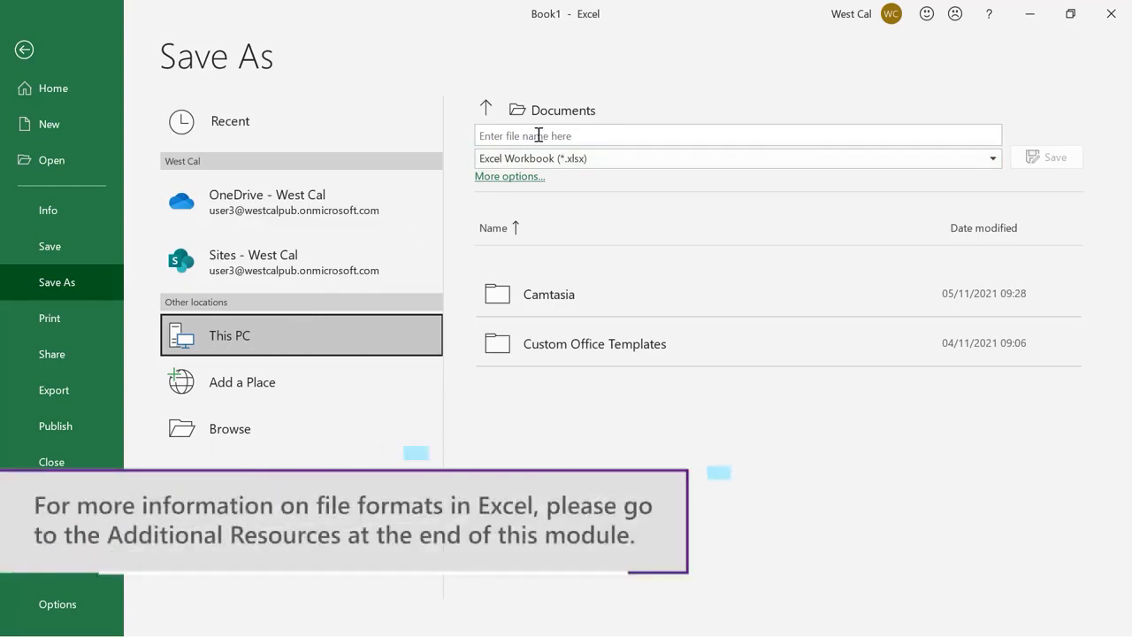
Open the file-type list to review the available save formats
click(993, 159)
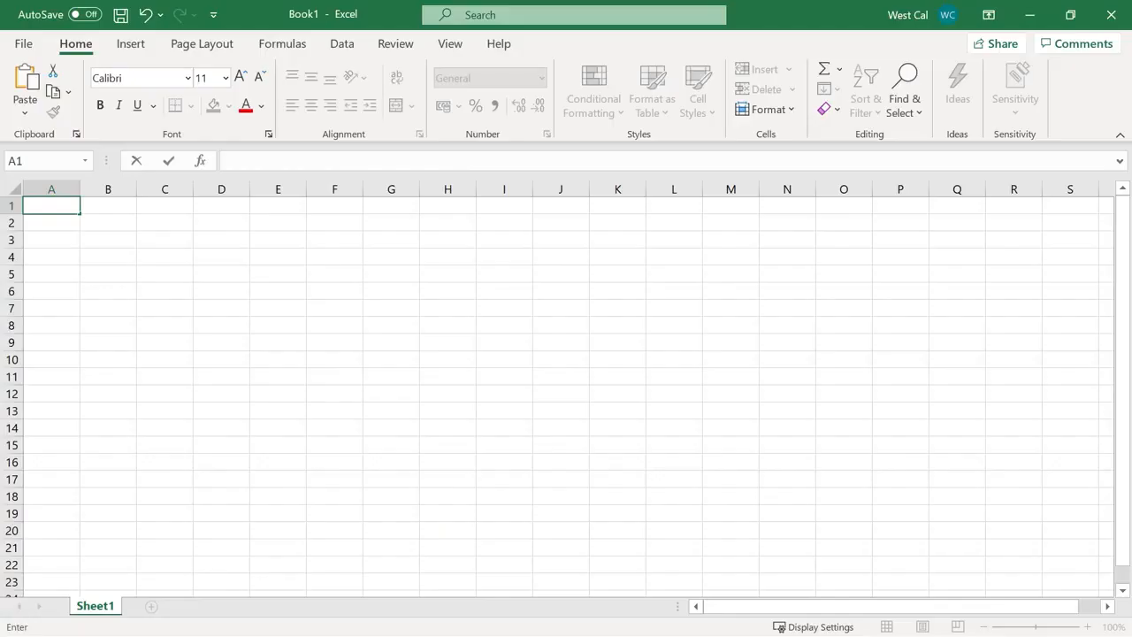
click(24, 48)
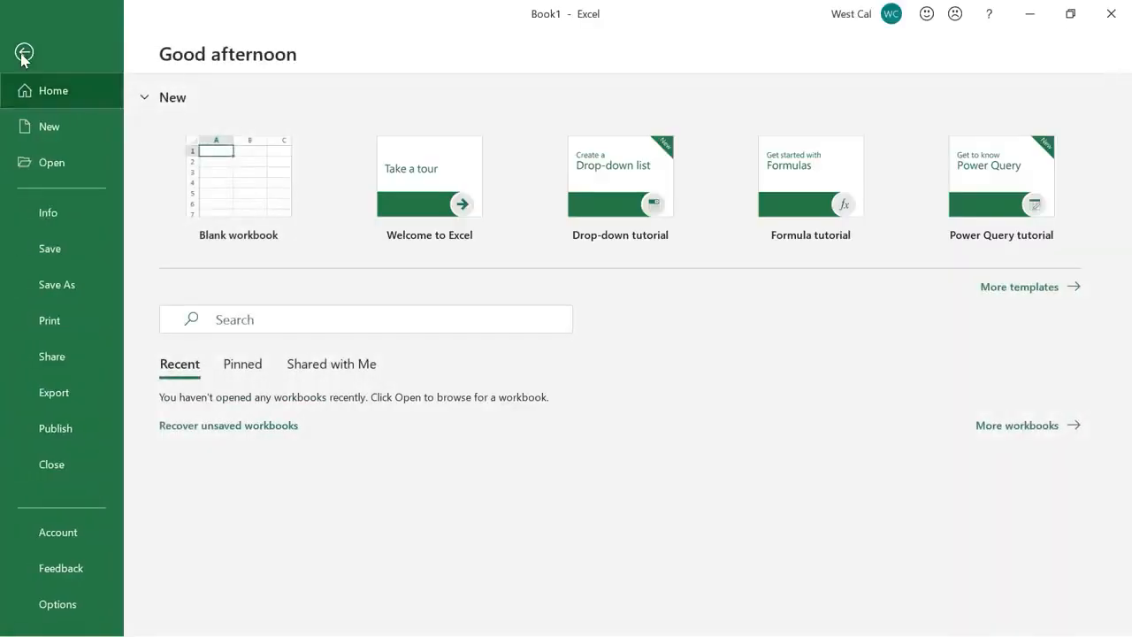
click(89, 251)
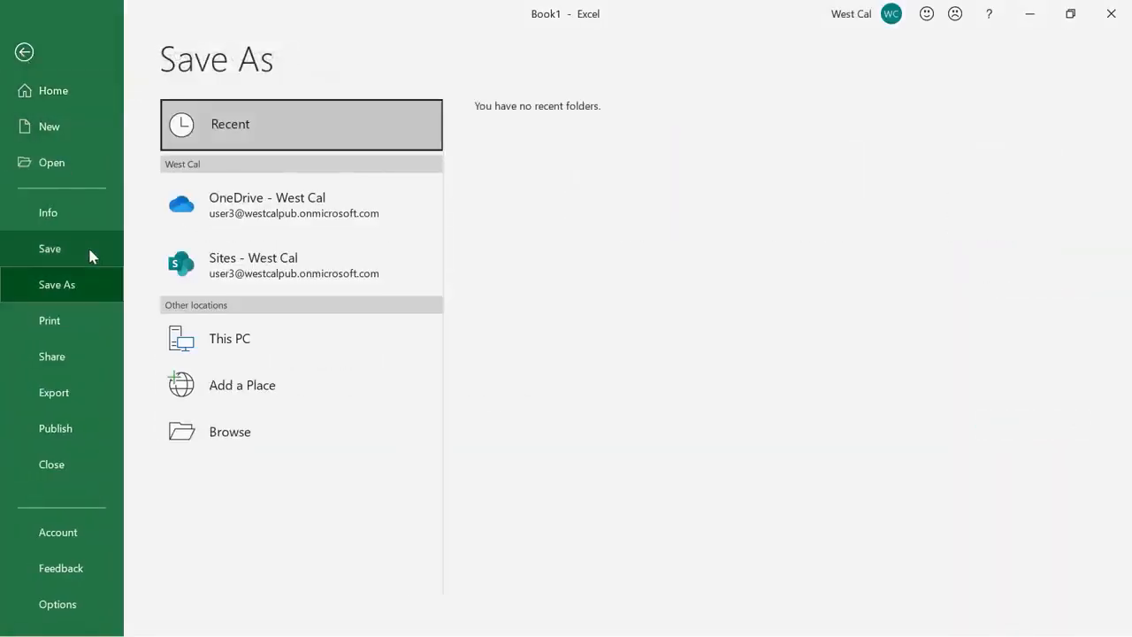
click(99, 285)
click(281, 336)
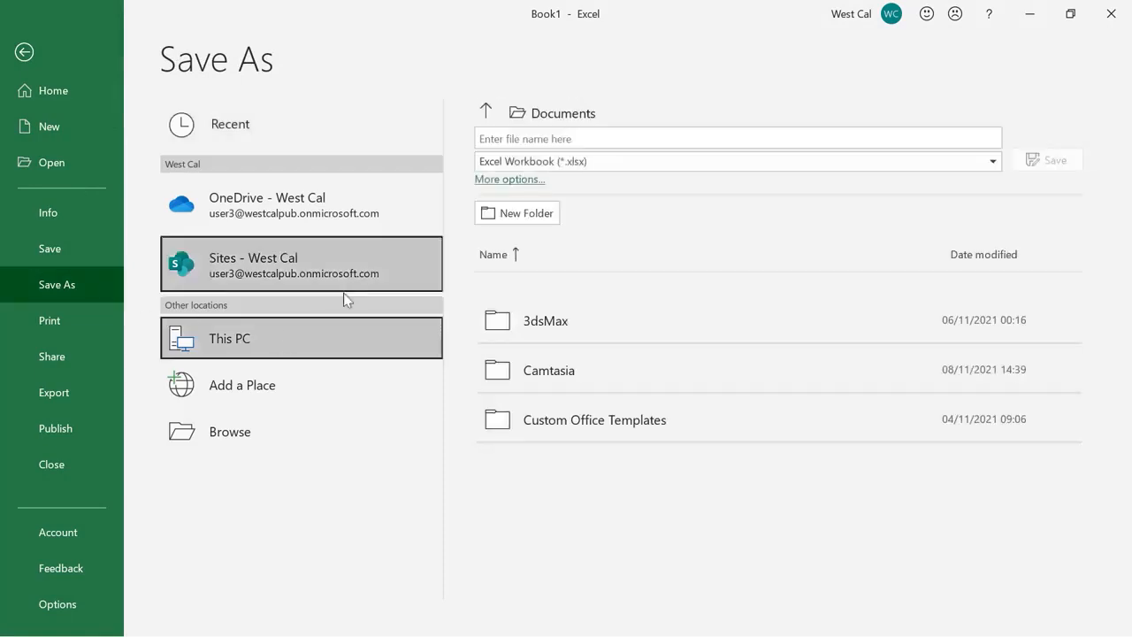
click(585, 135)
text(Book1)
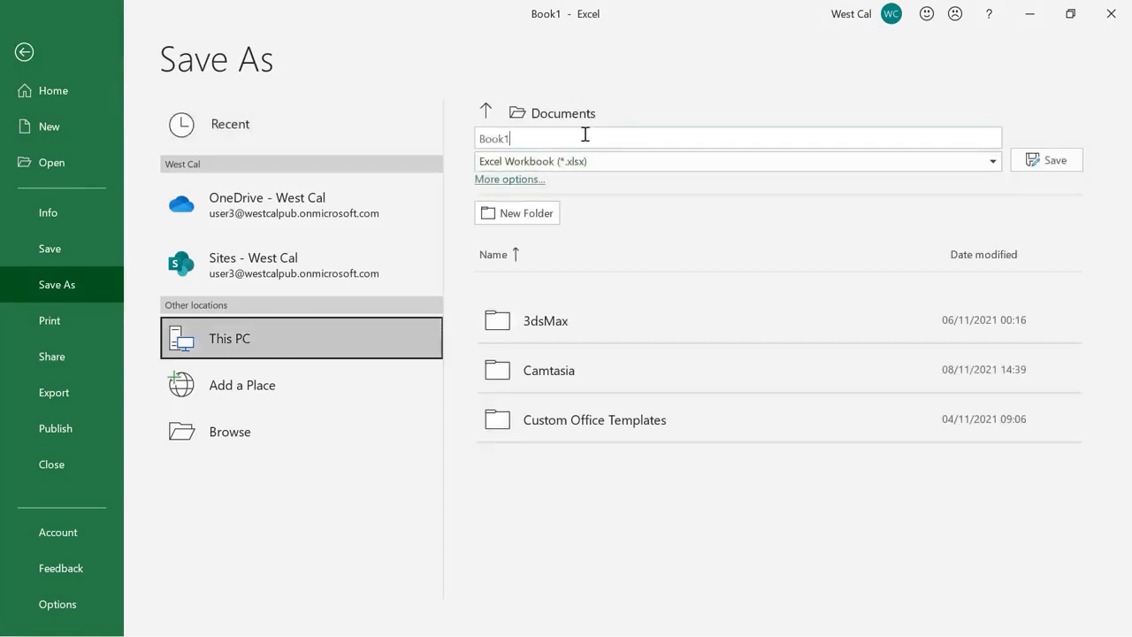
click(690, 163)
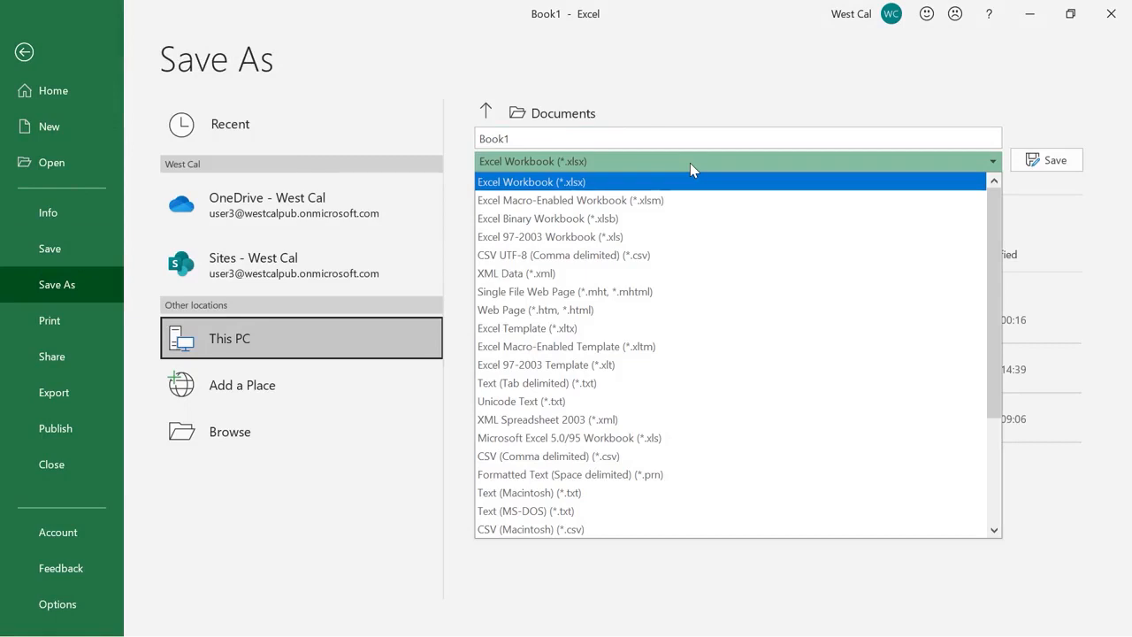
click(690, 163)
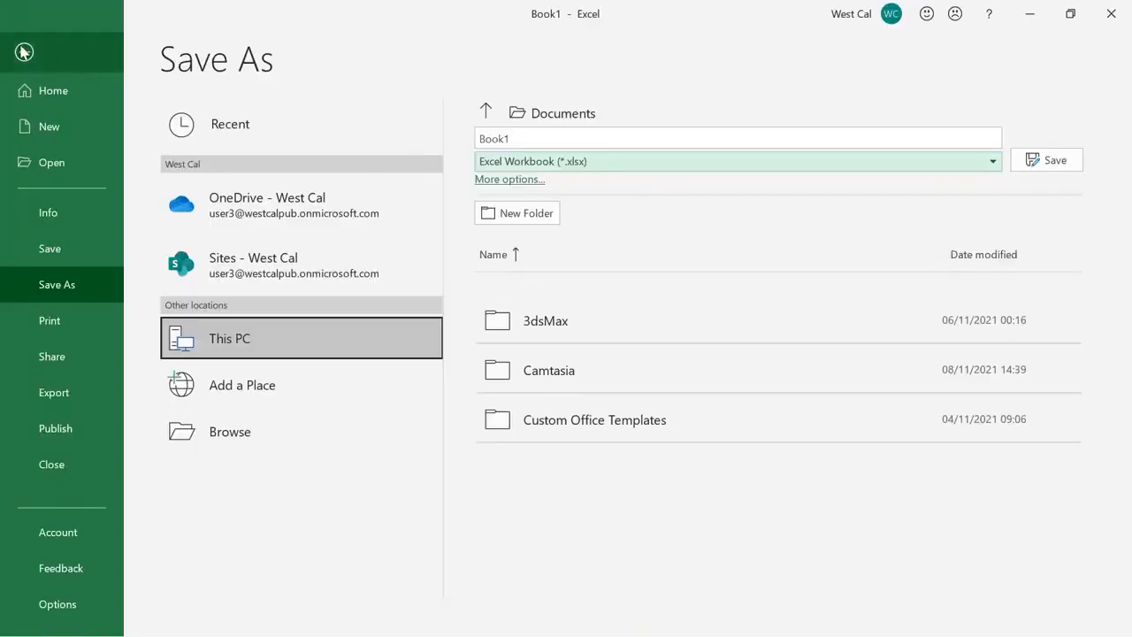
click(26, 52)
click(120, 19)
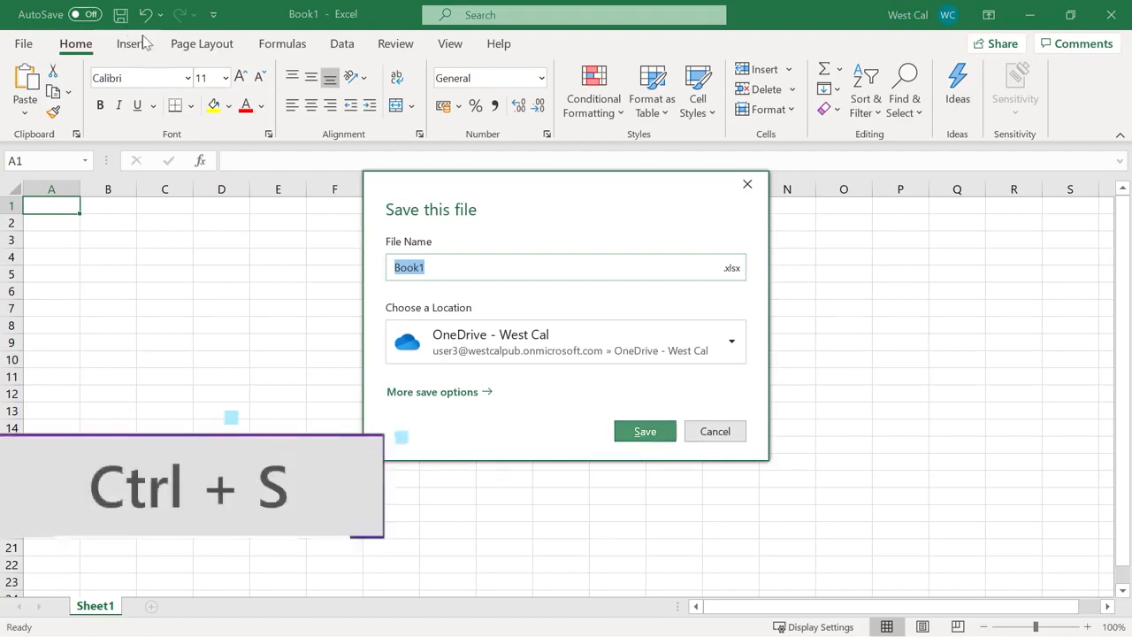
Cancel the quick save prompt and go to File > Save As for Book1
click(714, 432)
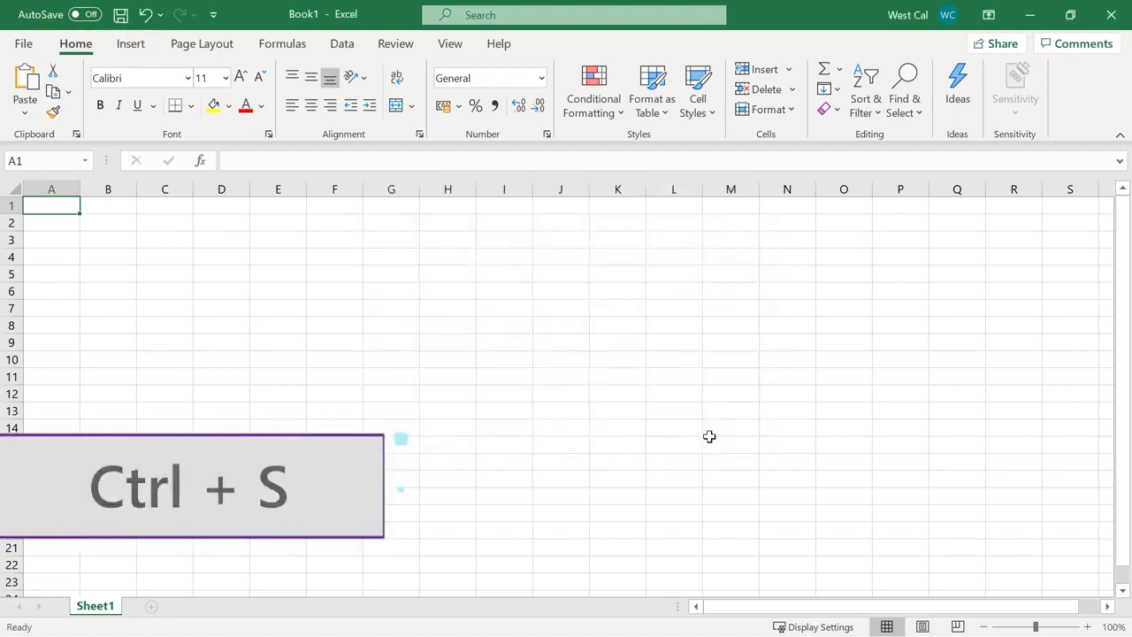
click(25, 46)
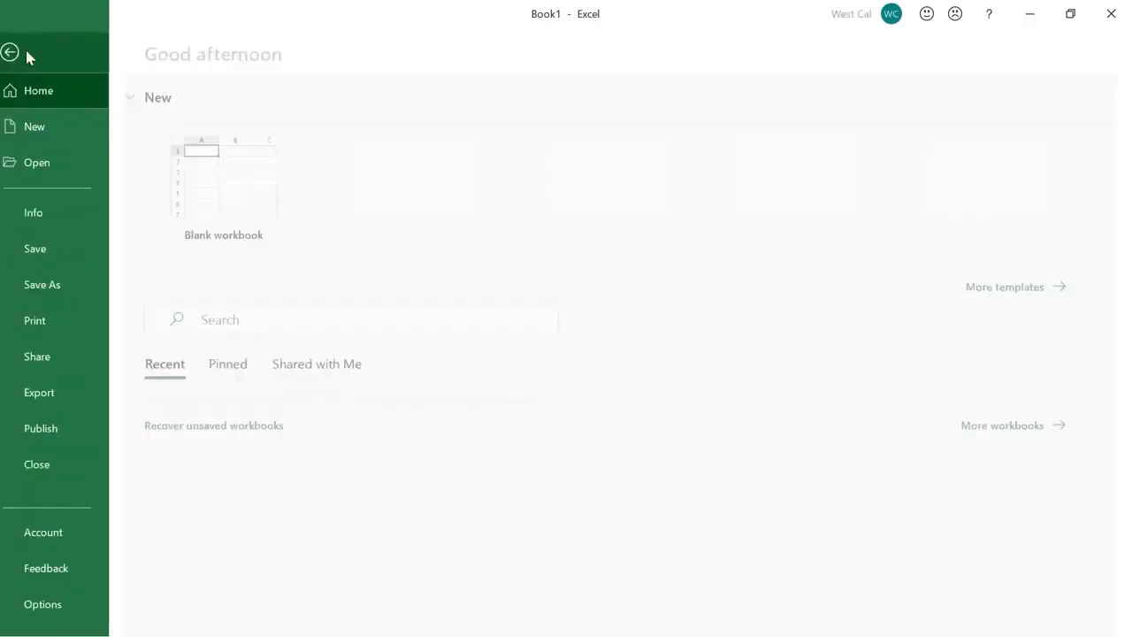
click(94, 282)
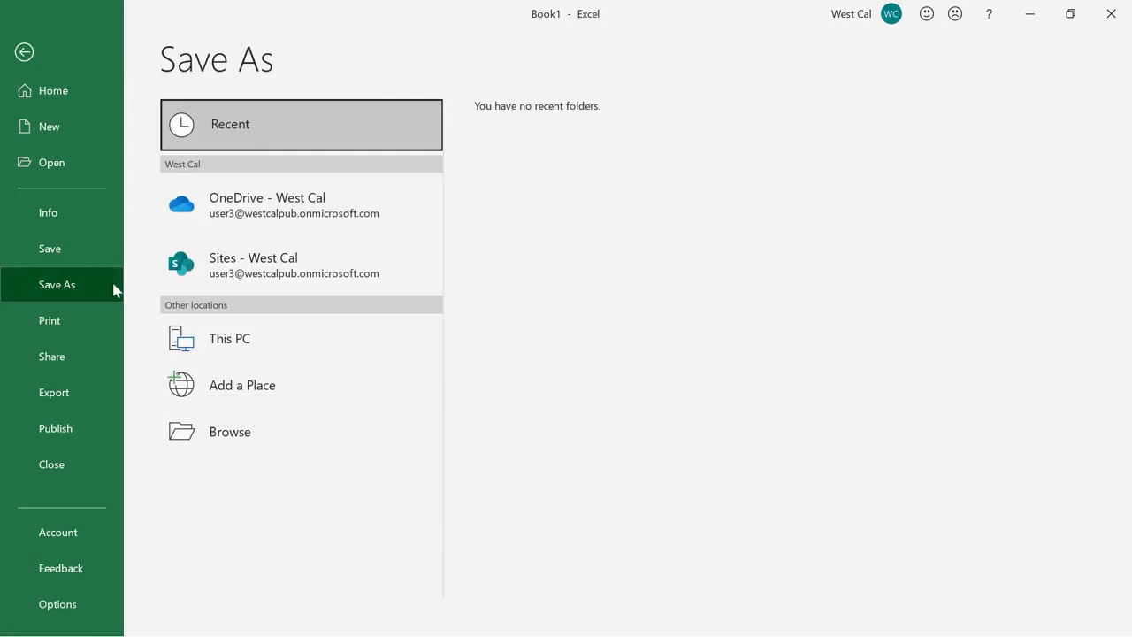
Save the blank workbook to the Desktop as 'My workbook' with the Excel Workbook type
click(281, 437)
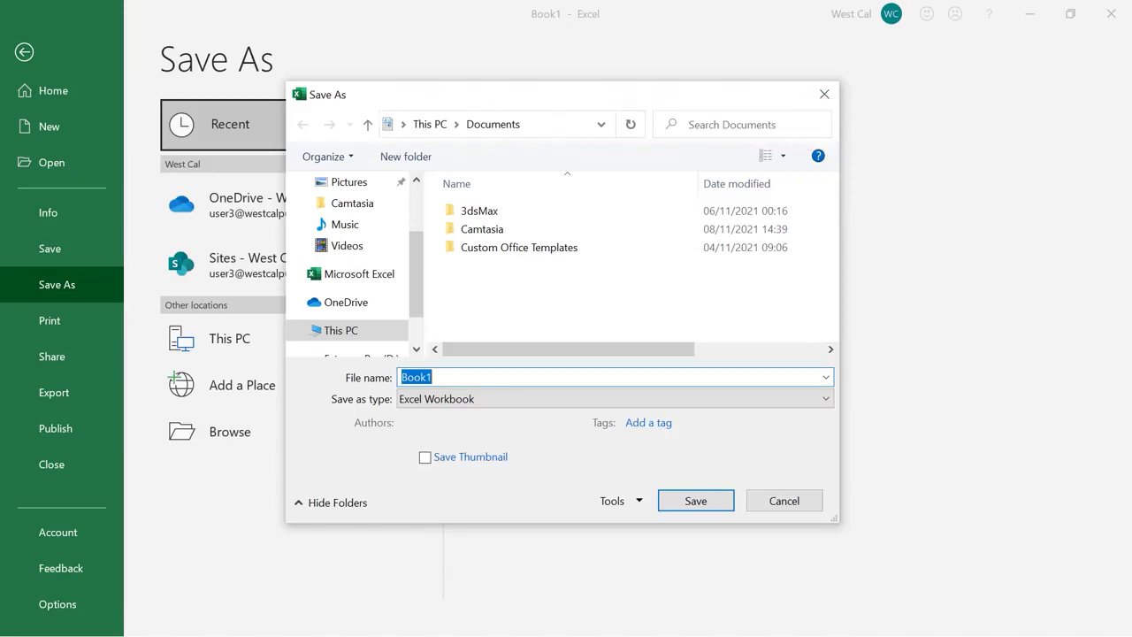
scroll(418, 263, up, 1)
scroll(418, 263, up, 3)
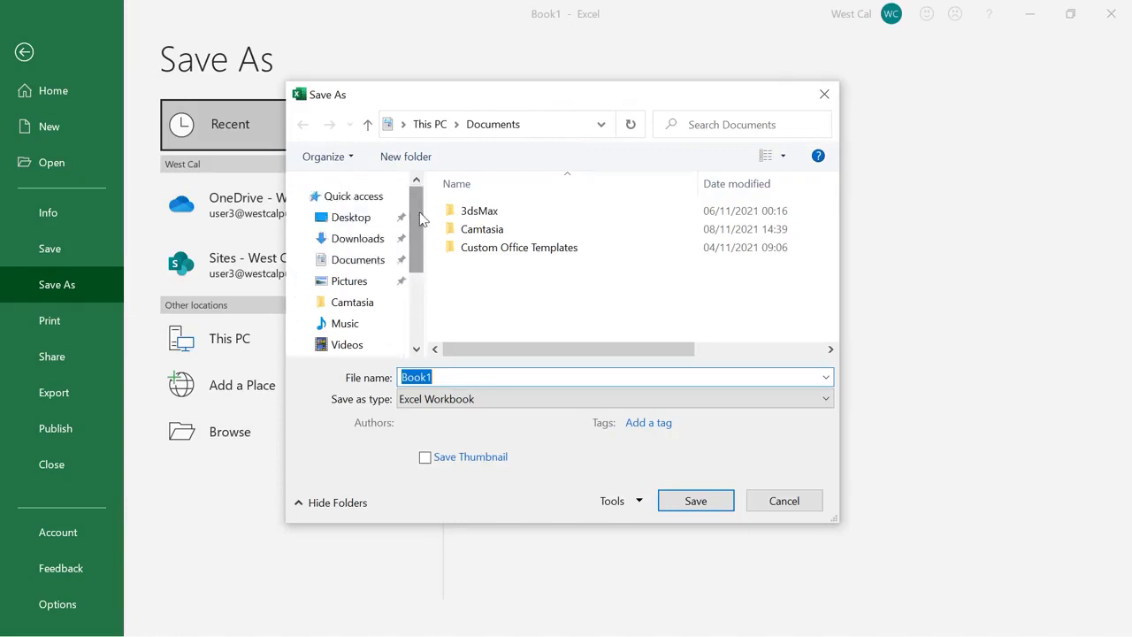
click(357, 228)
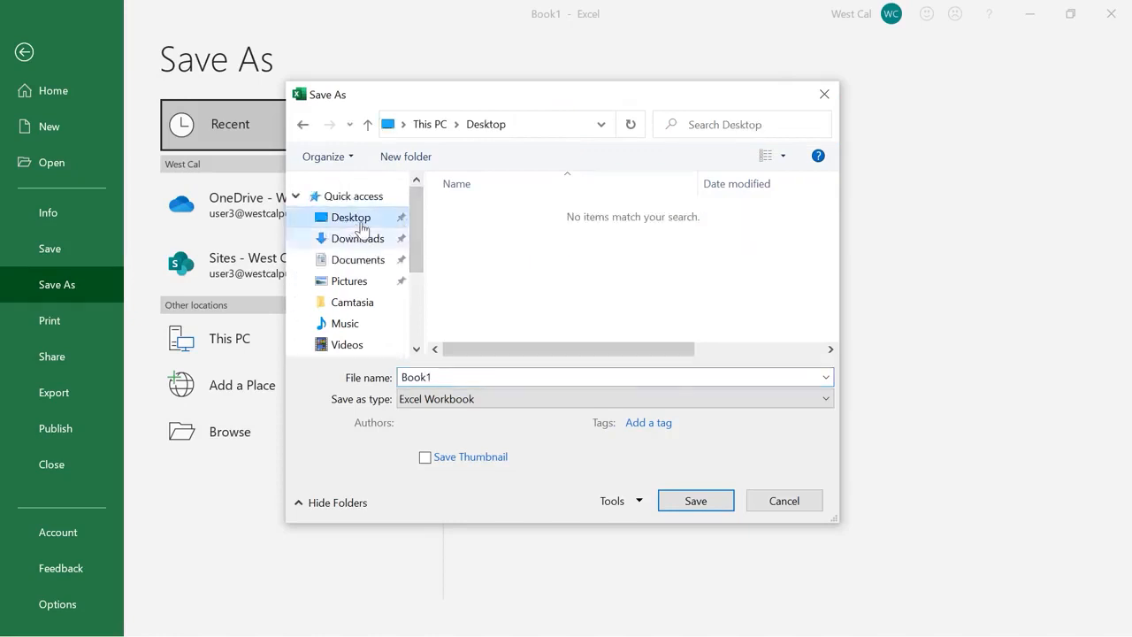
click(456, 377)
text(My workbo)
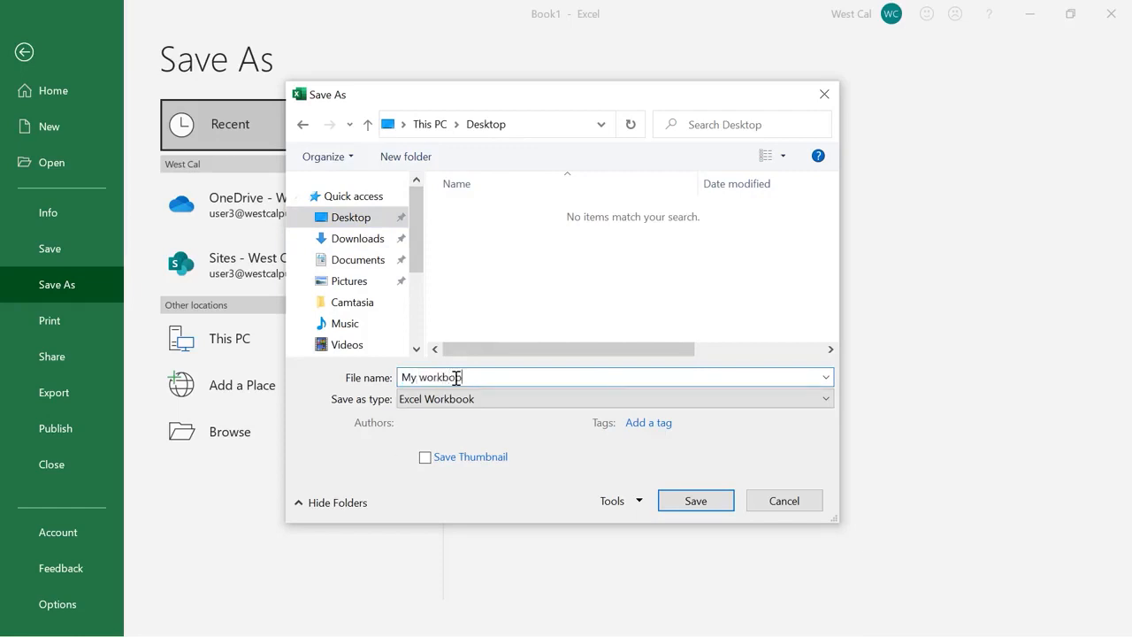
text(ok)
click(469, 399)
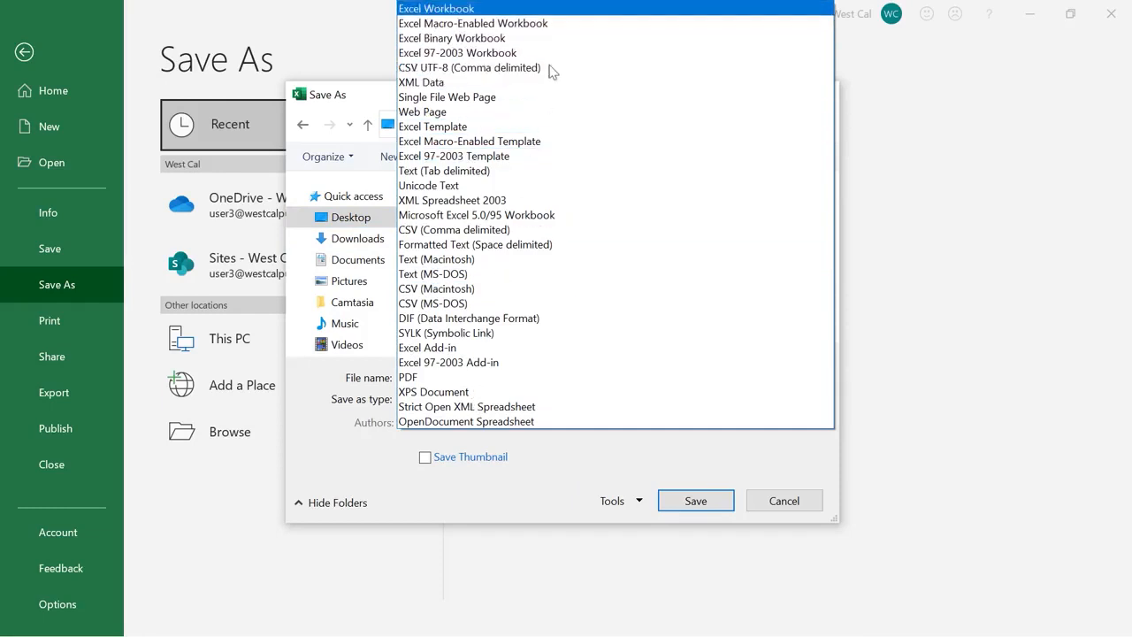
click(563, 12)
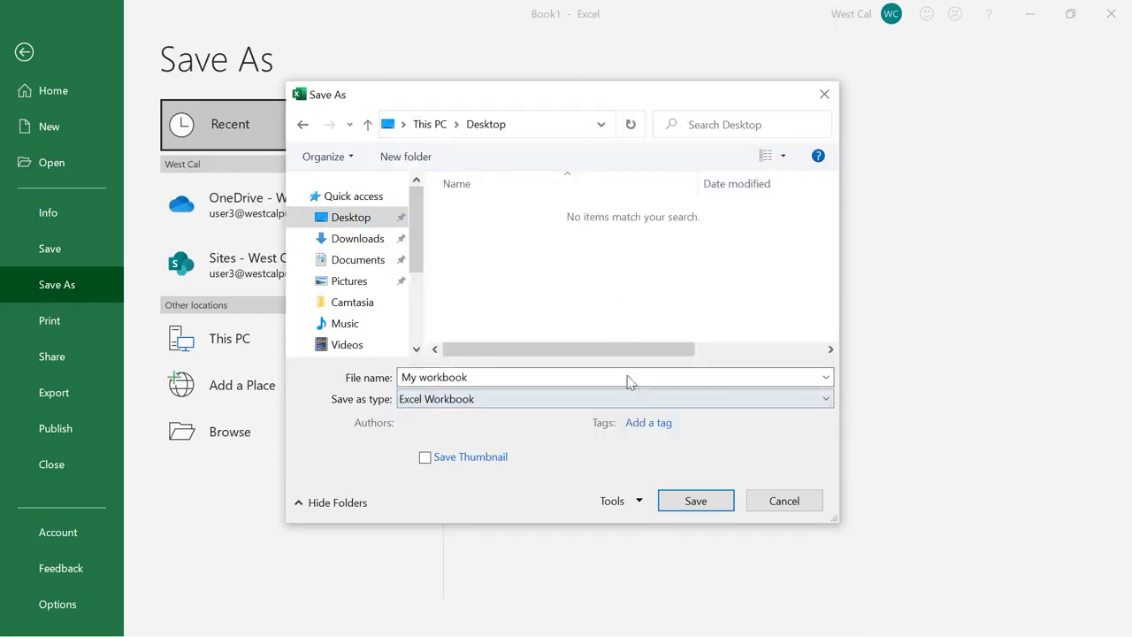
click(669, 500)
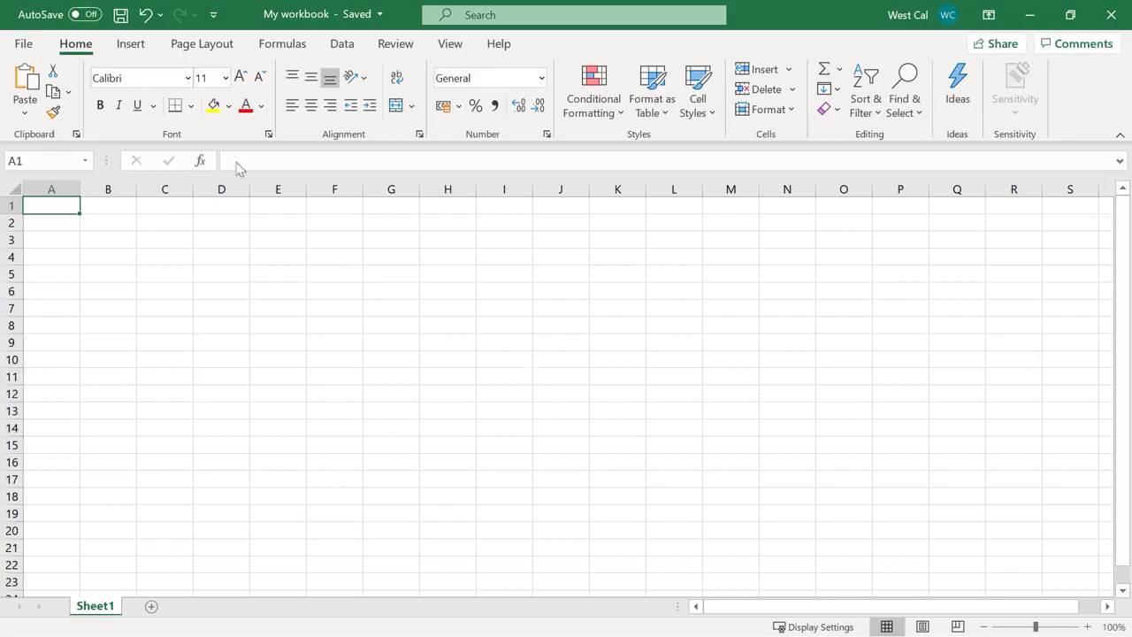
click(22, 44)
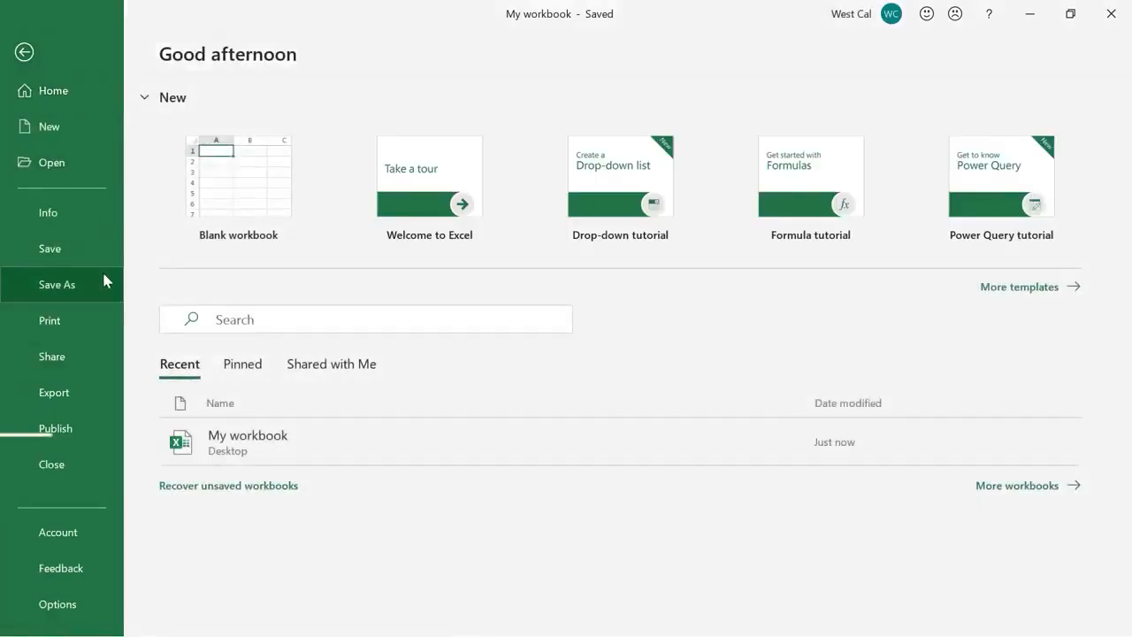
click(102, 274)
key(F12)
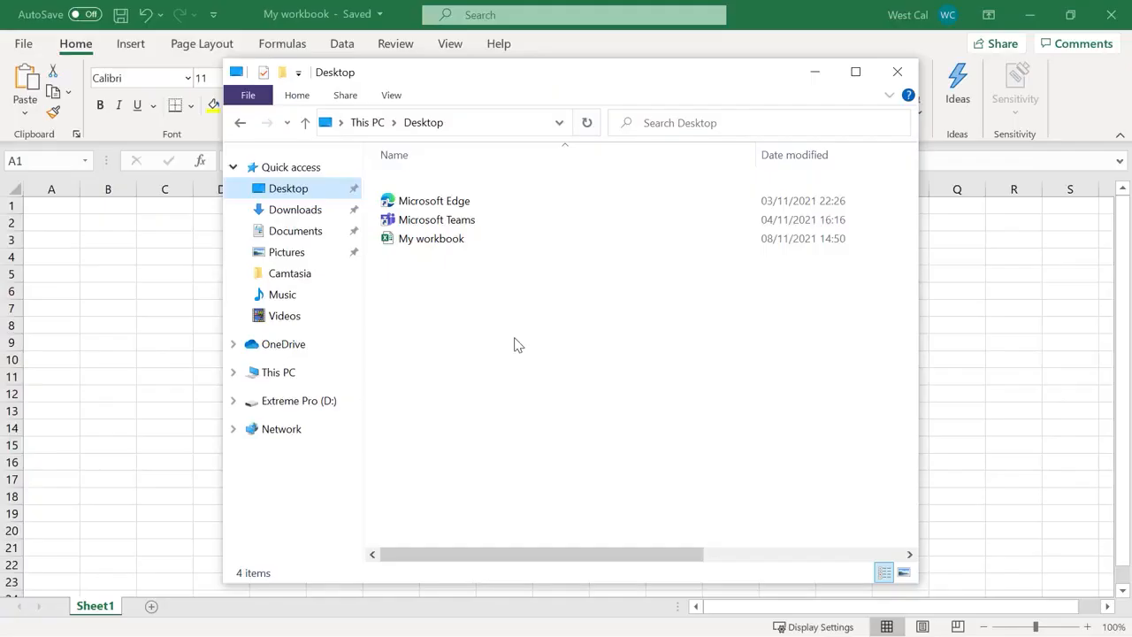
click(325, 347)
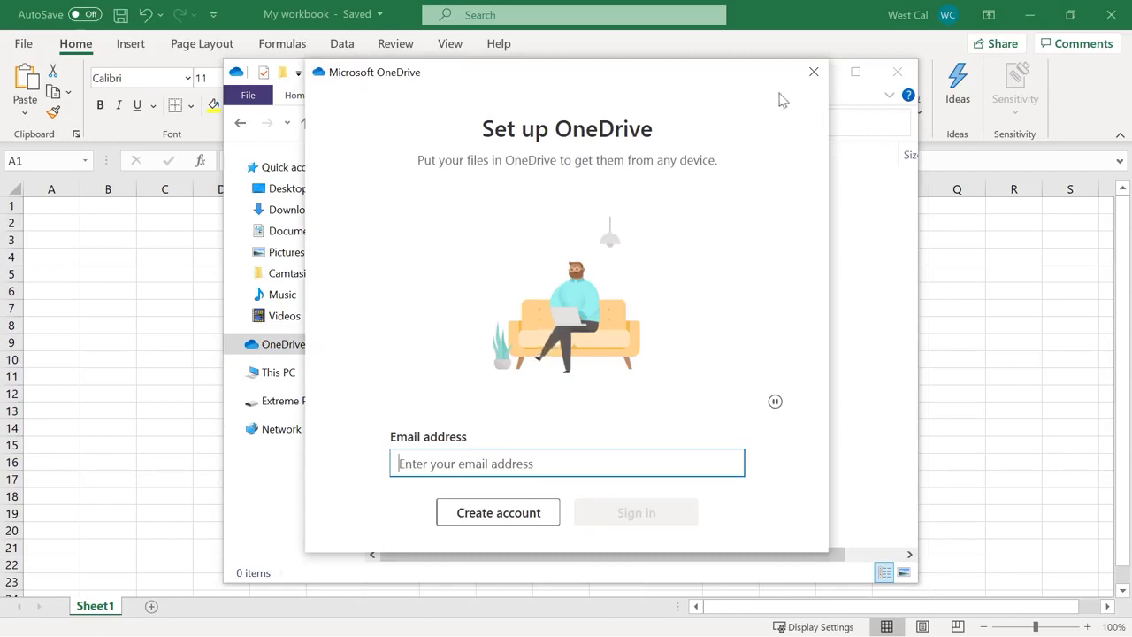
click(814, 72)
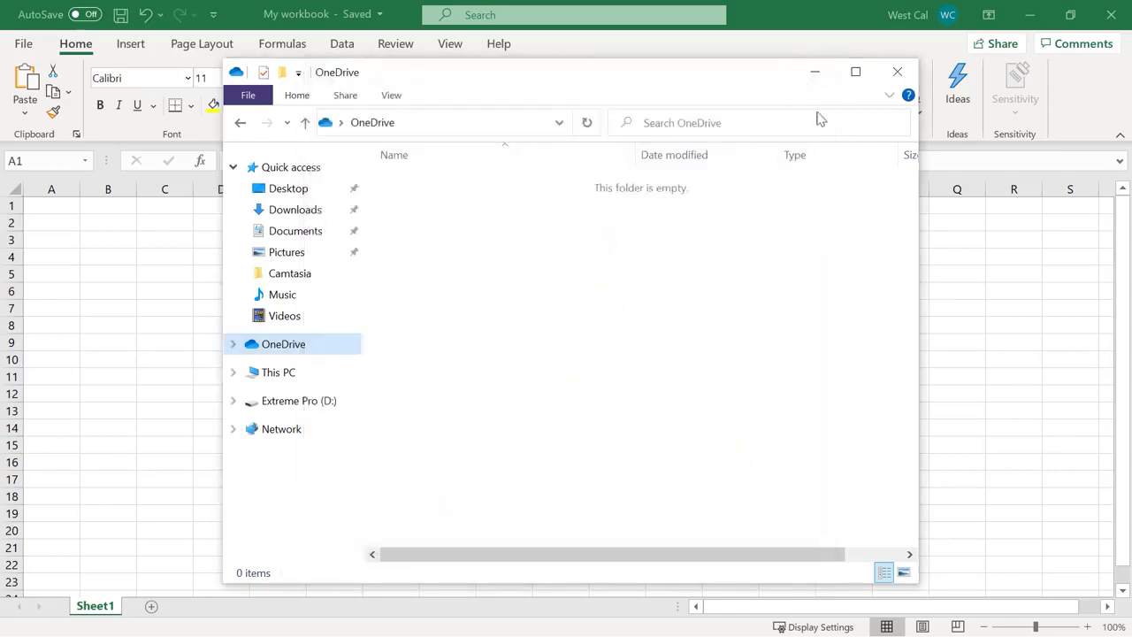
click(895, 74)
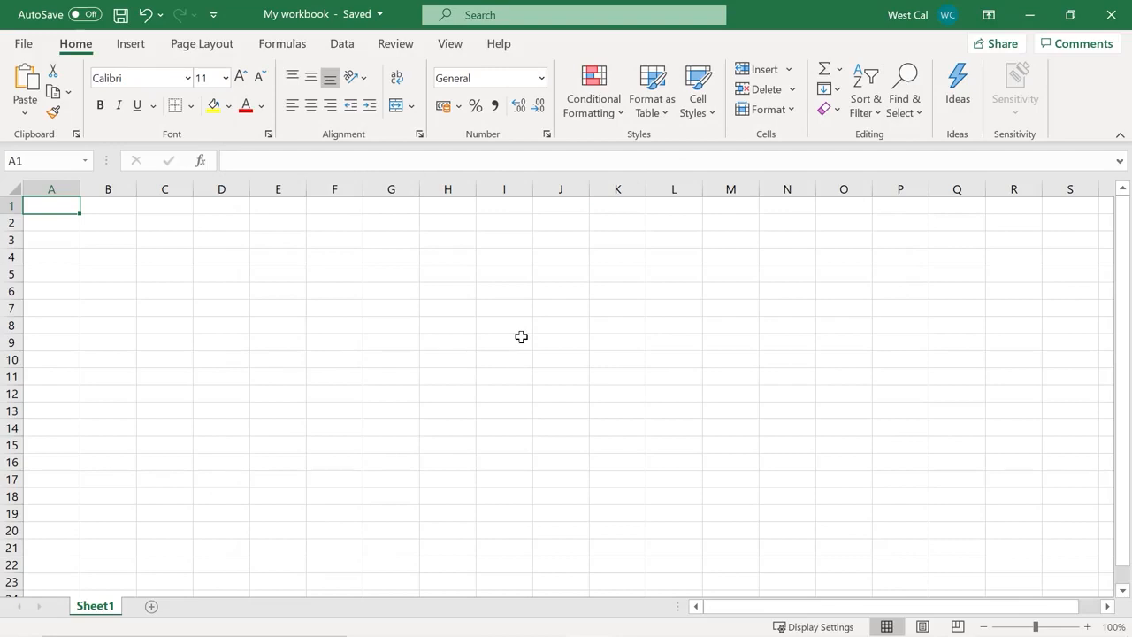
Open Save As for My workbook and choose OneDrive as the save location
click(26, 49)
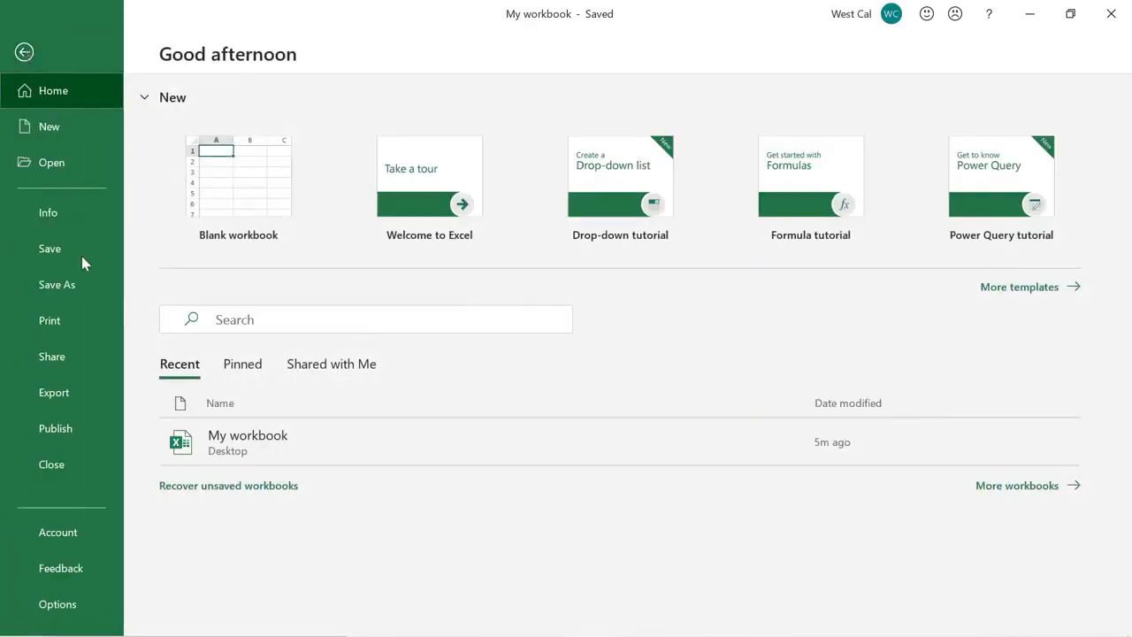
click(89, 286)
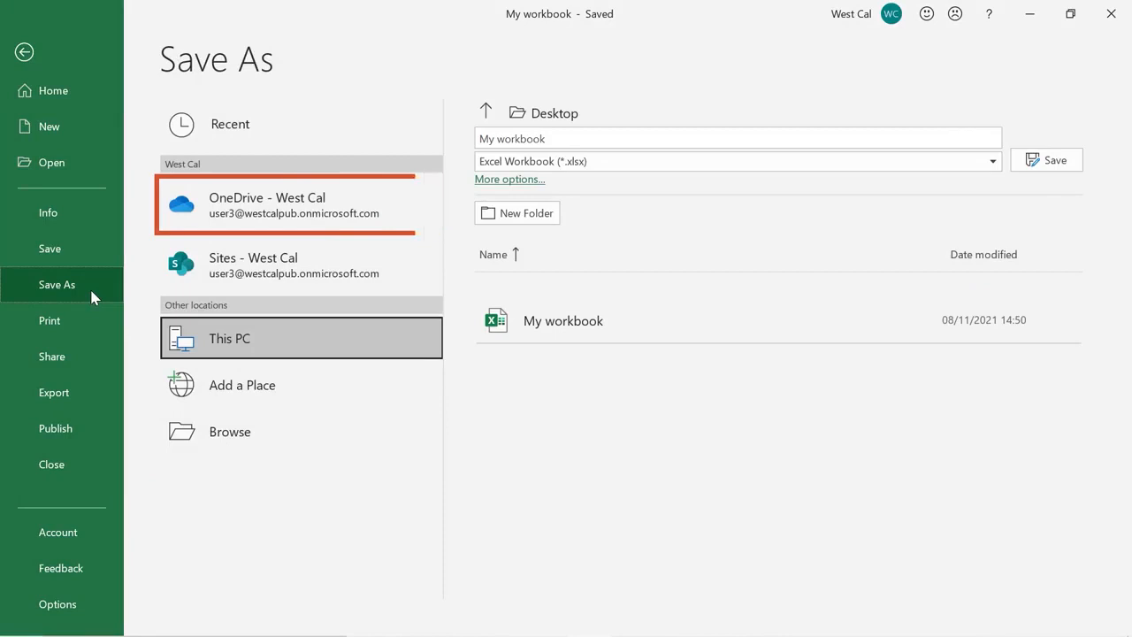
click(203, 228)
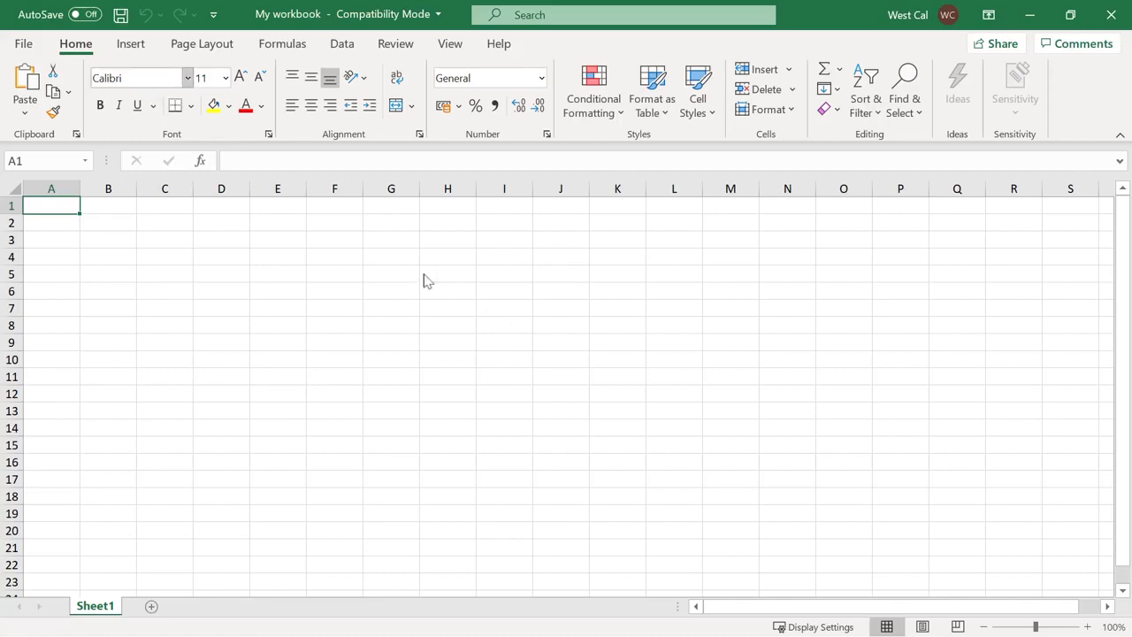
Convert My workbook from the Info page and save it to the Desktop as an Excel Workbook
click(31, 49)
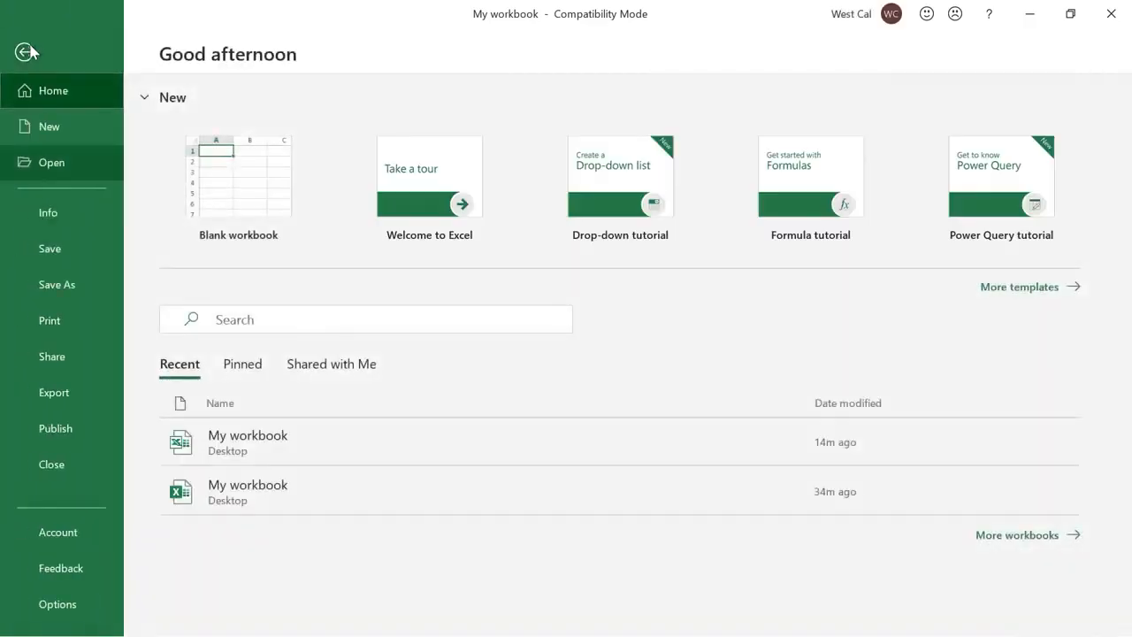
click(78, 211)
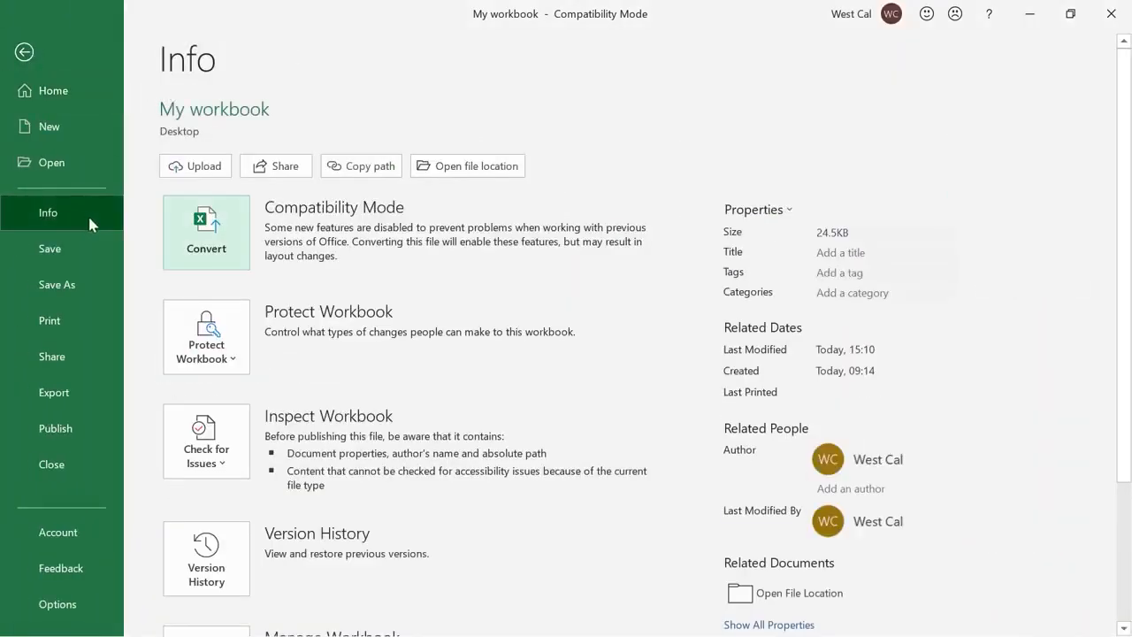
click(235, 257)
click(709, 502)
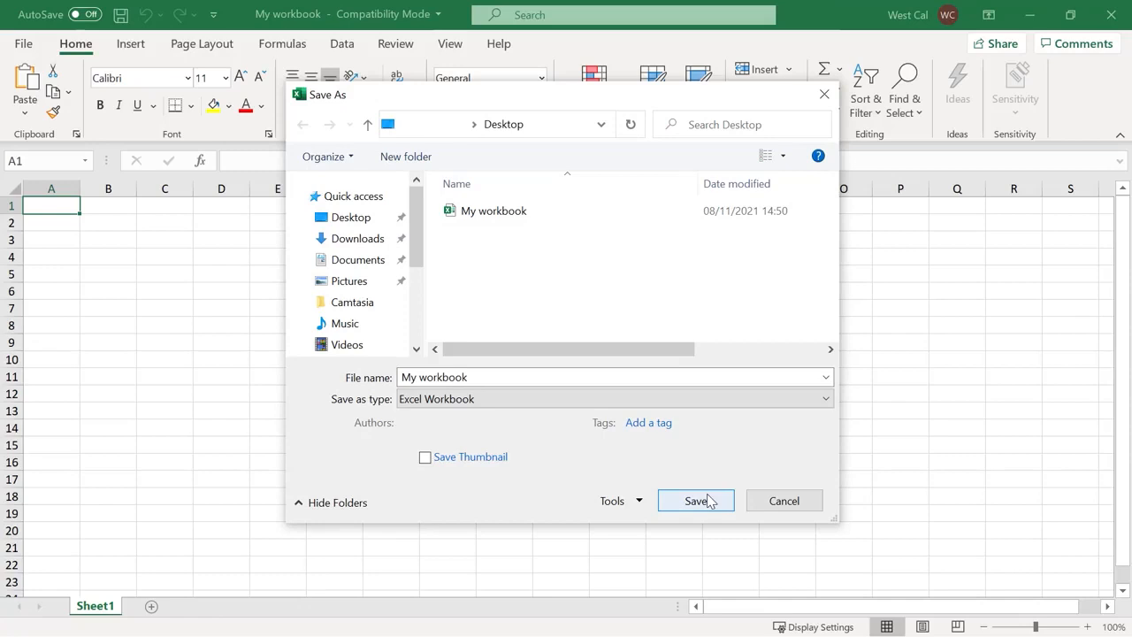
click(709, 502)
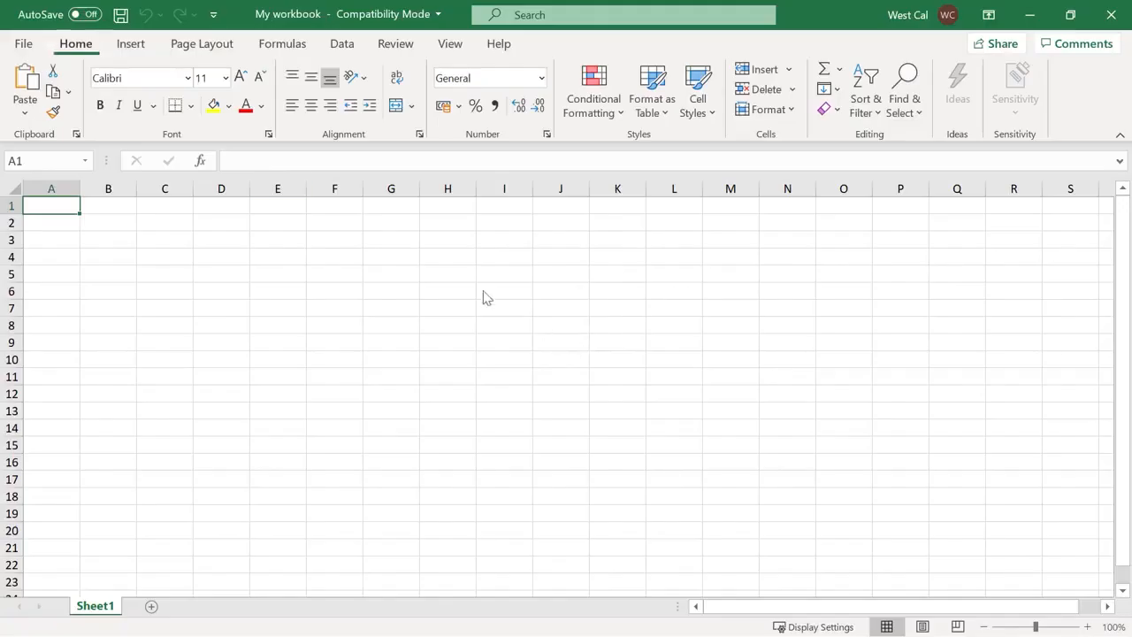
Run Check Compatibility, dismiss the no-issues result, and reopen My workbook's Info page
click(30, 44)
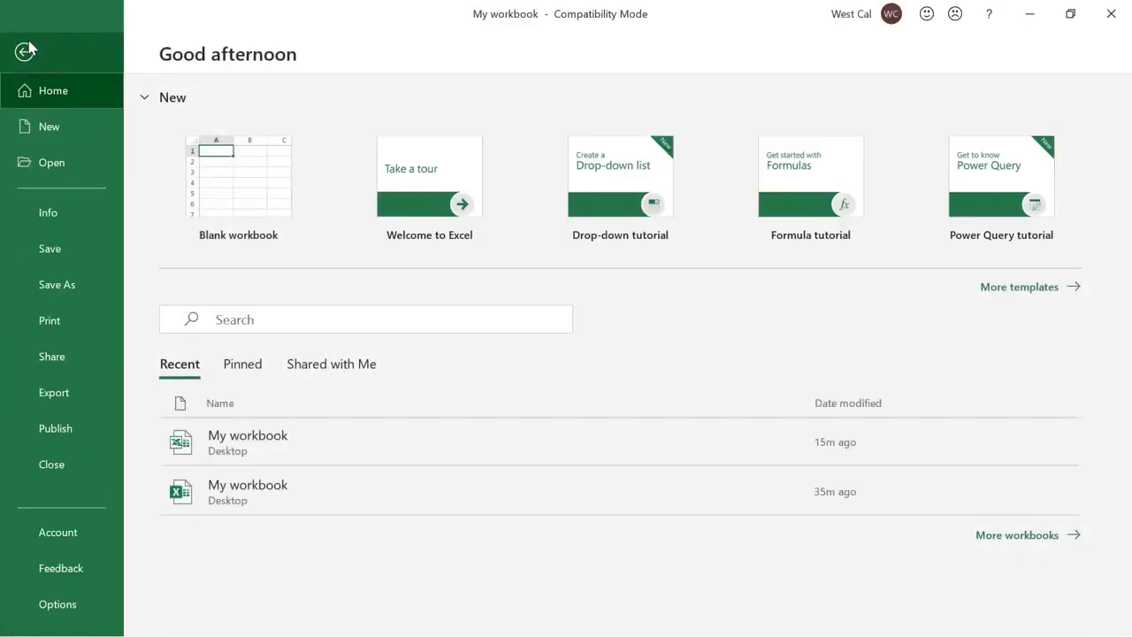
click(90, 212)
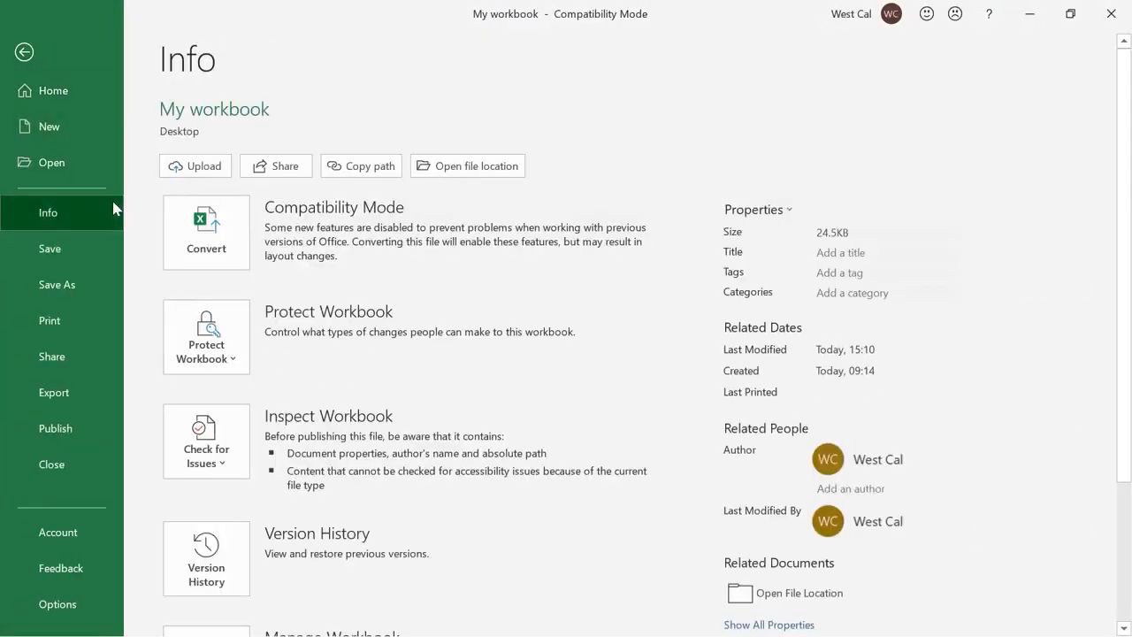
click(238, 462)
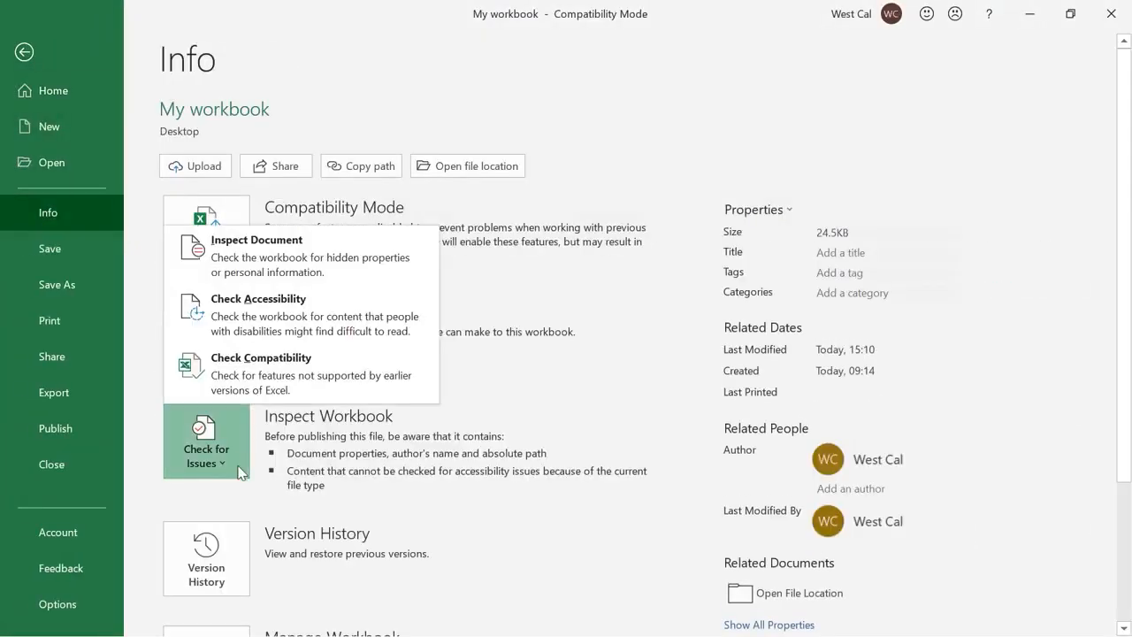
click(295, 396)
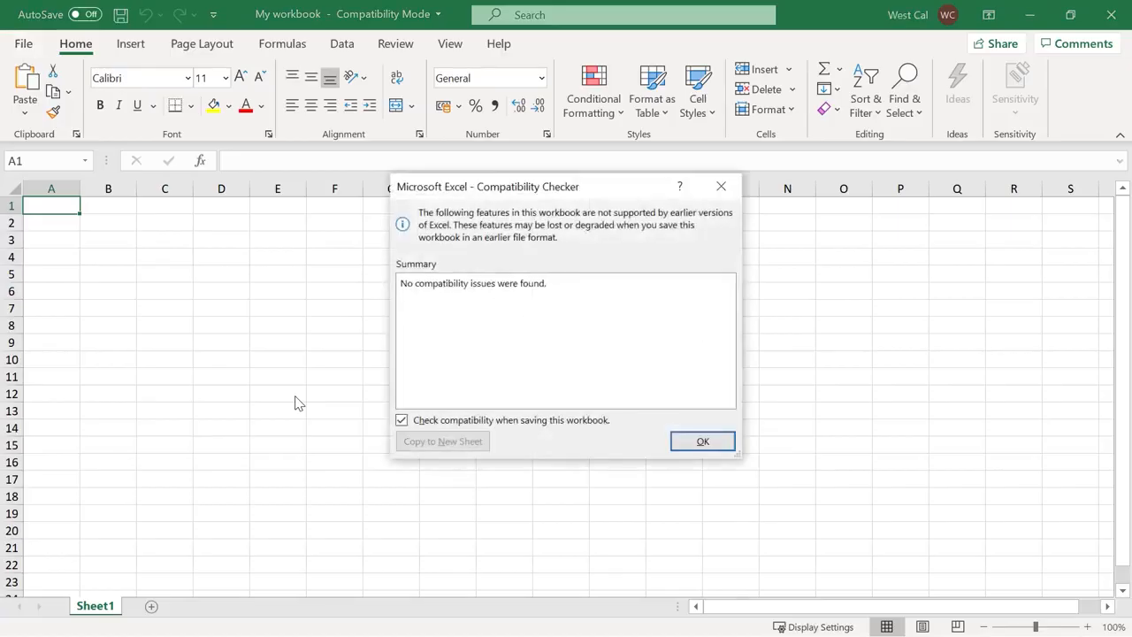
click(702, 441)
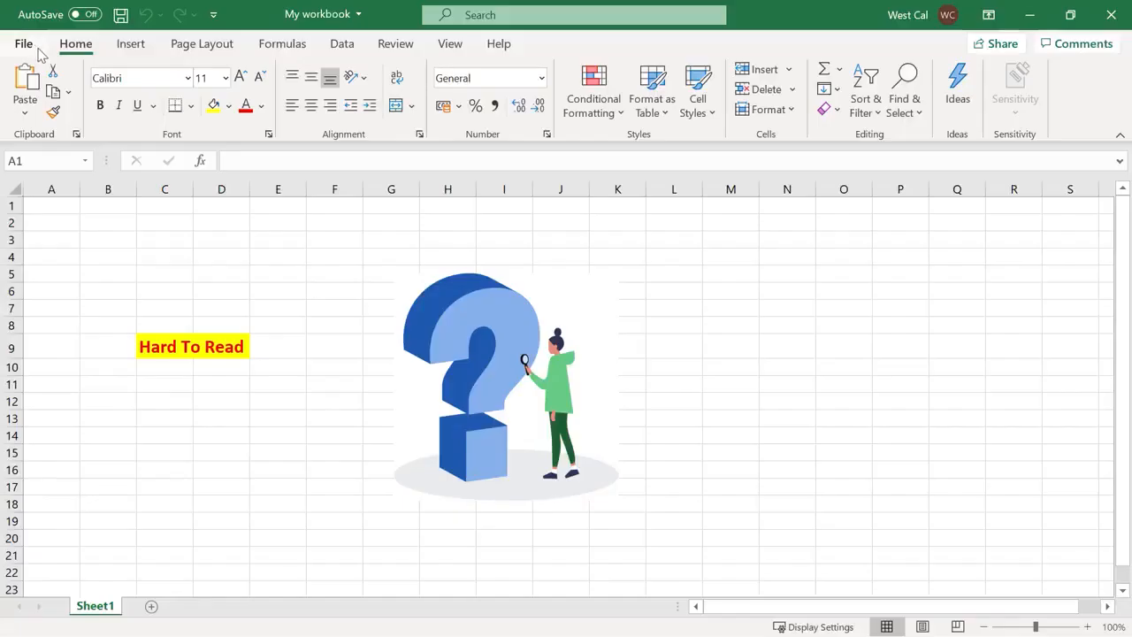
click(36, 46)
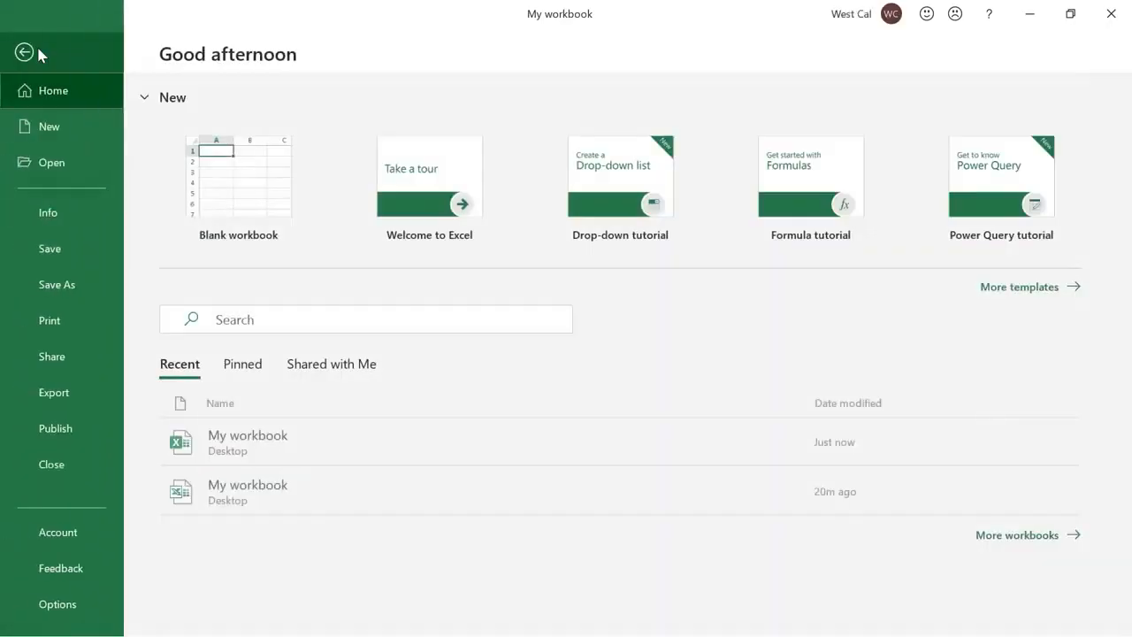
click(102, 215)
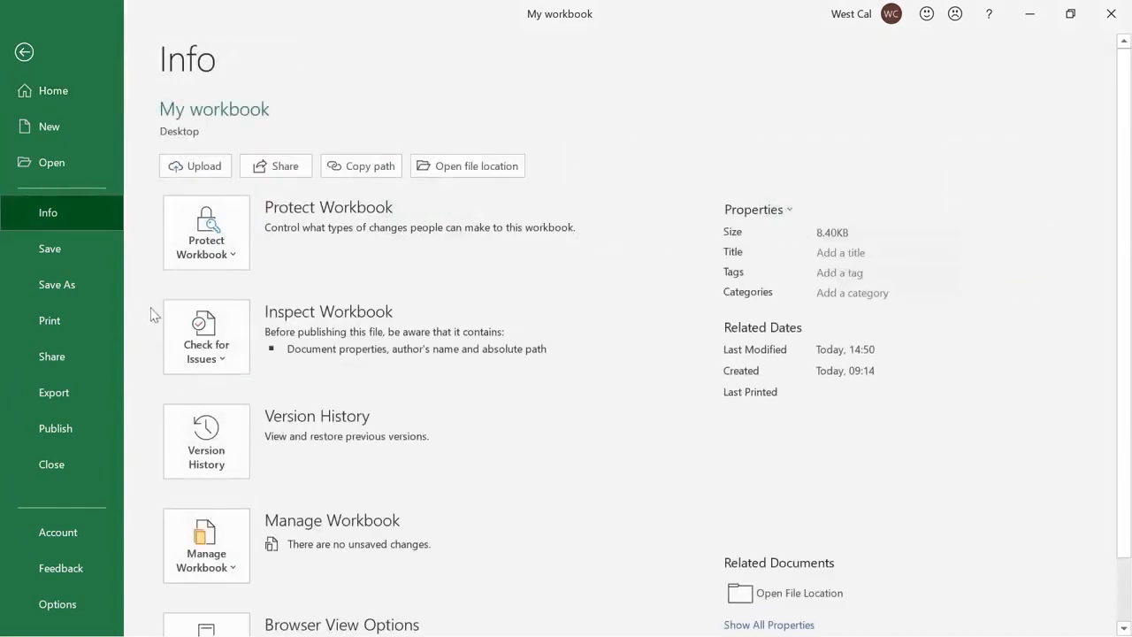
Run Check Accessibility from the Info page's Check for Issues menu
click(172, 360)
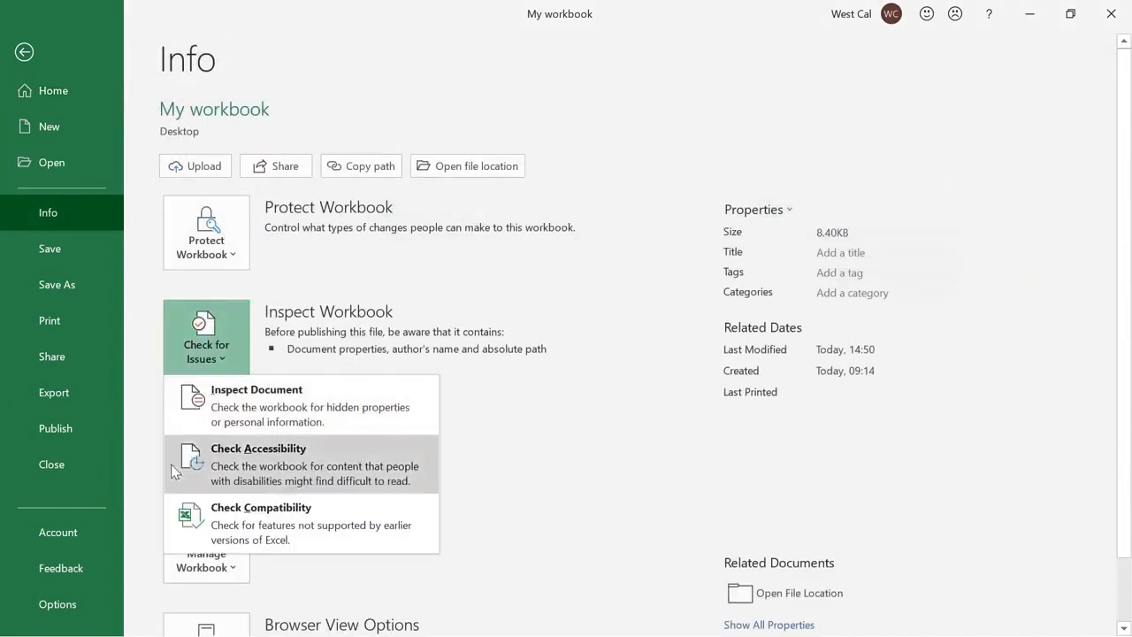
click(171, 464)
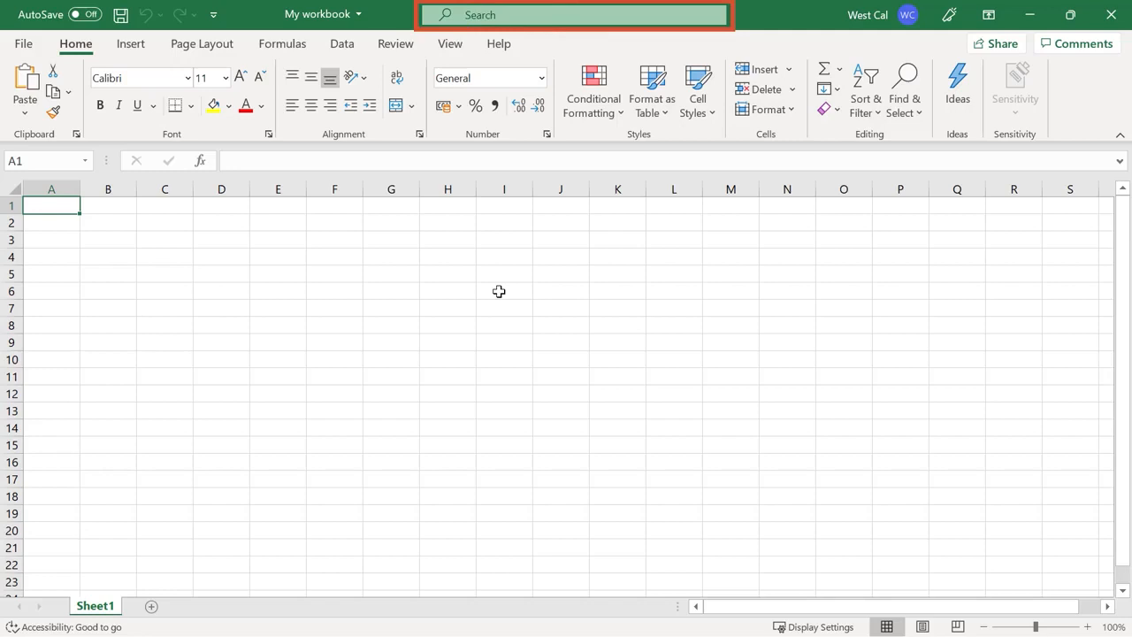
click(552, 18)
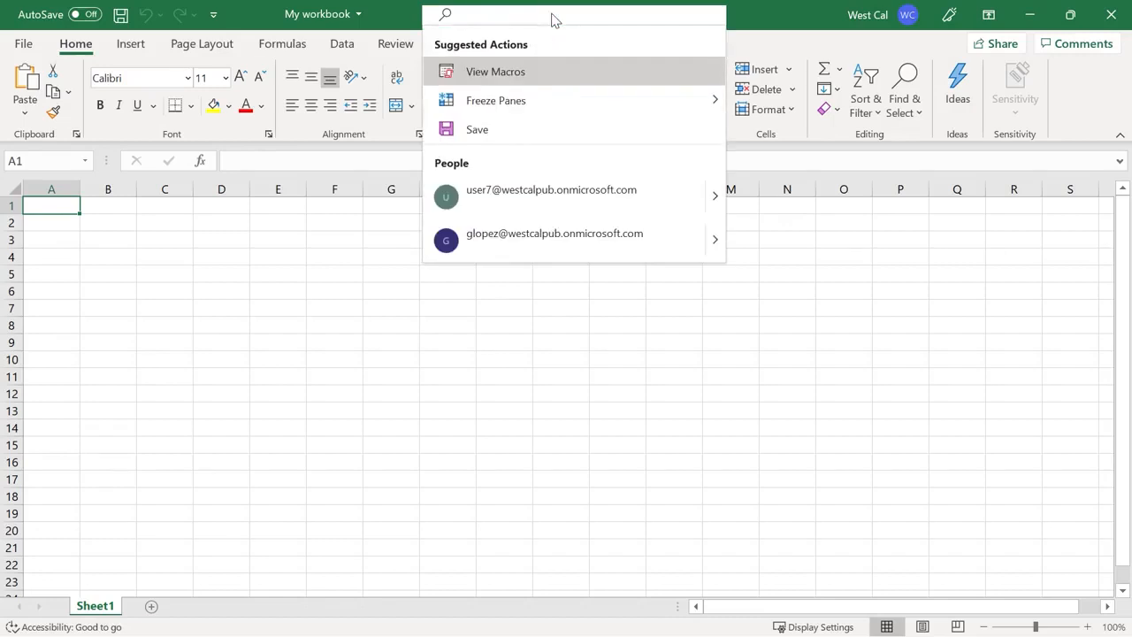
text(copy)
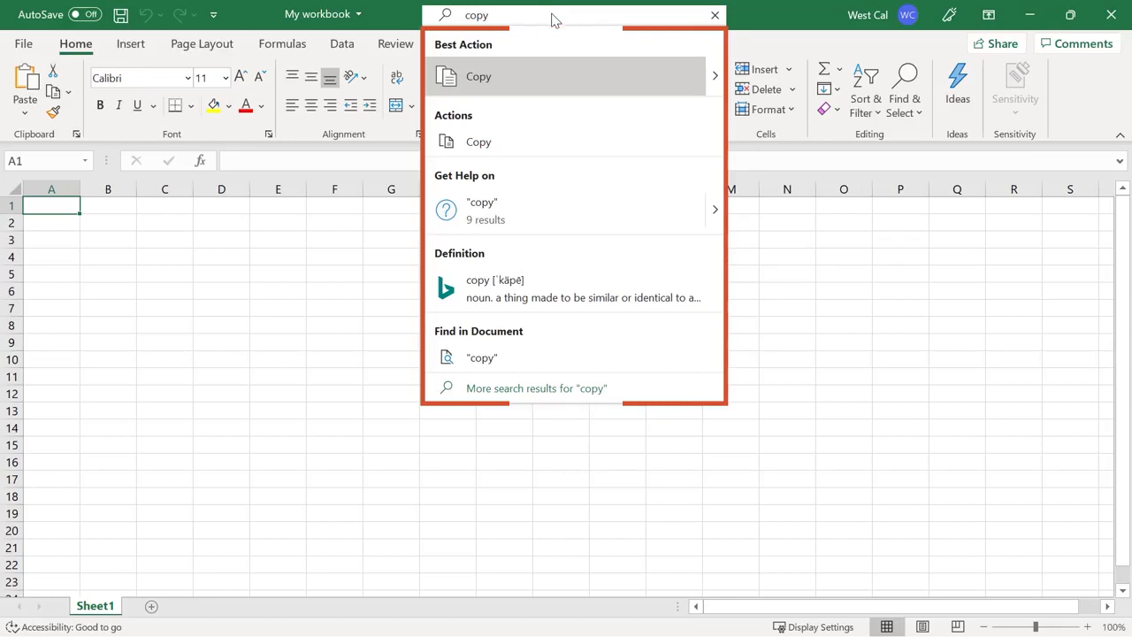
click(715, 17)
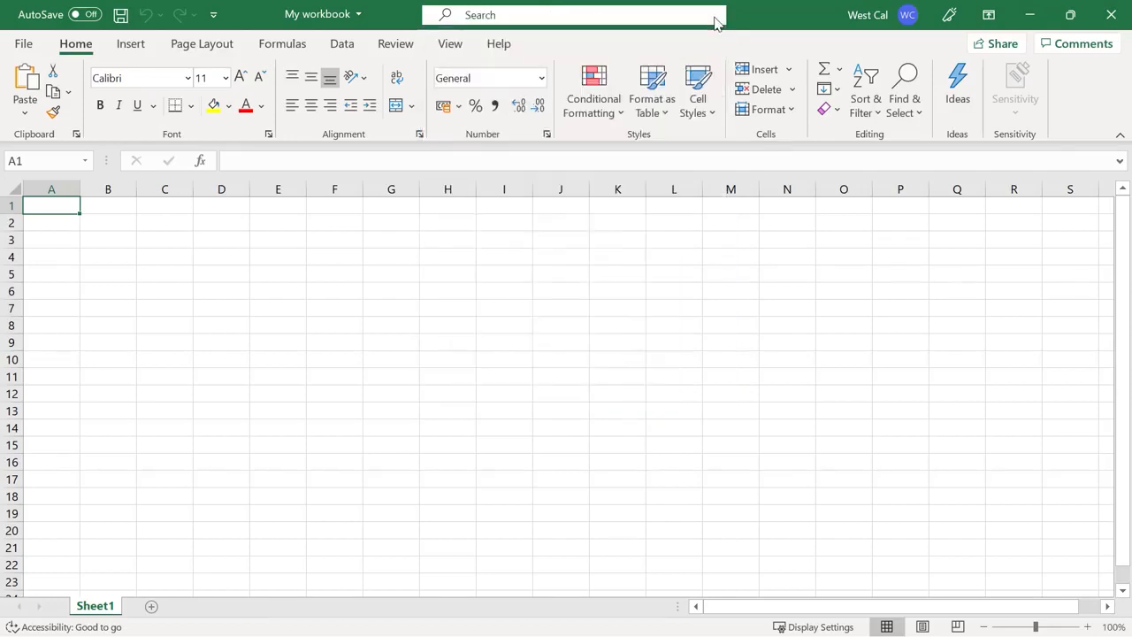
Search Excel Help for 'sum formula' and scroll through the Use the SUM function results
click(501, 46)
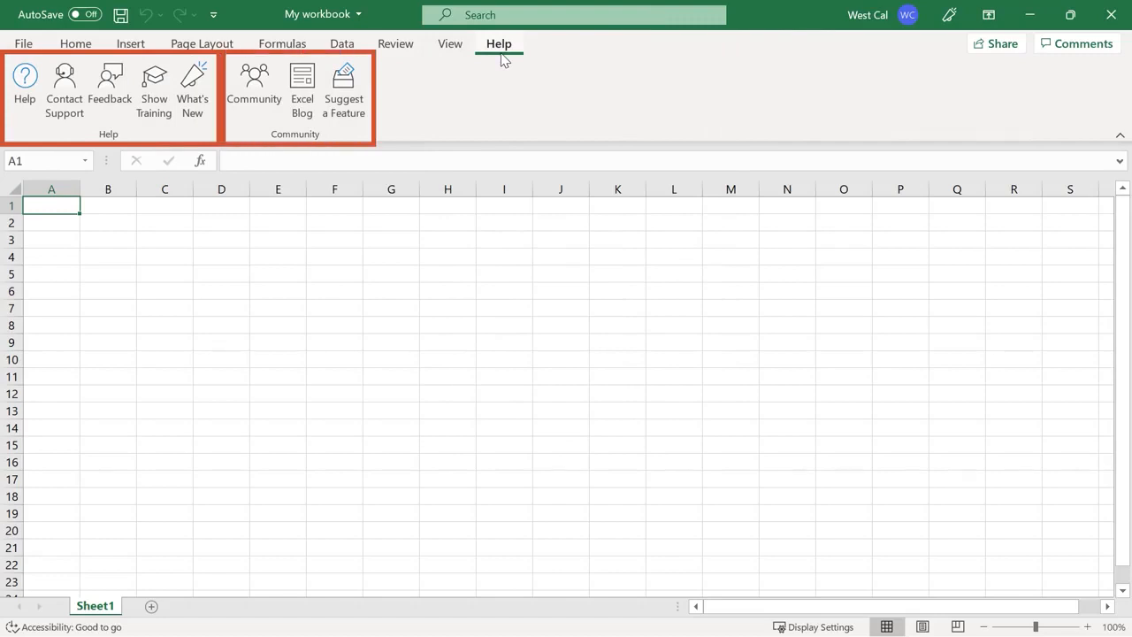
click(24, 115)
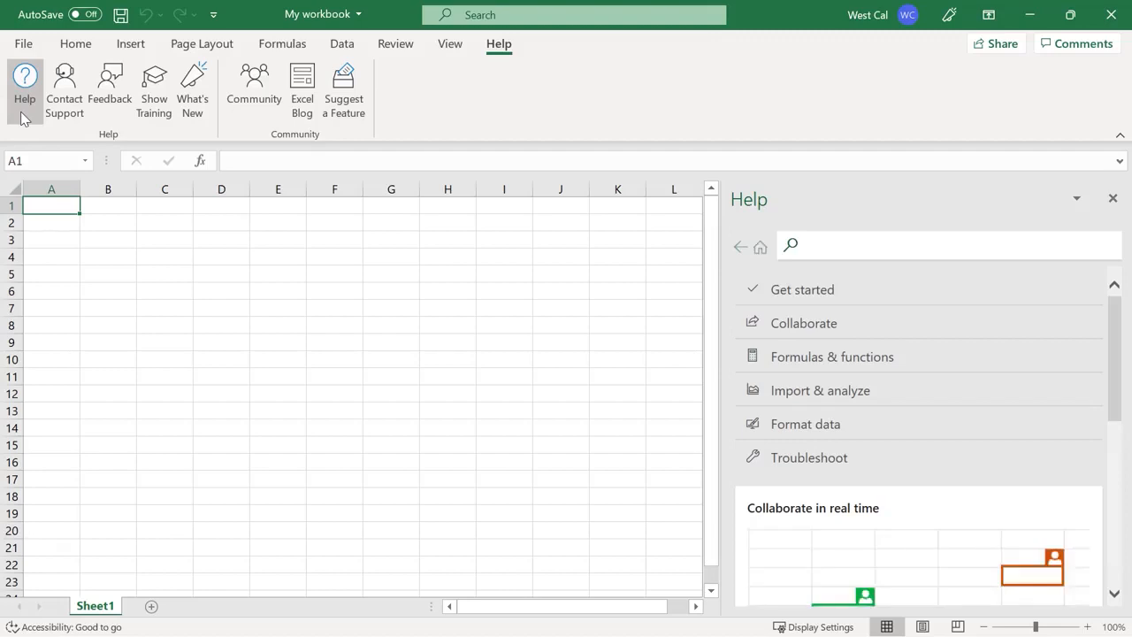
text(sum)
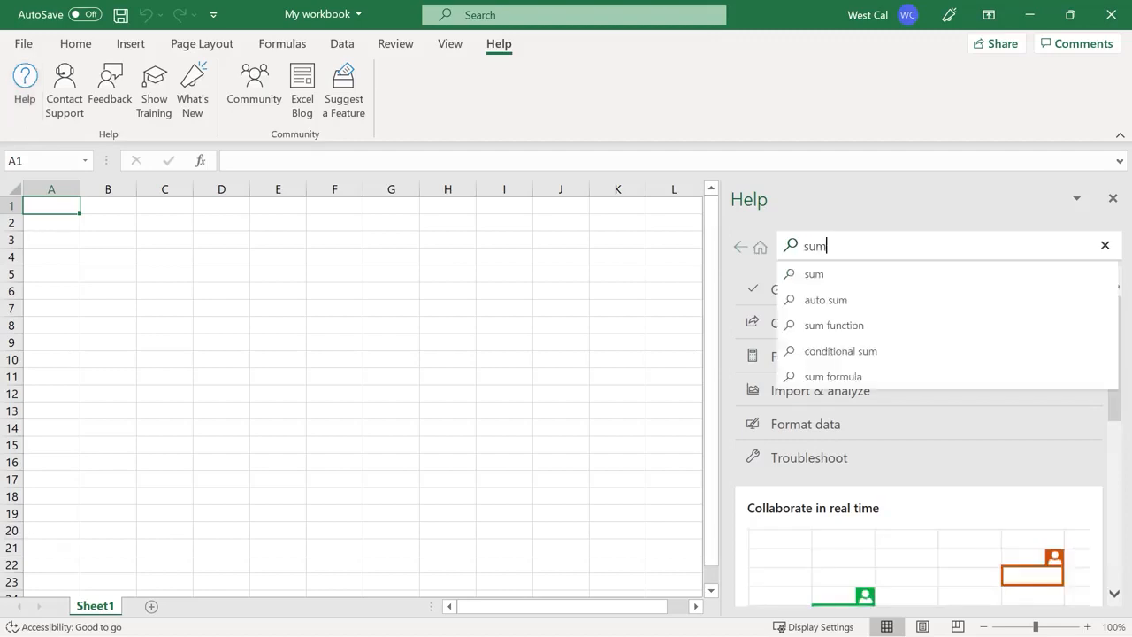
key(Down)
key(Down)
key(Down)
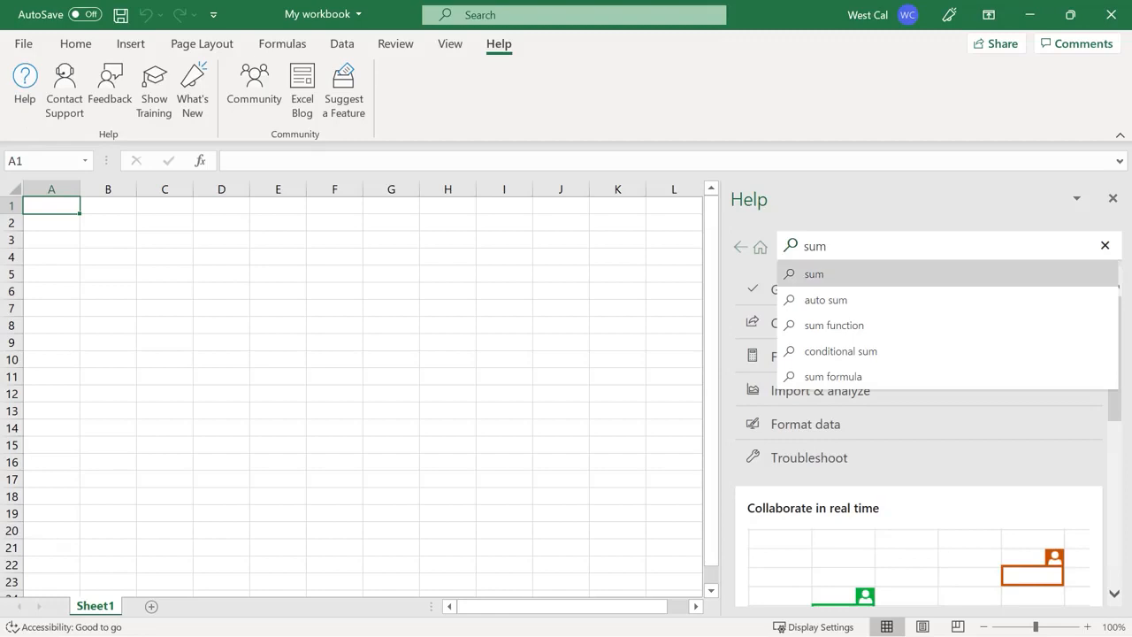
click(914, 377)
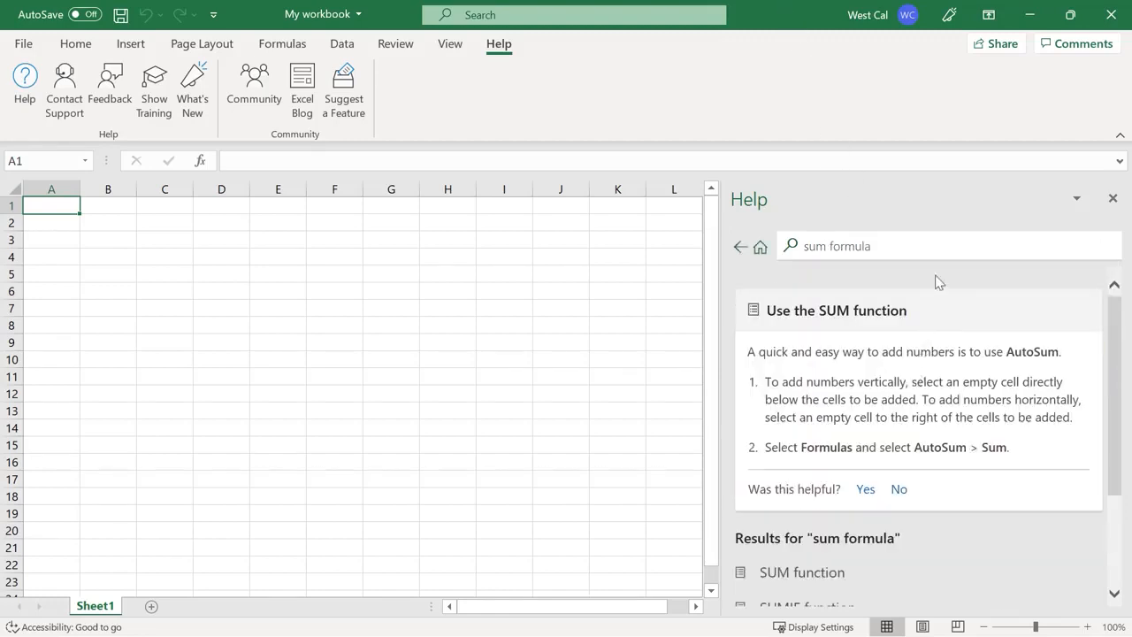
drag(1119, 347, 1119, 479)
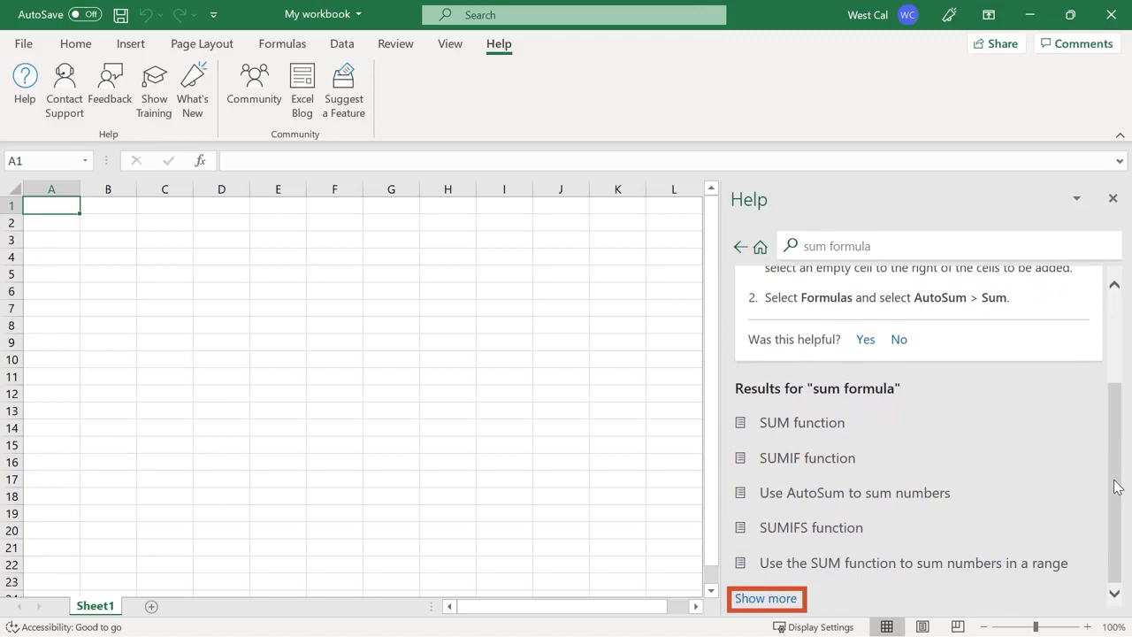
drag(1118, 485, 1114, 328)
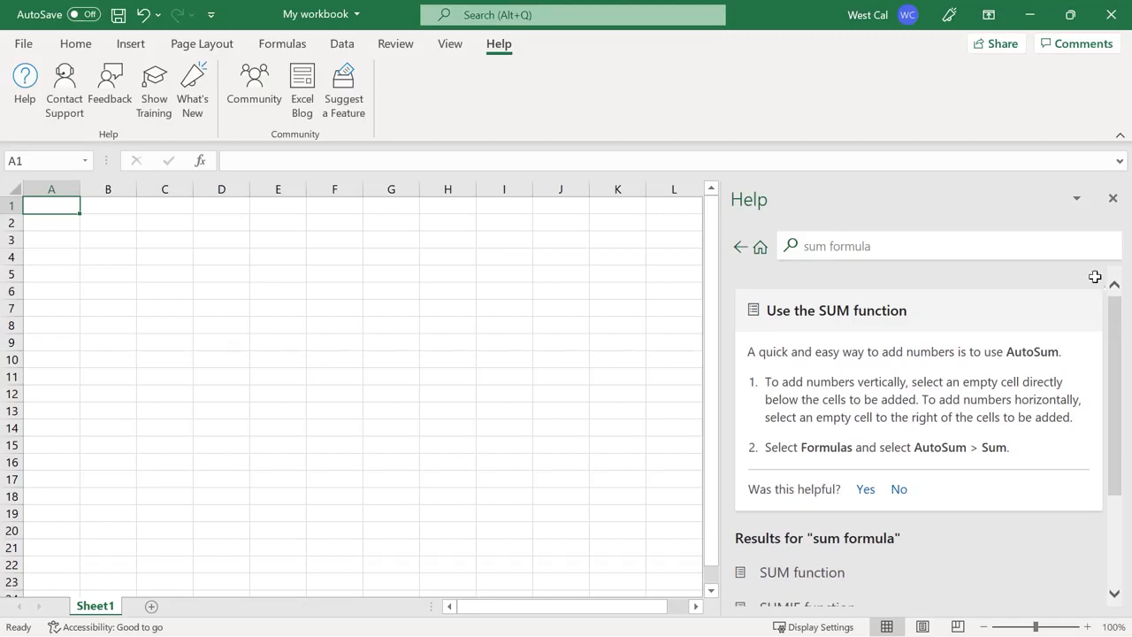
Visit Contact Support, Feedback, Training, What's New, Community, Excel Blog and Suggest a Feature
click(64, 127)
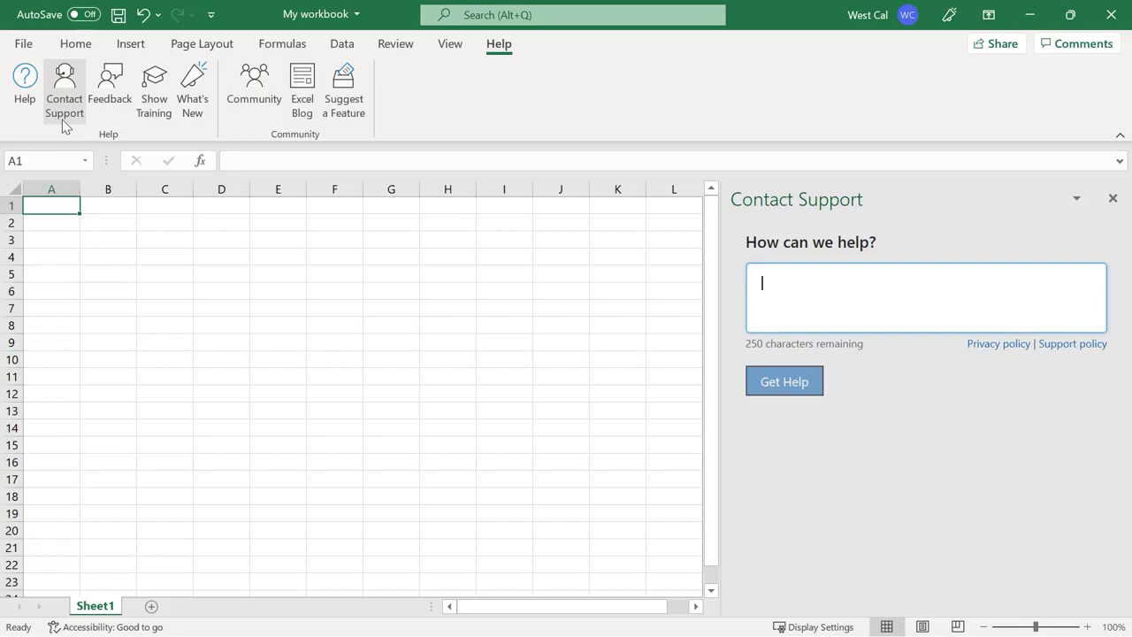
click(110, 126)
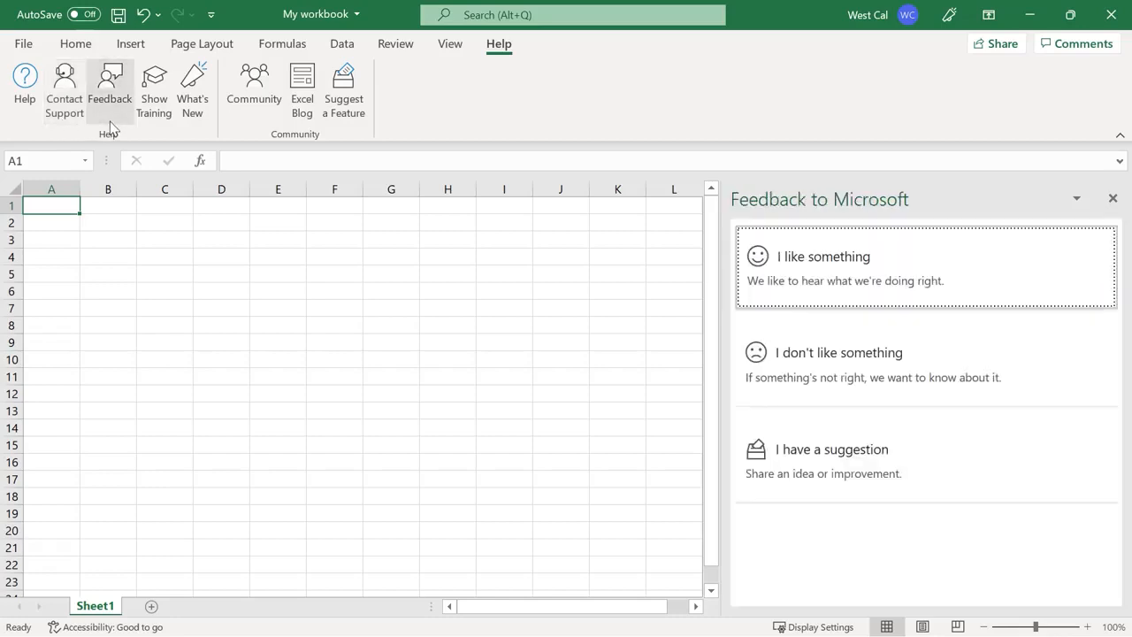
click(156, 126)
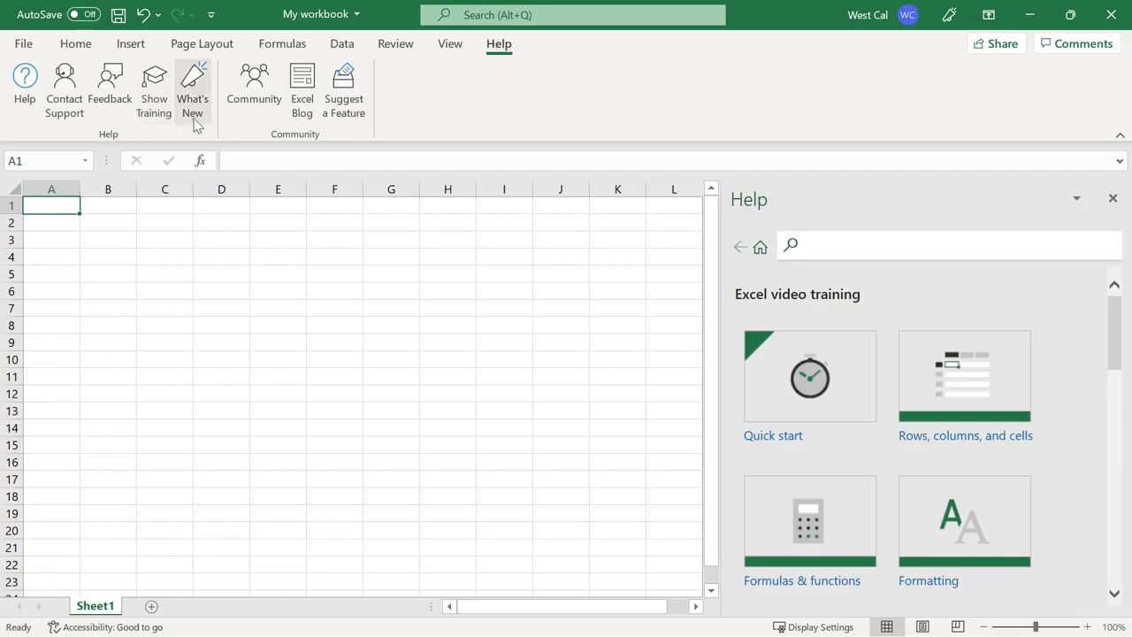
click(194, 127)
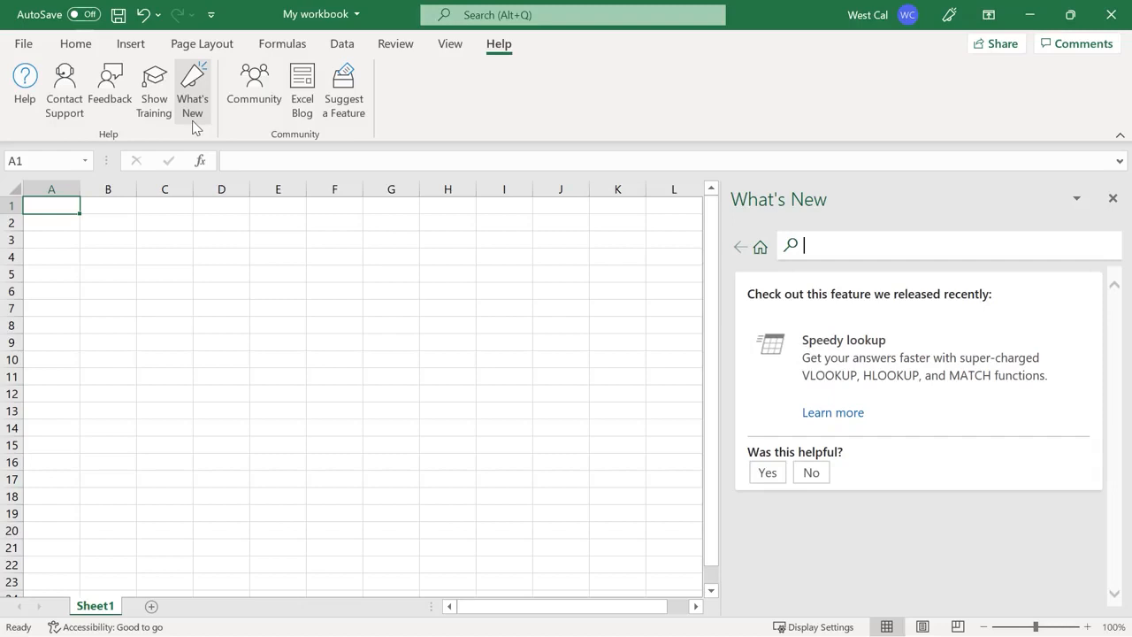
click(253, 122)
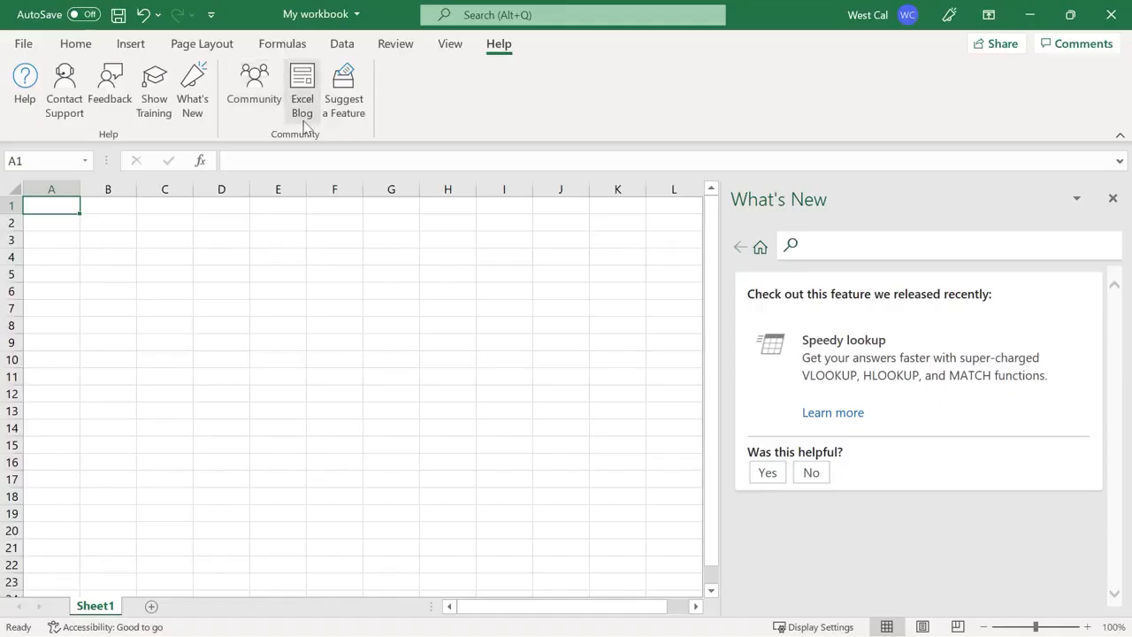
click(304, 124)
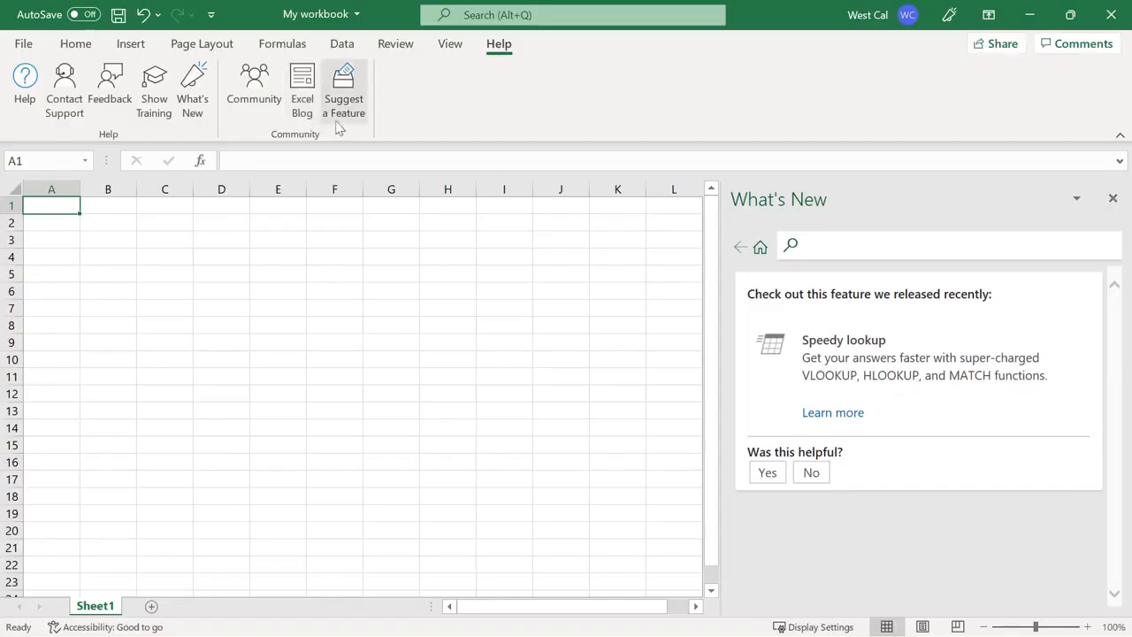
click(345, 128)
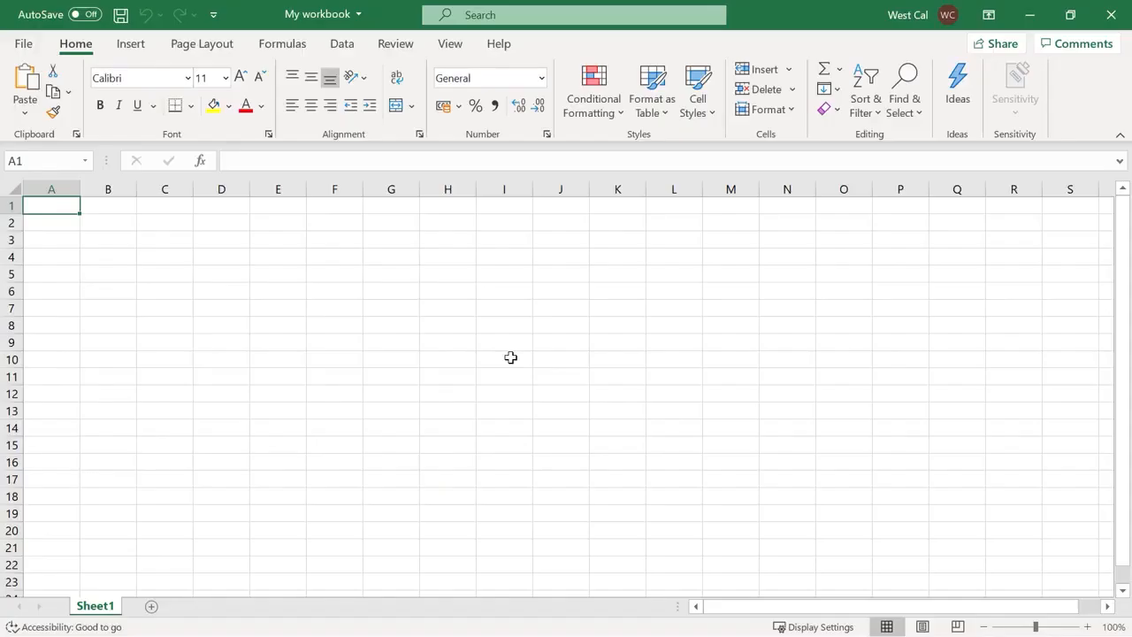
Select D6, B4, B4:H4, row 3, column E and the whole sheet, ending with B3:K13
click(235, 293)
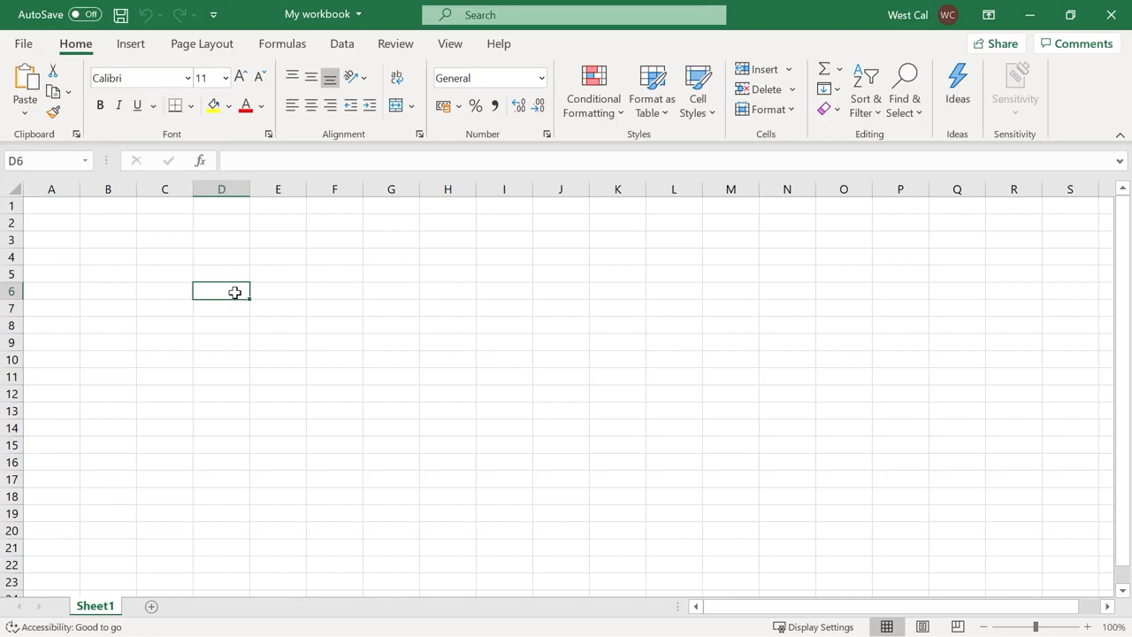
click(126, 256)
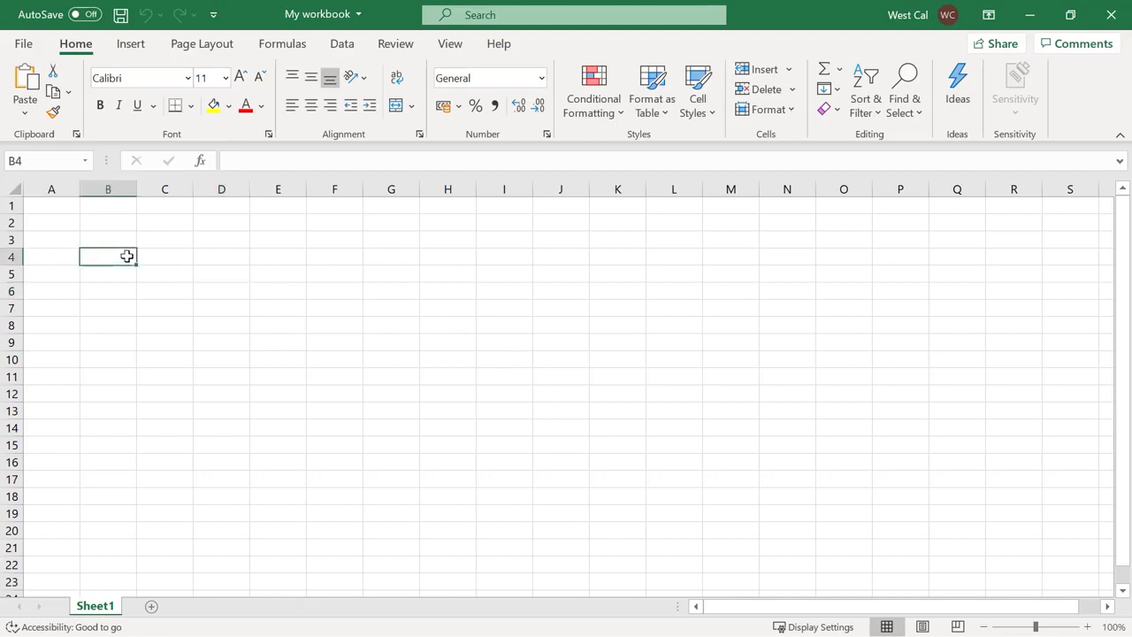
shift+click(450, 260)
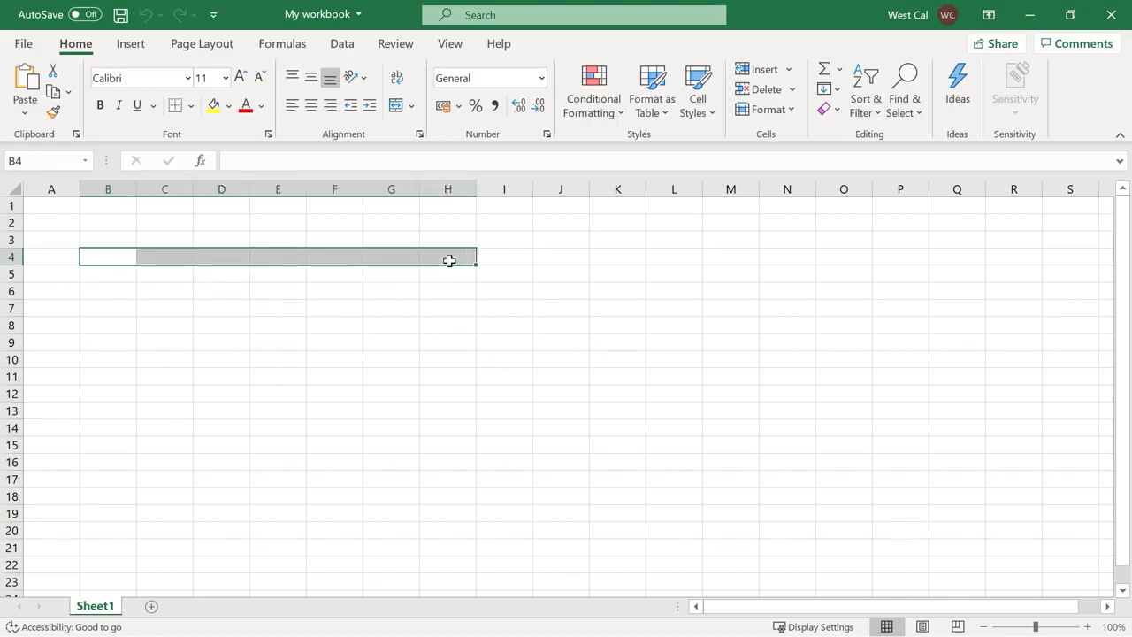
click(12, 239)
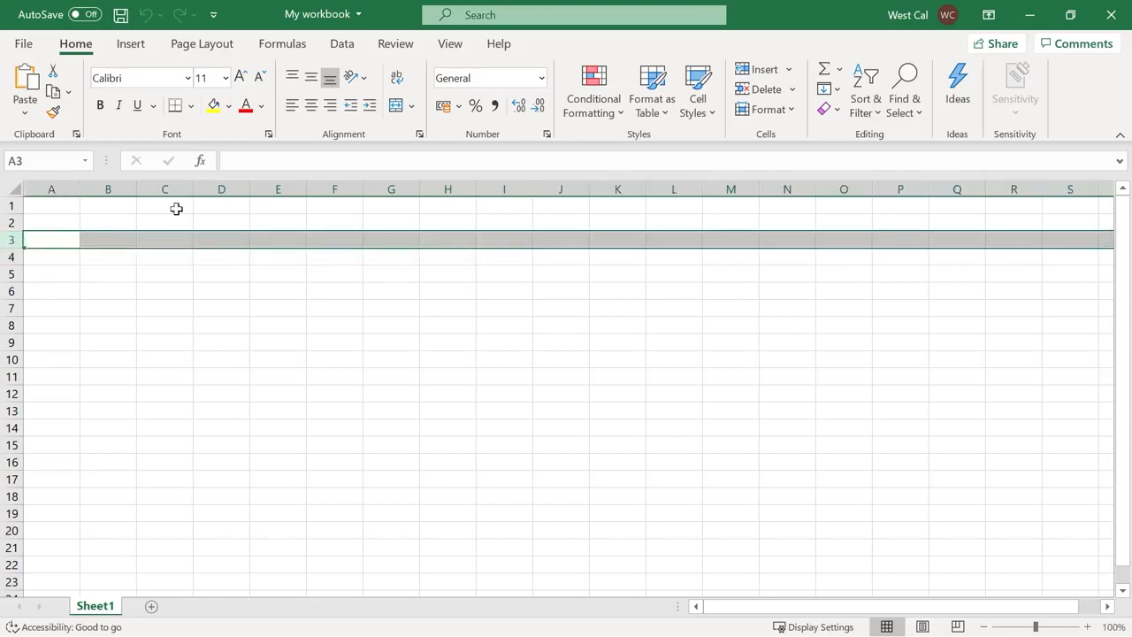
click(274, 189)
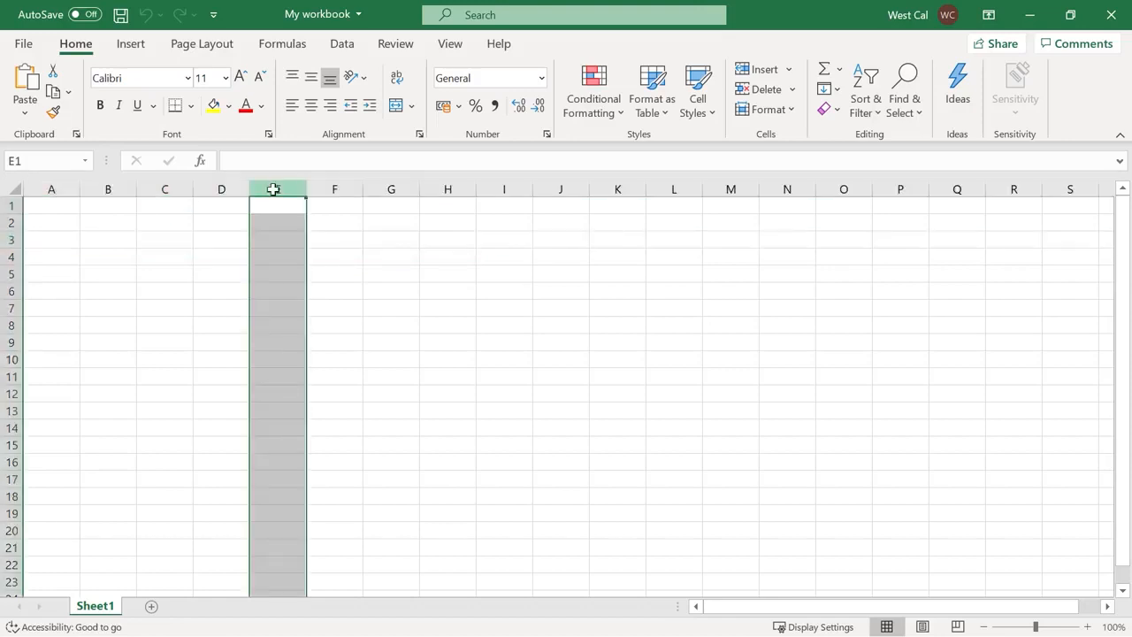
click(14, 190)
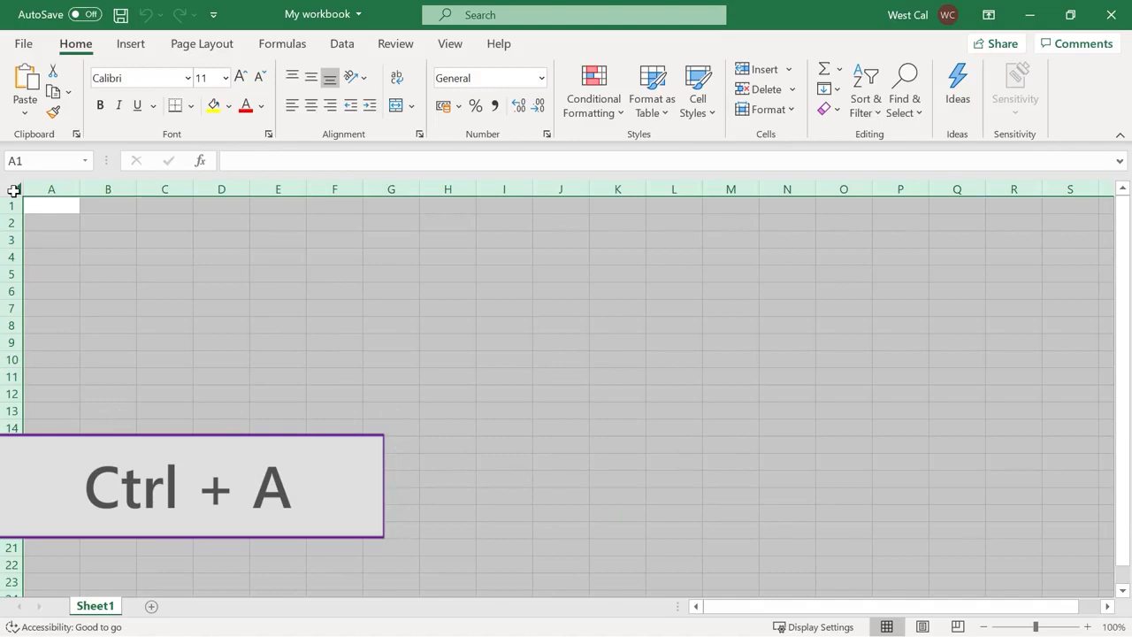
click(116, 245)
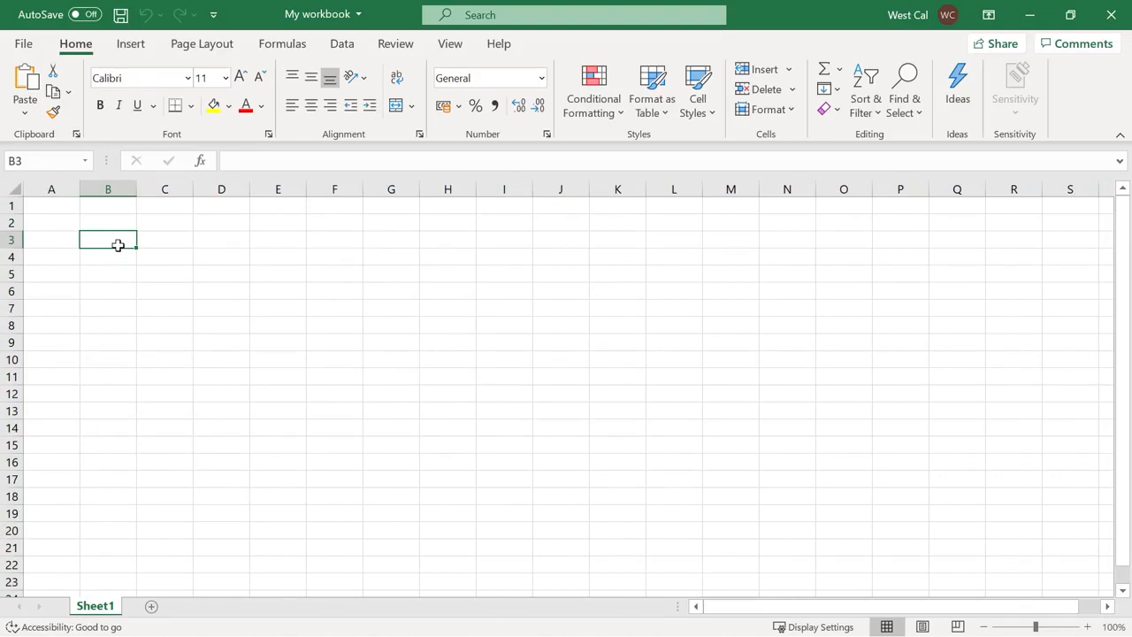
drag(126, 238, 641, 412)
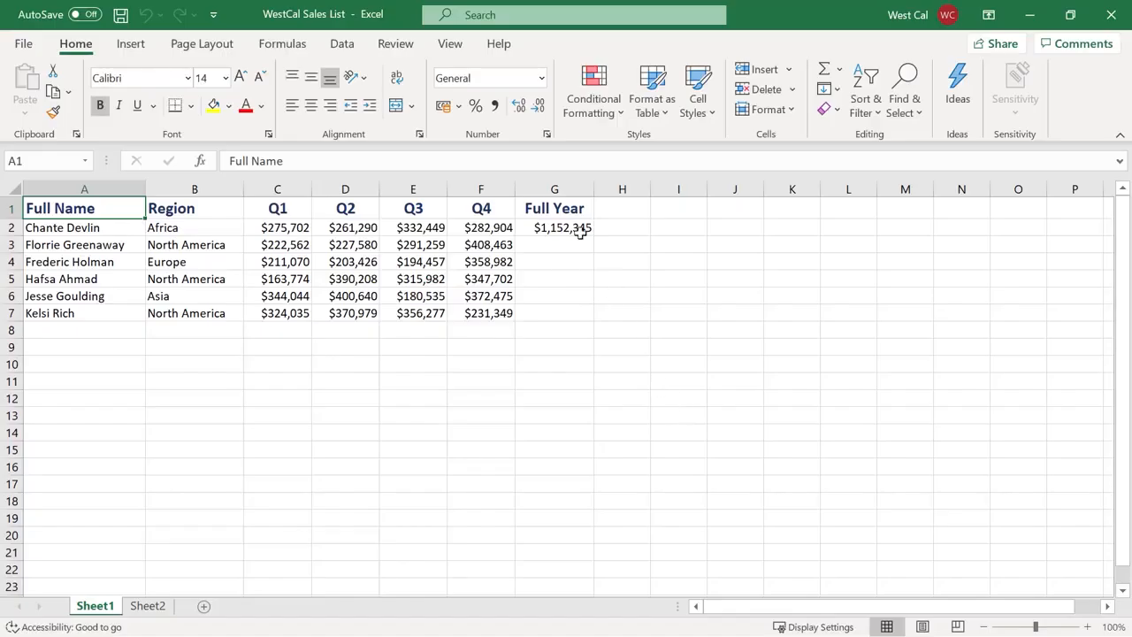
Copy G2's $1,152,345 Full Year SUM formula and target G3 for pasting
click(581, 232)
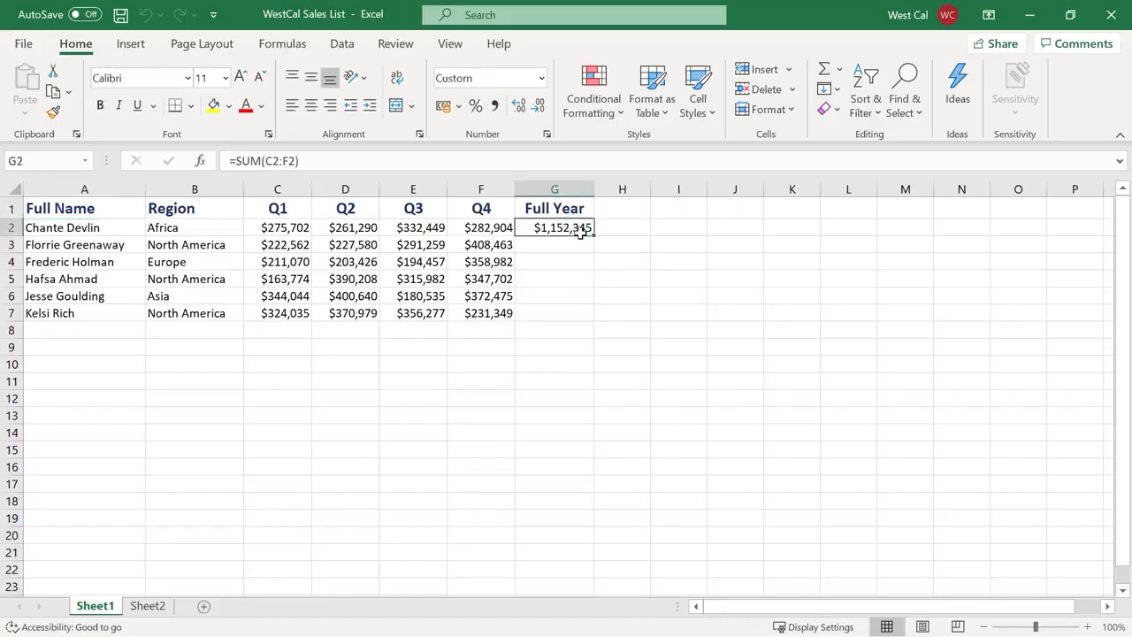
key(ctrl+c)
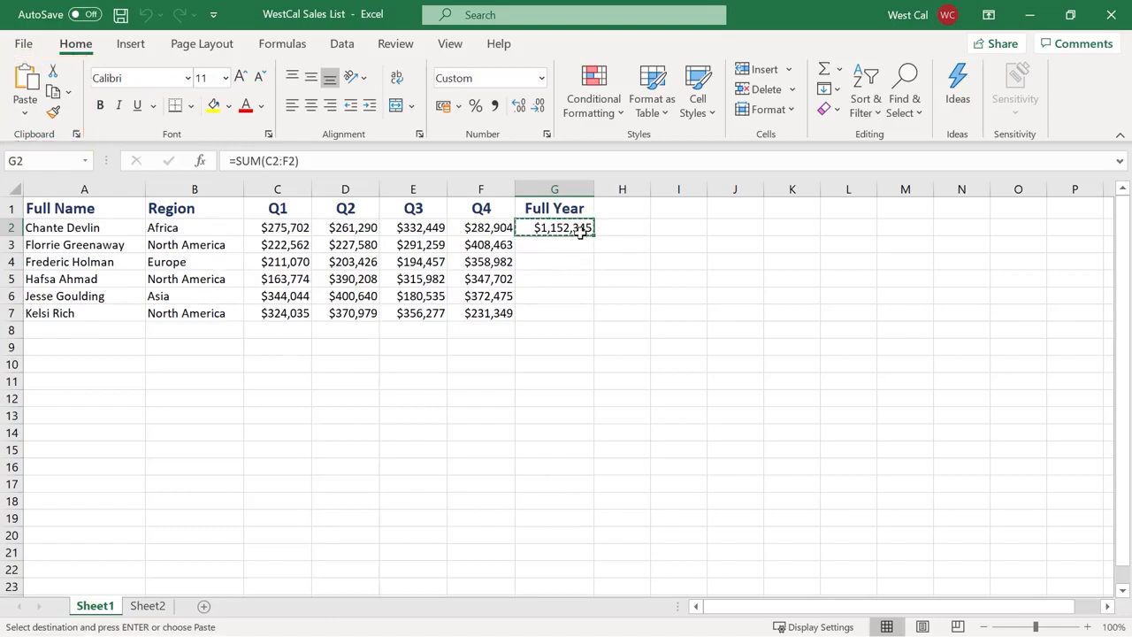
right_click(588, 230)
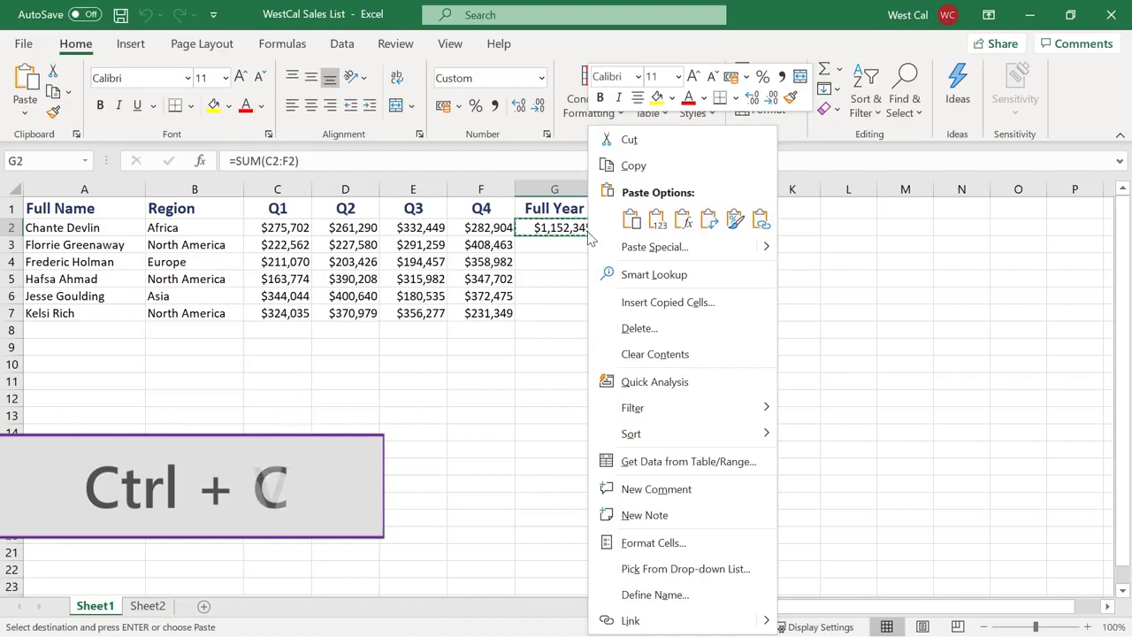
key(Escape)
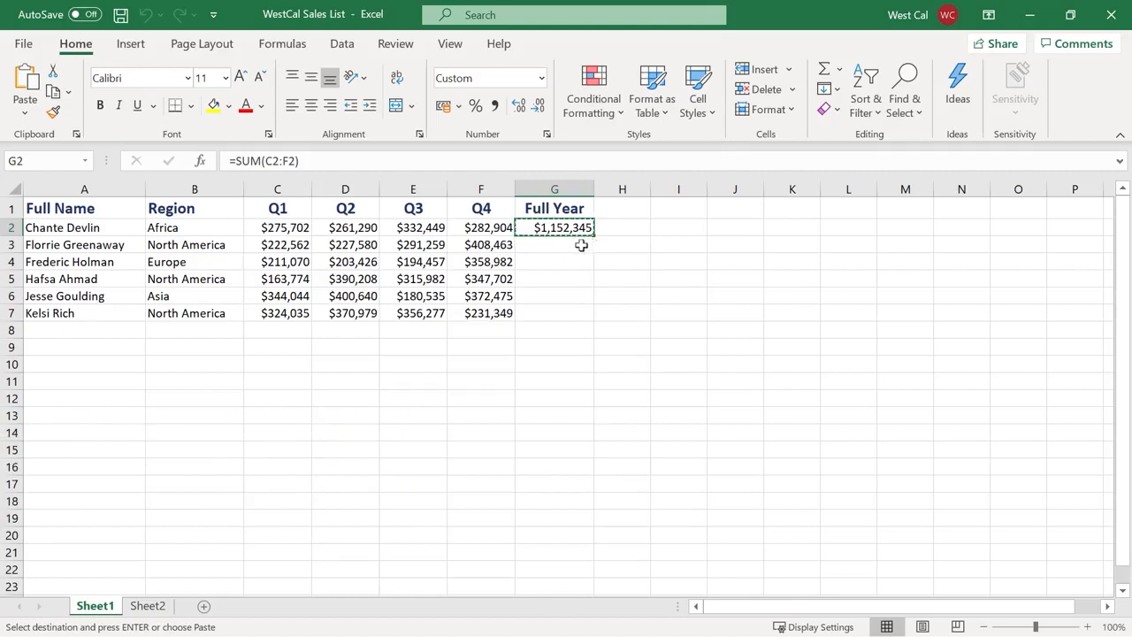
click(581, 245)
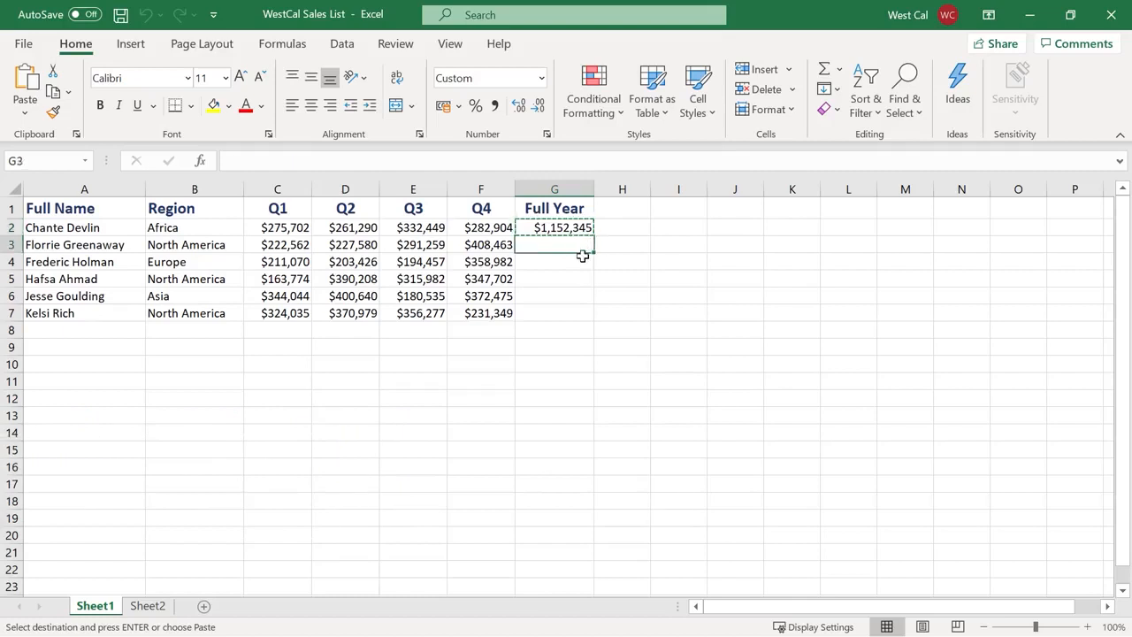
click(25, 116)
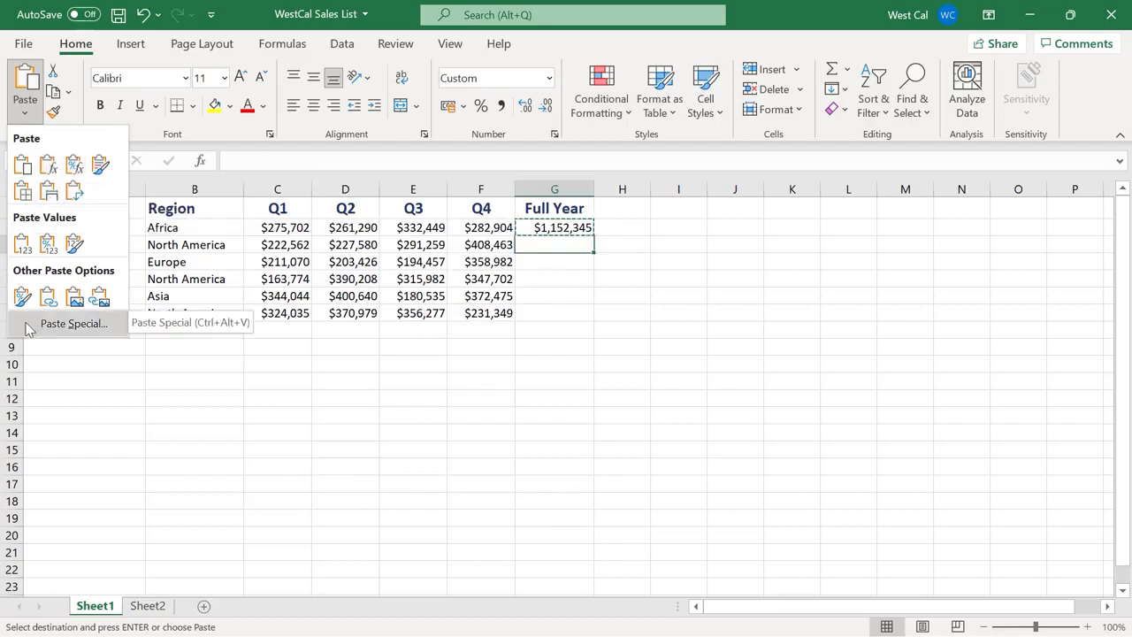
Paste Special the Full Year formula into G3, then select Sheet2's A1:F4 product table
click(71, 324)
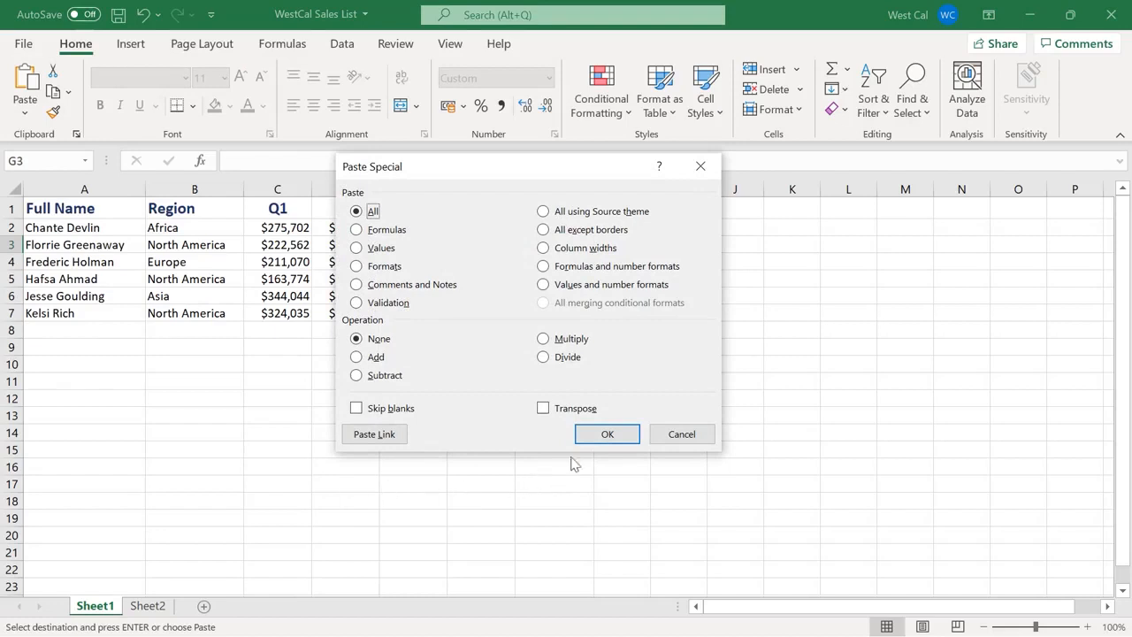
click(594, 437)
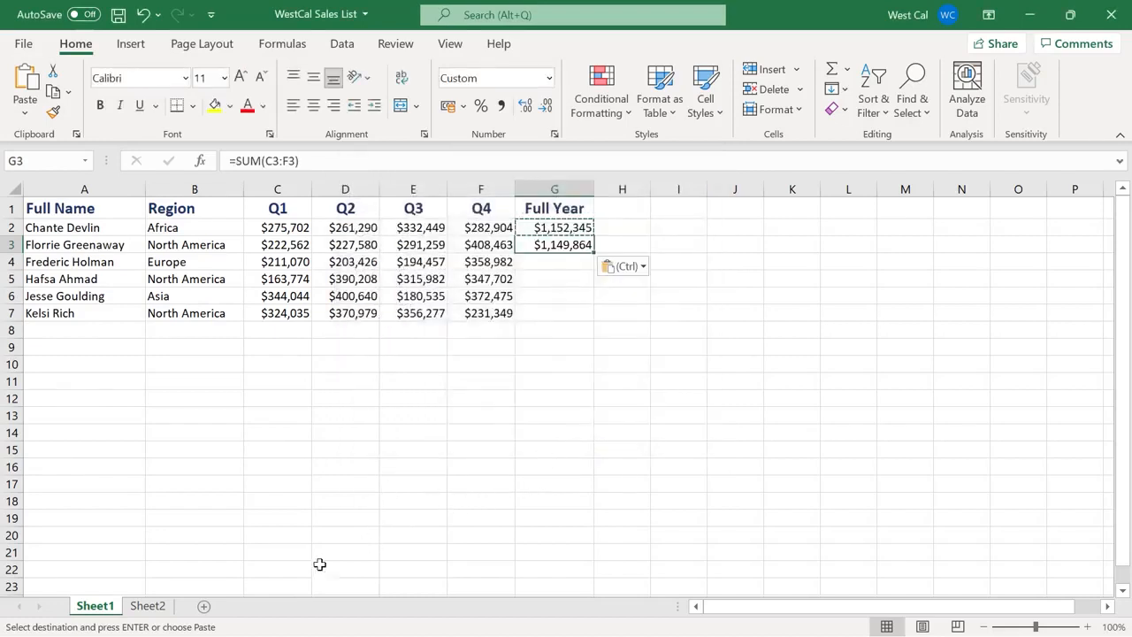
click(150, 608)
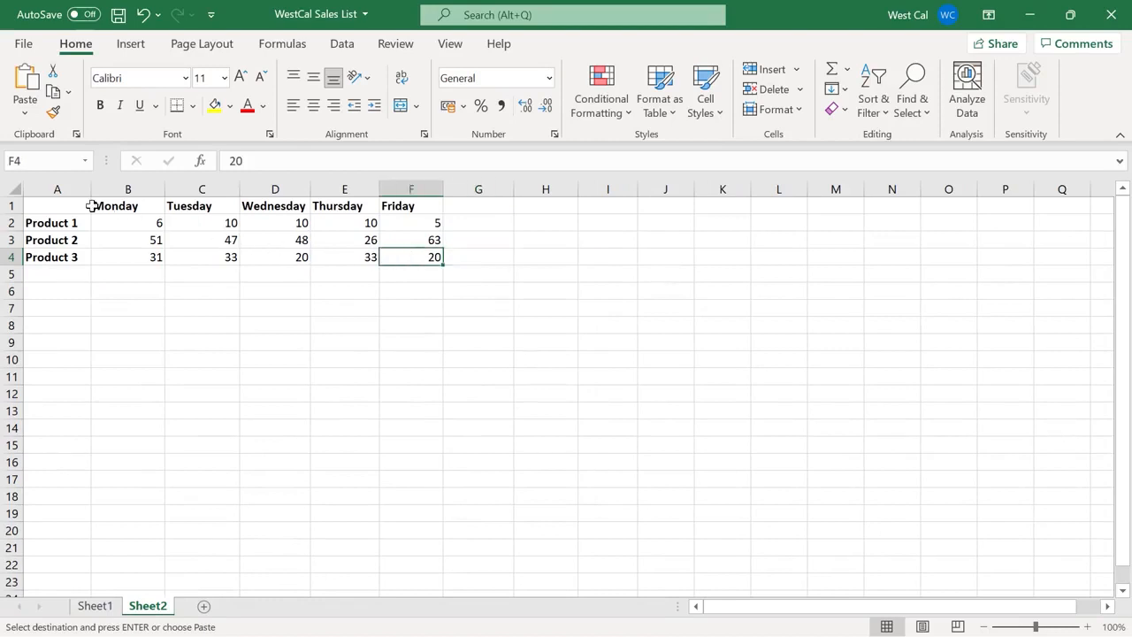
shift+click(56, 204)
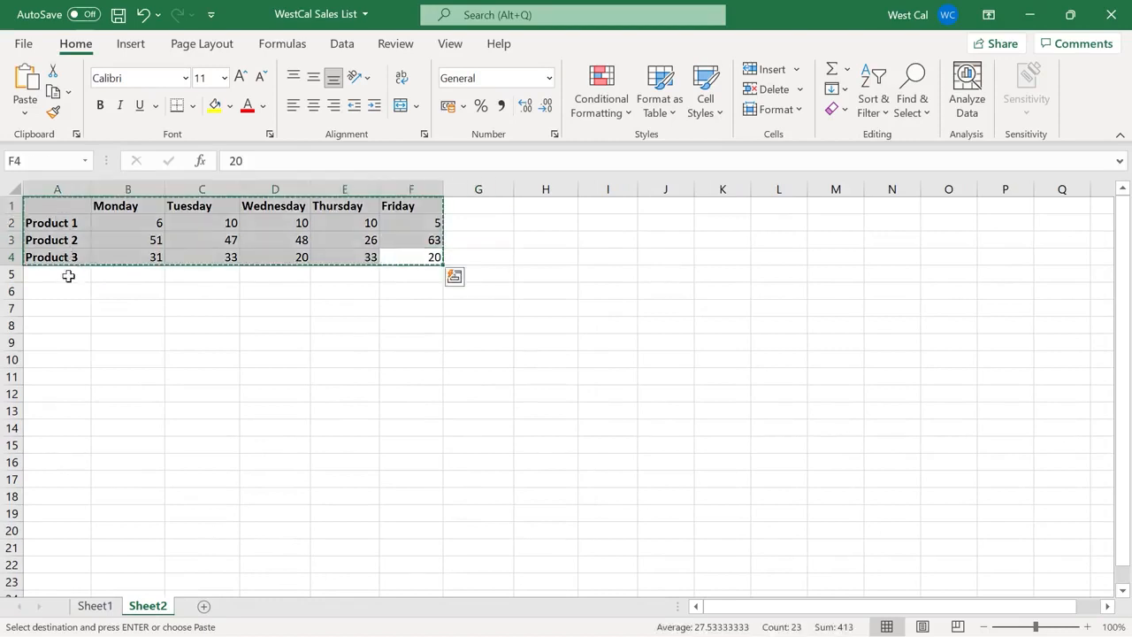
Paste the product table transposed at A7, Monday–Friday down rows and Product 1–3 across
click(59, 308)
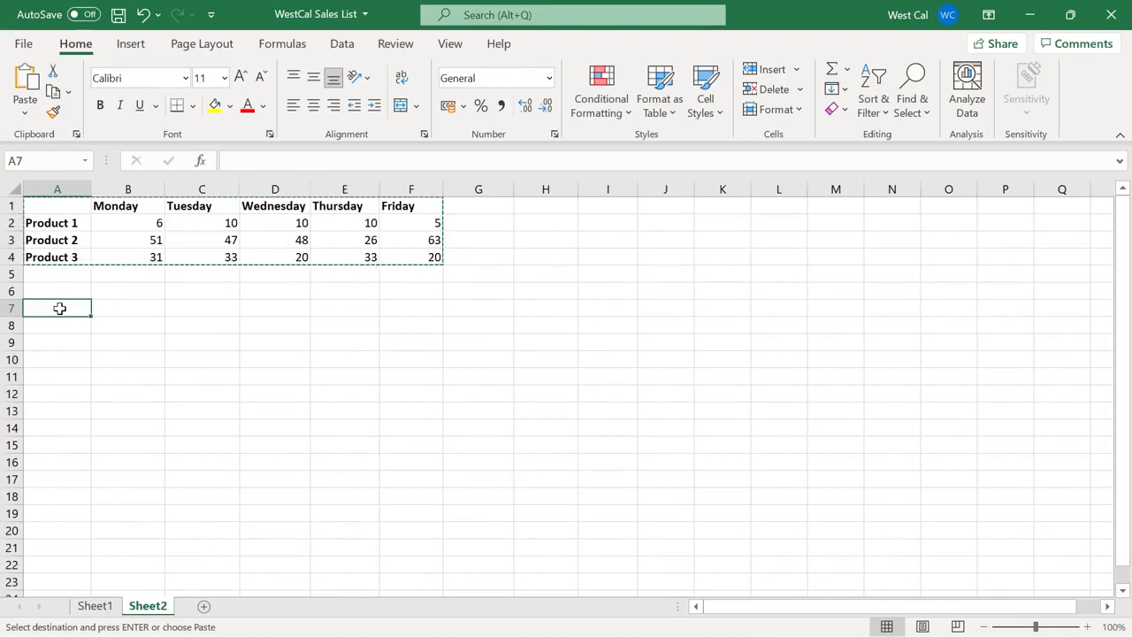
right_click(60, 308)
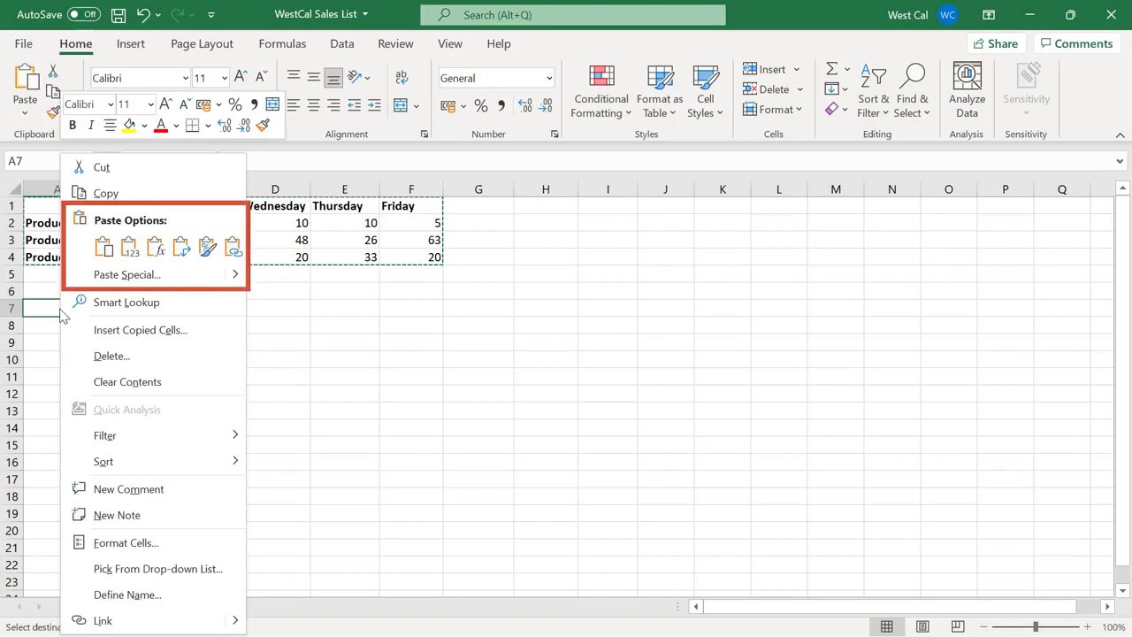
click(104, 248)
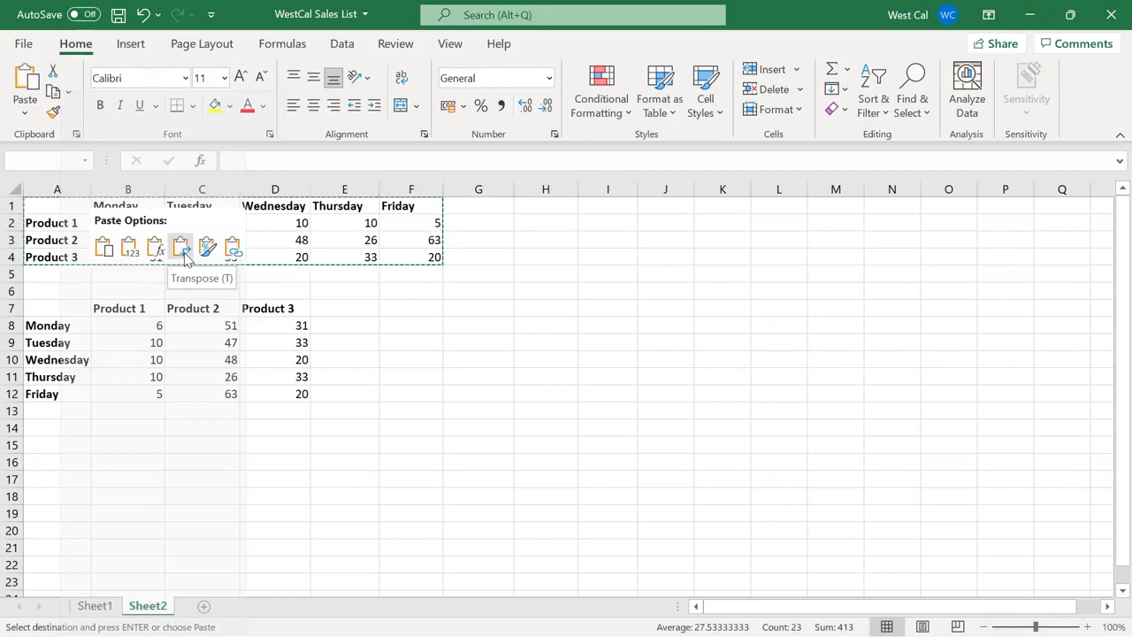
key(Escape)
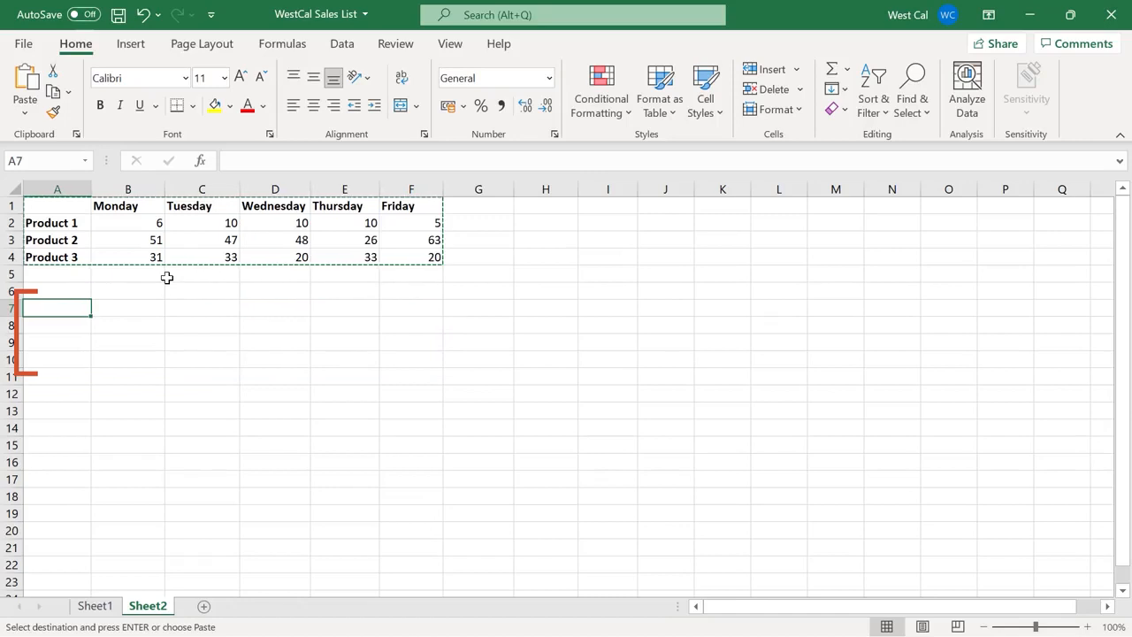
click(25, 112)
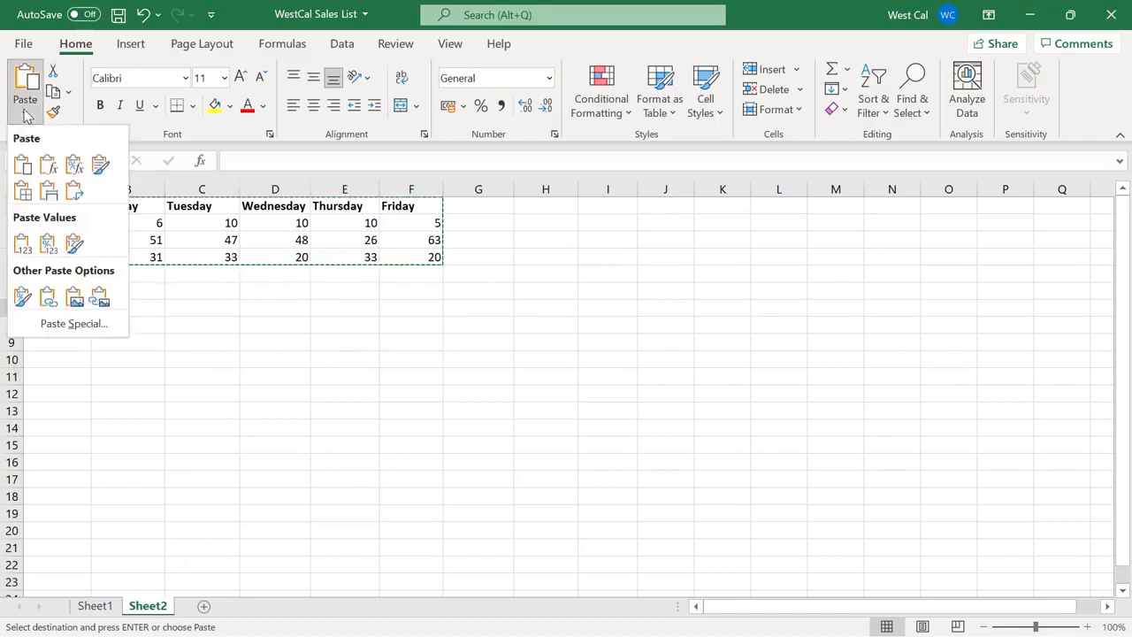
click(78, 194)
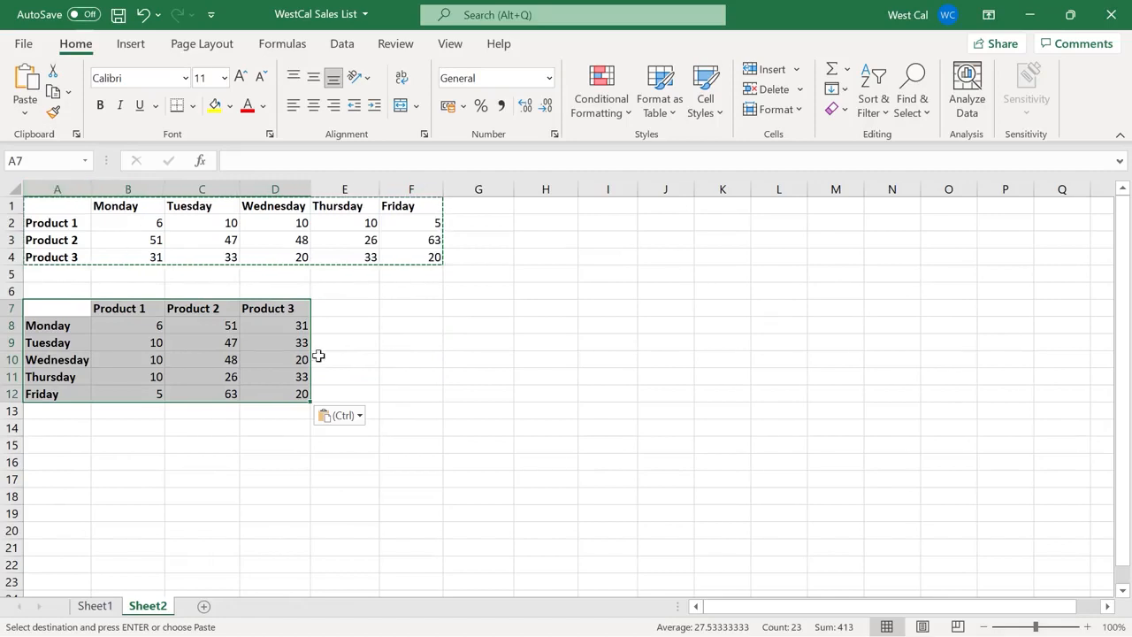
click(406, 373)
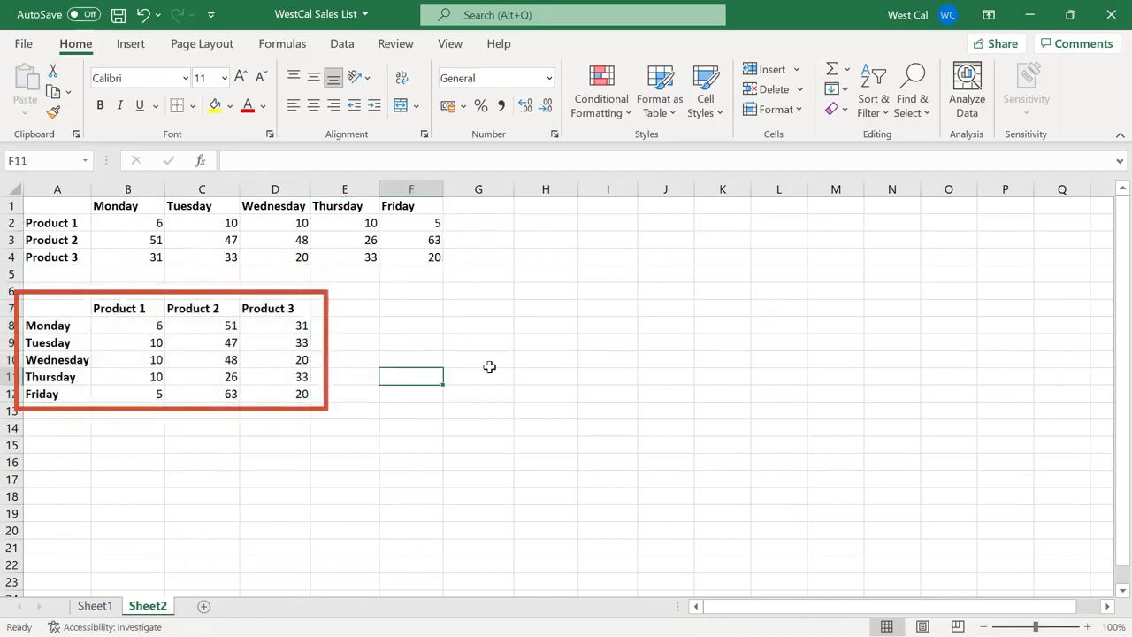
On Sheet1, select the A7:F7 sales record and drag it down to row 11
click(100, 606)
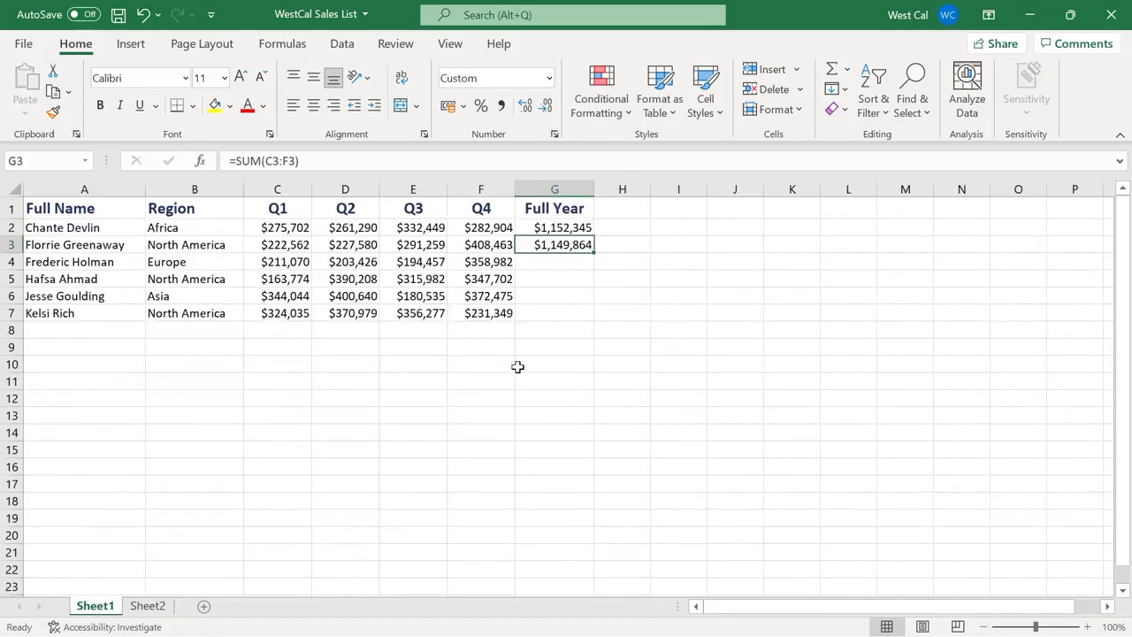
click(509, 314)
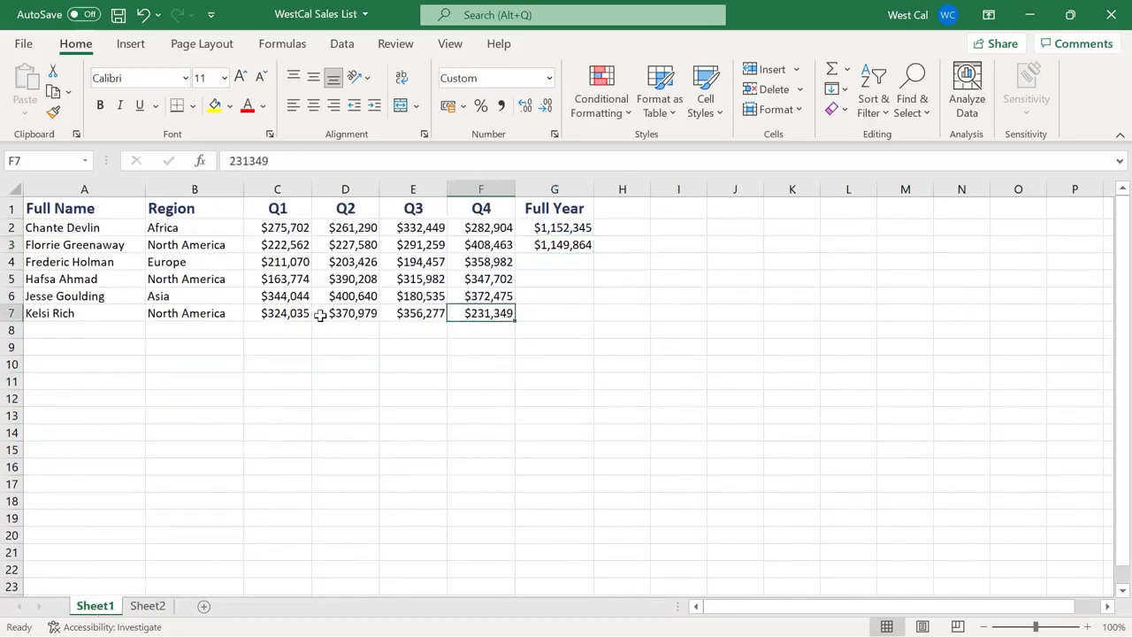
shift+click(113, 315)
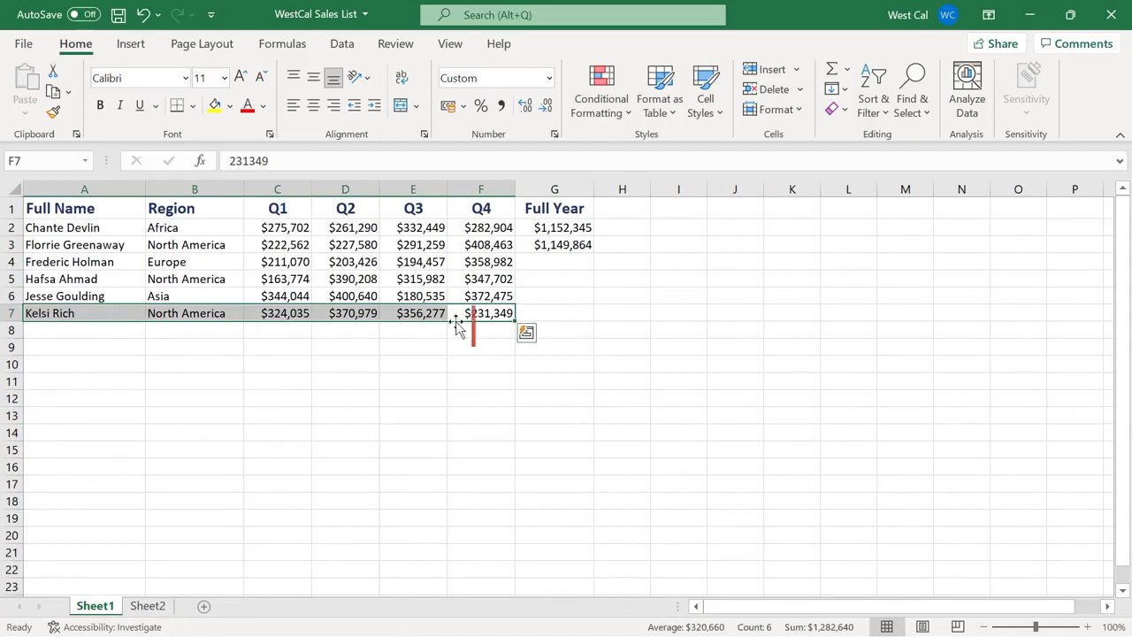
drag(457, 324, 463, 395)
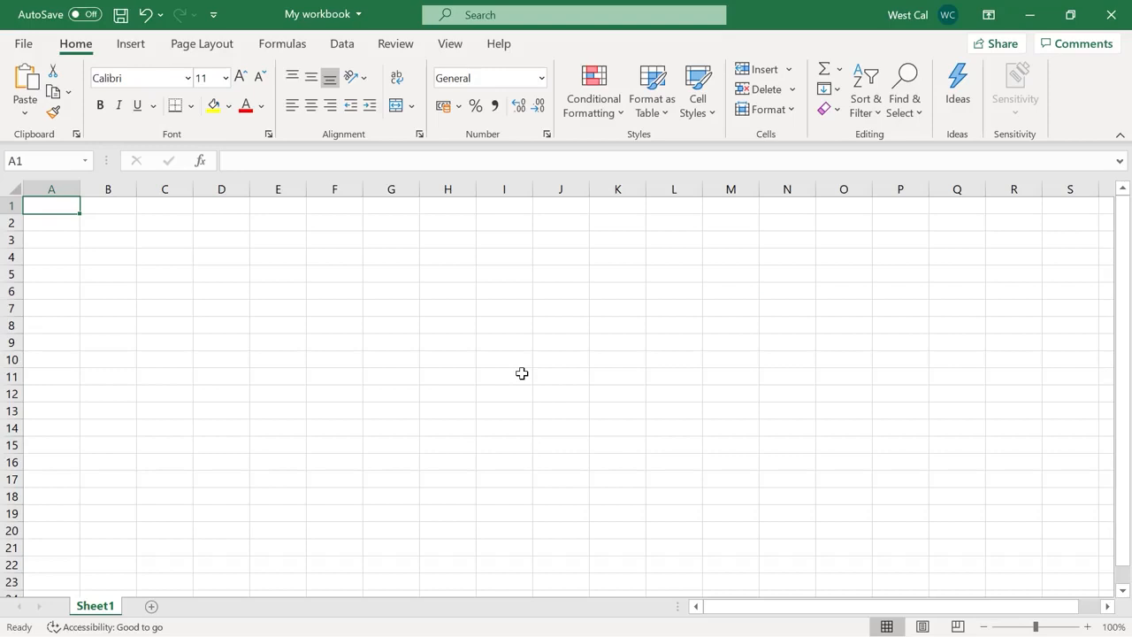
text(2010)
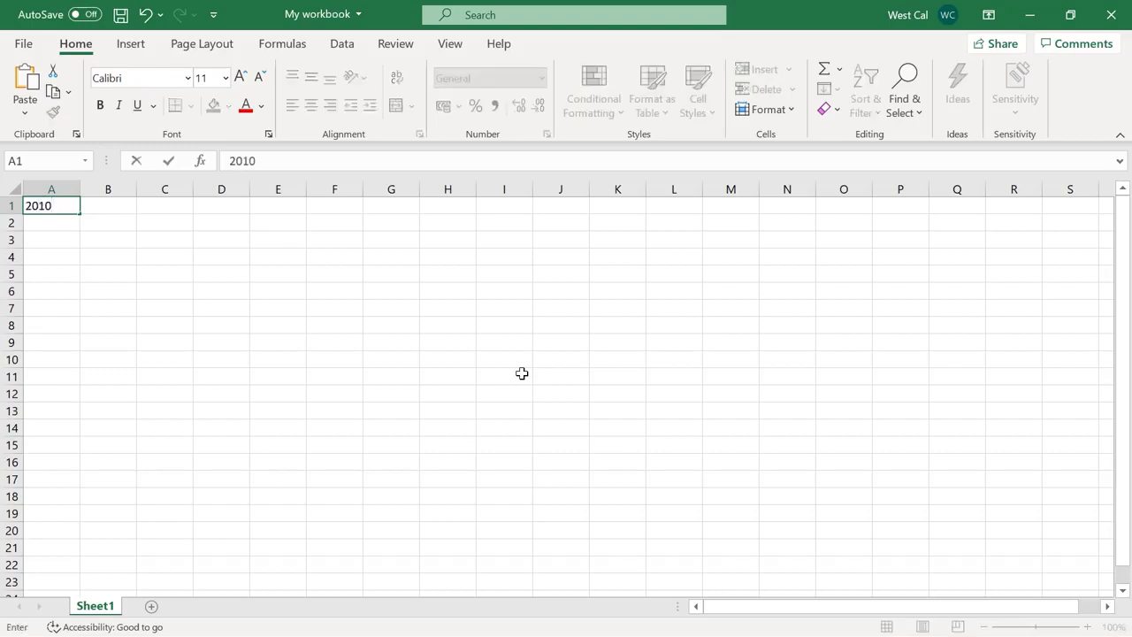
key(Return)
text(2011)
key(Return)
text(2012)
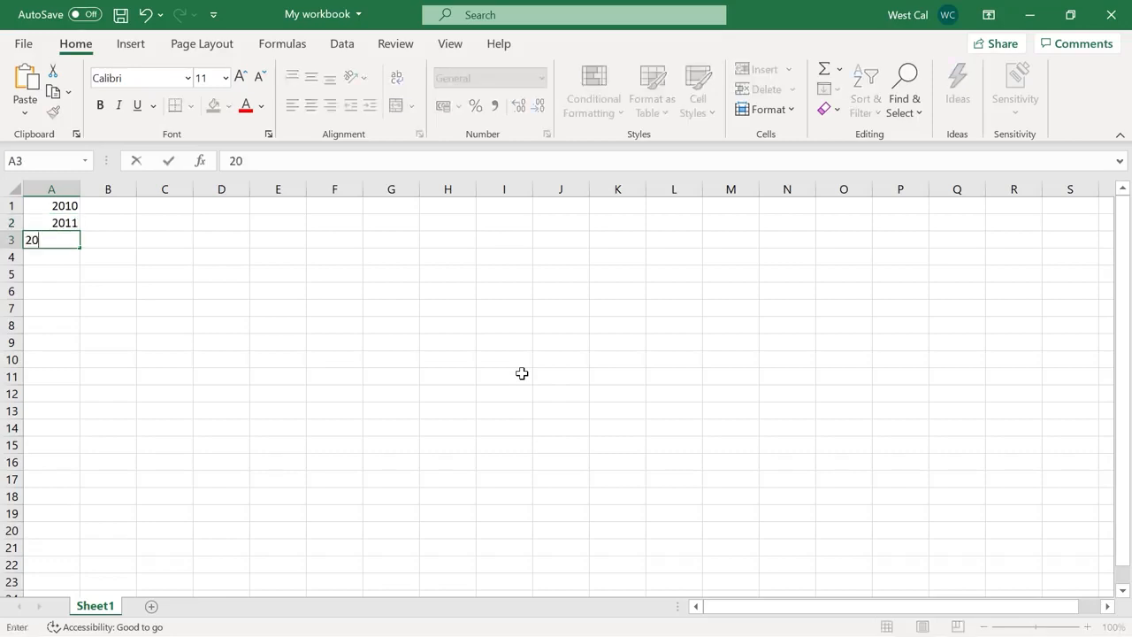
key(Return)
text(2013)
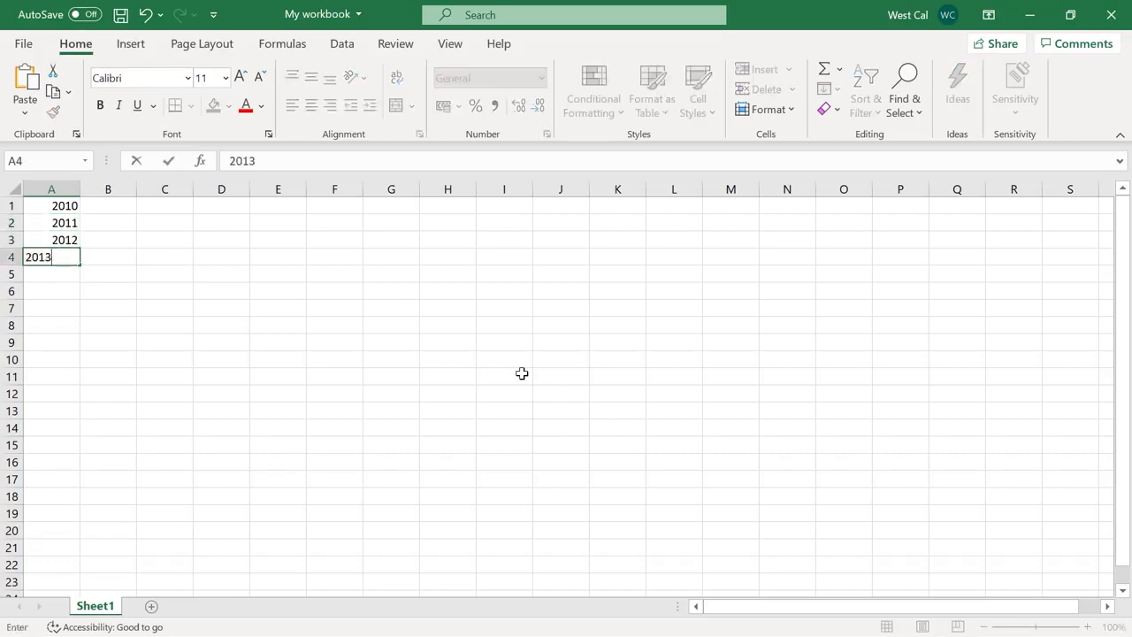
key(Return)
text(2014)
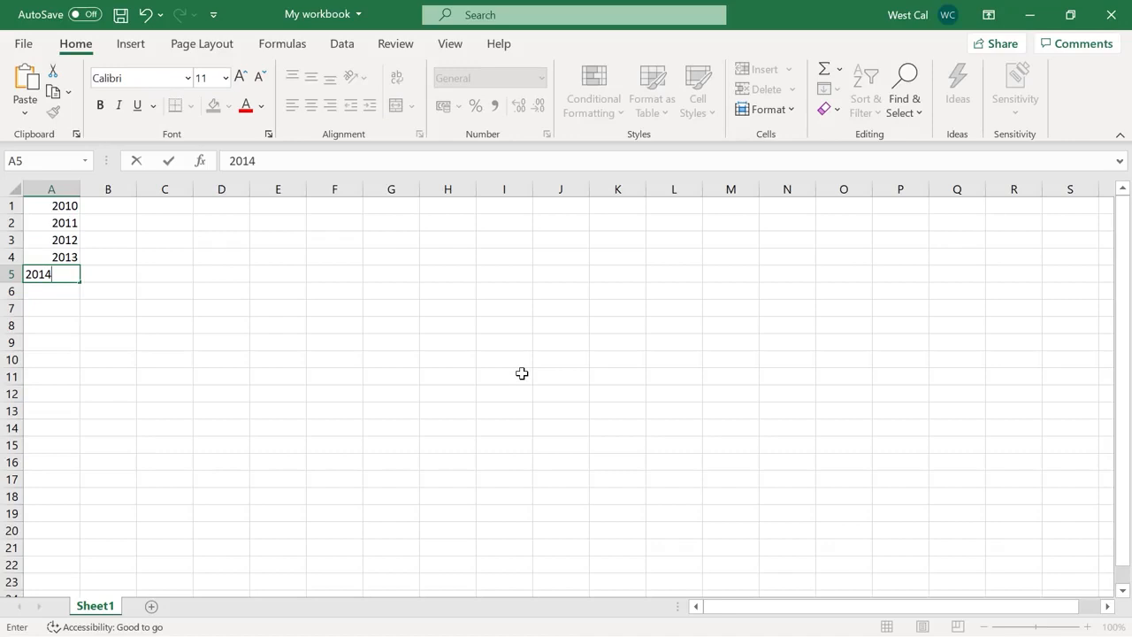
key(Return)
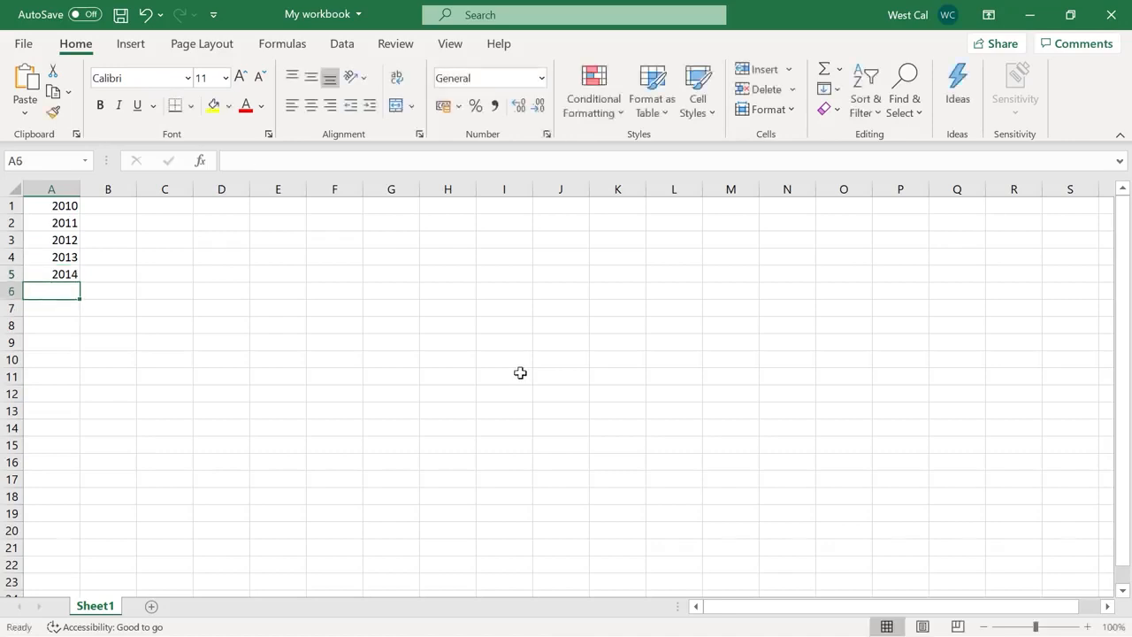
click(69, 205)
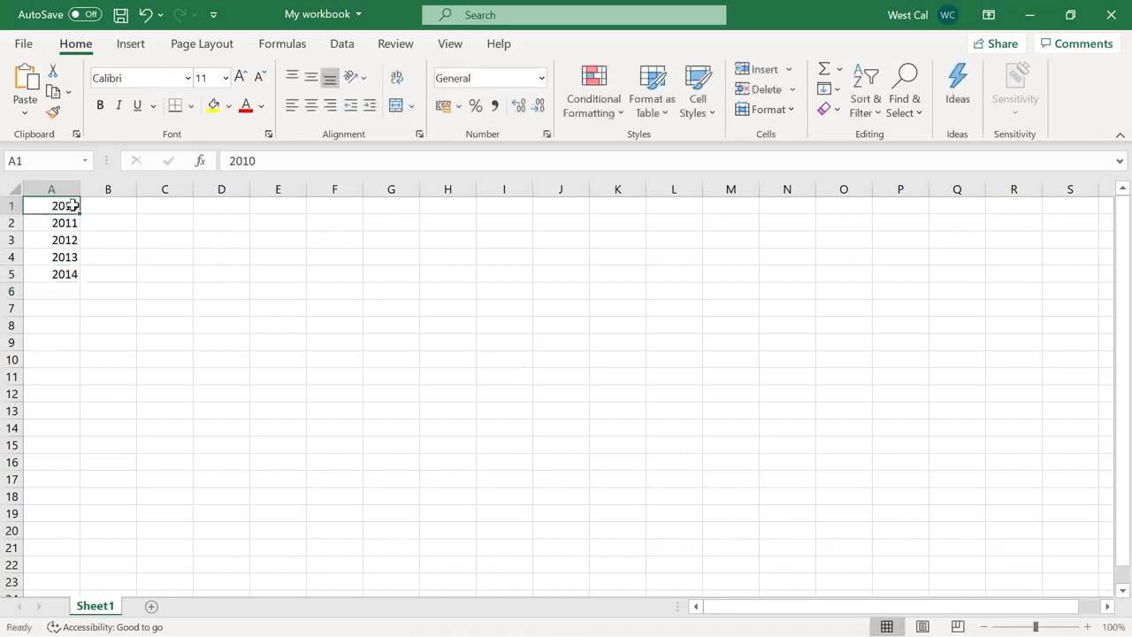
shift+click(62, 273)
key(Delete)
click(60, 206)
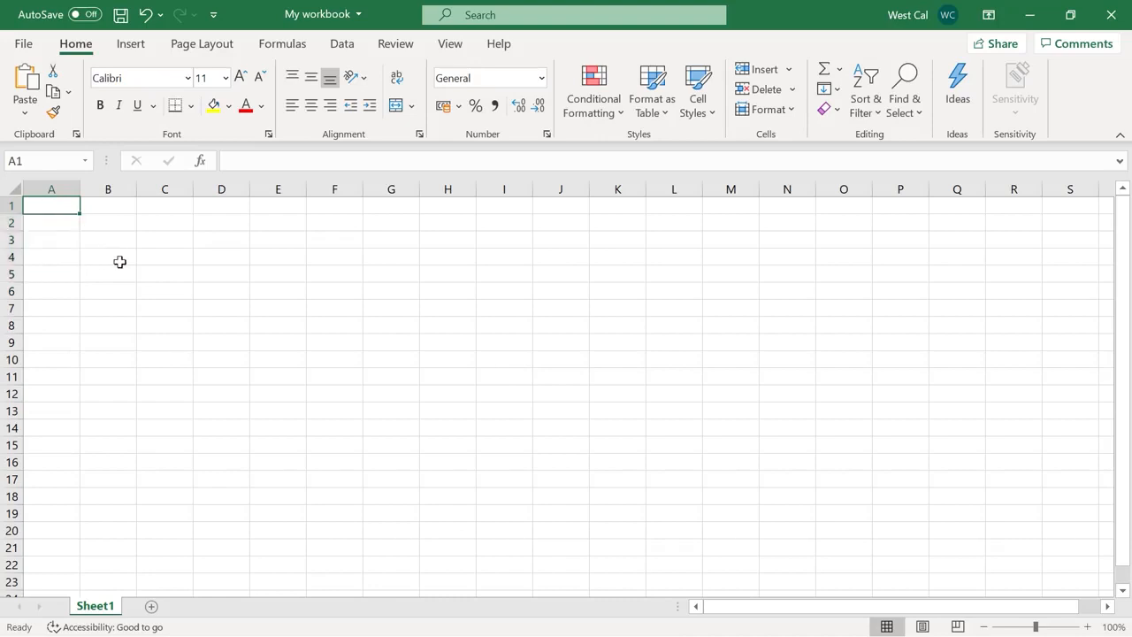
Enter 2010 in A1 and 2011 in A2, then fill the series down to 2020 in A11
text(2)
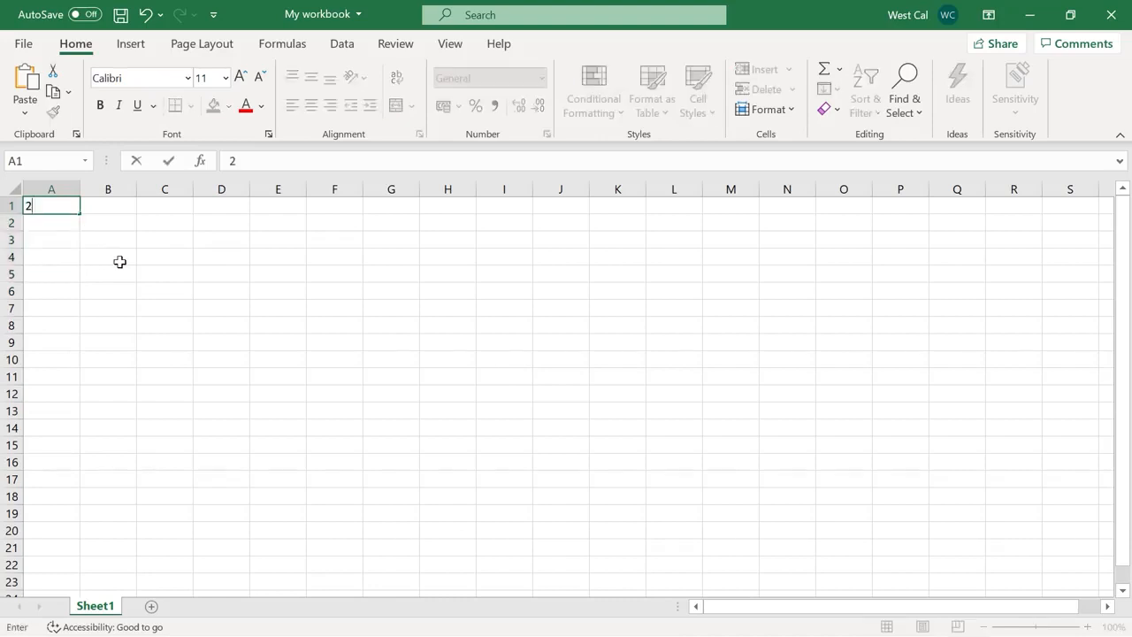
text(010)
key(Return)
text(2011)
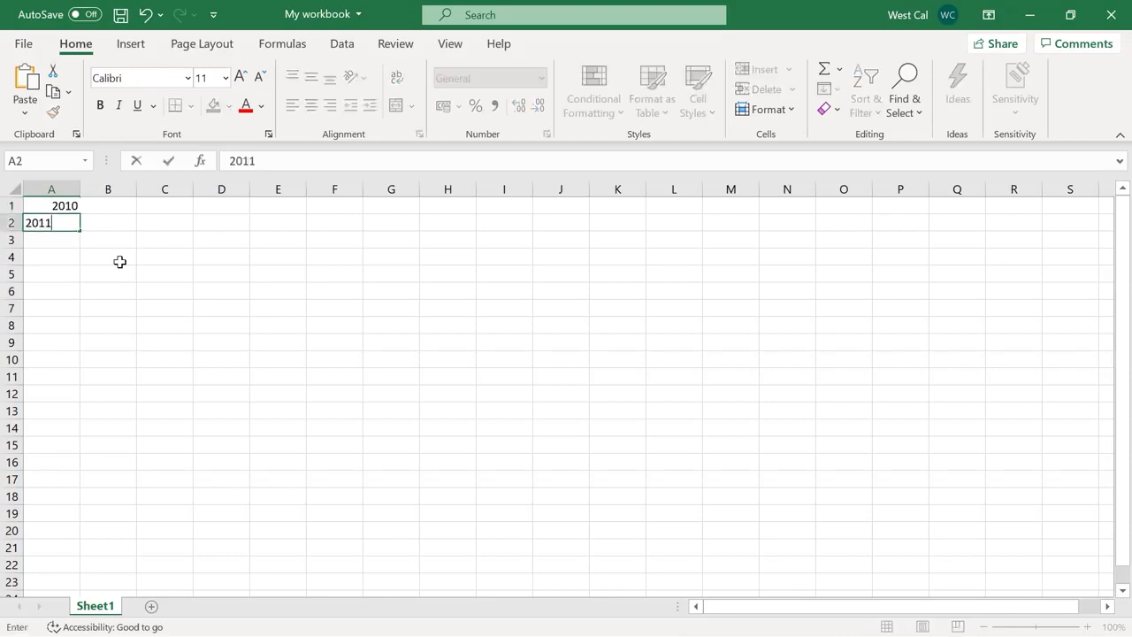
key(ctrl+Return)
key(Return)
drag(76, 207, 79, 390)
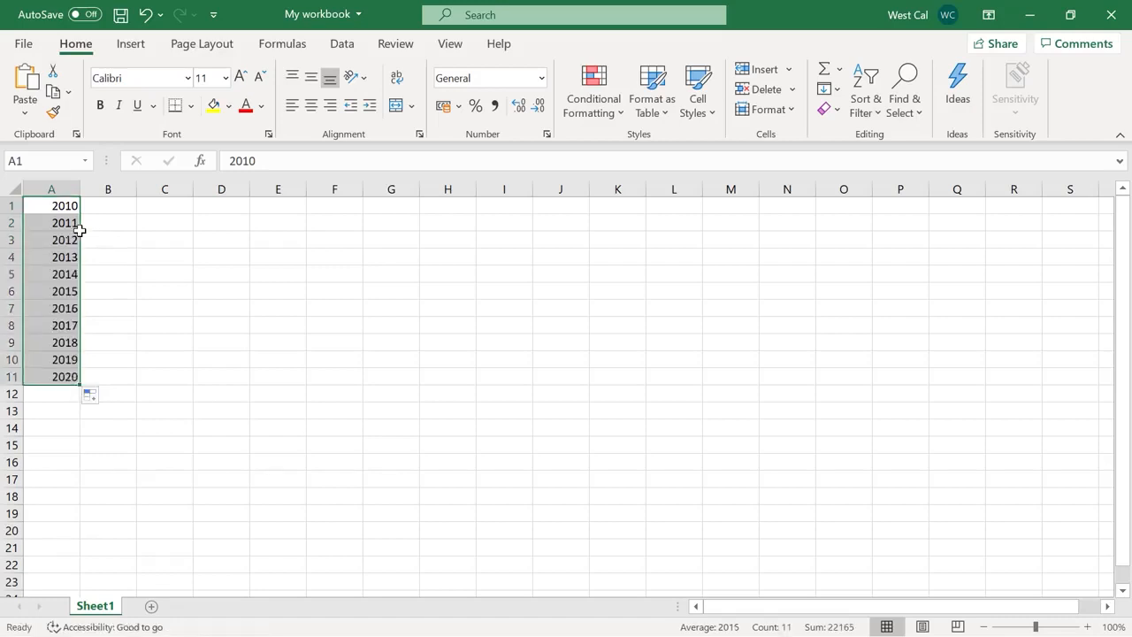
click(105, 398)
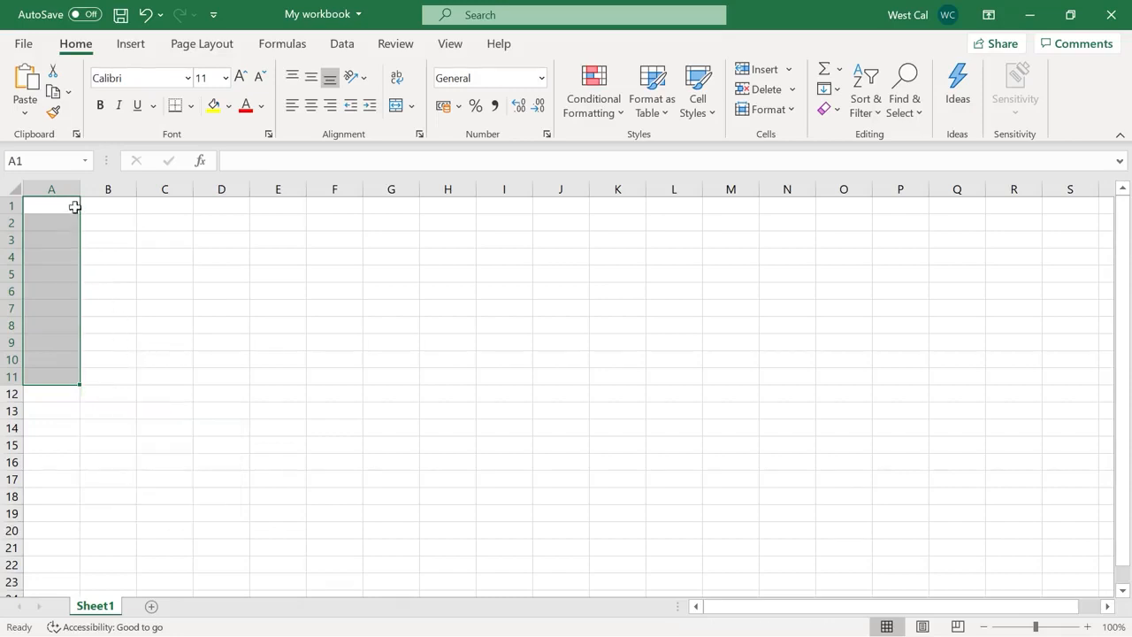
Enter 2010 in A1 and 2012 in A3, leaving A2 blank
click(75, 205)
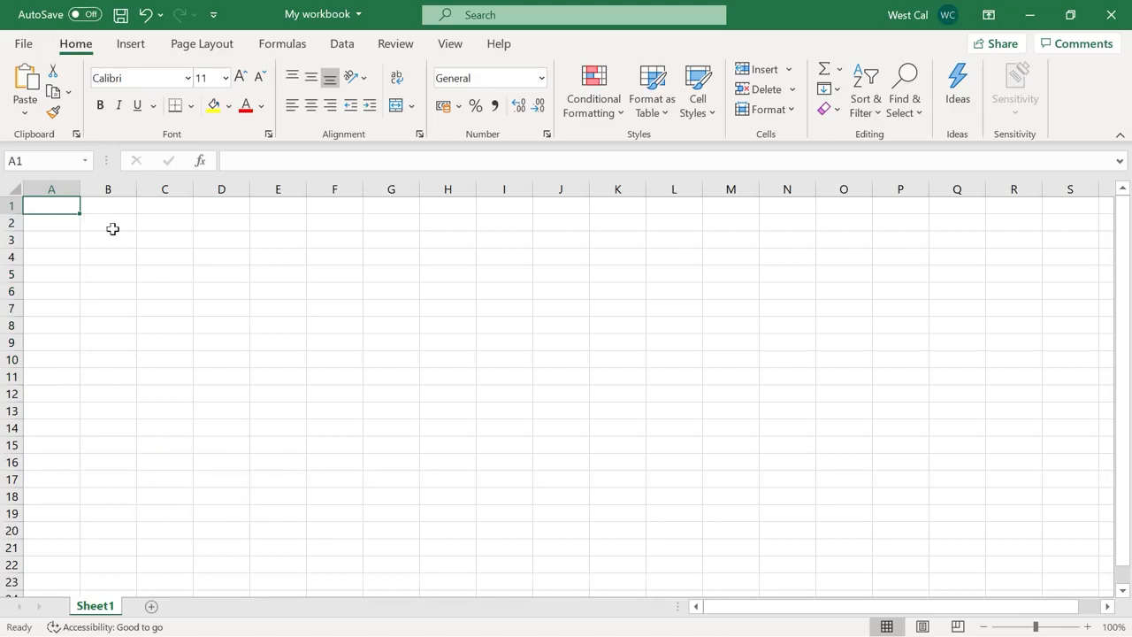
text(2010)
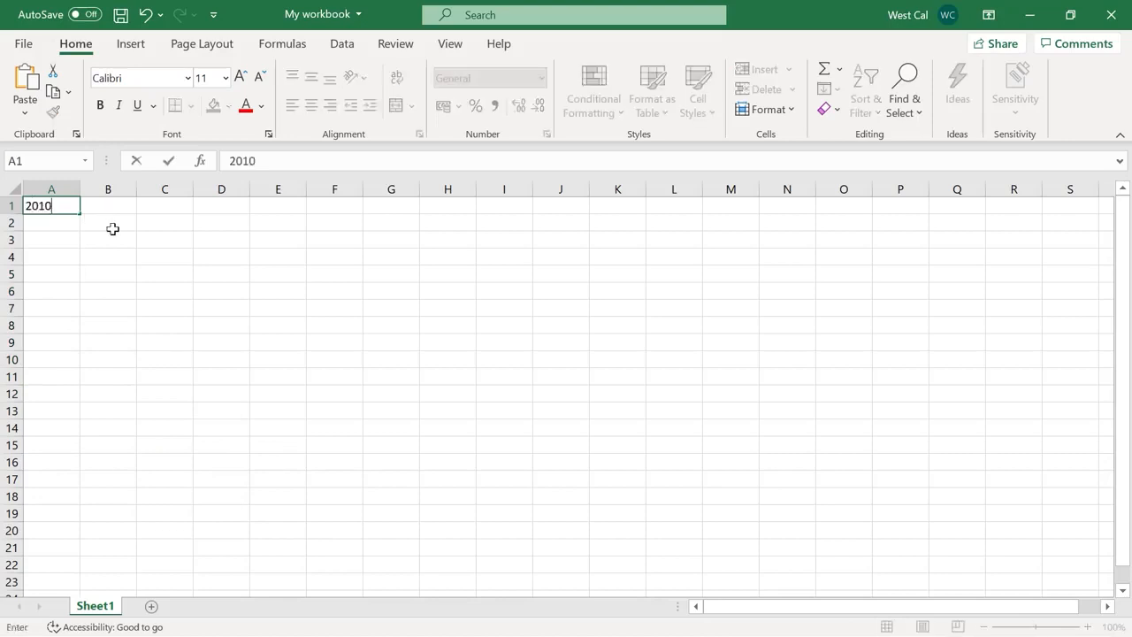
key(Return)
key(Down)
text(2012)
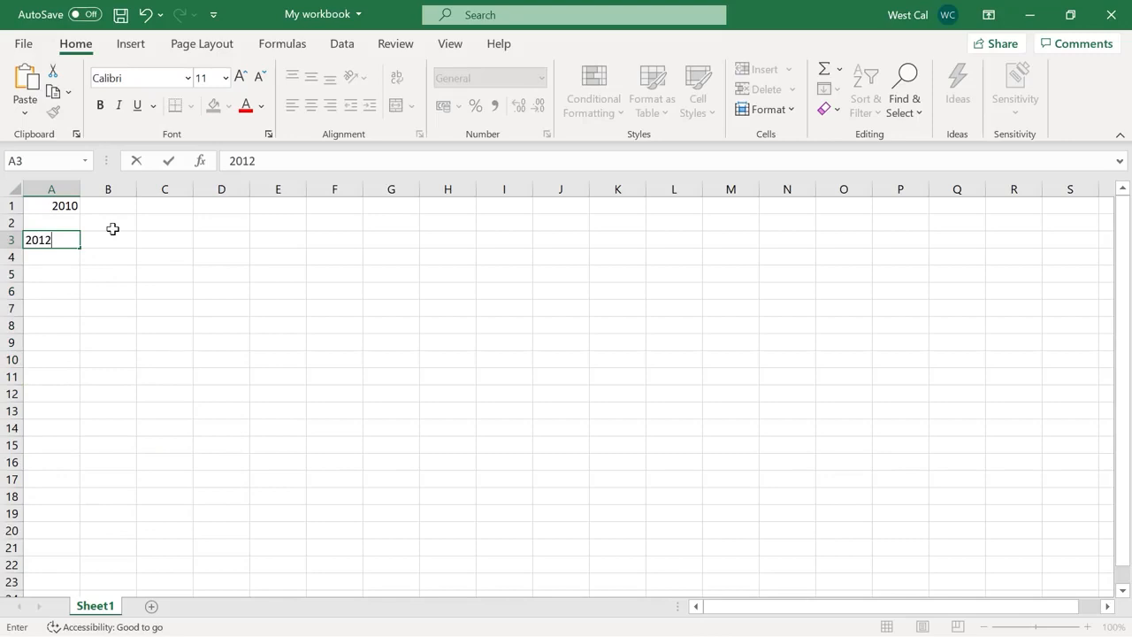
key(Return)
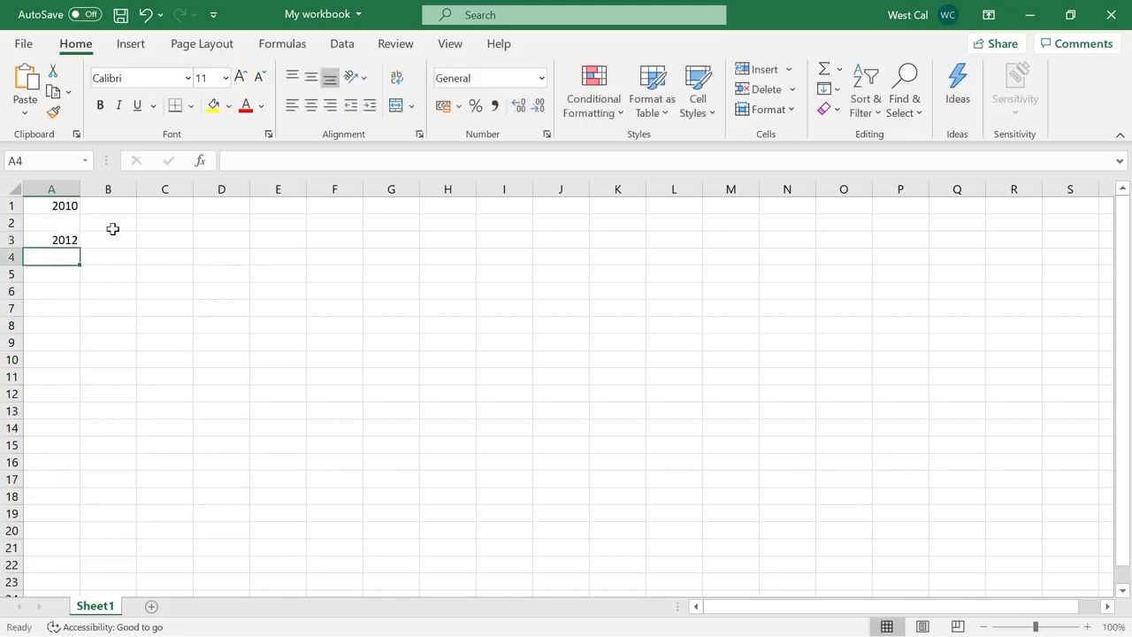
Fill A1:A3 as a linear series with step 1 so A2 becomes 2011
click(64, 208)
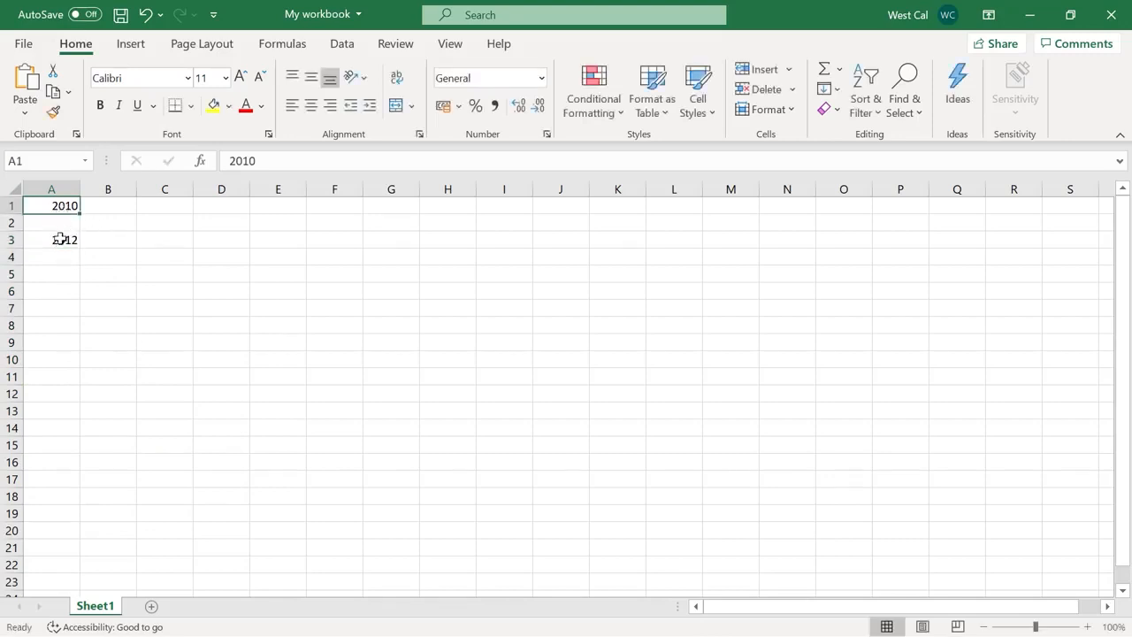
shift+click(59, 238)
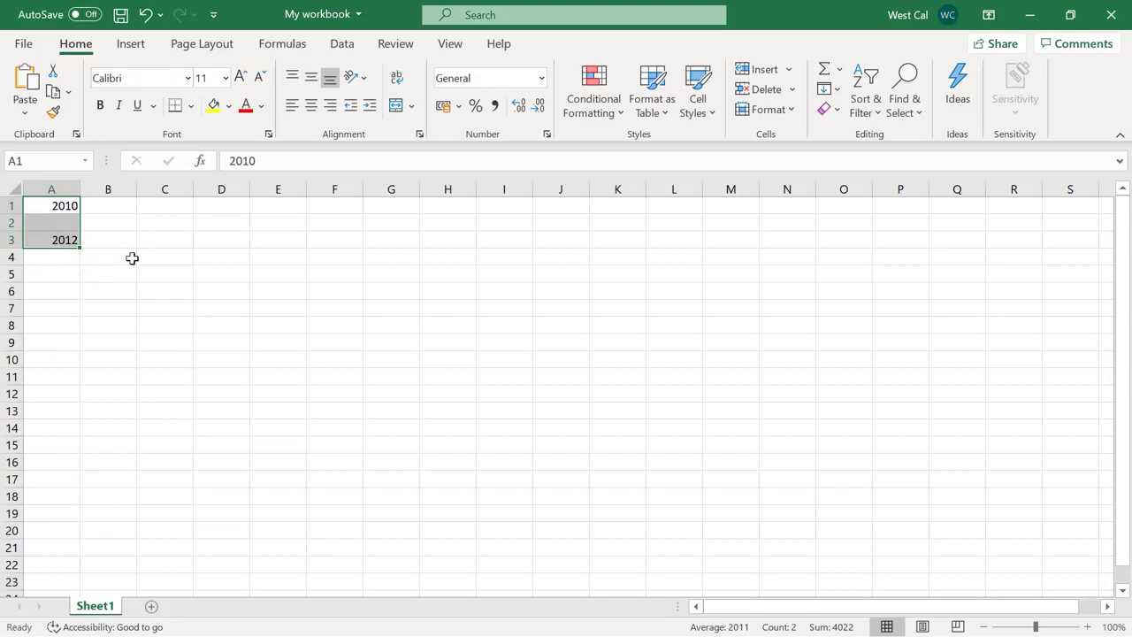
click(836, 89)
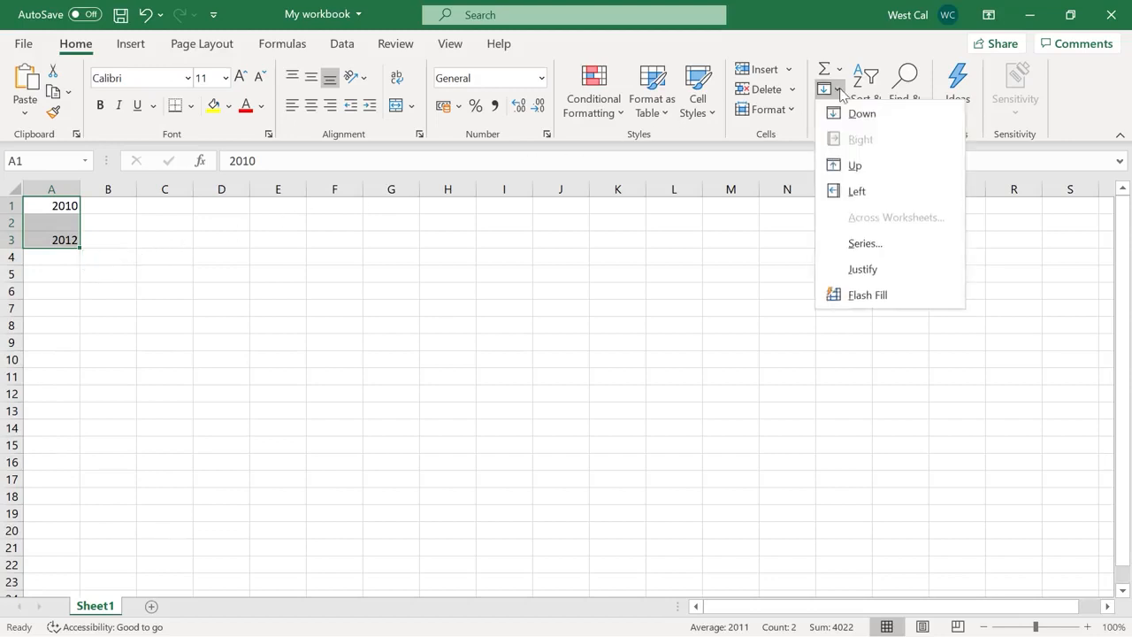
click(896, 255)
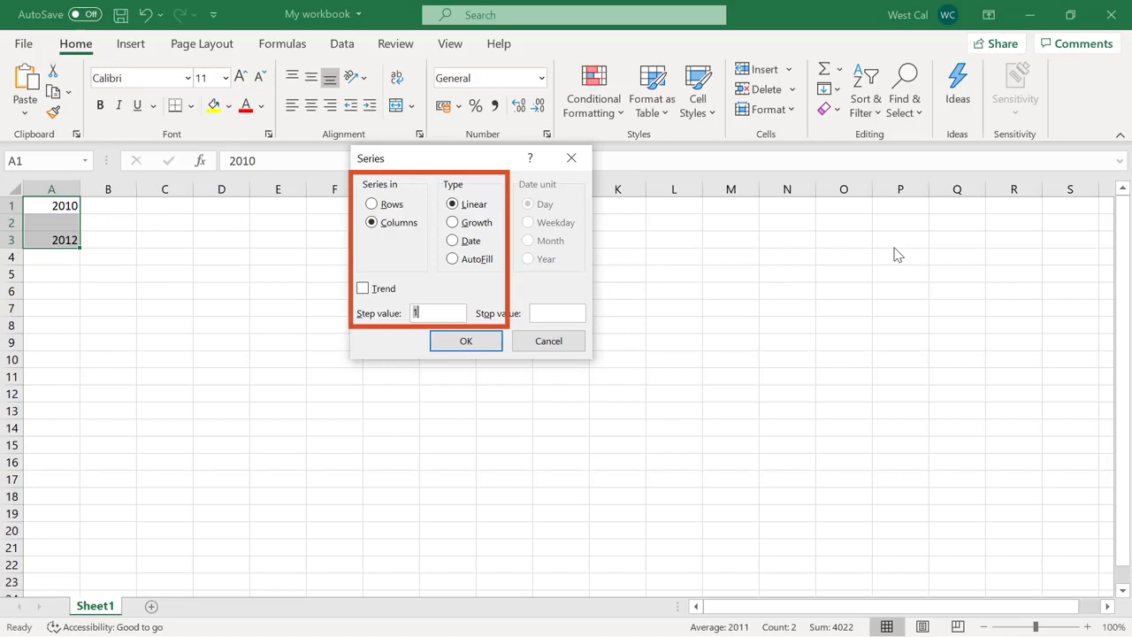
click(481, 343)
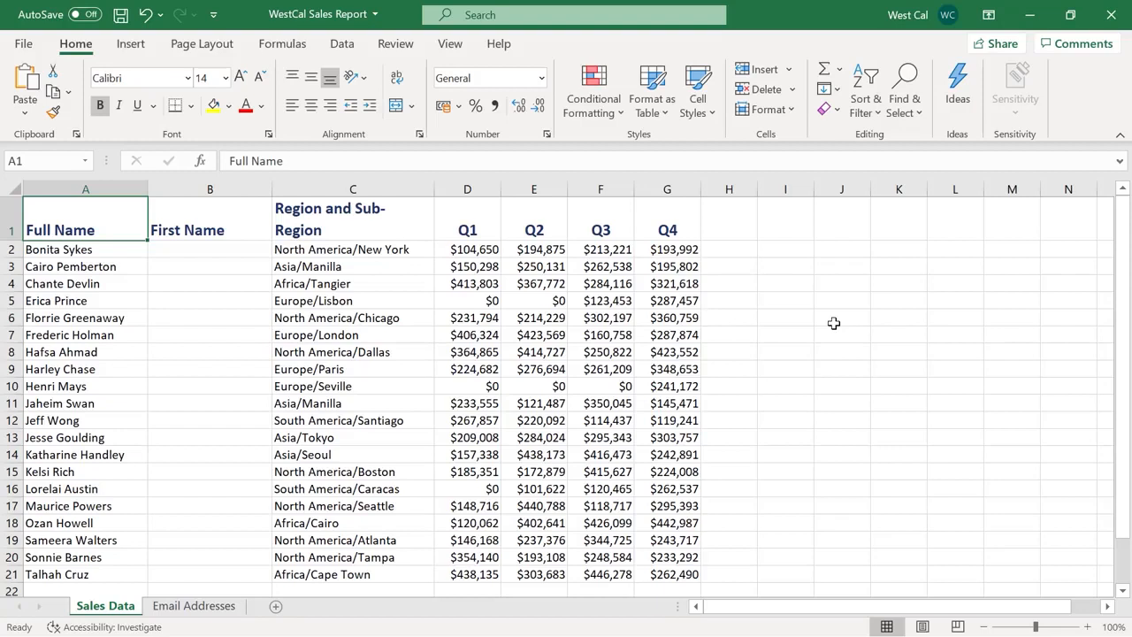
Enter the first person's first name in B2 as the Flash Fill example
click(263, 250)
text(Bonita)
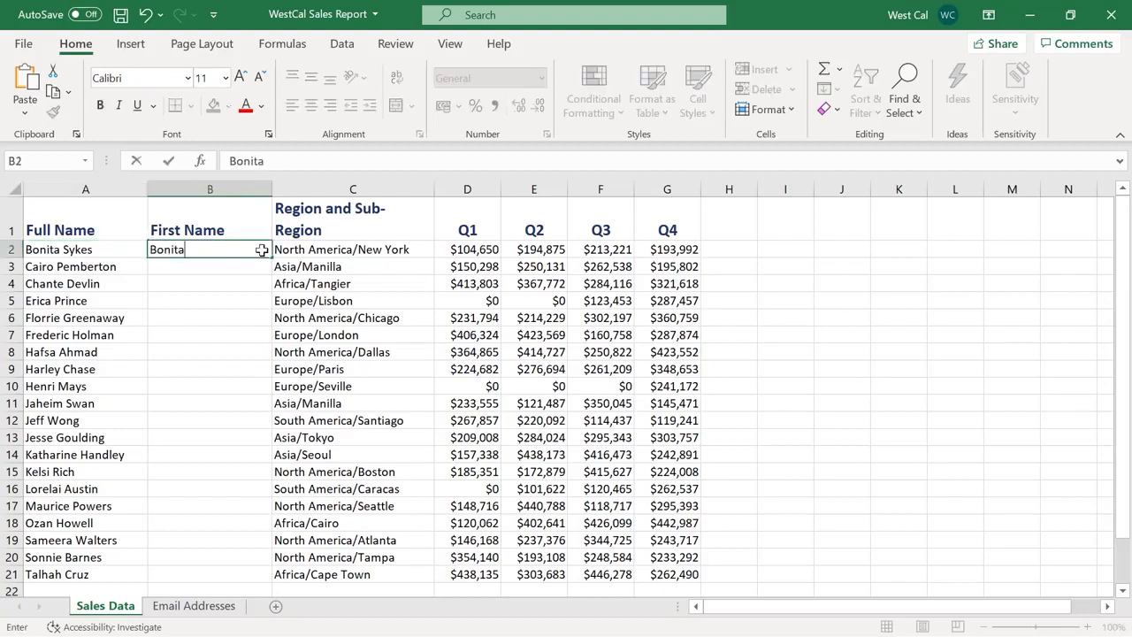
key(Return)
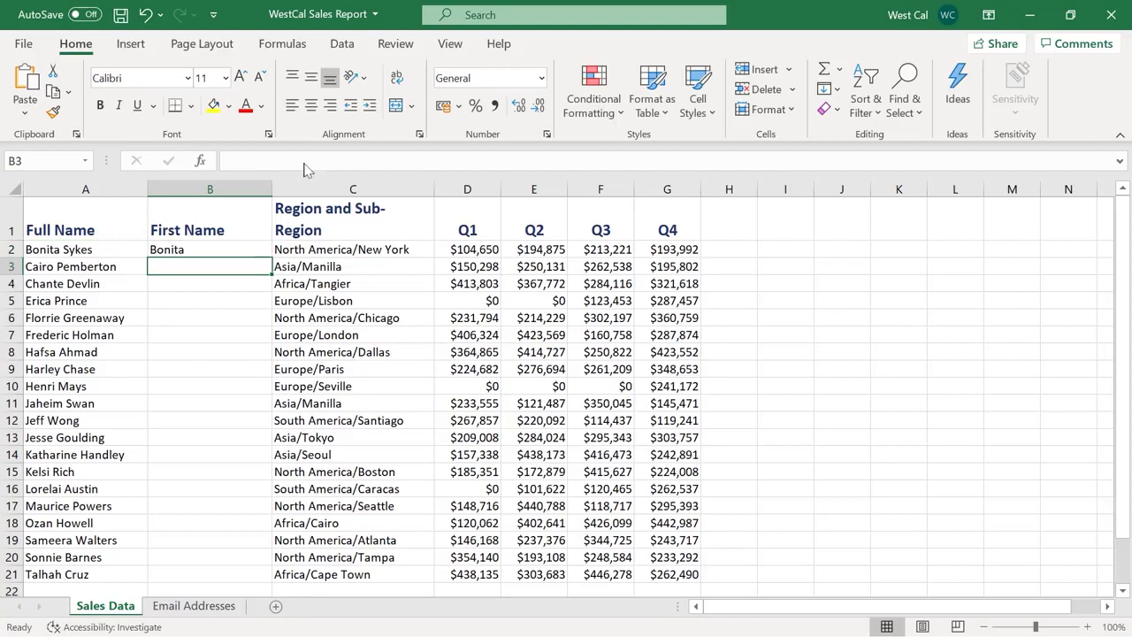
click(341, 44)
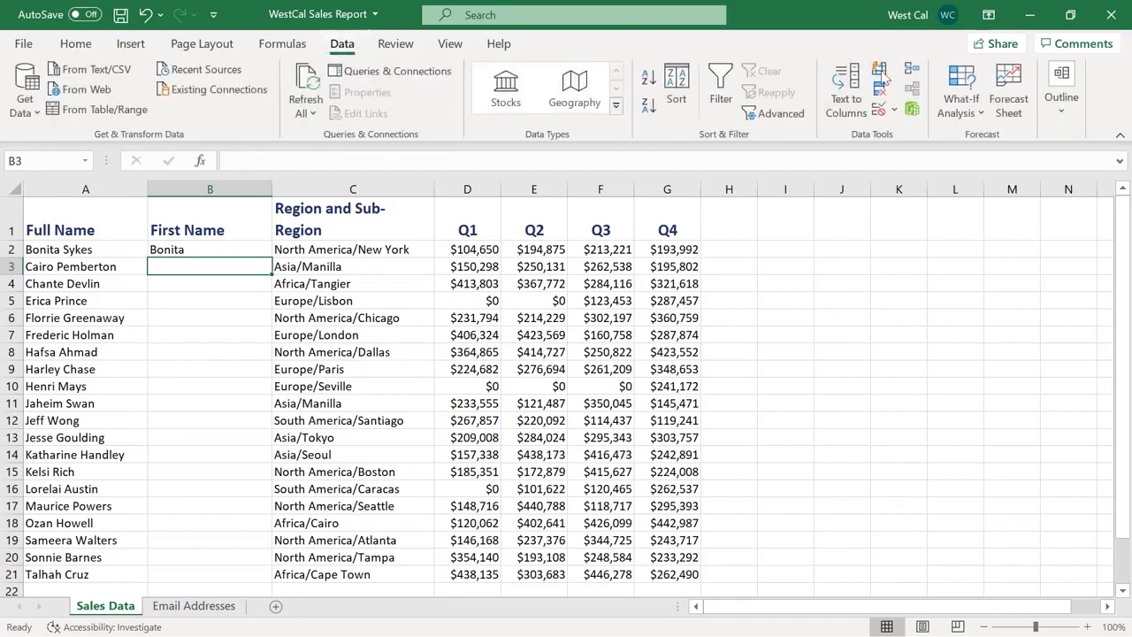
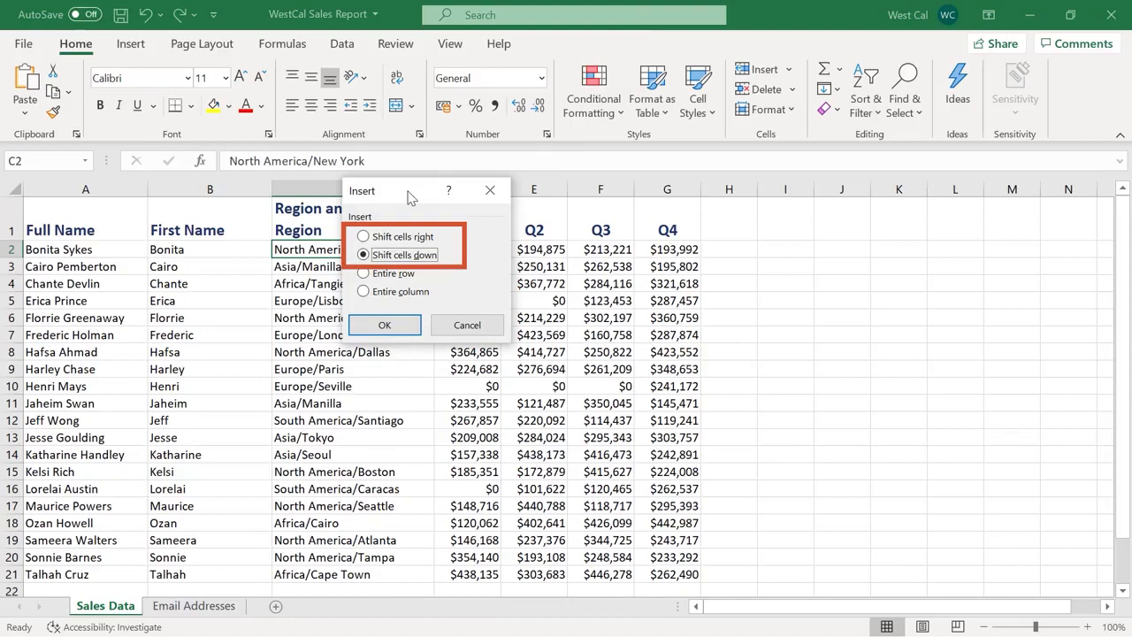
Insert an entire blank row 2 above the sales data
click(395, 274)
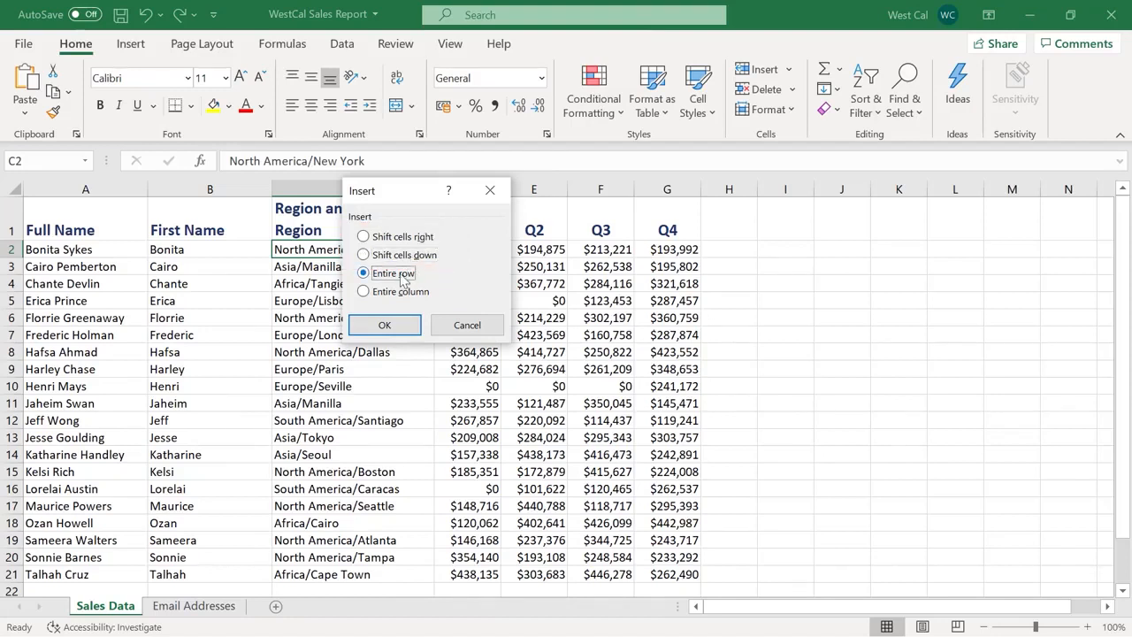
click(415, 322)
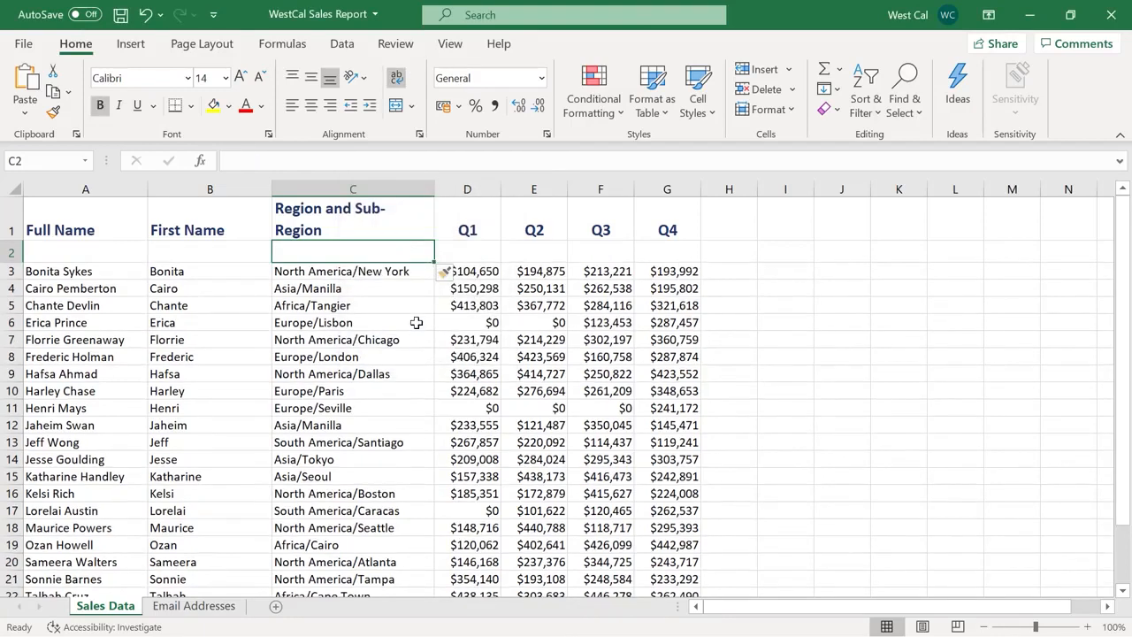
click(794, 89)
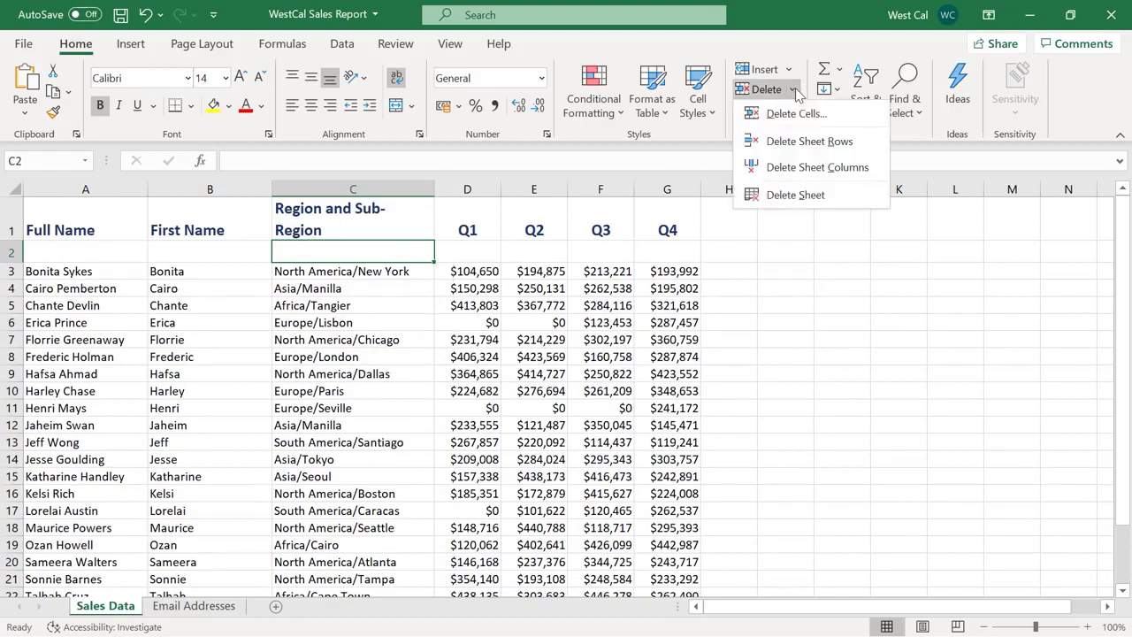
click(795, 88)
Delete the empty row 2 from C2's shortcut menu using Entire row
right_click(405, 247)
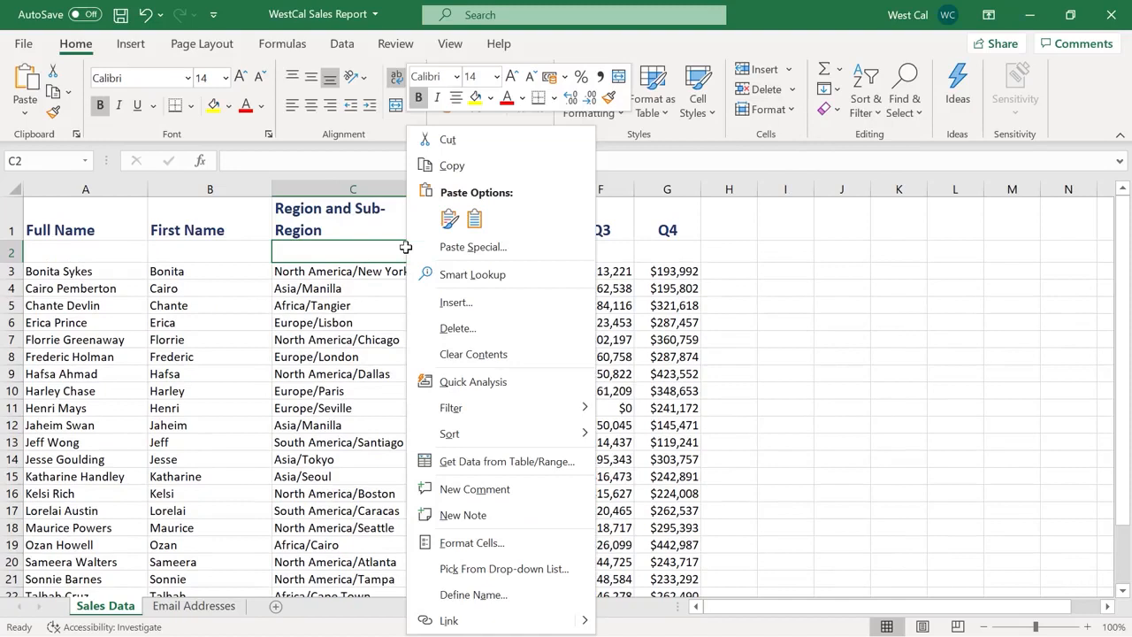
click(424, 328)
click(400, 322)
click(379, 374)
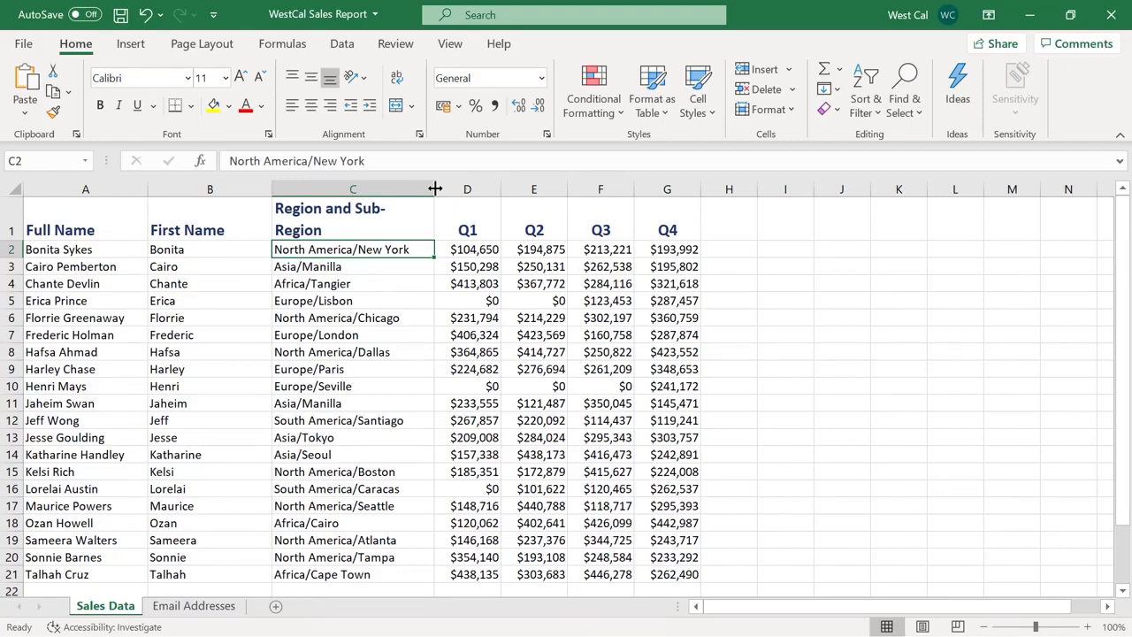
Narrow column C to about 24.36 width and keep row 2 at the standard 14.5 height
mouse_move(435, 189)
mouse_down()
mouse_move(461, 188)
mouse_move(430, 187)
mouse_up()
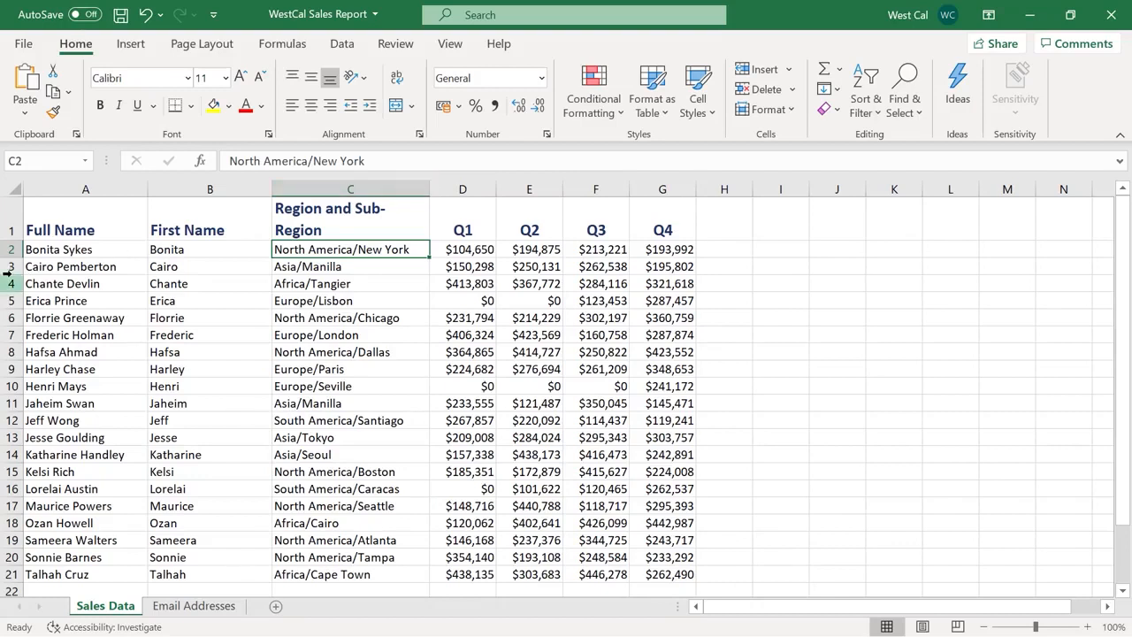
mouse_move(13, 274)
mouse_down()
mouse_move(10, 289)
mouse_move(12, 274)
mouse_up()
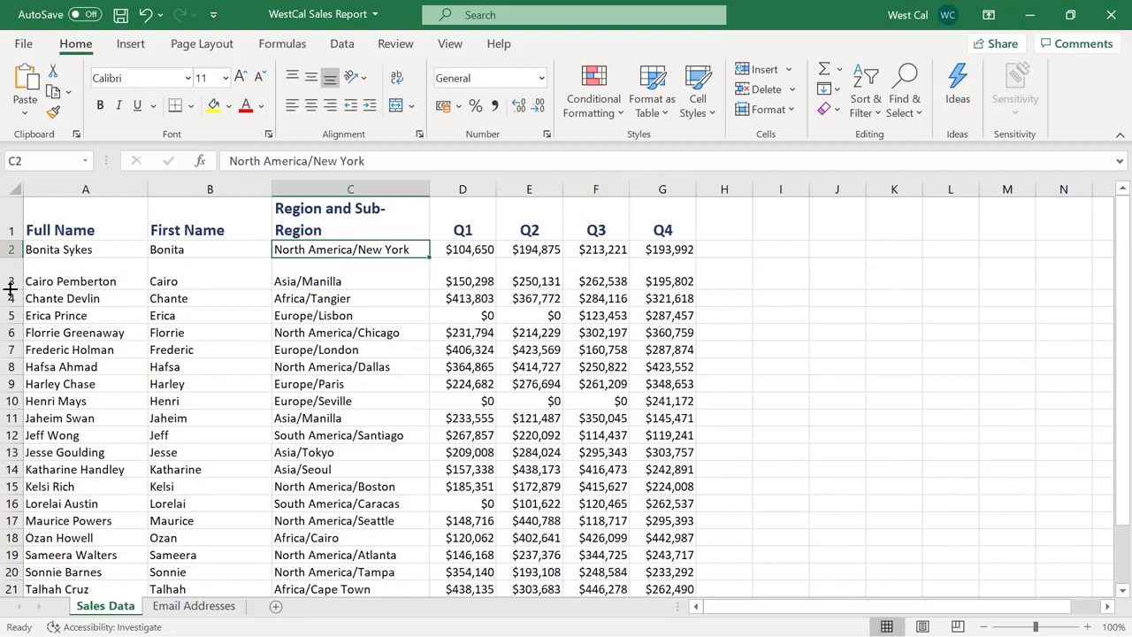
key(ctrl+z)
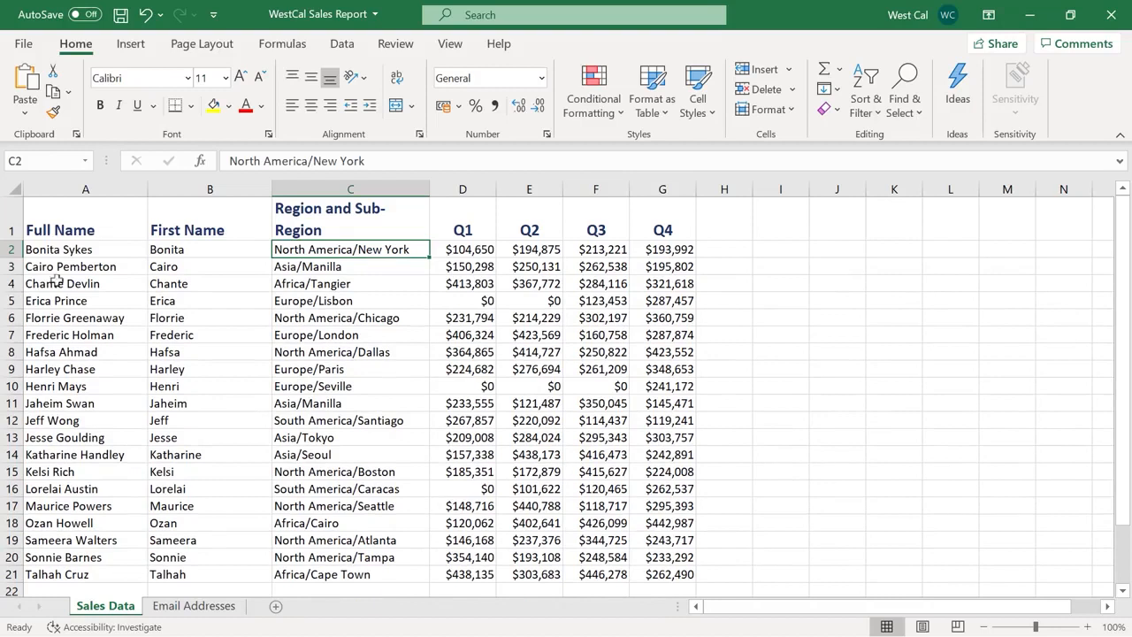
click(768, 110)
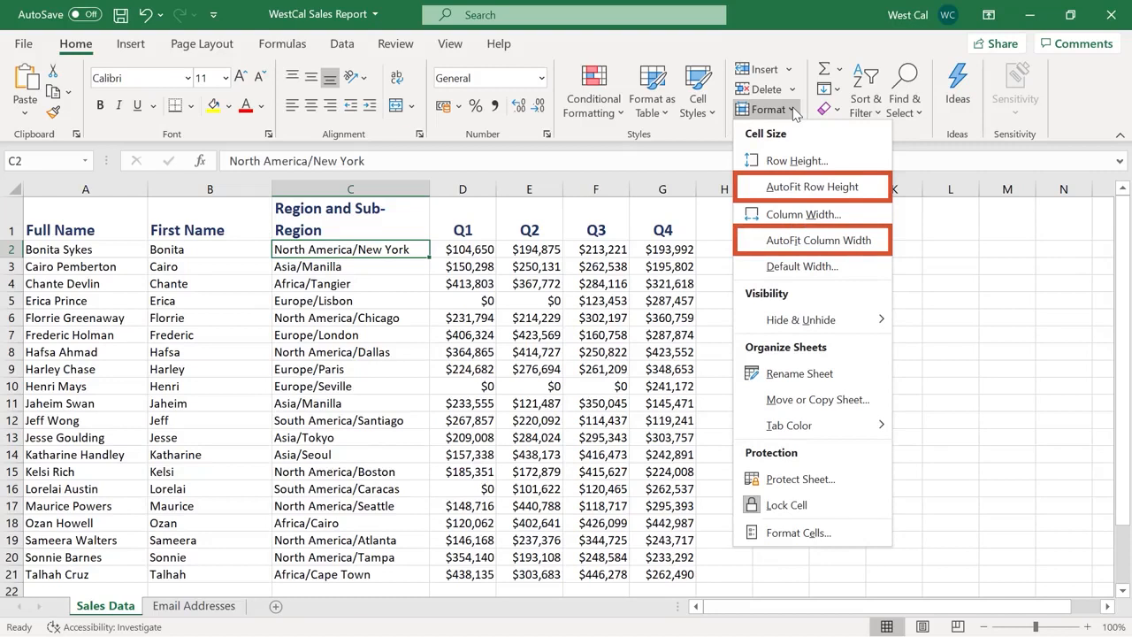
click(817, 166)
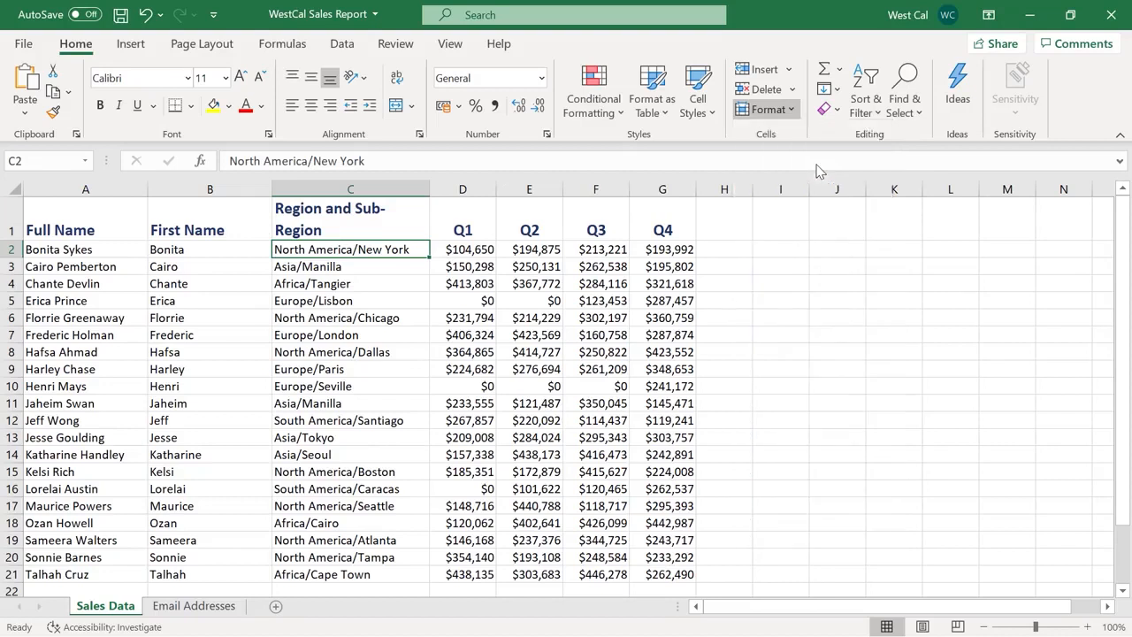
click(452, 285)
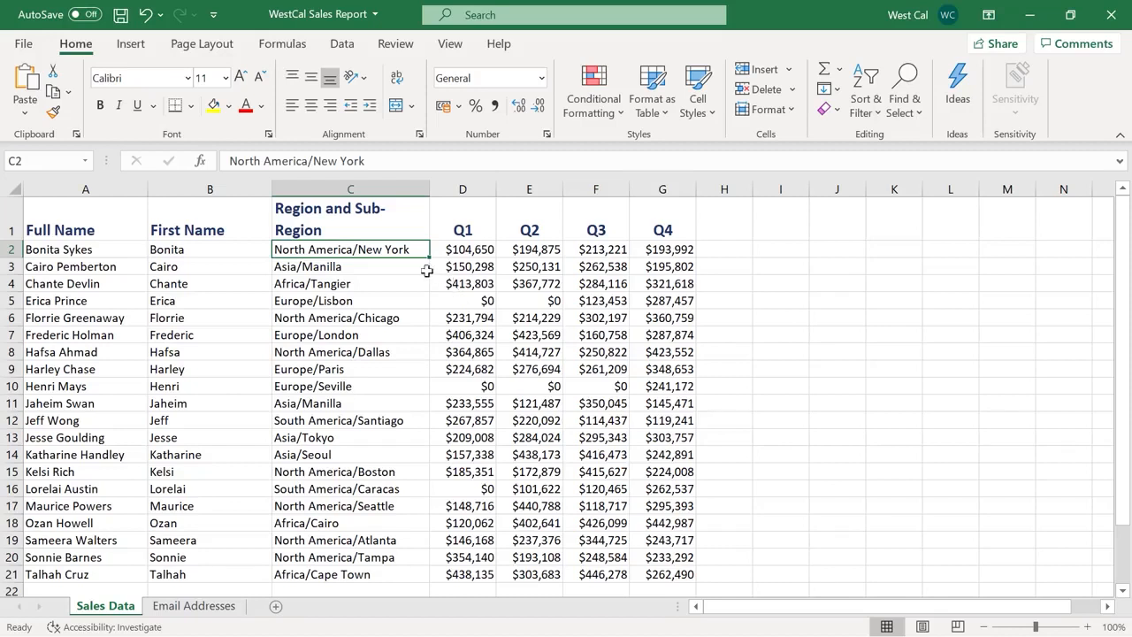
click(246, 189)
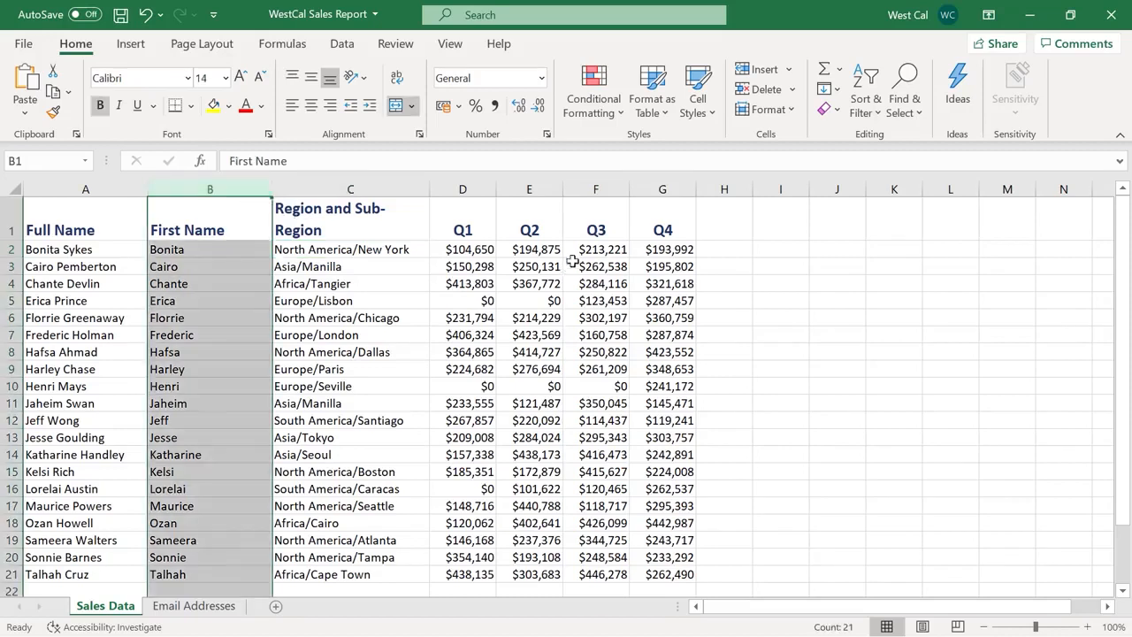
click(769, 110)
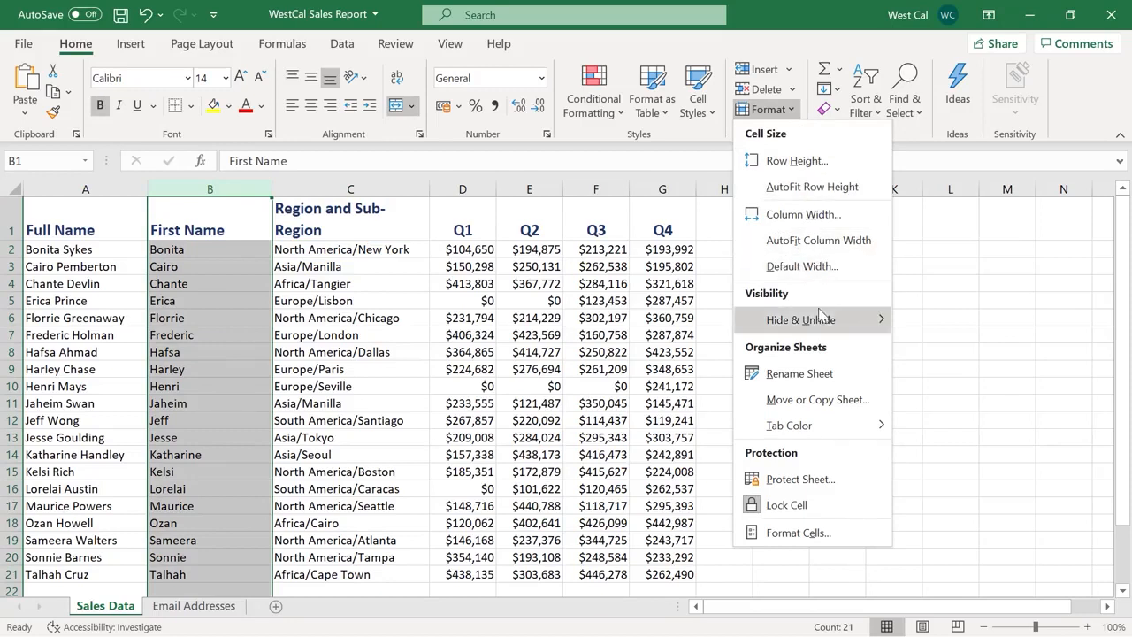
mouse_move(821, 315)
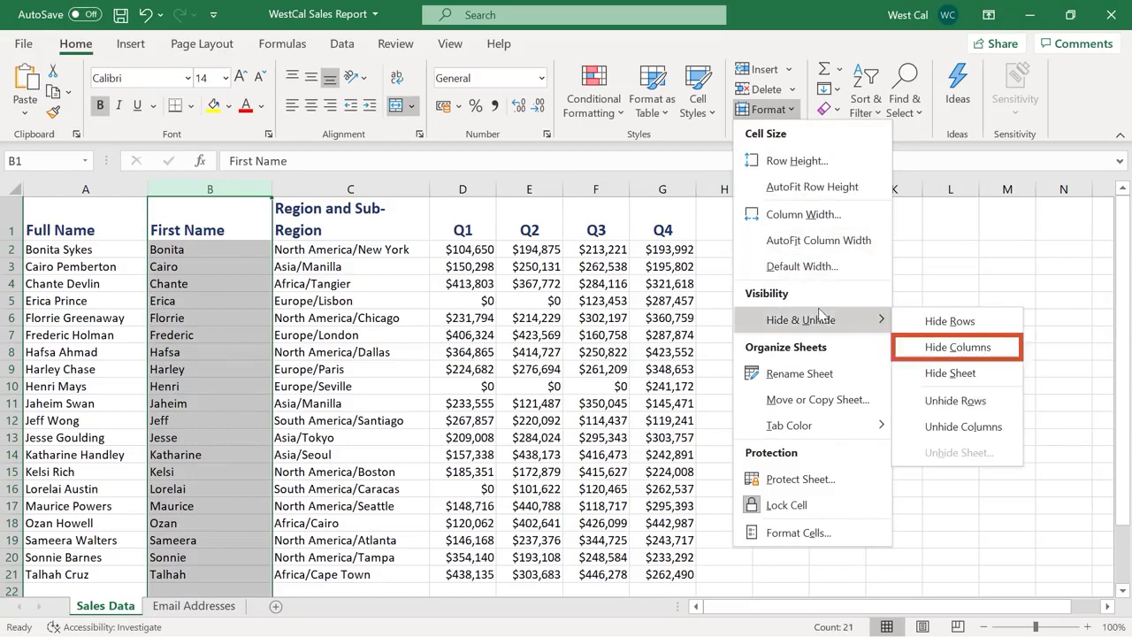
click(915, 347)
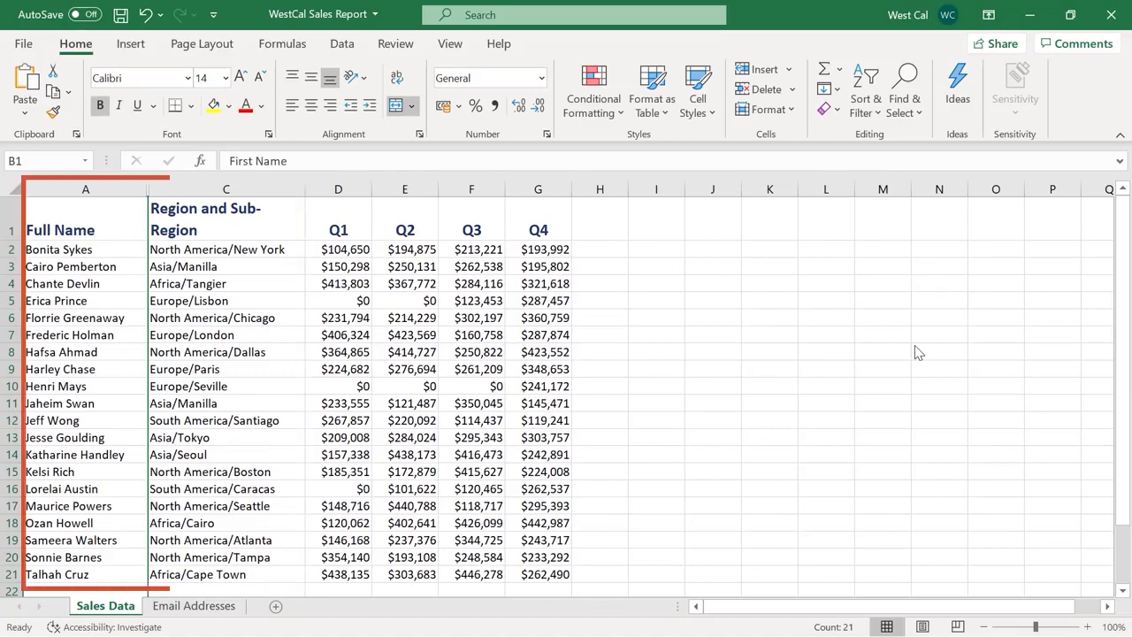
drag(88, 189, 201, 189)
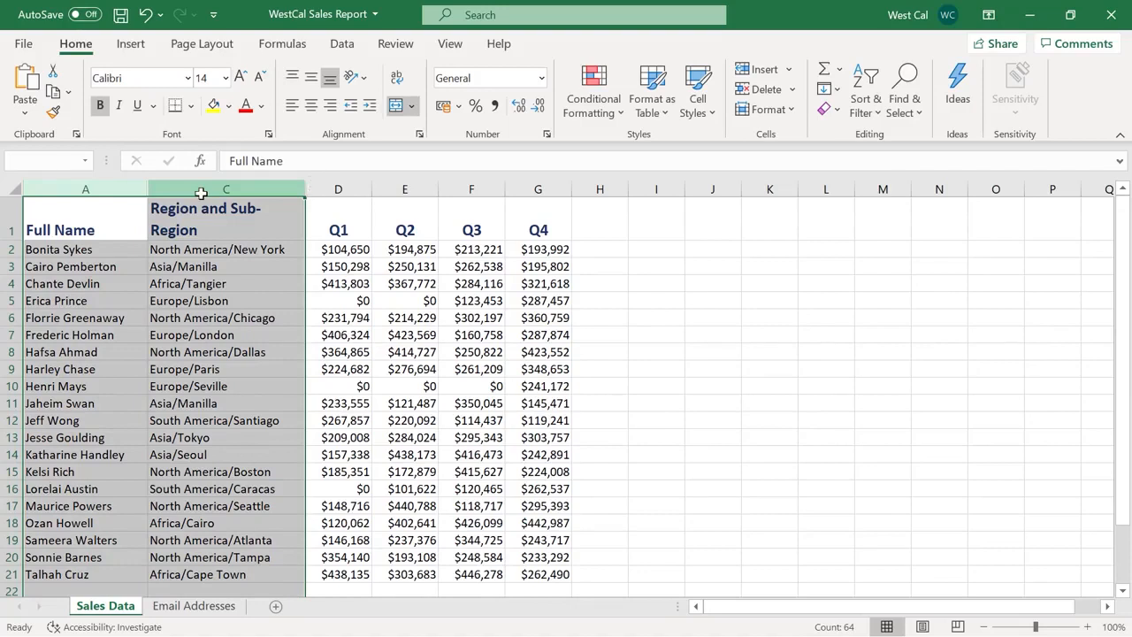
click(792, 112)
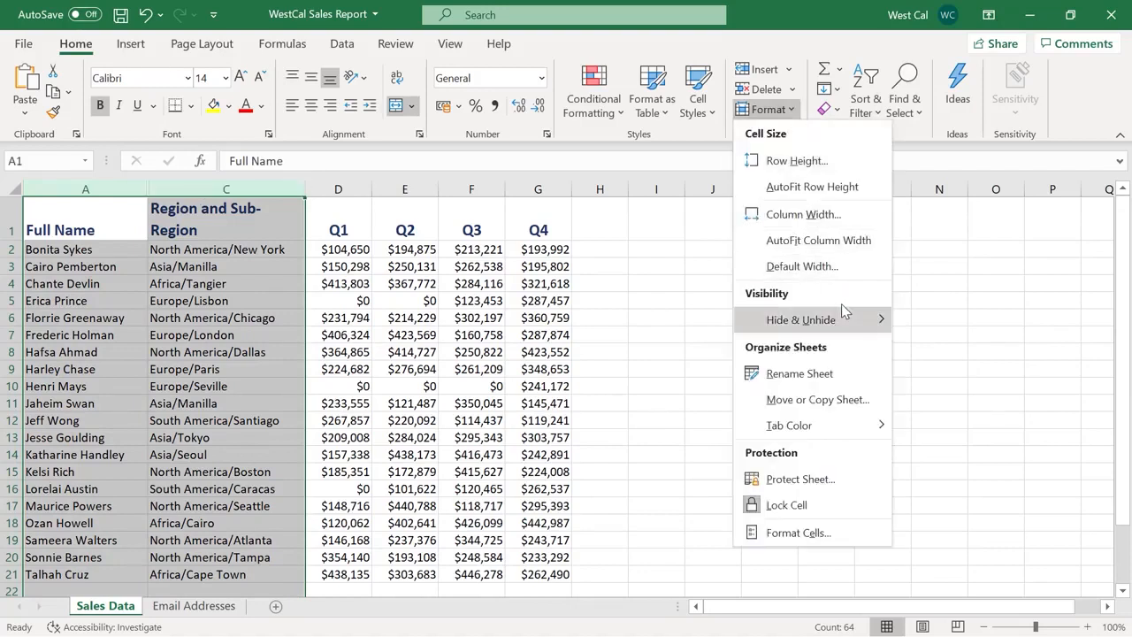
mouse_move(841, 304)
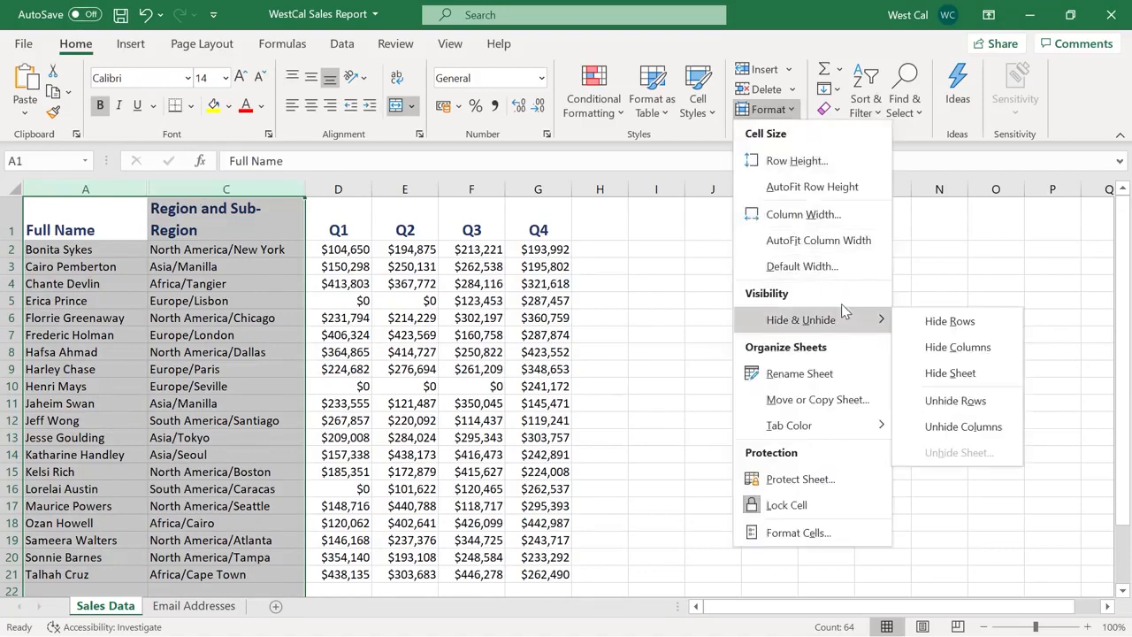
click(959, 428)
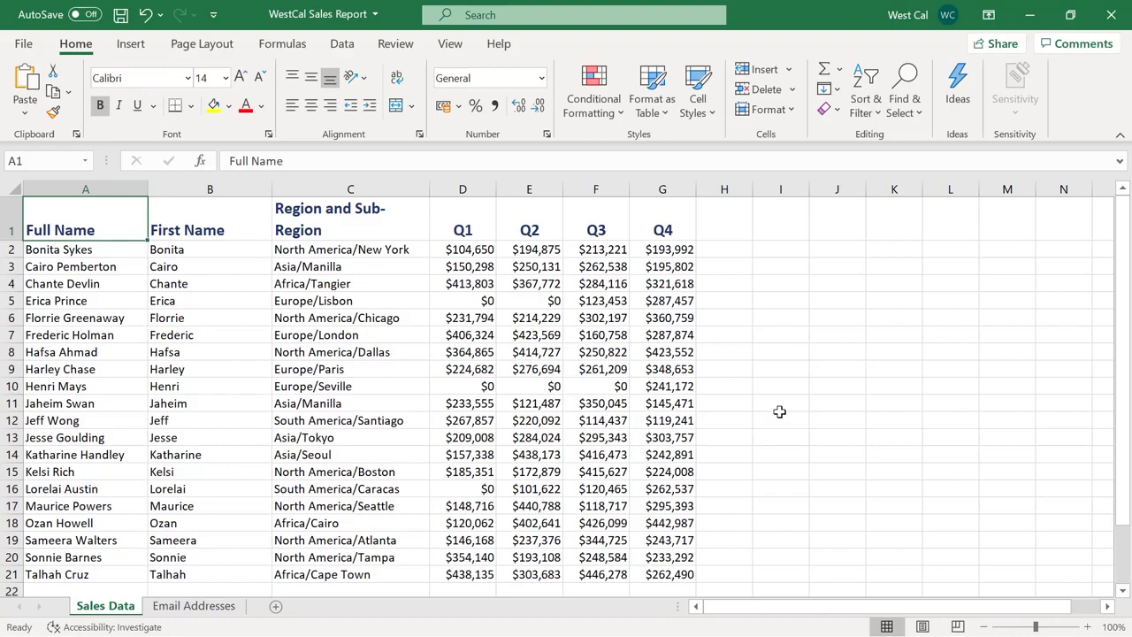
click(681, 252)
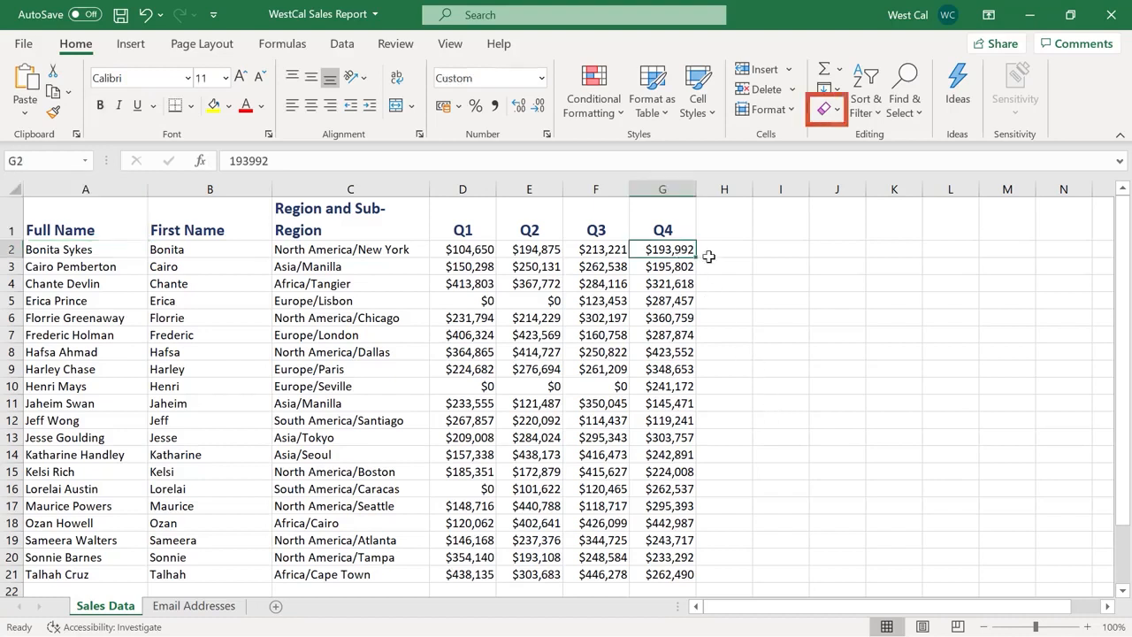
Check the Clear options without clearing anything, then bring up column G's shortcut menu
click(836, 110)
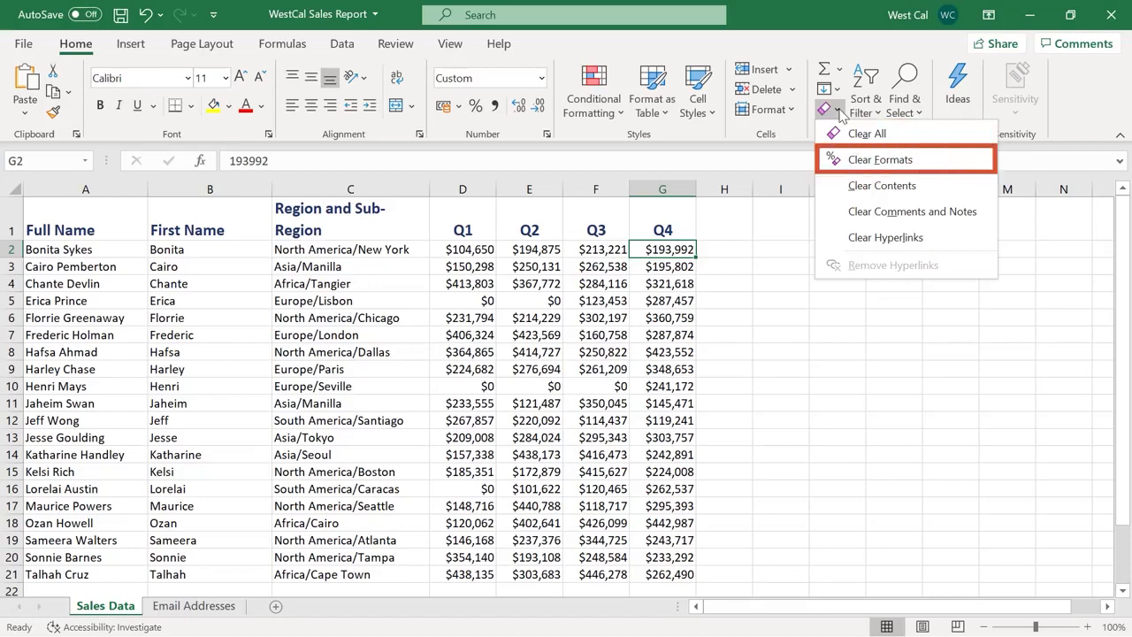
click(839, 112)
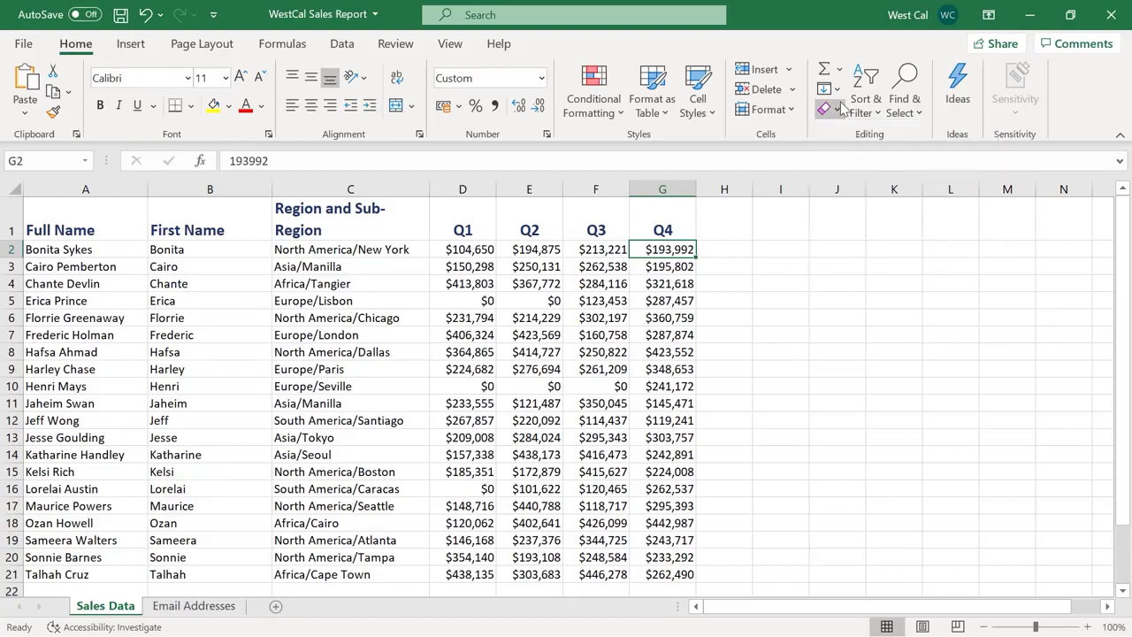
click(639, 189)
right_click(639, 189)
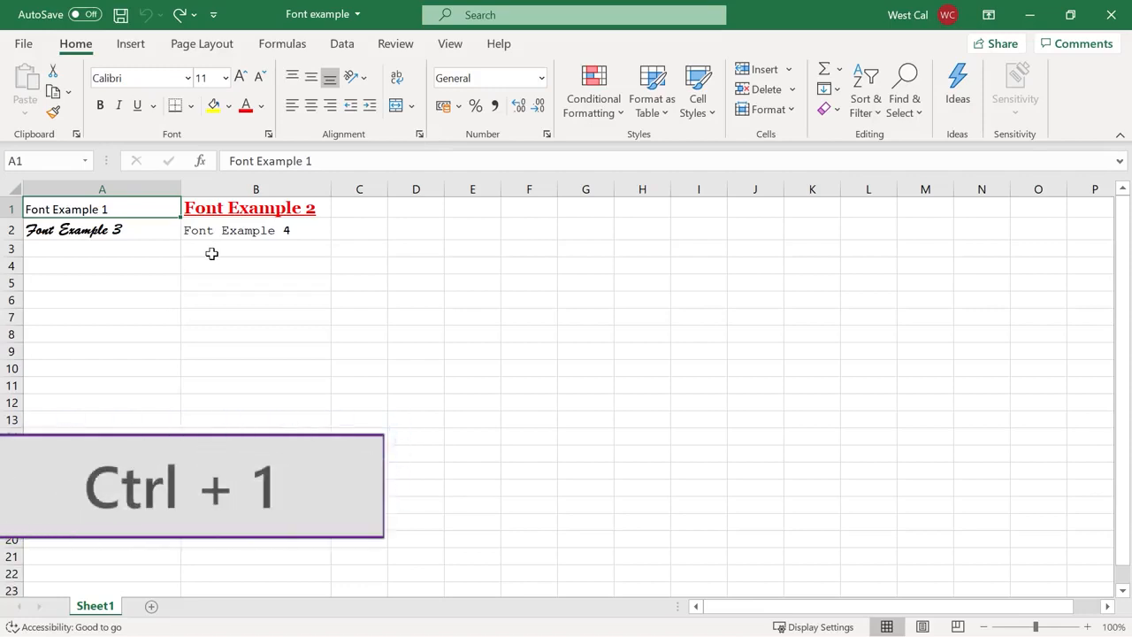
right_click(164, 217)
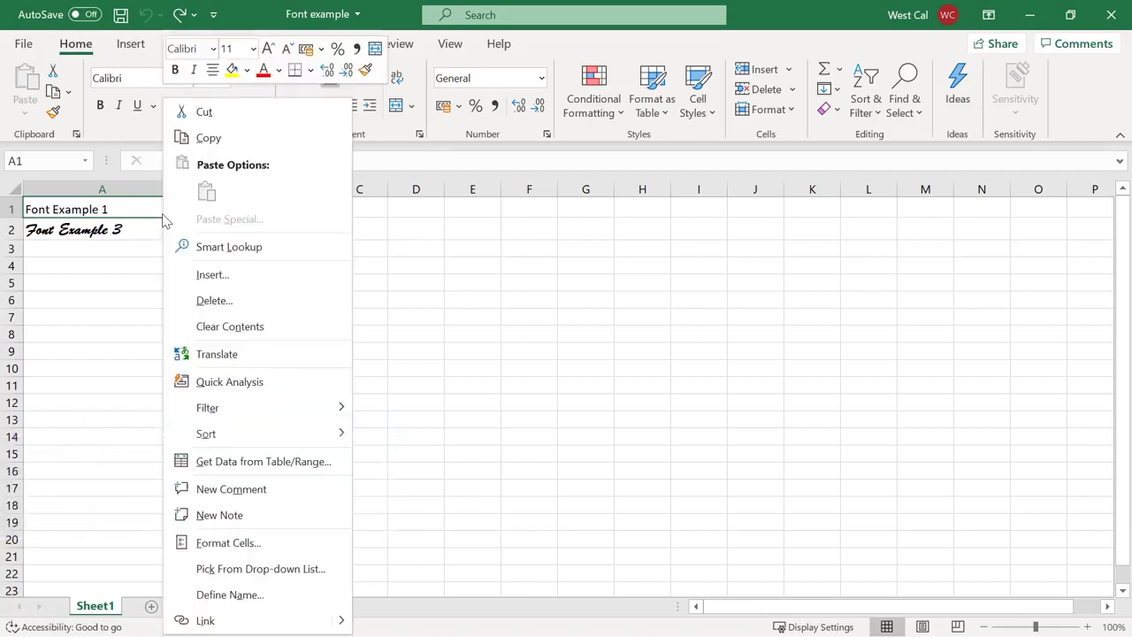
click(298, 544)
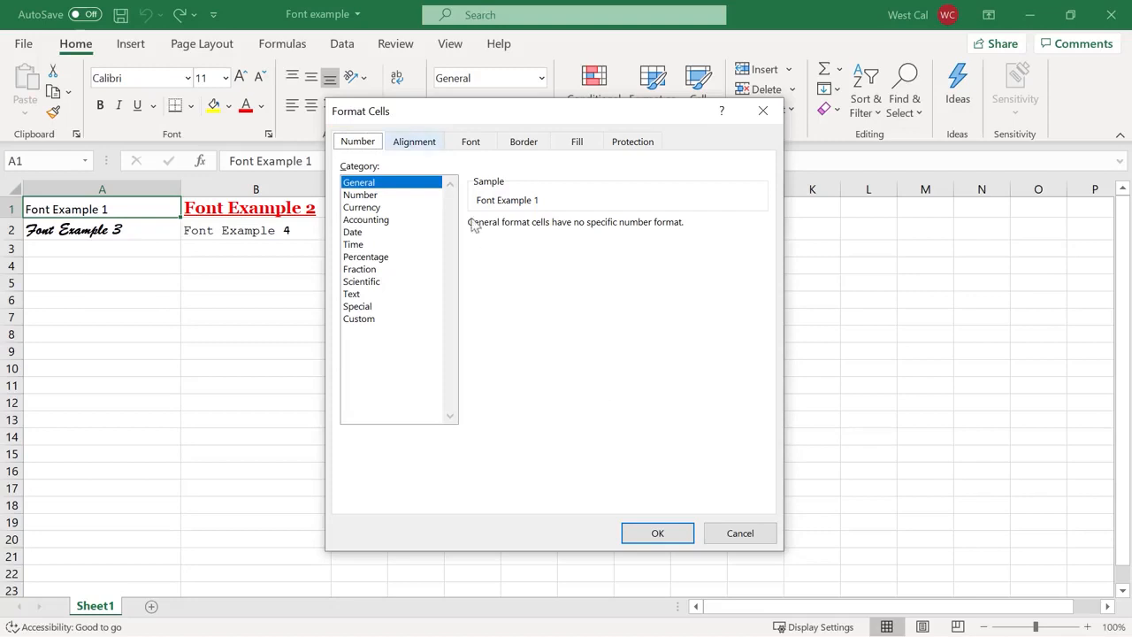
click(414, 143)
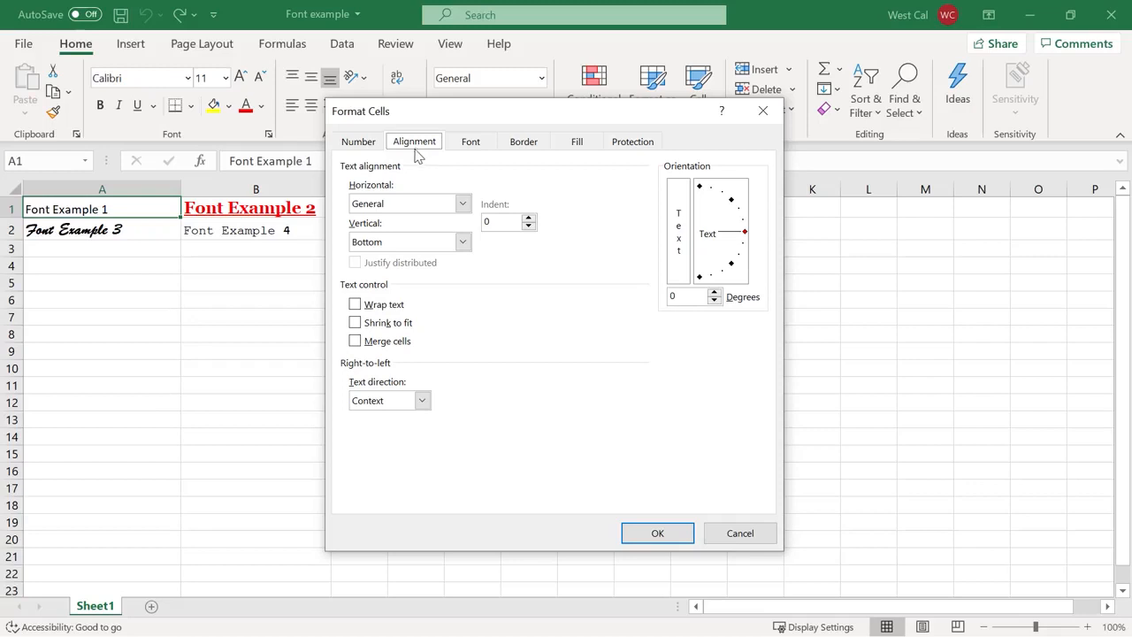
click(475, 152)
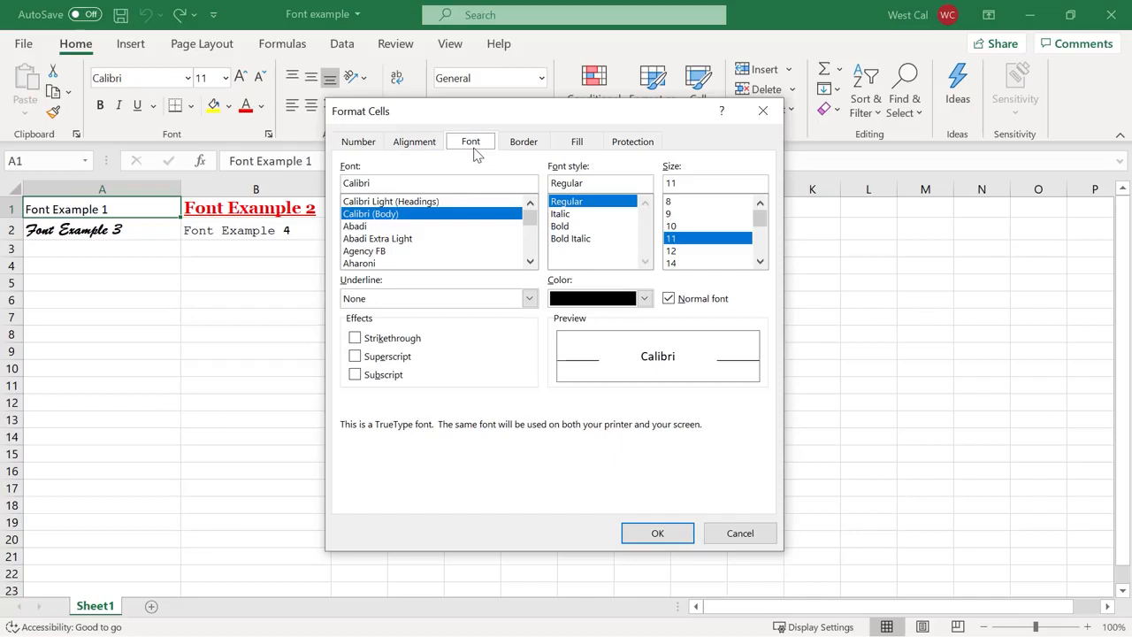
click(525, 151)
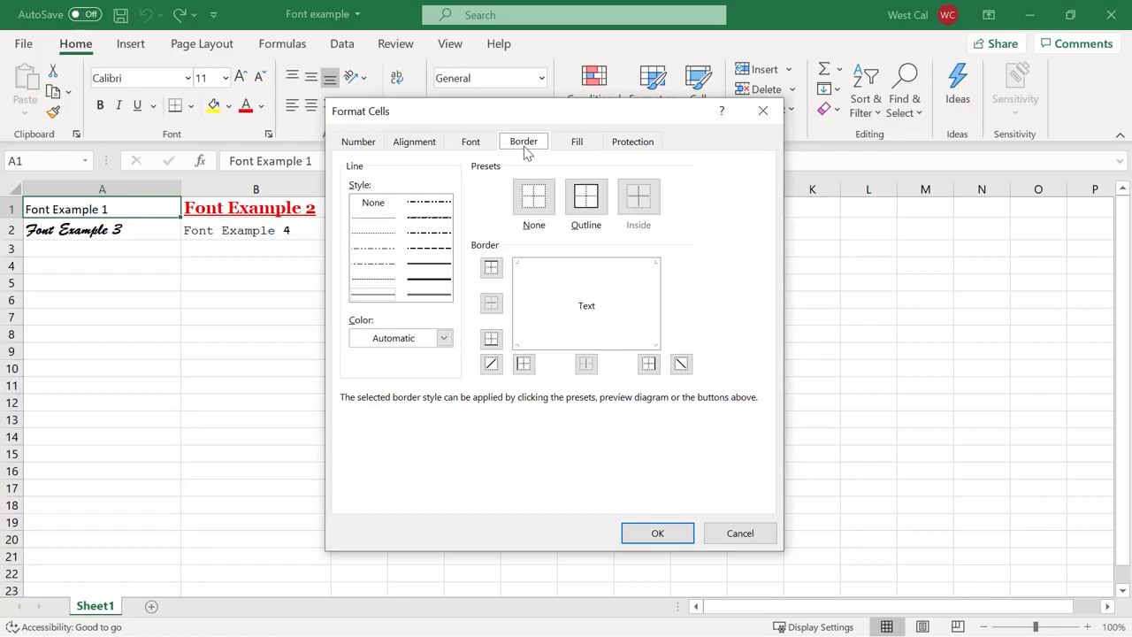
click(580, 148)
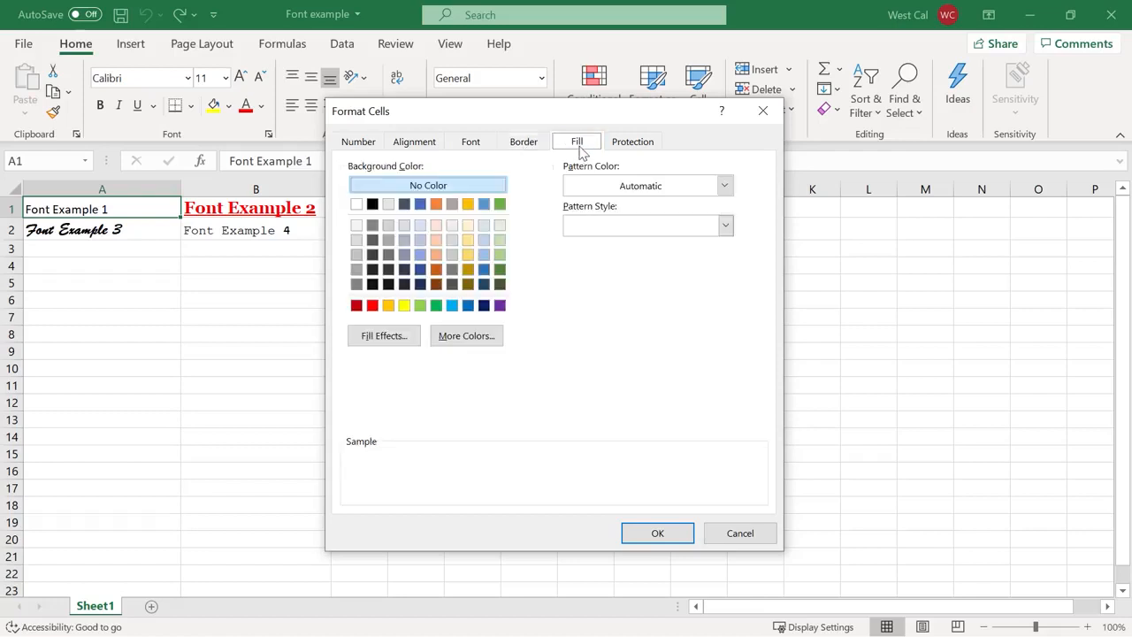
click(641, 152)
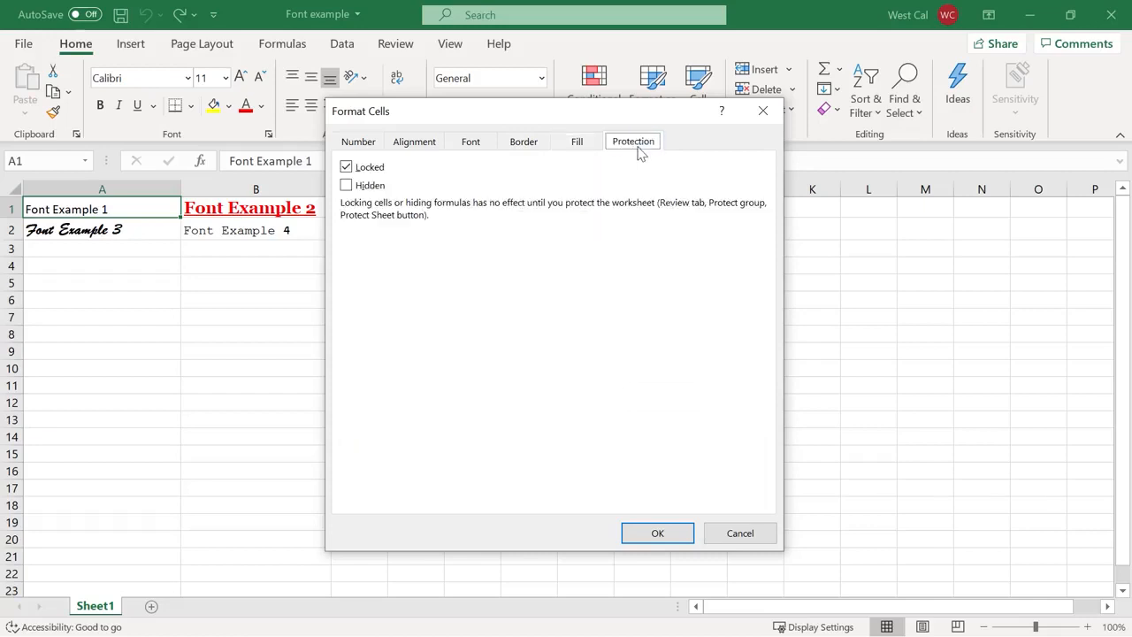
click(763, 111)
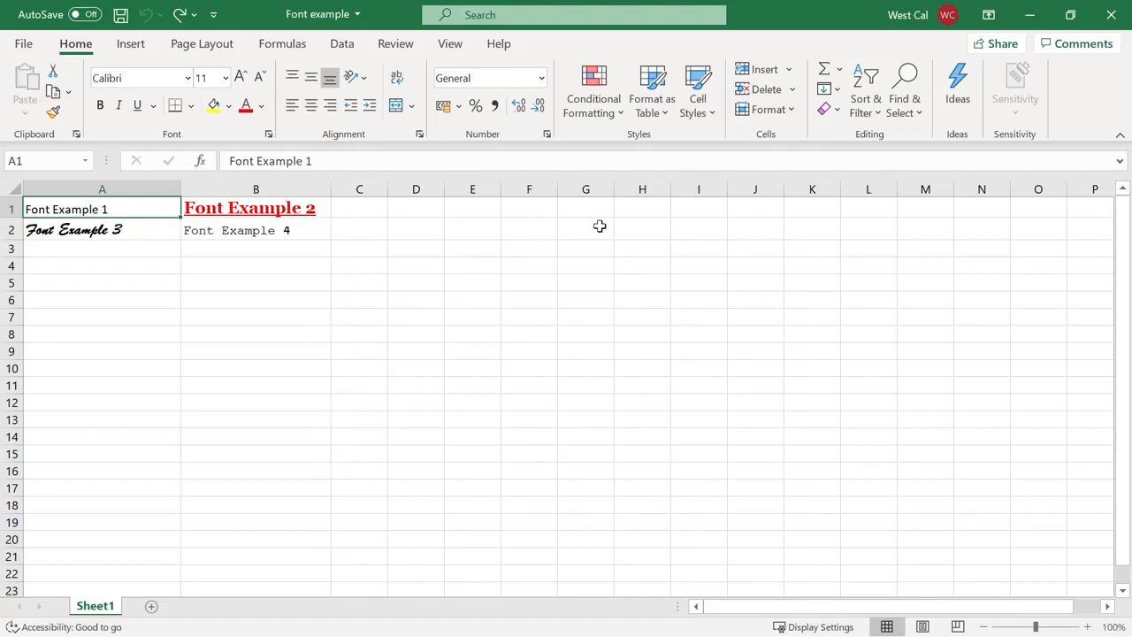
Copy A2's Brush Script formatting onto B1 with Format Painter
click(155, 236)
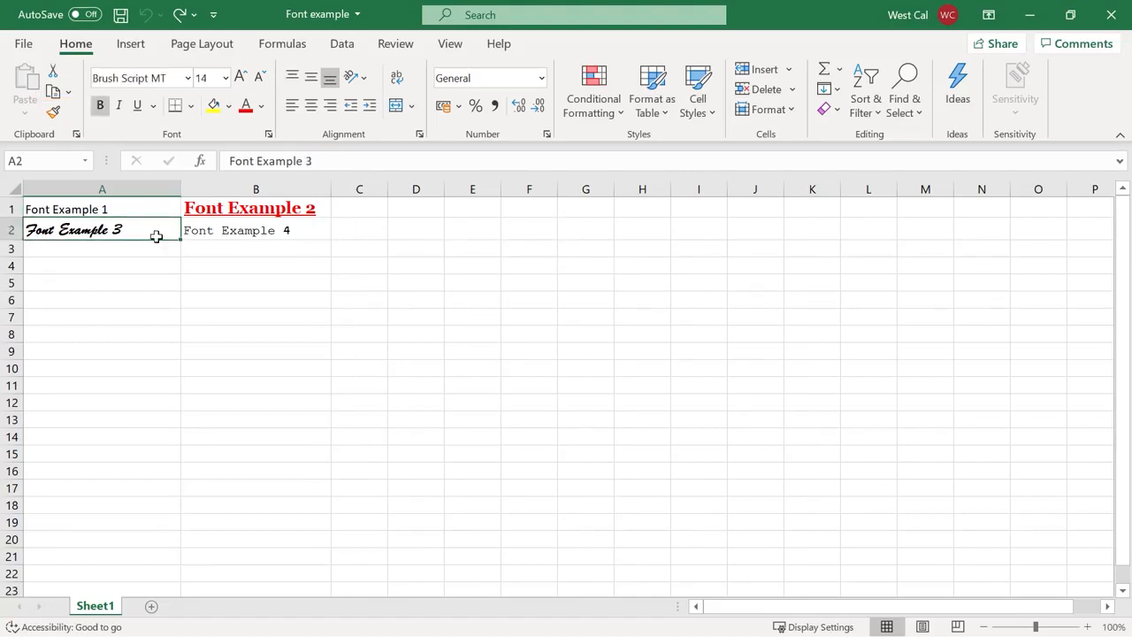
click(52, 112)
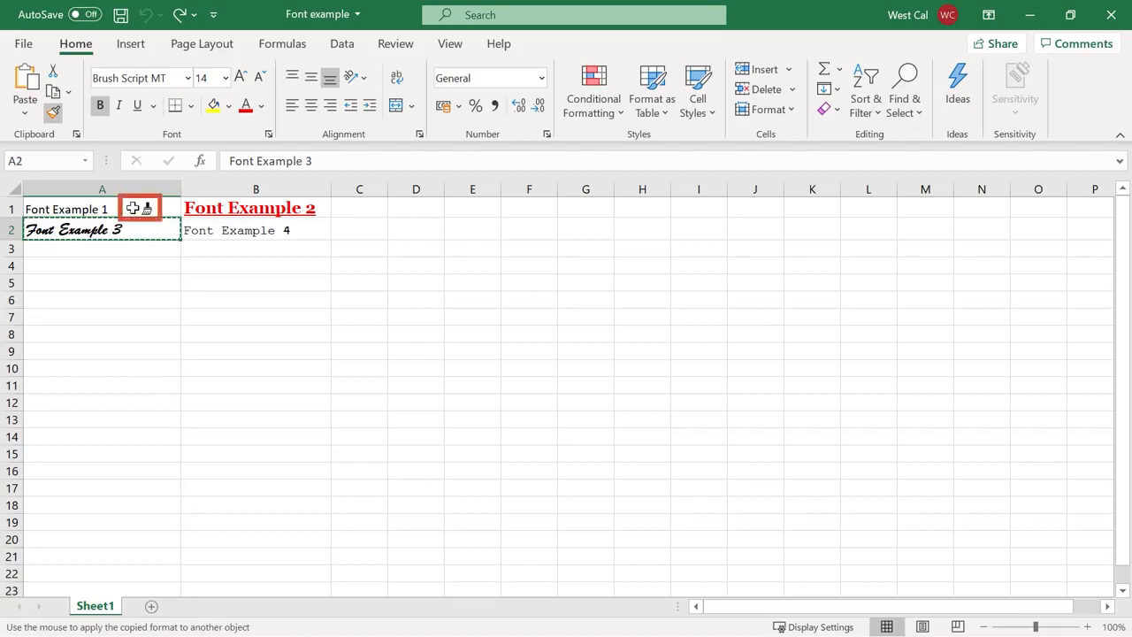
click(198, 207)
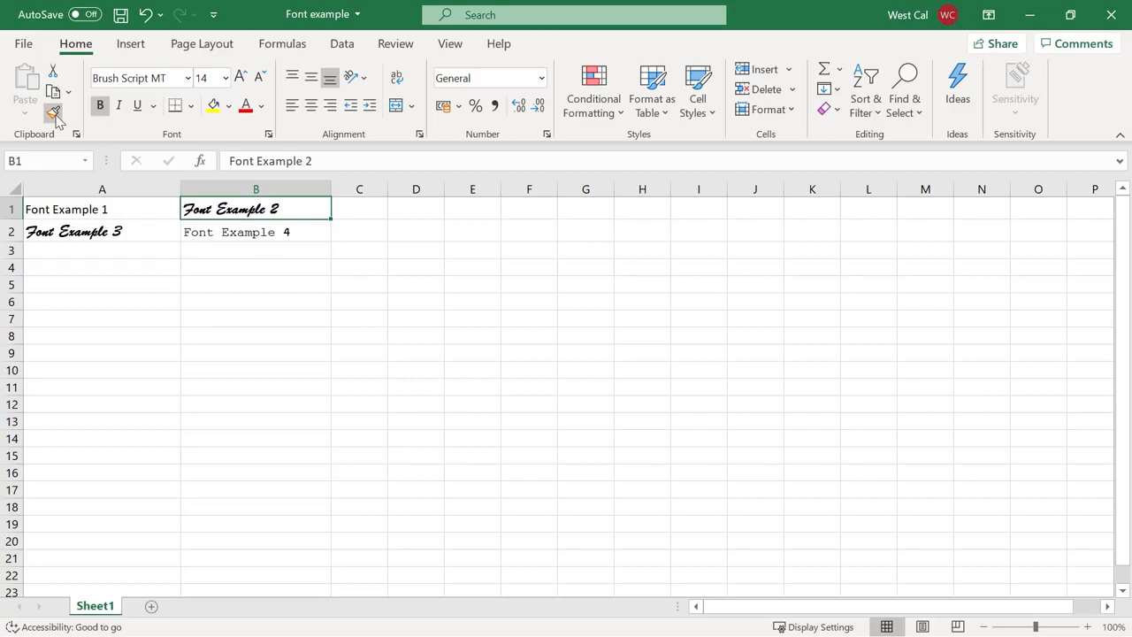
key(Escape)
Paint B1's Brush Script formatting onto A1 and B2 with Format Painter
click(53, 114)
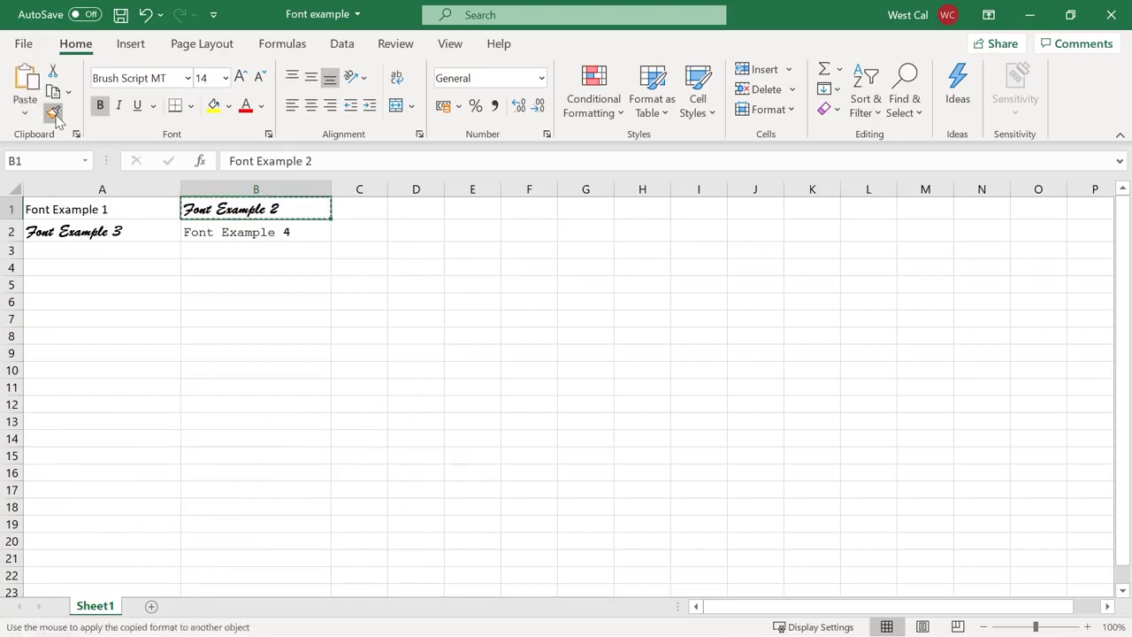
click(94, 209)
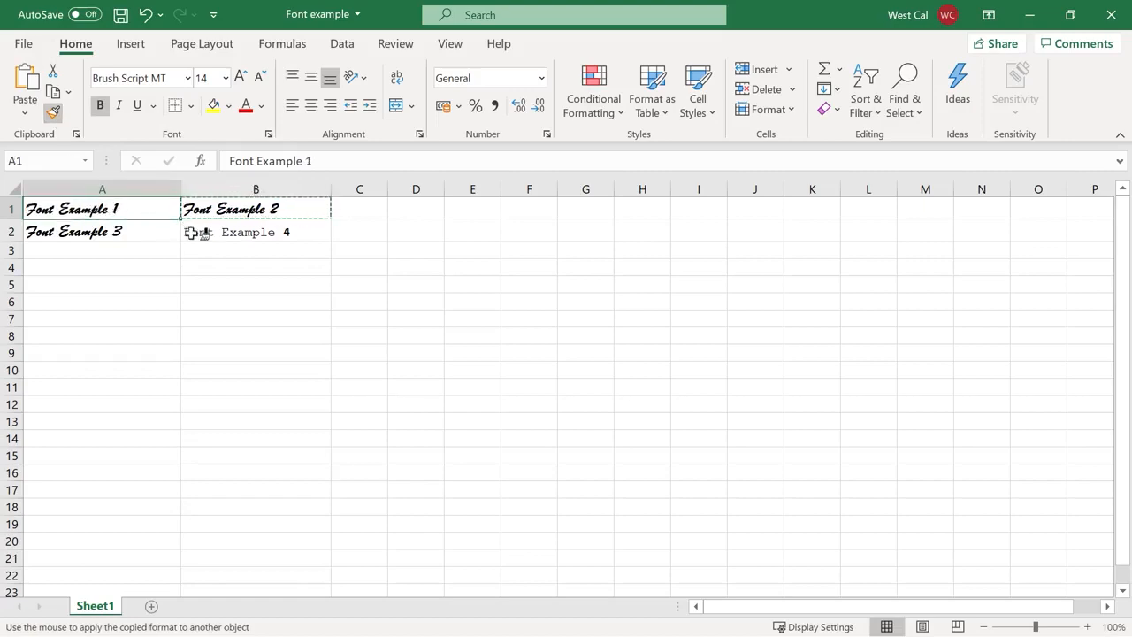
click(191, 231)
key(Escape)
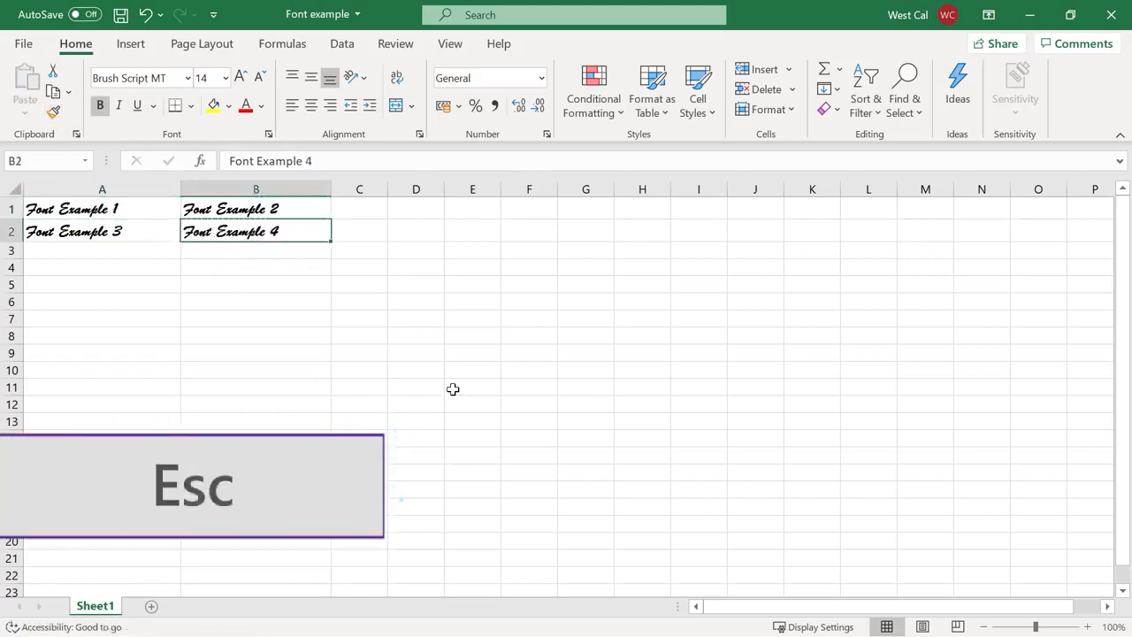
click(527, 438)
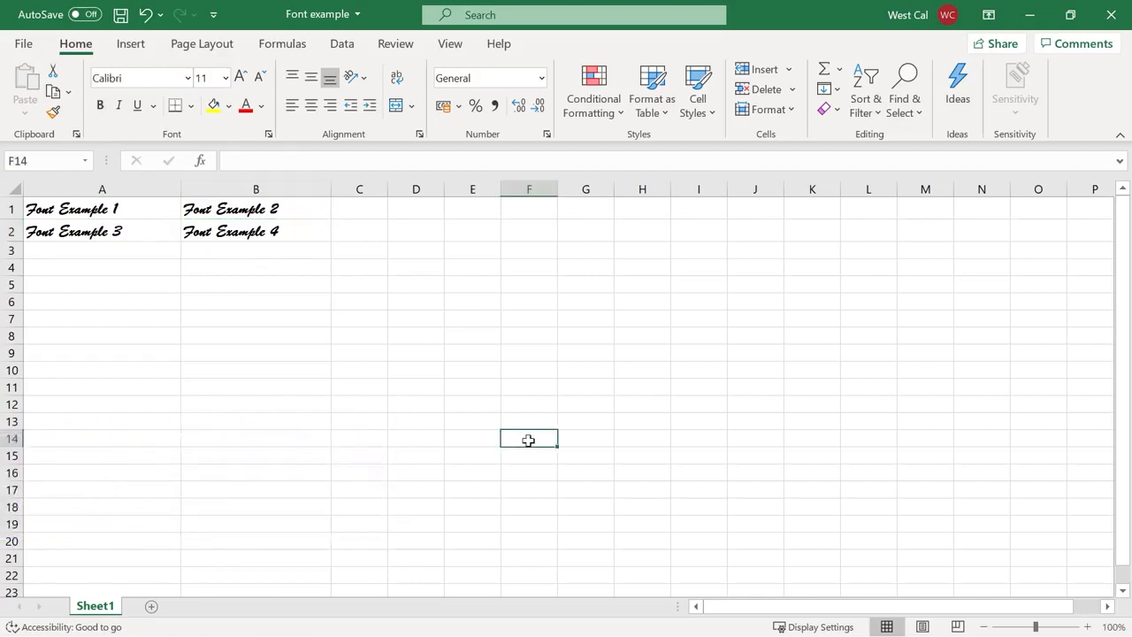
Enter Title in F14 and preview fonts from the Font list without changing it
text(Title)
click(176, 78)
click(187, 78)
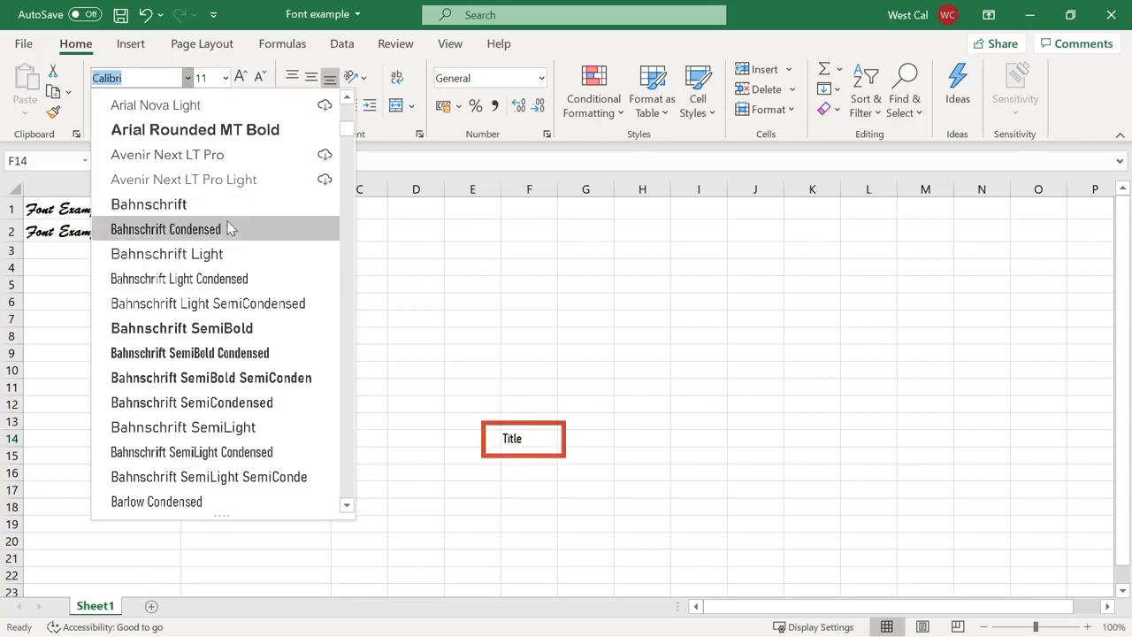
key(Down)
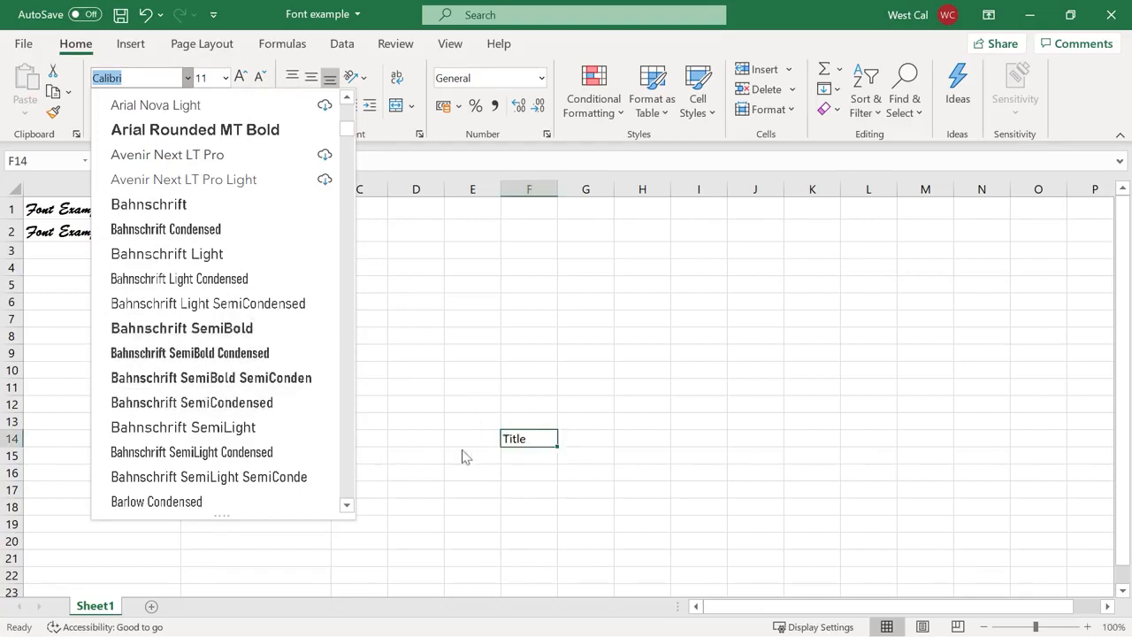
click(513, 452)
right_click(545, 447)
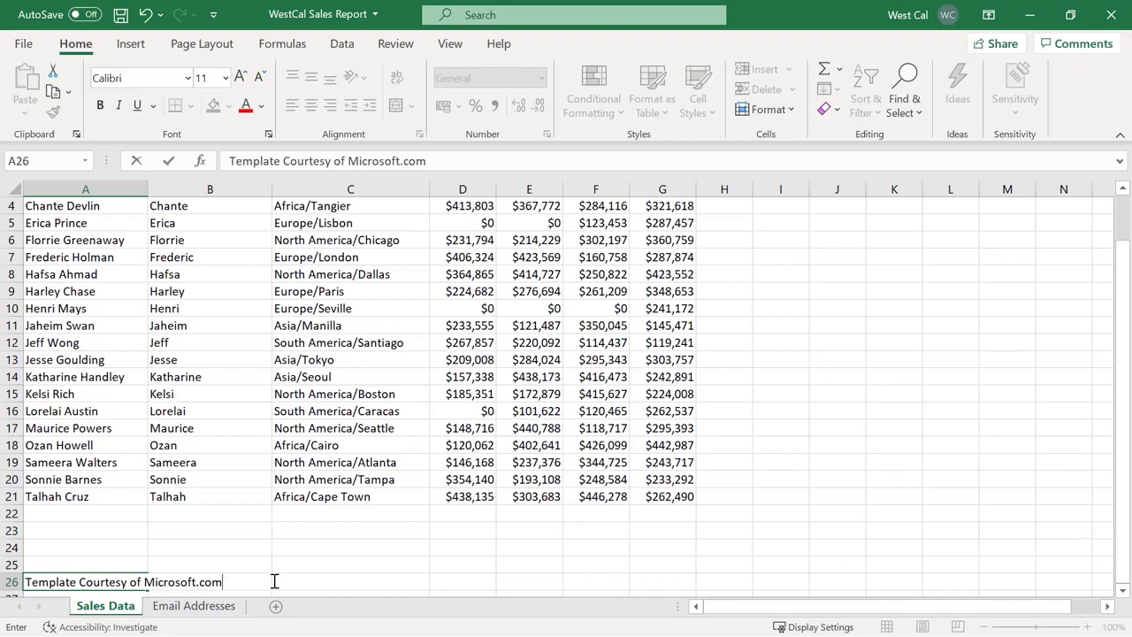
key(Return)
click(134, 564)
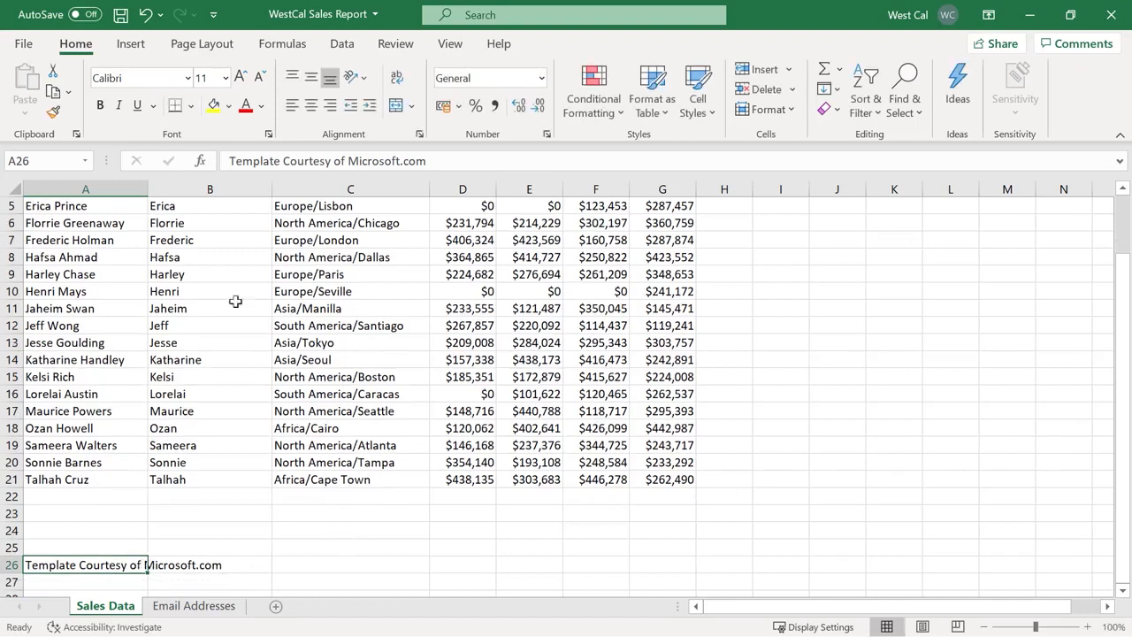
click(128, 52)
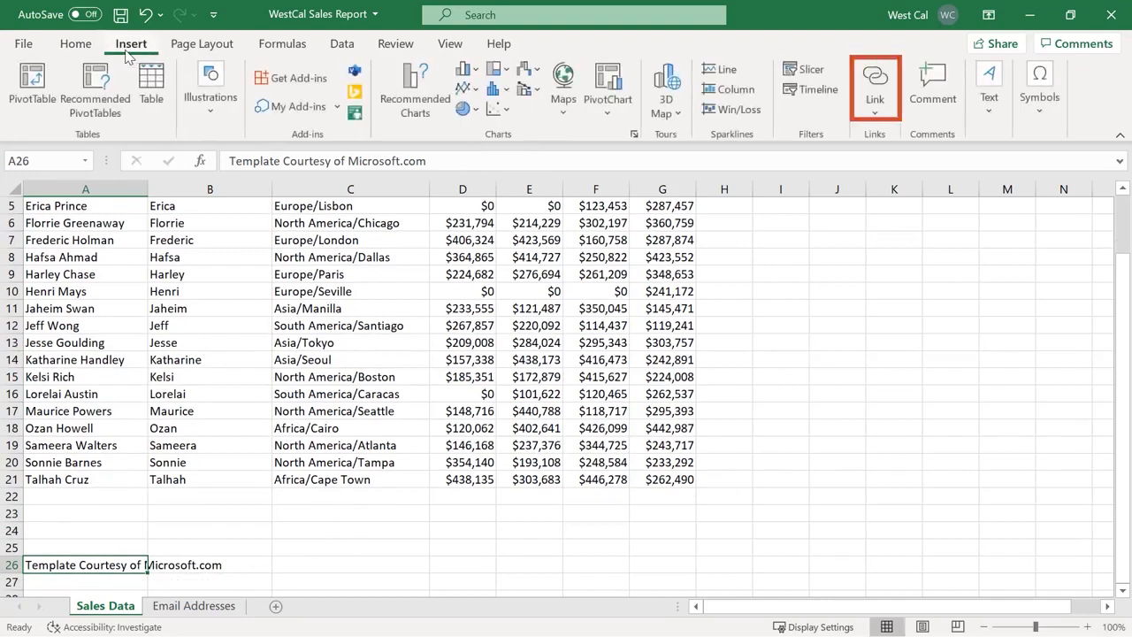
click(878, 91)
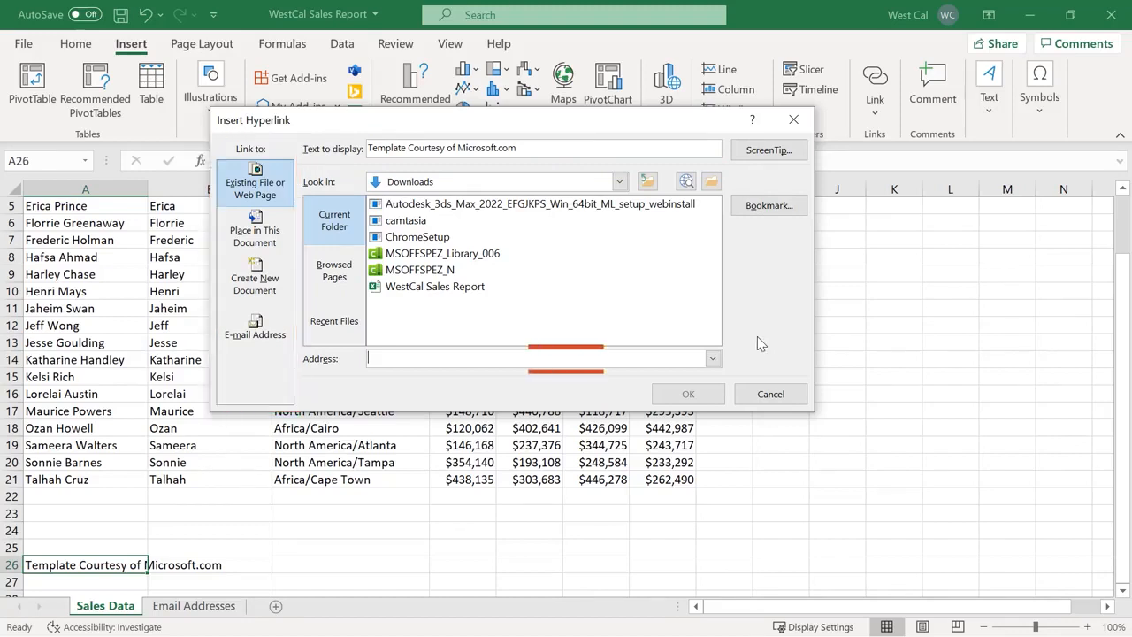
key(ctrl+v)
text(ttps)
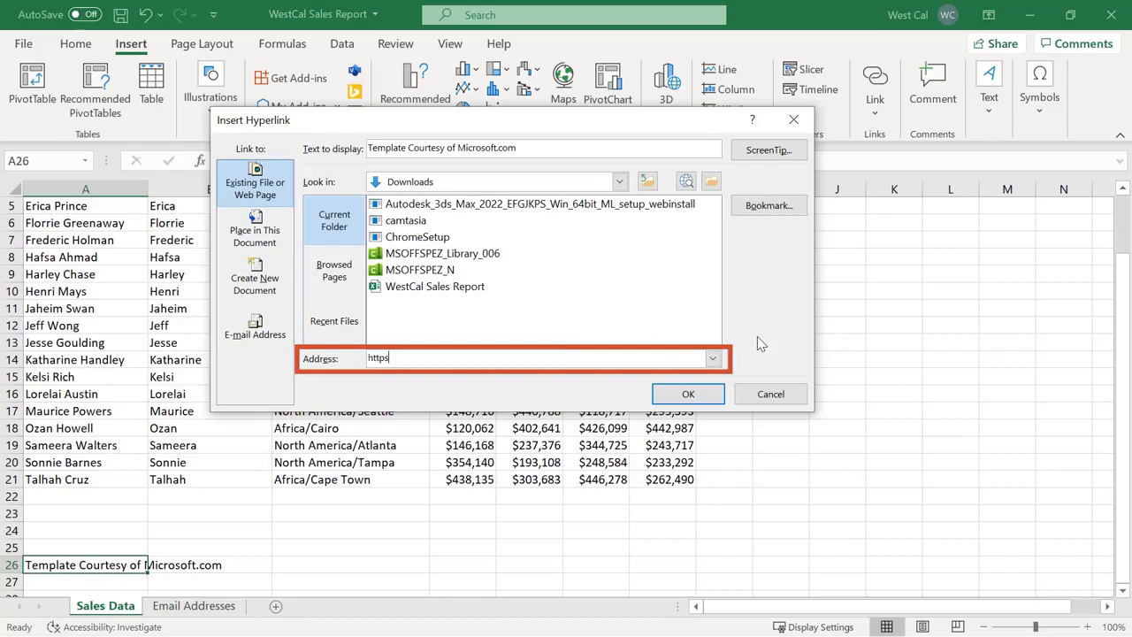
text(://www.microsoft.com)
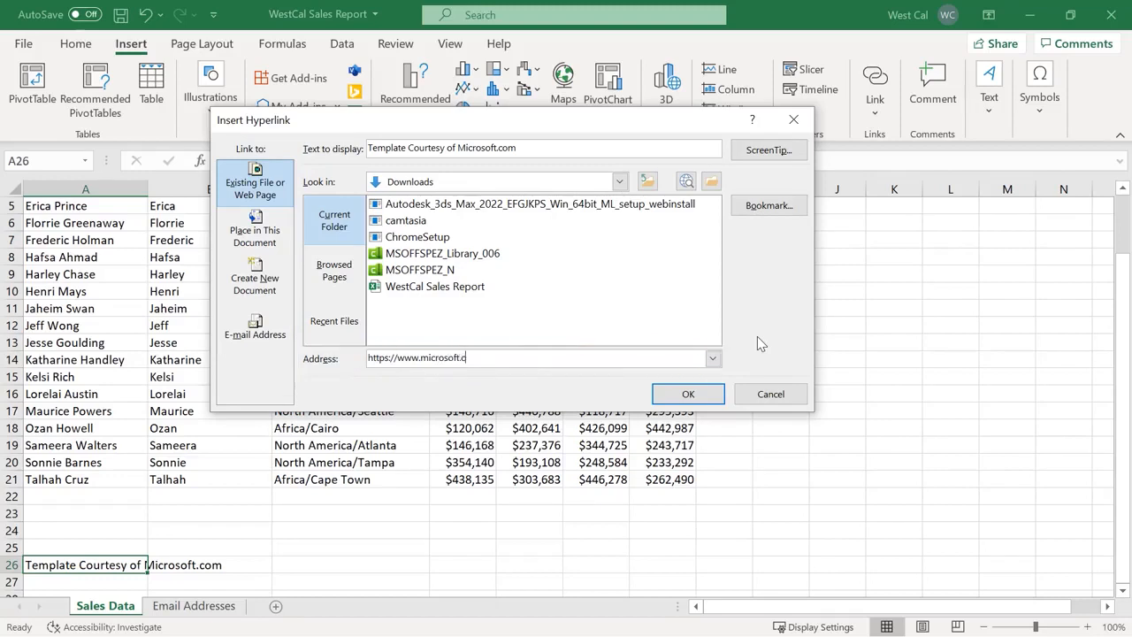
click(689, 395)
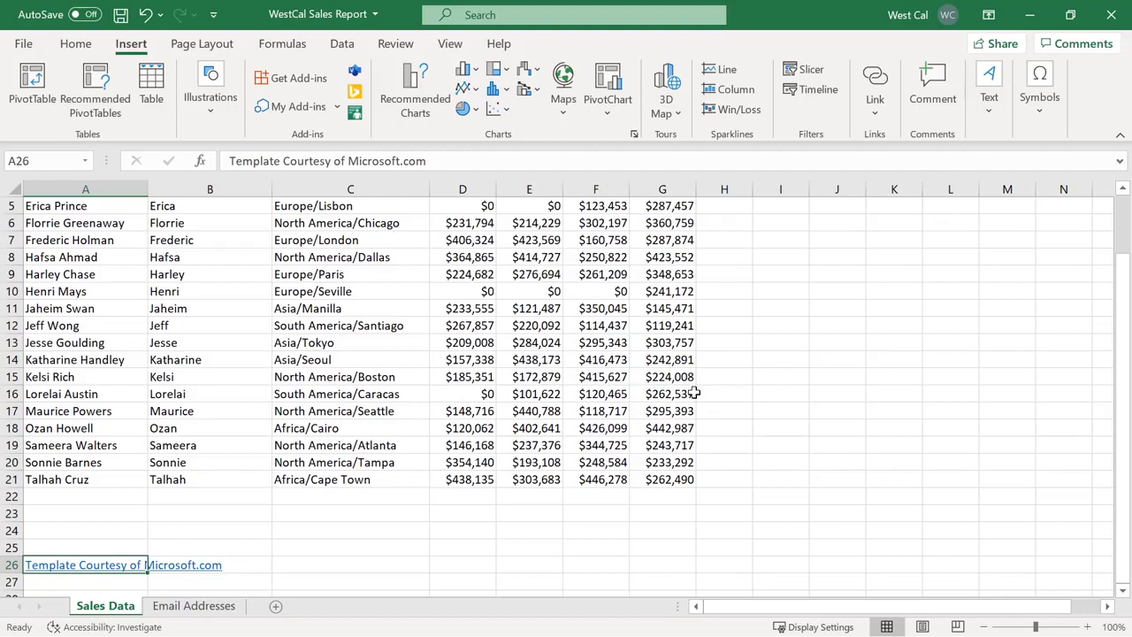
Reopen the link settings to verify the microsoft.com address, keeping it unchanged
click(879, 89)
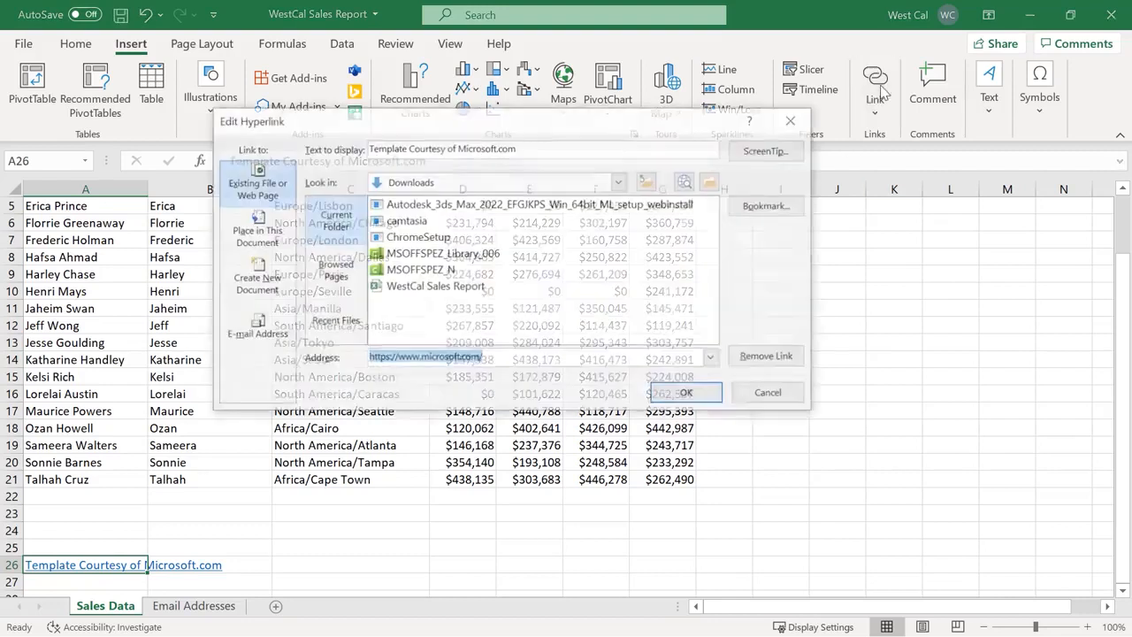
click(718, 395)
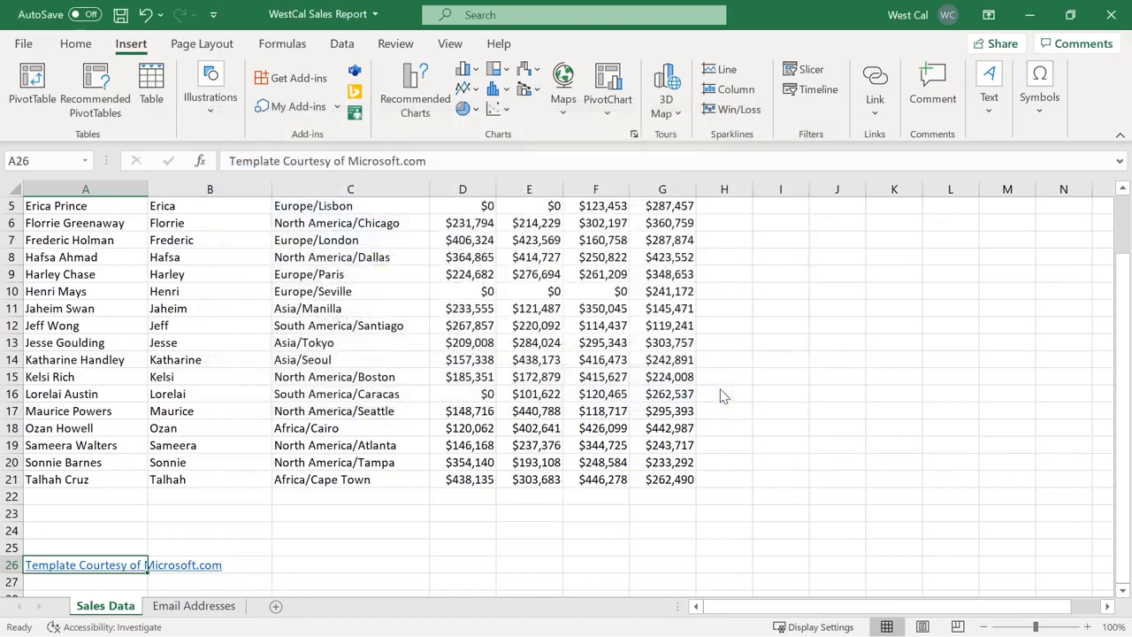
click(80, 44)
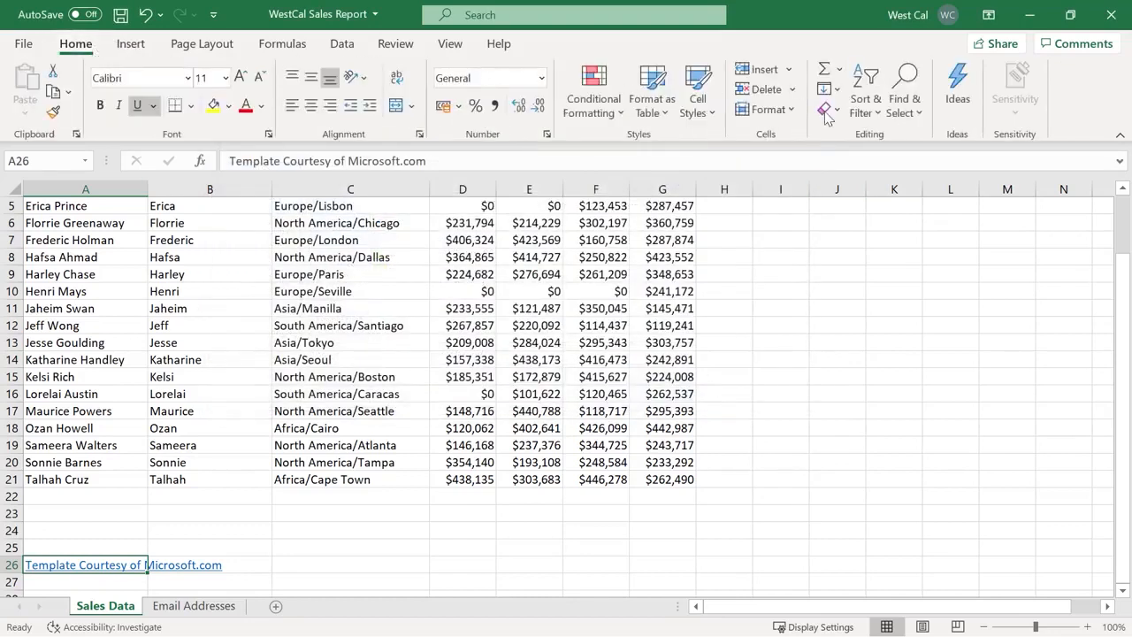
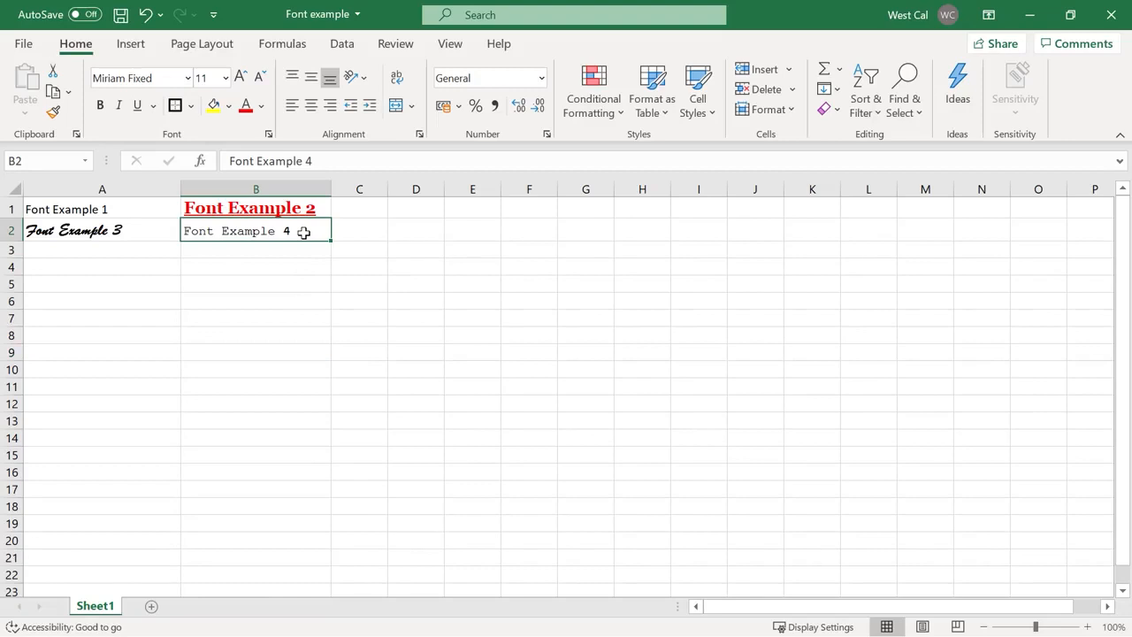
Bring up the Fill Color palette on the Home tab
click(228, 108)
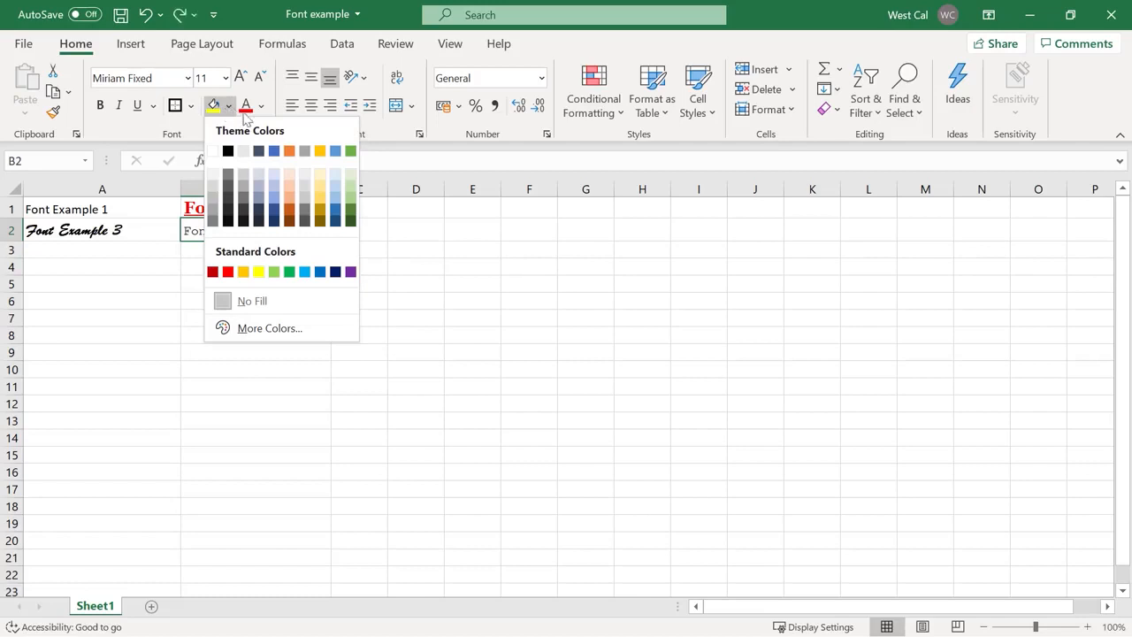
Give cells B2 and D4 a blue fill
click(336, 154)
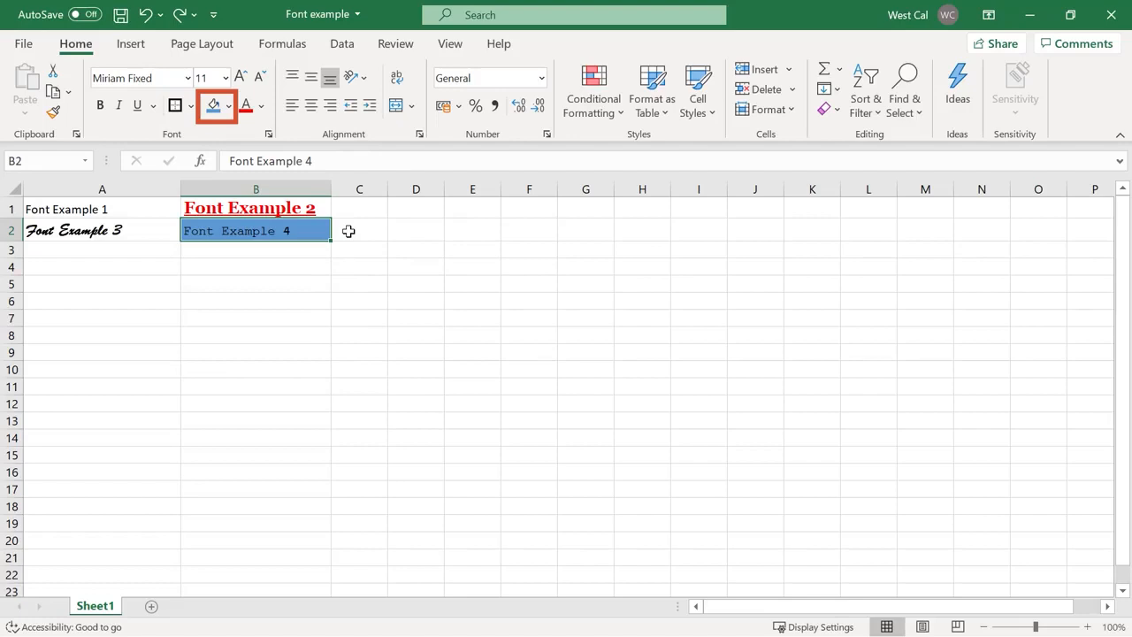
click(408, 265)
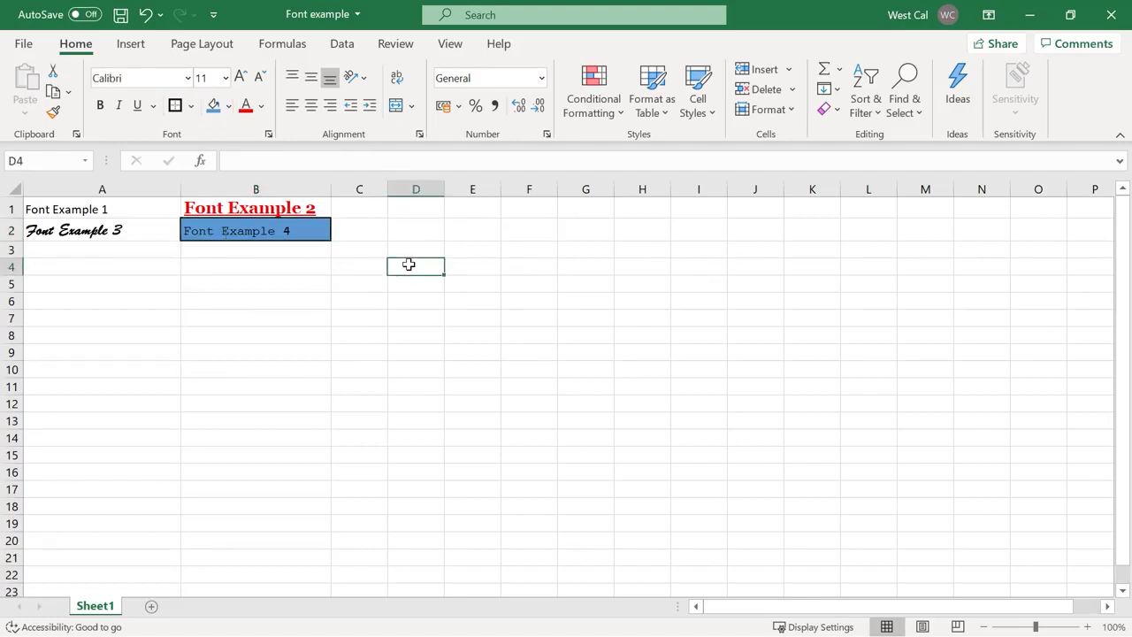
click(213, 107)
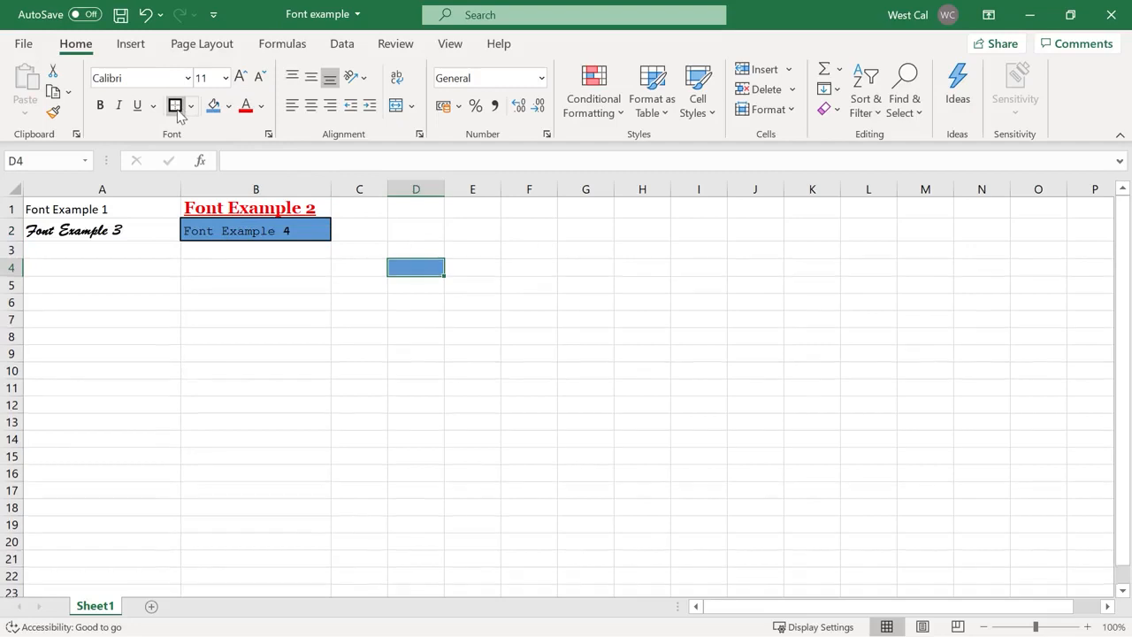
click(296, 264)
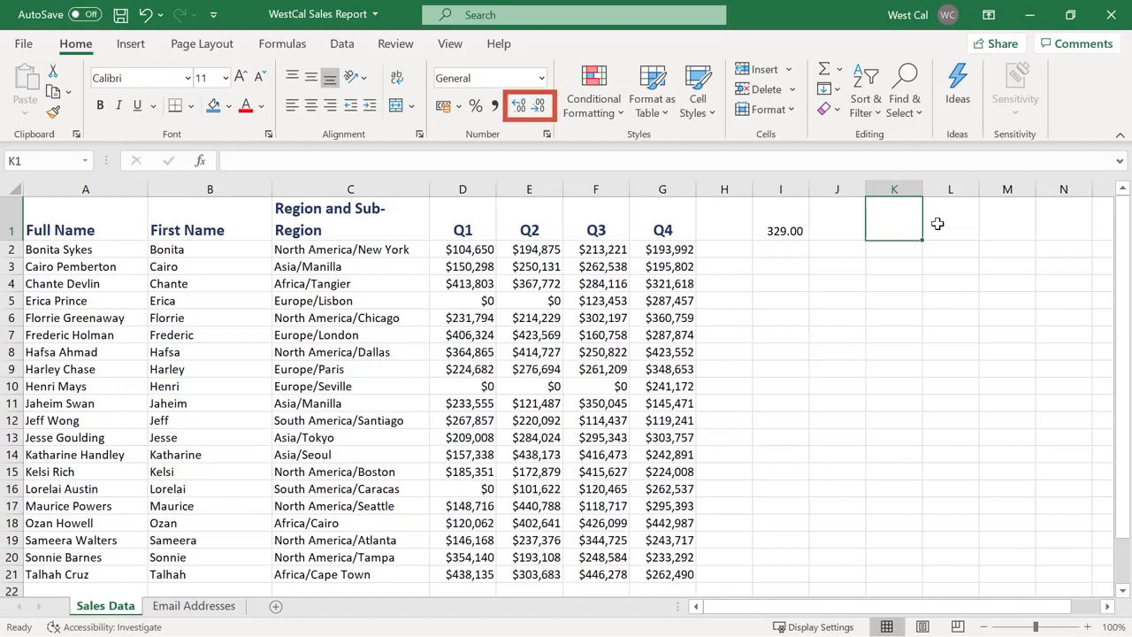
Enter 20/02/2021 in K1 and widen column K so the full date shows
text(2)
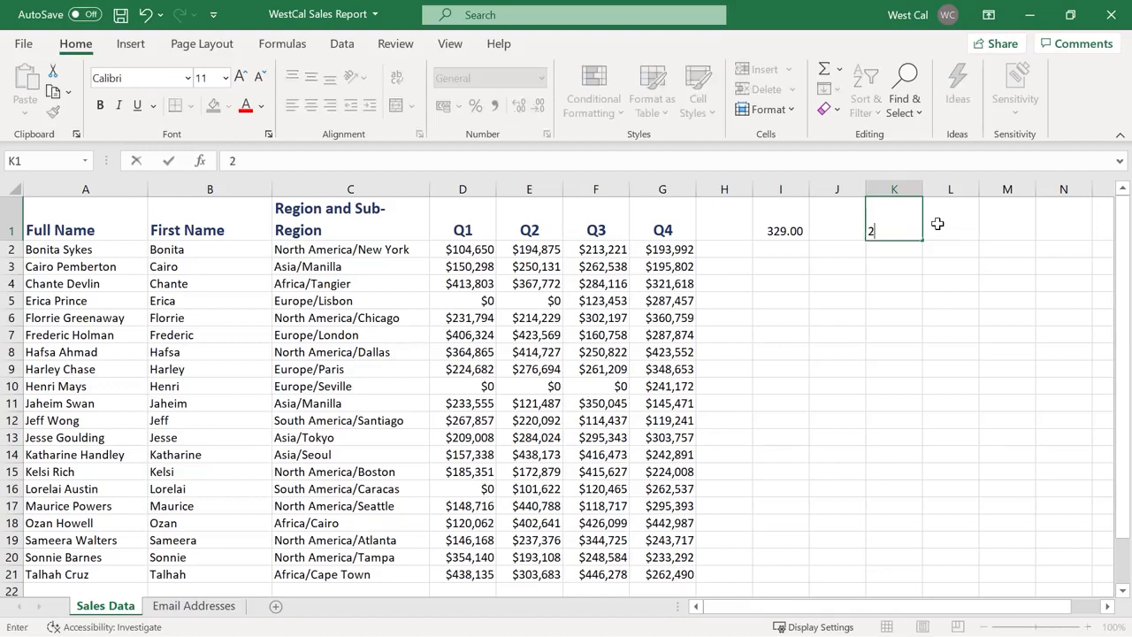
text(0/02/2021)
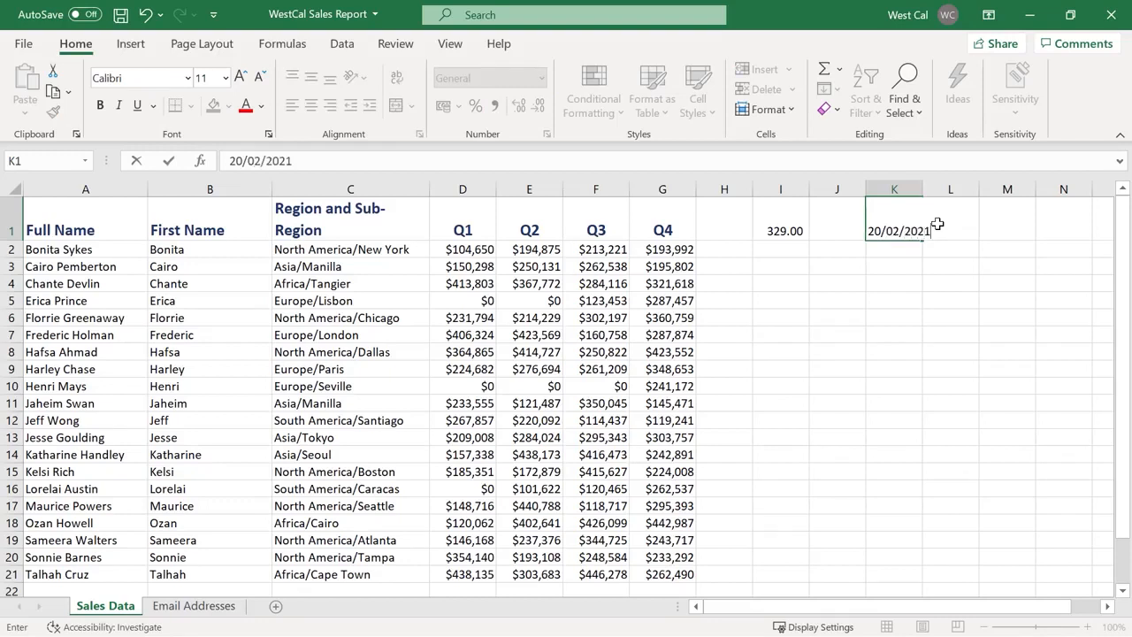
key(ctrl+Return)
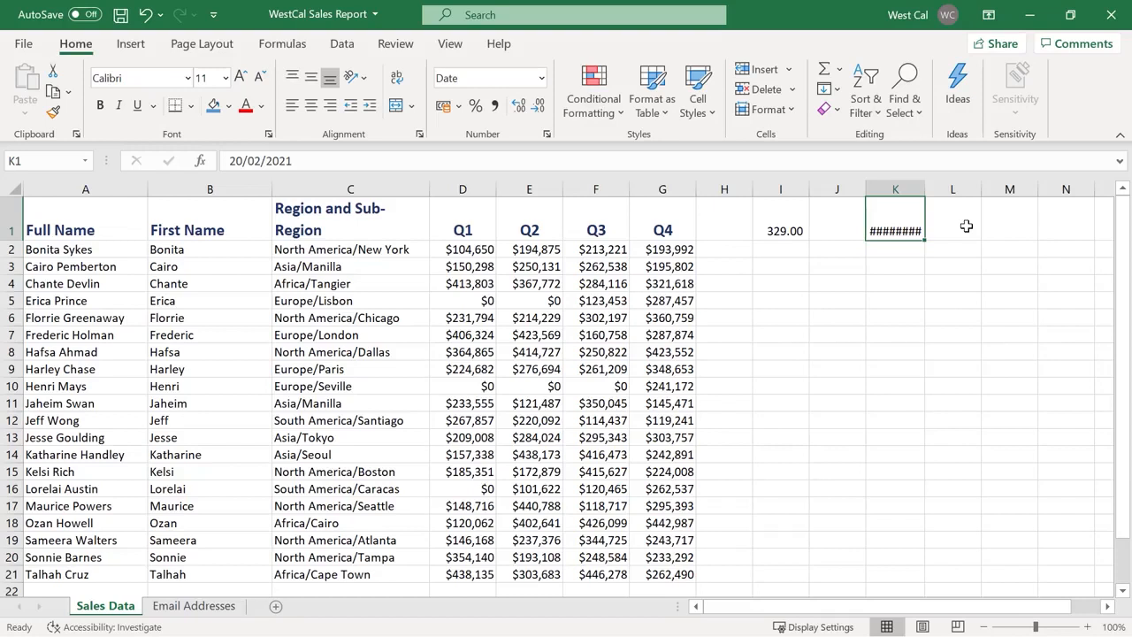
drag(925, 189, 937, 189)
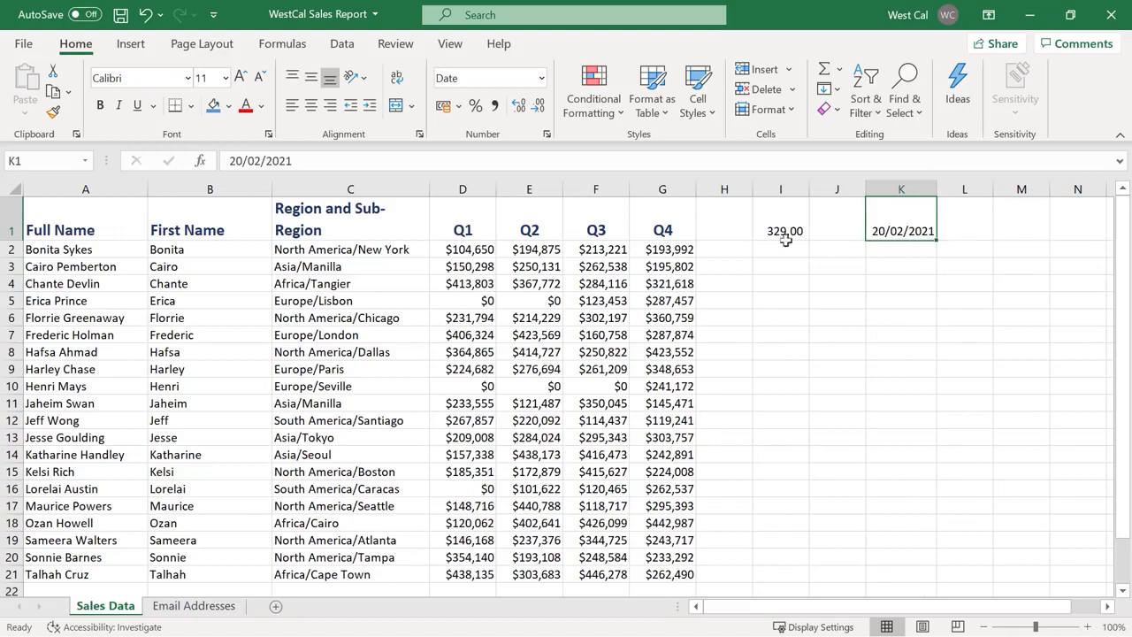
click(475, 250)
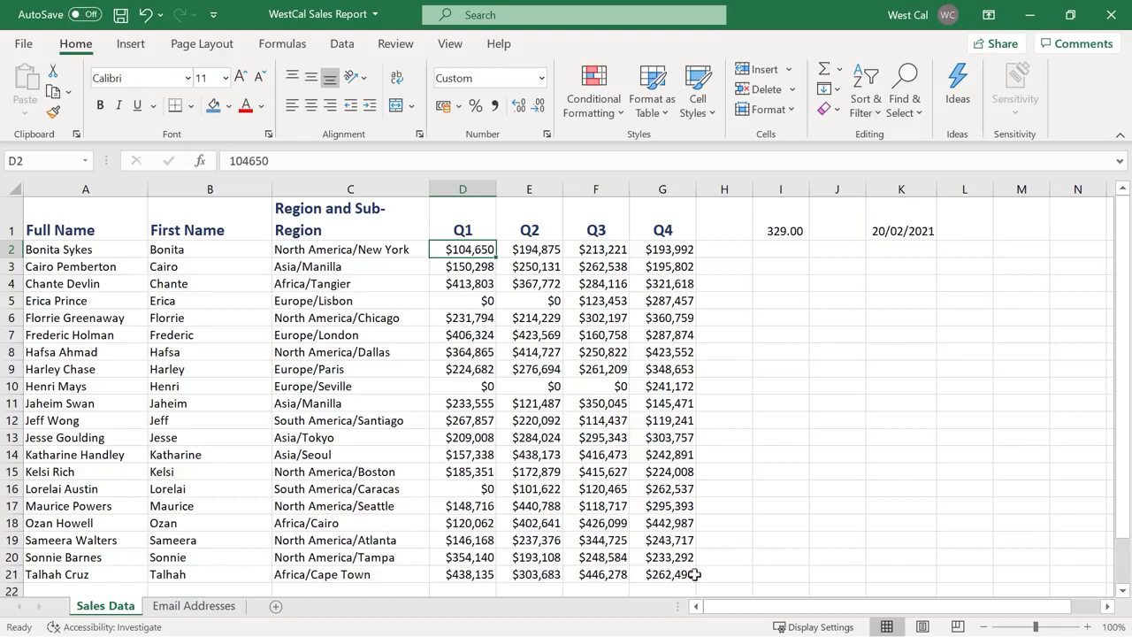
Select the quarterly values D2:G21 and choose a Custom number format in Format Cells
shift+click(693, 574)
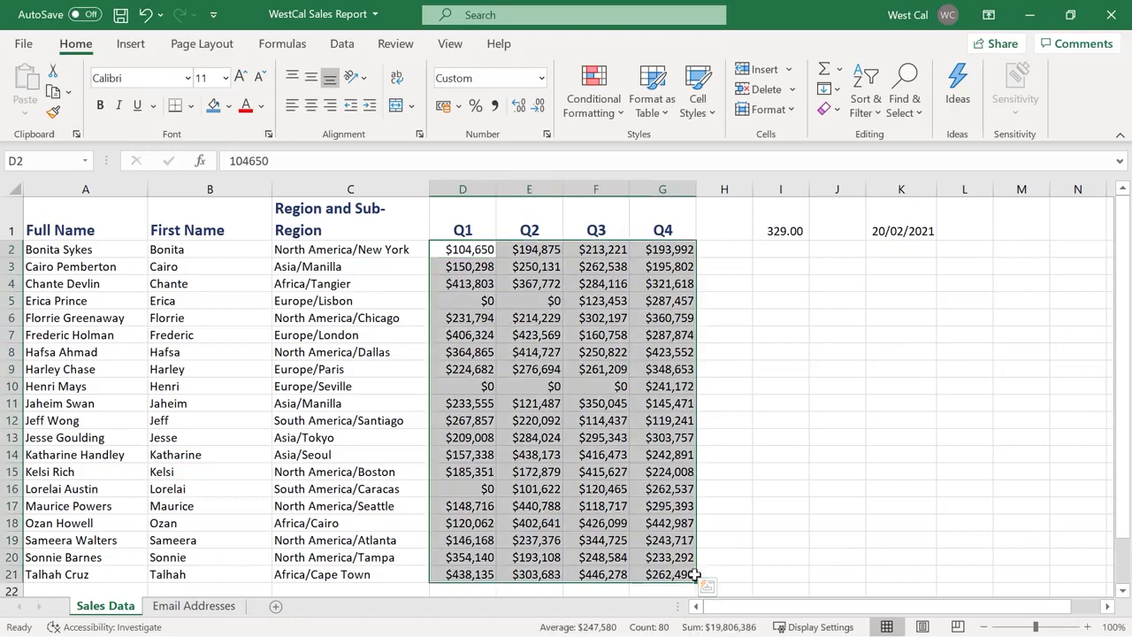
click(541, 77)
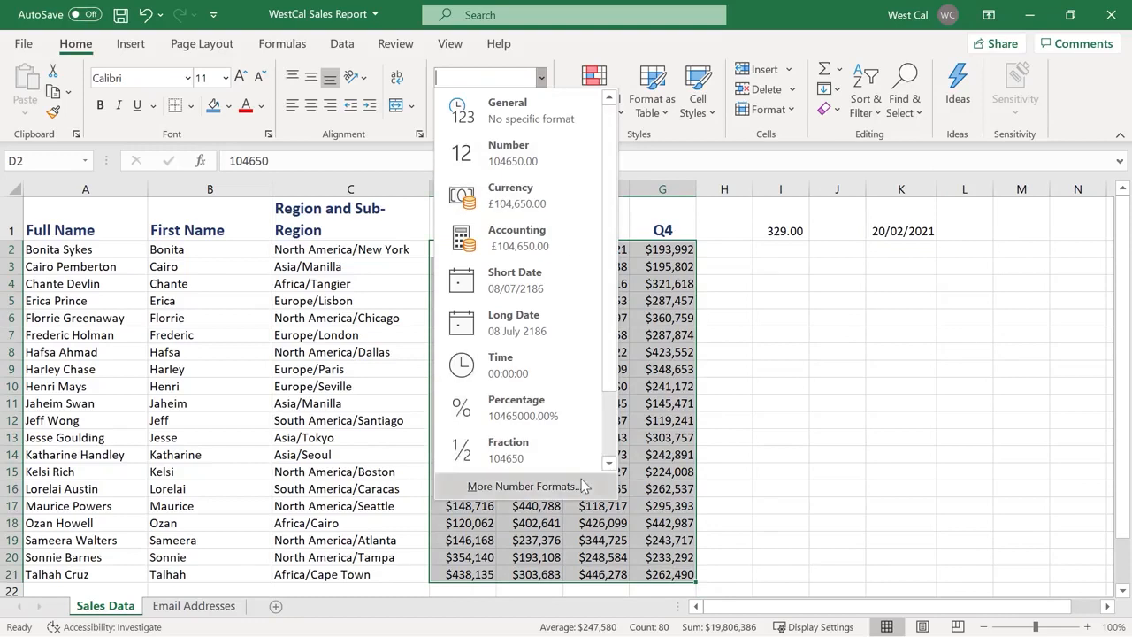
right_click(669, 482)
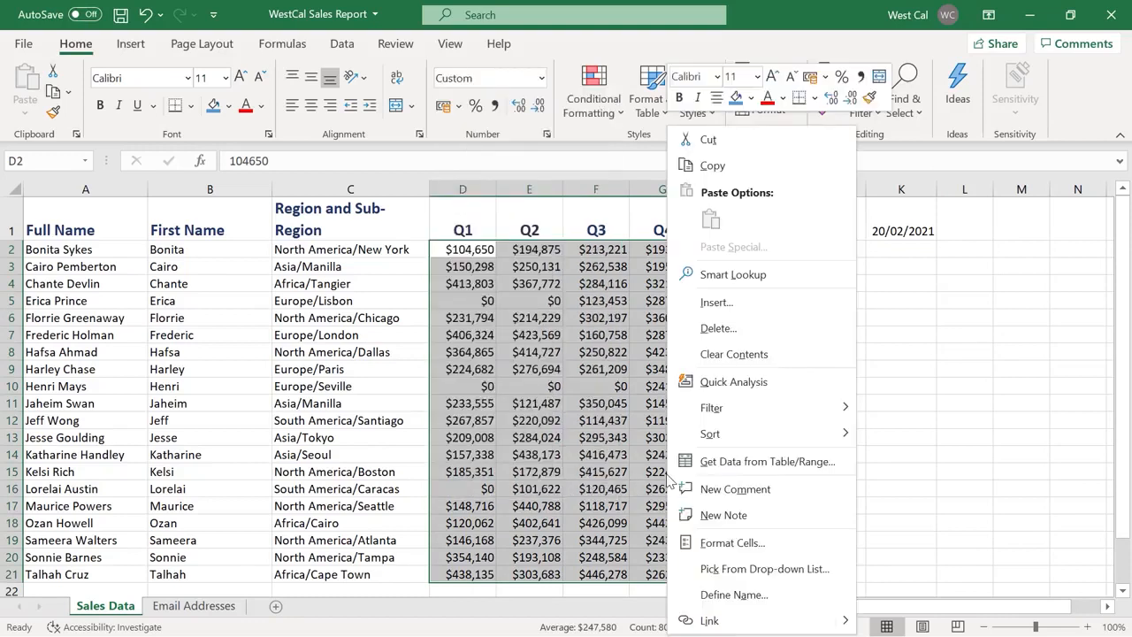
click(754, 537)
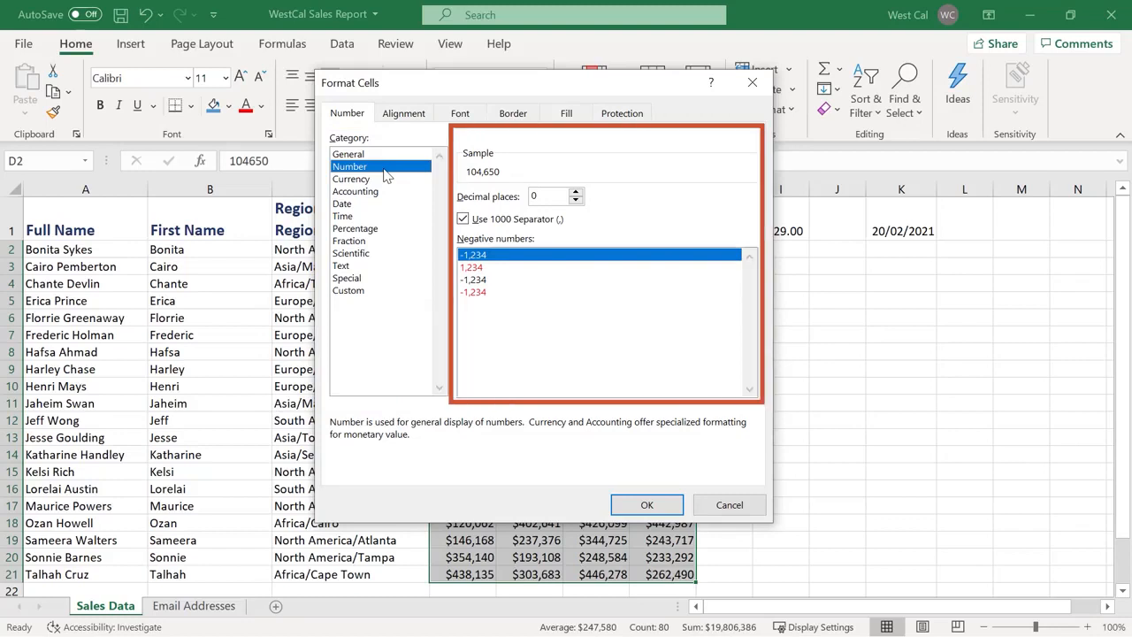
click(414, 279)
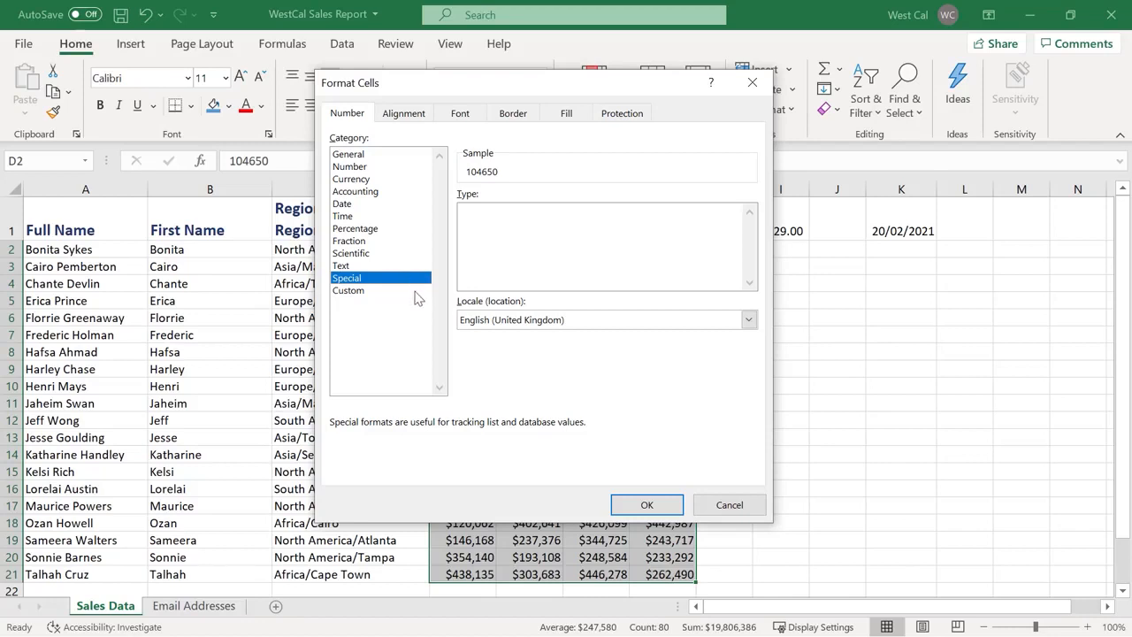
click(417, 293)
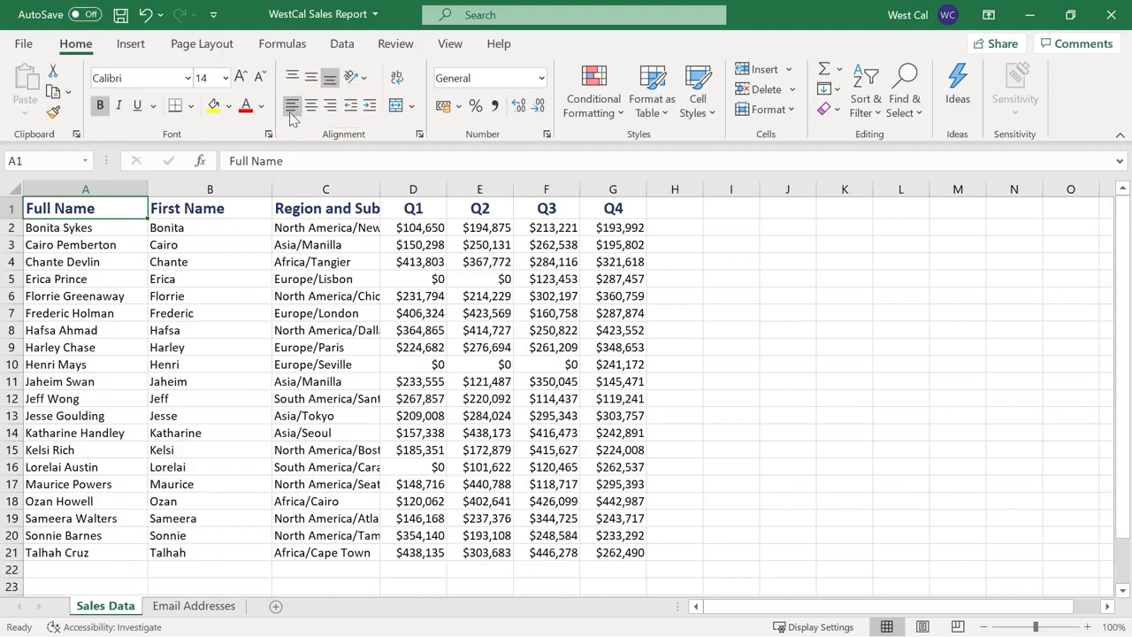
click(371, 109)
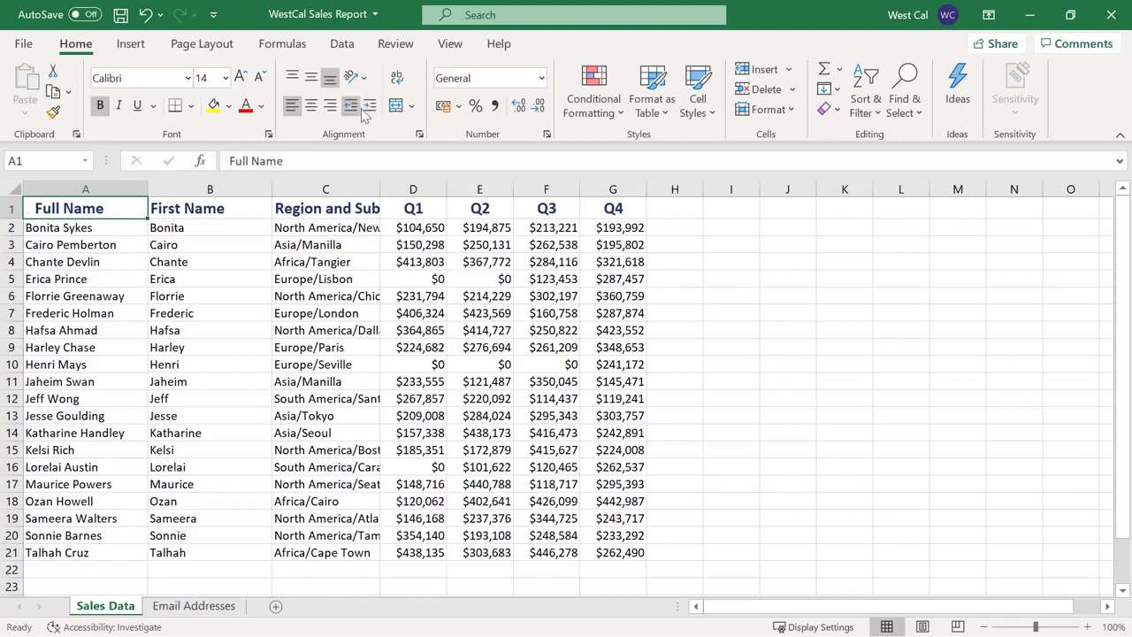
click(353, 111)
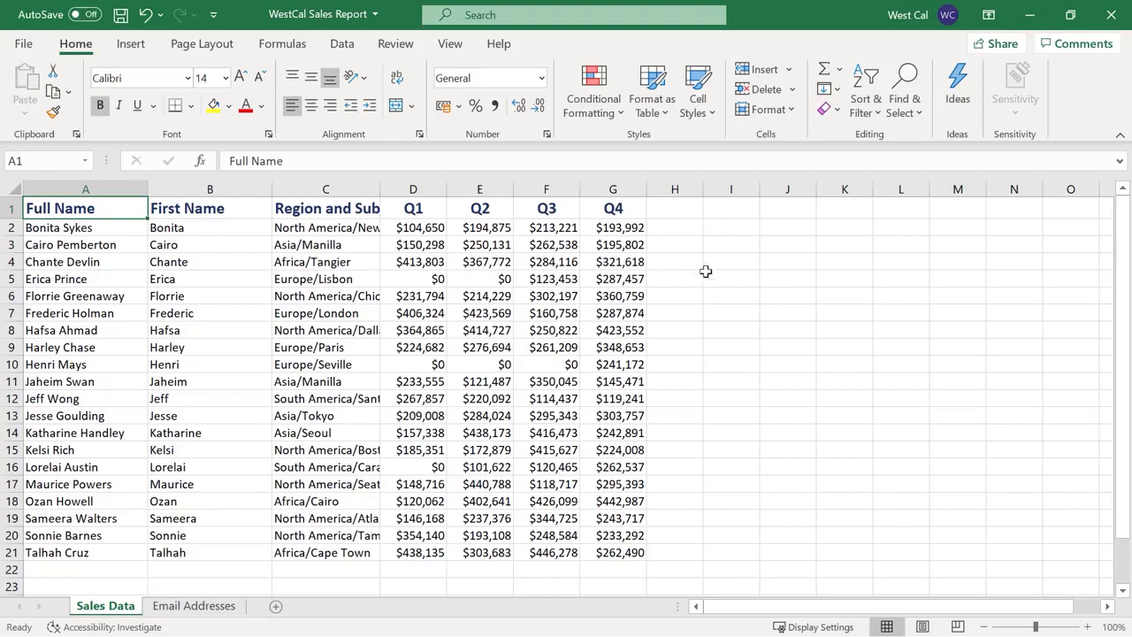
click(733, 282)
text(North America)
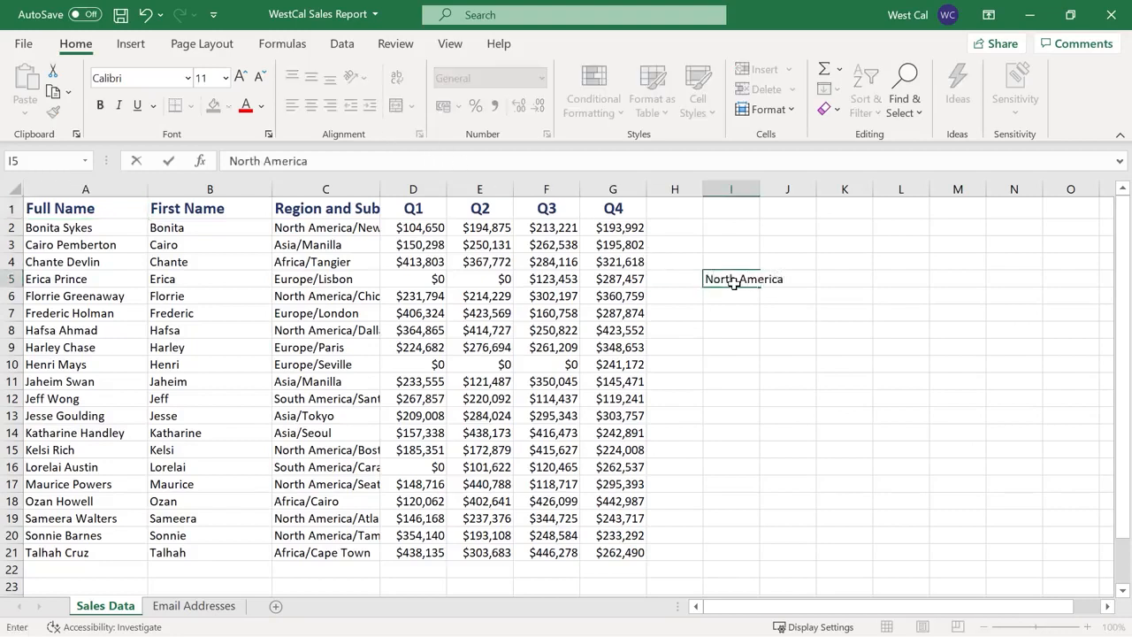
key(Return)
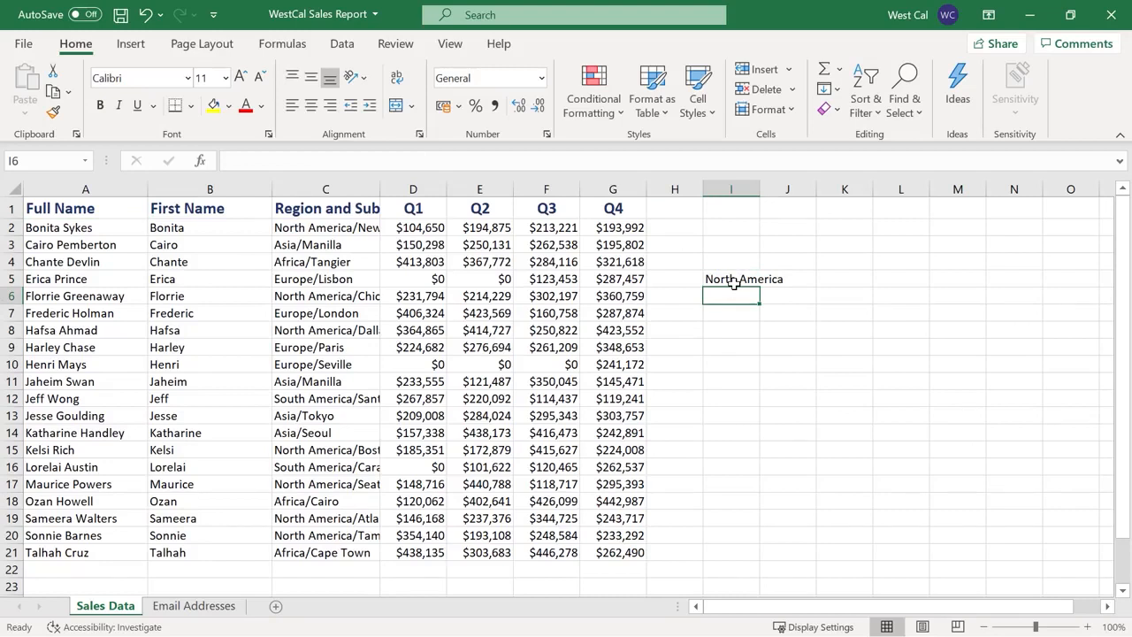
key(ctrl+z)
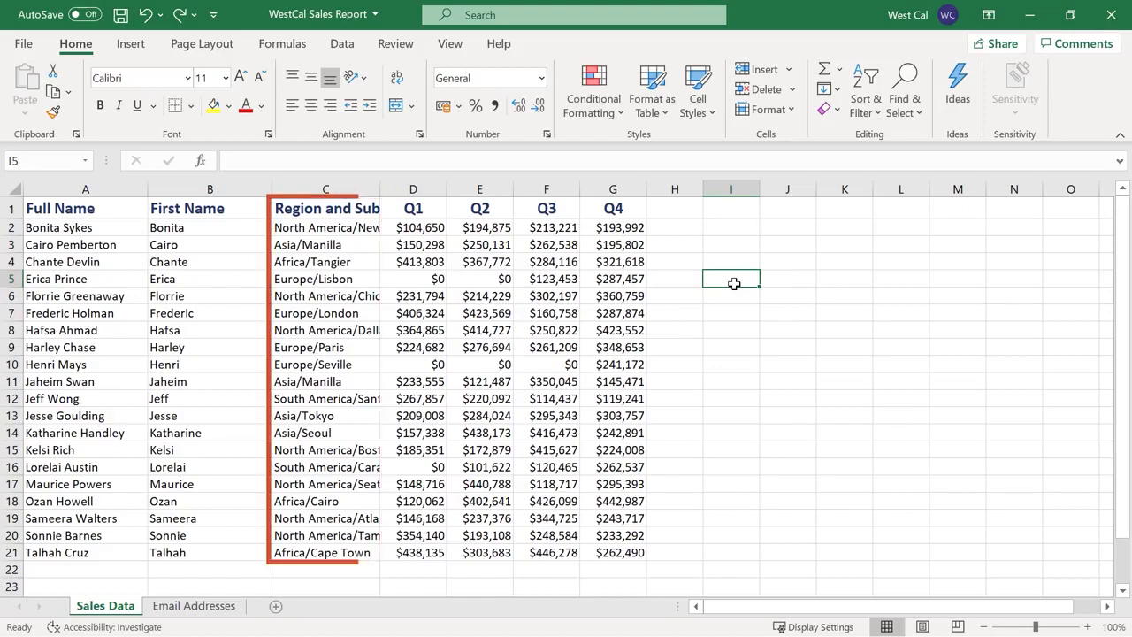
click(339, 208)
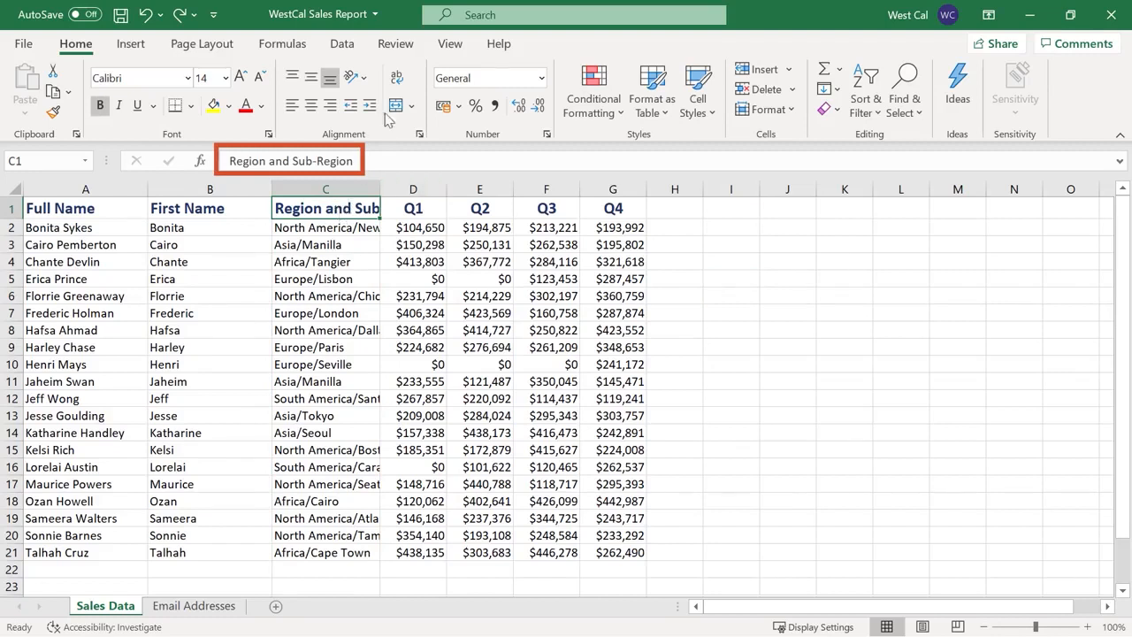
click(397, 79)
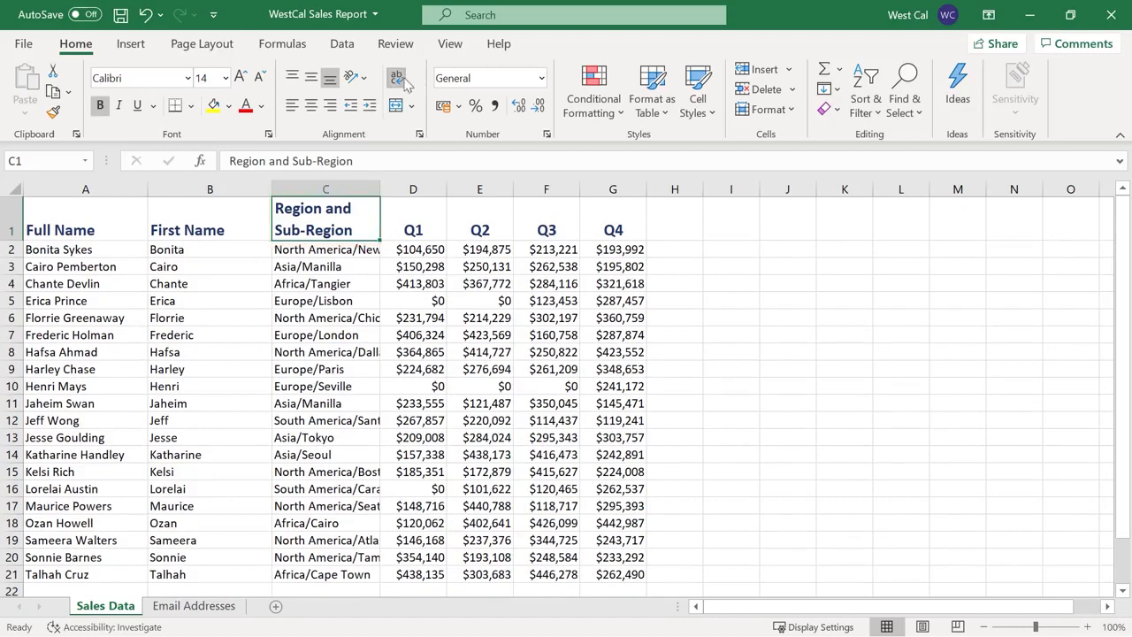
click(398, 80)
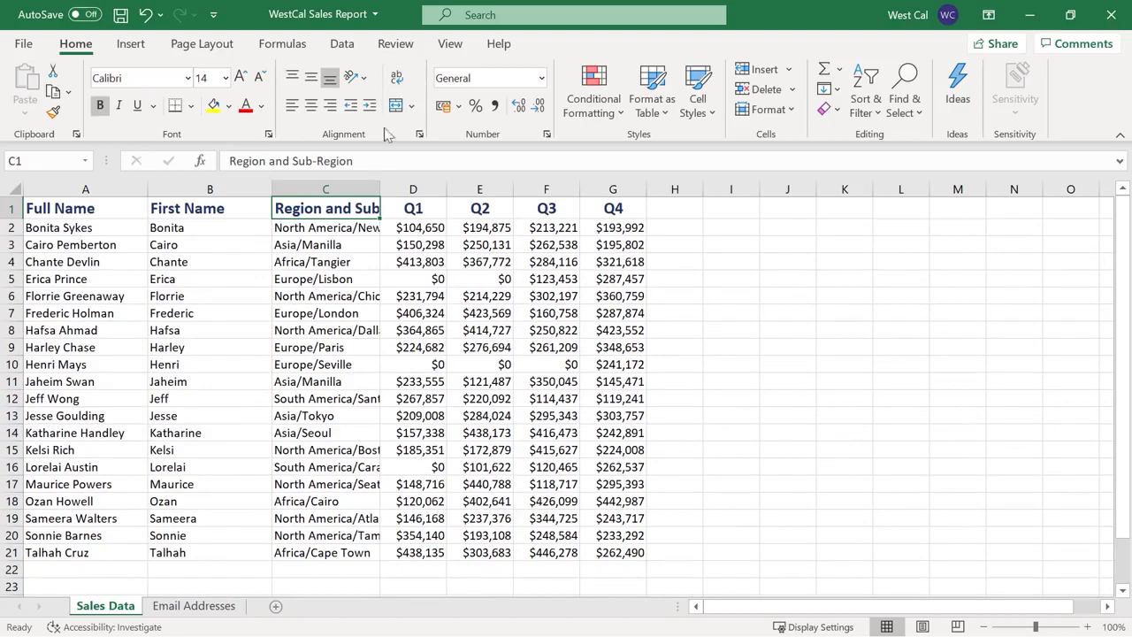
Split the C1 header into 'Region and' and 'Sub-Region' on two lines
double_click(359, 208)
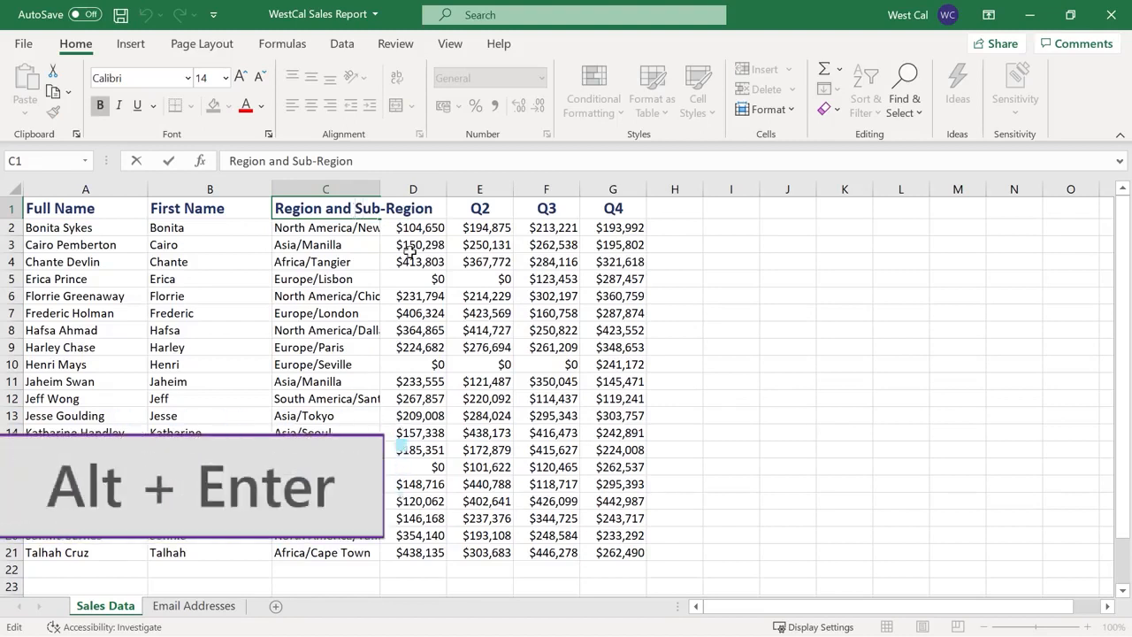
key(alt+Return)
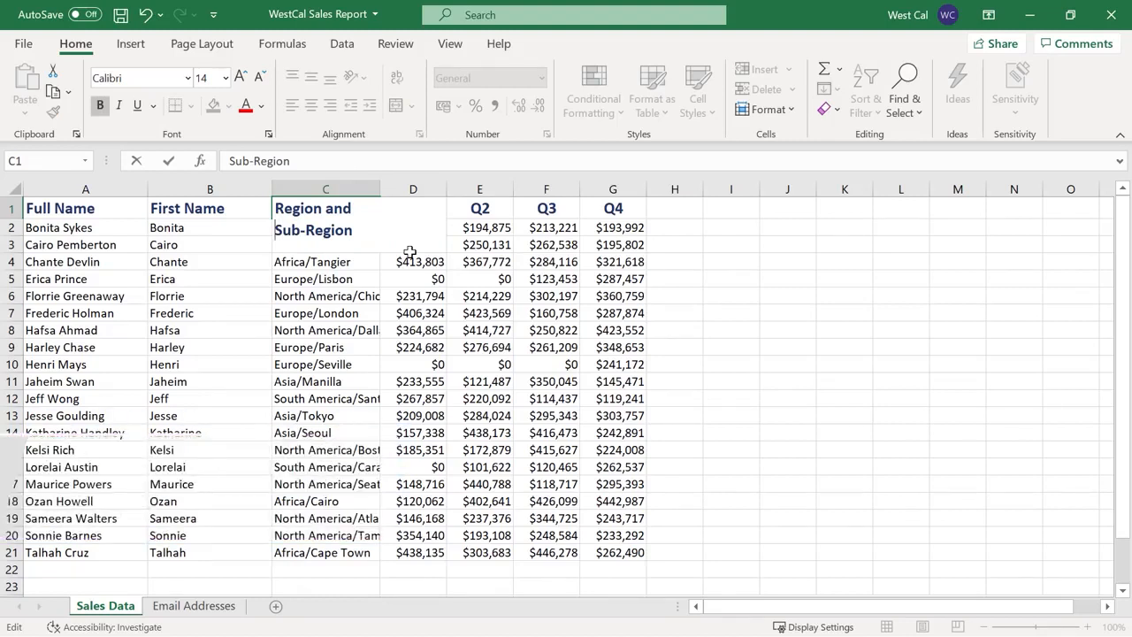
key(Return)
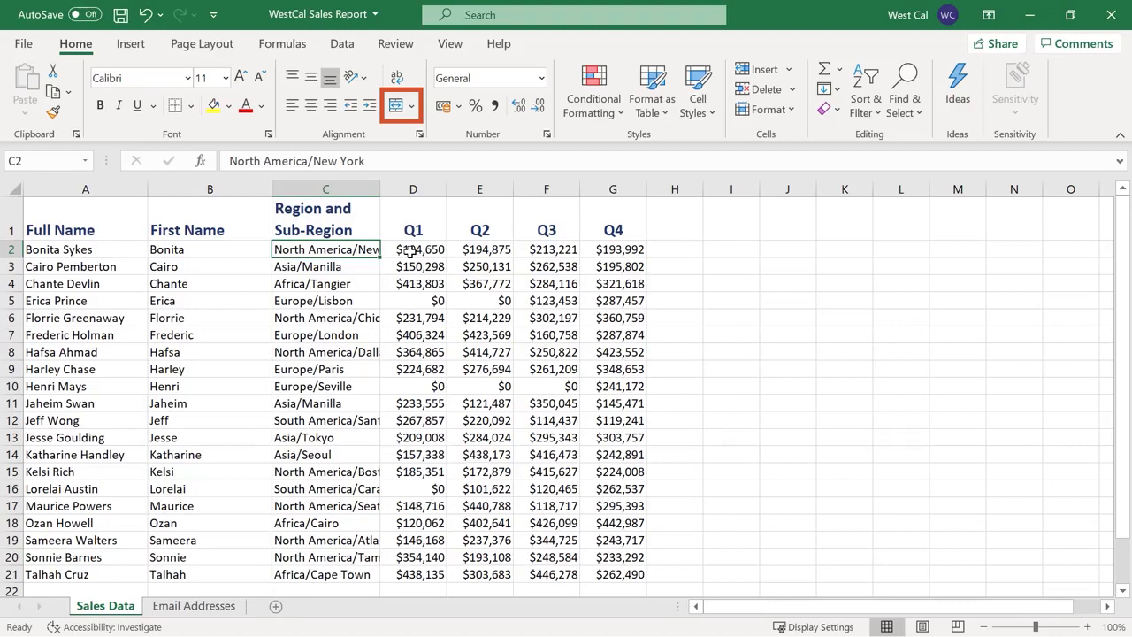
Merge and centre A26:C26 so the Microsoft.com credit spans them
scroll(370, 271, down, 3)
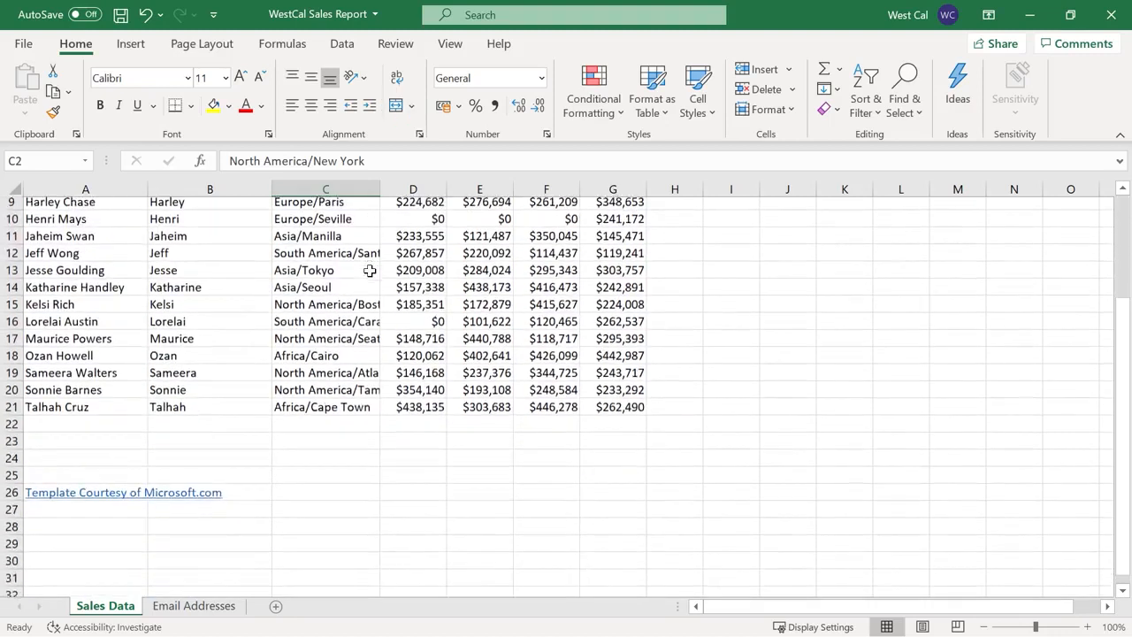
click(337, 477)
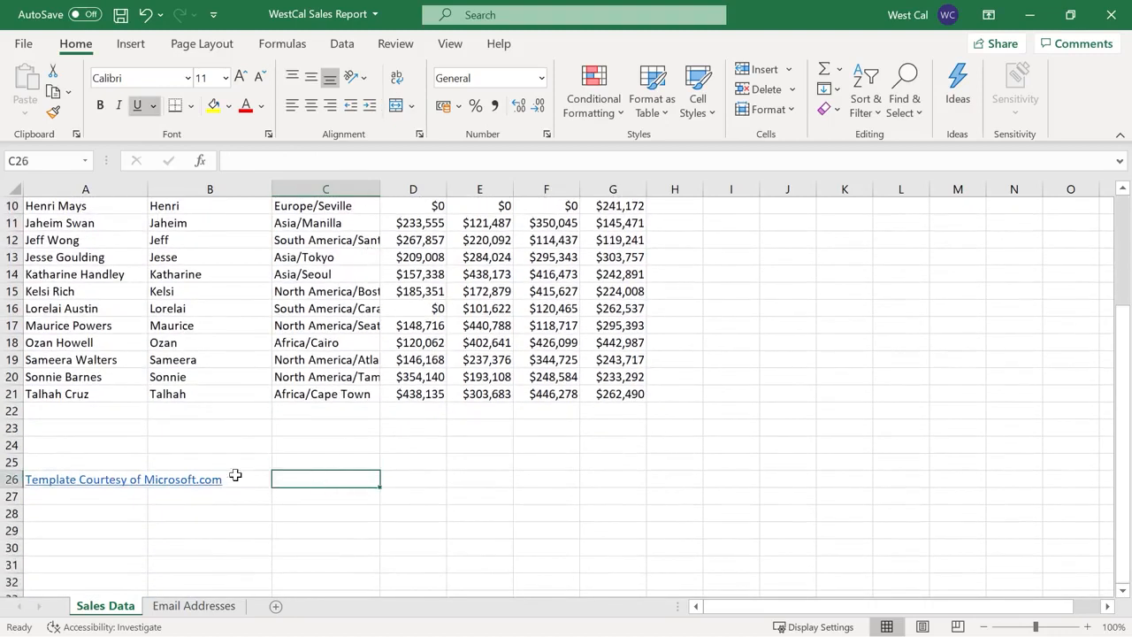
shift+click(104, 475)
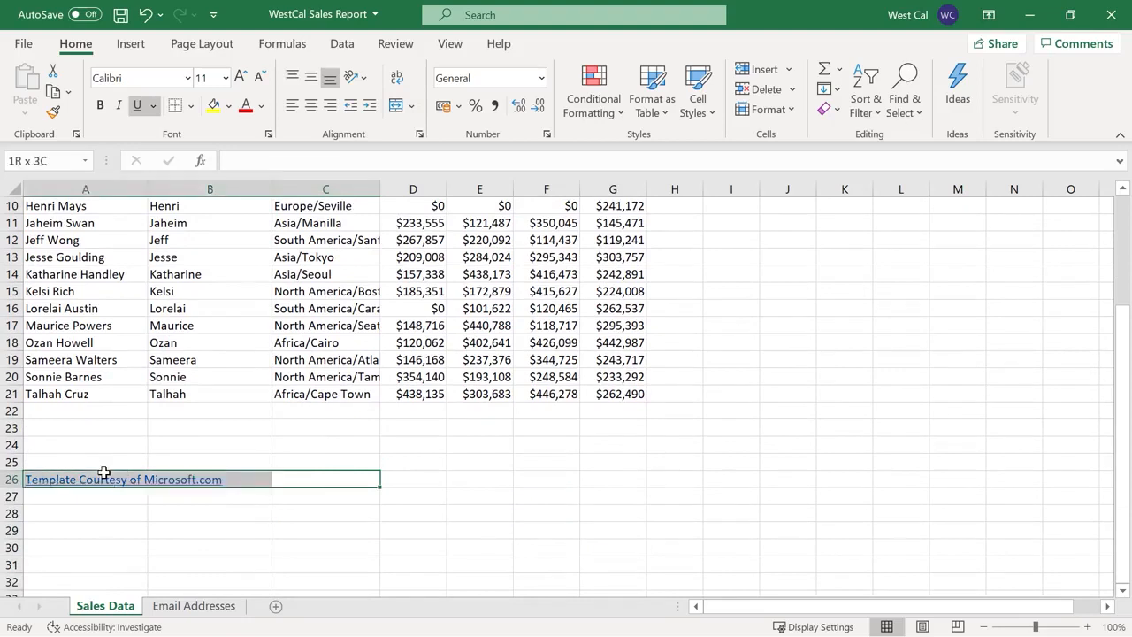
click(412, 105)
click(431, 133)
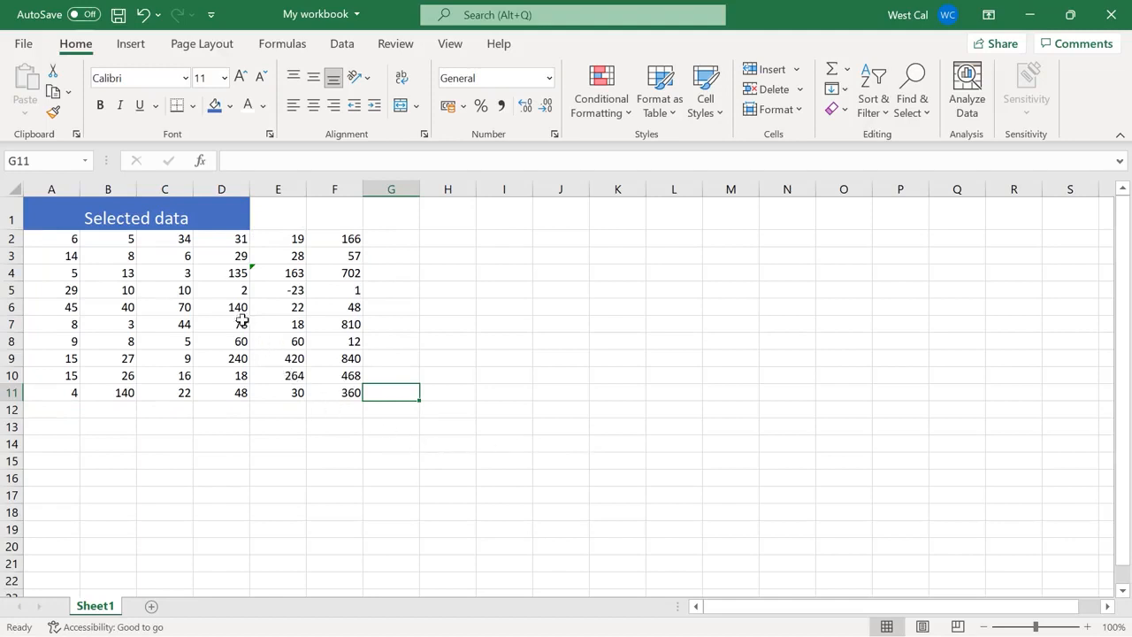
Unmerge the Selected data title from A1:D1 and re-merge it centred across A1:F1
click(211, 218)
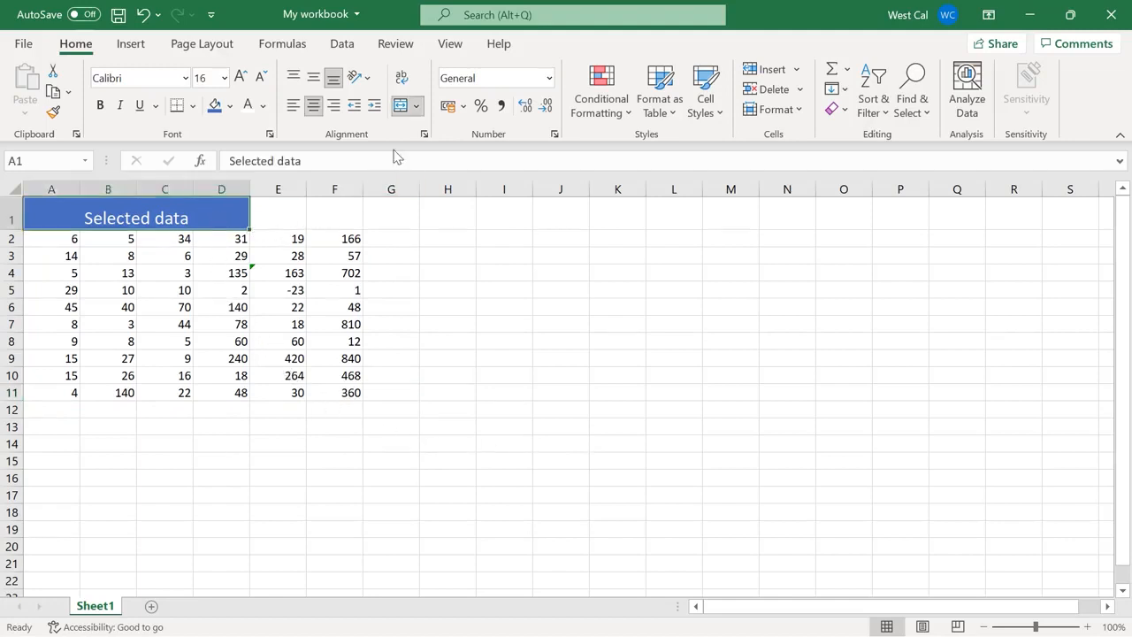
click(401, 106)
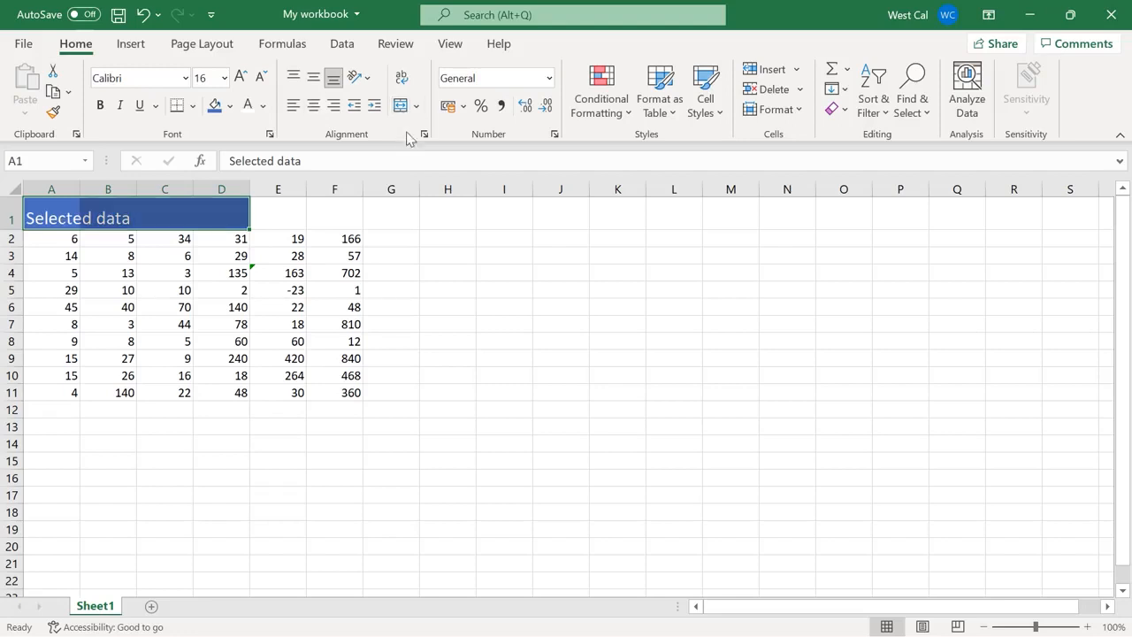
shift+click(353, 220)
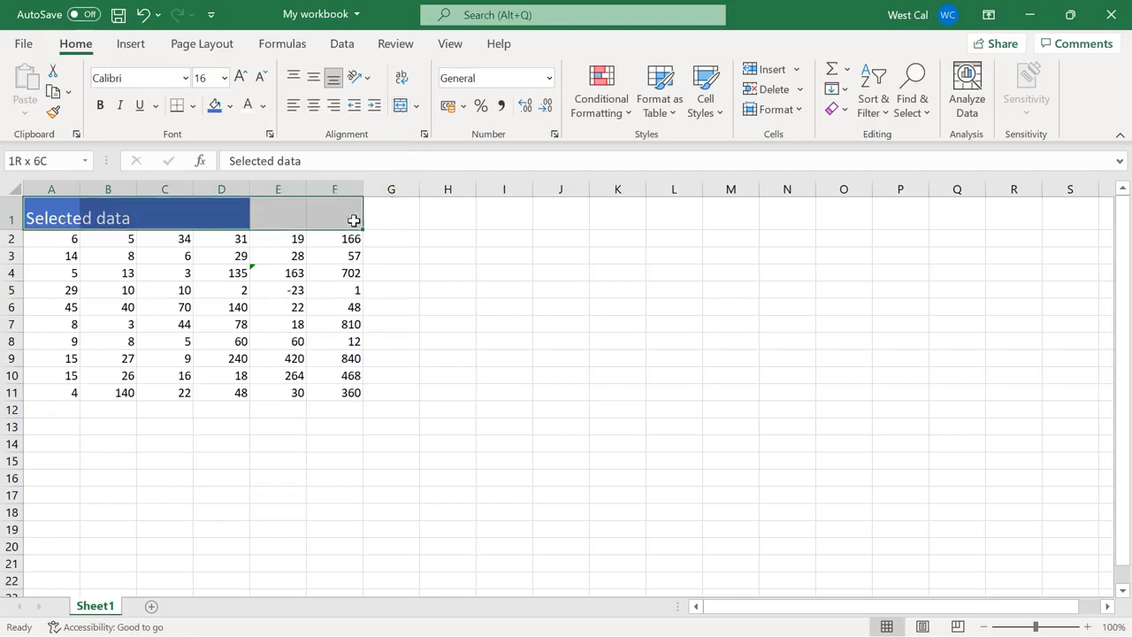
click(402, 110)
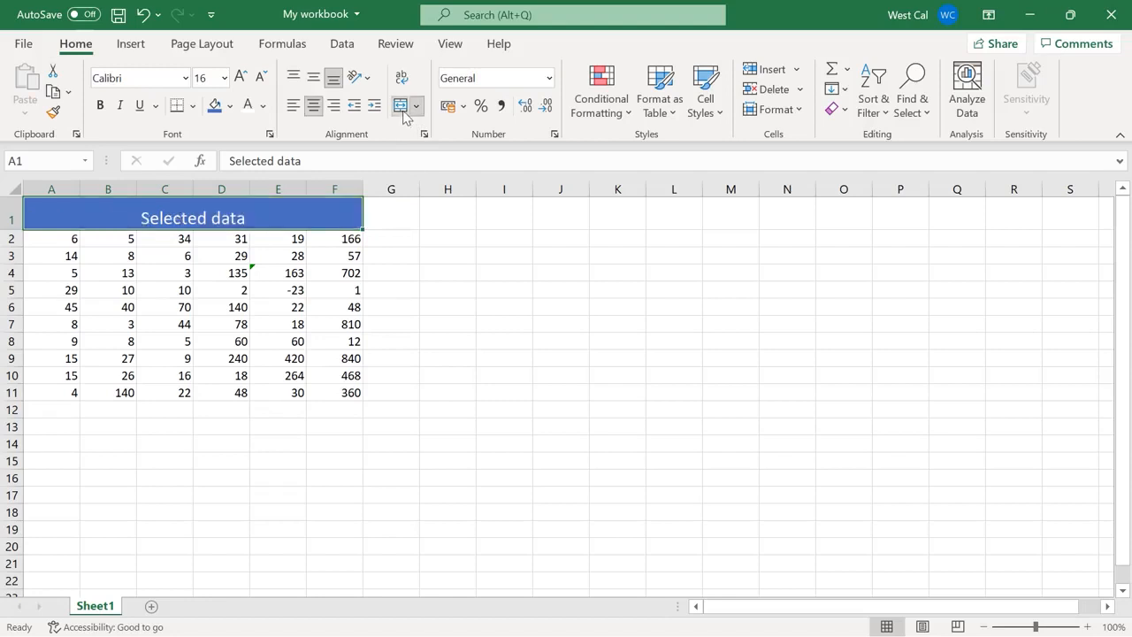
click(417, 107)
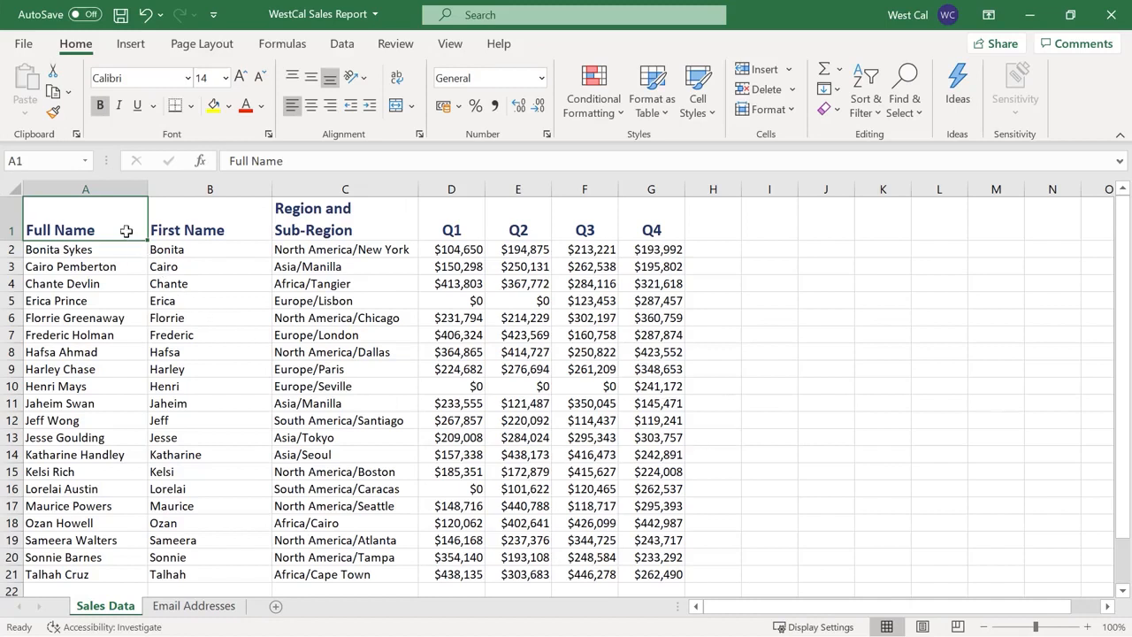
Name the header row A1:G1 'Headers' using the Name Box
shift+click(648, 229)
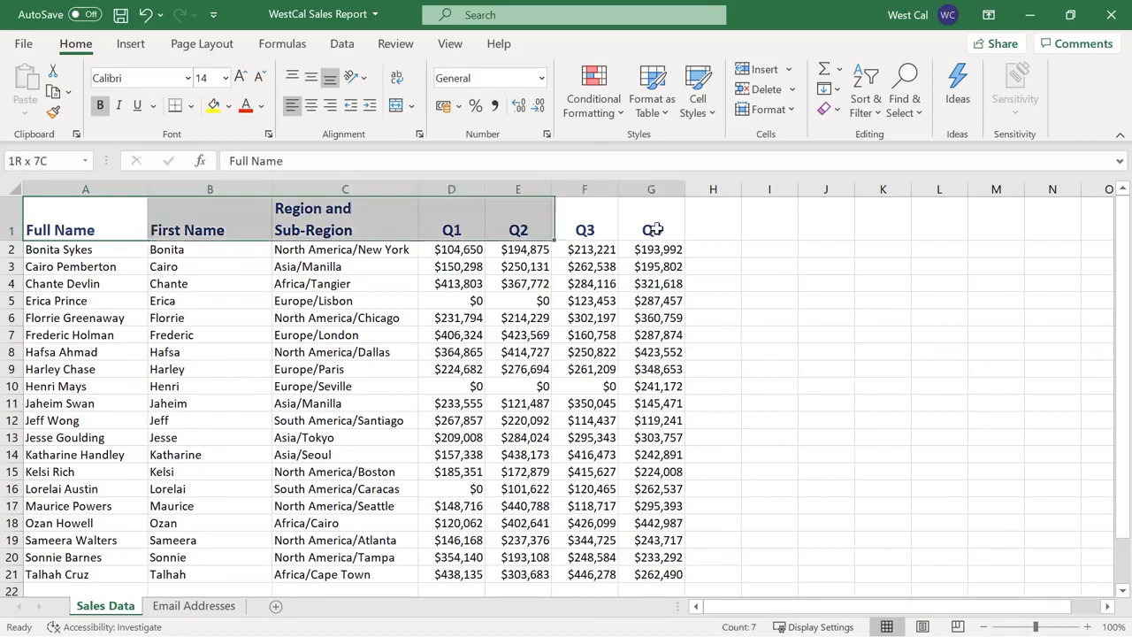
click(54, 163)
key(BackSpace)
text(Headers)
key(Return)
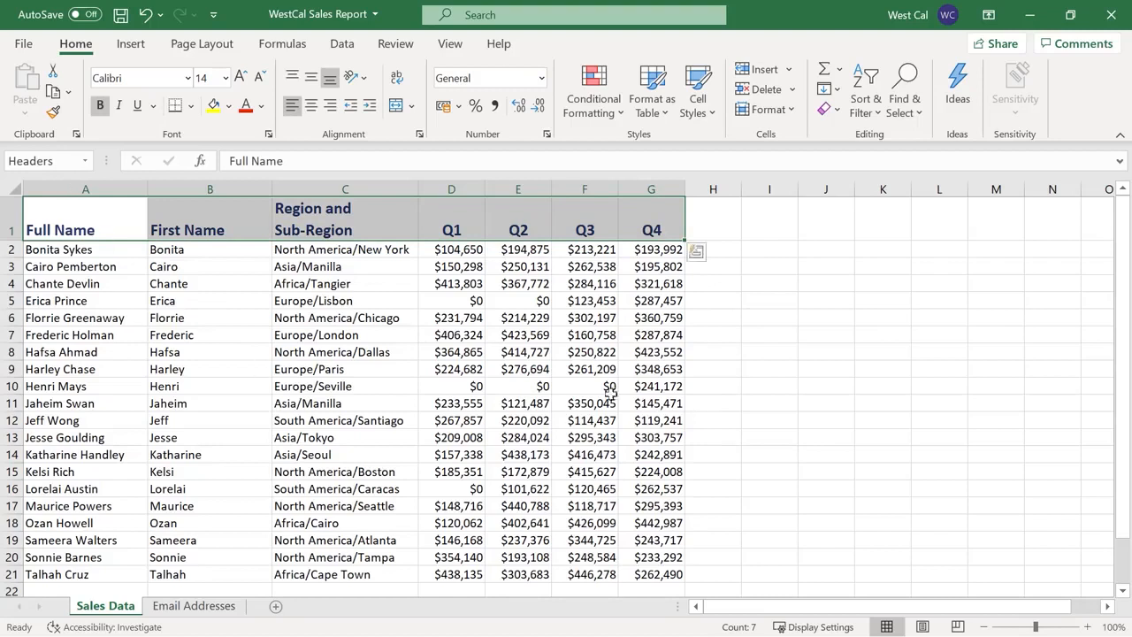
Pick Headers from the Name Box list to confirm it selects A1:G1
click(793, 351)
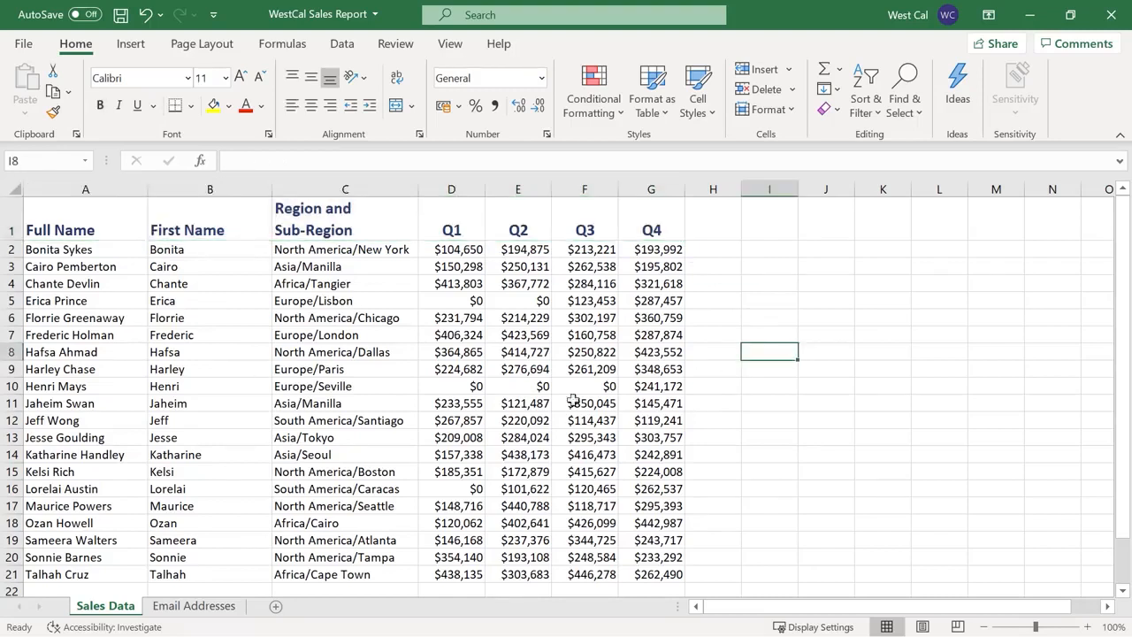
click(85, 160)
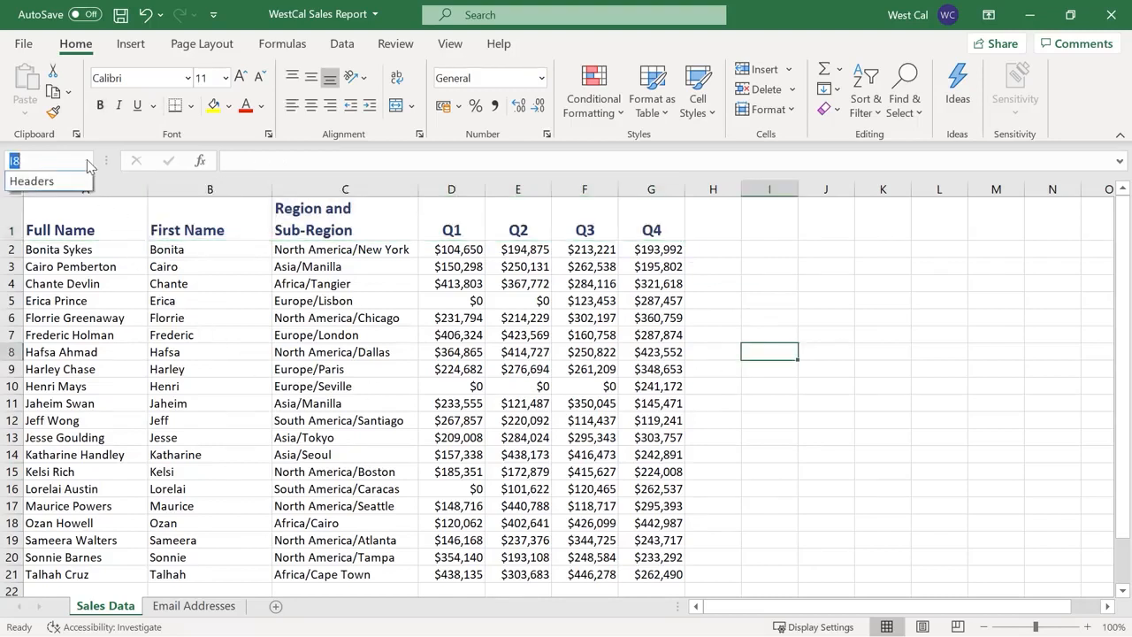
click(85, 181)
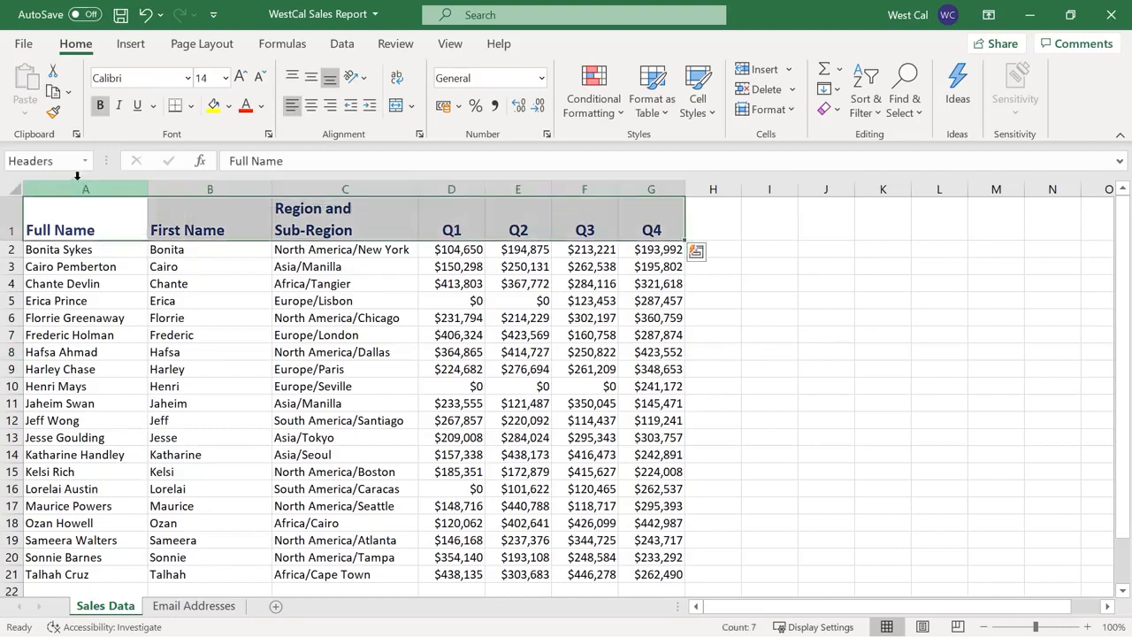
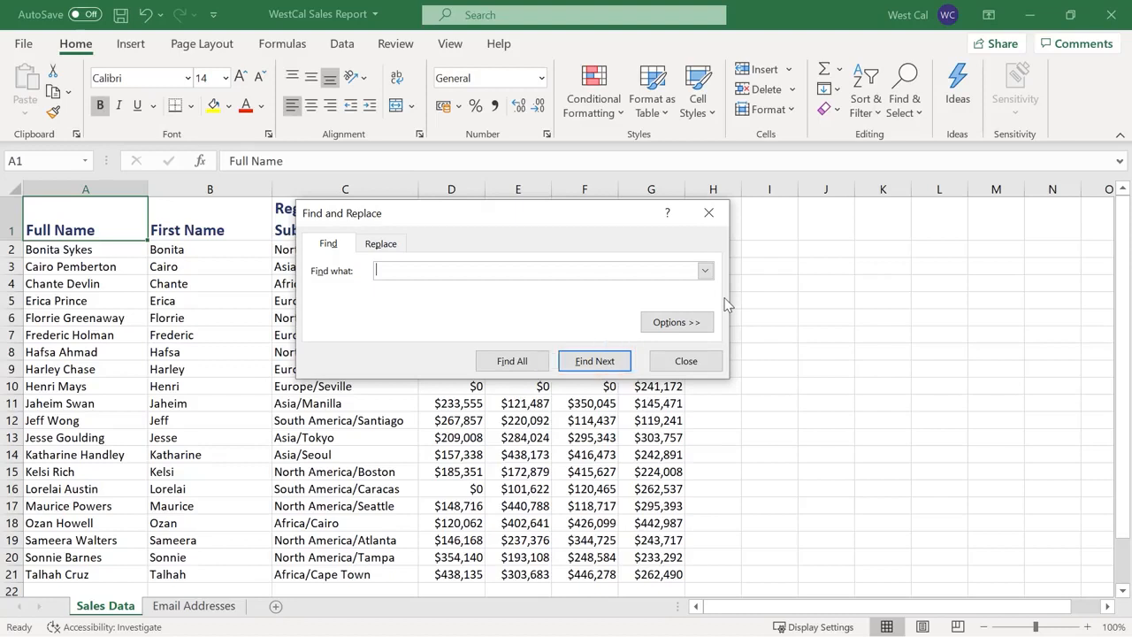
Expand the Find and Replace options and move to the Replace tab, searching the Sheet by rows in formulas
click(678, 322)
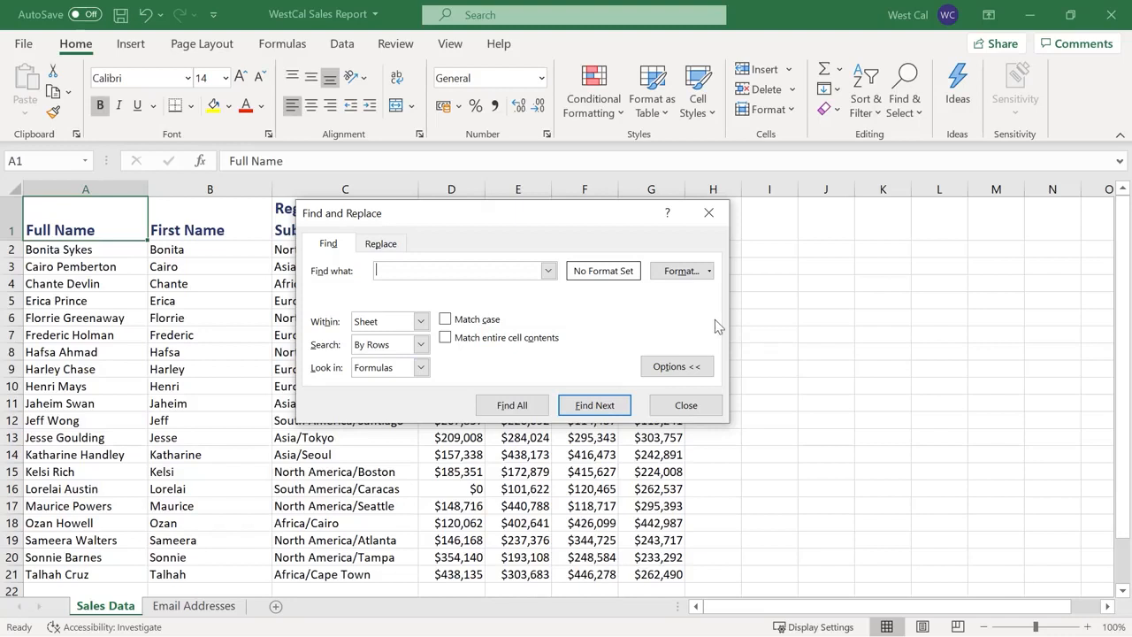
click(710, 271)
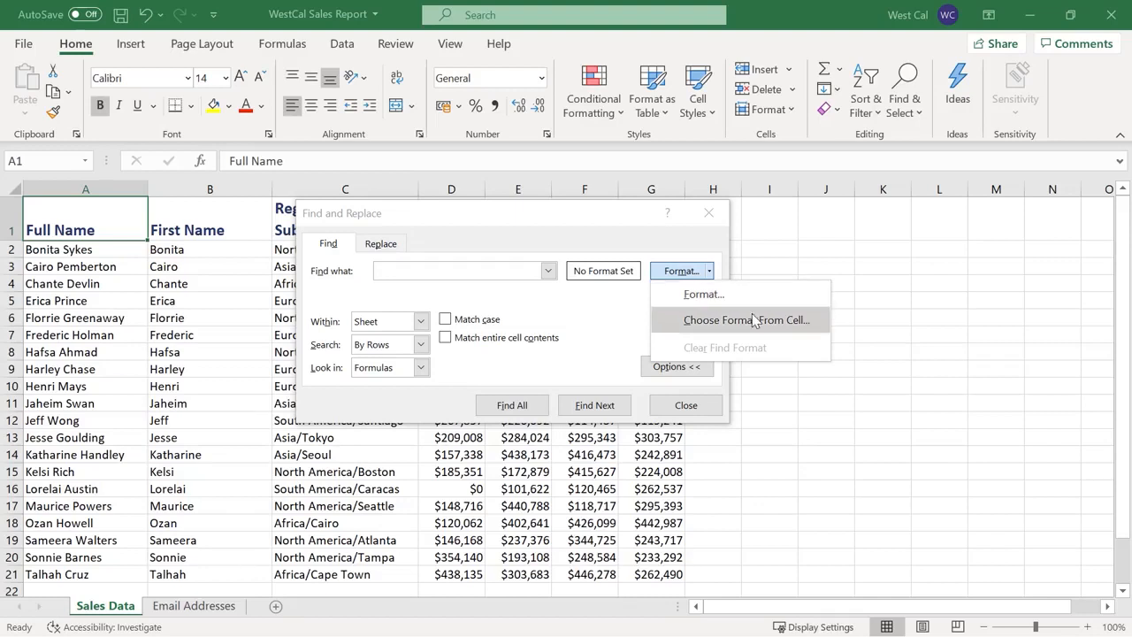
click(718, 276)
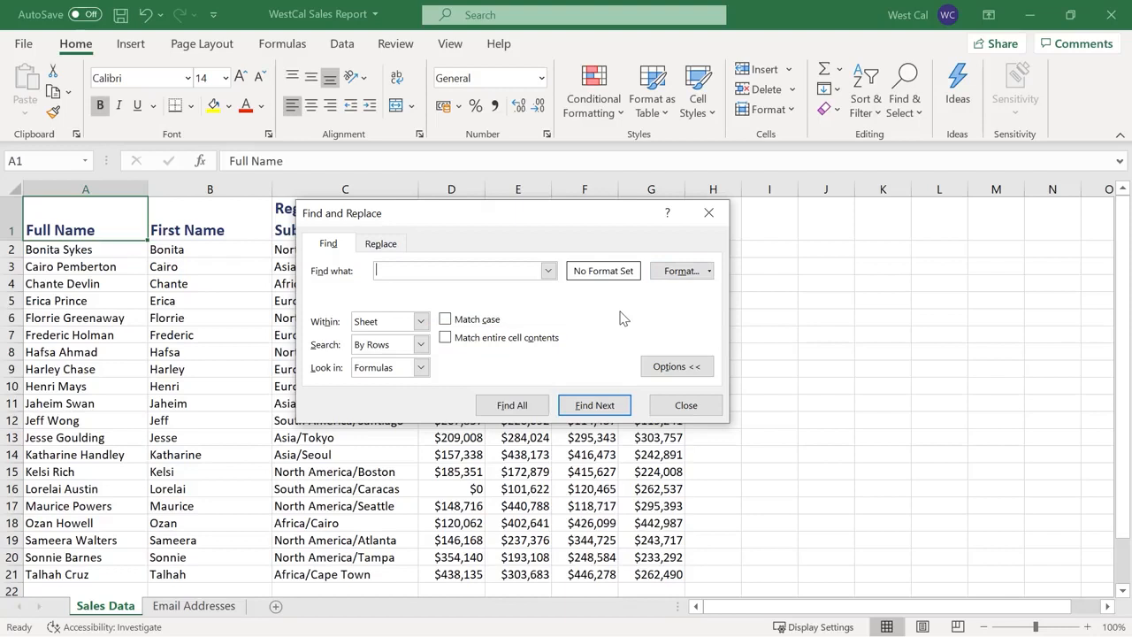
click(384, 247)
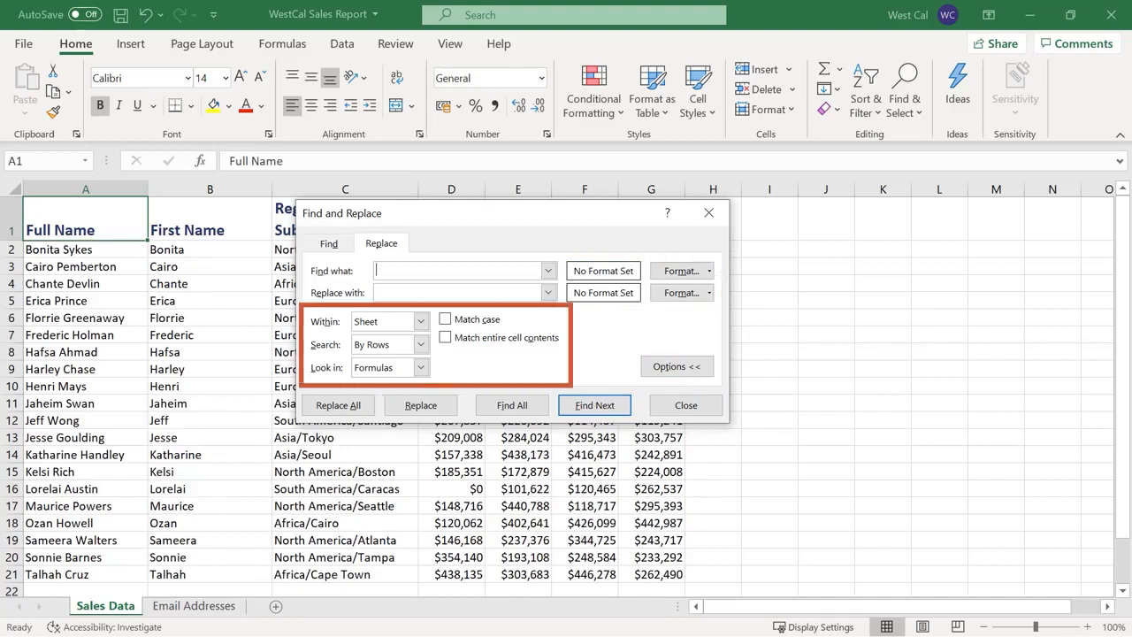
Find 'name' with replacement 'title', list all matches, then replace both
text(name)
click(511, 292)
text(title)
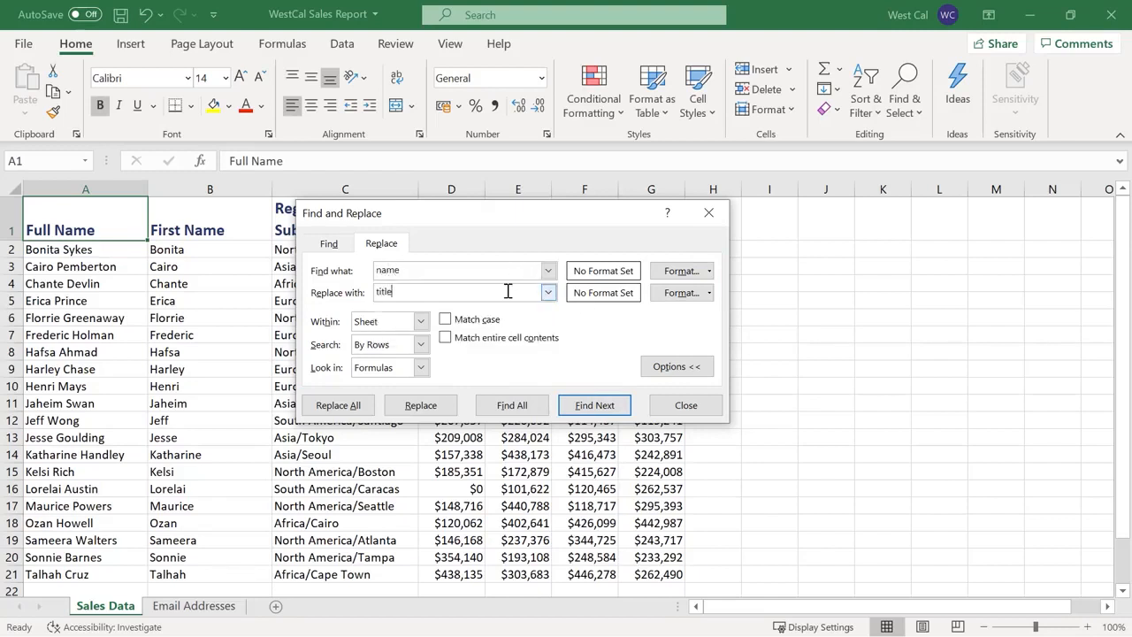
click(536, 407)
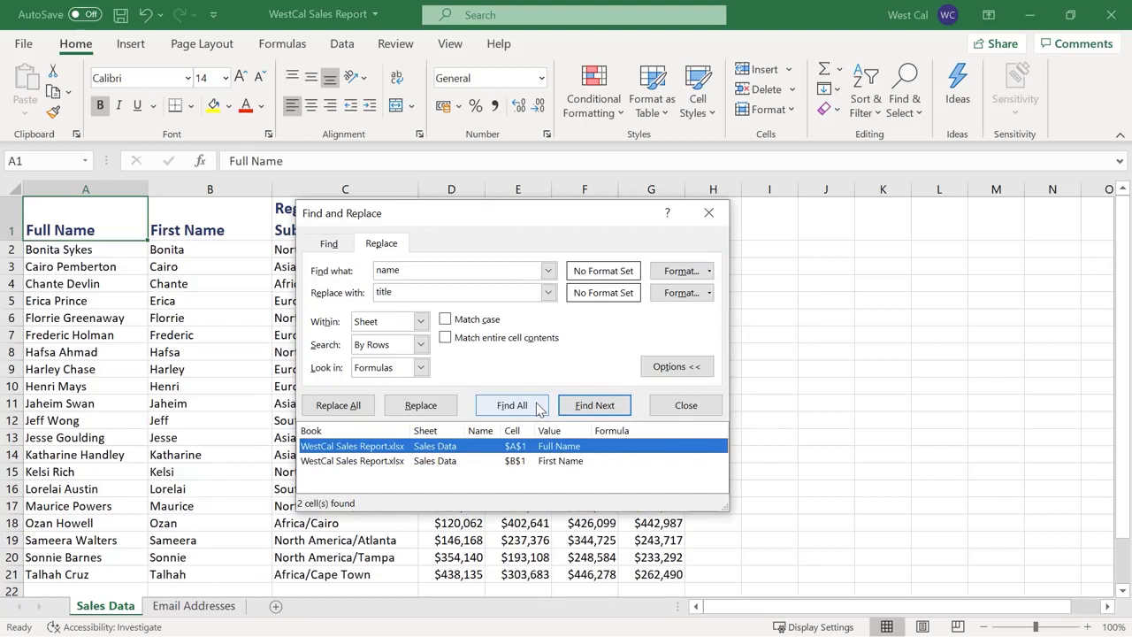
click(360, 406)
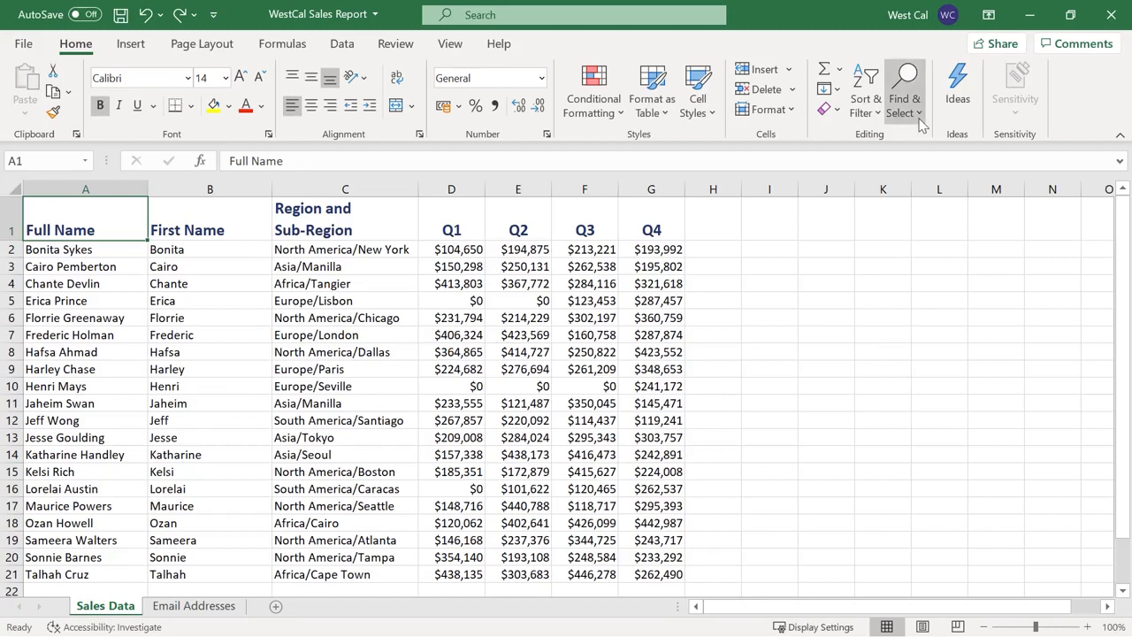
click(920, 113)
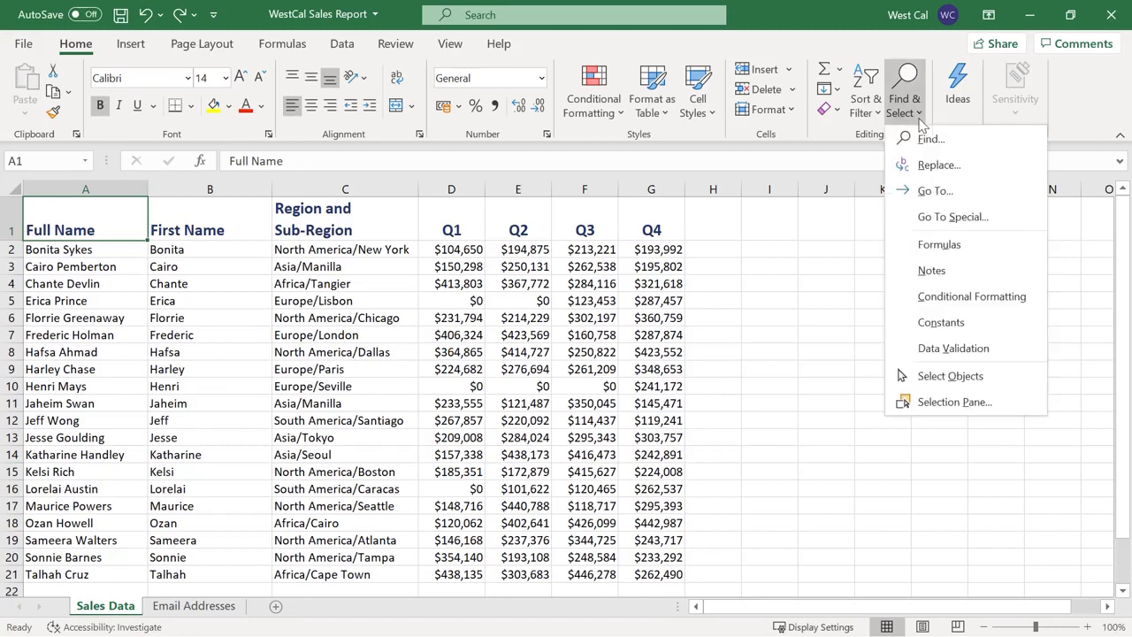
click(990, 193)
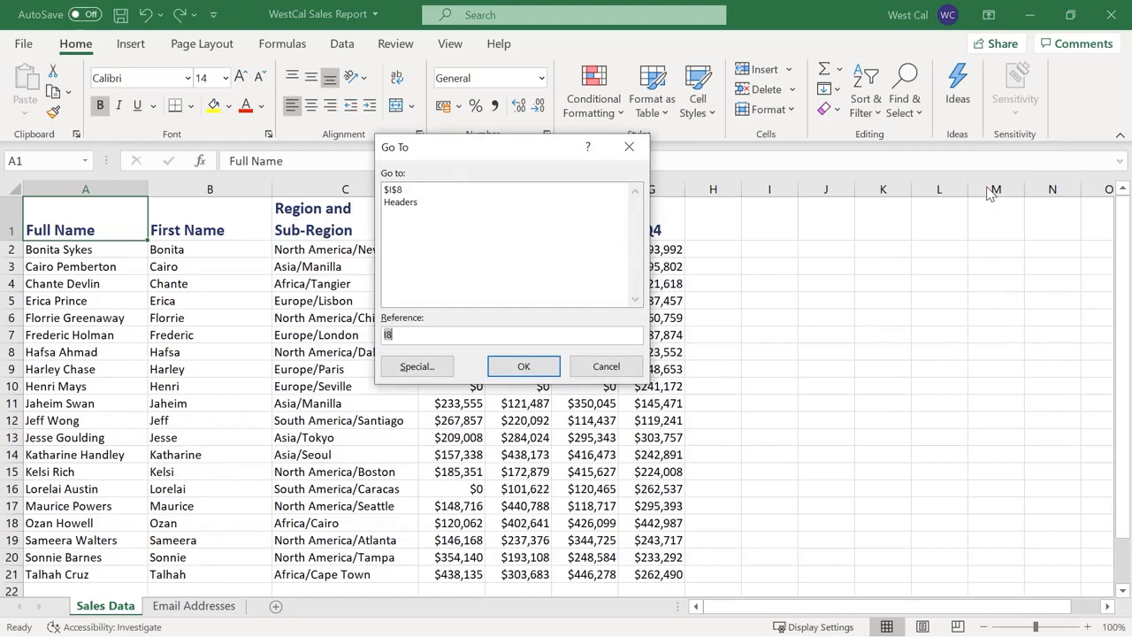
click(488, 207)
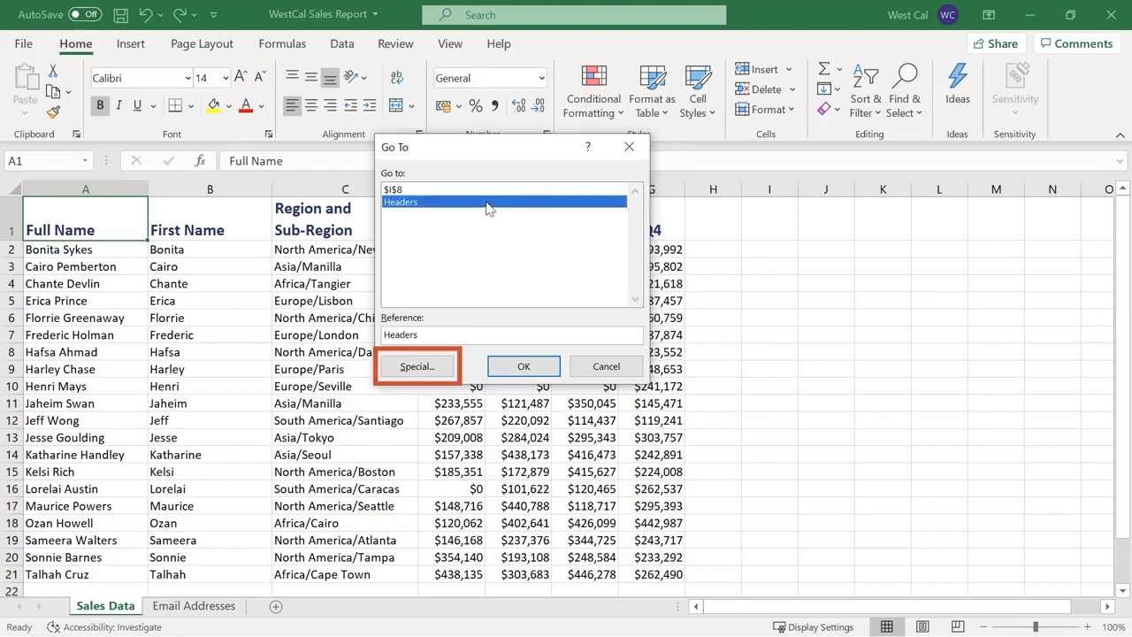
click(448, 368)
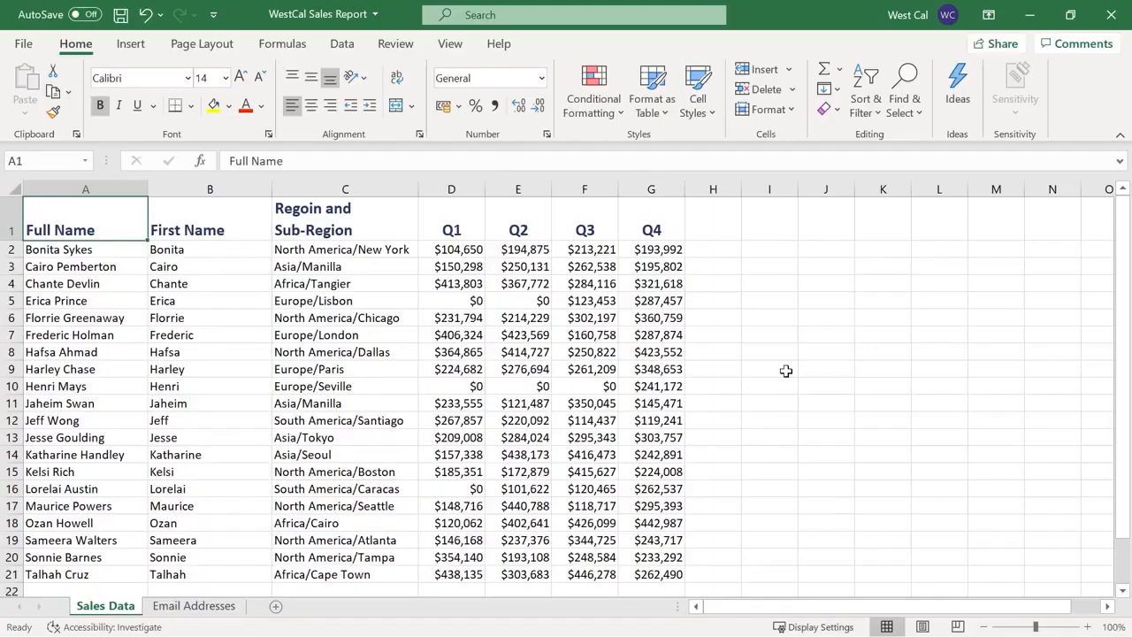
Run Spelling from the Review tab, keeping English (United States) as the dictionary language
click(409, 51)
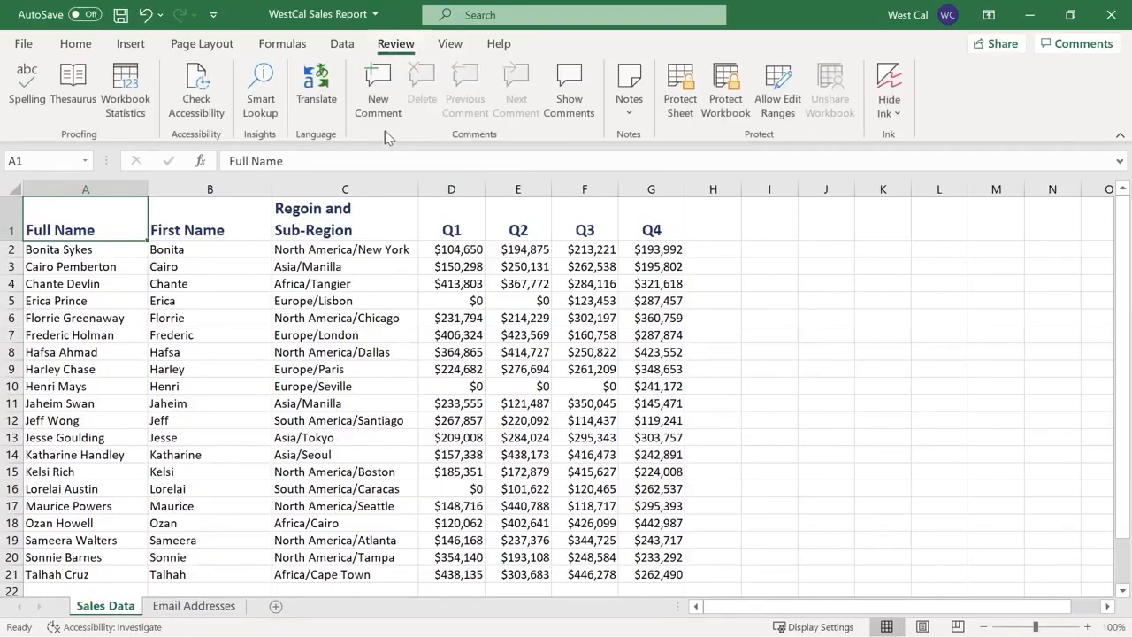
click(29, 121)
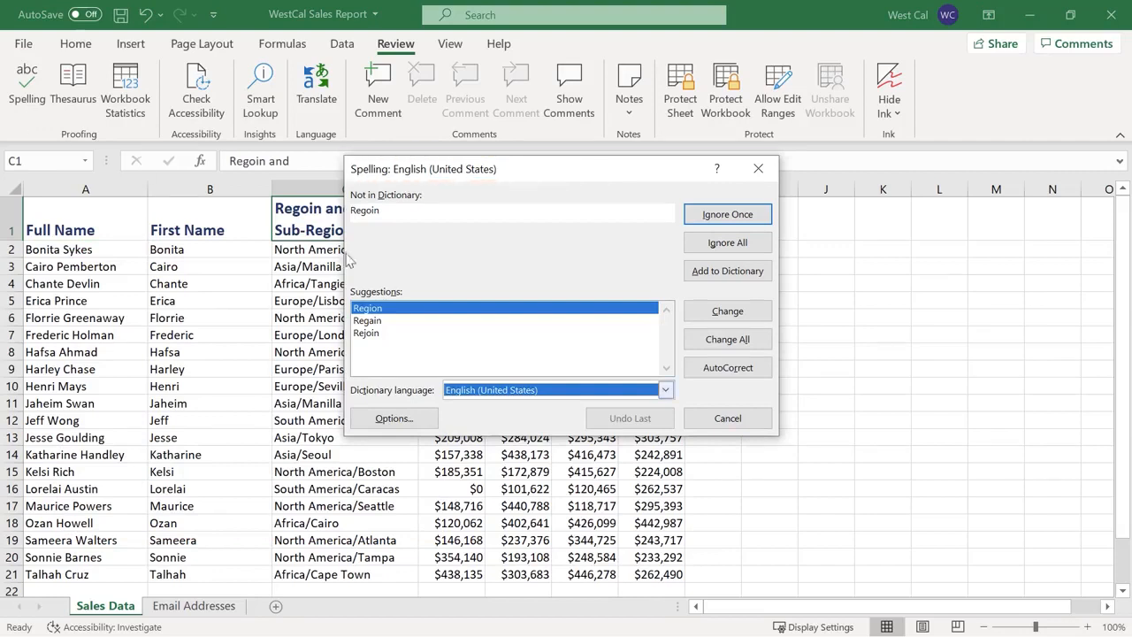
click(666, 391)
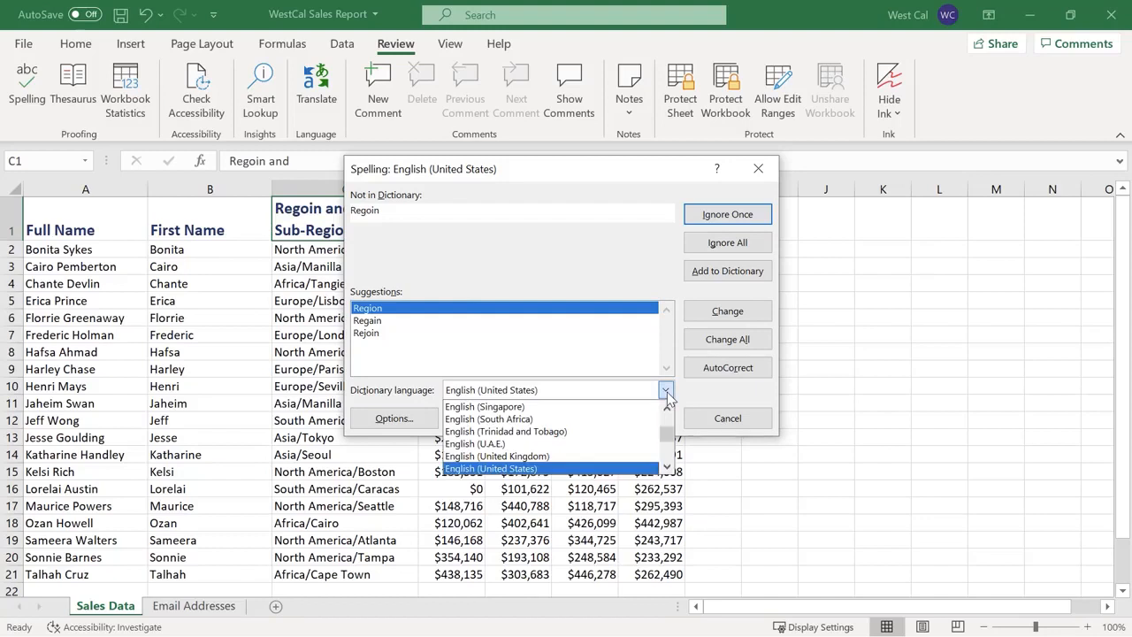
click(667, 398)
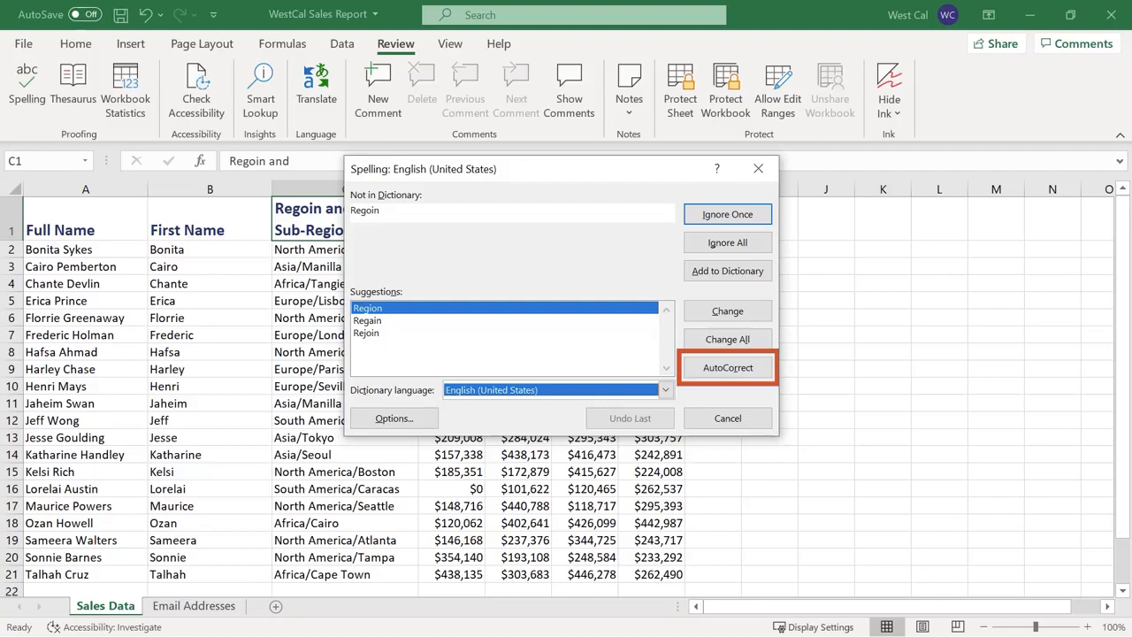
View the spelling options, then cancel them and the spell check, leaving 'Regoin' uncorrected
click(433, 421)
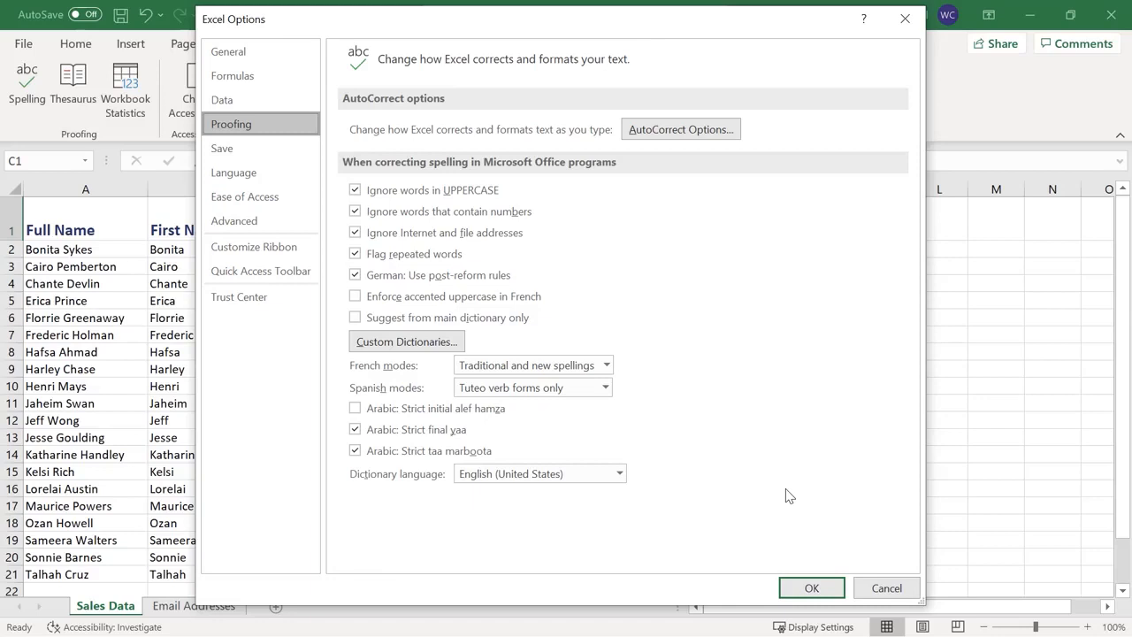
click(884, 589)
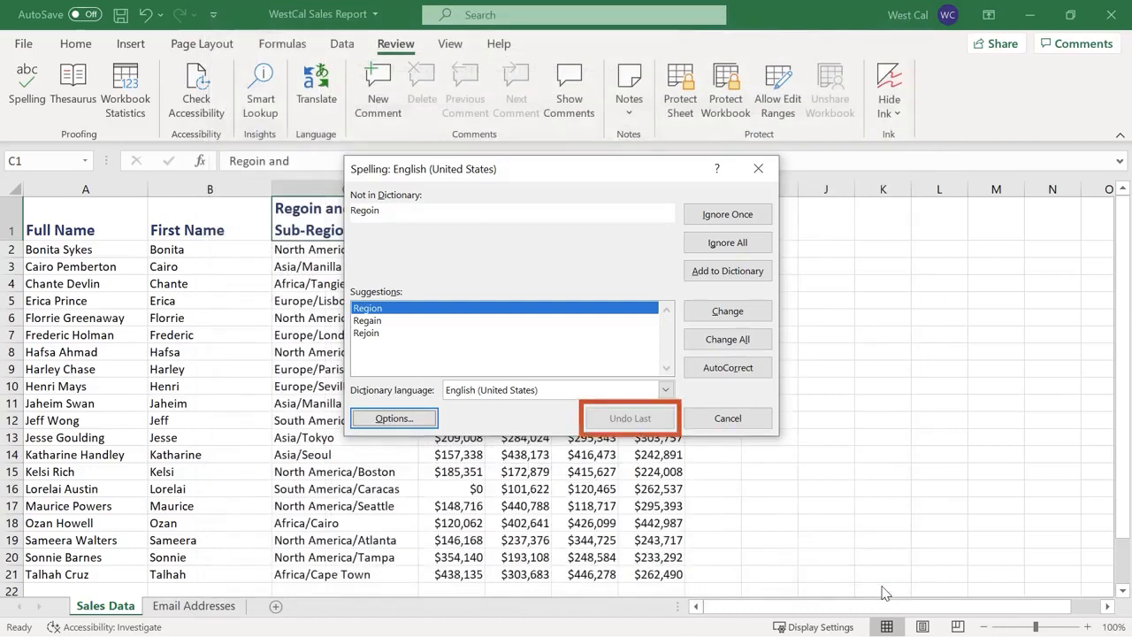
click(724, 419)
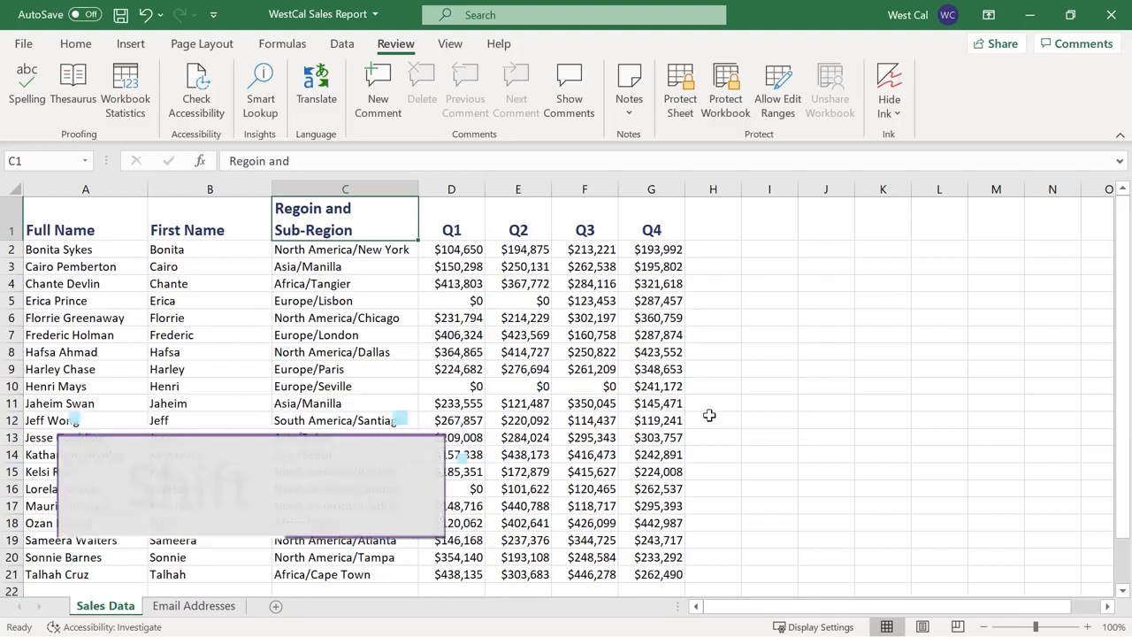
Group all workbook sheets using Select All Sheets on the Sales Data tab
shift+click(201, 607)
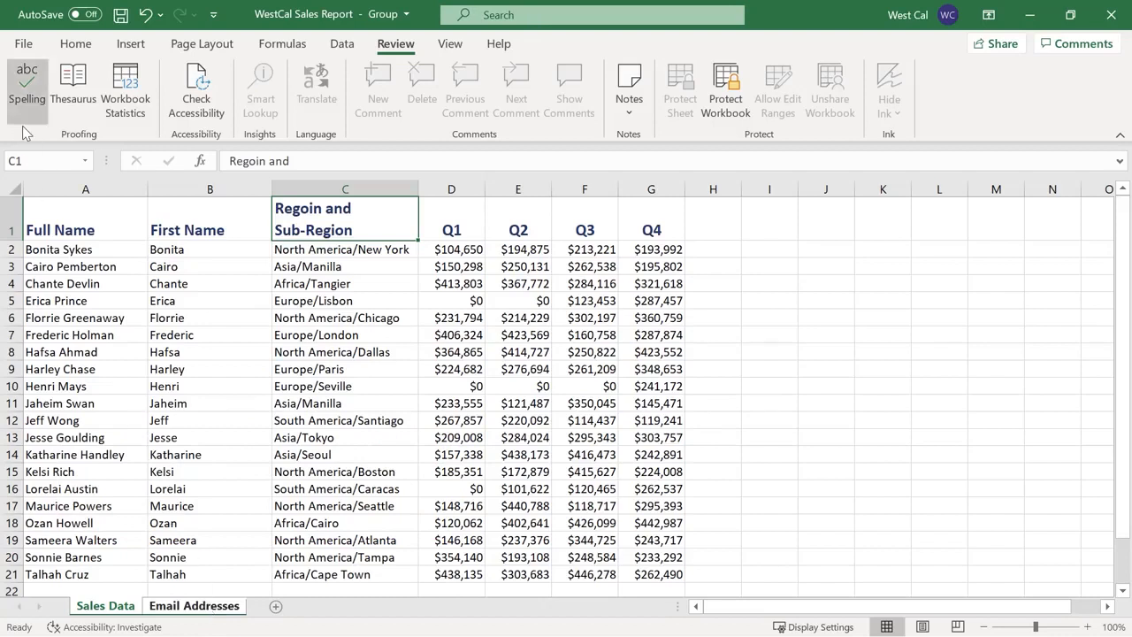
click(190, 608)
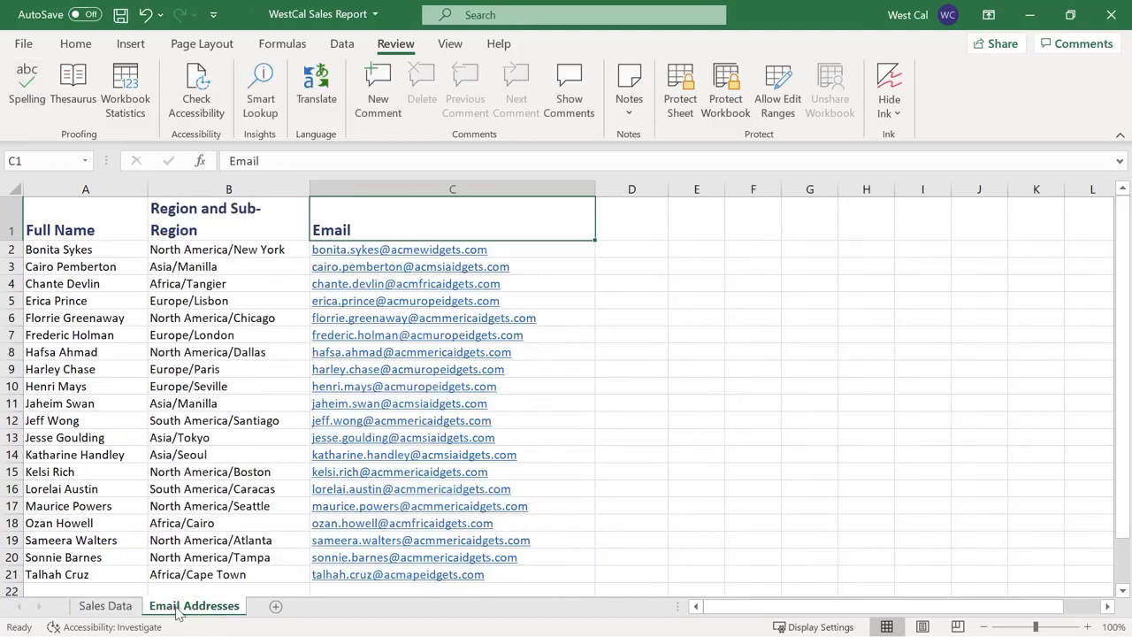
click(117, 609)
right_click(121, 610)
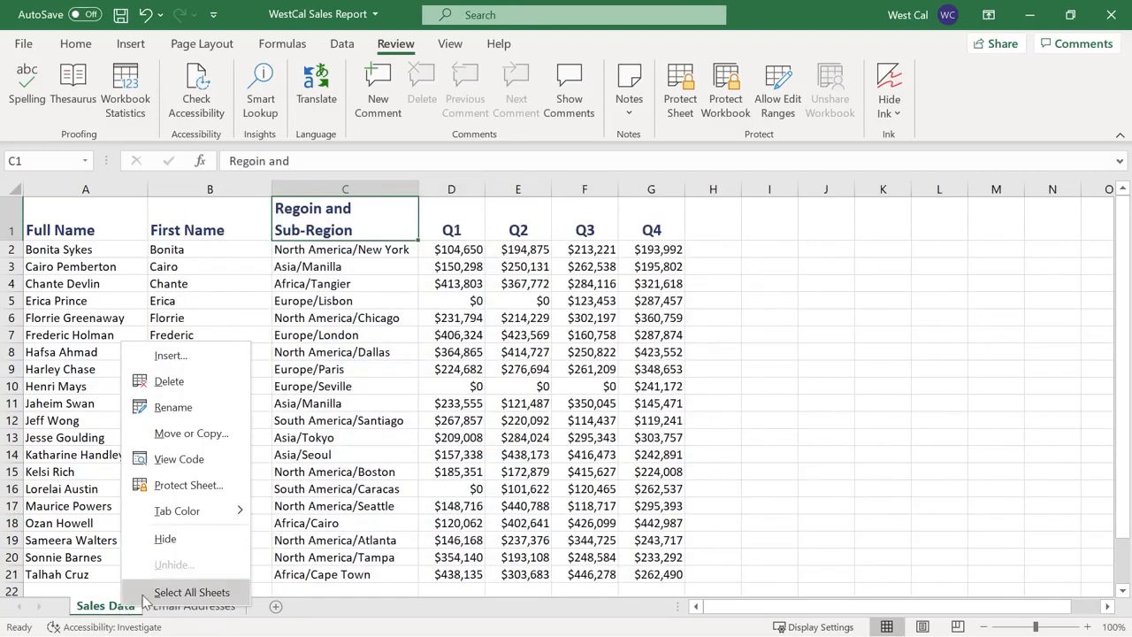
click(143, 593)
Spell-check both grouped sheets, changing 'Regoin' to 'Region', and dismiss the completion message
click(33, 114)
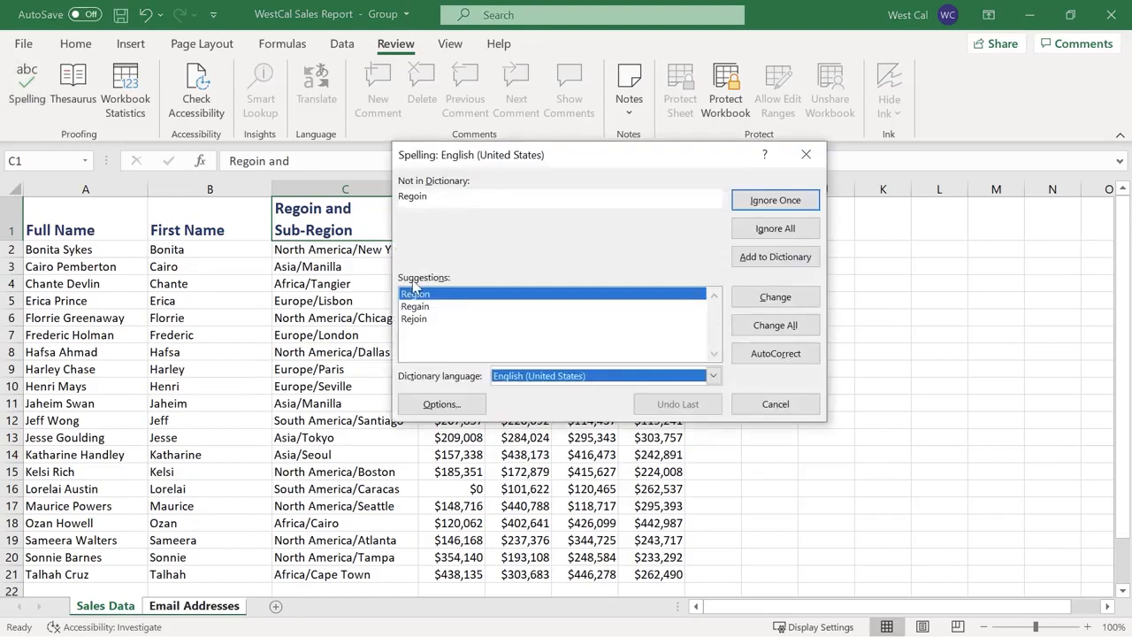
click(794, 299)
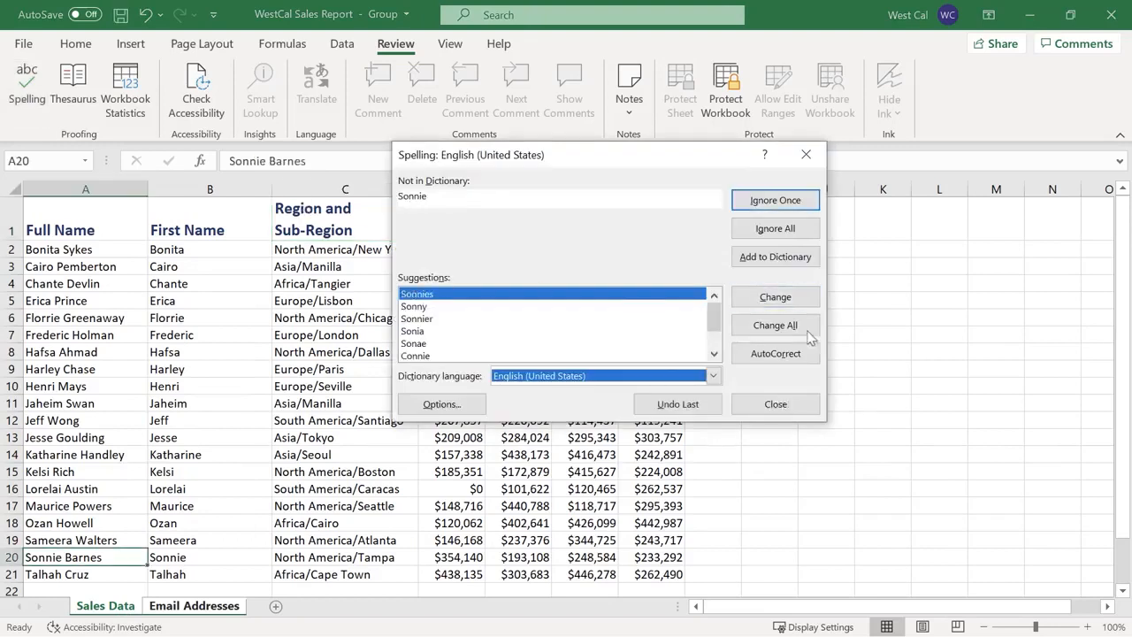
click(776, 405)
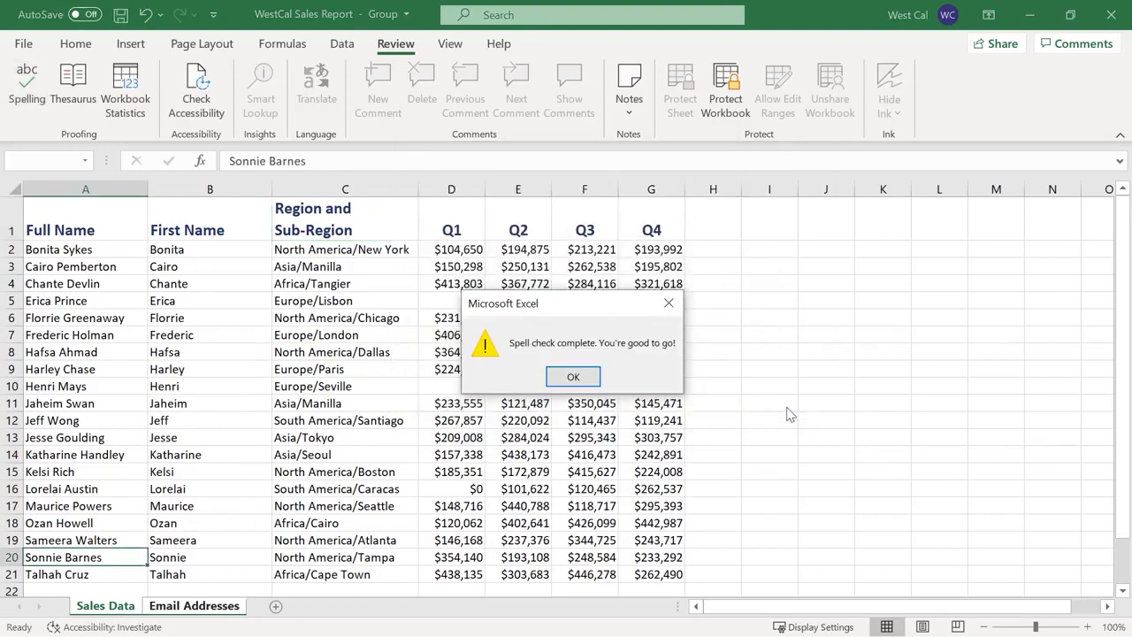
key(Return)
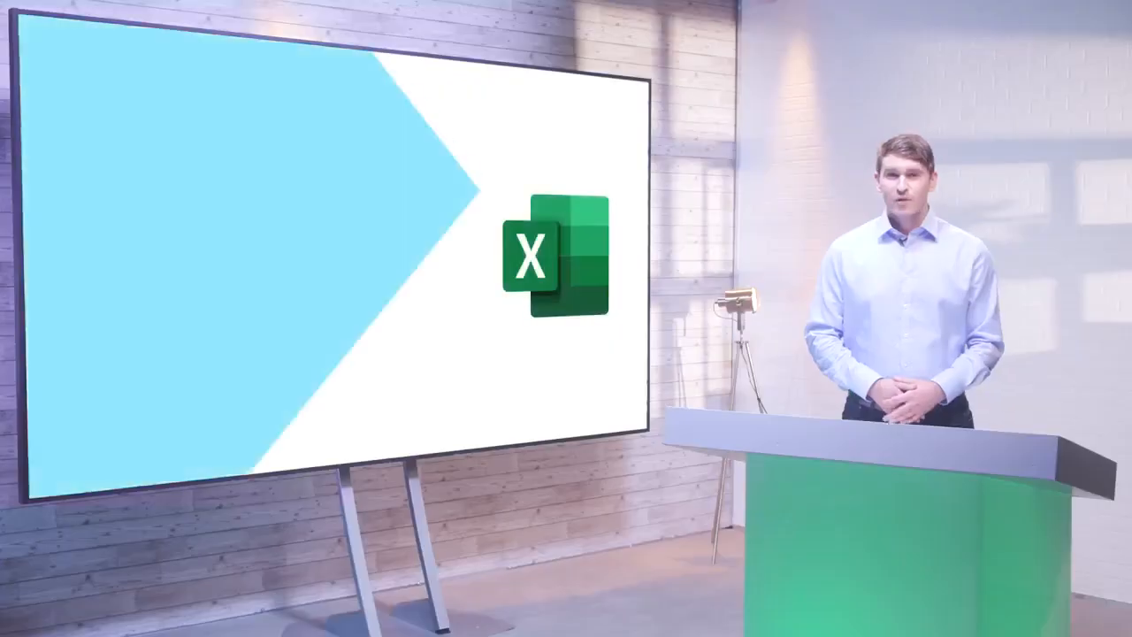
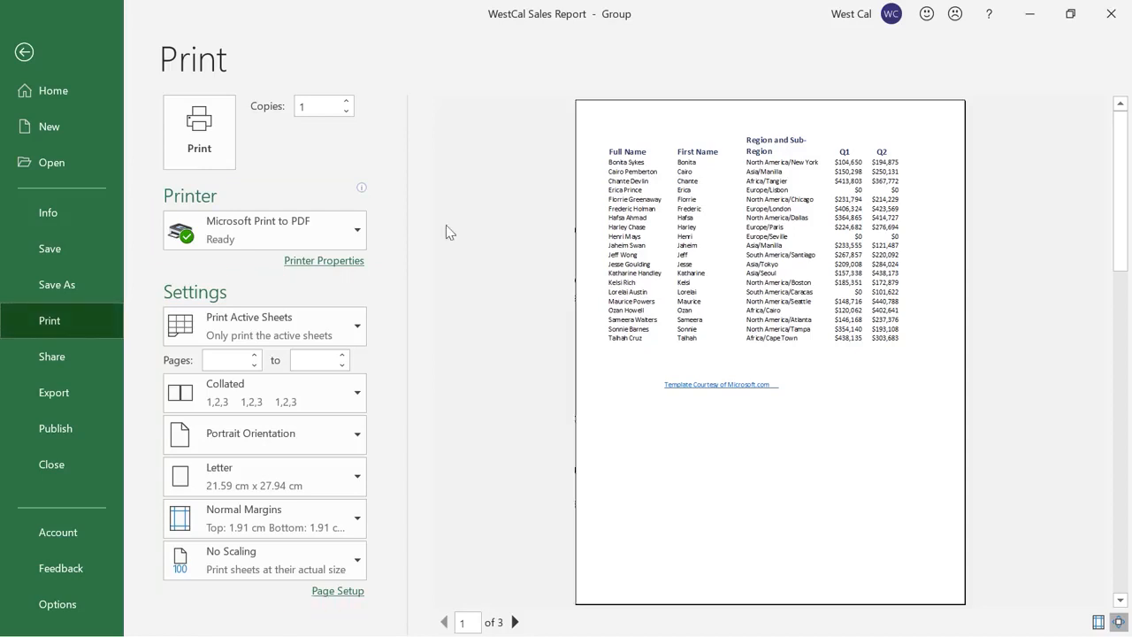
Review the Print Active Sheets choices and Page Setup (Portrait, 100%, Letter) without changing anything
click(358, 330)
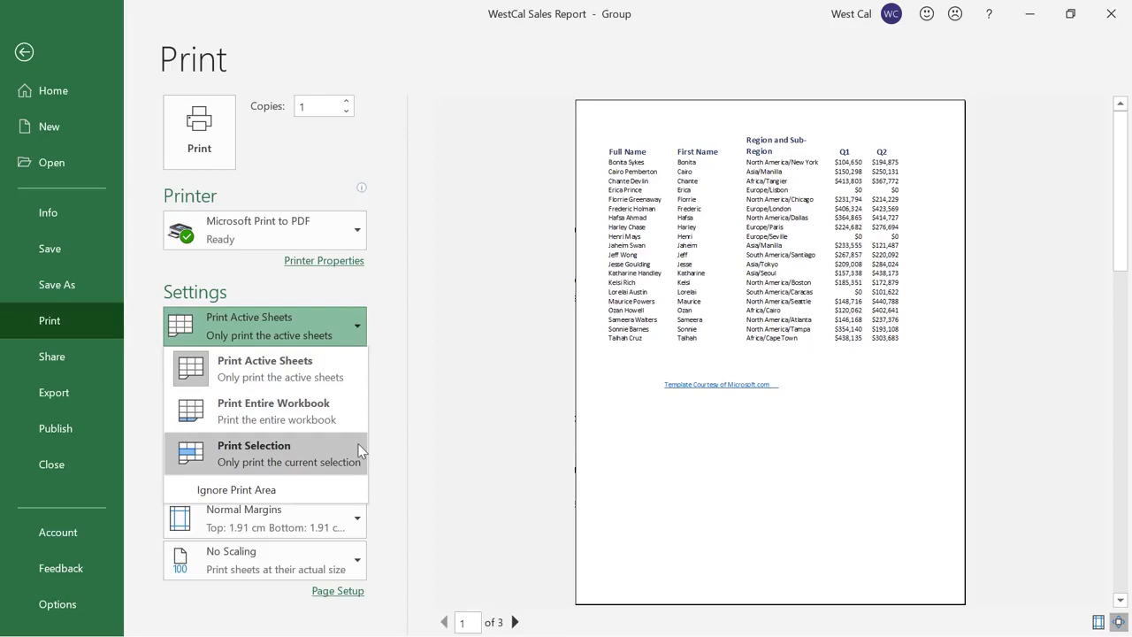
click(382, 345)
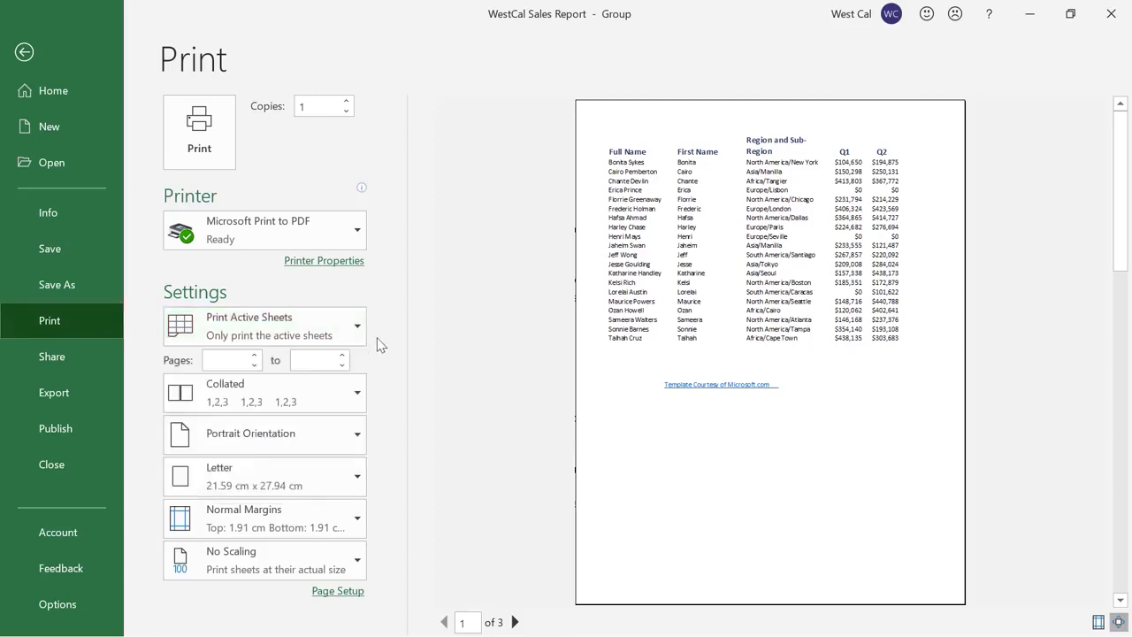
click(337, 592)
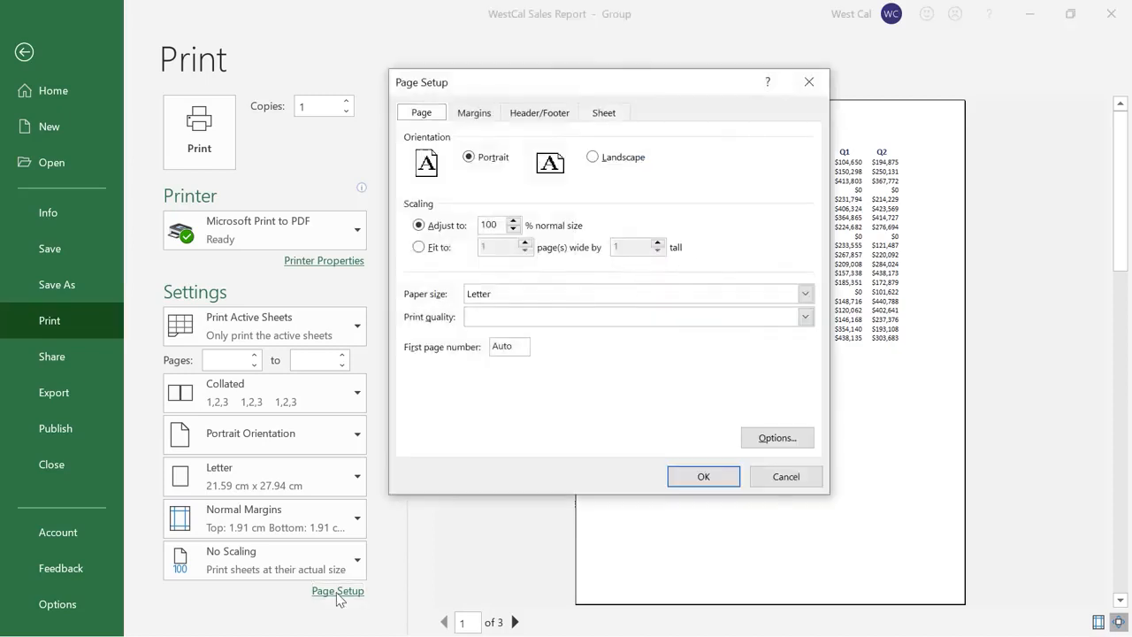
click(703, 476)
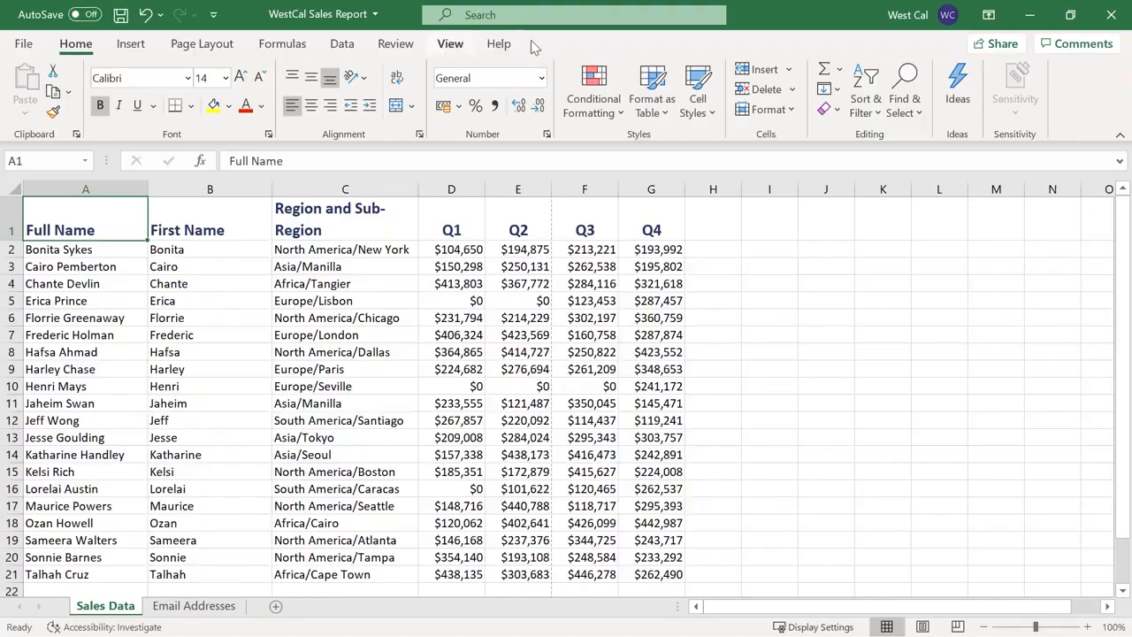
click(451, 51)
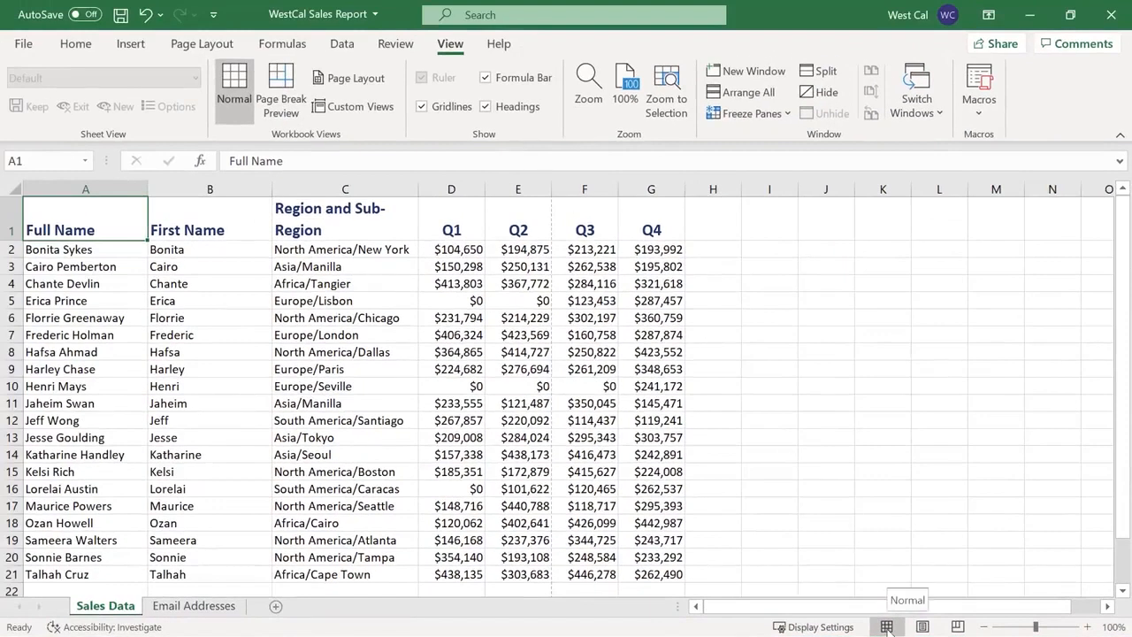
click(922, 626)
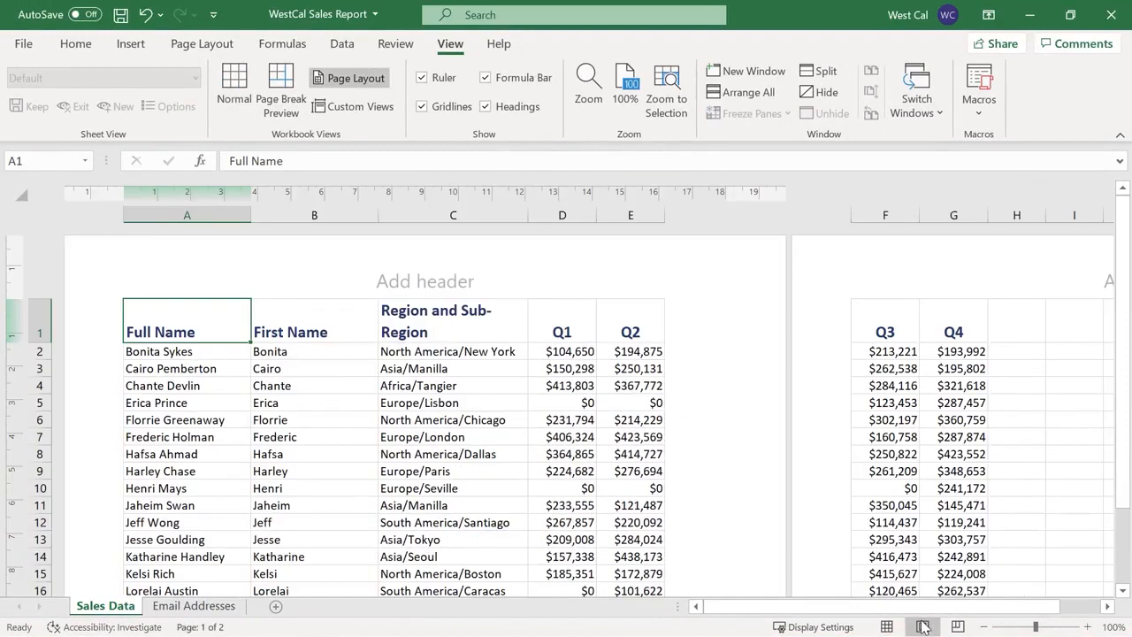
click(958, 626)
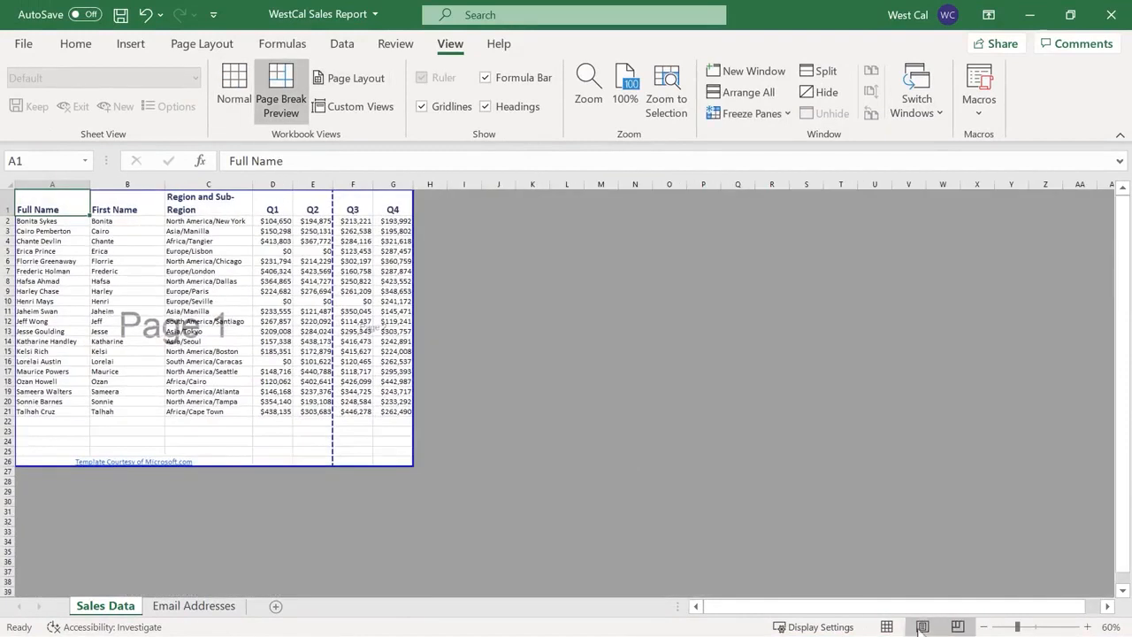
click(887, 626)
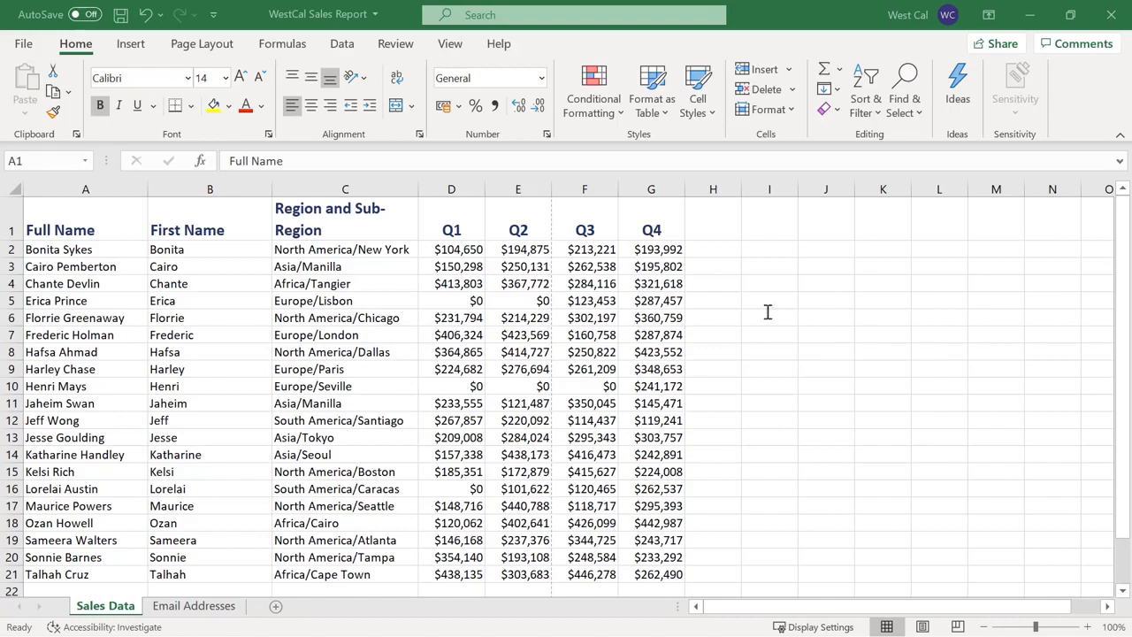
Set the preset header to WestCal Sales Report and the preset footer to Page 1
click(198, 50)
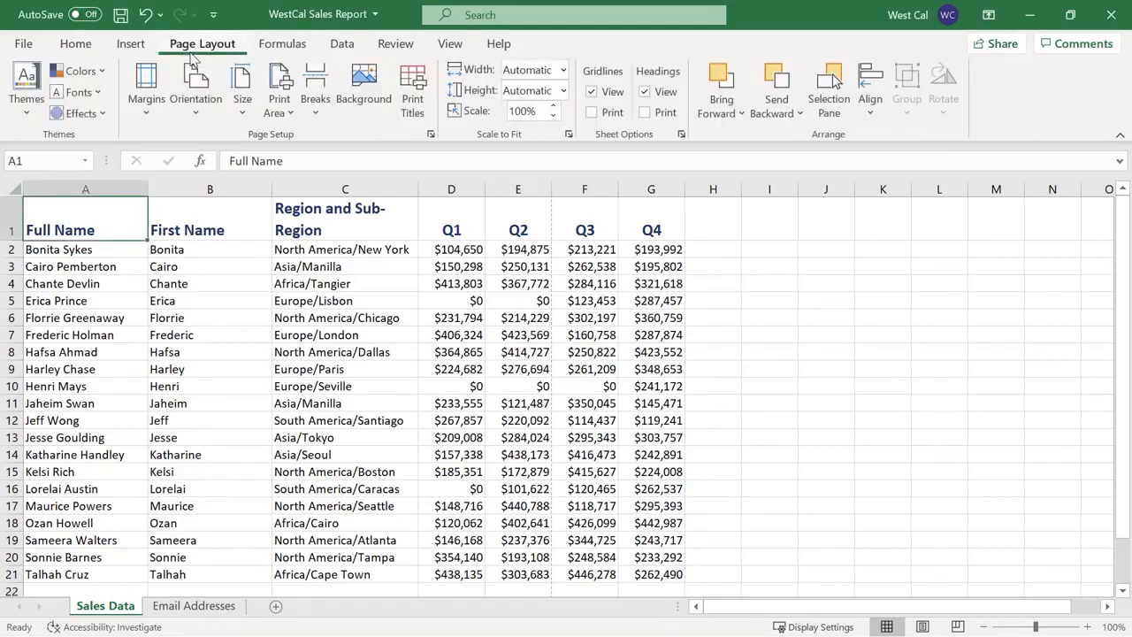
click(431, 135)
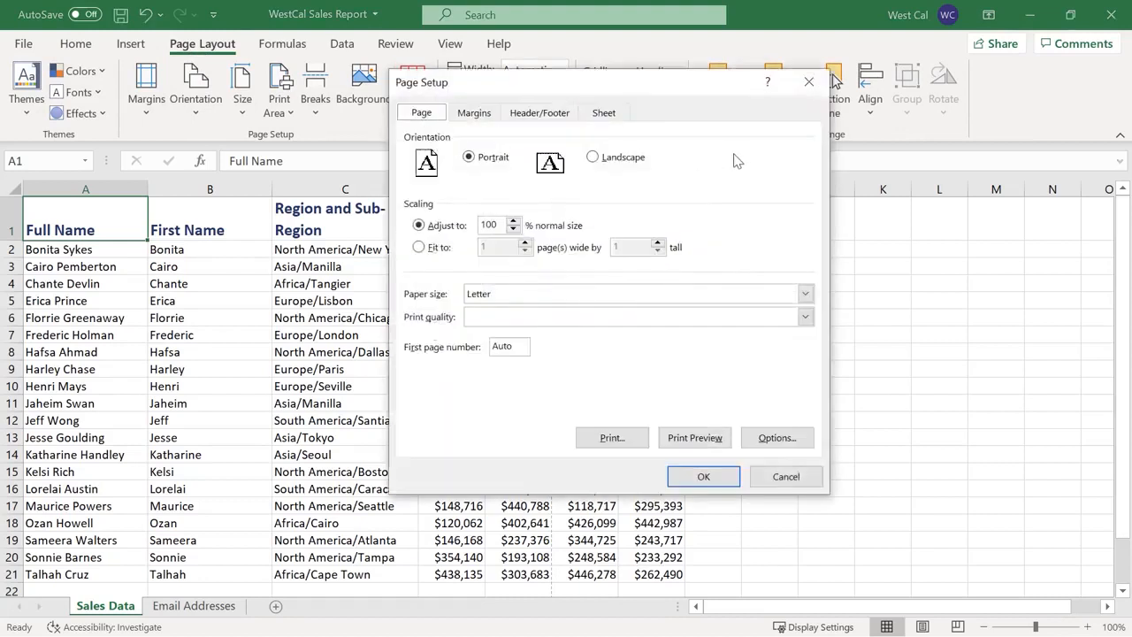
click(561, 119)
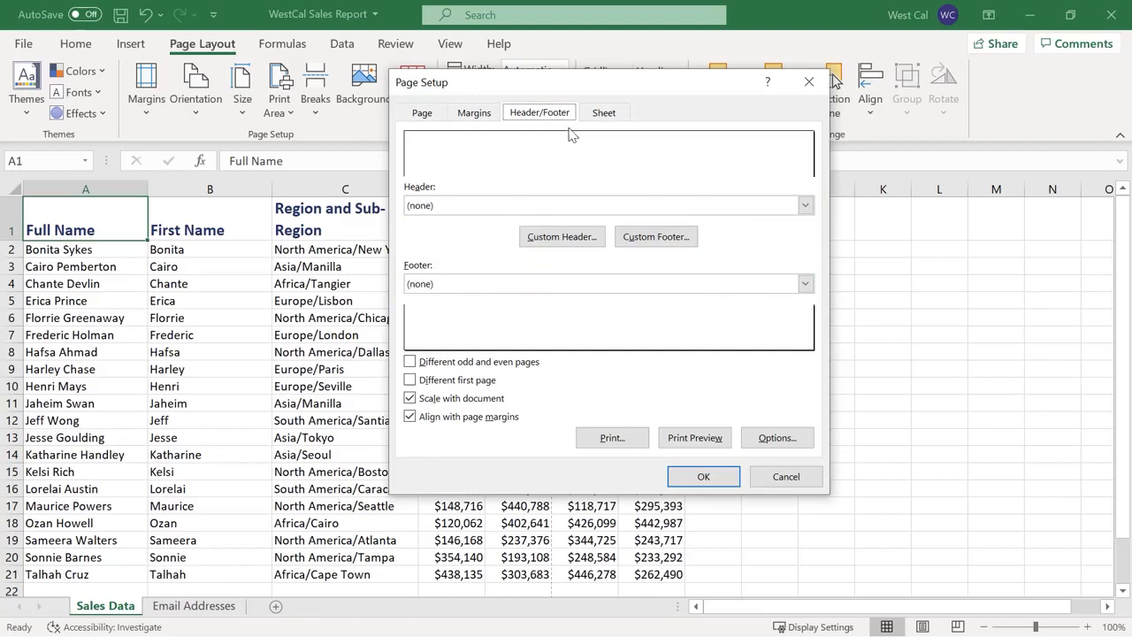
click(805, 205)
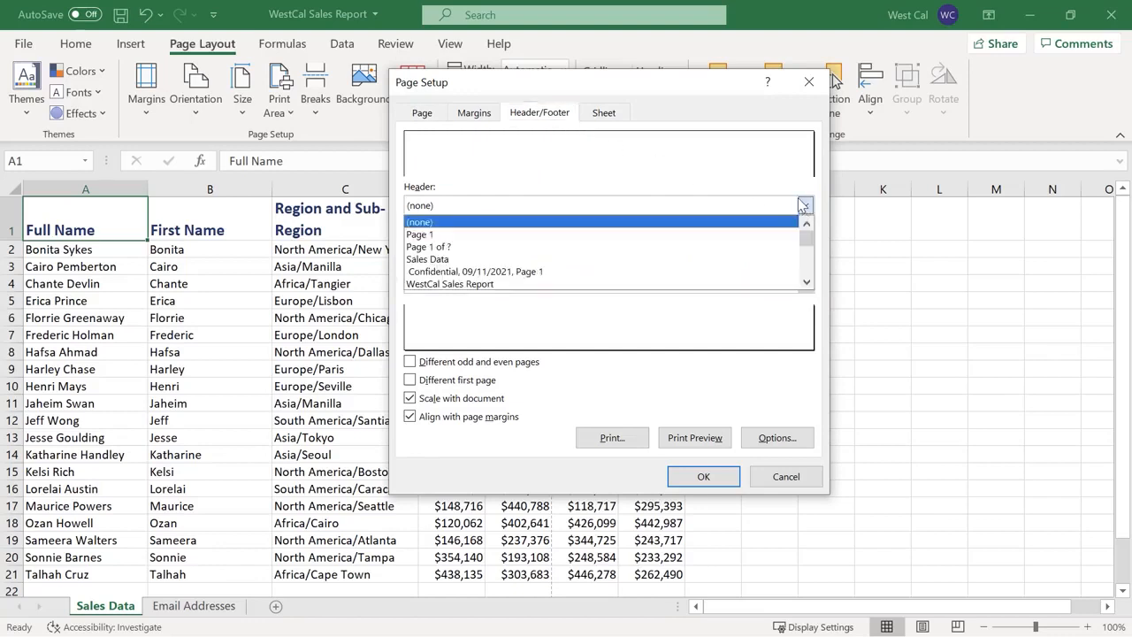
click(694, 282)
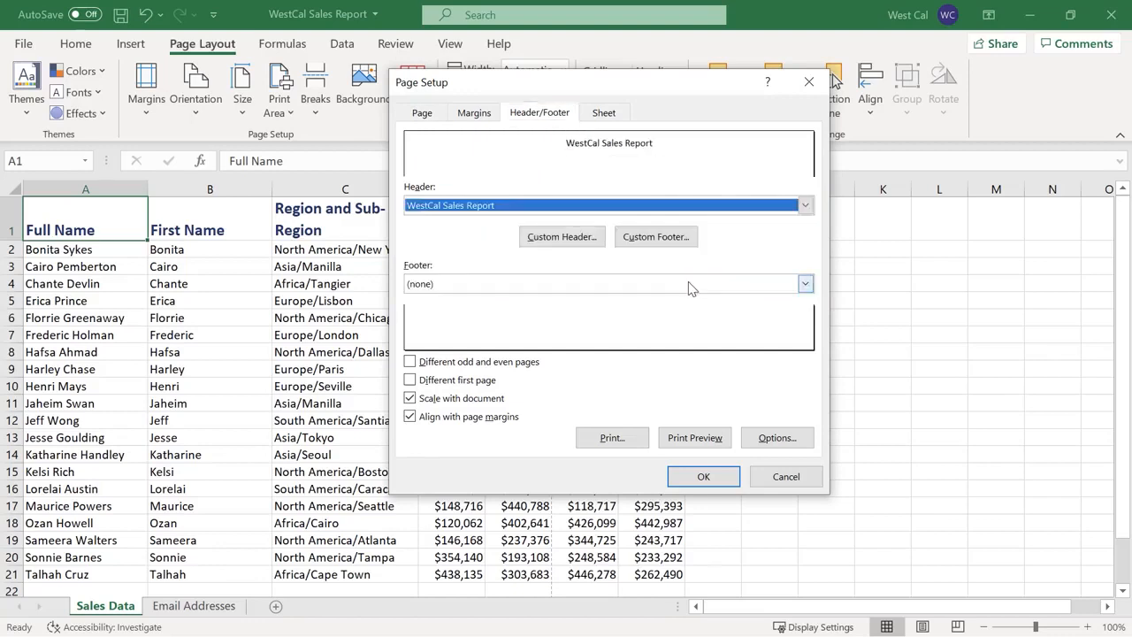
click(805, 284)
click(771, 314)
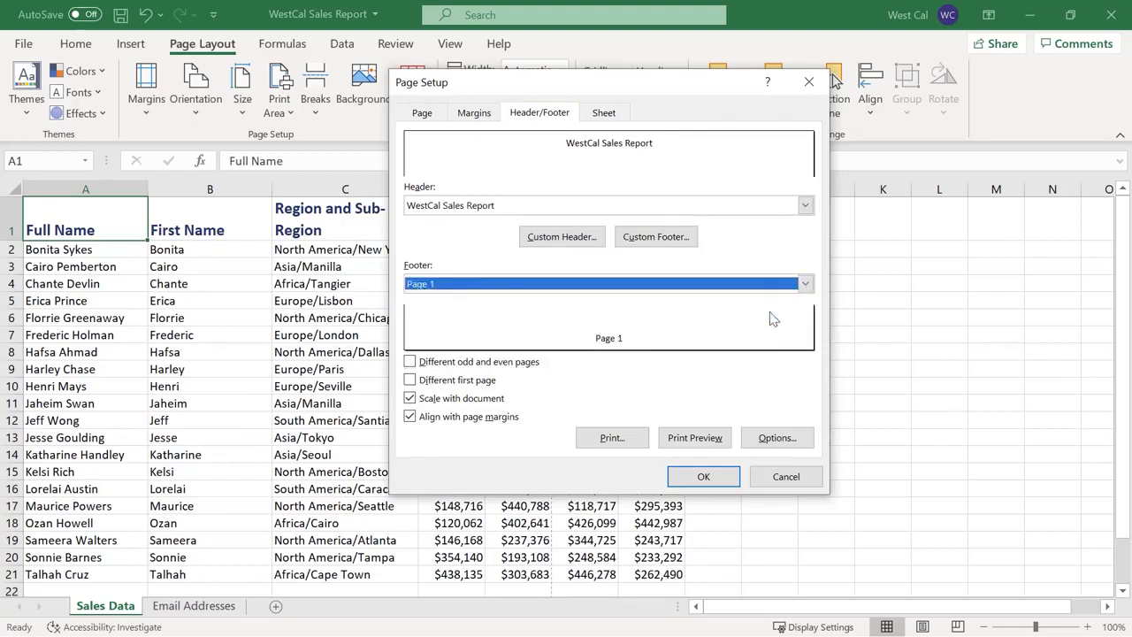
click(706, 478)
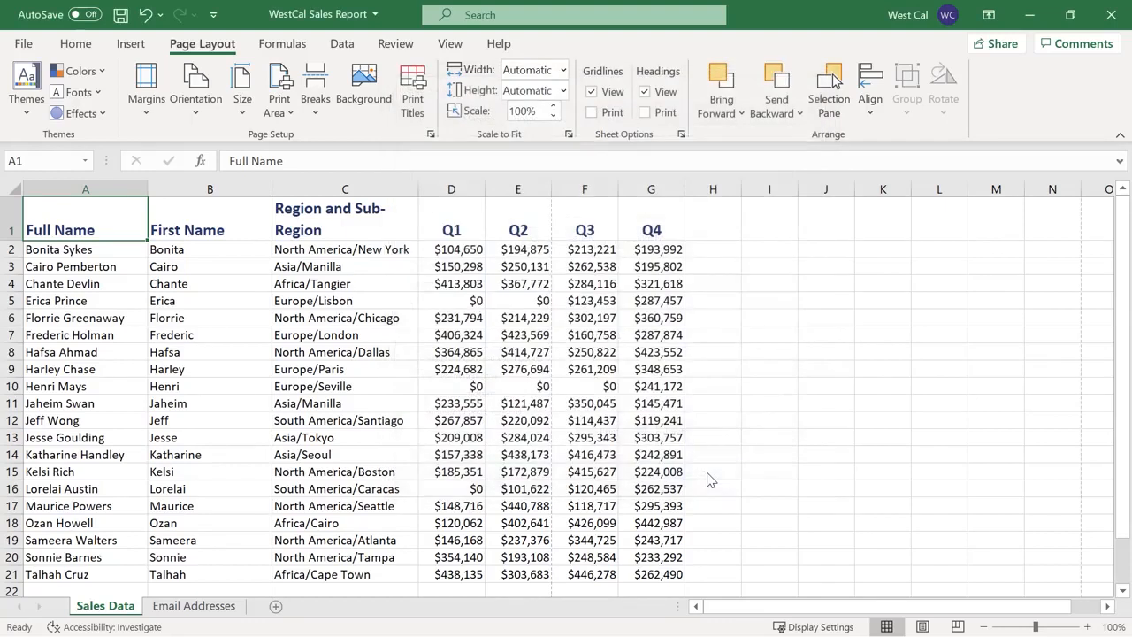
Inspect the custom header editor, check the header in Page Layout view, then return to Normal view
click(430, 134)
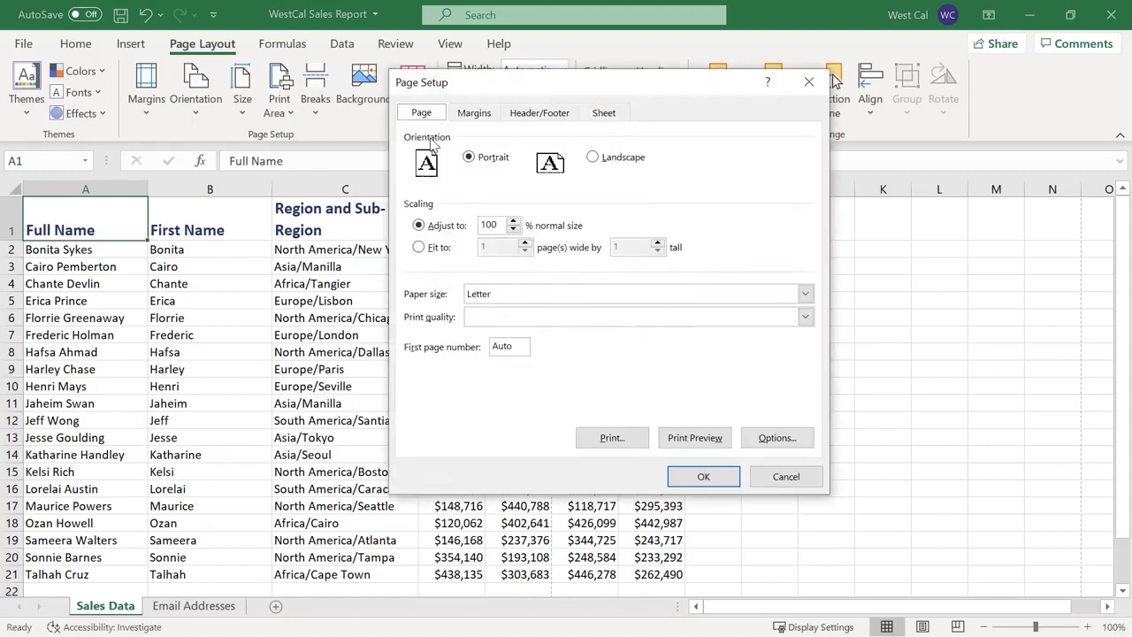
click(536, 115)
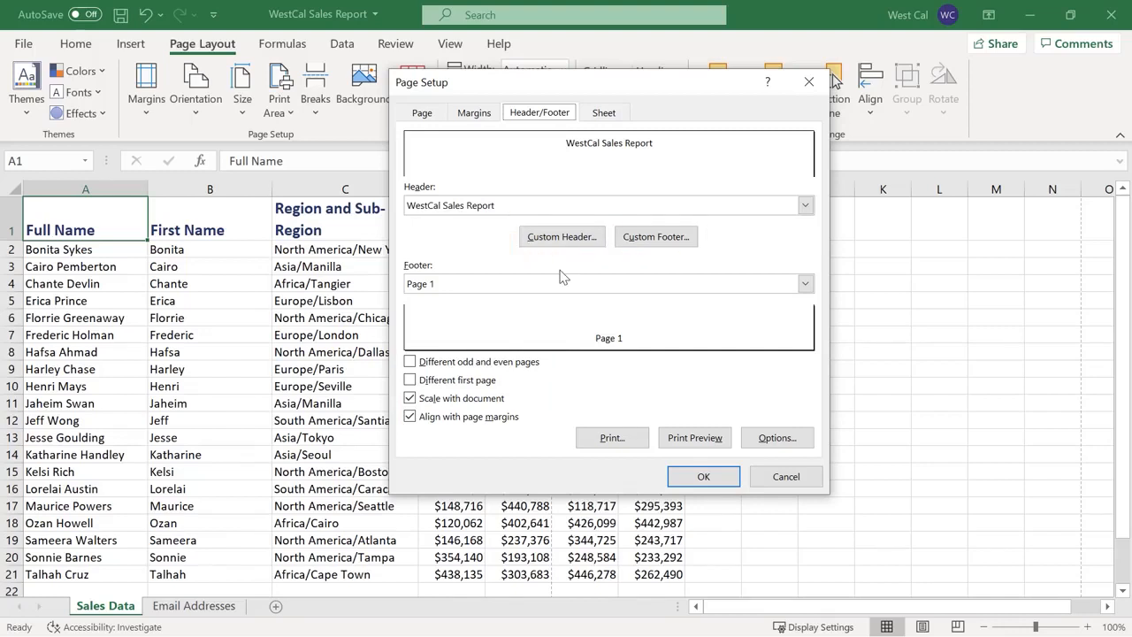
click(570, 243)
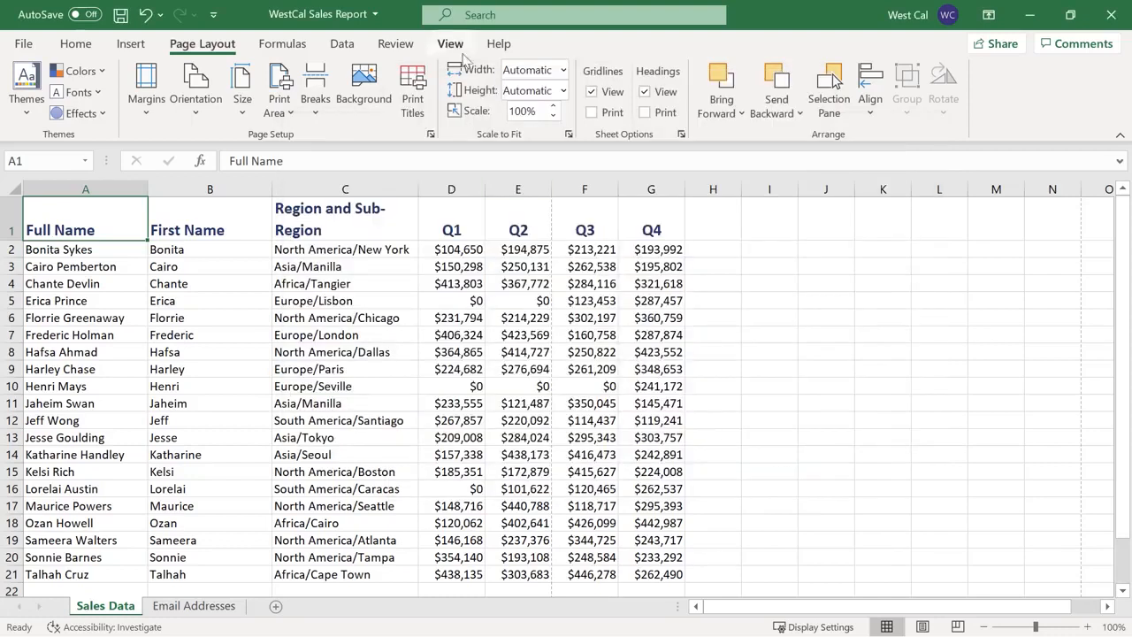
click(453, 44)
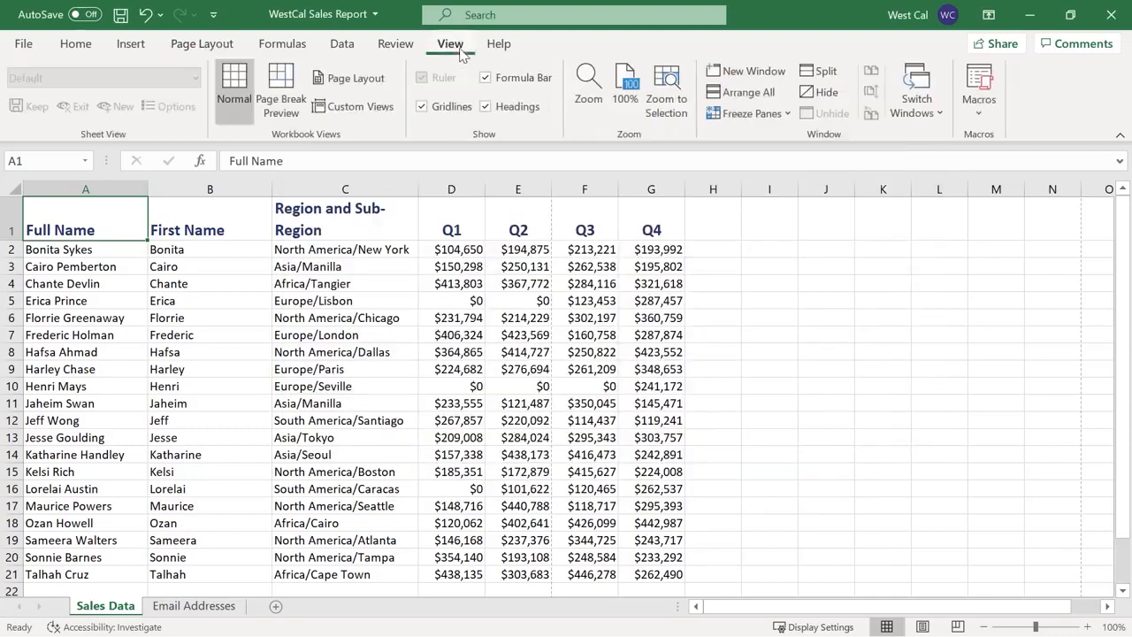
click(382, 80)
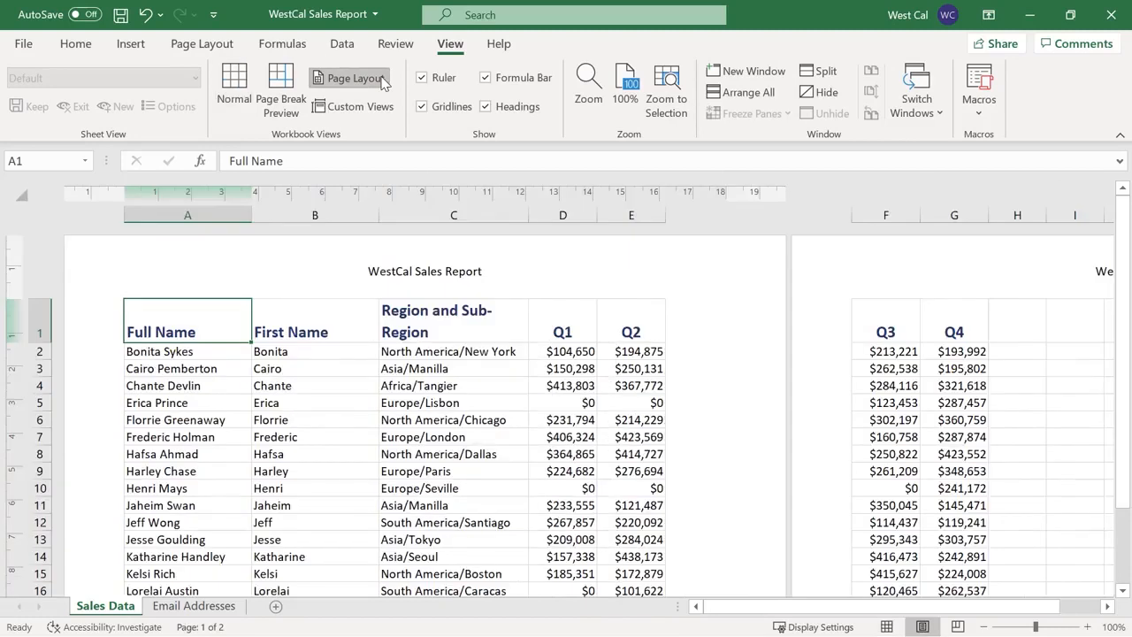
click(234, 85)
click(217, 49)
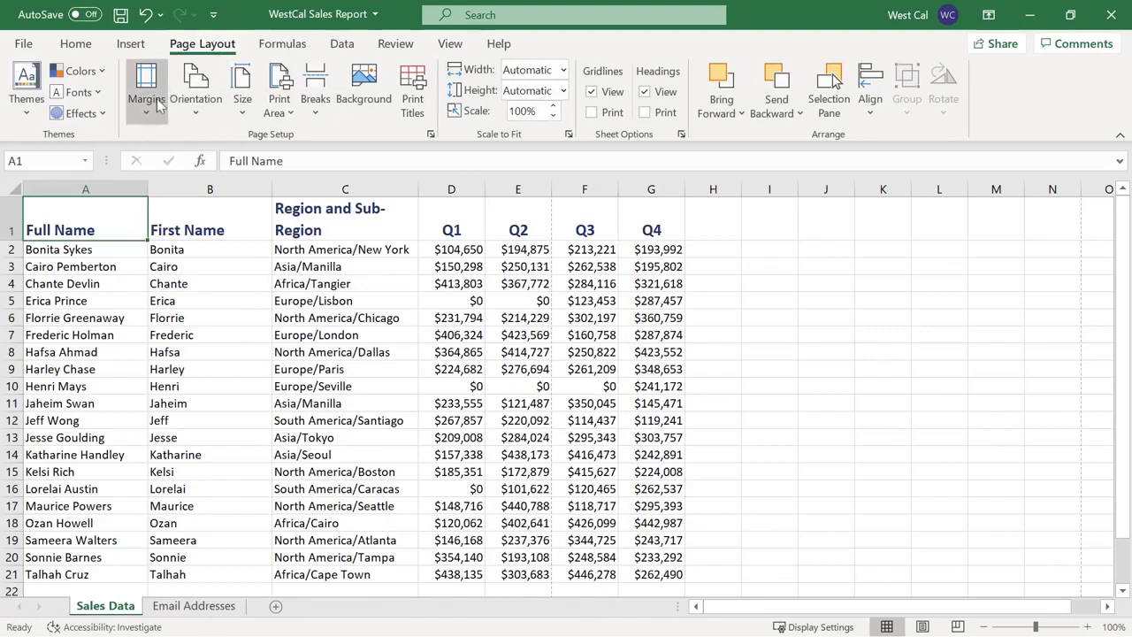
Review the preset and custom margin settings without changes, then go to the File start screen
click(147, 113)
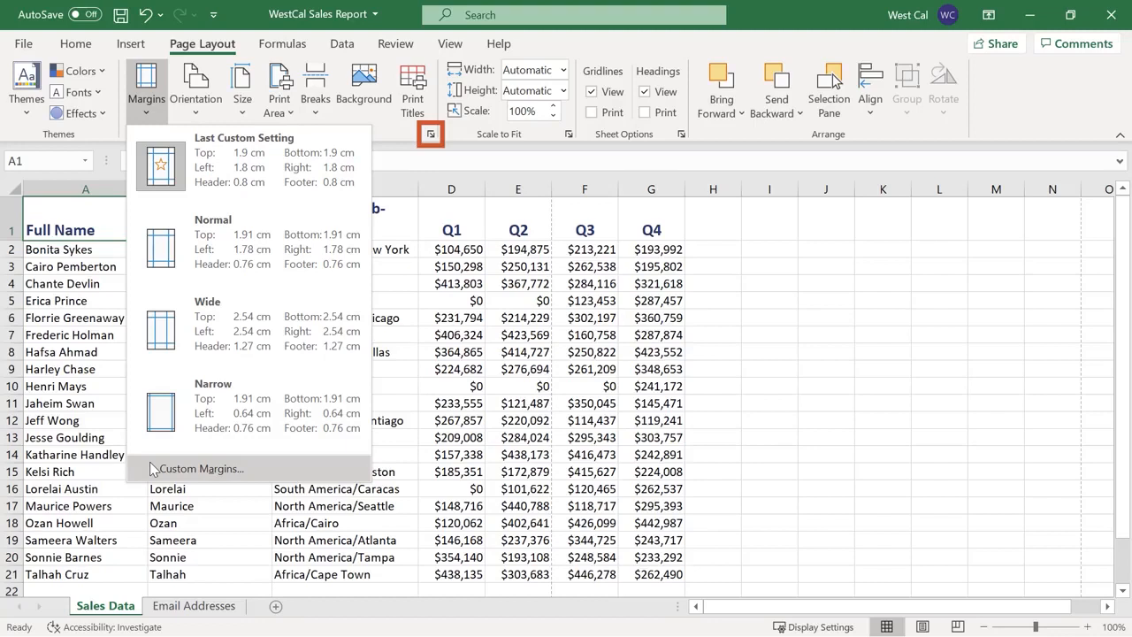
click(152, 469)
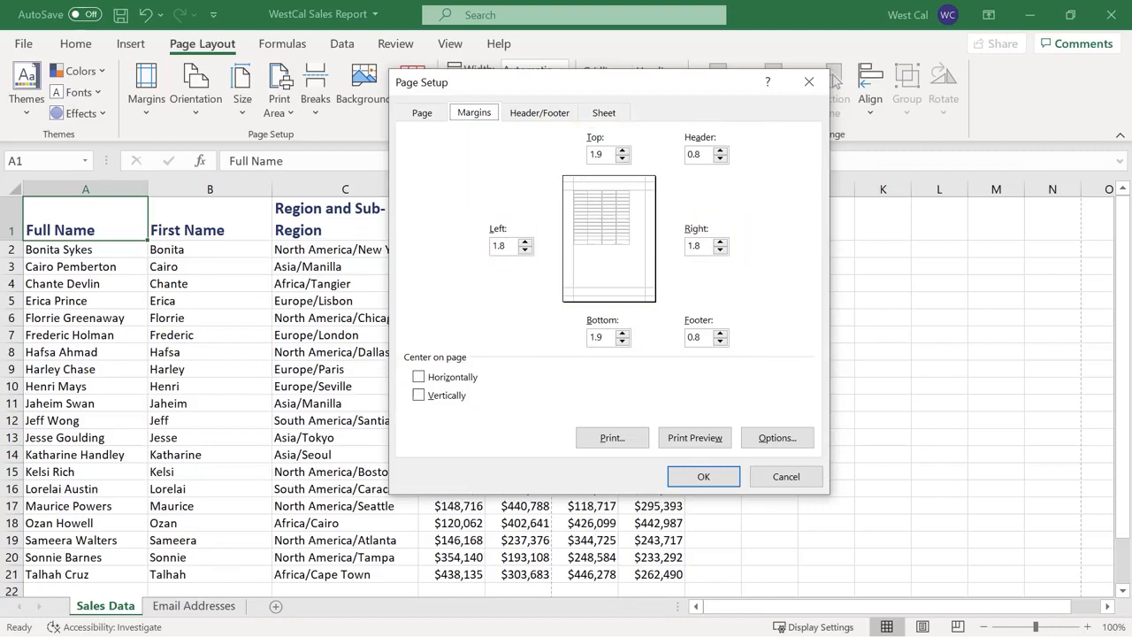
click(703, 477)
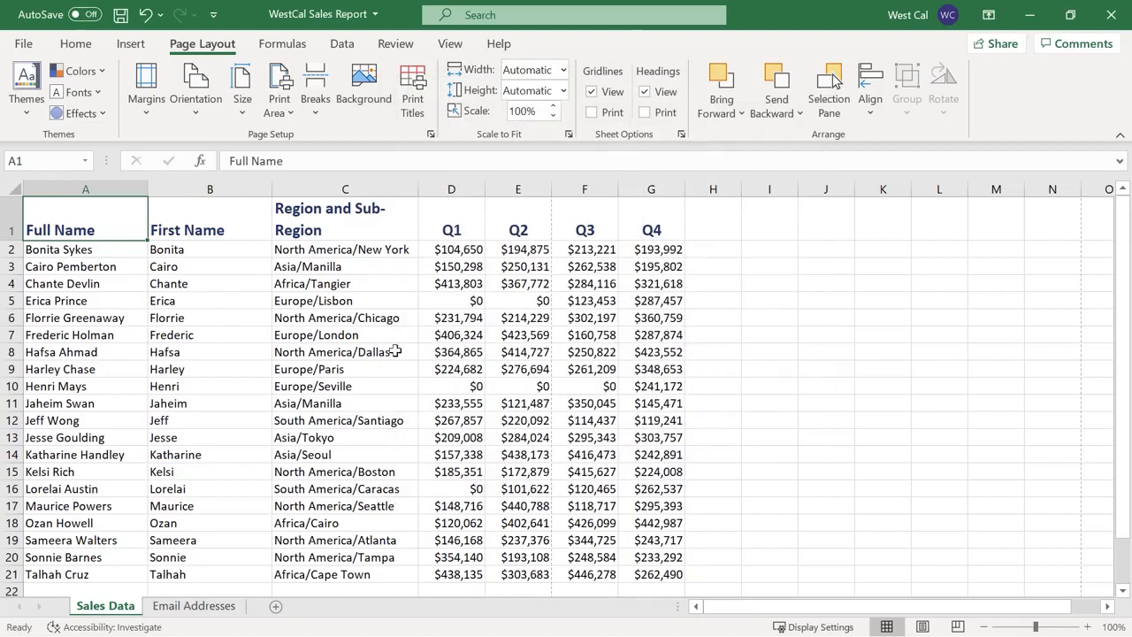
click(23, 45)
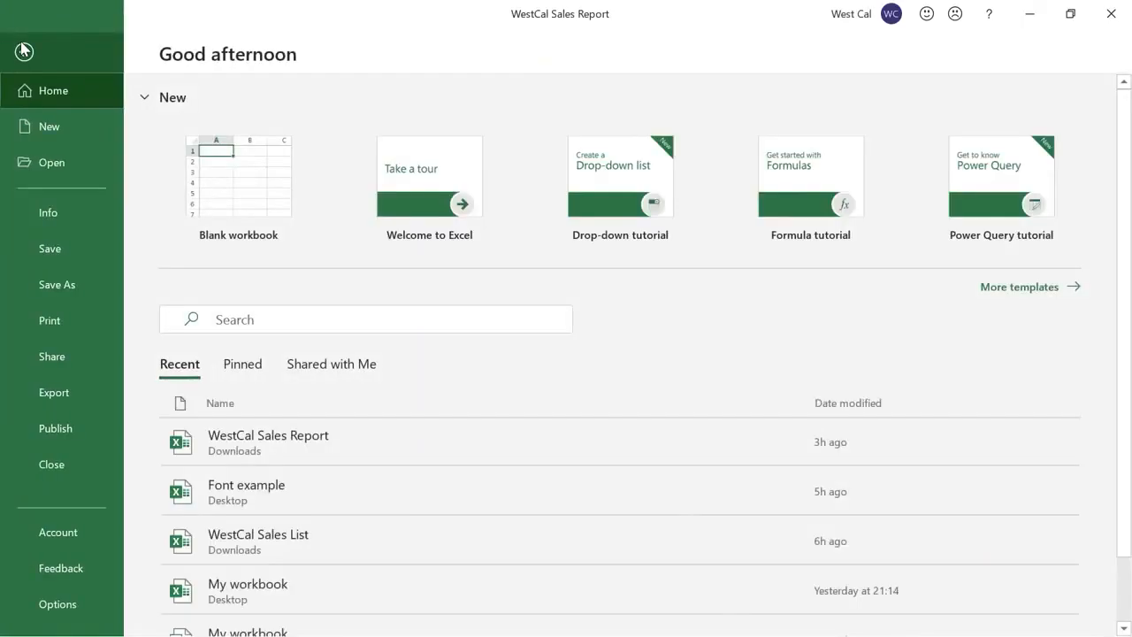
Preview the report for printing, keep Portrait orientation, confirm Page Setup unchanged, and return to the sheet
click(73, 315)
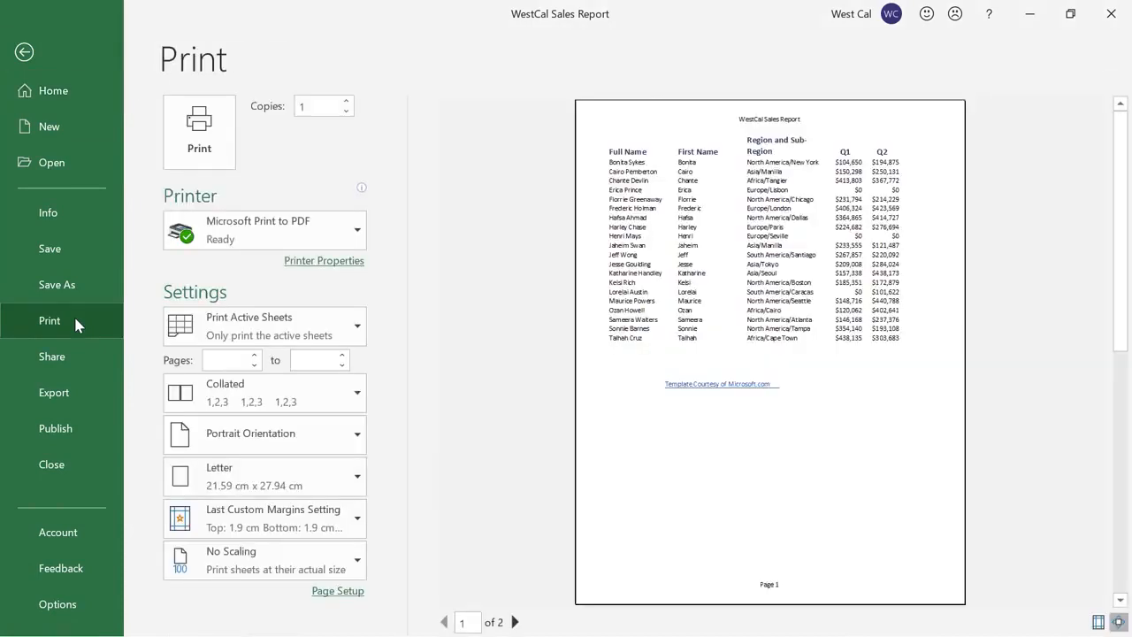
click(355, 440)
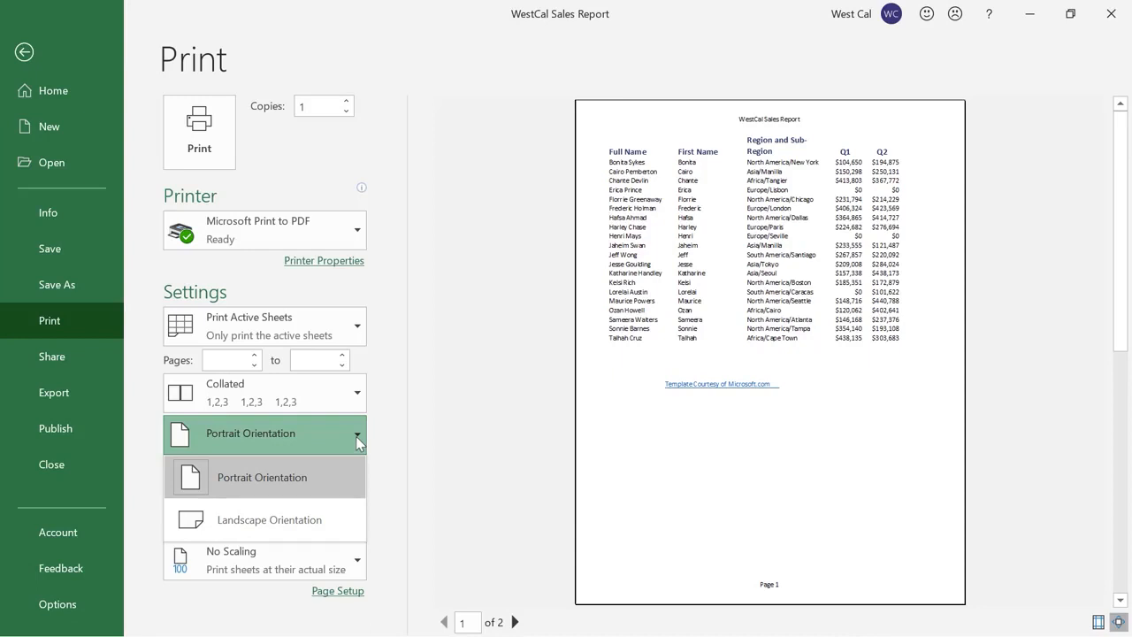
click(377, 434)
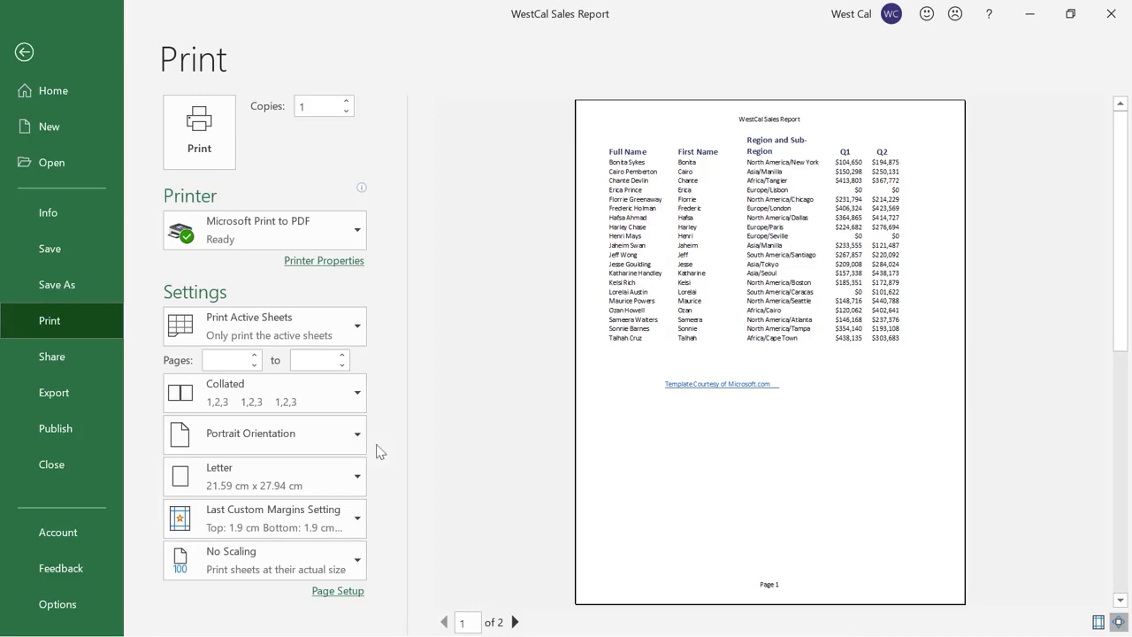
click(350, 591)
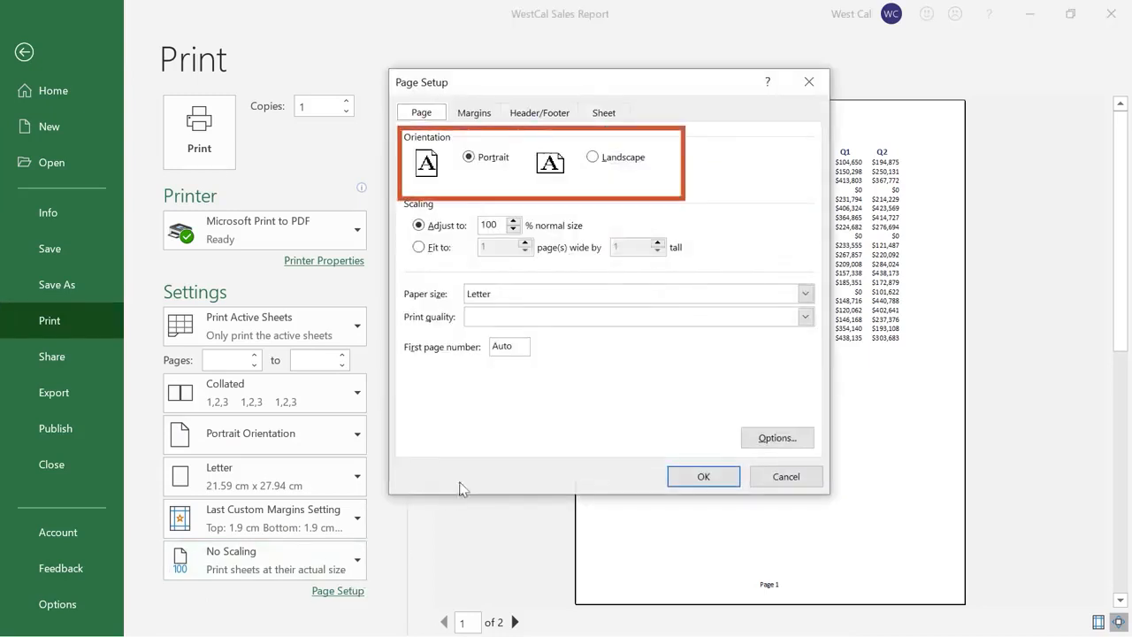
click(674, 475)
click(24, 52)
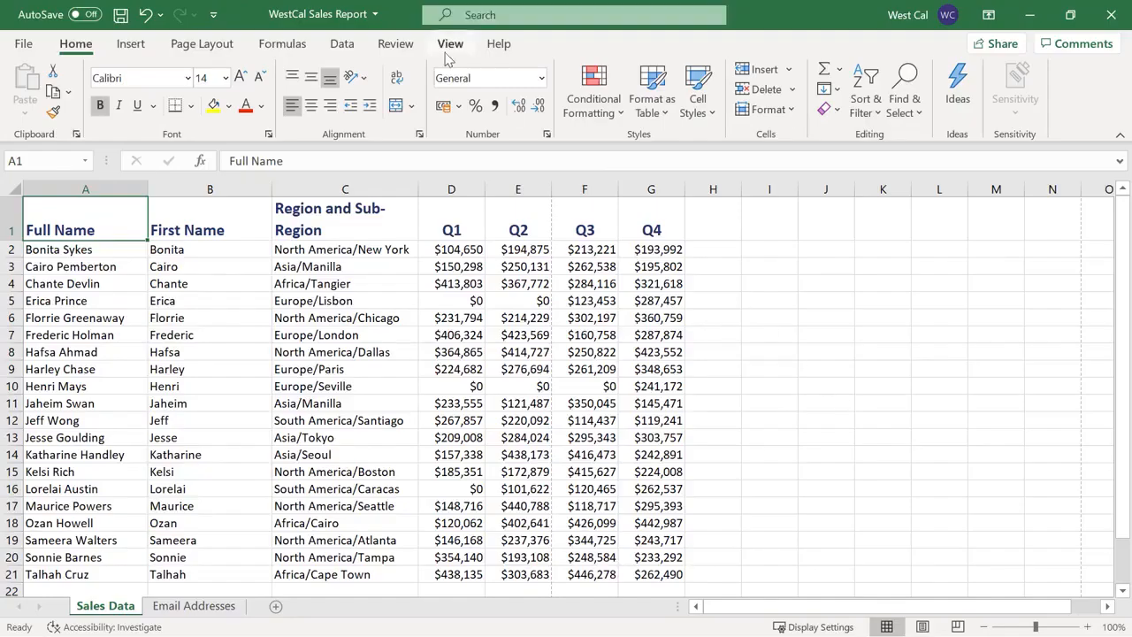
Bring up the View ribbon's zoom options above the Sales Data sheet
click(449, 53)
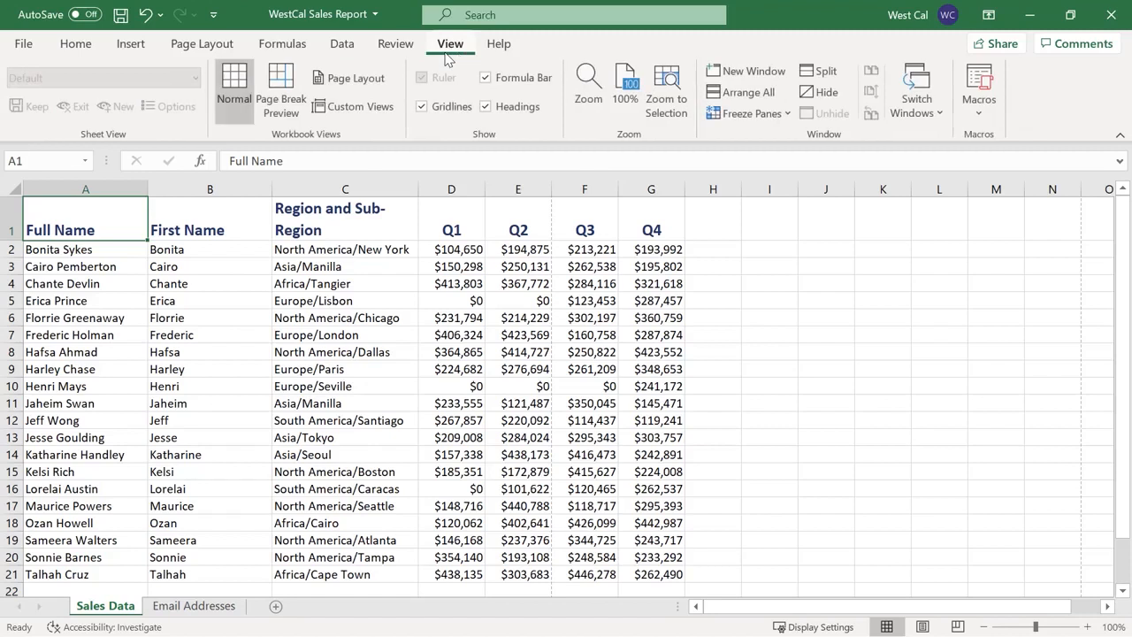
Keep 100% in the Zoom dialog, try 244% and 63%, settle at 99%, and select cell C11
click(600, 94)
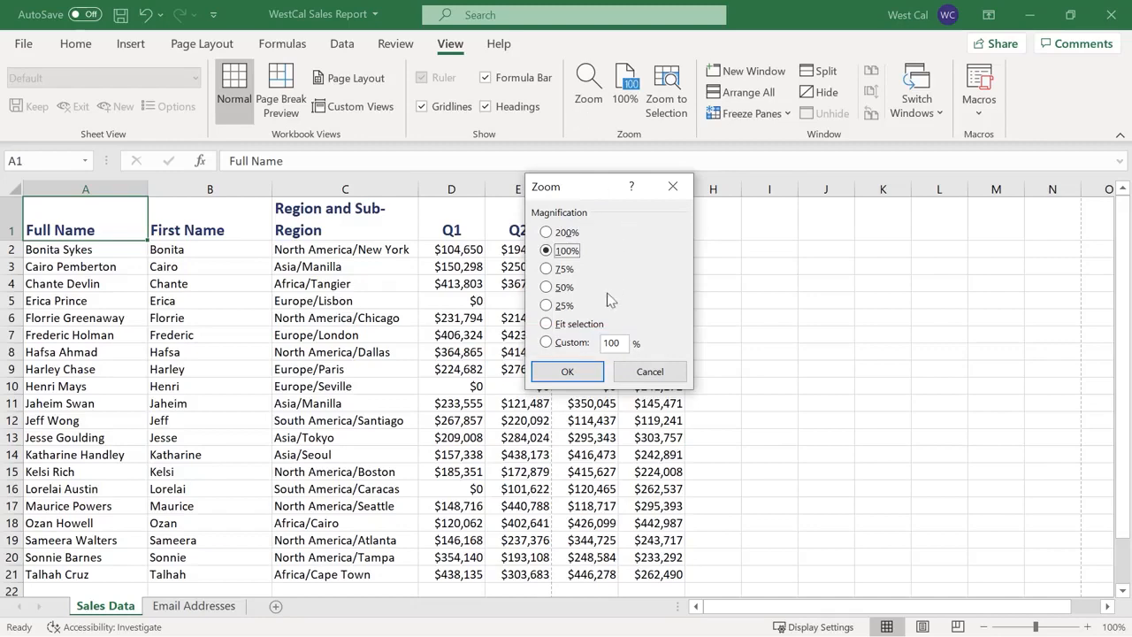
click(589, 371)
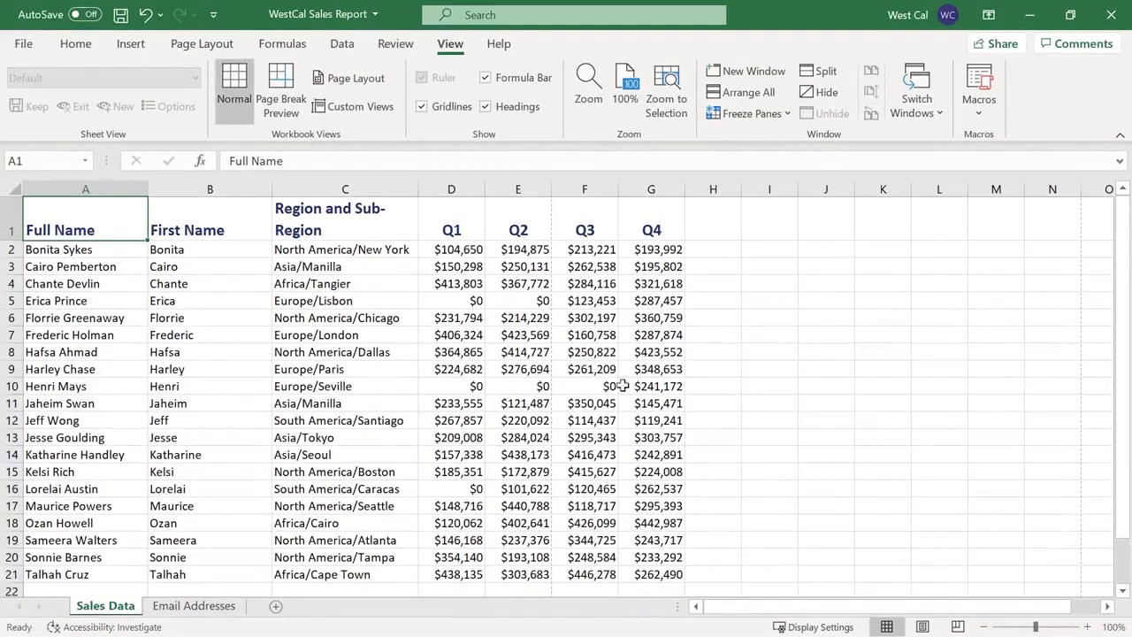
drag(1036, 628, 1057, 628)
click(1019, 629)
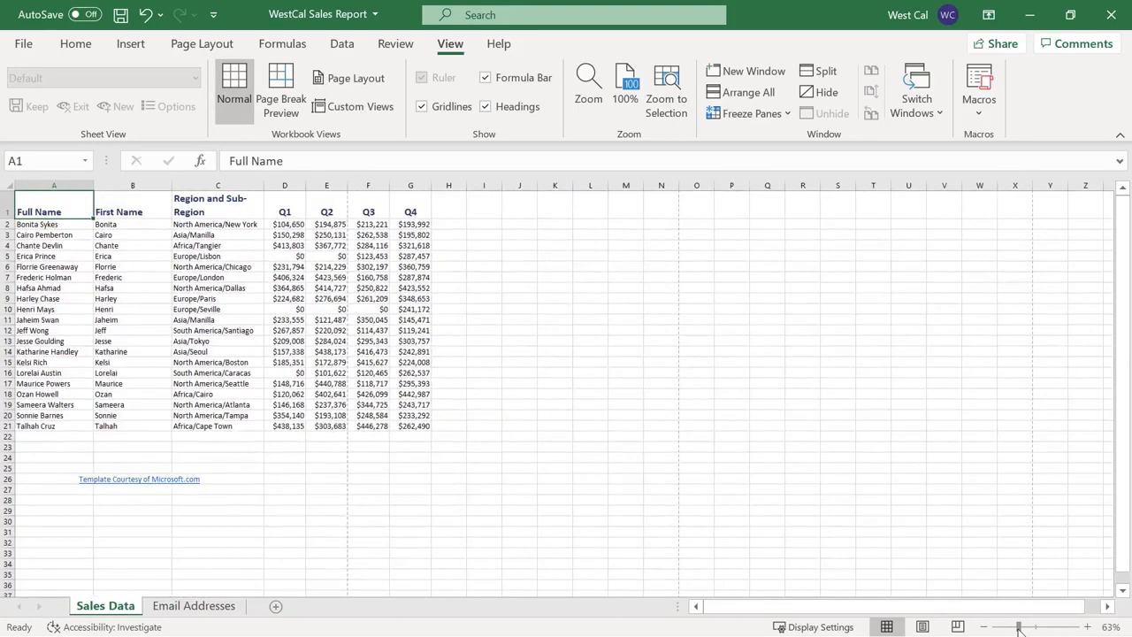
click(1037, 629)
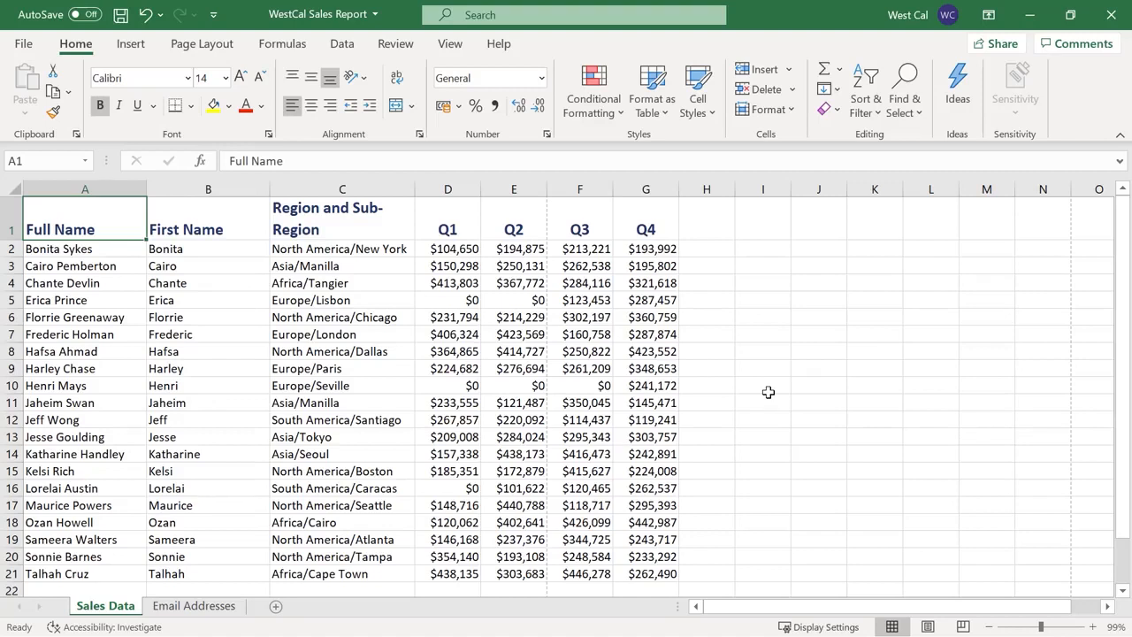
click(361, 403)
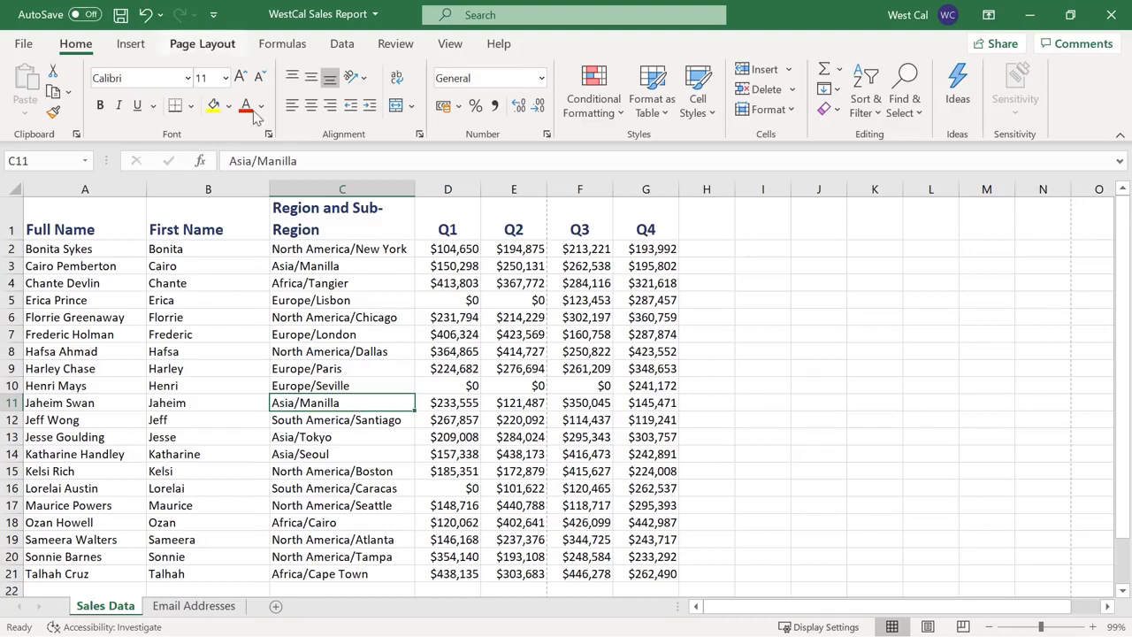
Insert a page break above row 11 from Breaks, remove it, then Reset All Page Breaks
click(201, 43)
click(316, 113)
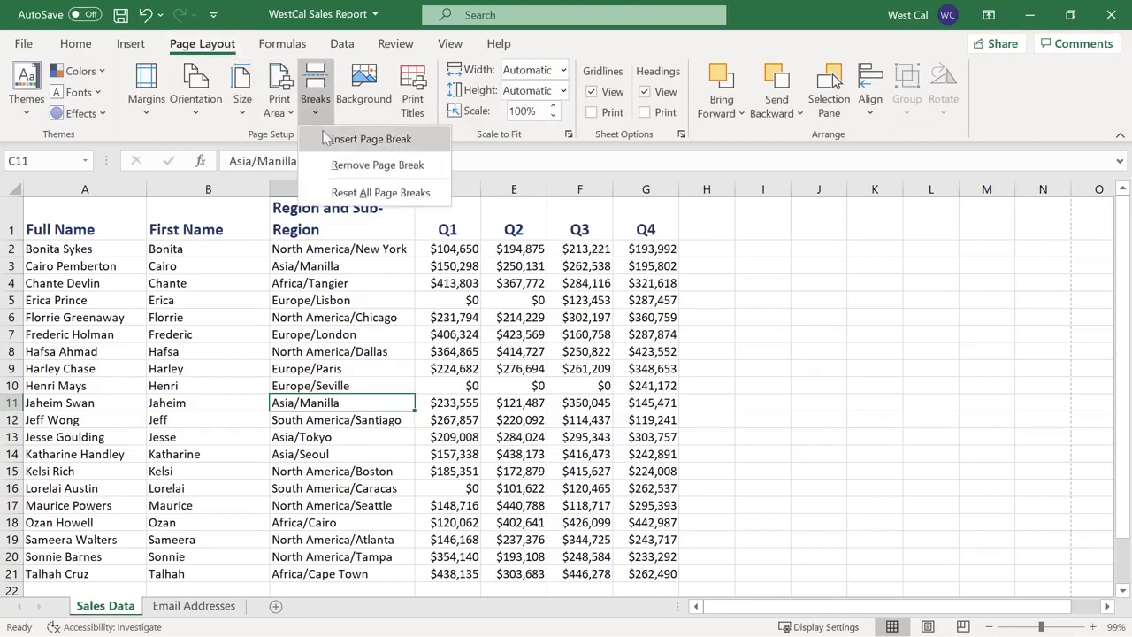
click(325, 139)
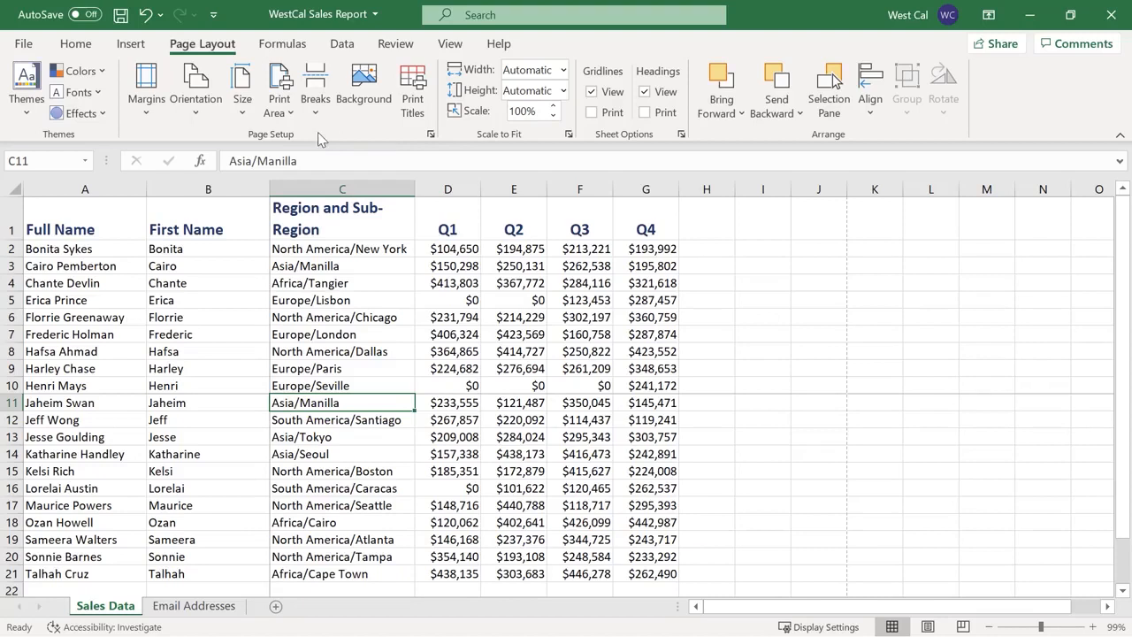
click(318, 118)
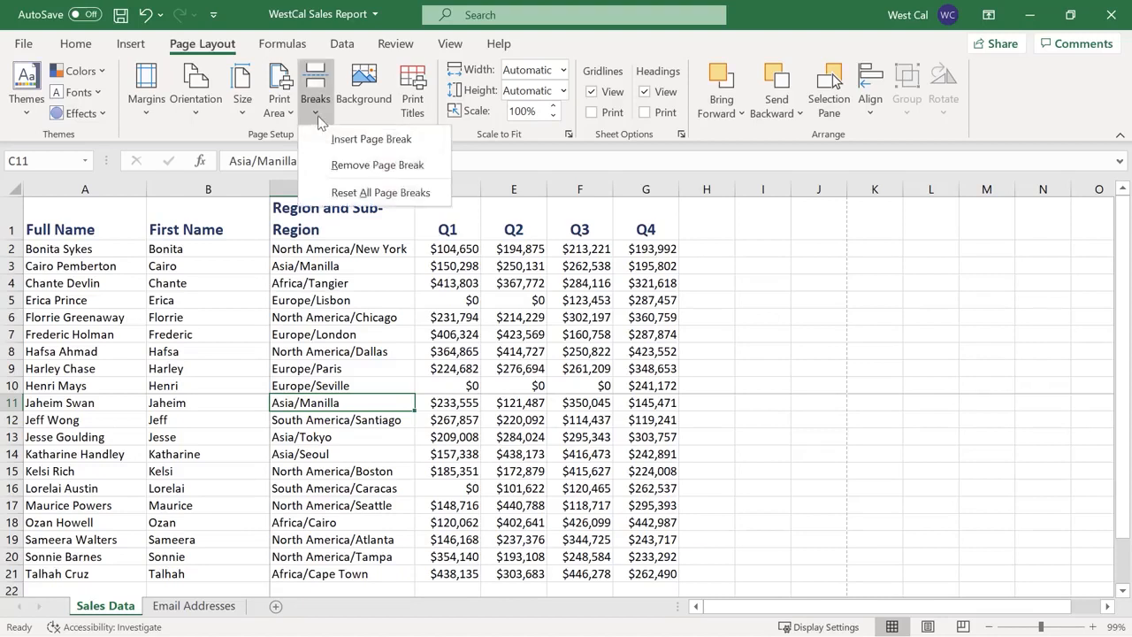
click(328, 166)
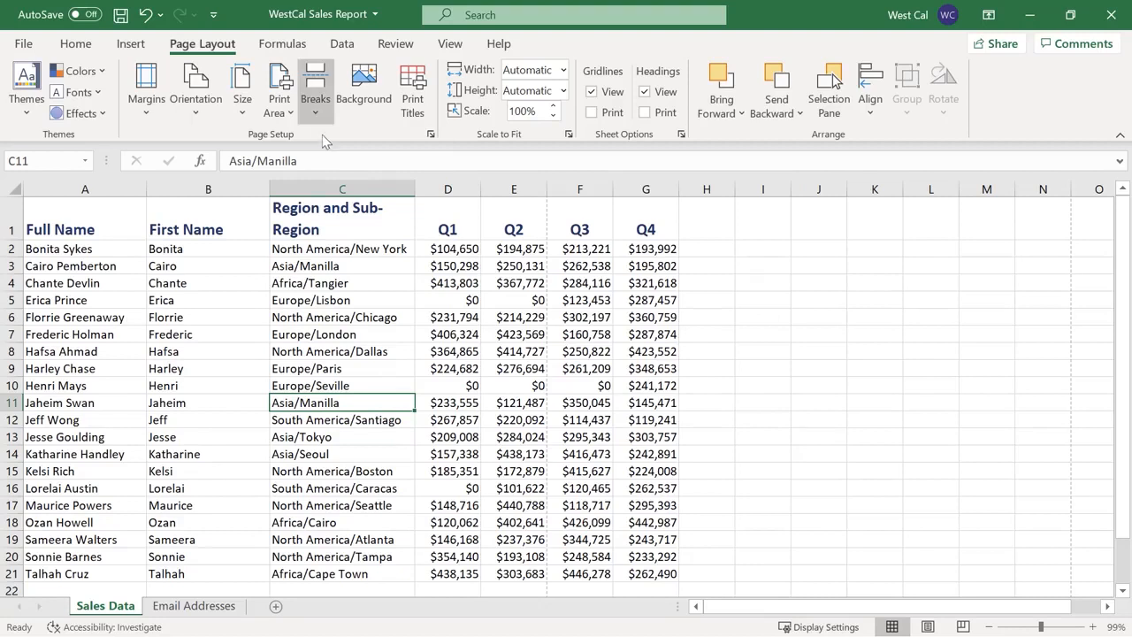
click(318, 120)
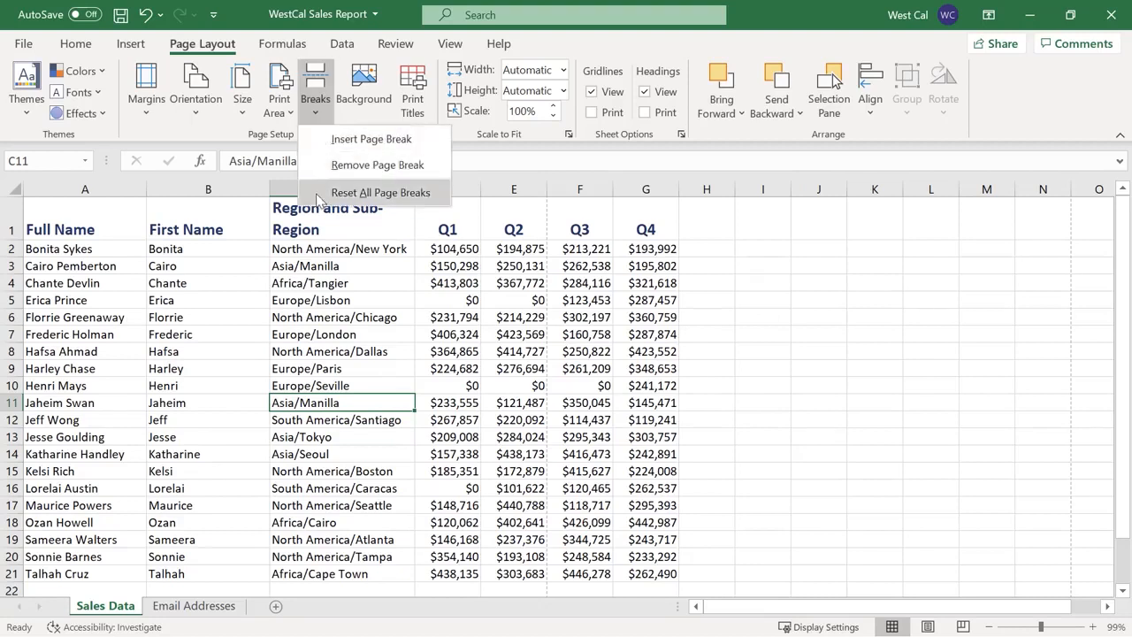
click(245, 174)
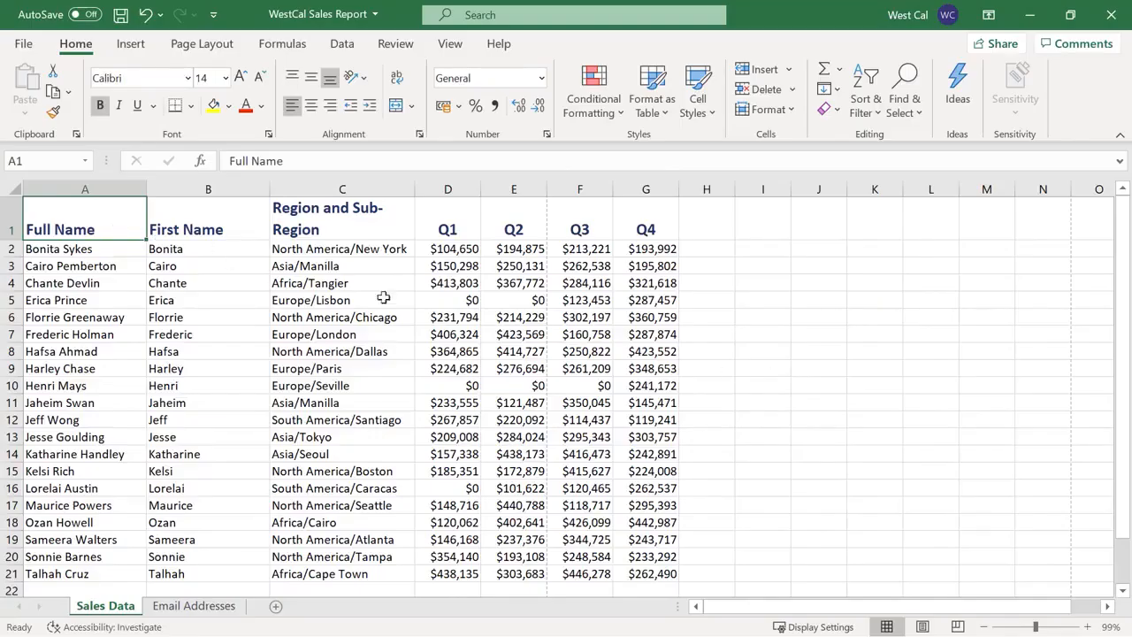
Set A1:G9 as the print area, then reselect the named Print_Area range and set it again
shift+click(648, 368)
click(212, 49)
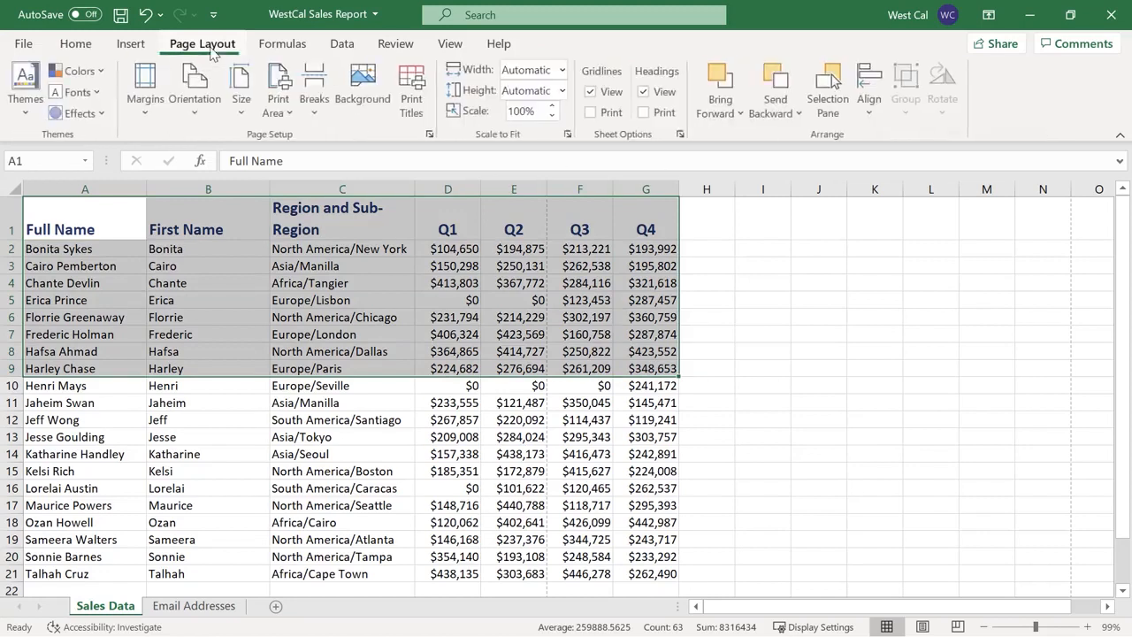
click(290, 113)
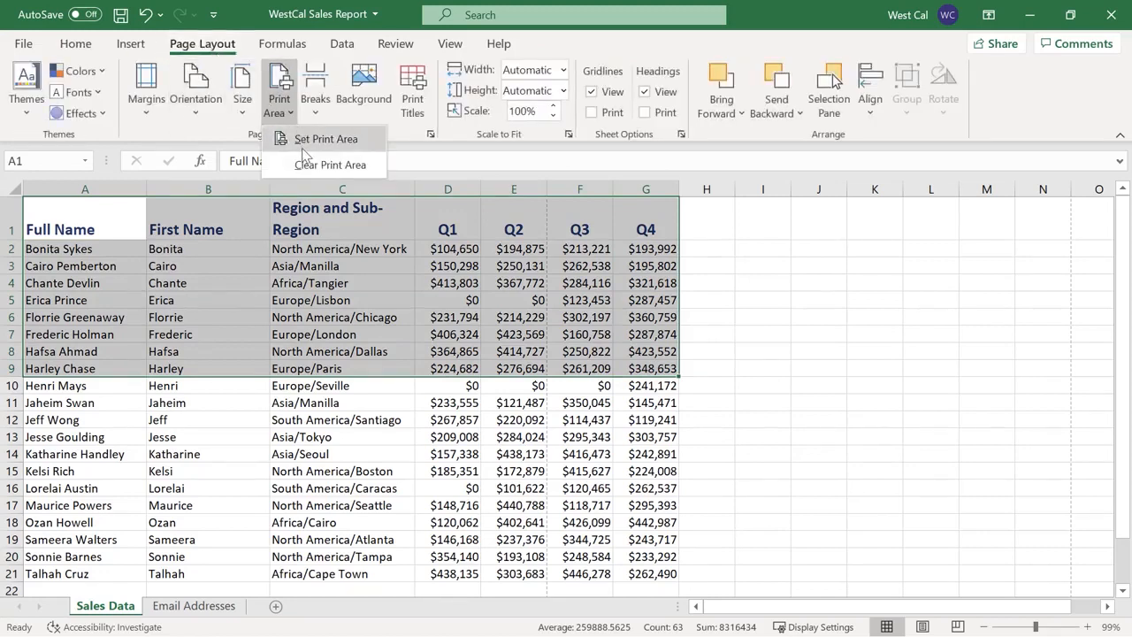
click(301, 142)
click(753, 264)
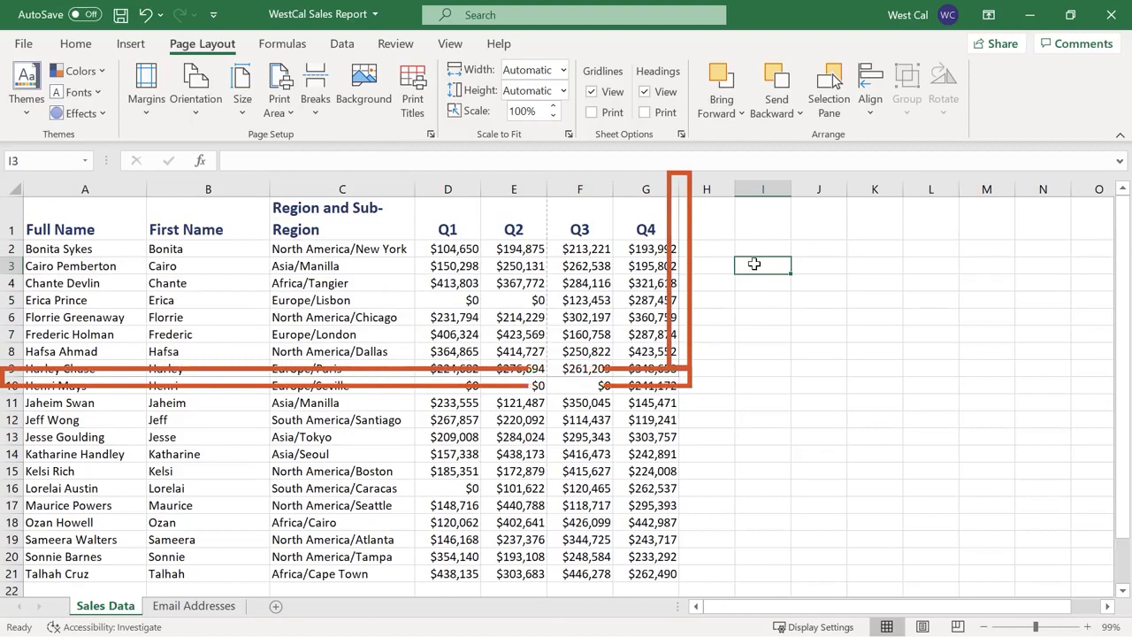
click(665, 368)
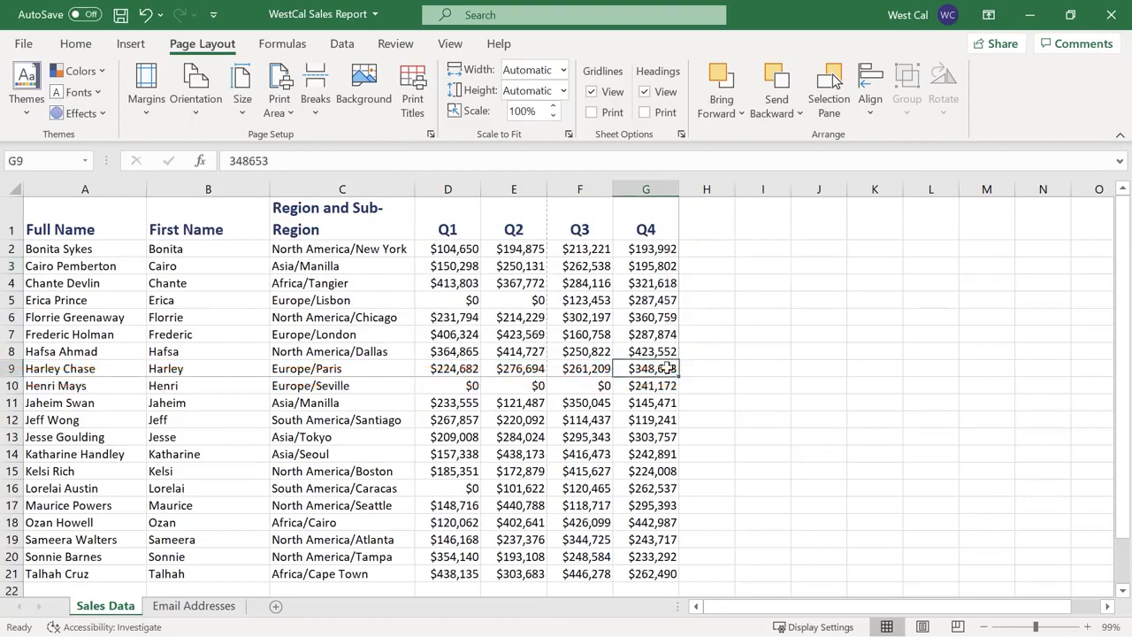
shift+click(126, 213)
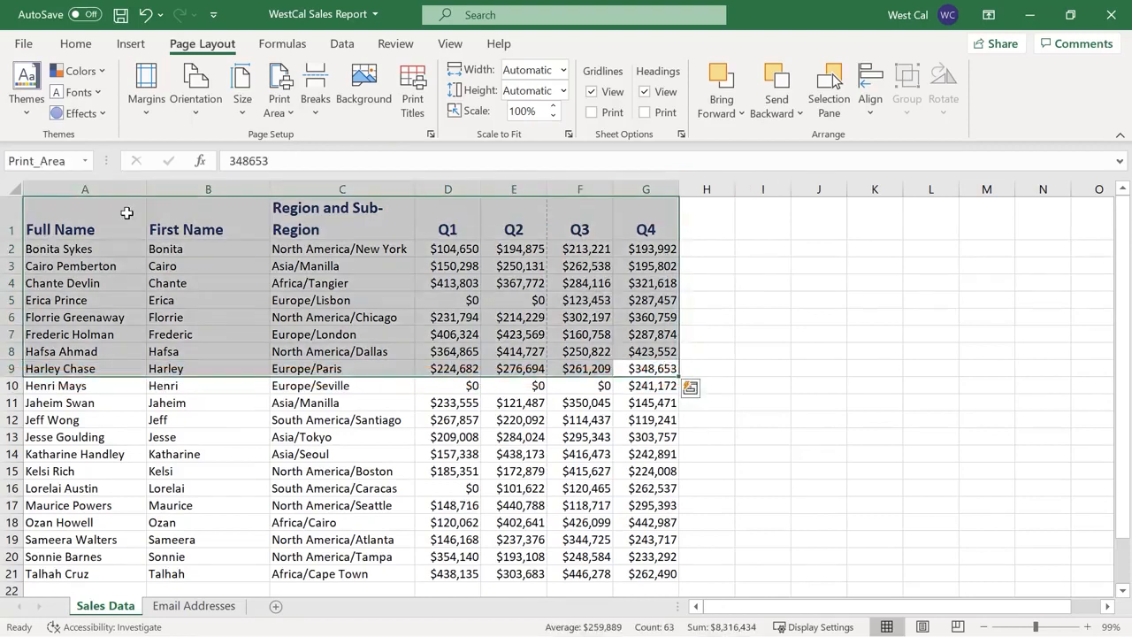
click(292, 114)
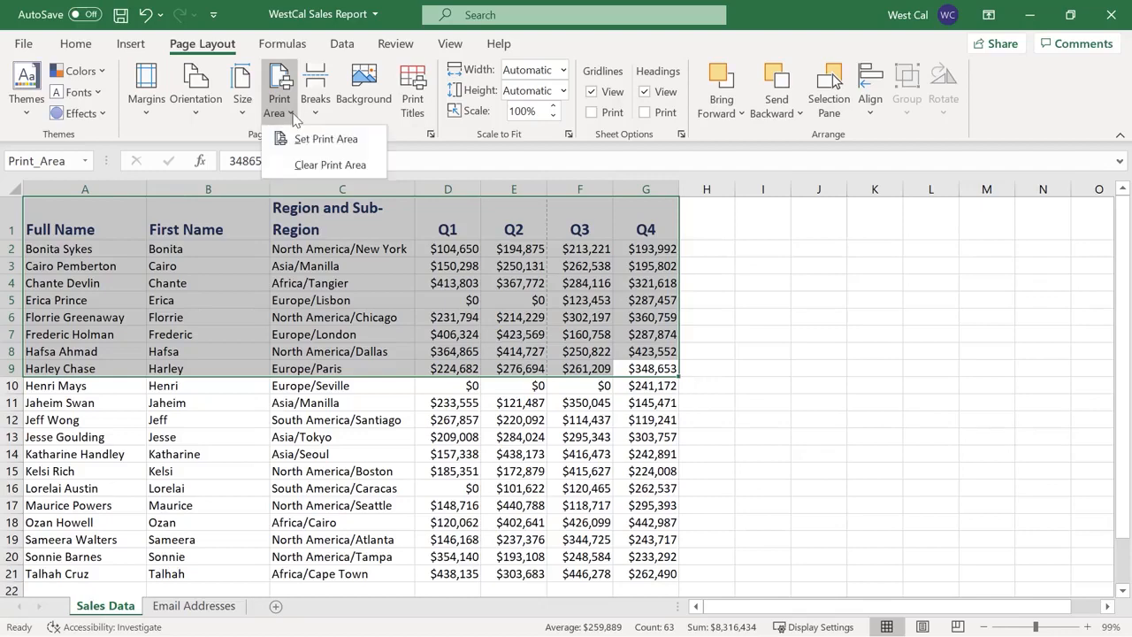
click(302, 166)
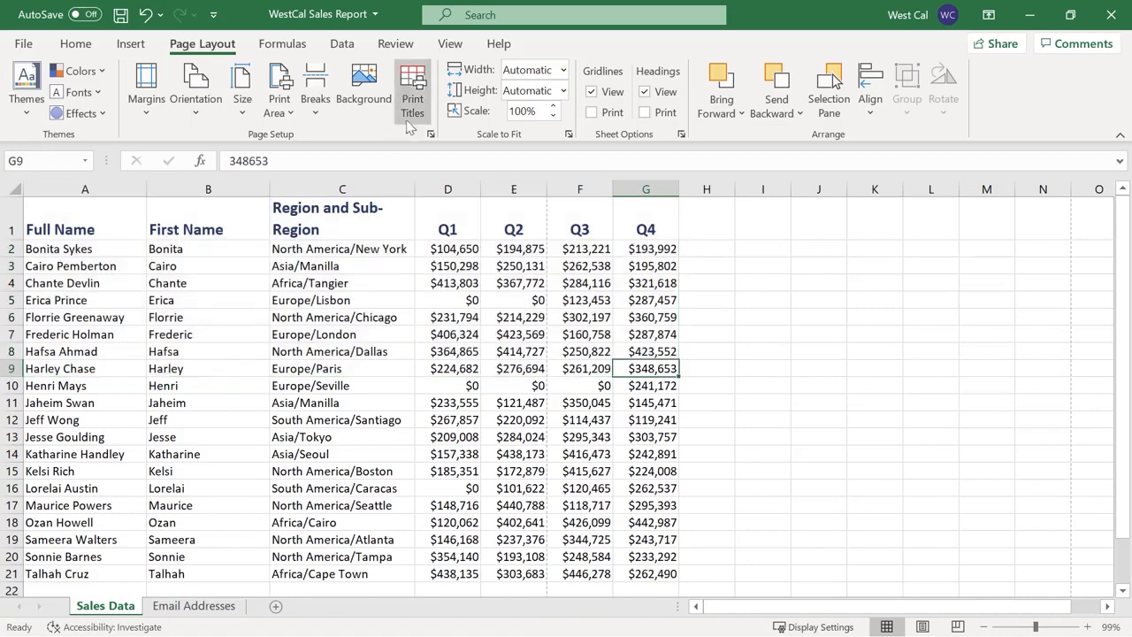
click(411, 118)
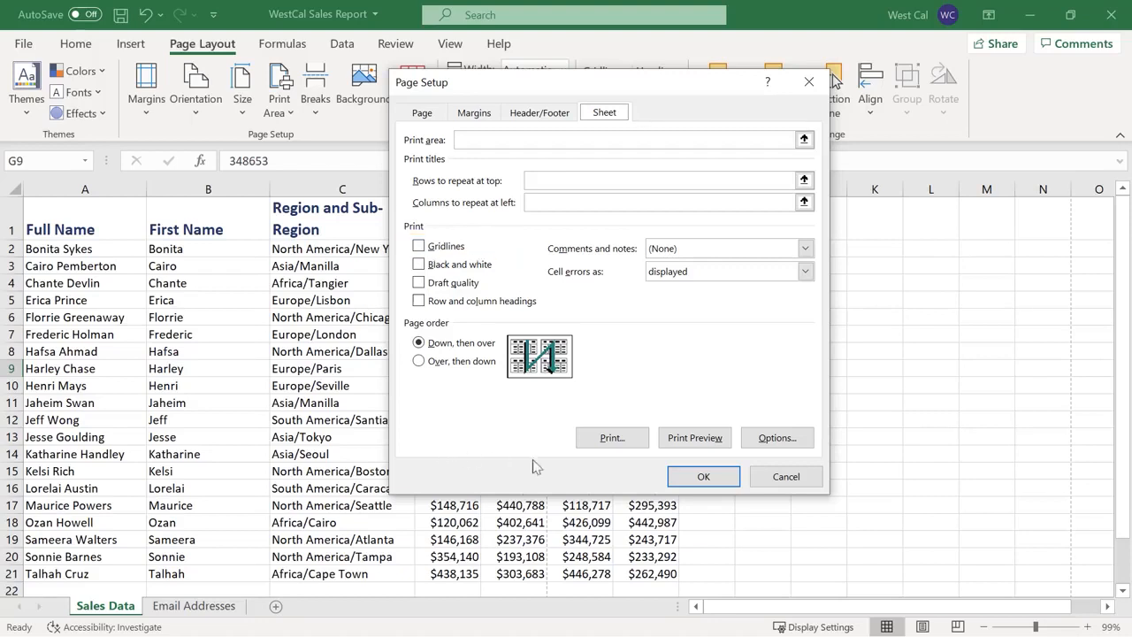
click(686, 483)
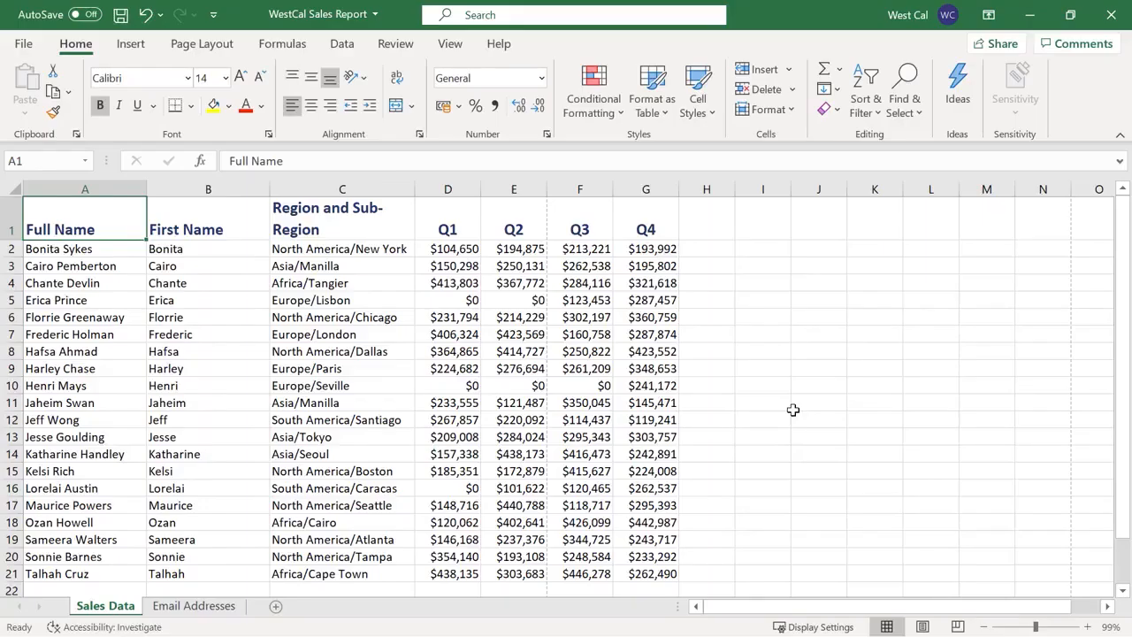
click(208, 46)
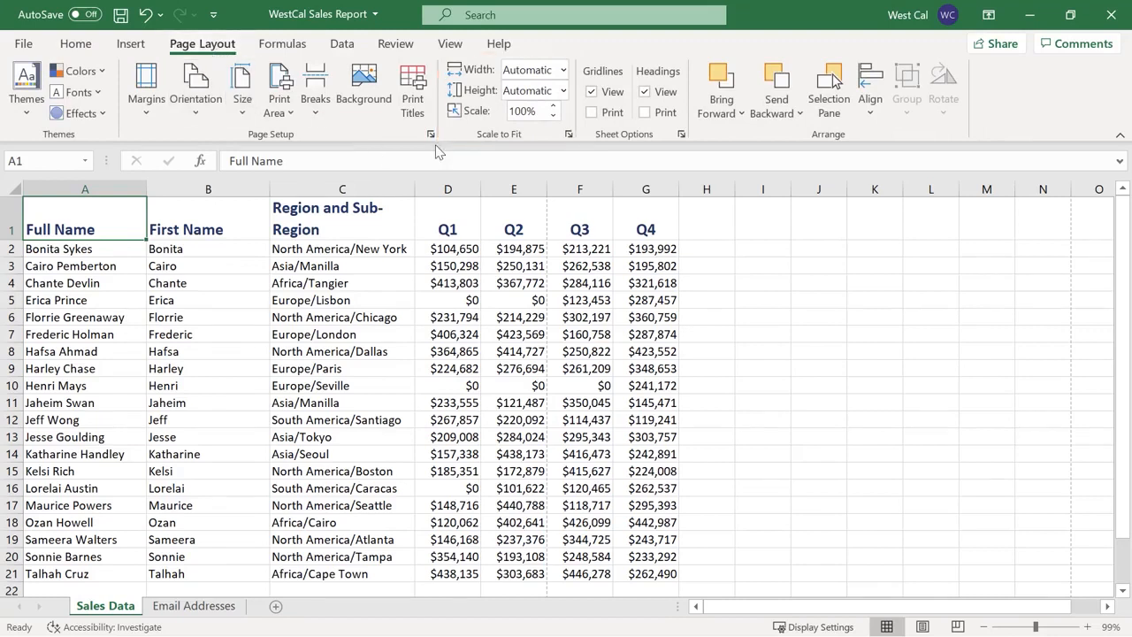
click(564, 71)
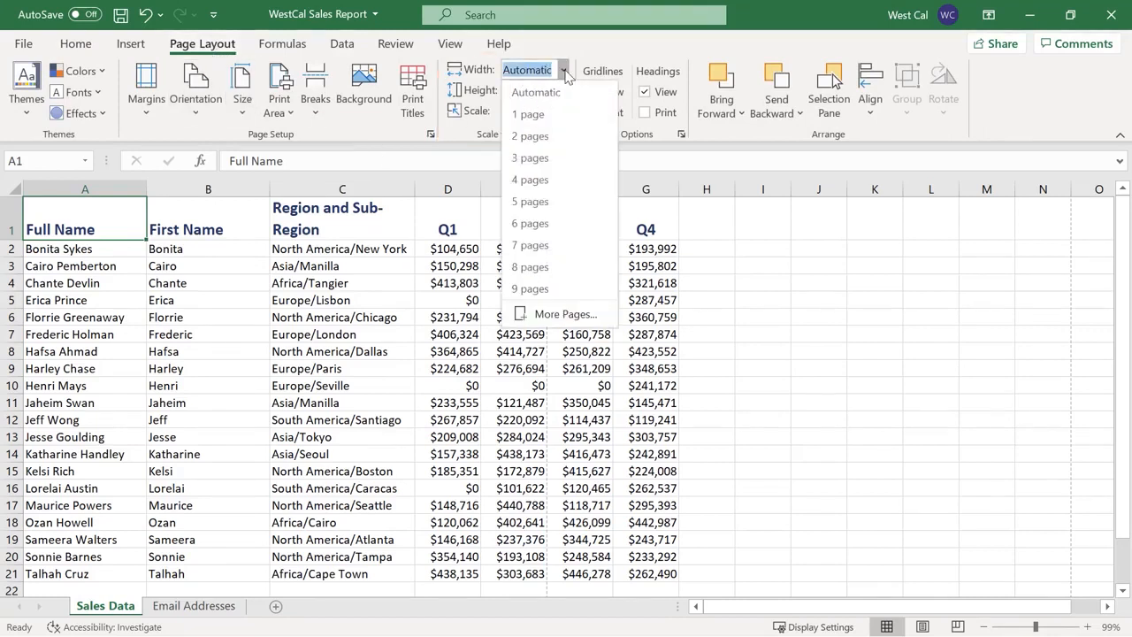
click(564, 72)
click(563, 91)
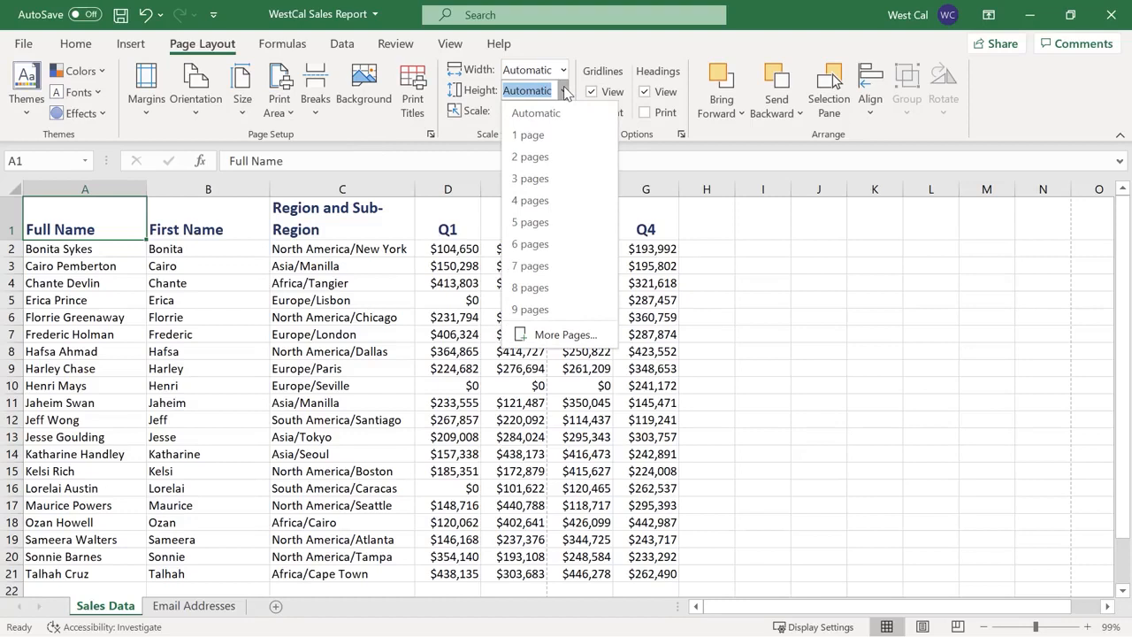
click(564, 91)
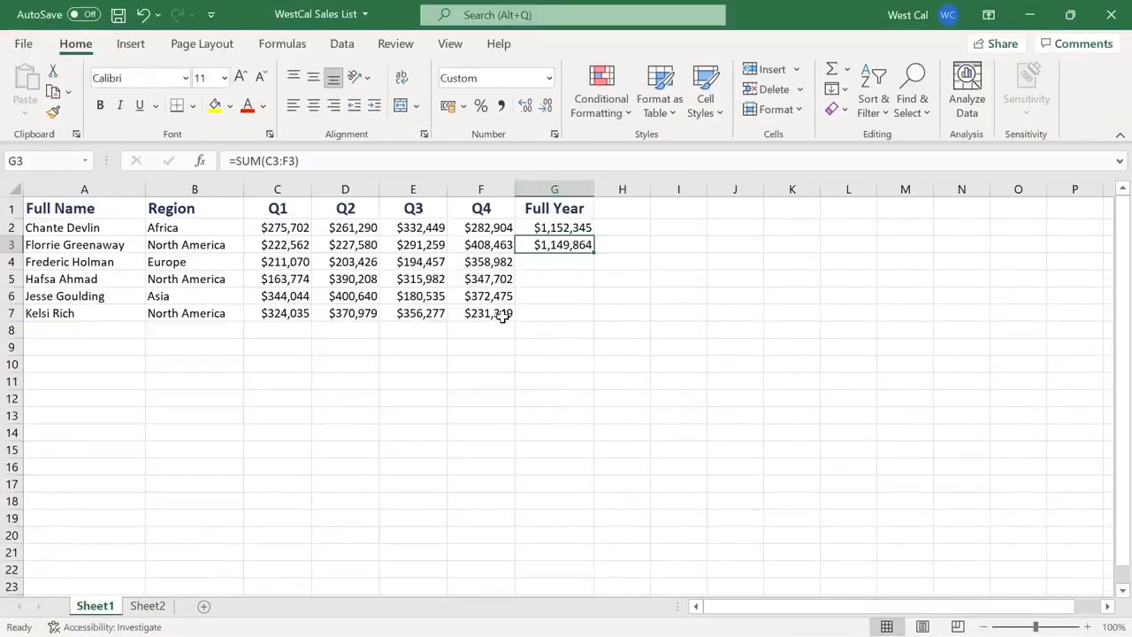
Move the salesperson's data row at A7:F7 down to row 12
click(465, 316)
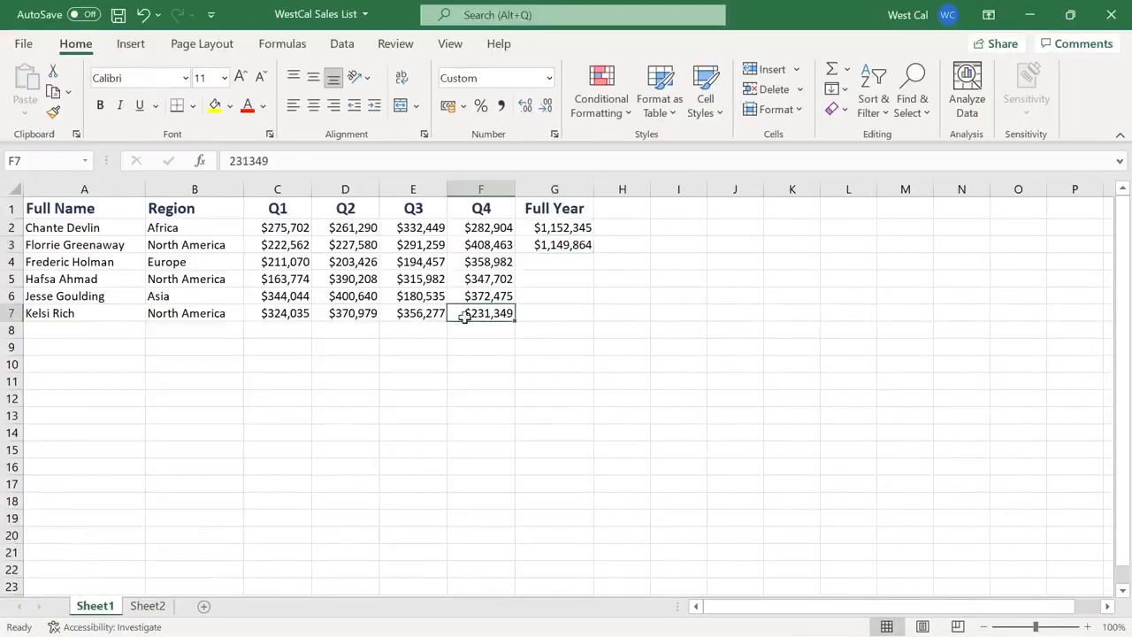
shift+click(117, 316)
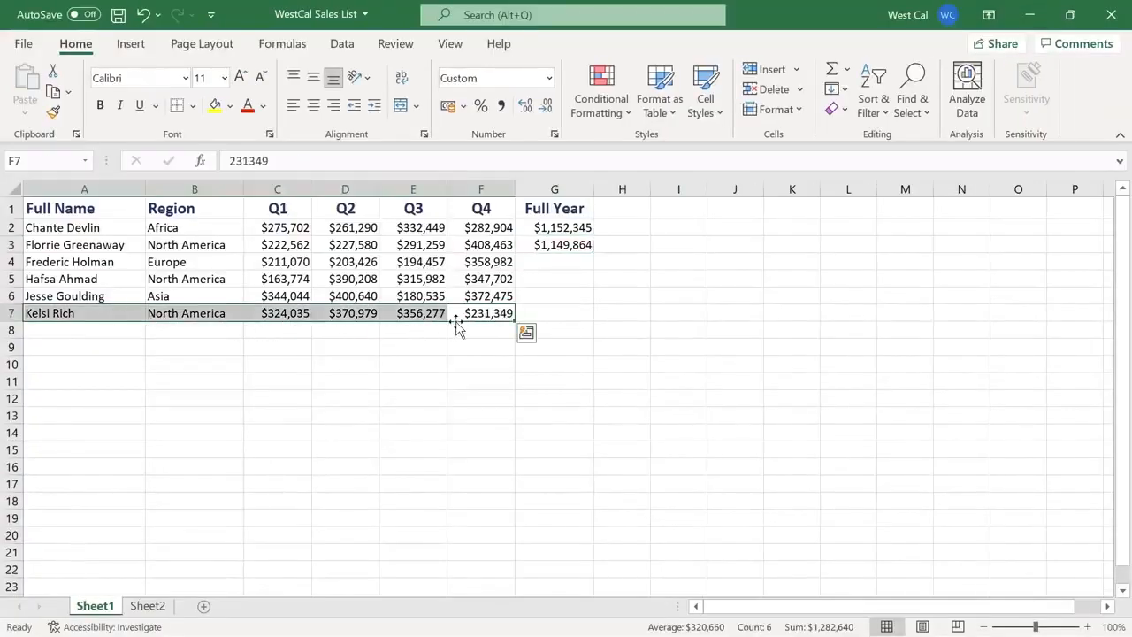
drag(457, 322, 463, 397)
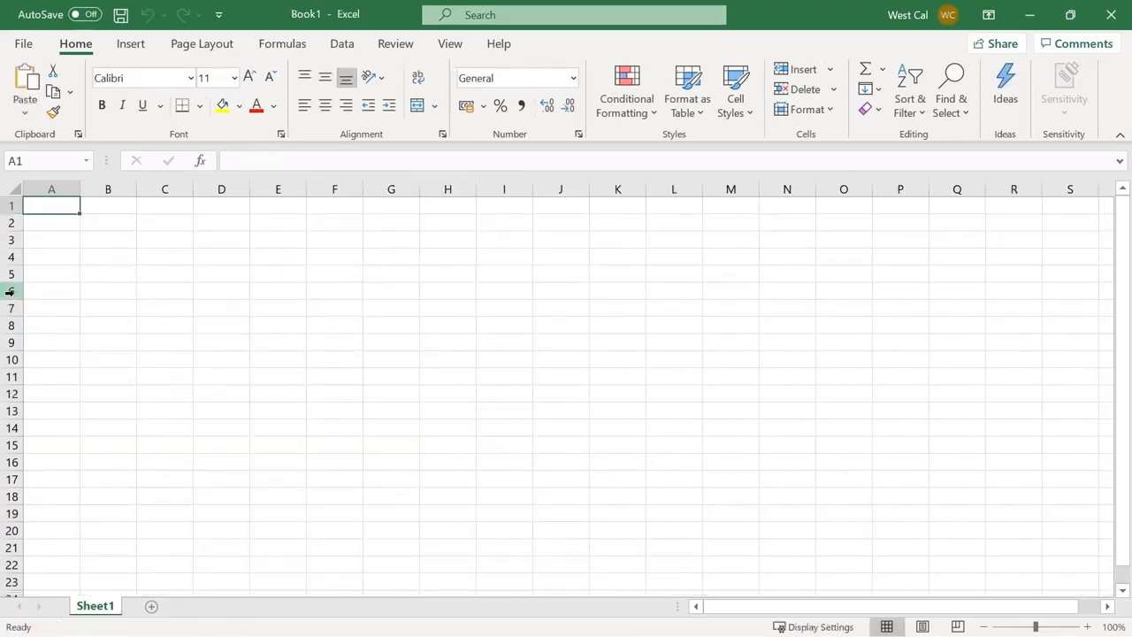
Select row 6 and column D in the blank workbook, then start Save As to This PC
click(8, 291)
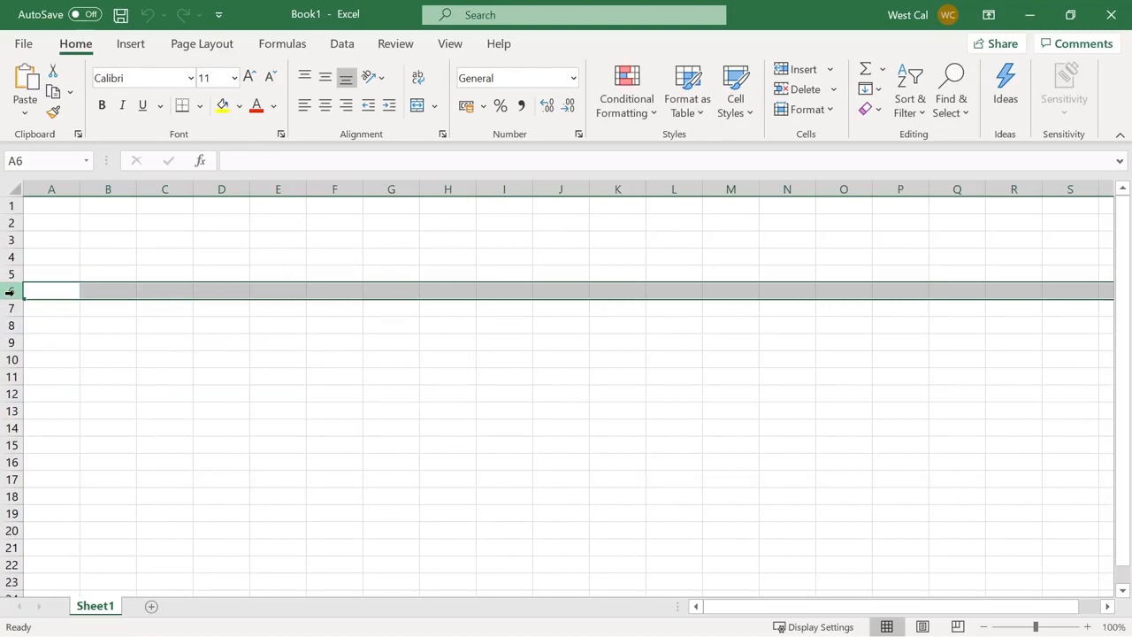
ctrl+click(232, 189)
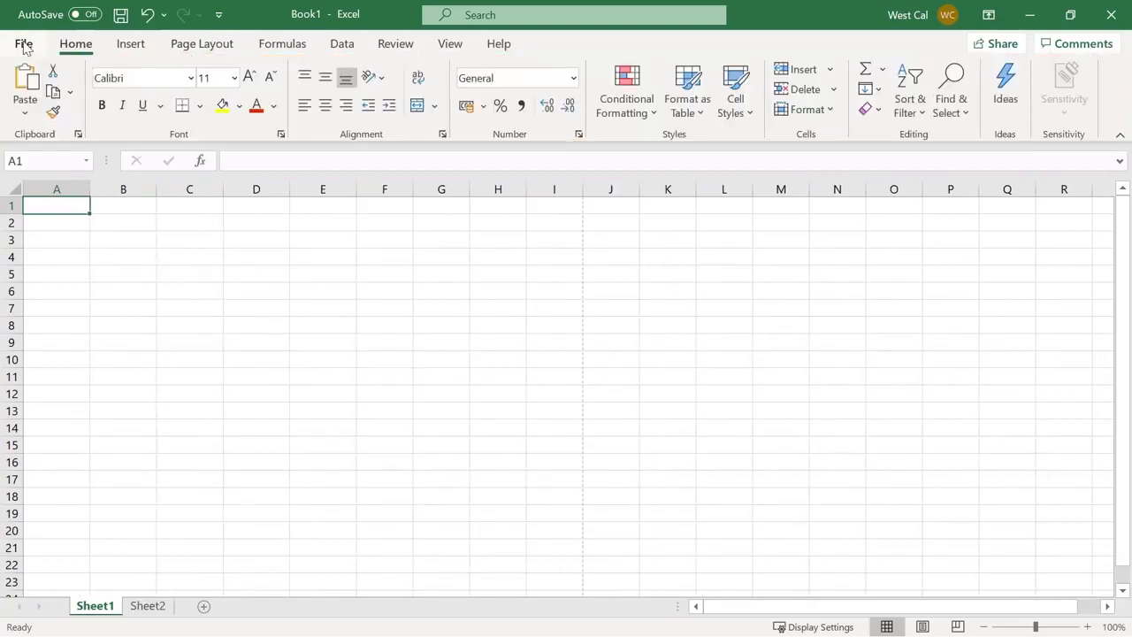
click(23, 44)
click(99, 285)
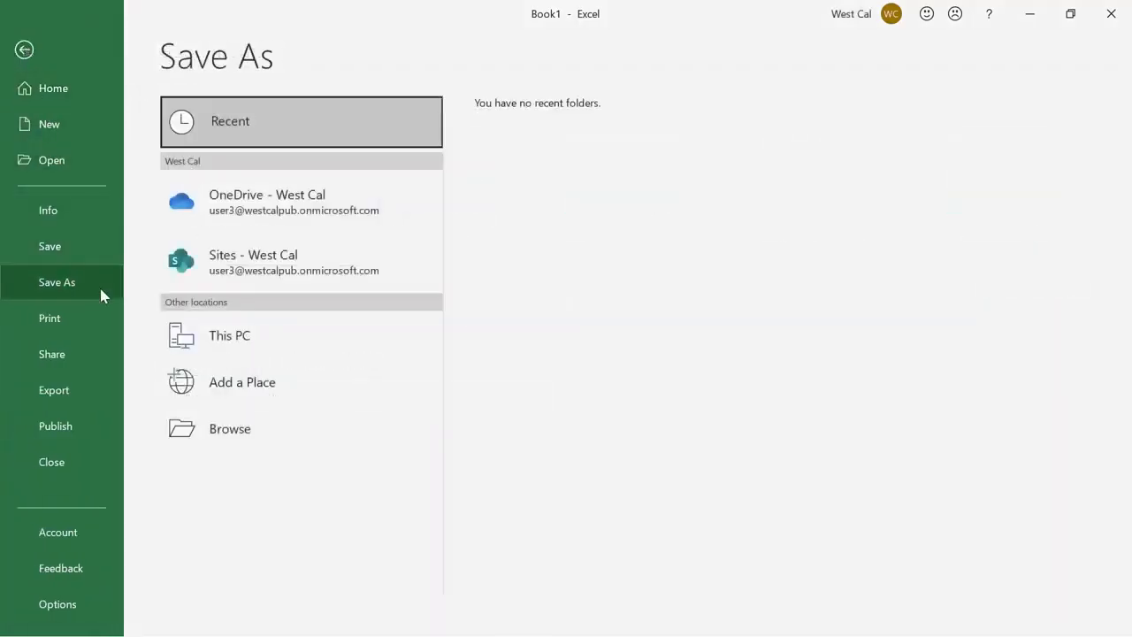
click(254, 334)
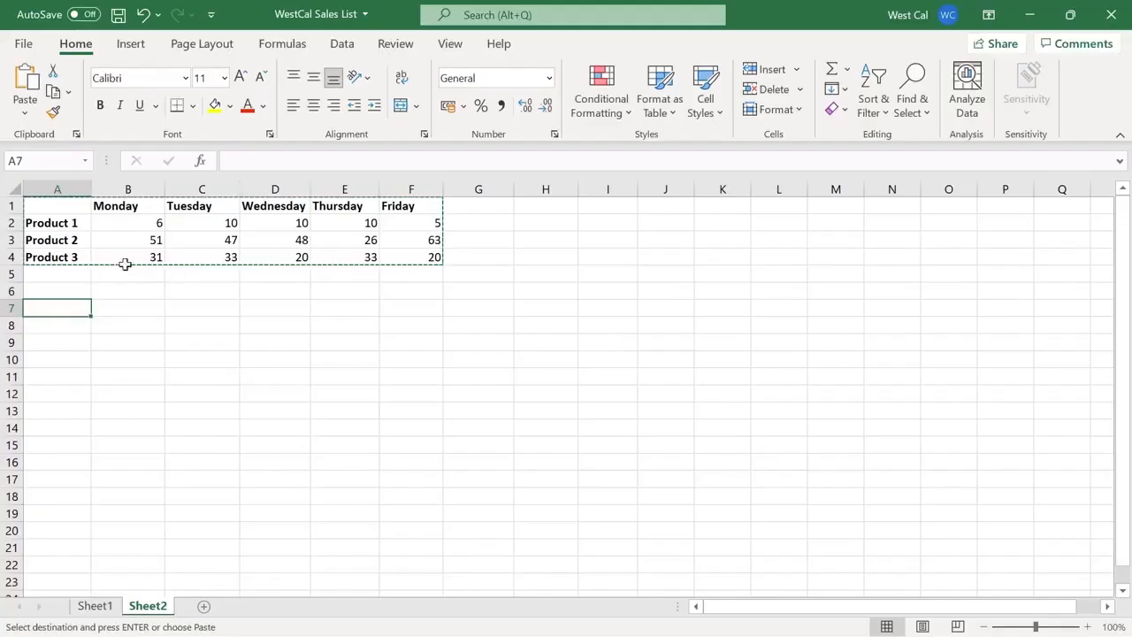
Paste the copied product-by-day table transposed at A7 and fill the series down to row 12
click(25, 111)
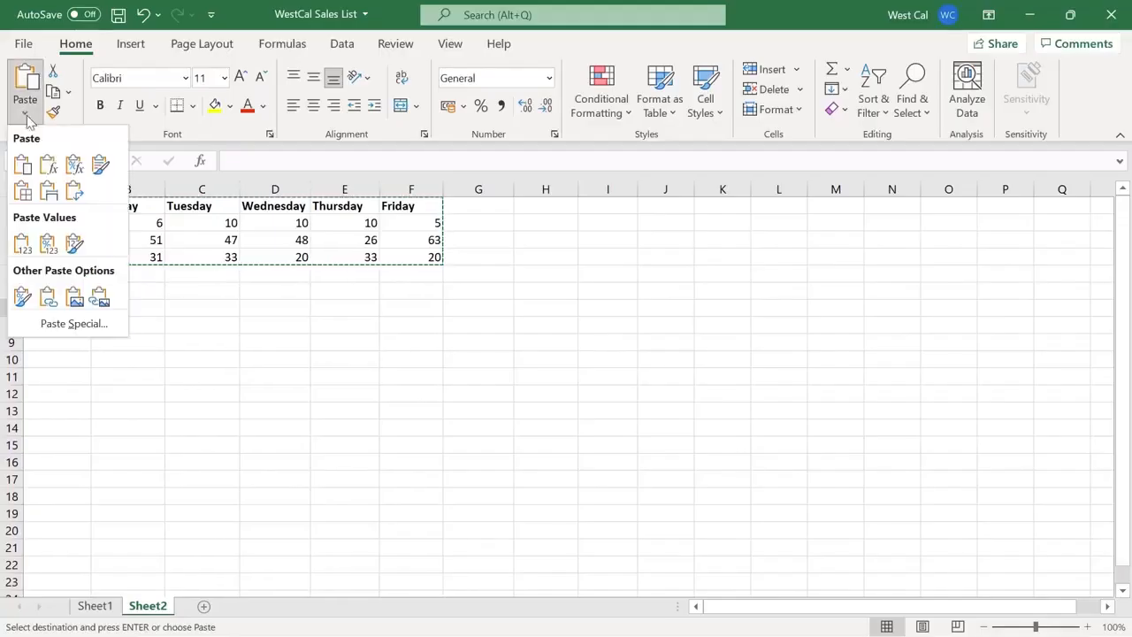
click(76, 194)
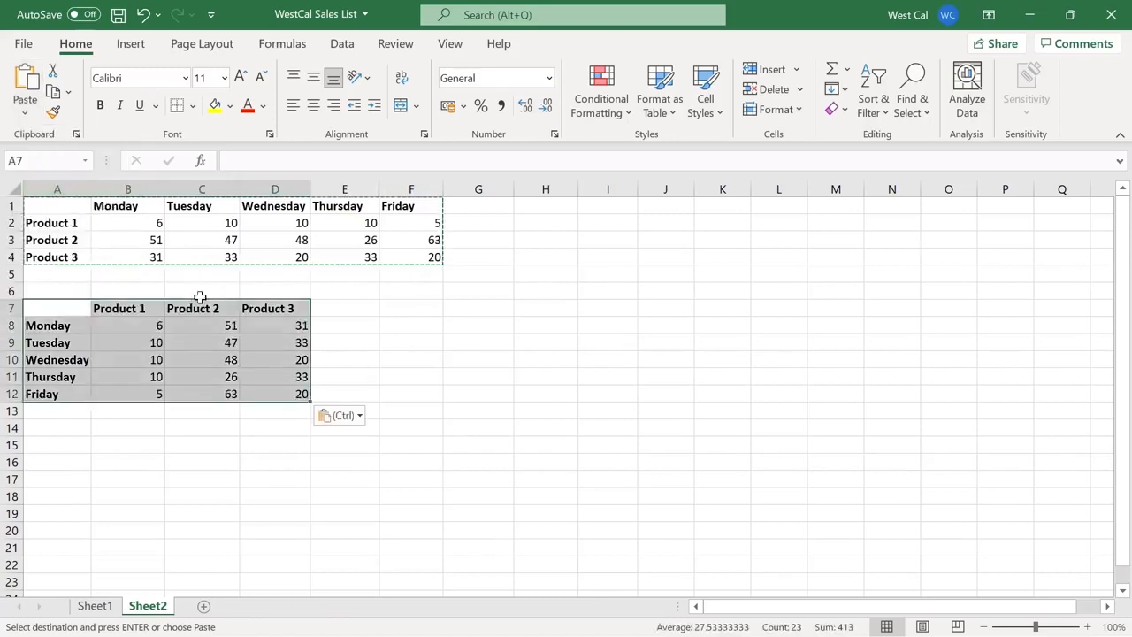
click(405, 373)
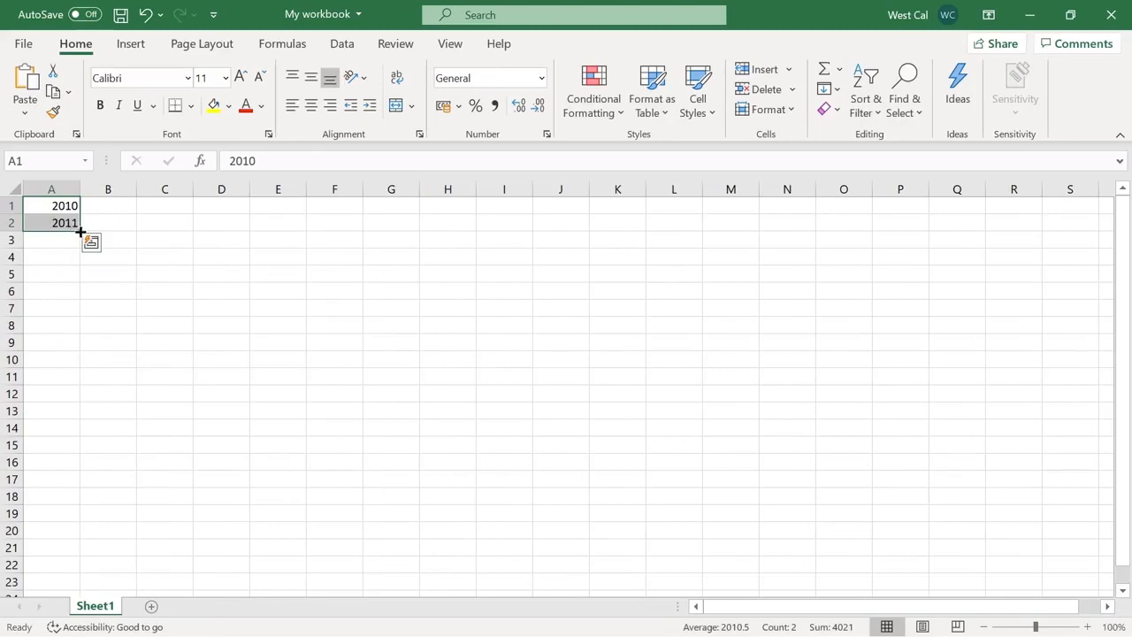
drag(79, 232, 79, 390)
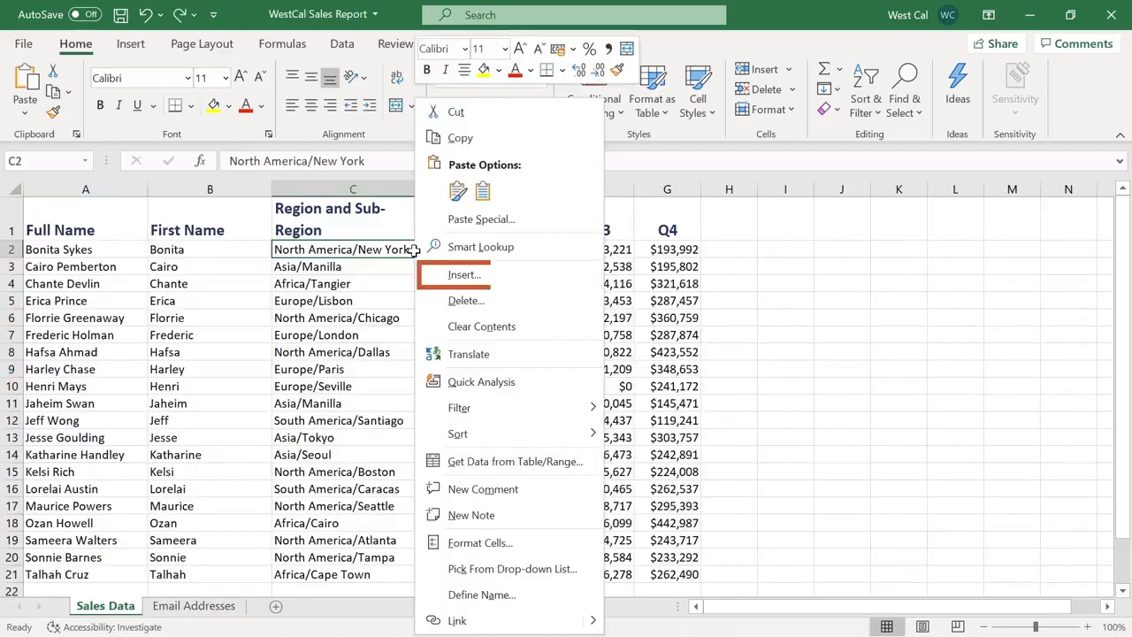
Insert a blank row 2, copy A2's formatting to B1, and Replace All 'name' with 'title'
click(464, 275)
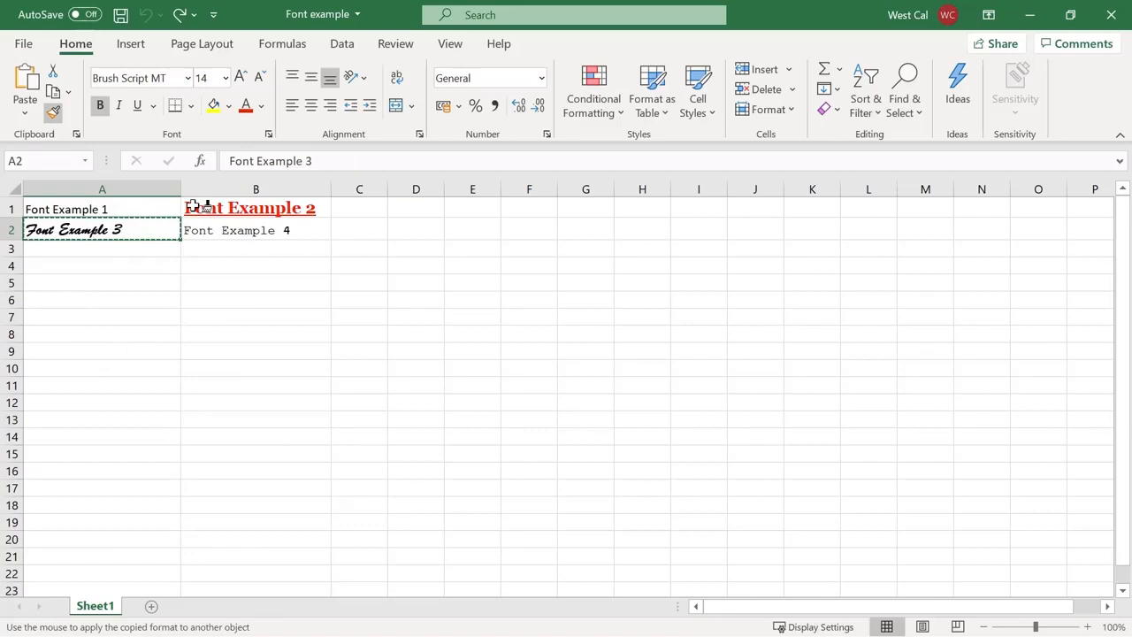
click(196, 207)
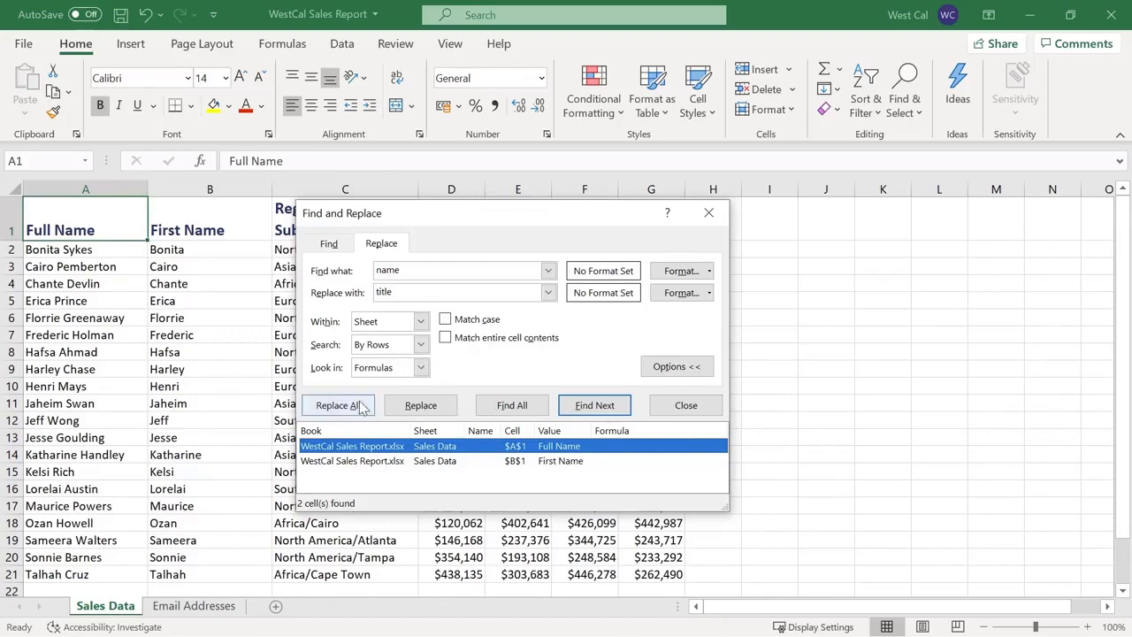
click(361, 406)
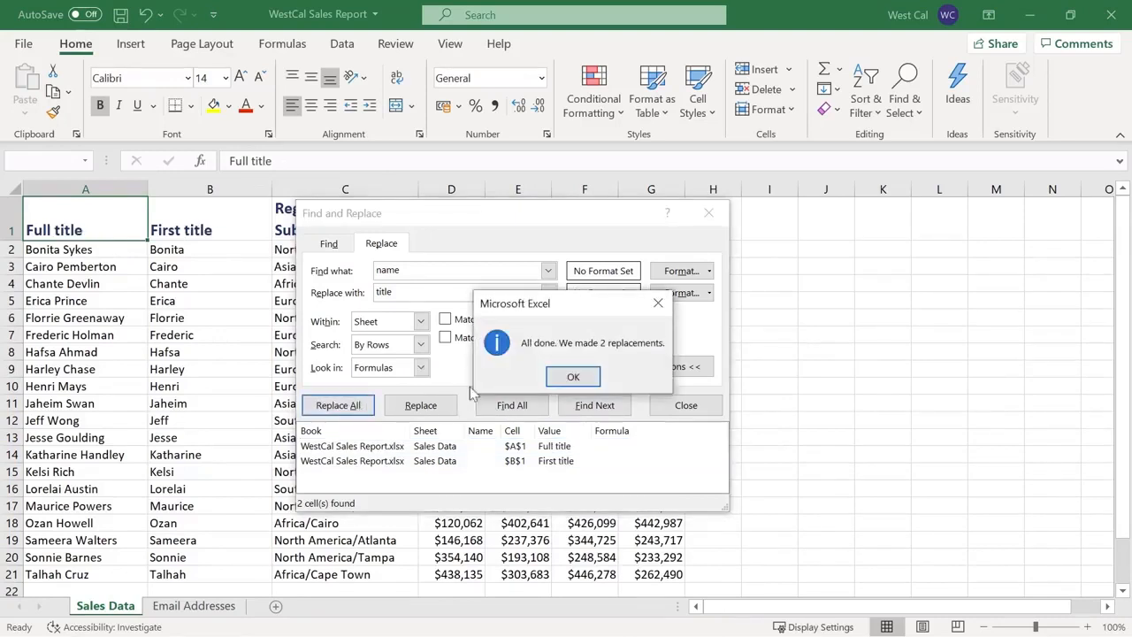
click(572, 376)
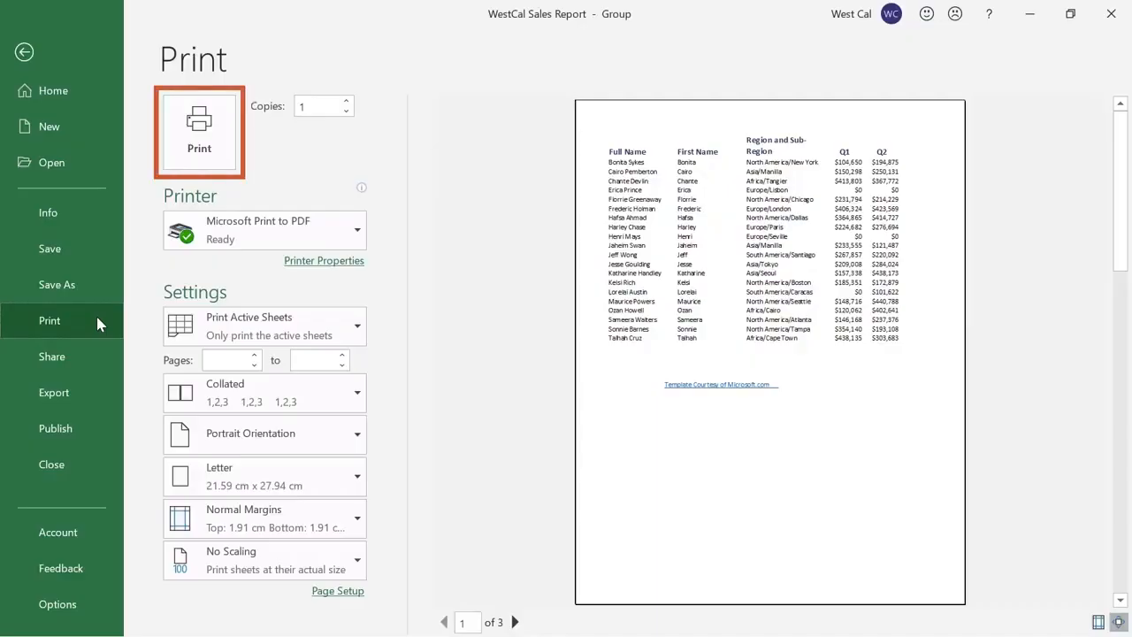
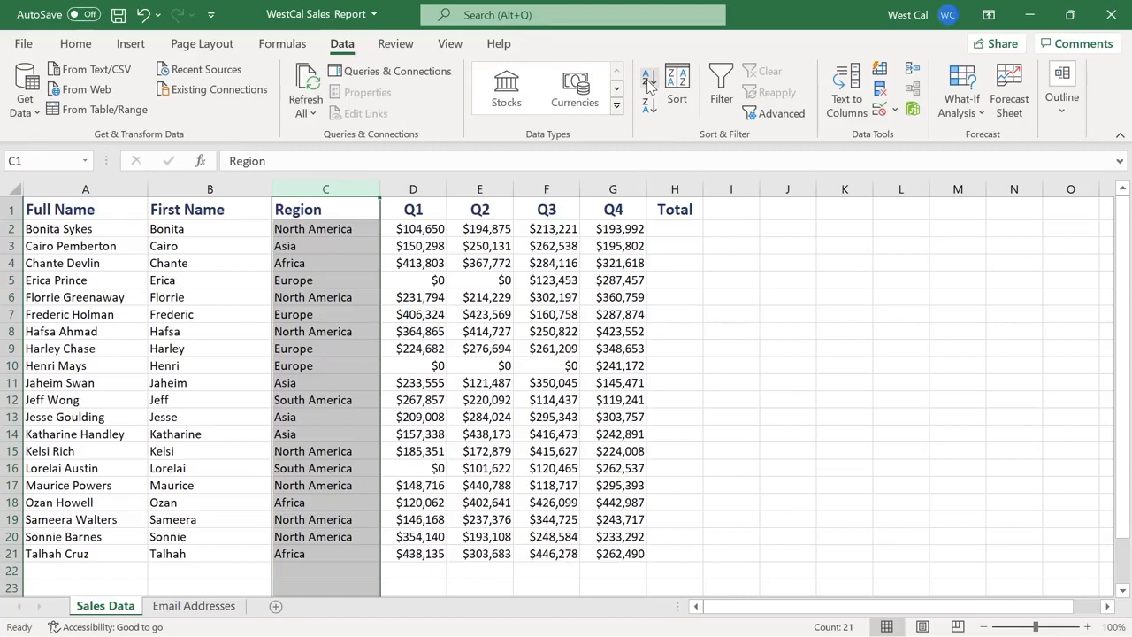
Sort the sales rows A to Z by Region with the selection expanded, then start a custom sort on the full table
click(649, 80)
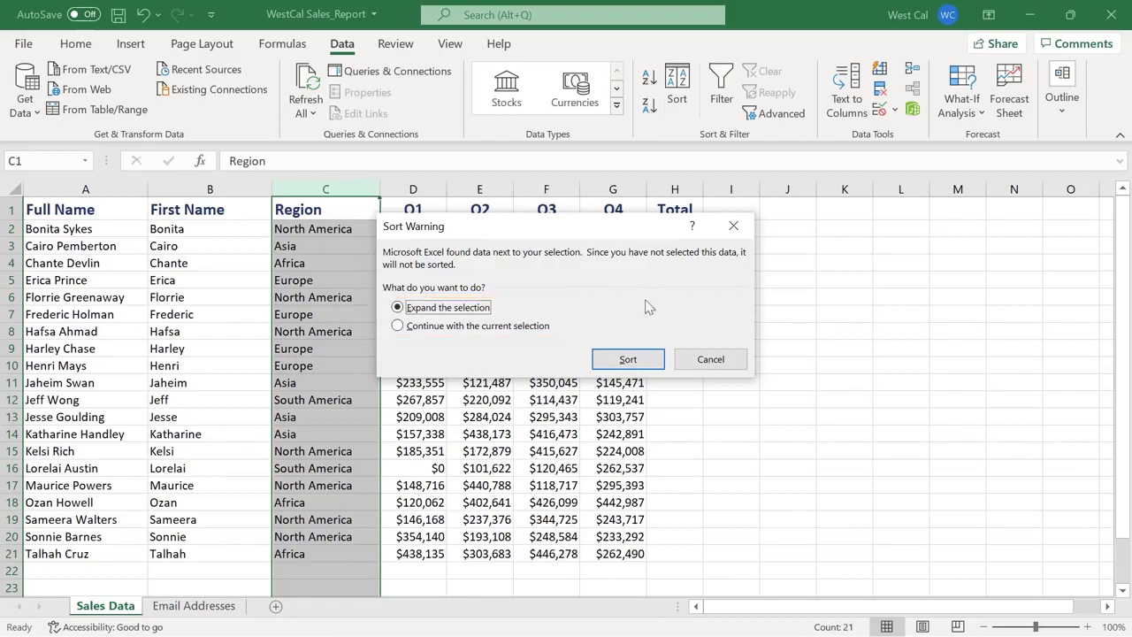
click(629, 359)
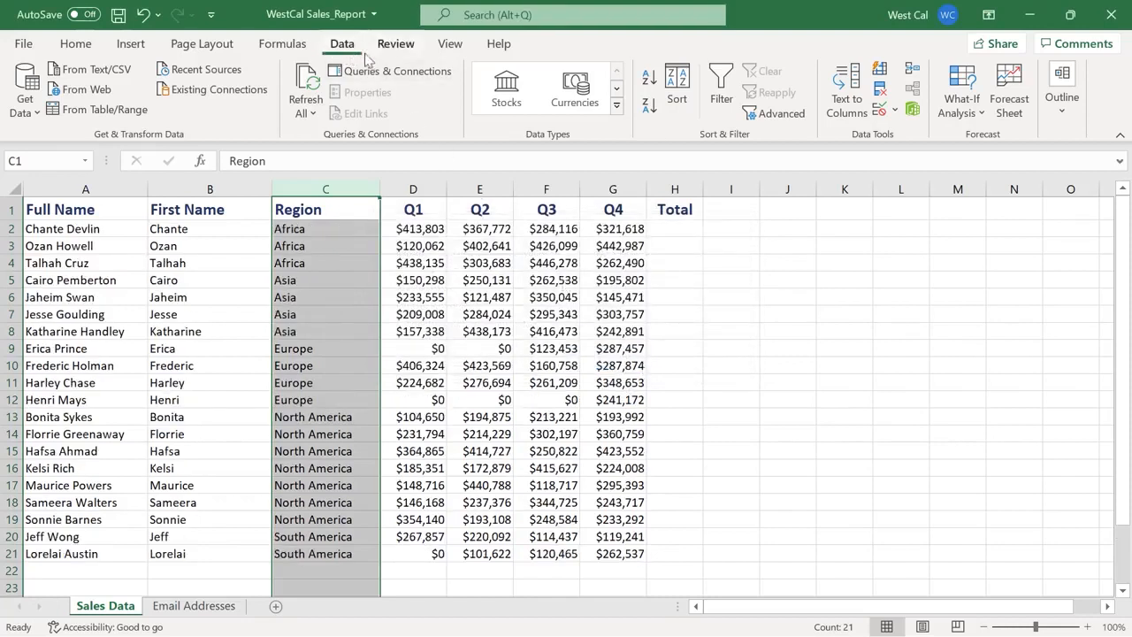
click(679, 89)
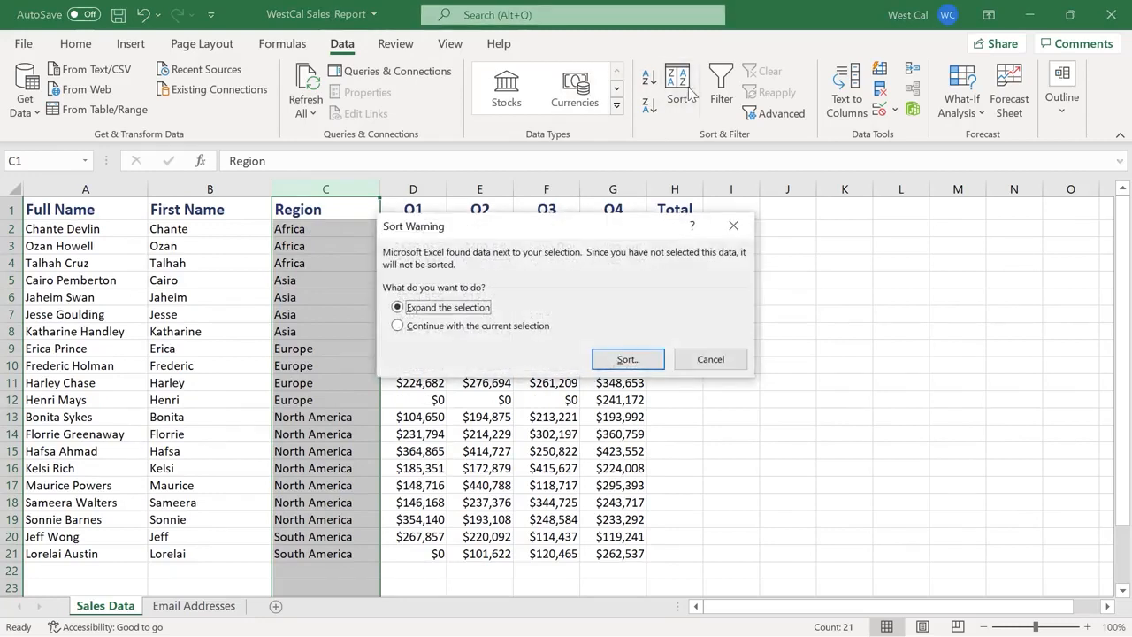
click(657, 358)
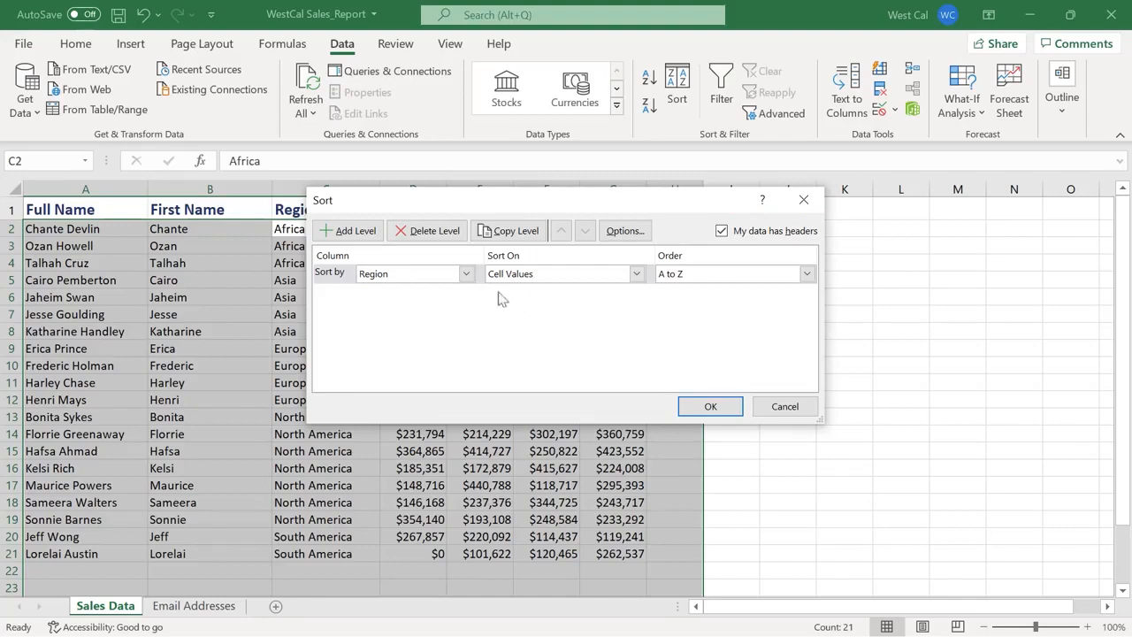
Keep the first sort level as Region, sorted on cell values, A to Z
click(465, 275)
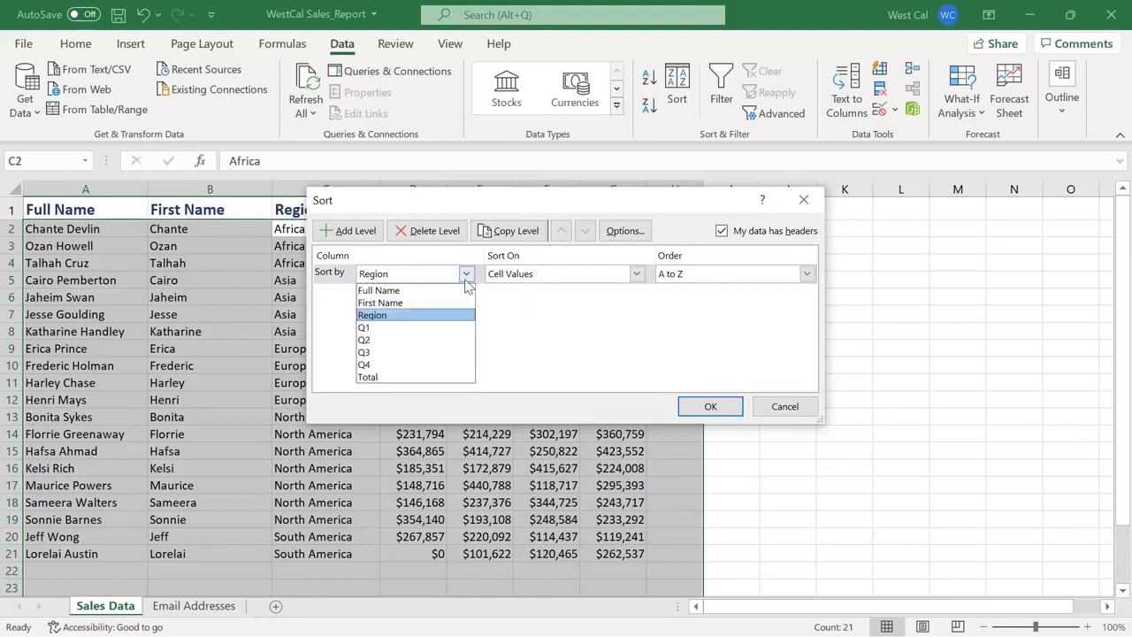
click(465, 279)
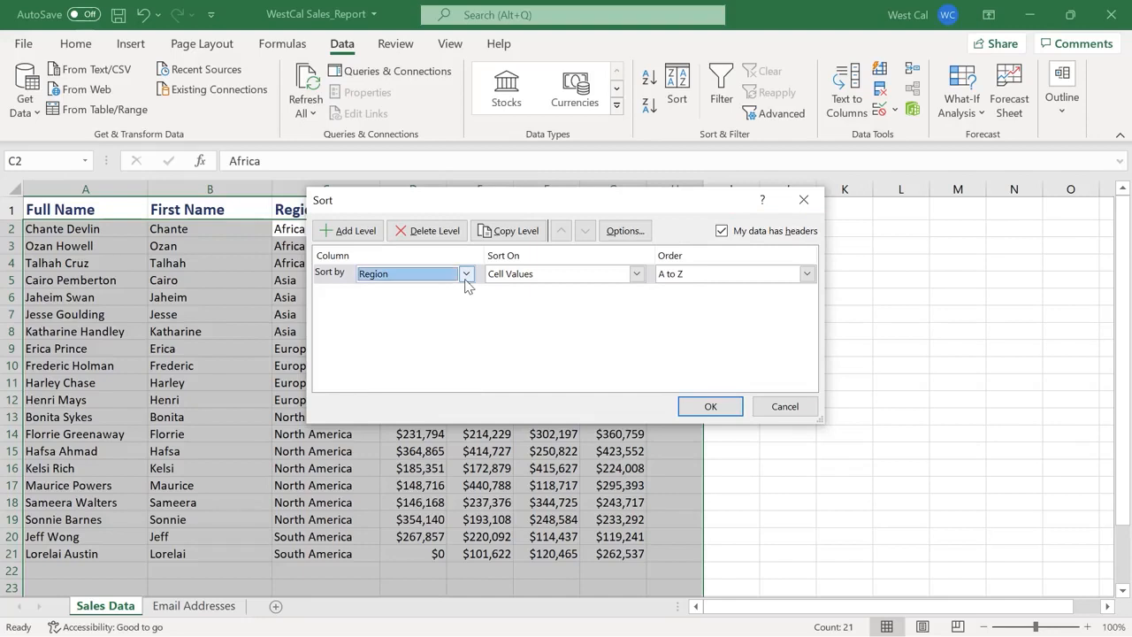
click(637, 276)
click(637, 276)
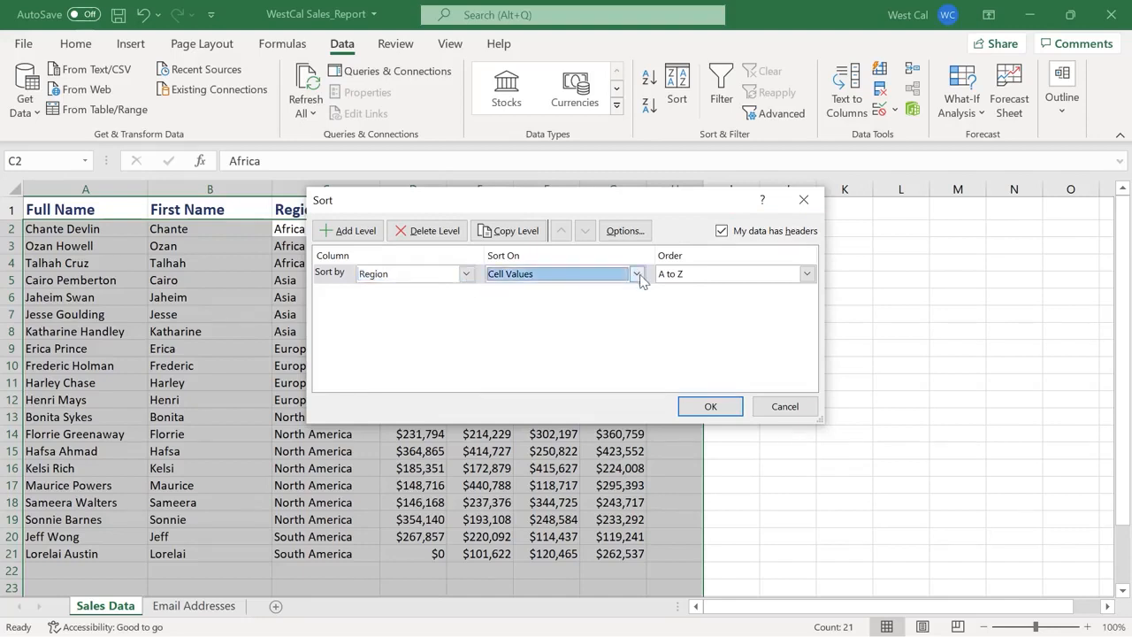
click(807, 276)
click(807, 277)
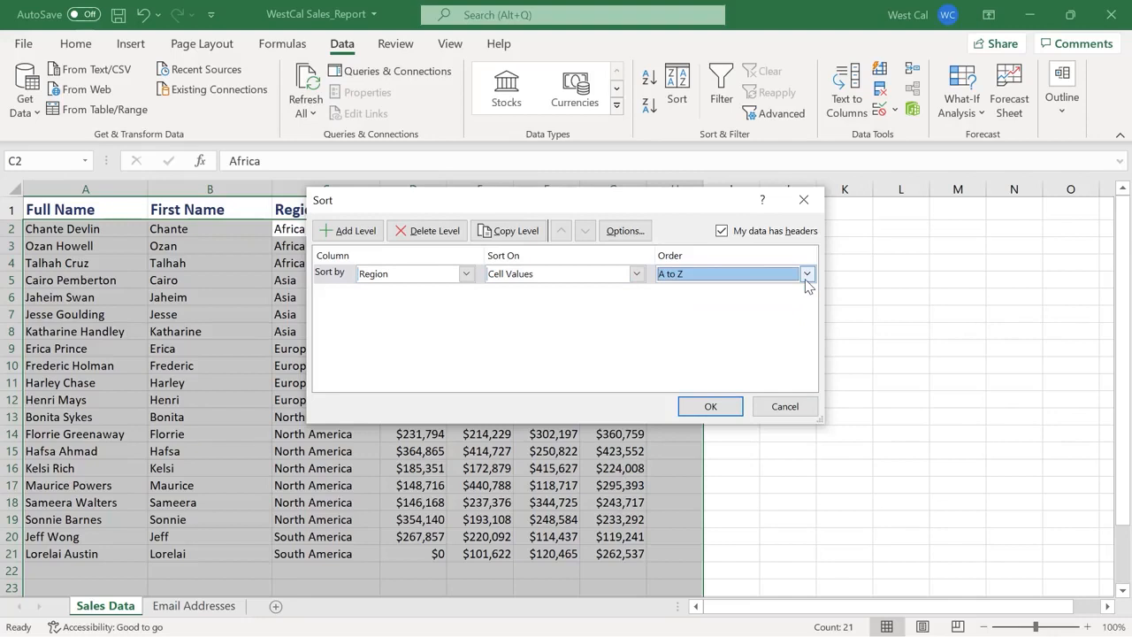
Add a second level sorting Q1 Largest to Smallest and apply the sort
click(344, 235)
click(466, 294)
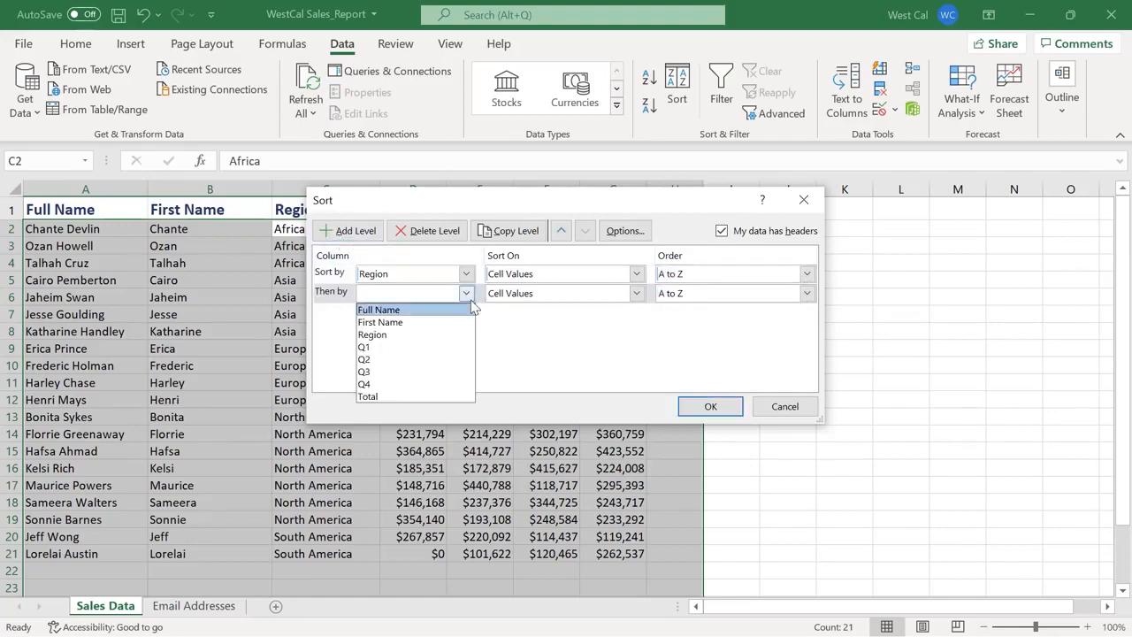
click(469, 347)
click(807, 294)
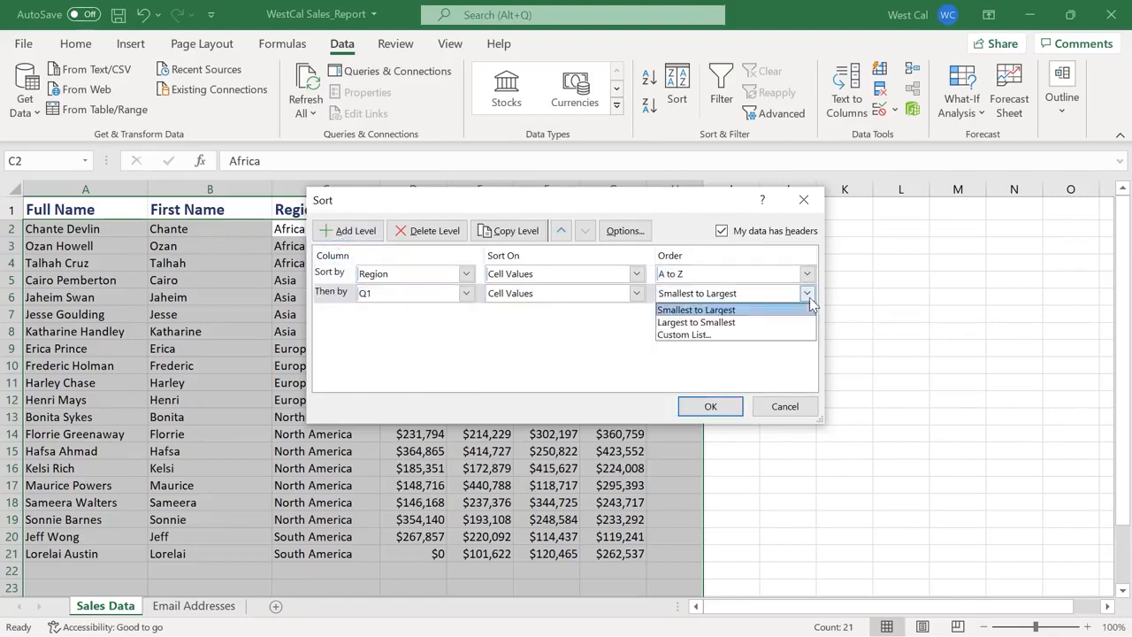
click(810, 320)
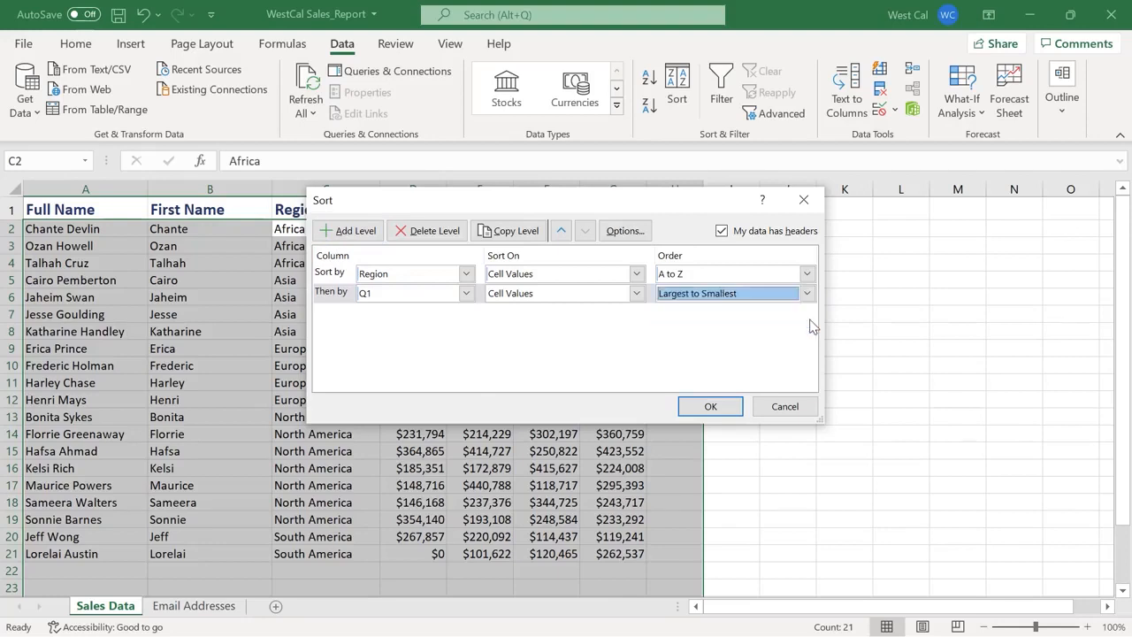
click(732, 409)
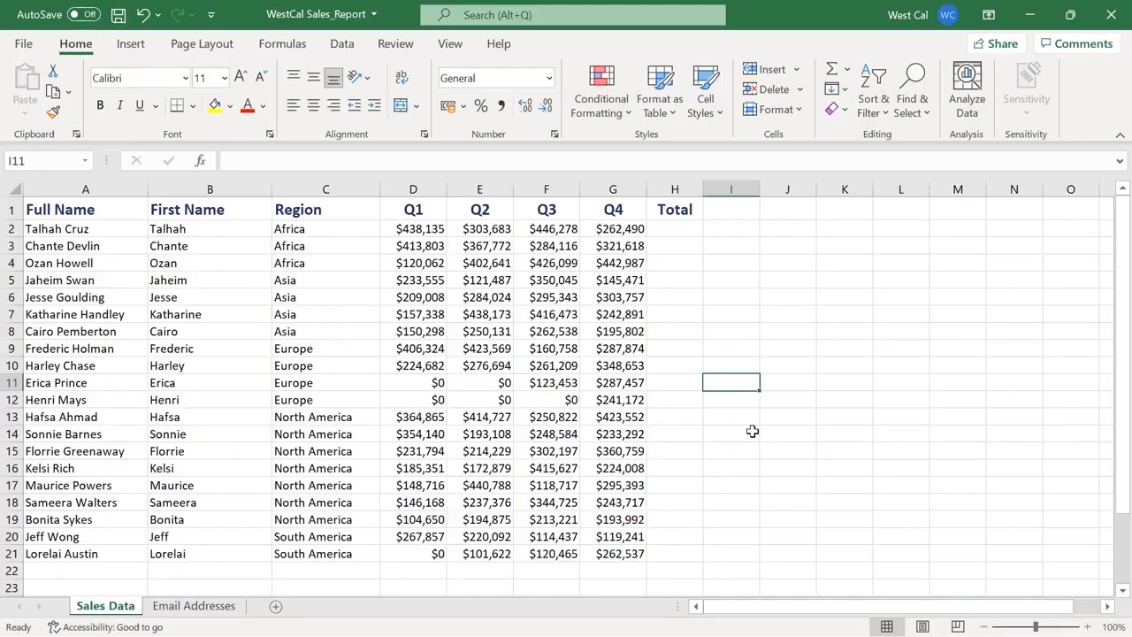
Turn on filter arrows for the sales table's header row and open the Region dropdown
click(328, 228)
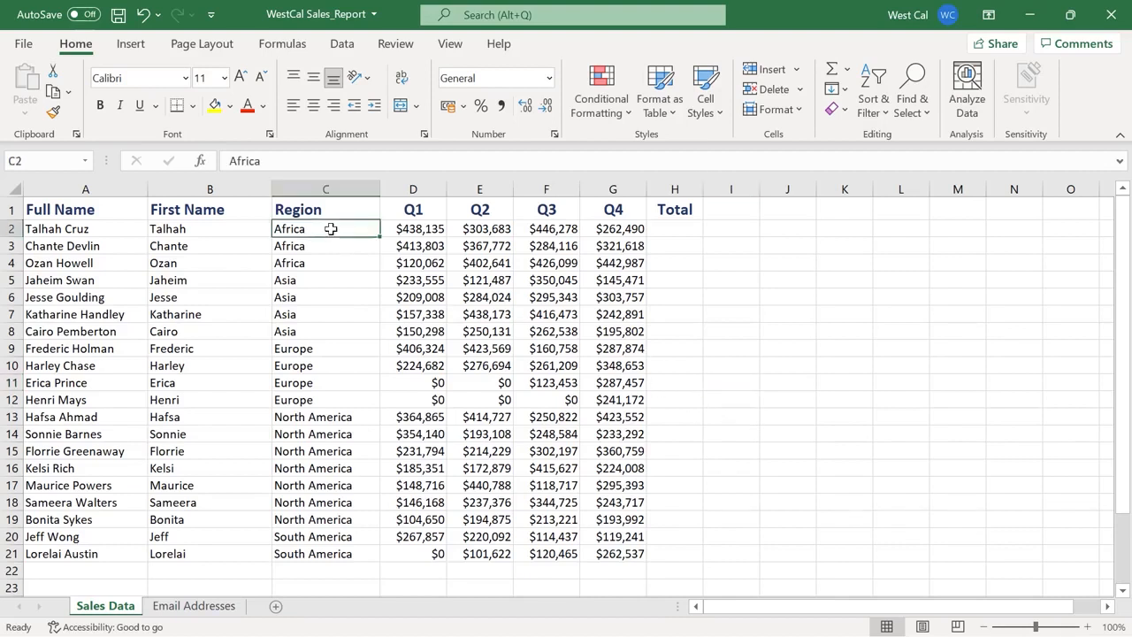
click(342, 43)
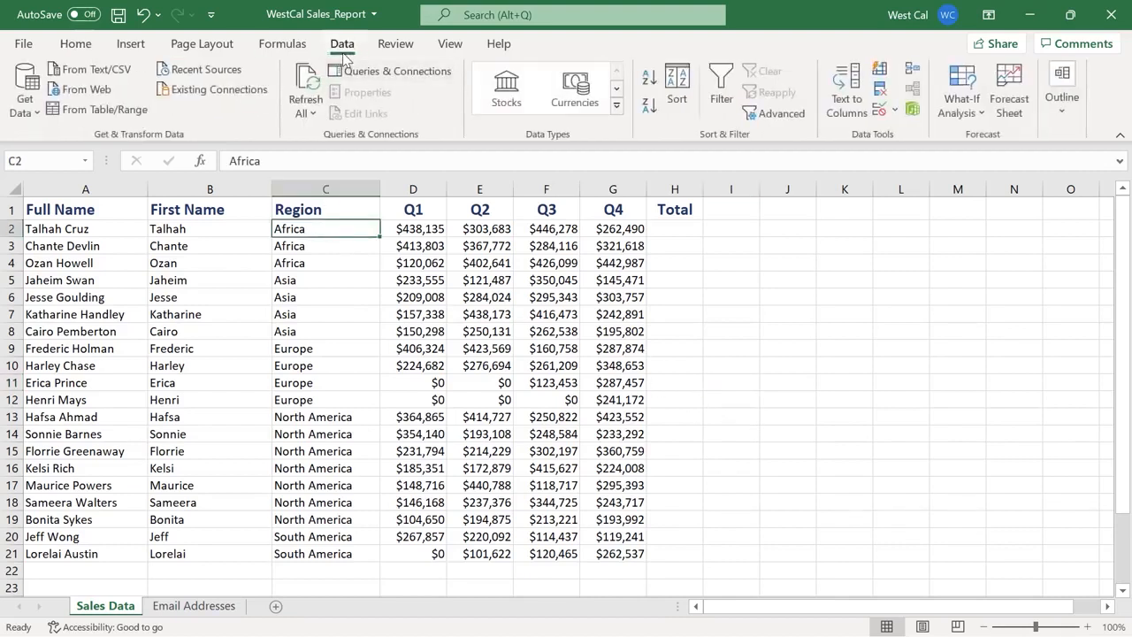
click(721, 98)
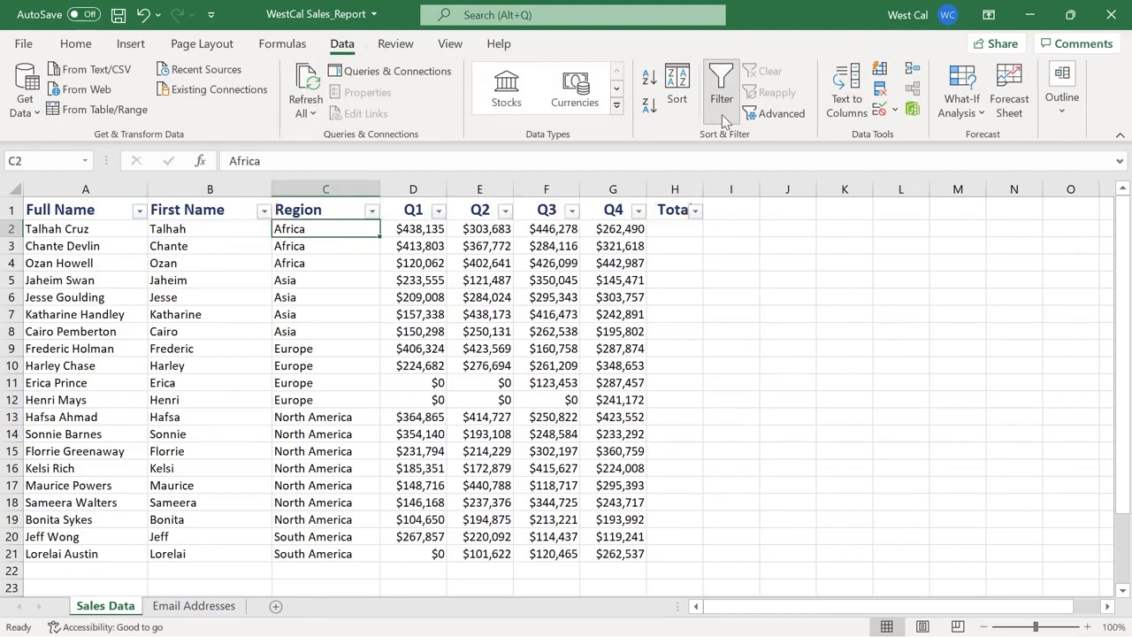
click(372, 212)
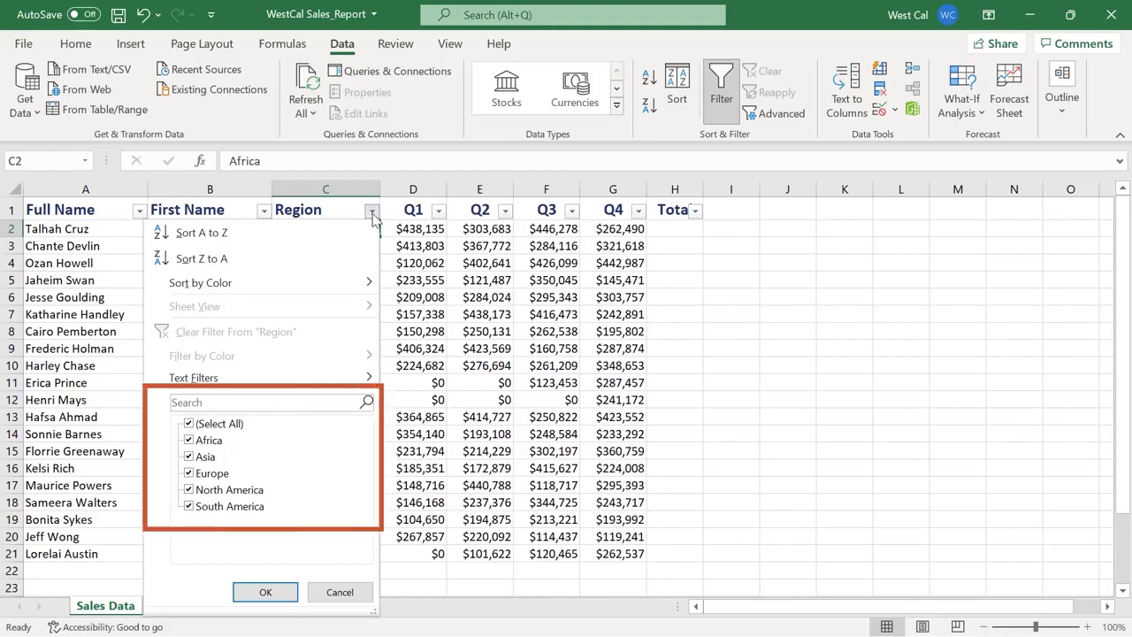
Filter Region by searching 'a', hiding Europe so 16 of 20 records show
click(359, 402)
text(a)
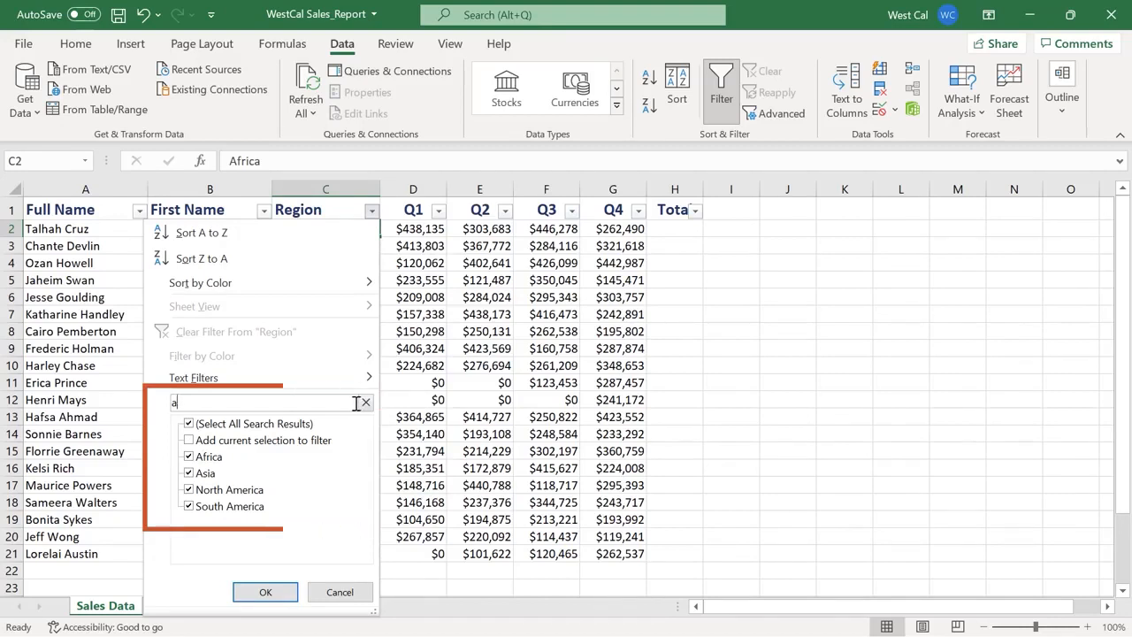
click(288, 592)
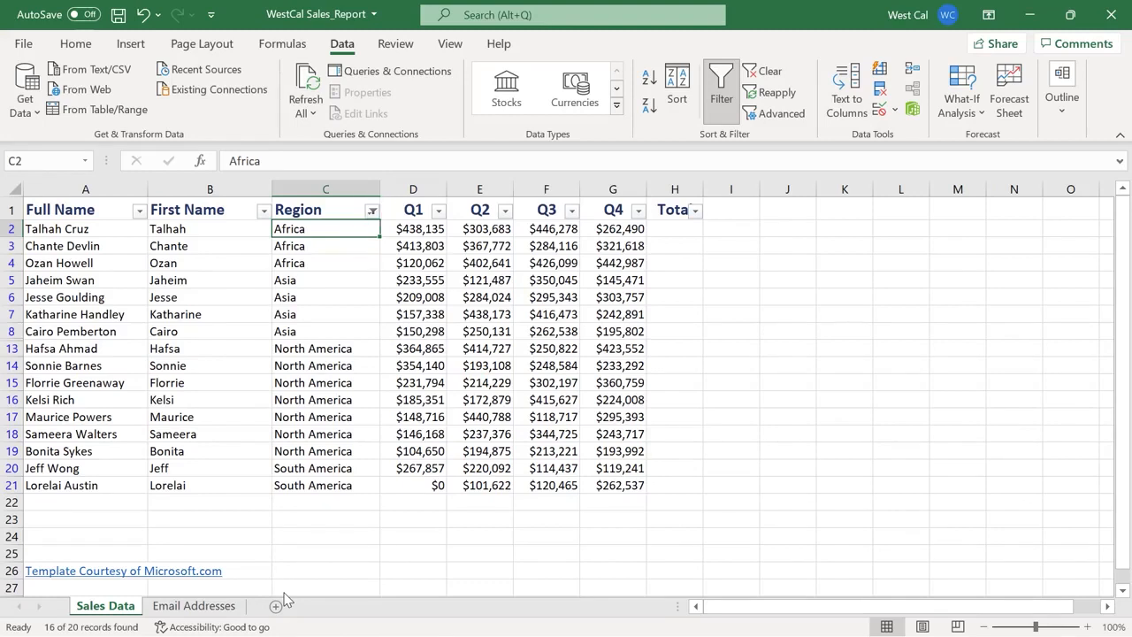
click(372, 210)
Apply a Region text filter that contains 'Asia', leaving only the 4 Asia rows
mouse_move(361, 382)
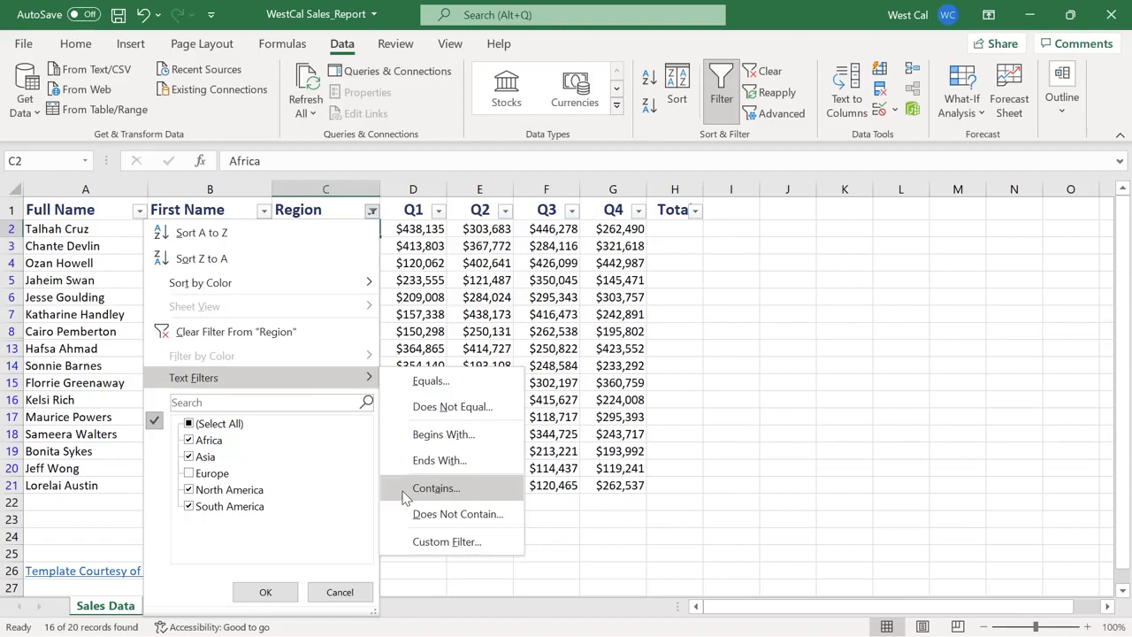
click(434, 488)
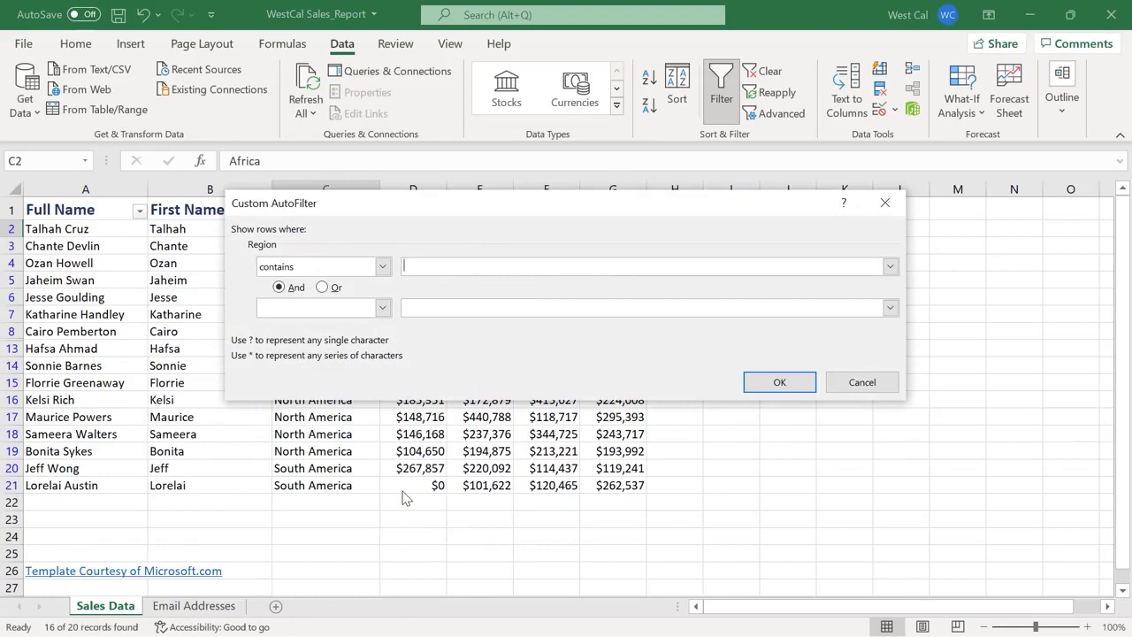
click(383, 266)
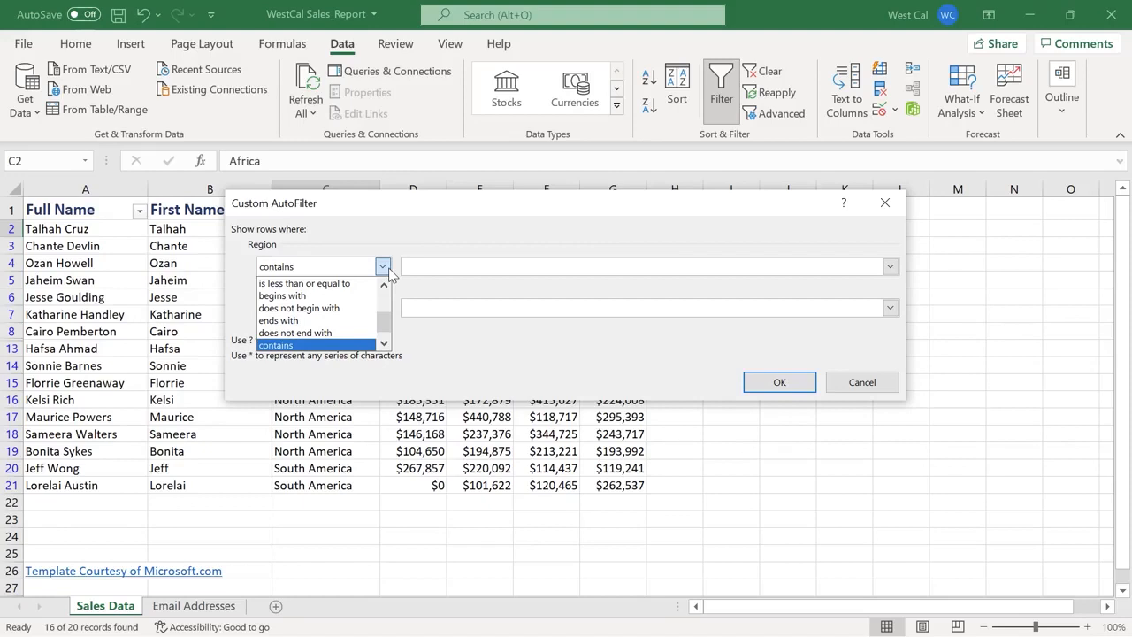
click(386, 268)
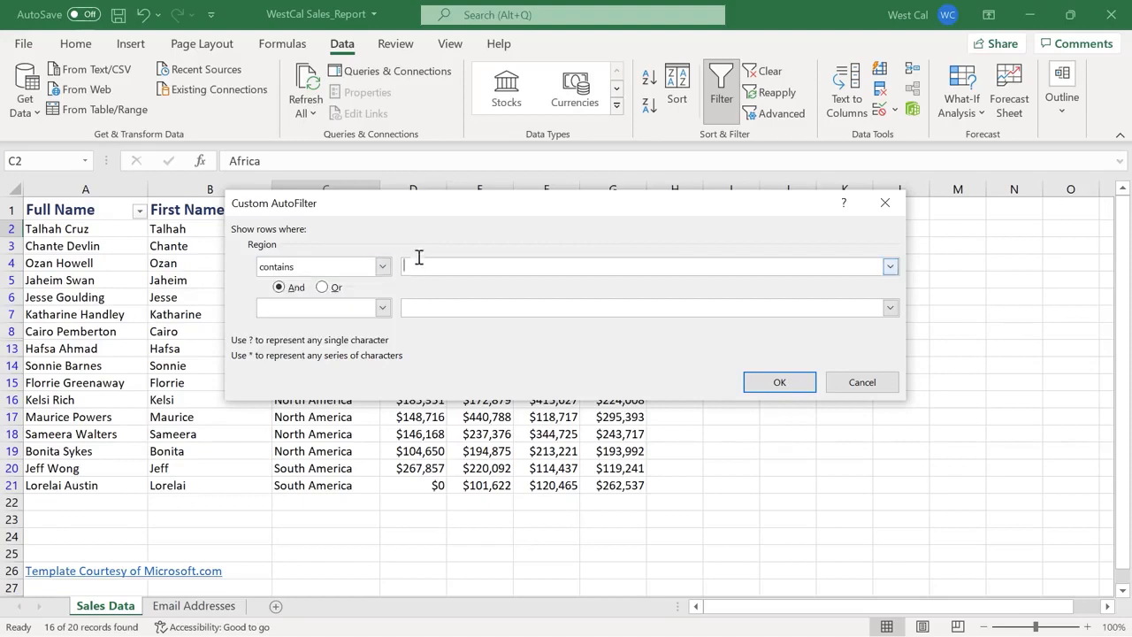
text(Asia)
click(757, 395)
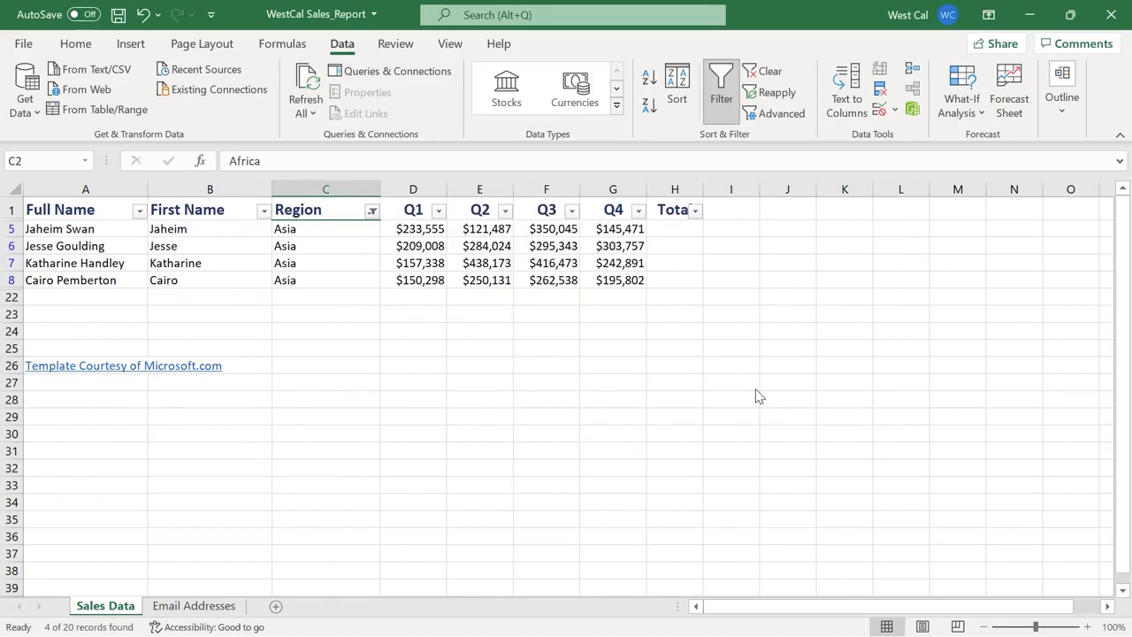
Clear the Region filter so all 20 sales records show again
click(375, 218)
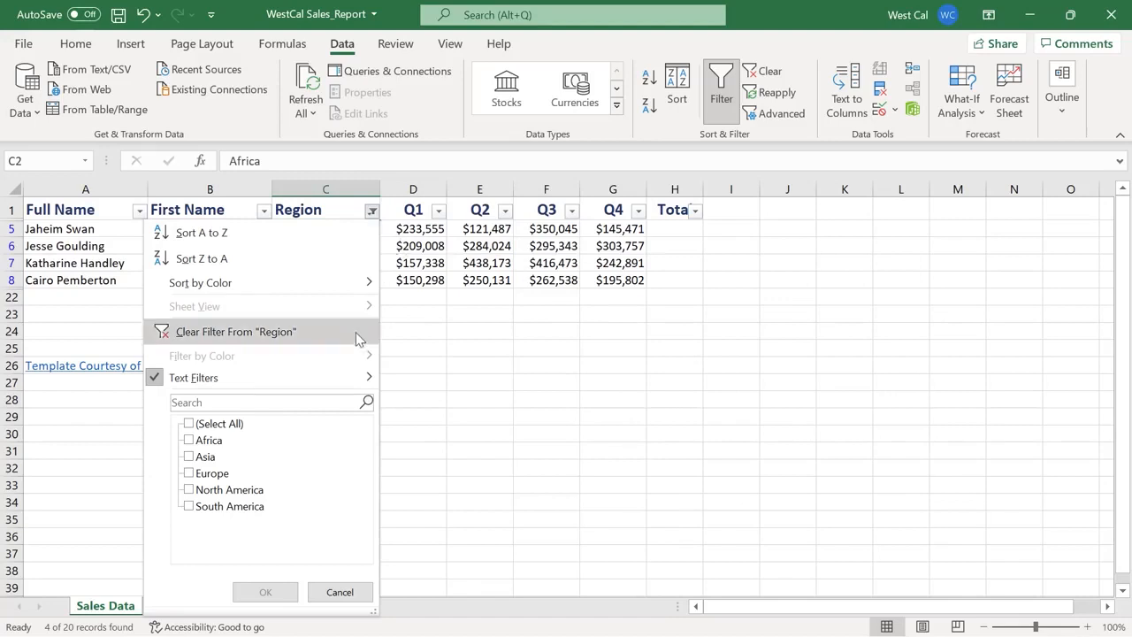
key(Escape)
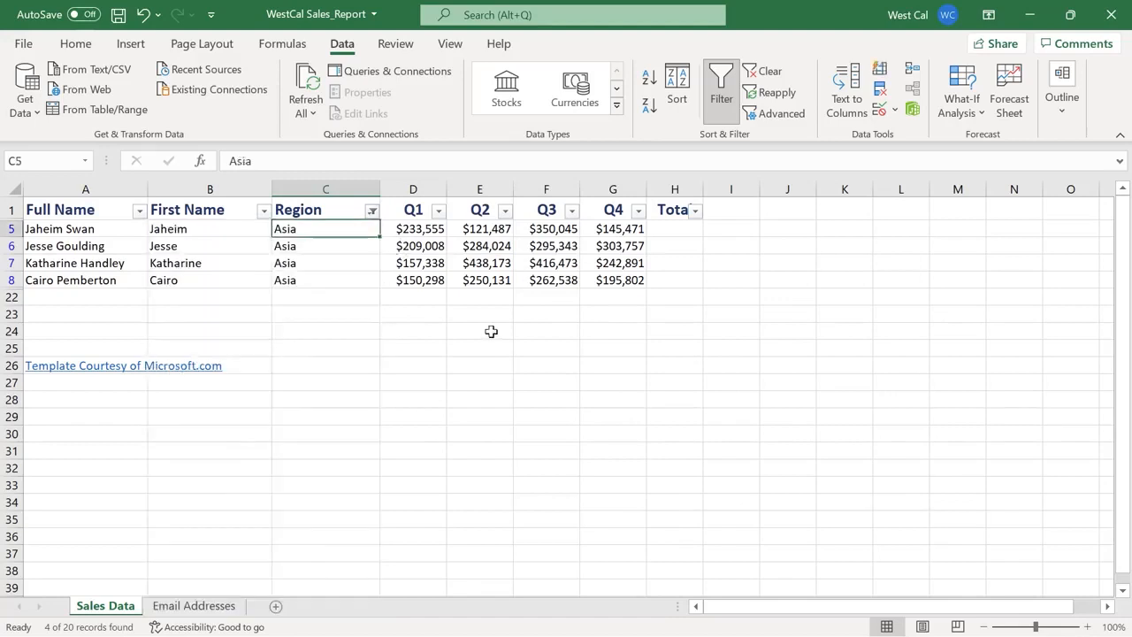
click(767, 72)
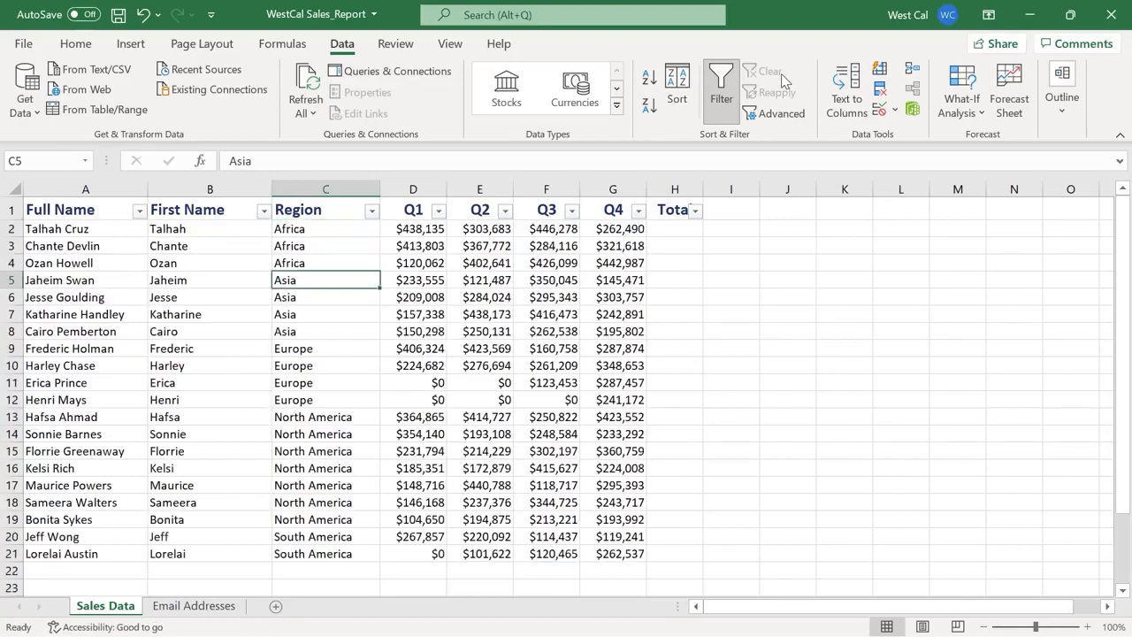
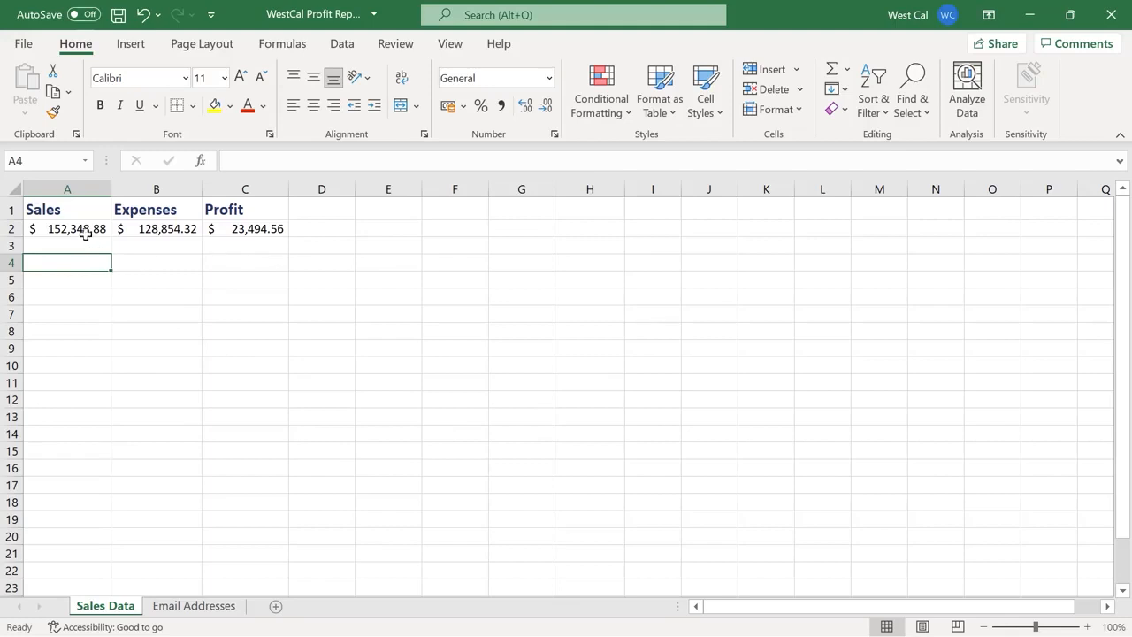
key(Right)
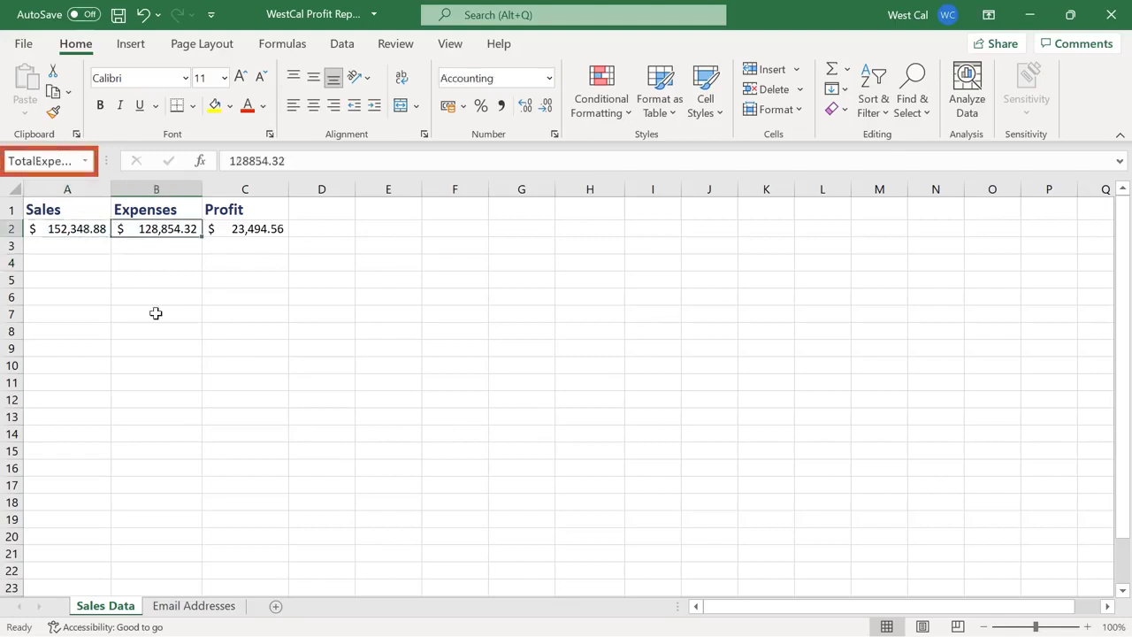
key(Right)
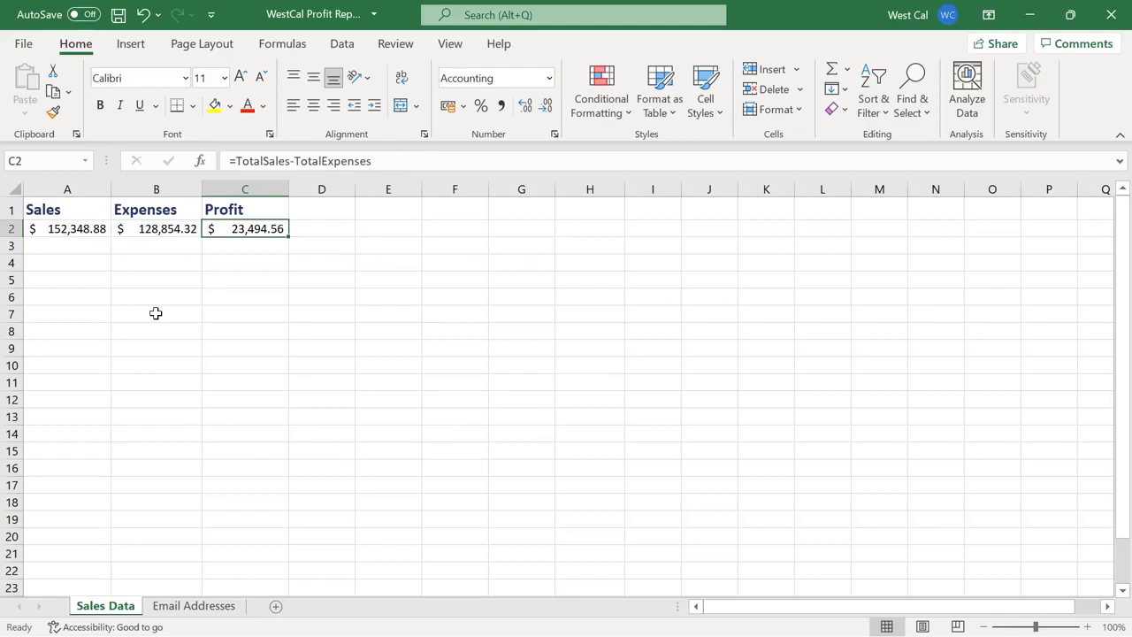
key(ctrl+c)
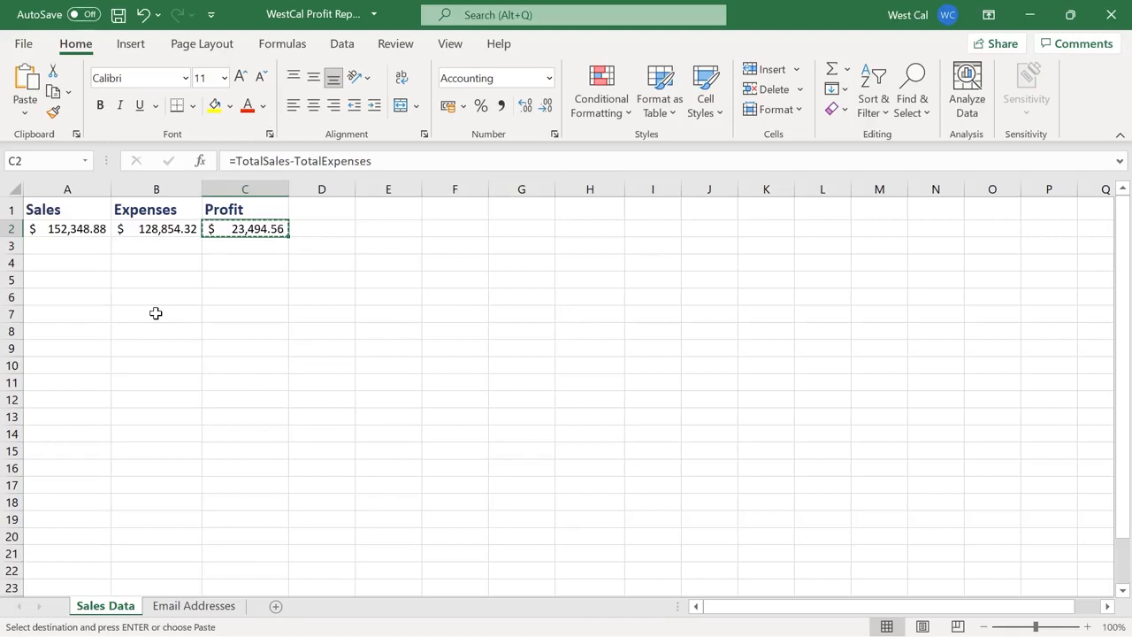
click(581, 334)
key(ctrl+v)
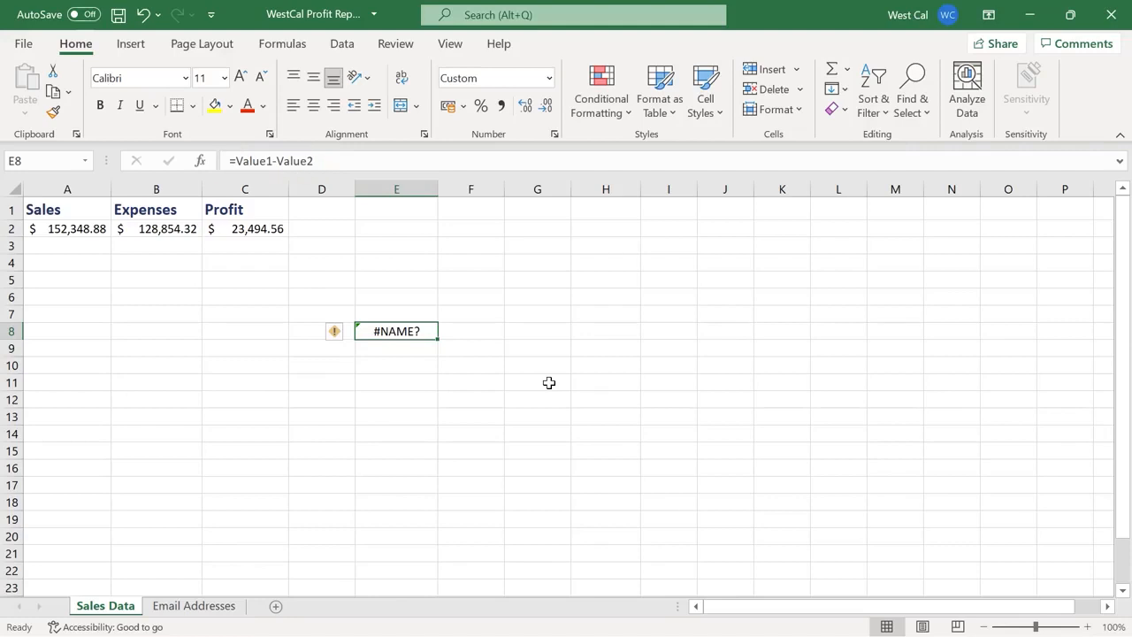
key(Delete)
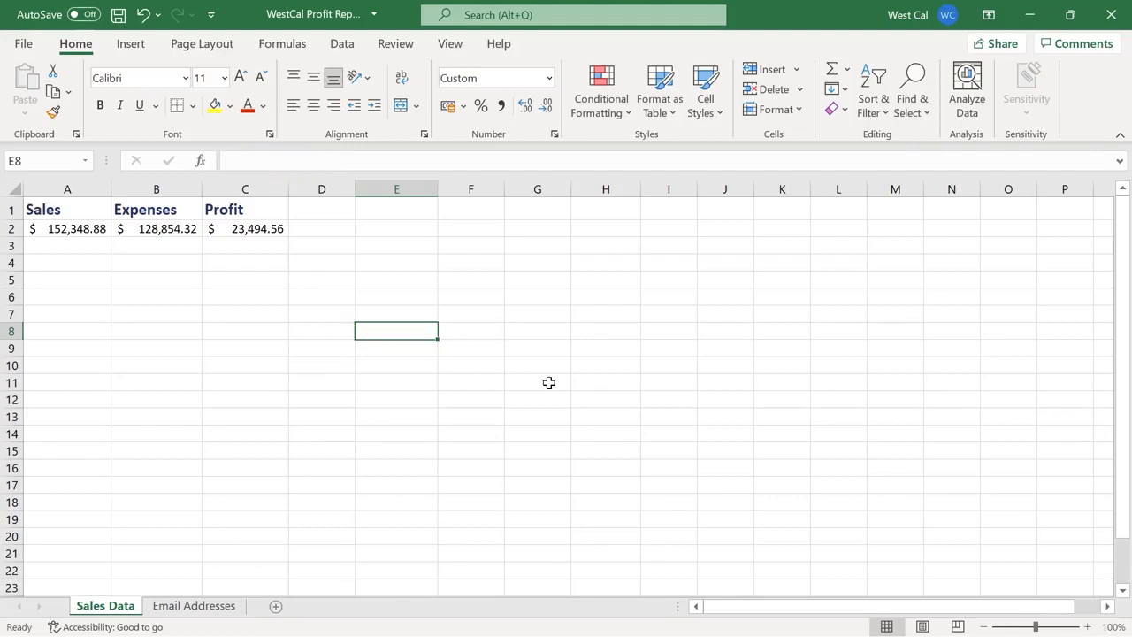
Name the header cells A1:C1 'Headers' through the Name Box
click(92, 211)
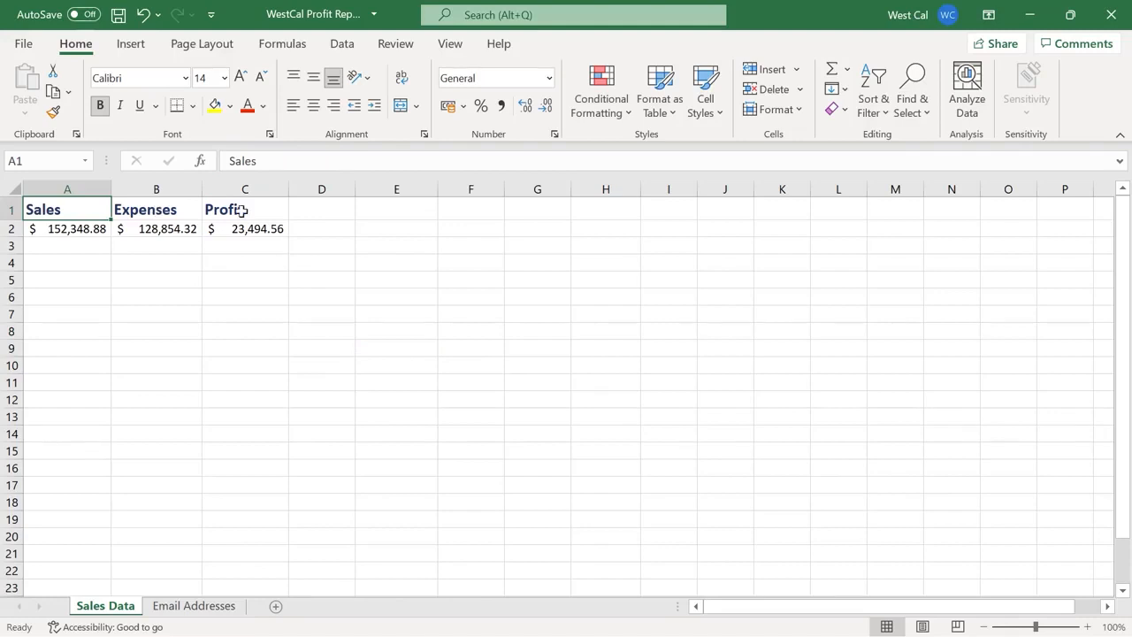
shift+click(242, 210)
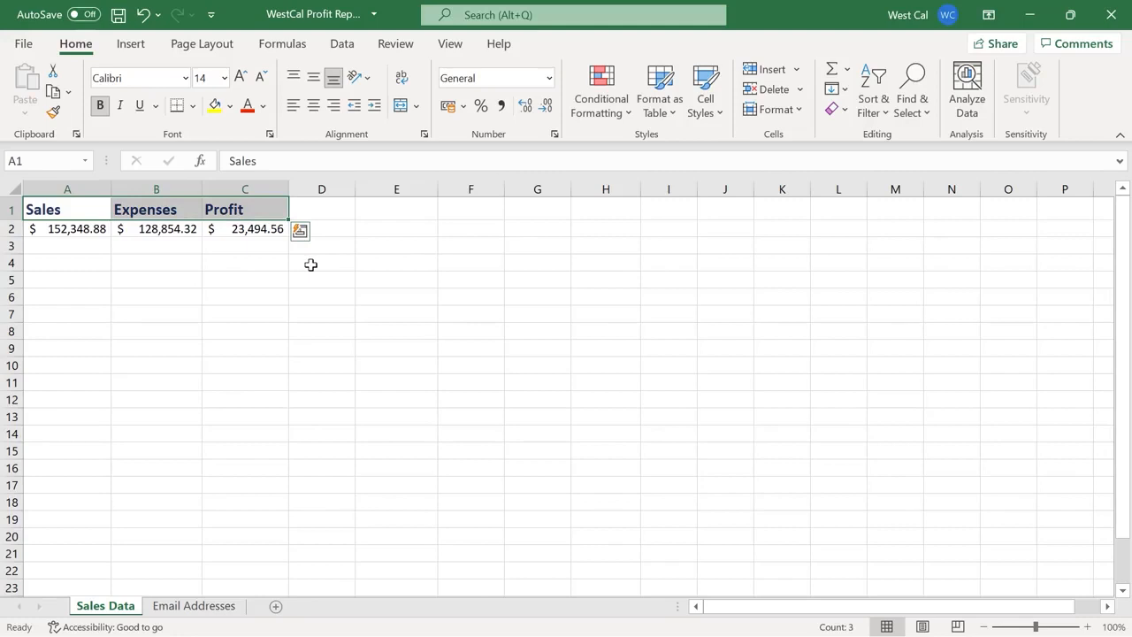
click(67, 163)
text(Headers)
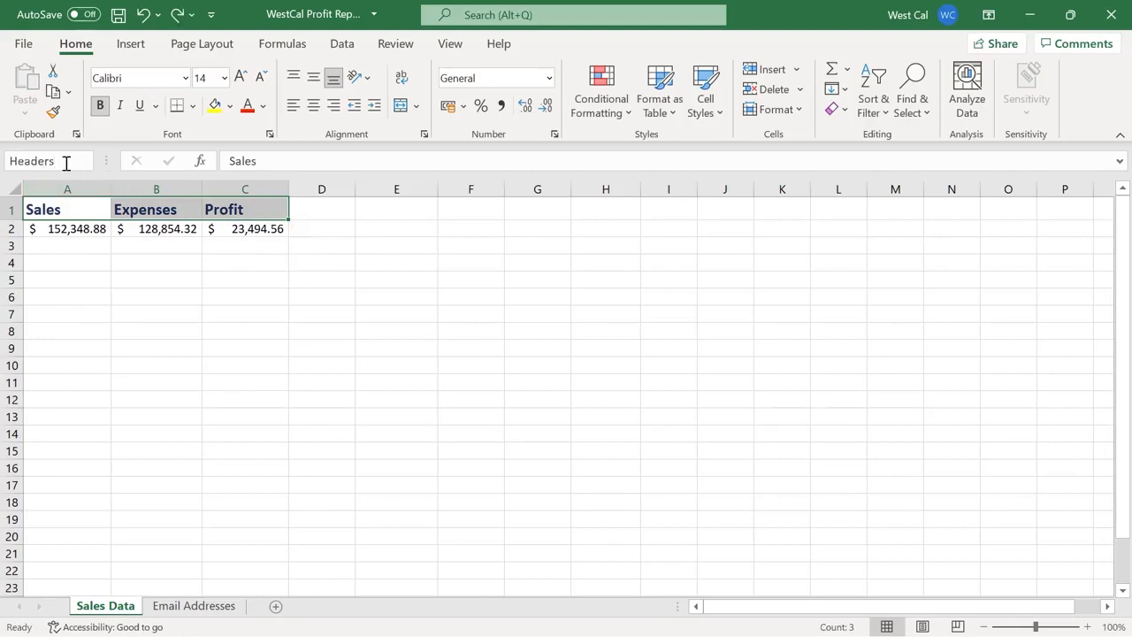
key(Return)
Verify the Headers range from the Name Box list, then select Profit cell C2
click(66, 162)
click(303, 261)
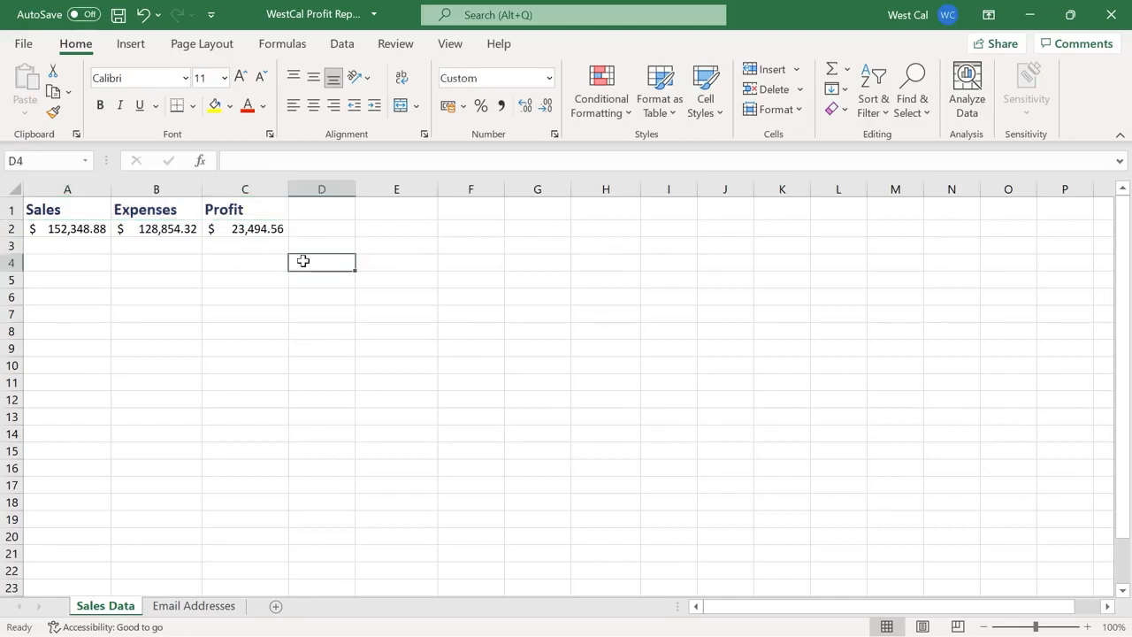
click(85, 161)
click(86, 182)
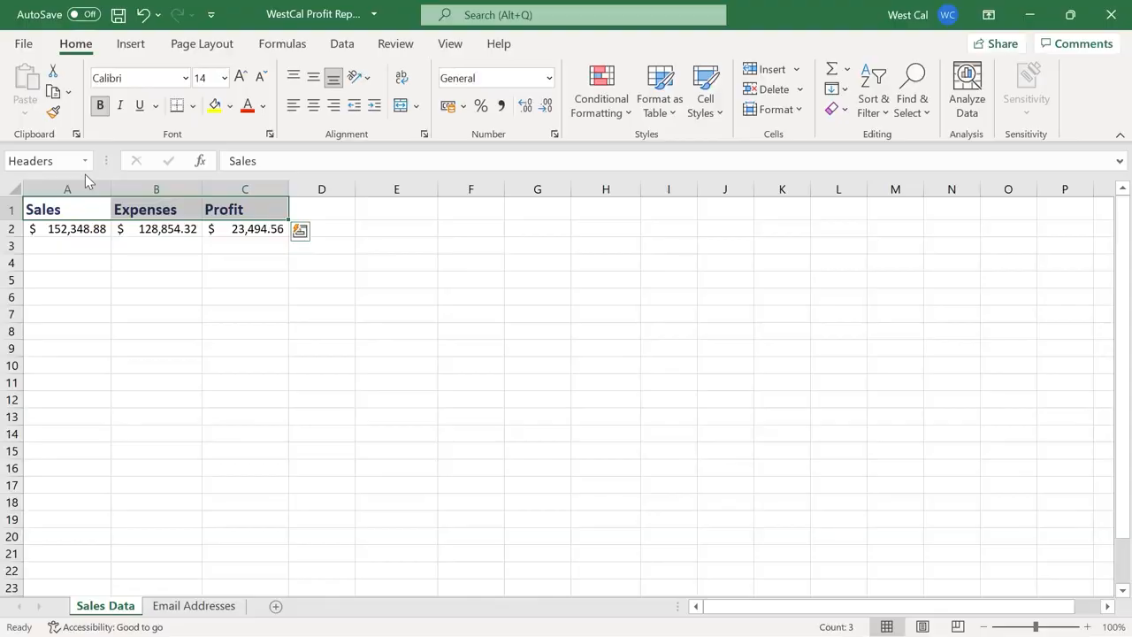
click(243, 231)
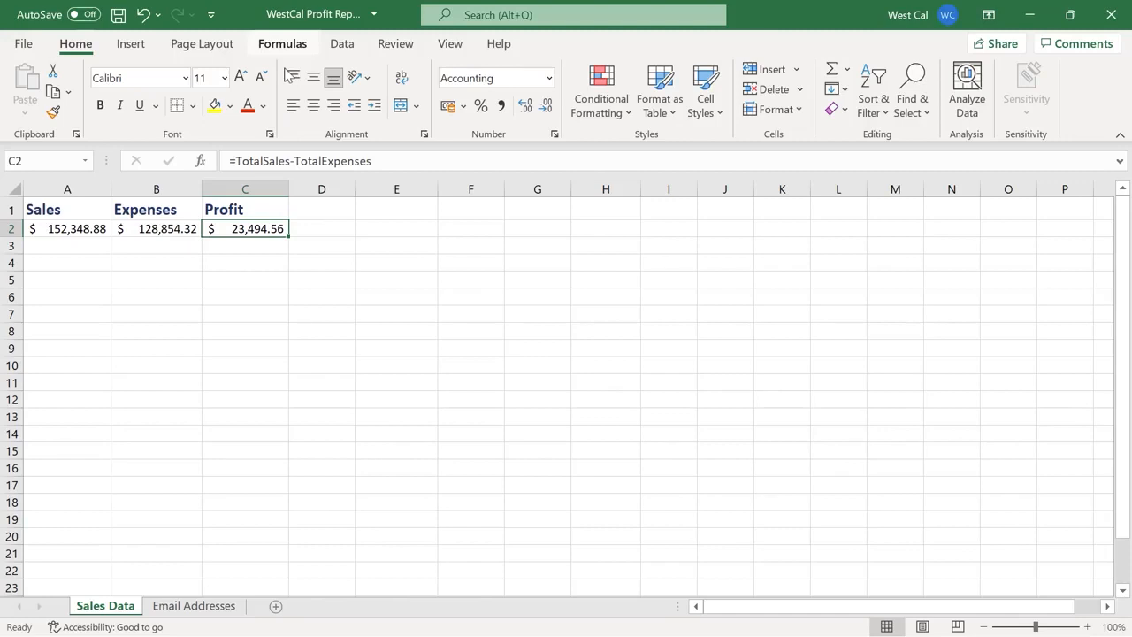
Use Formulas > Define Name to accept the suggested name Profit for 'Sales Data'!$C$2
click(285, 49)
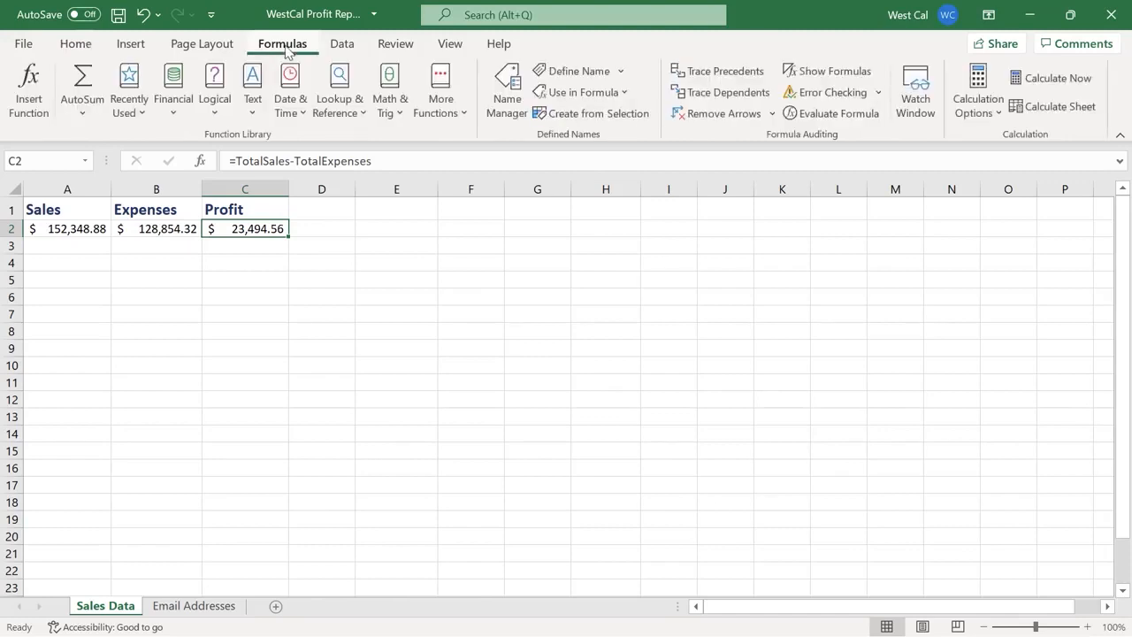
click(608, 81)
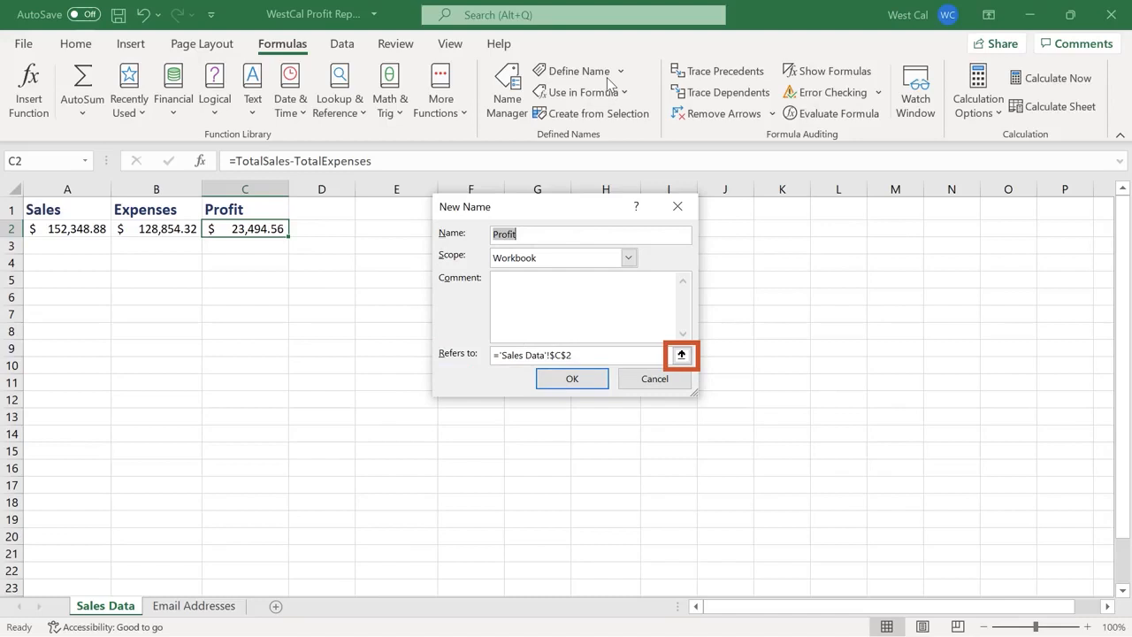
click(588, 380)
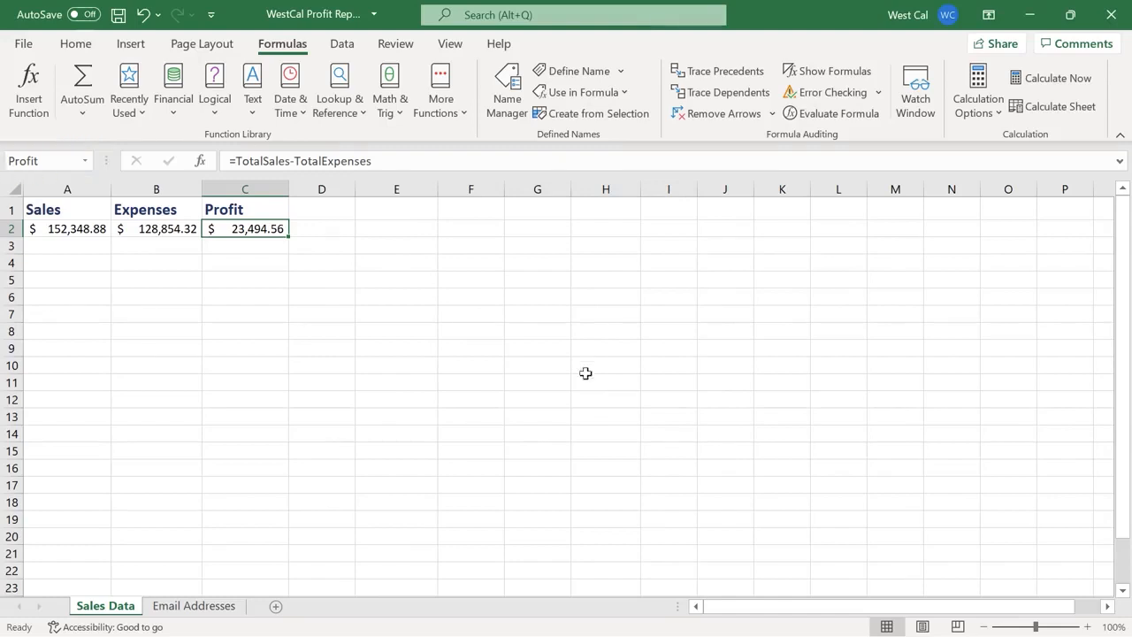
In Name Manager, open and cancel the New Name and Headers edit dialogs without changes
click(508, 97)
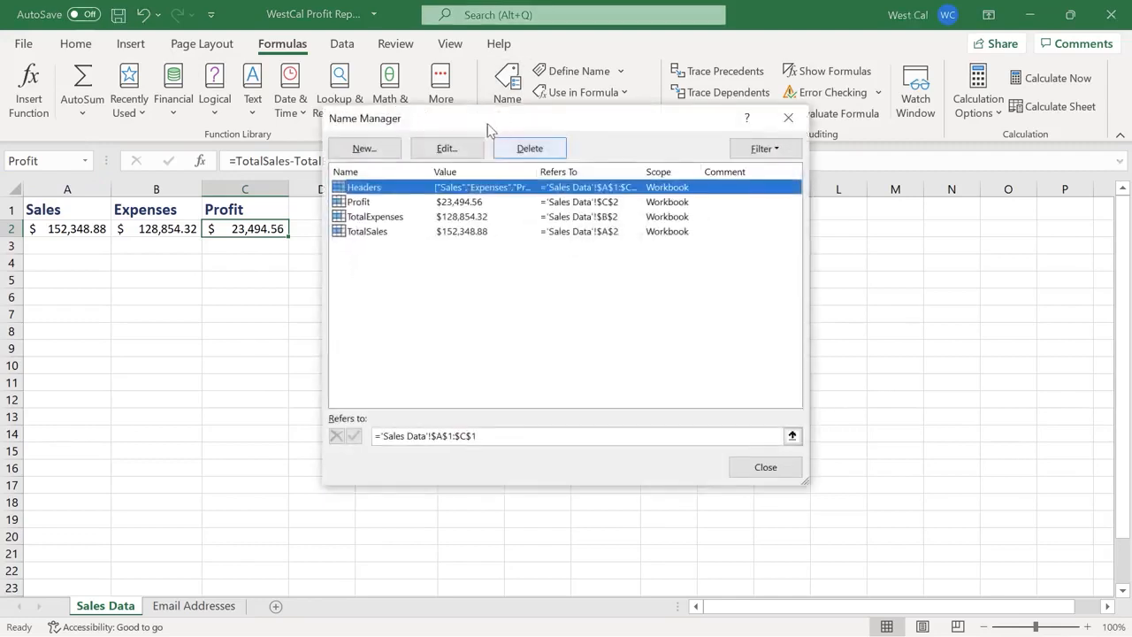
click(376, 156)
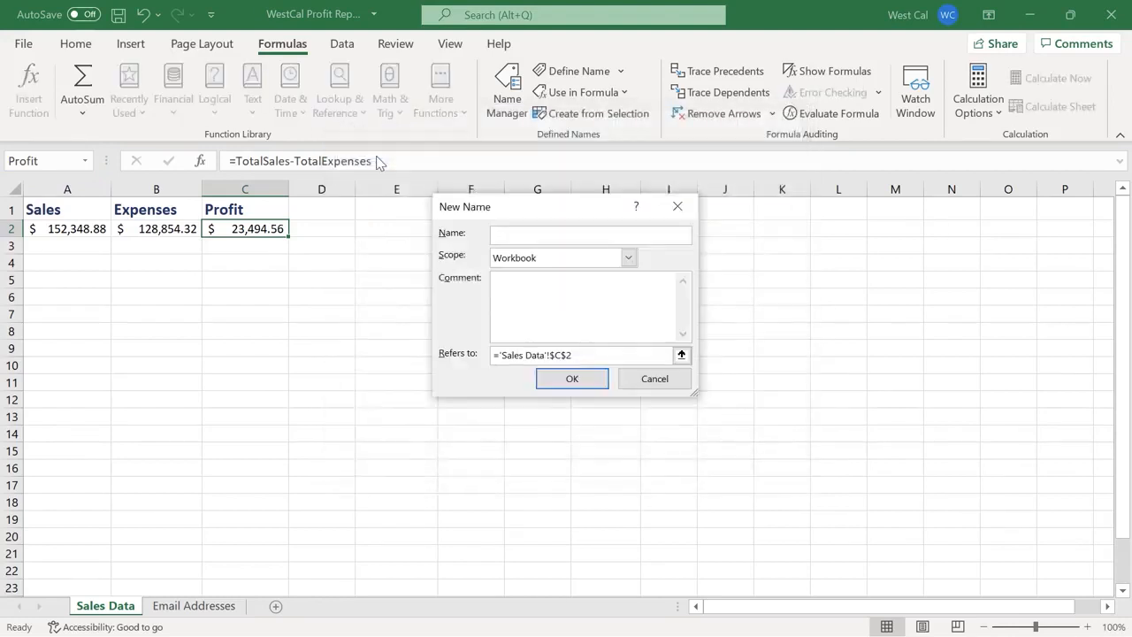
click(652, 379)
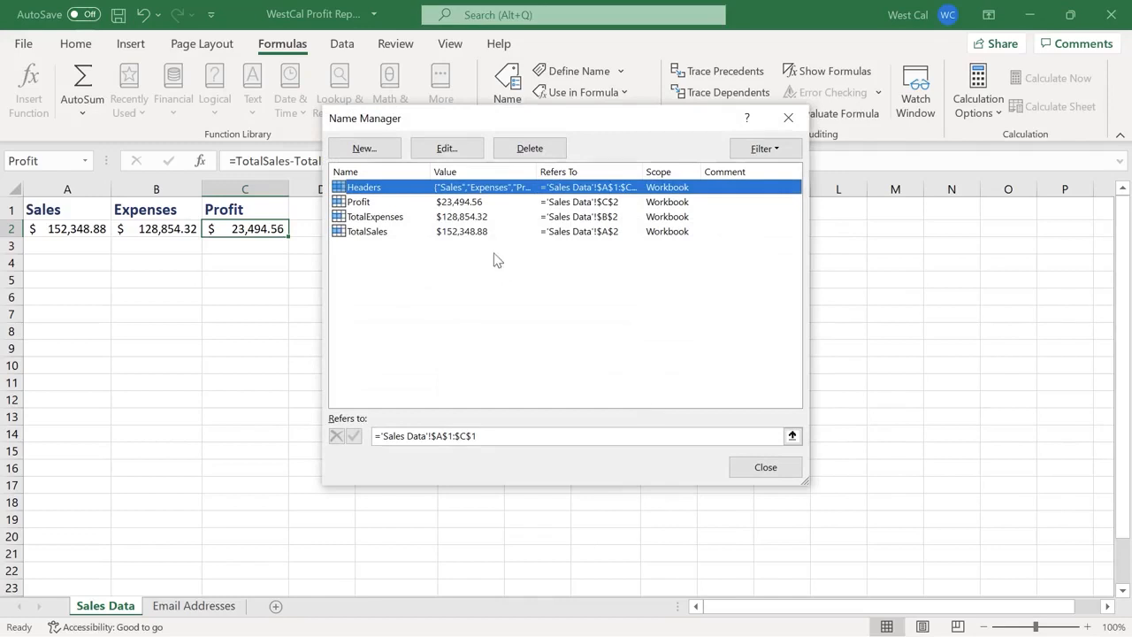
click(451, 148)
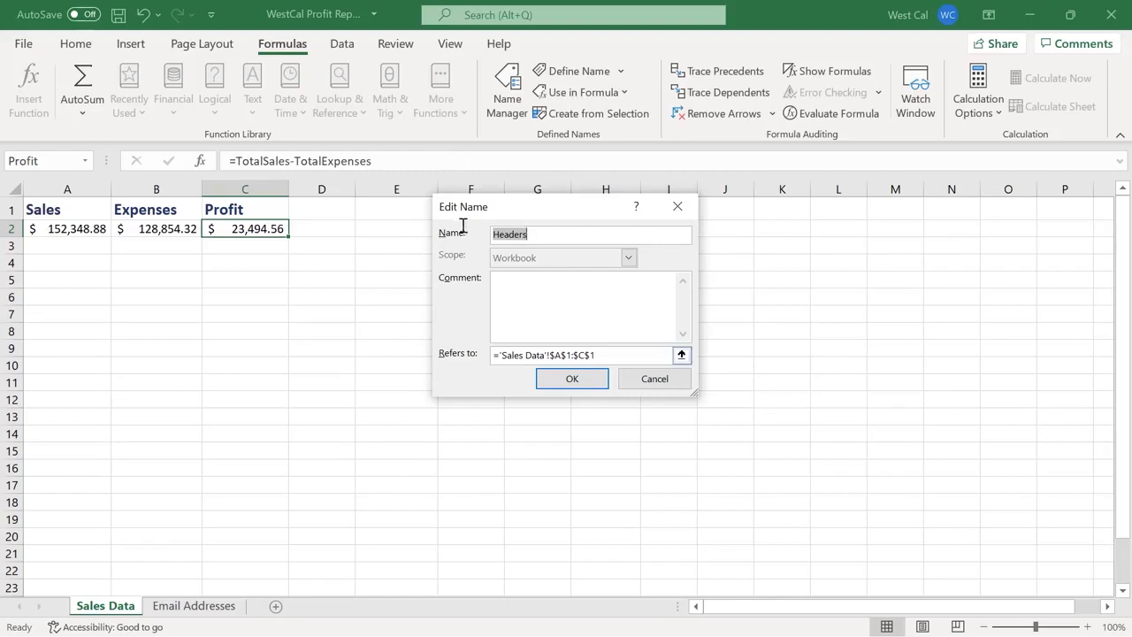
click(647, 384)
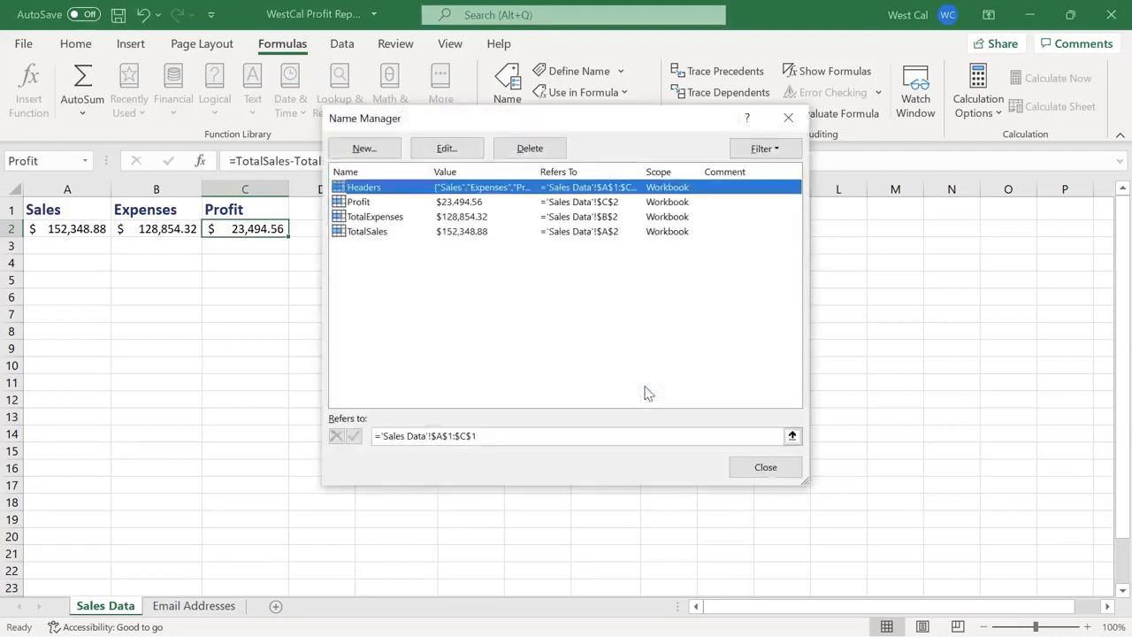
Delete the Profit name, leaving Headers, TotalExpenses and TotalSales defined
click(382, 203)
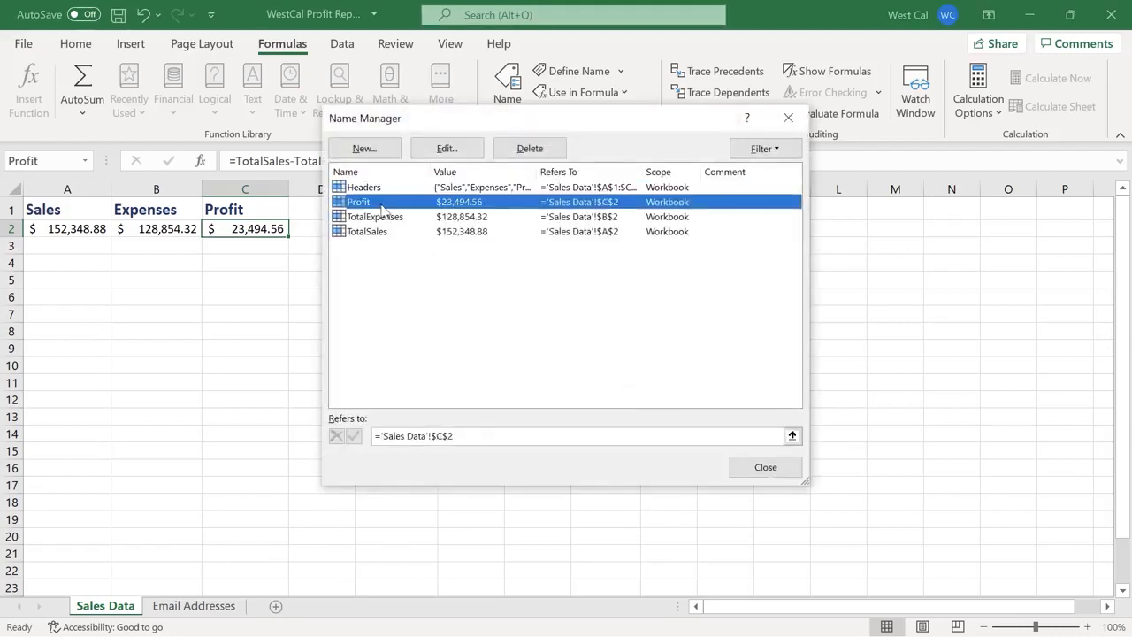
click(550, 162)
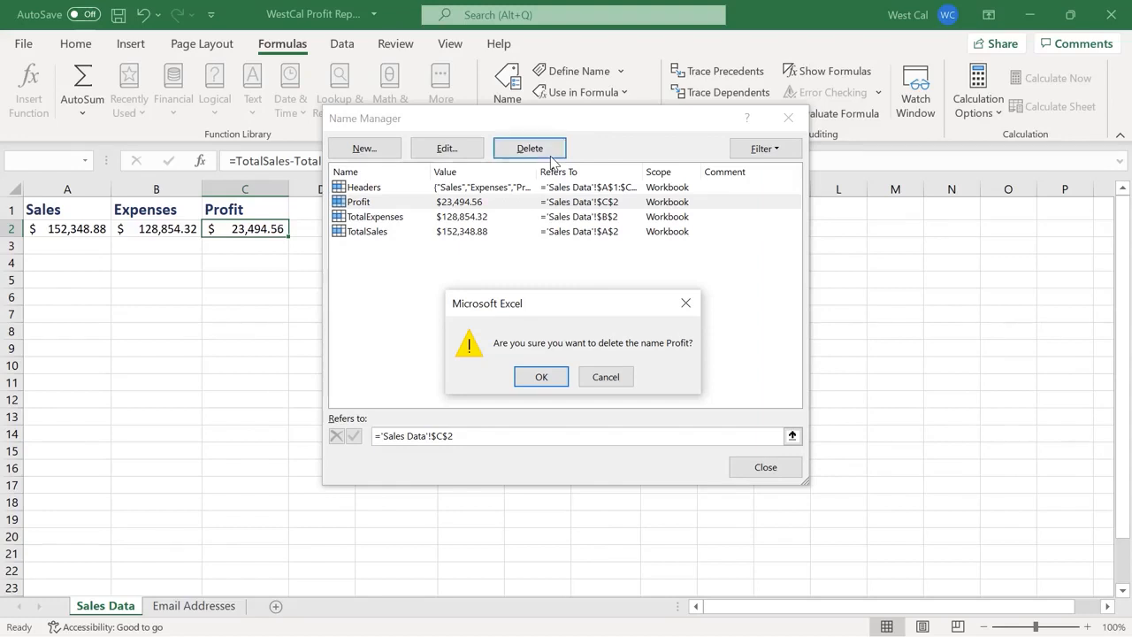
click(542, 377)
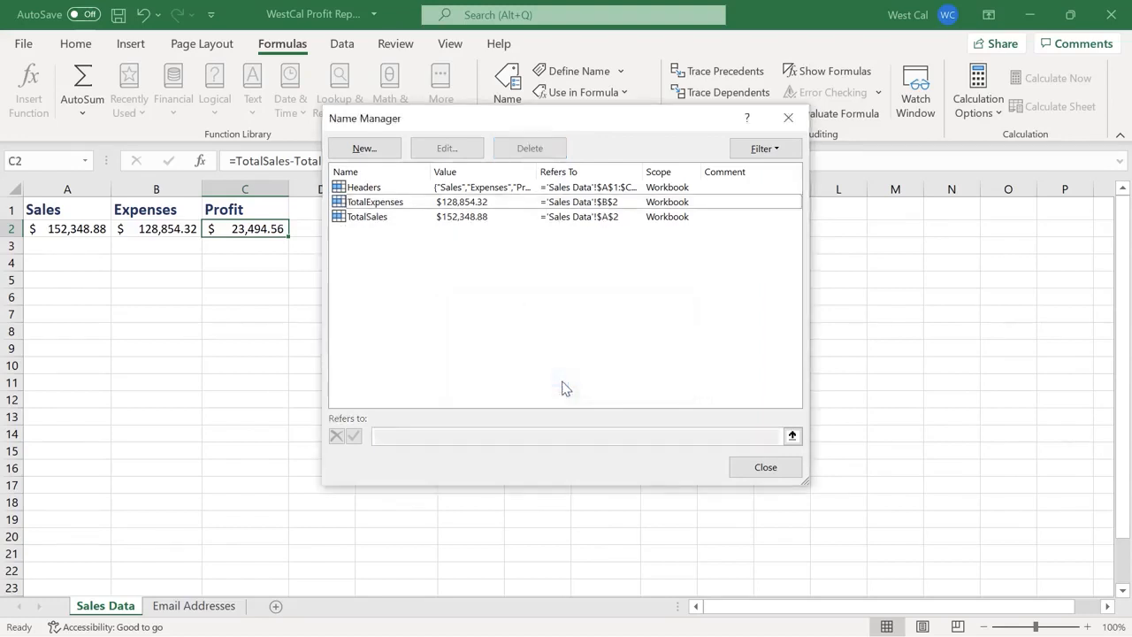
click(786, 152)
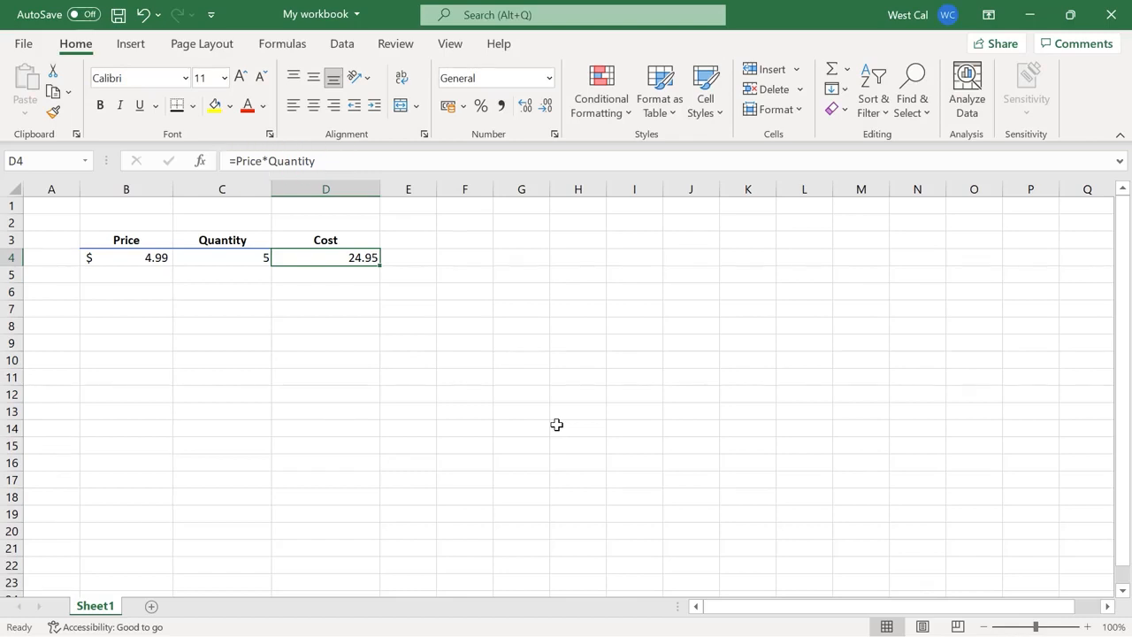
Clear the =Price*Quantity formula from Cost cell D4 in My workbook
key(Delete)
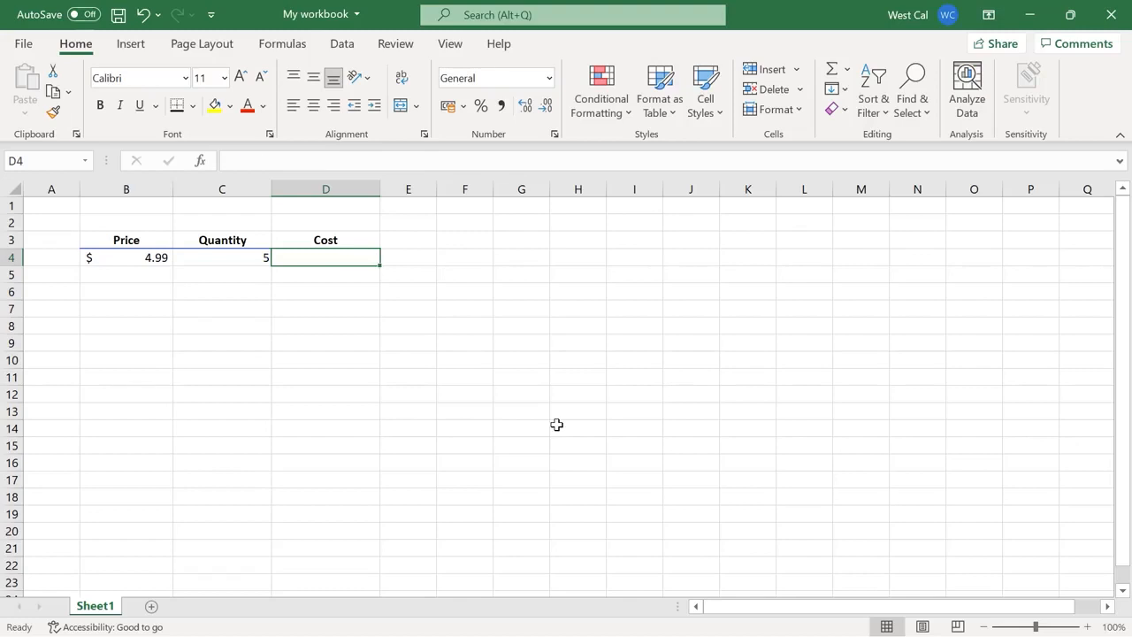
Rebuild =Price*Quantity in D4, inserting Price via autocomplete and Quantity via Use in Formula
click(452, 160)
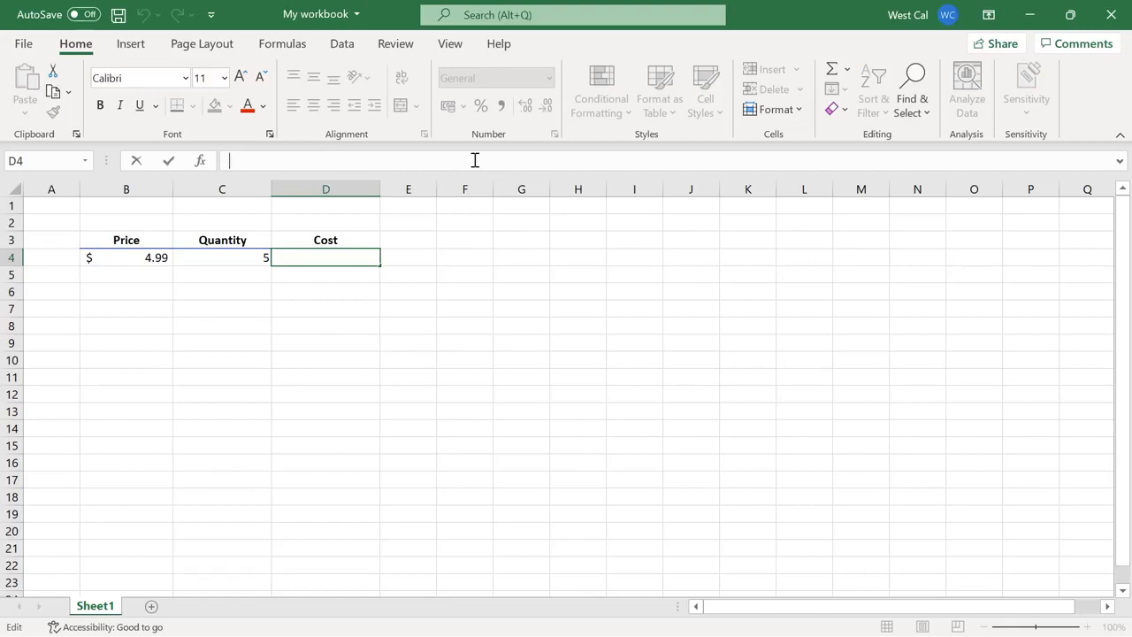
text(=Pri)
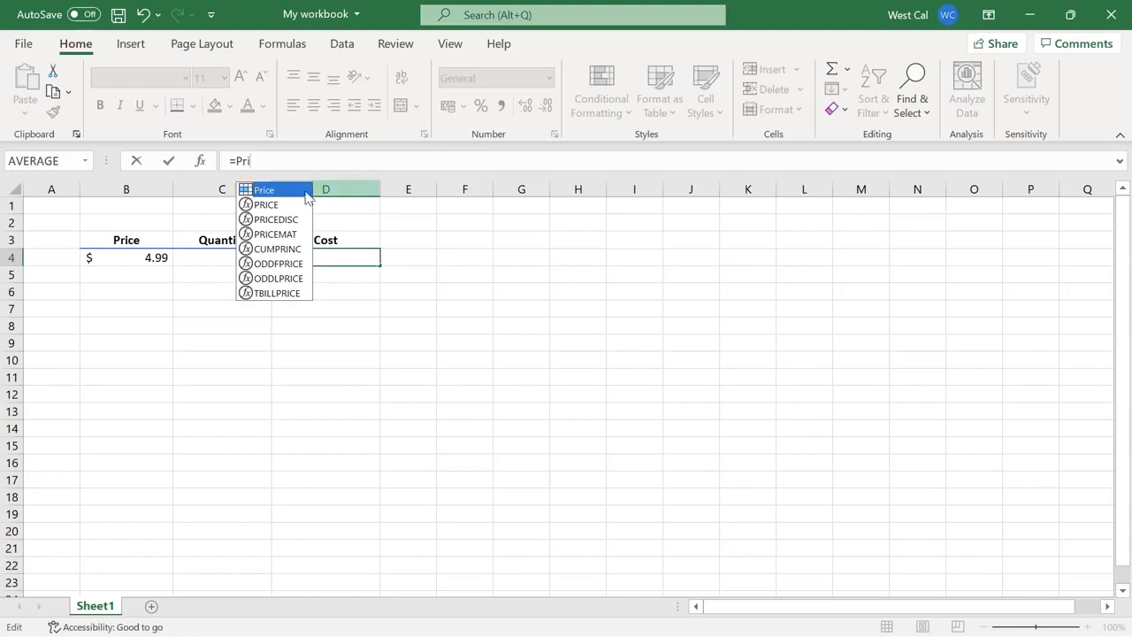
double_click(294, 193)
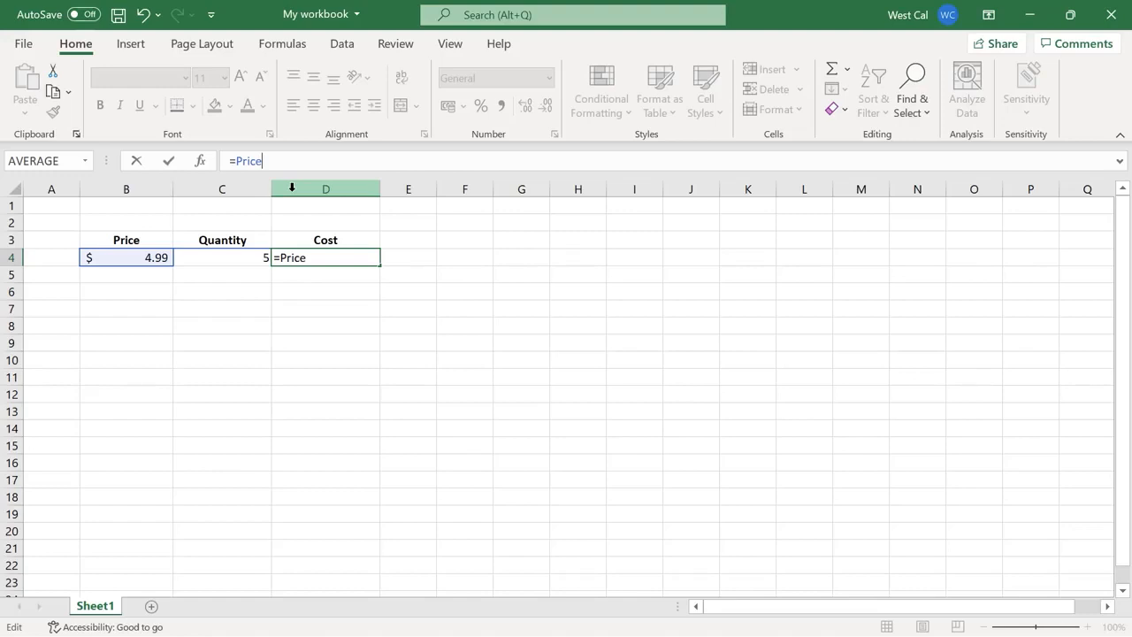
text(*)
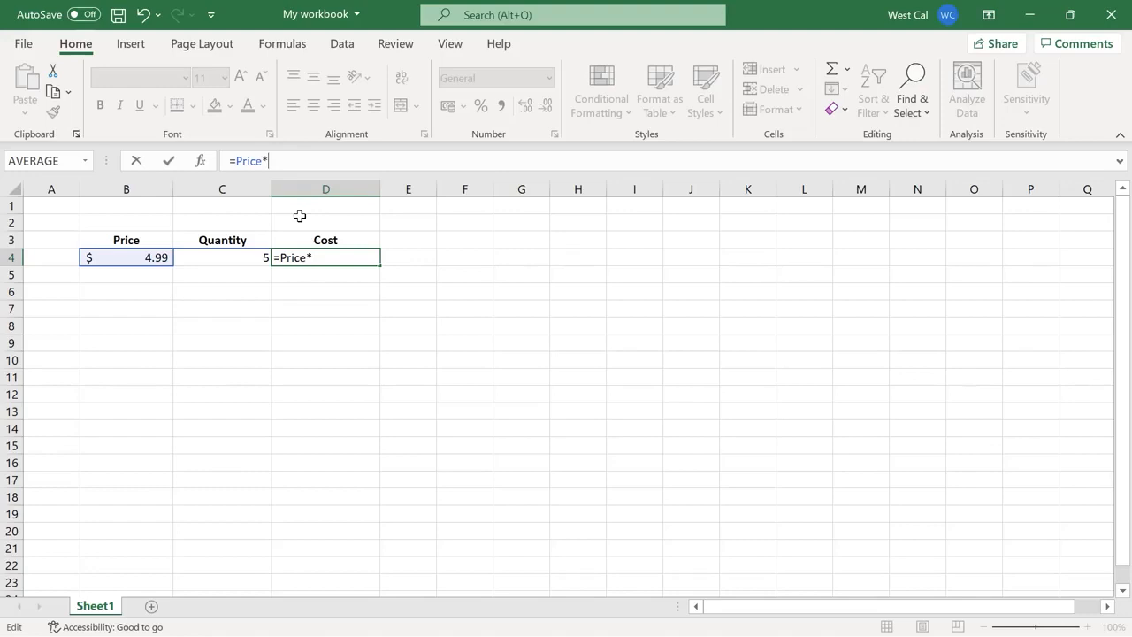
click(283, 44)
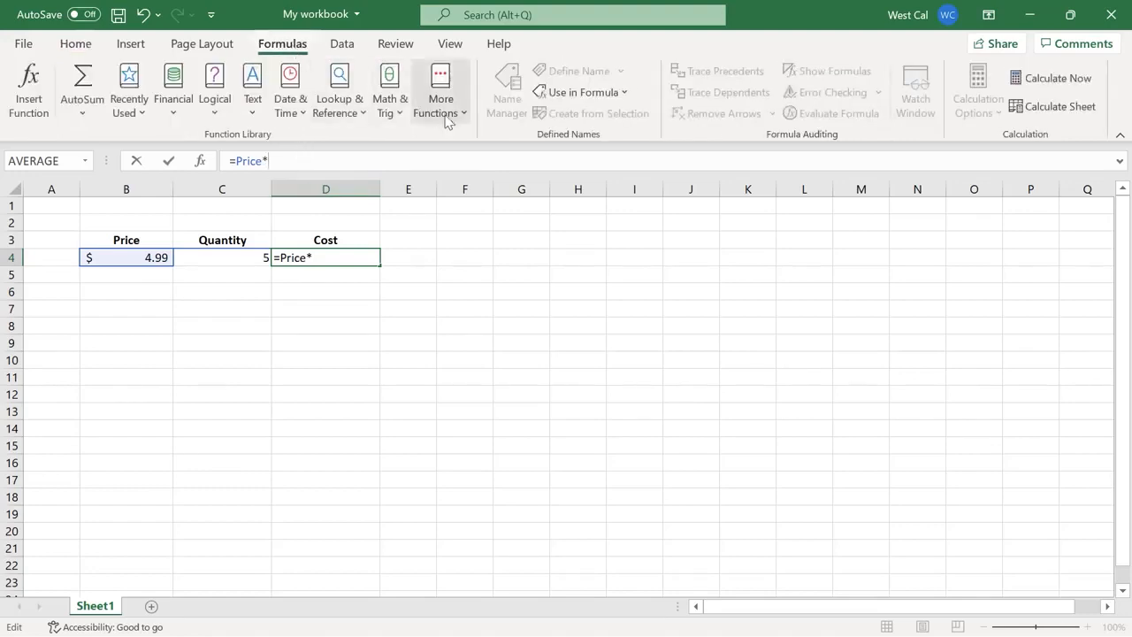
click(628, 92)
click(627, 137)
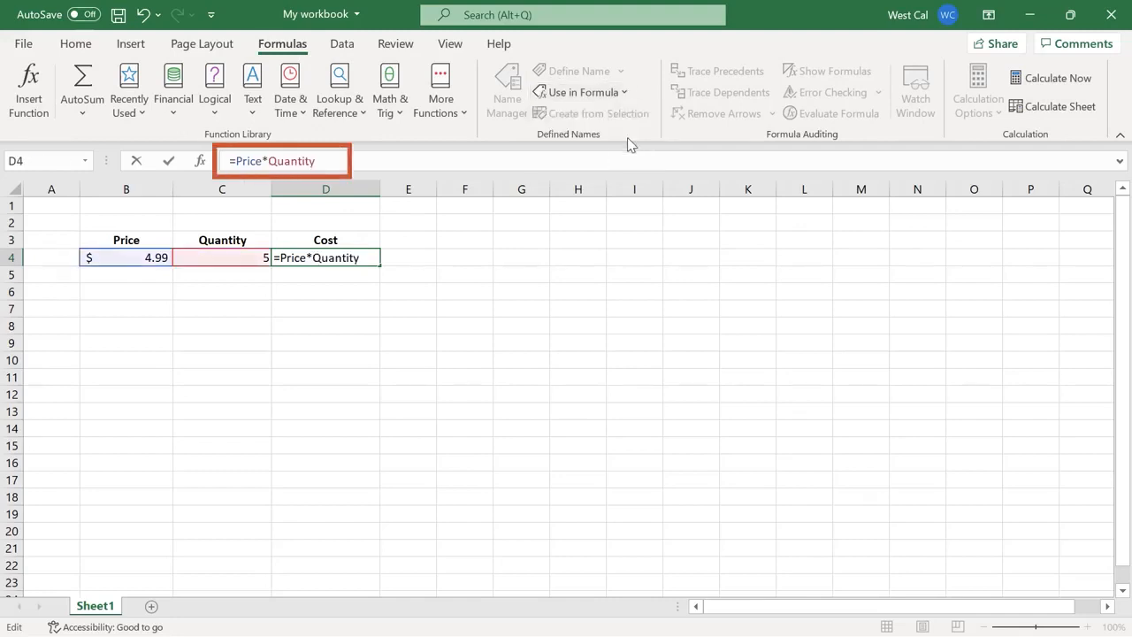
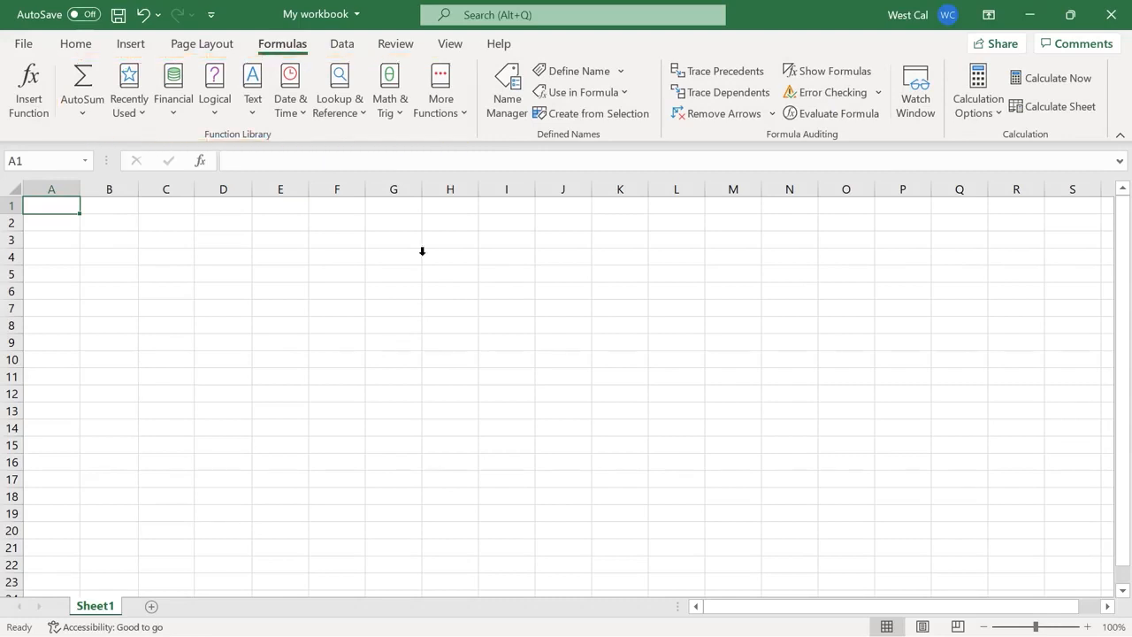
Browse the More Functions, Financial, Date & Time and Statistical lists, then bring up the WestCal Regional Sales Report
click(465, 117)
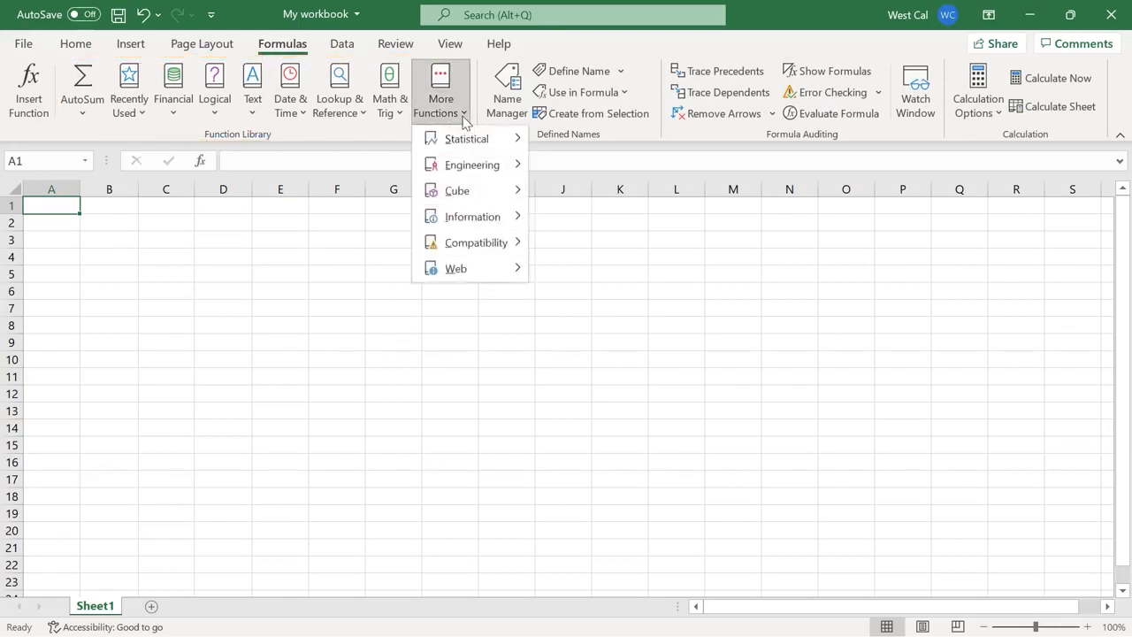
click(464, 117)
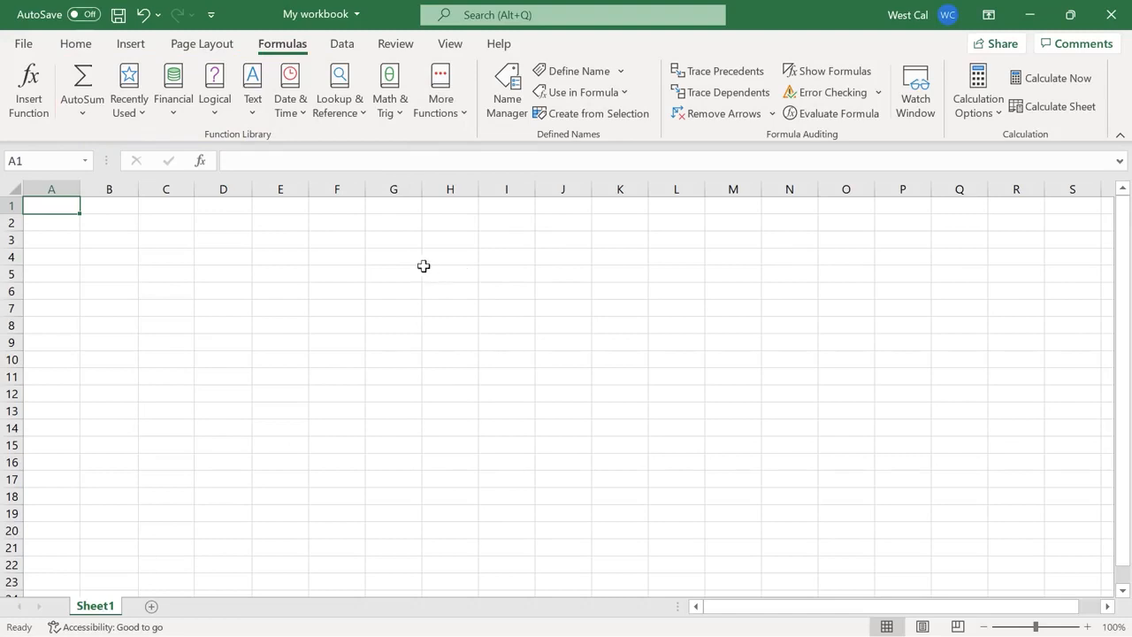
click(177, 118)
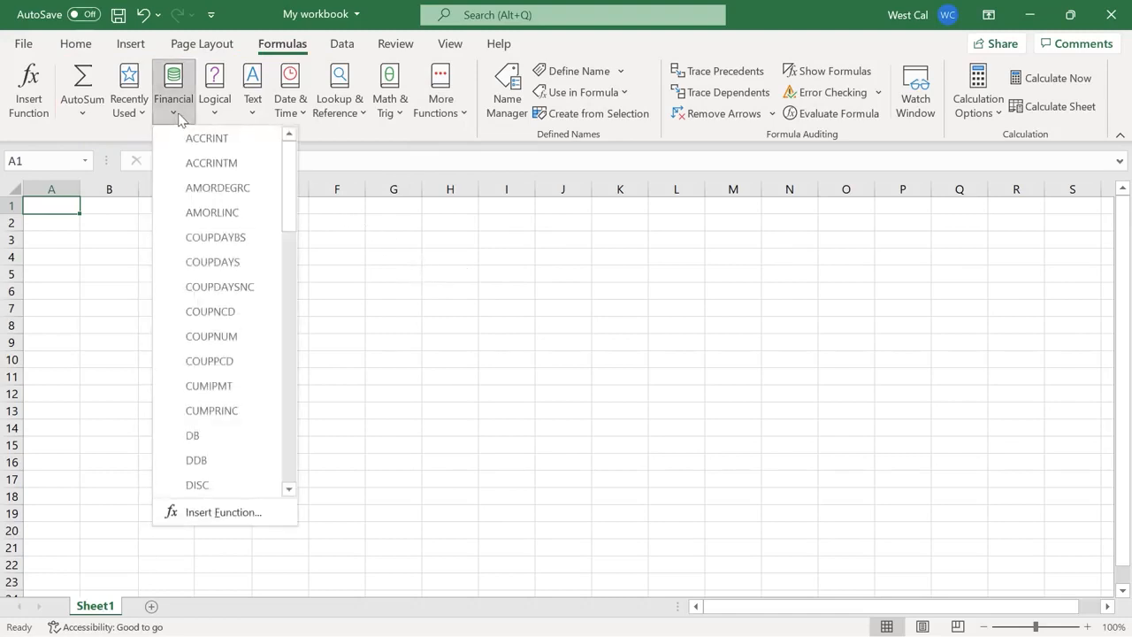
click(301, 115)
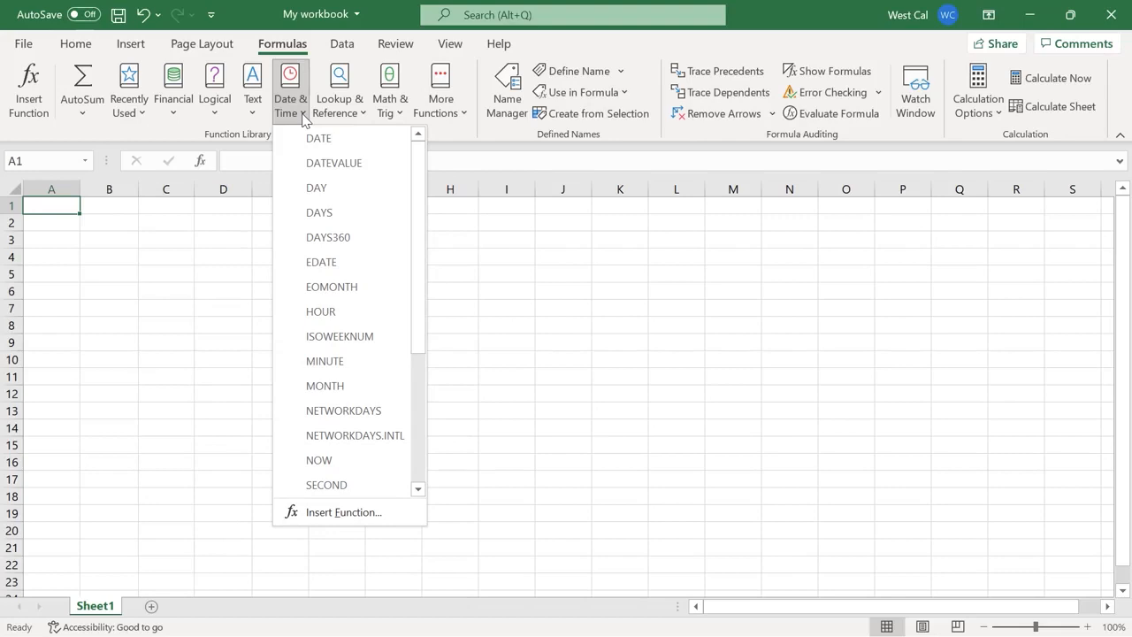
click(465, 115)
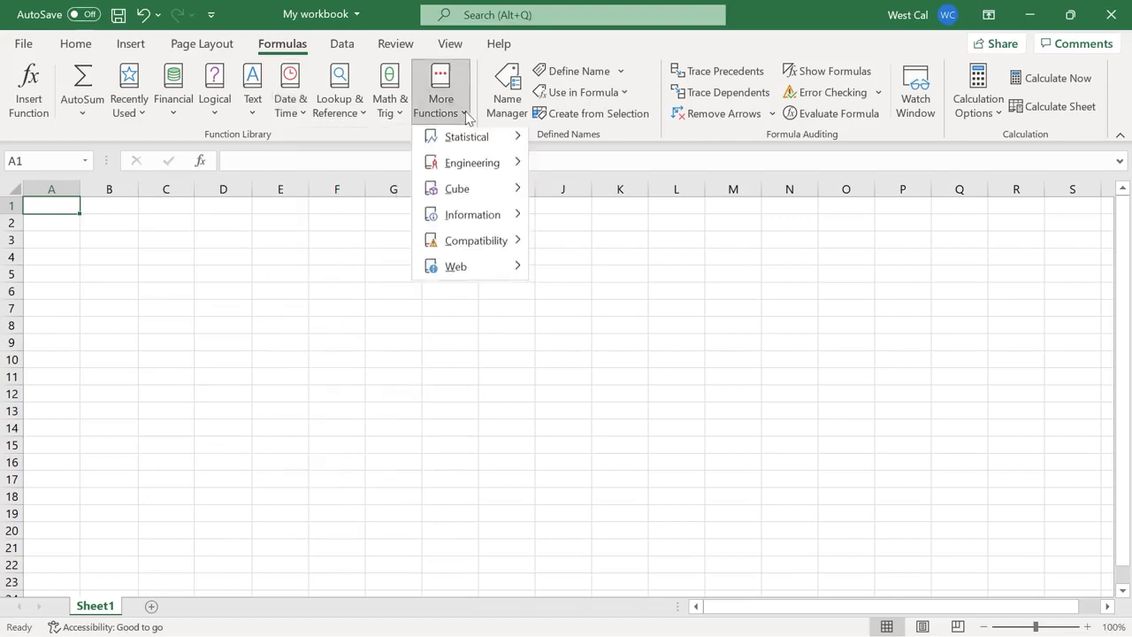
mouse_move(467, 129)
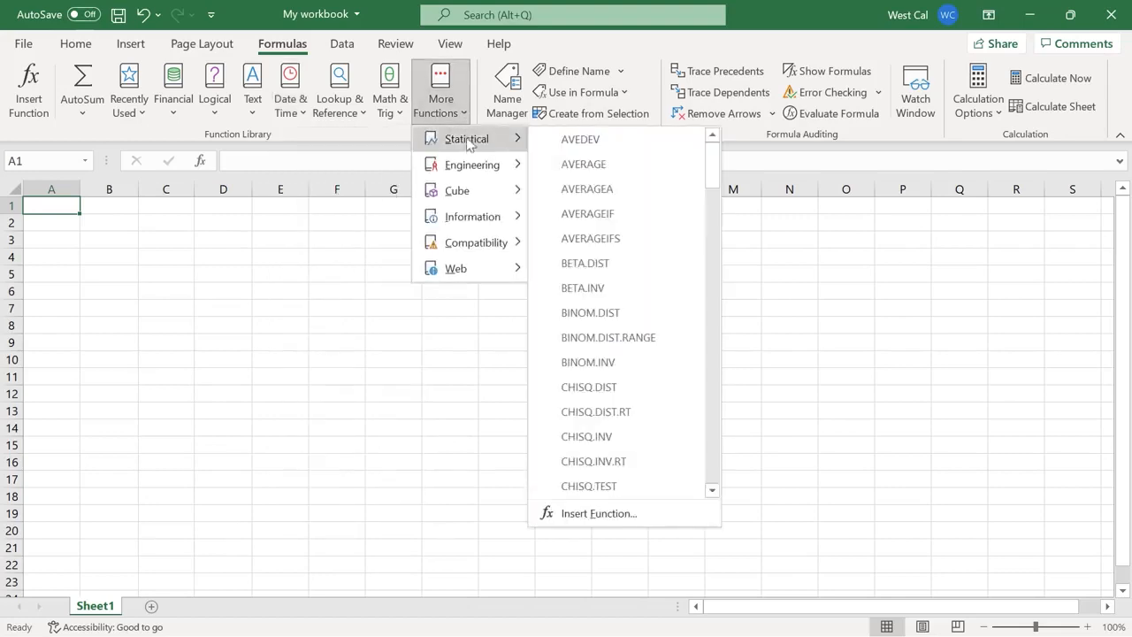
drag(714, 151, 713, 200)
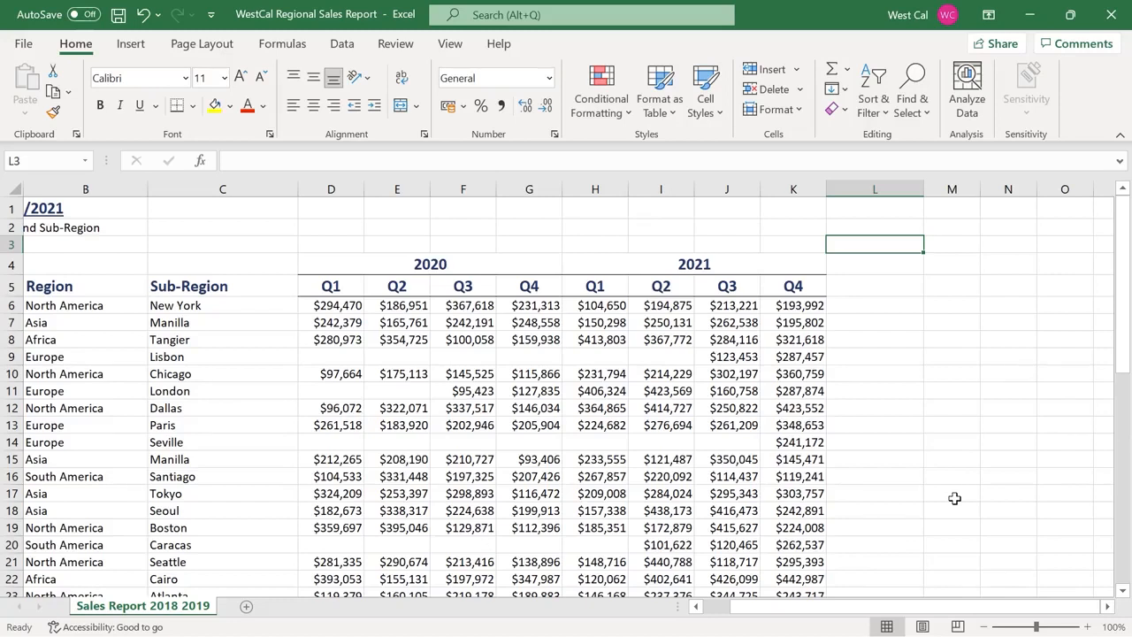
Enter =SUMIF(D6:K6, "<200000") in L6, then start the North America SUMIF over K6:K50 in L7
click(886, 304)
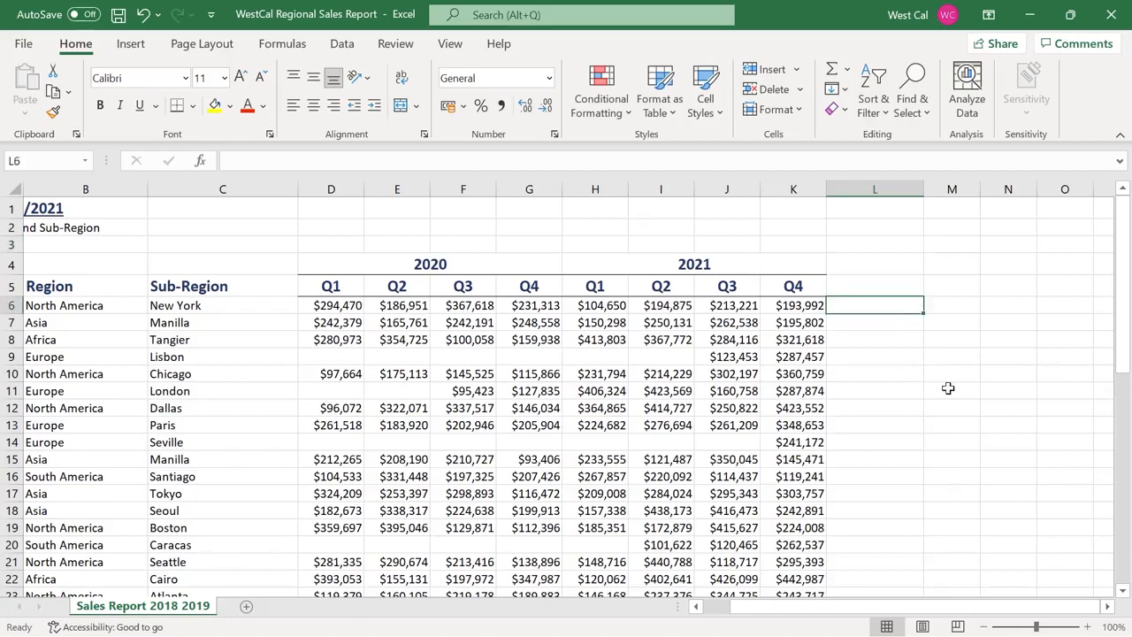
text(=sum()
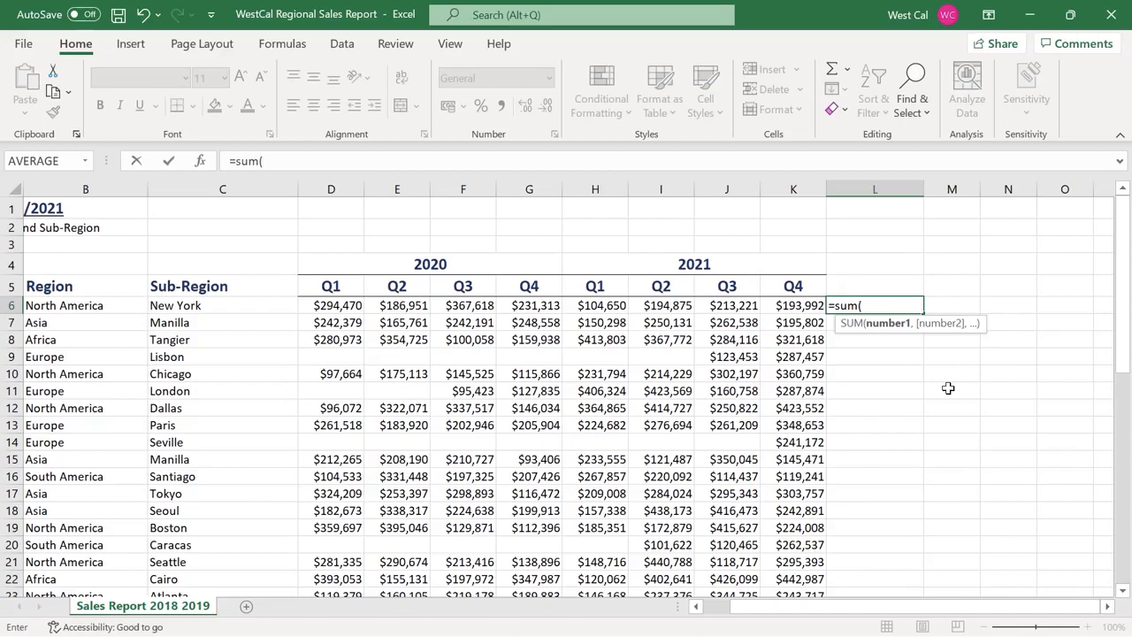
key(BackSpace)
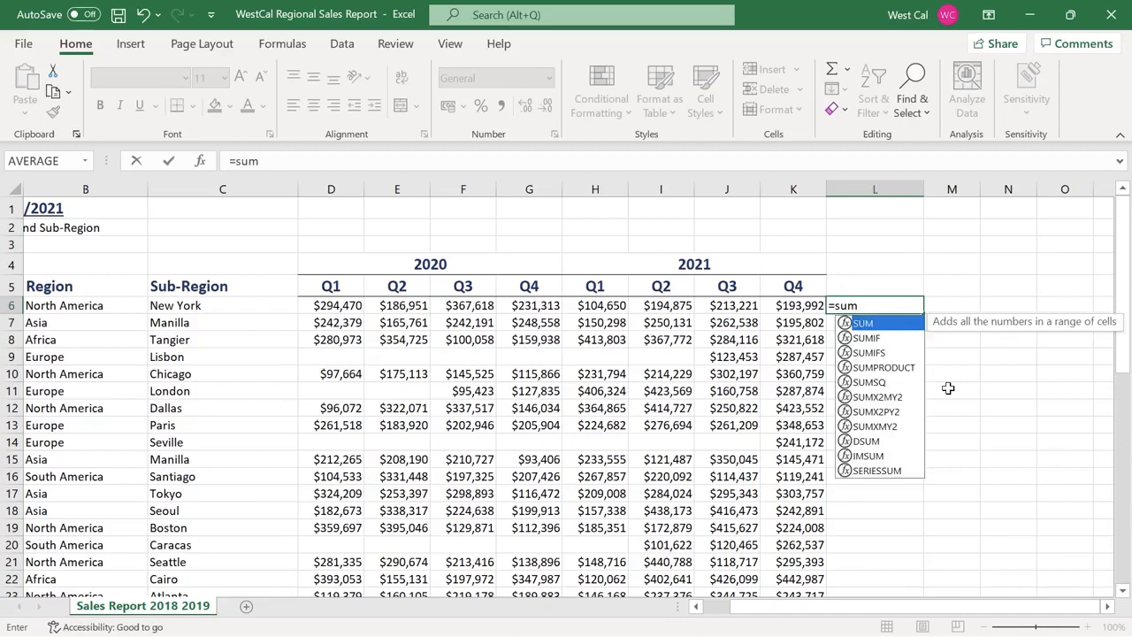
text(if()
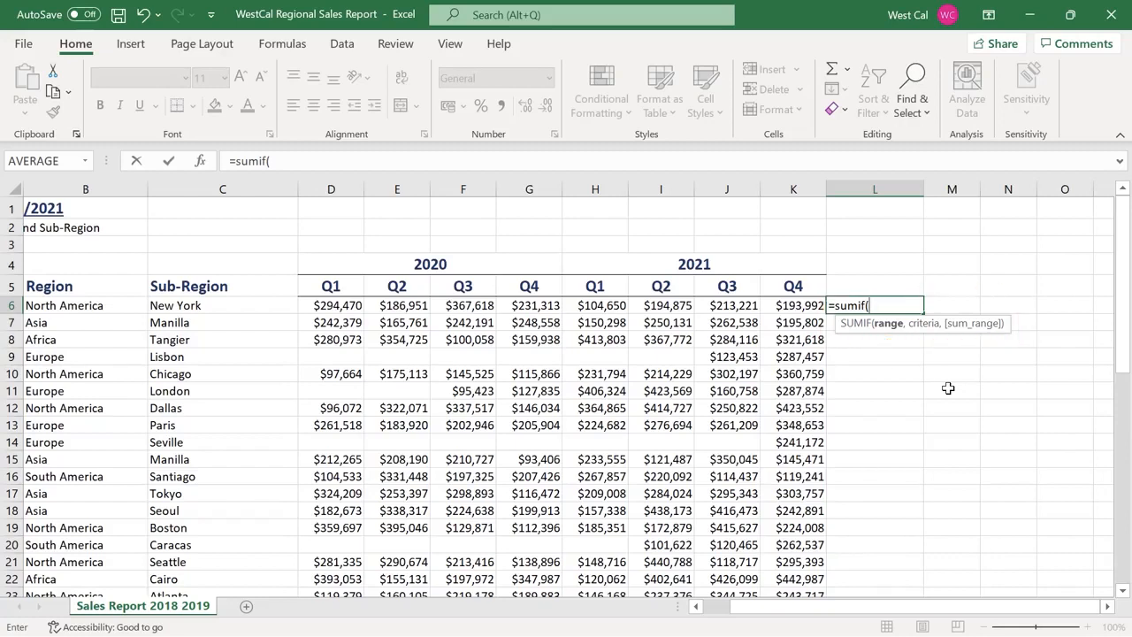
text(D6:K6, "<200000"))
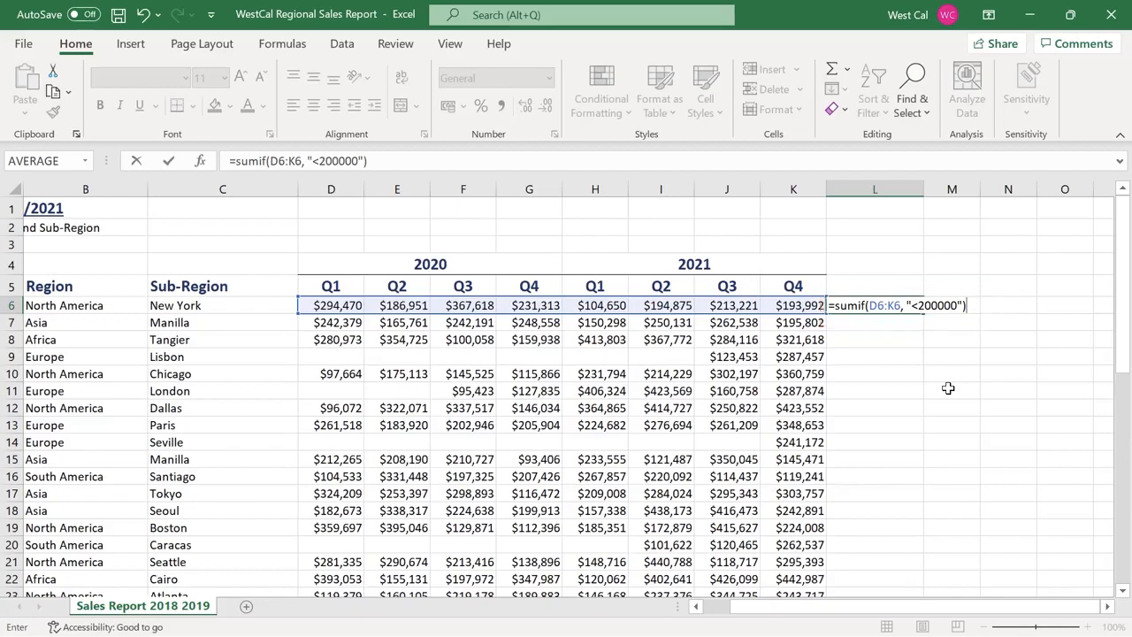
key(Return)
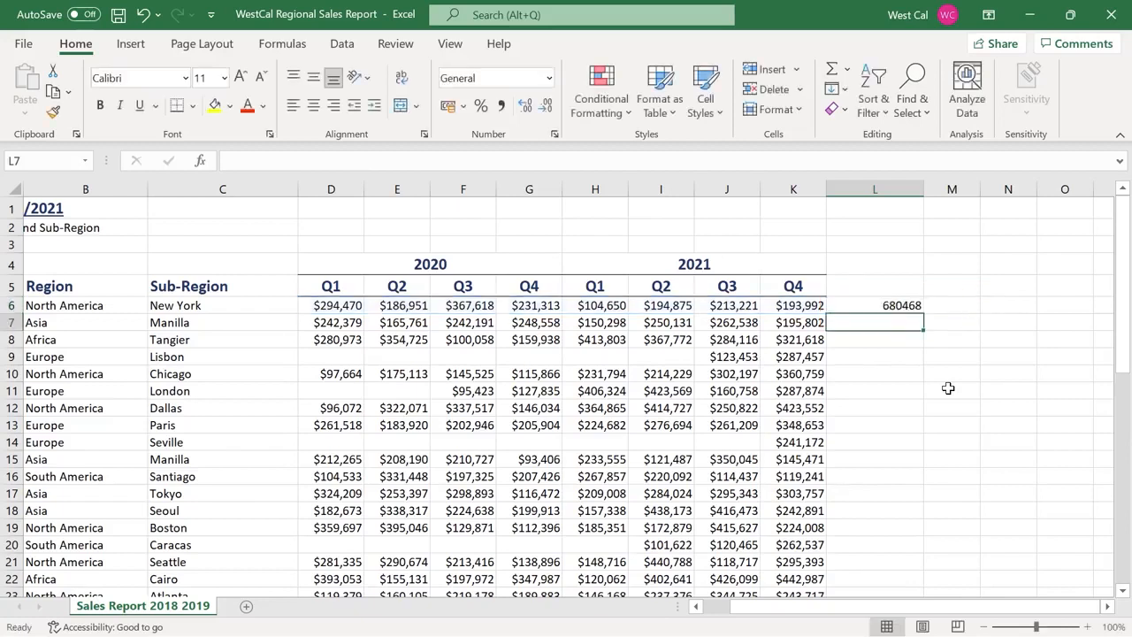
text(=sumif(B6:B50, "North America", K6:K50)
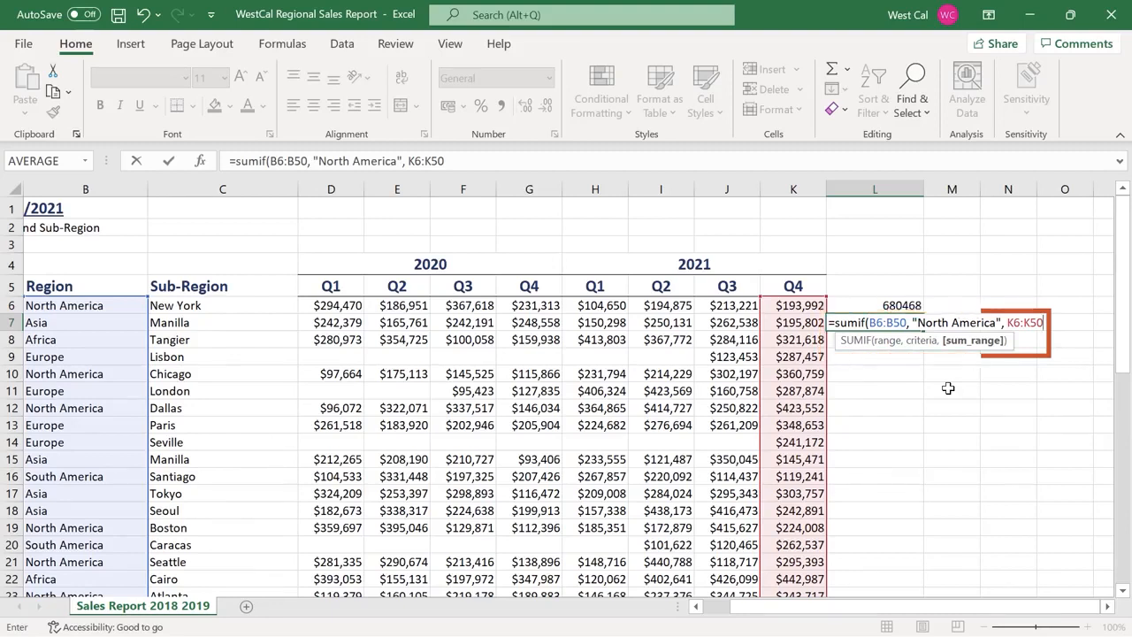
Finish =SUMIF(B6:B50, "North America", K6:K50) in L7 to total 5924139
text())
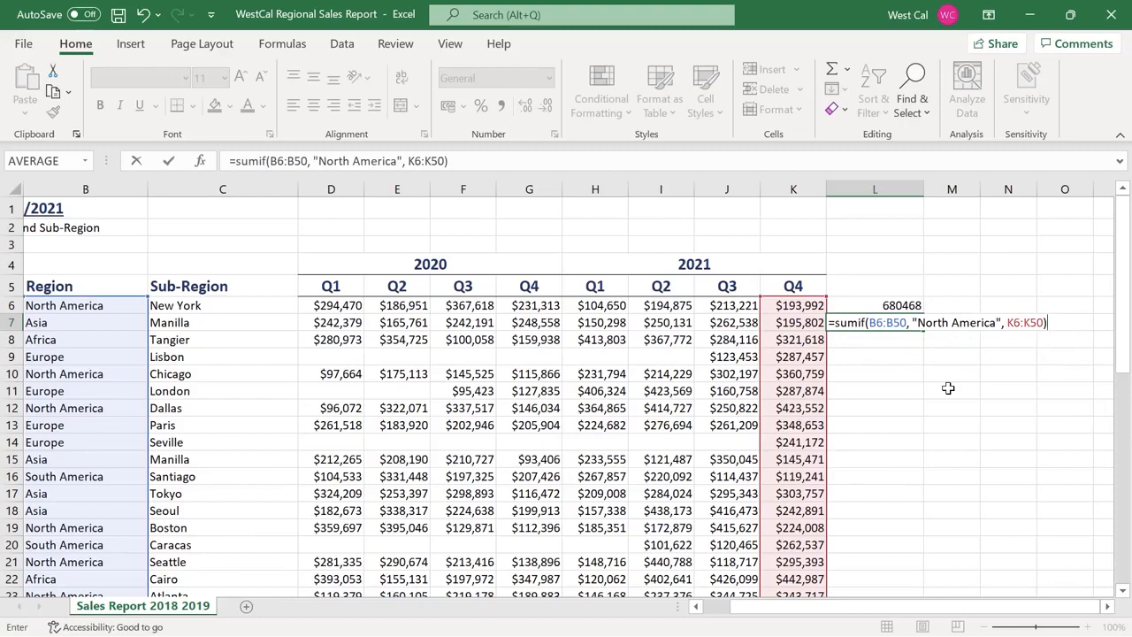
key(Return)
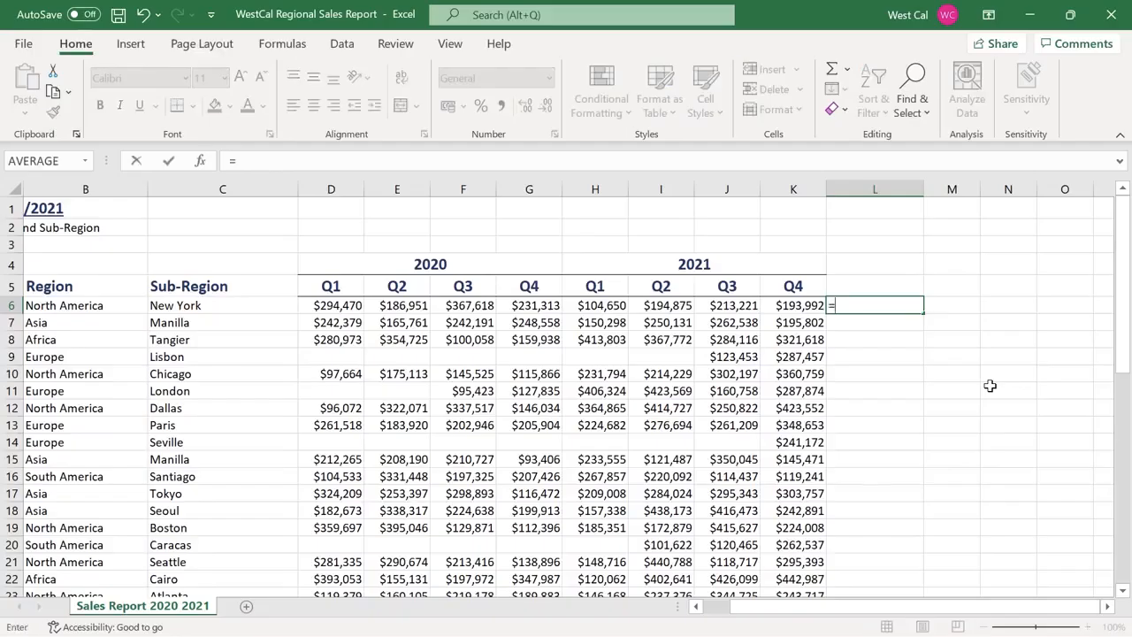
Enter =AVERAGEIF(D6:K6, "<200000") in L6 and the North America AVERAGEIF of K6:K50 in L7
text(av)
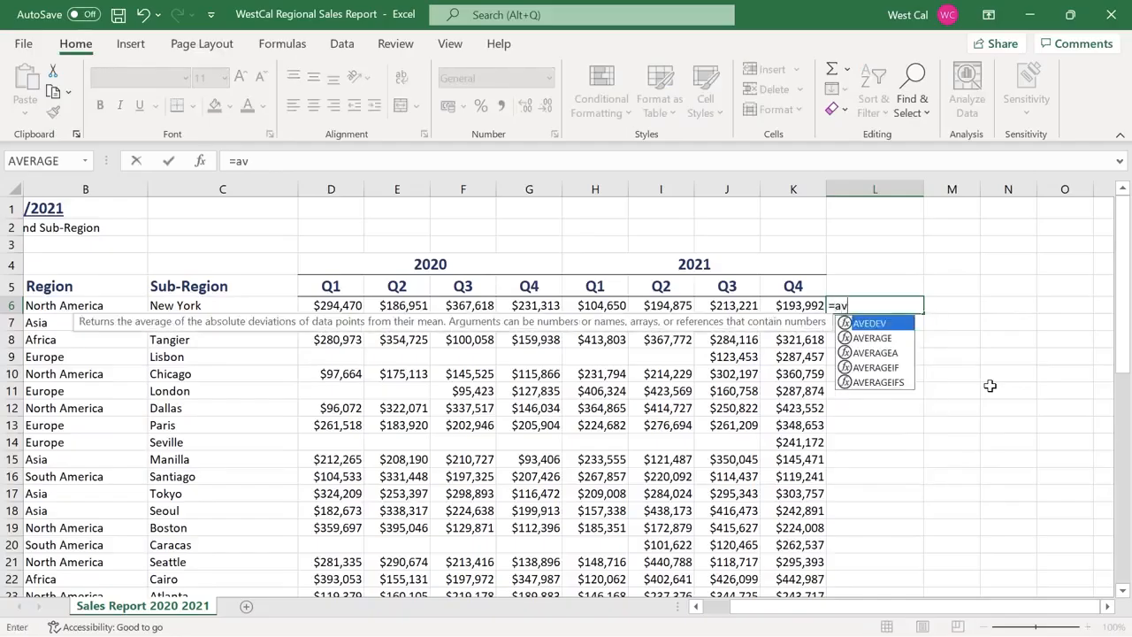
text(erageif()
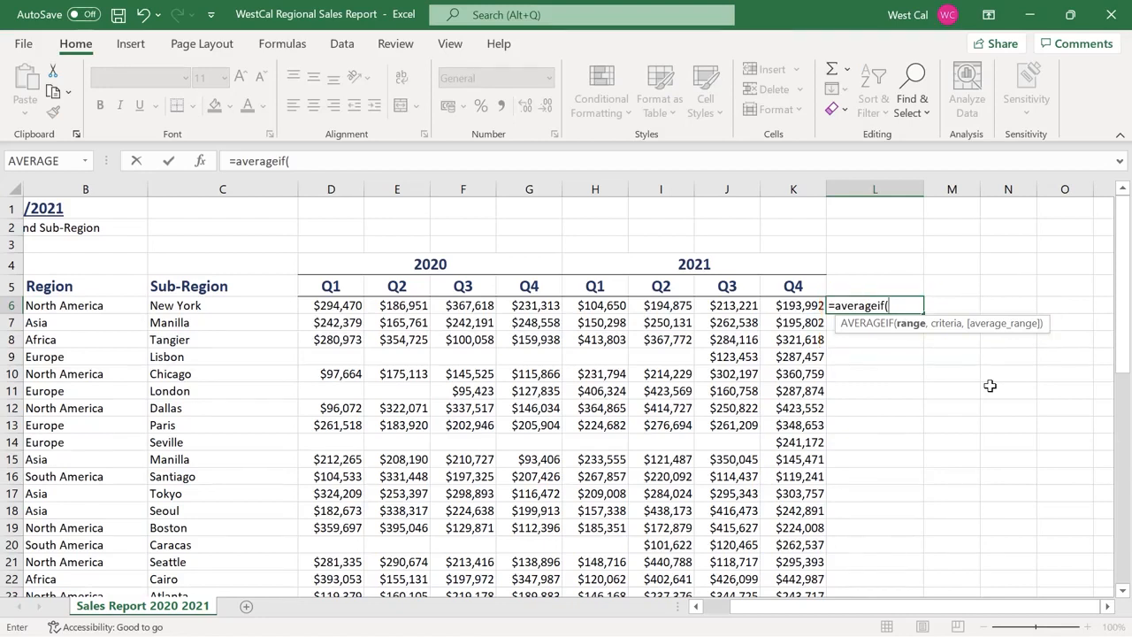
text(D6:K6, "<200000")
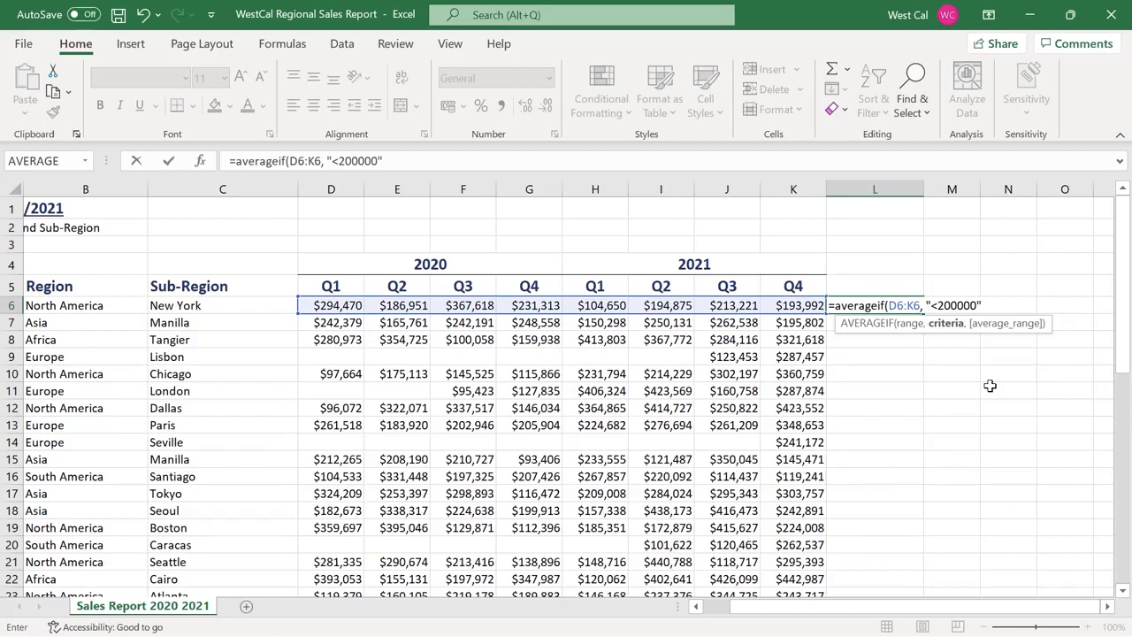
text())
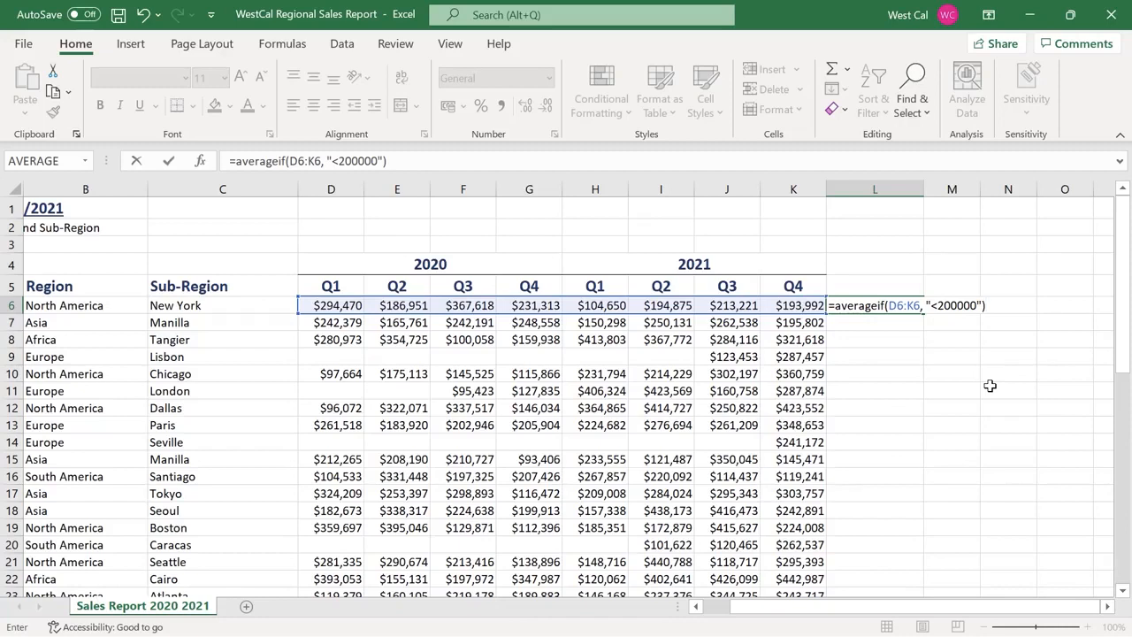
key(Return)
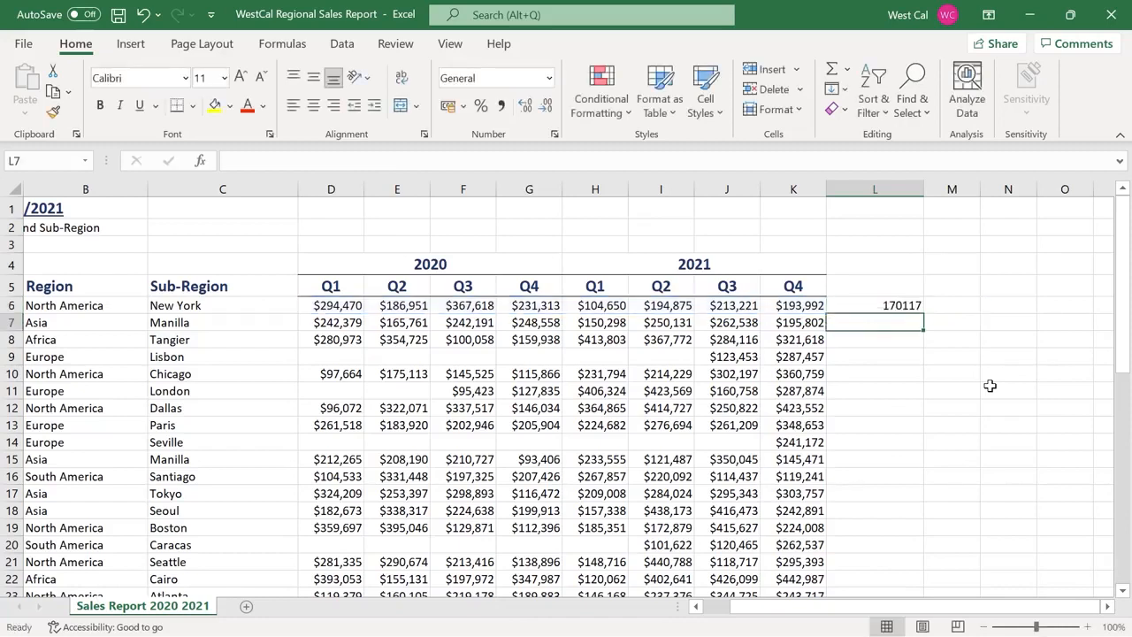
text(=averageif(B6:B50, "North America", K6:K50)
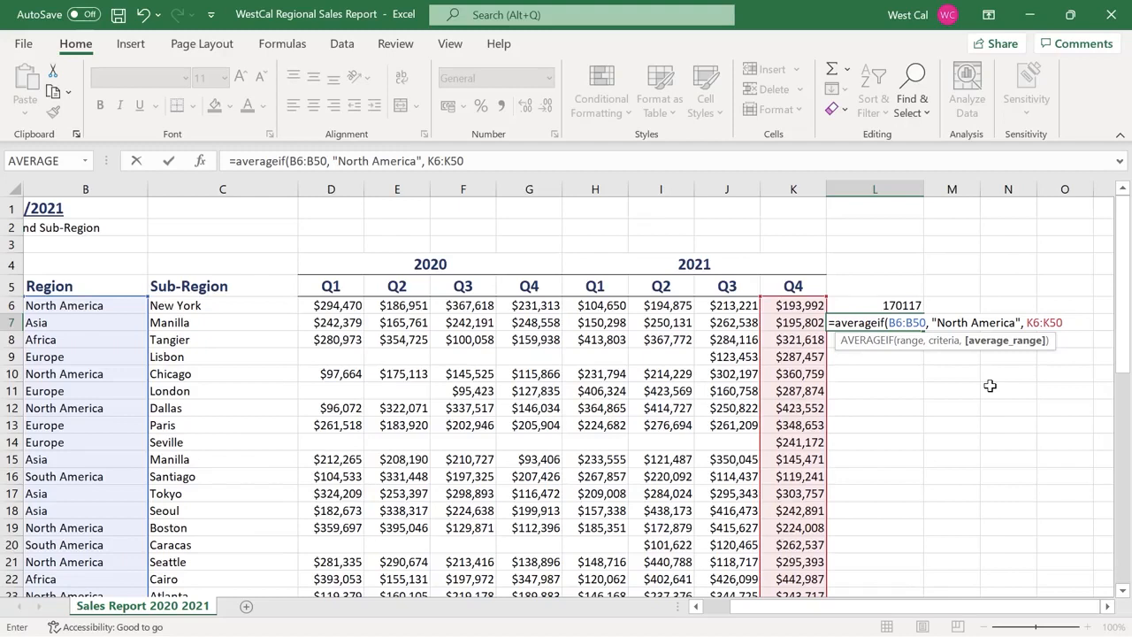
key(Return)
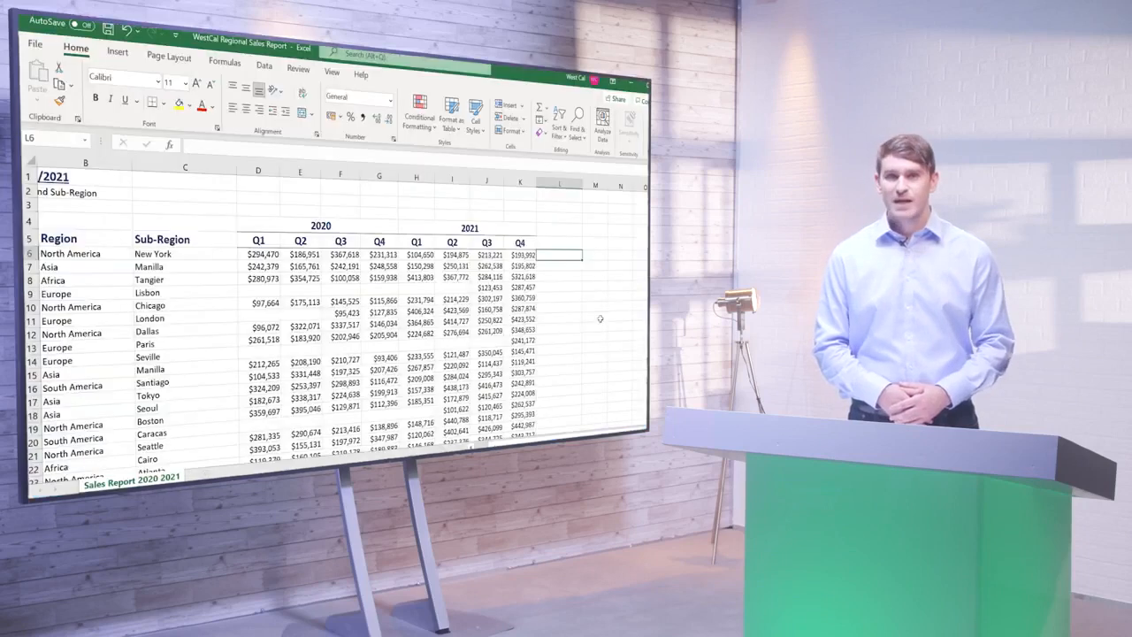
Search Insert Function for 'sum' and read the SUMIF description
click(225, 64)
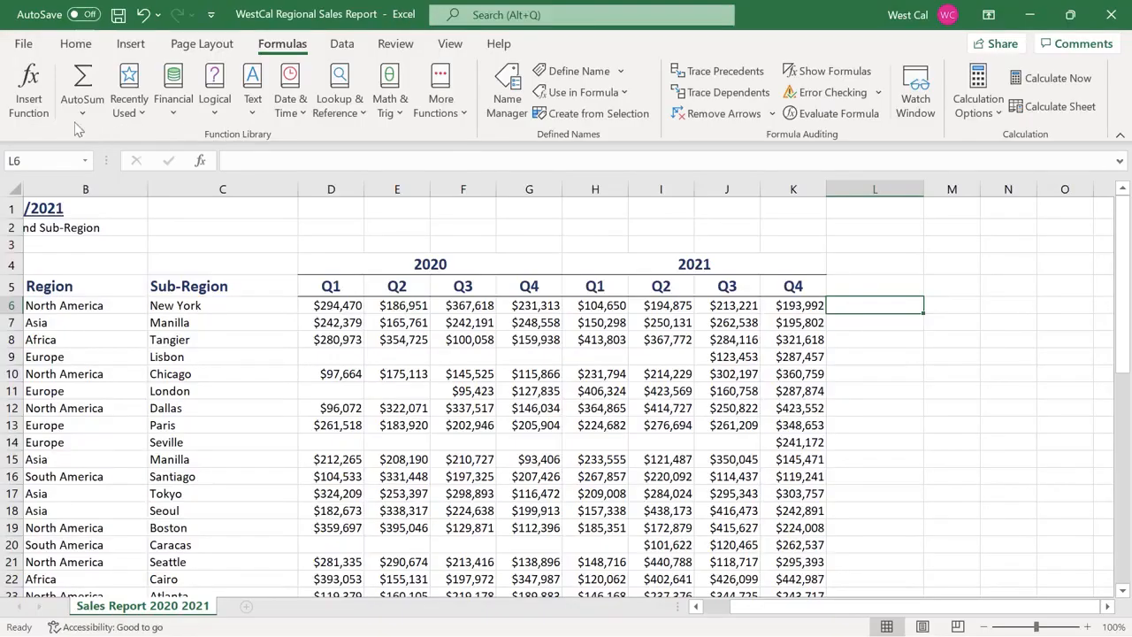
click(34, 124)
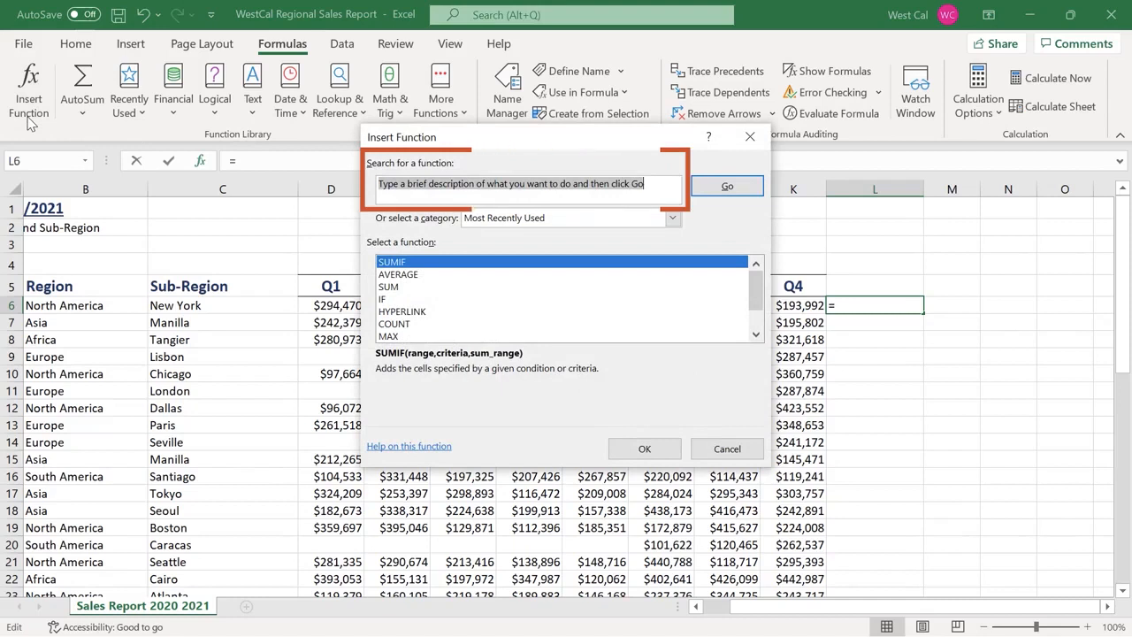
text(sum)
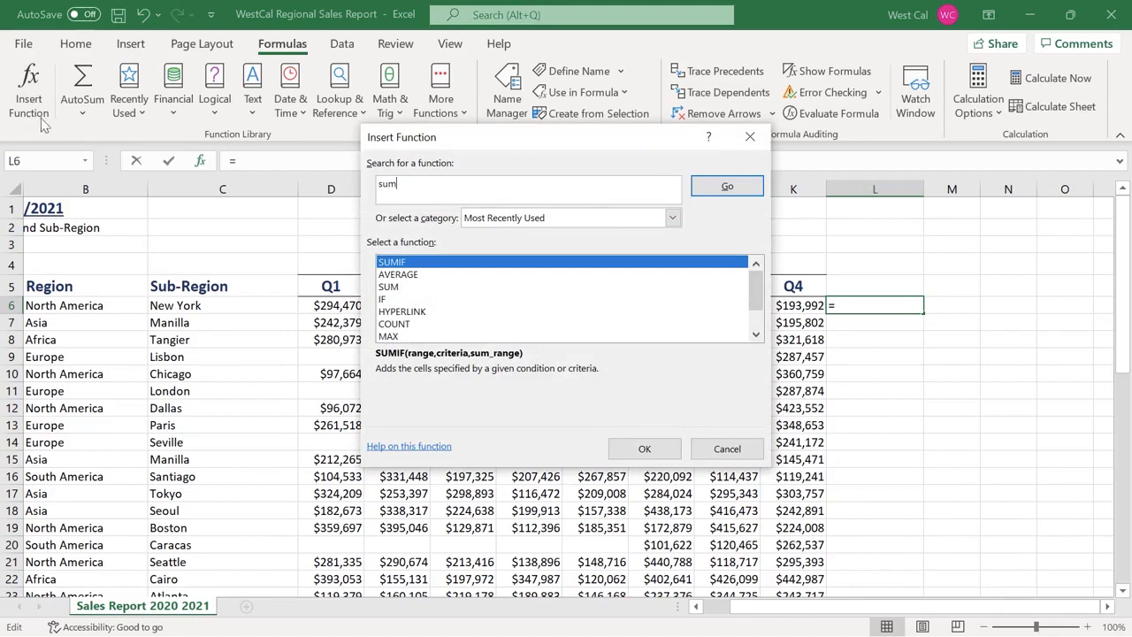
click(703, 188)
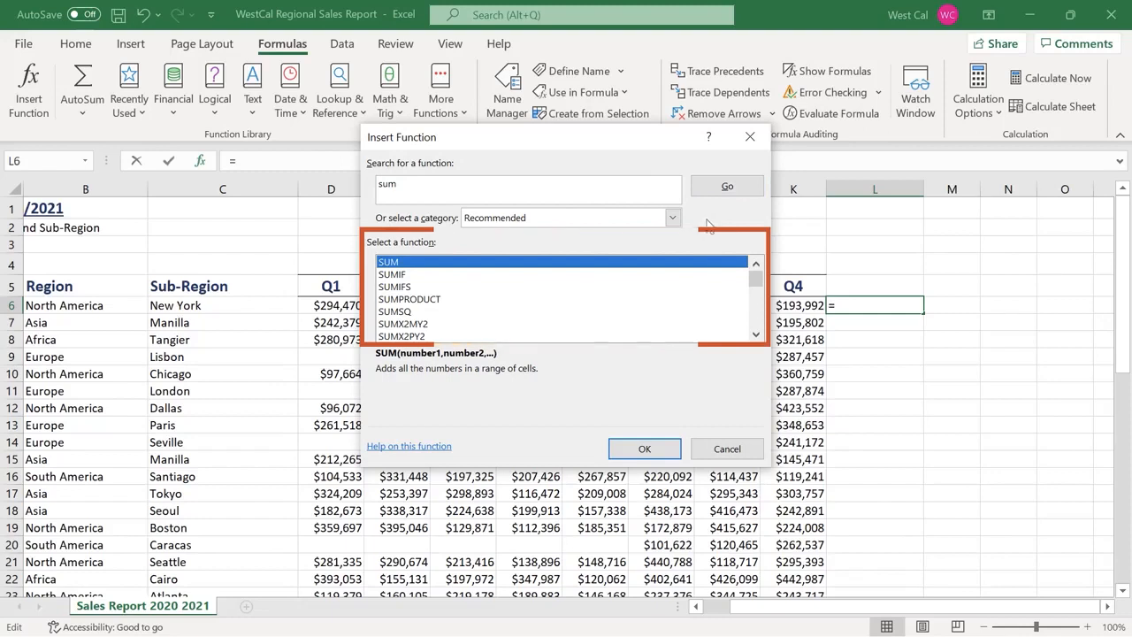
click(695, 277)
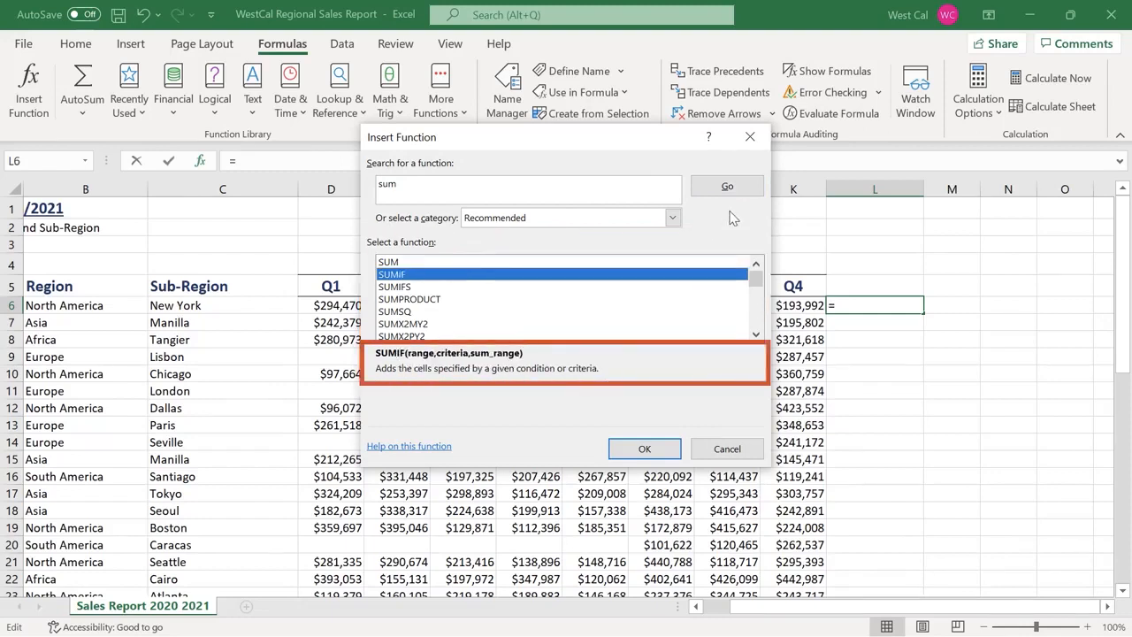
Browse the Logical and Recommended categories, then insert SUM into L6
click(672, 219)
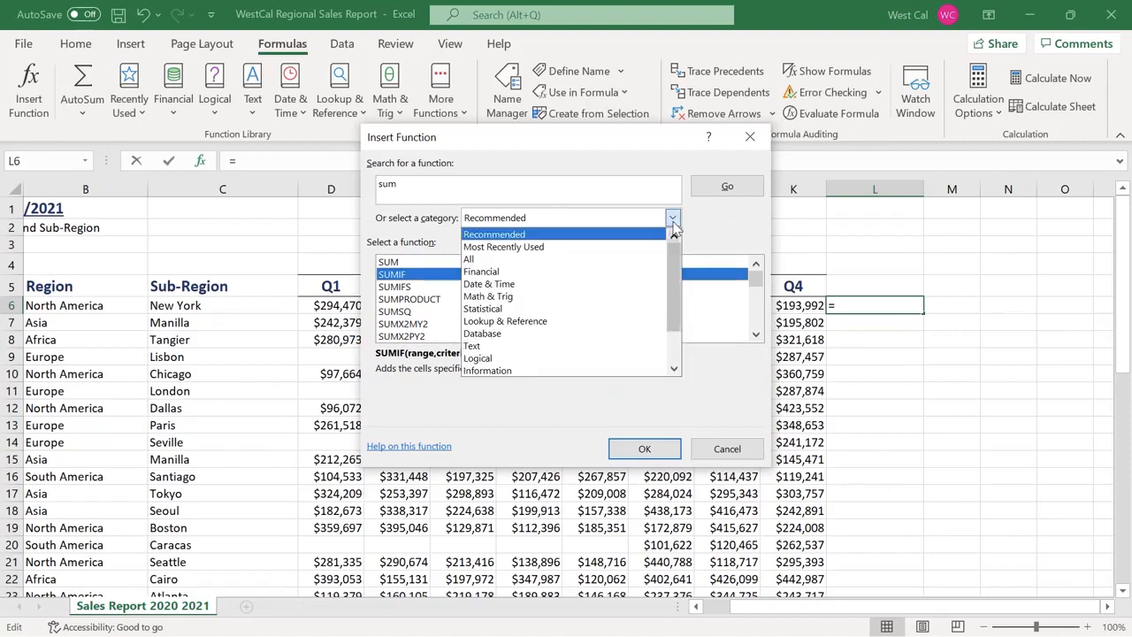
click(657, 359)
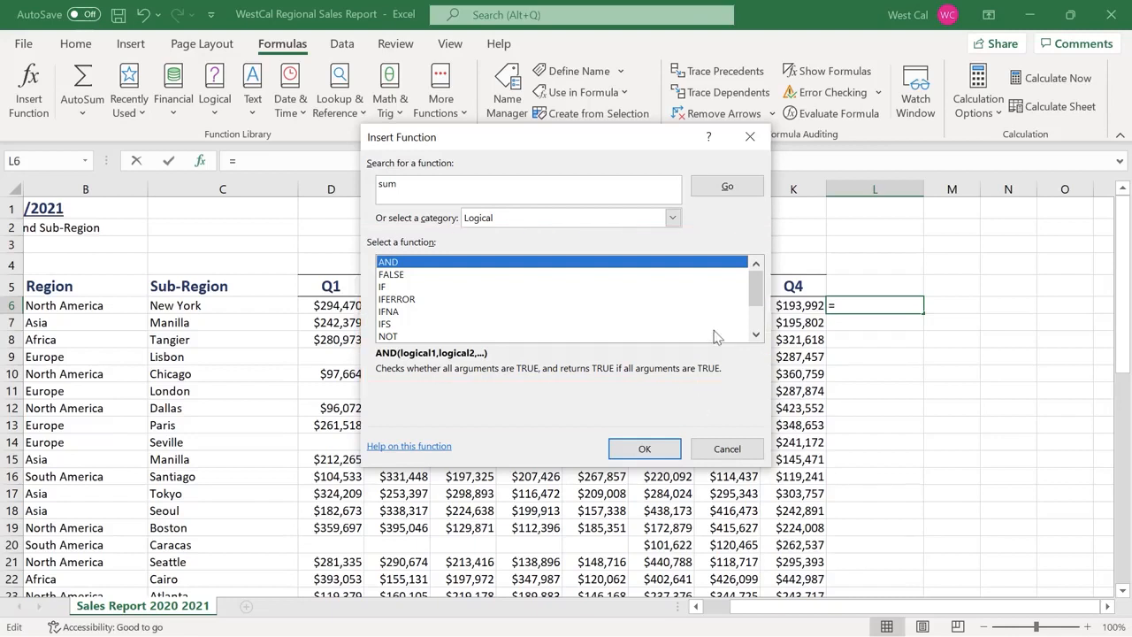
click(672, 217)
click(655, 232)
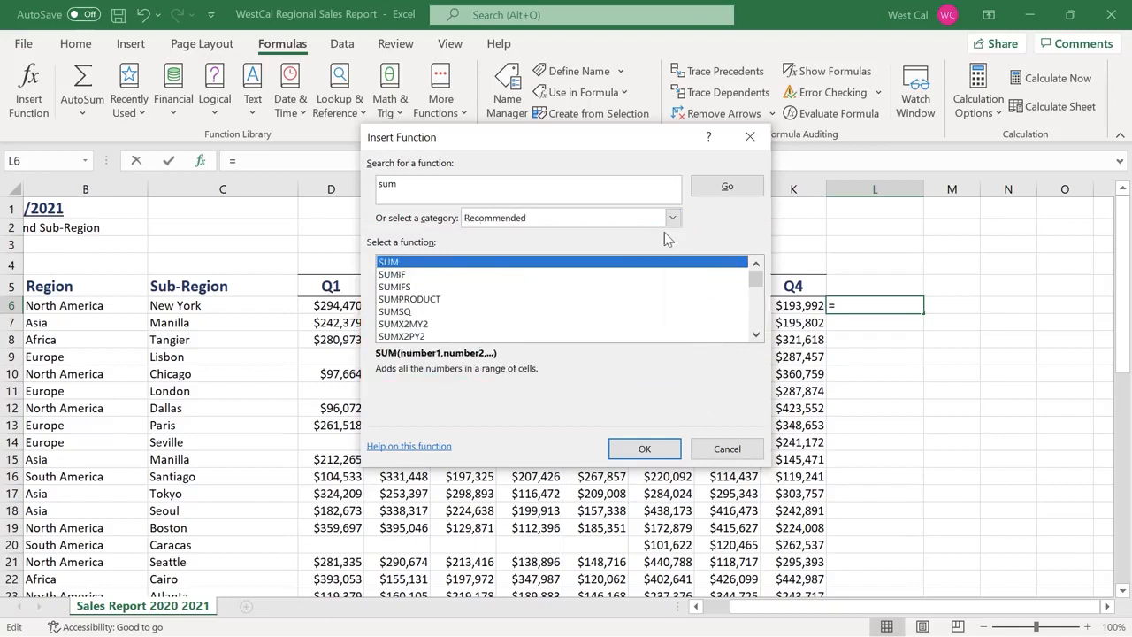
click(645, 449)
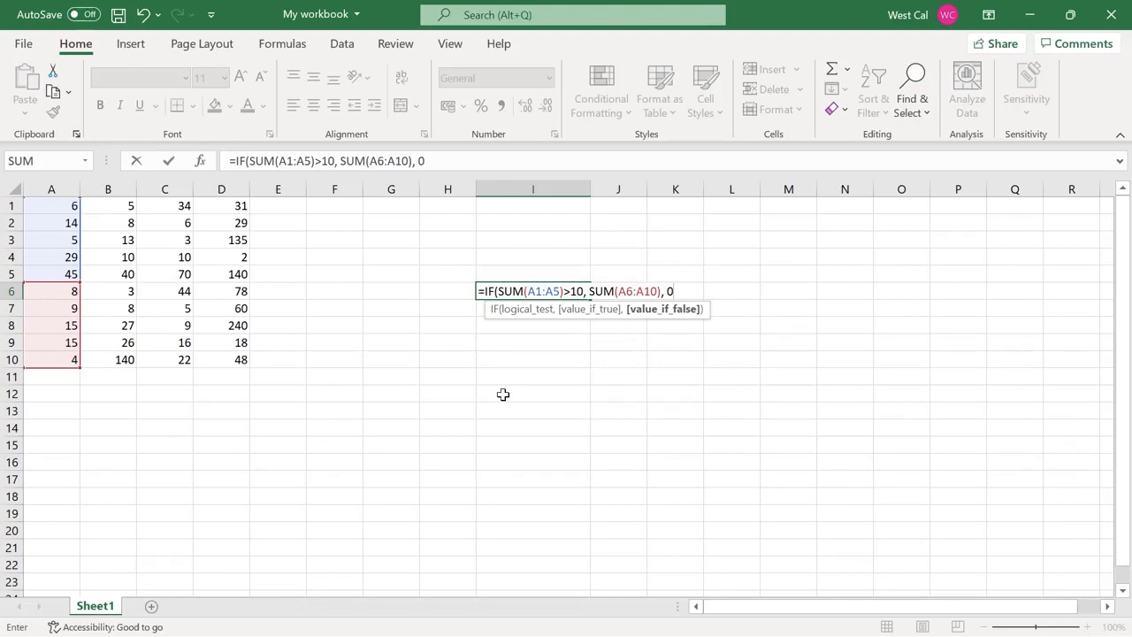
Commit the nested IF in I6, then fill A1:A5 with 1 so it returns 0
text())
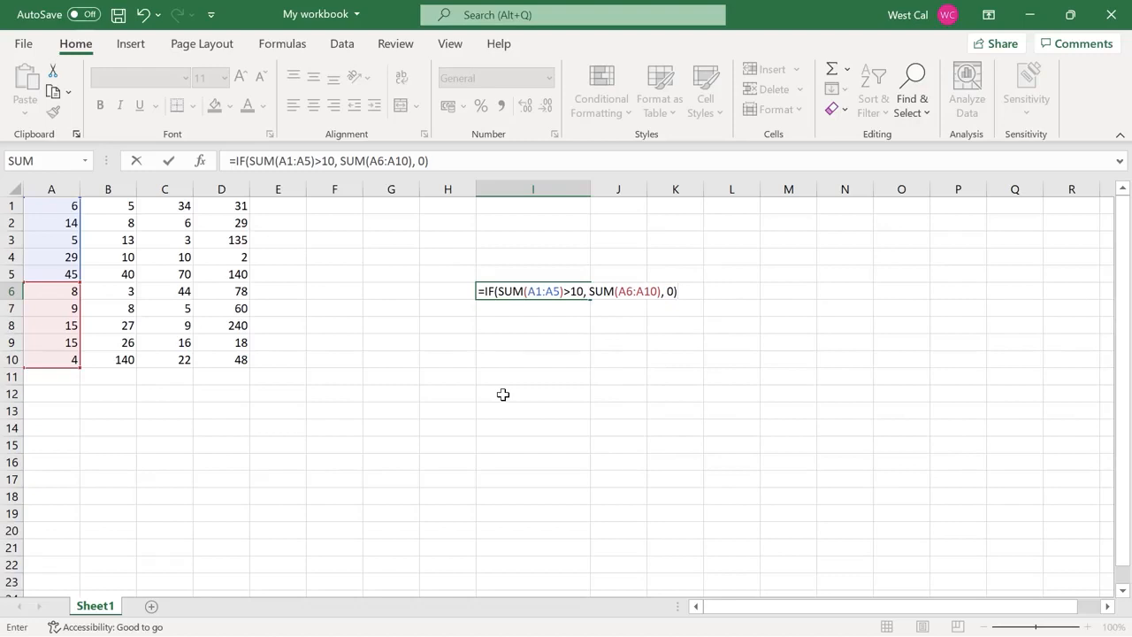
key(Return)
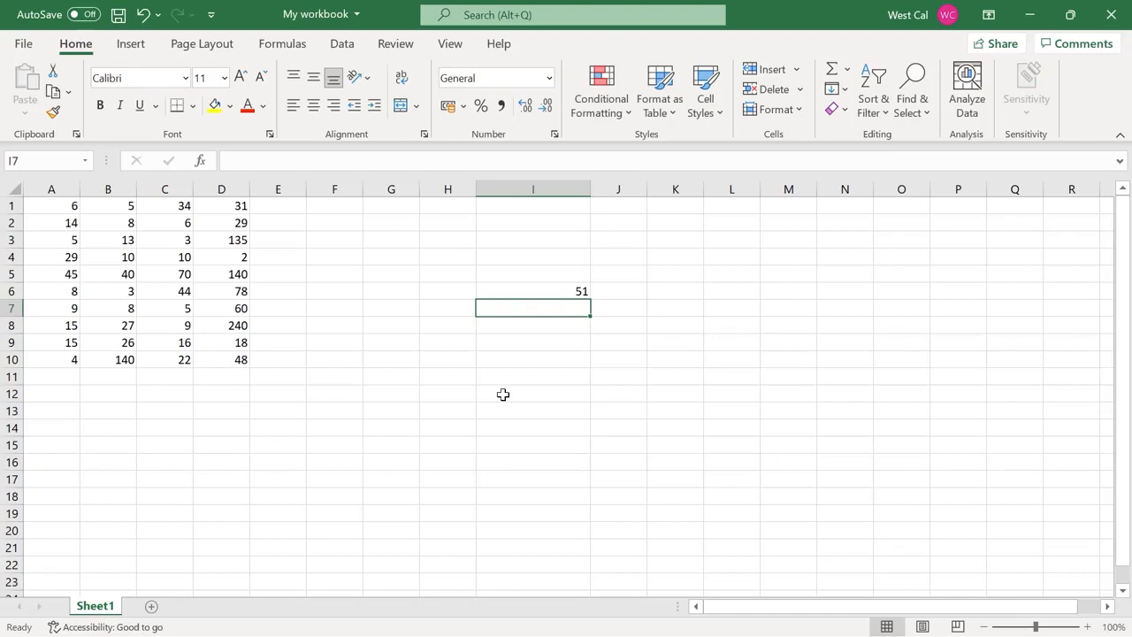
click(70, 209)
text(1)
key(Return)
click(70, 207)
drag(78, 213, 78, 274)
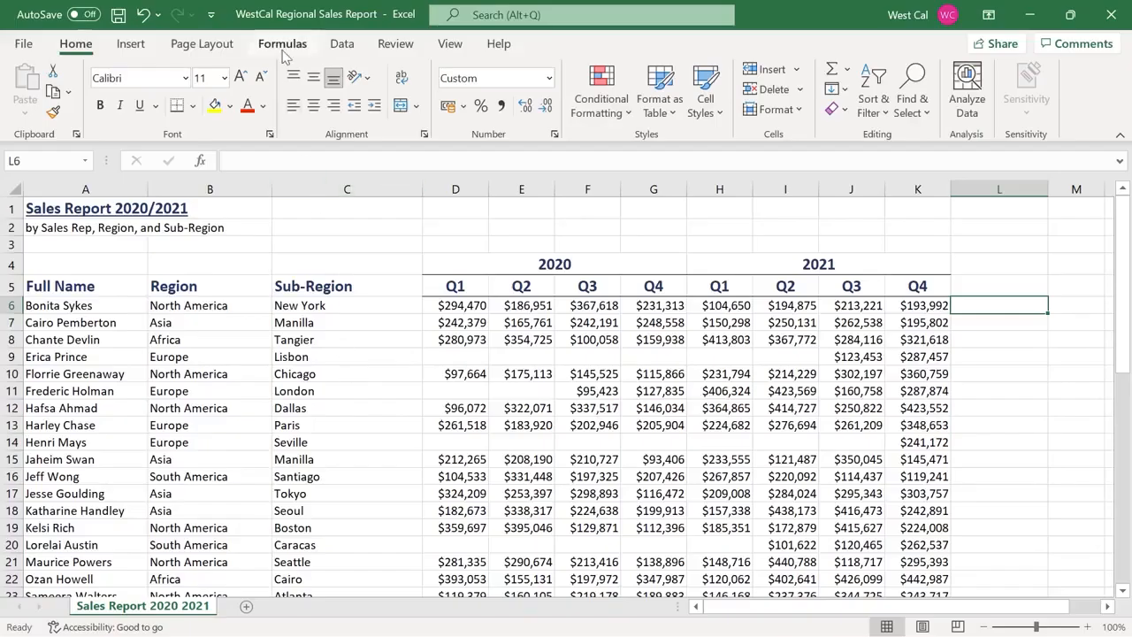
Step through the Formulas tab Calculation Options from Automatic Except for Data Tables to Manual
click(282, 46)
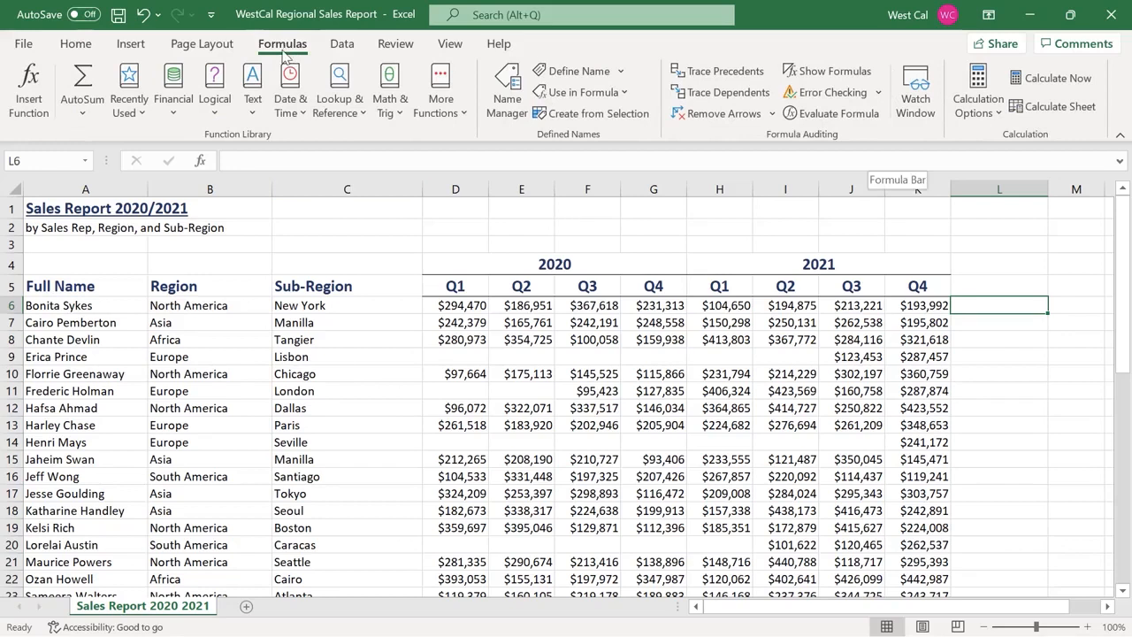
click(1002, 115)
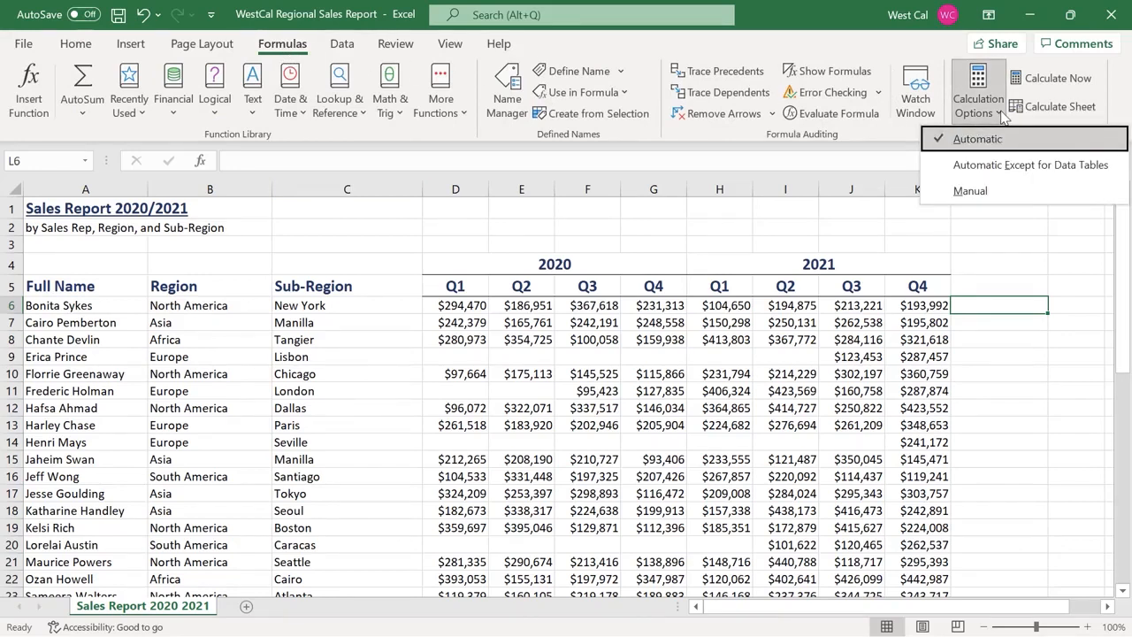
key(Down)
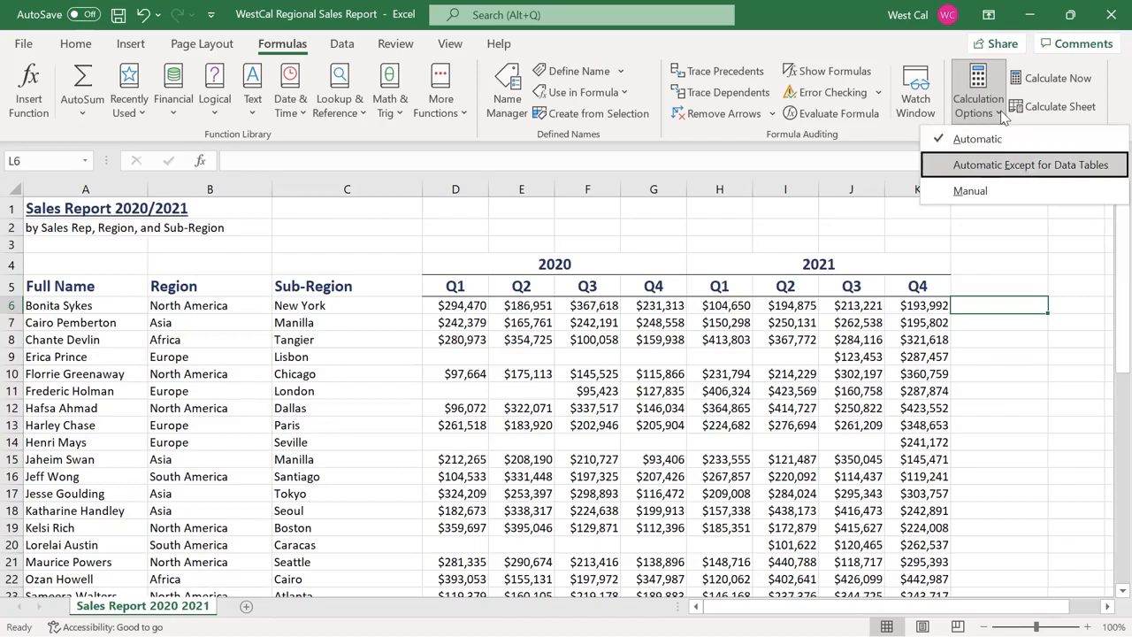
key(Down)
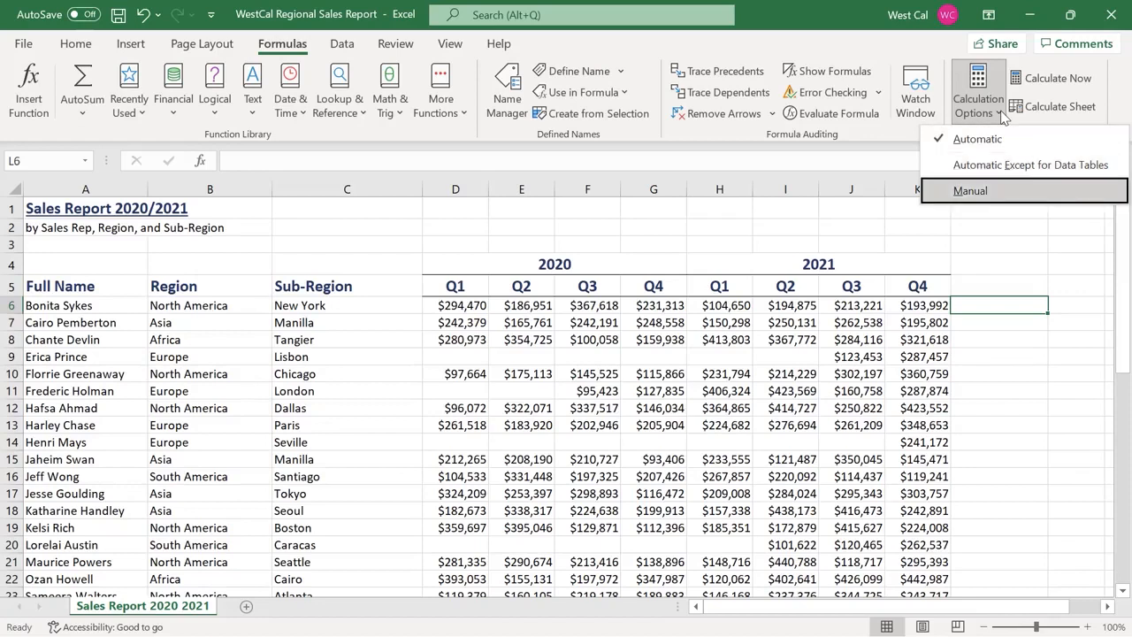
key(Return)
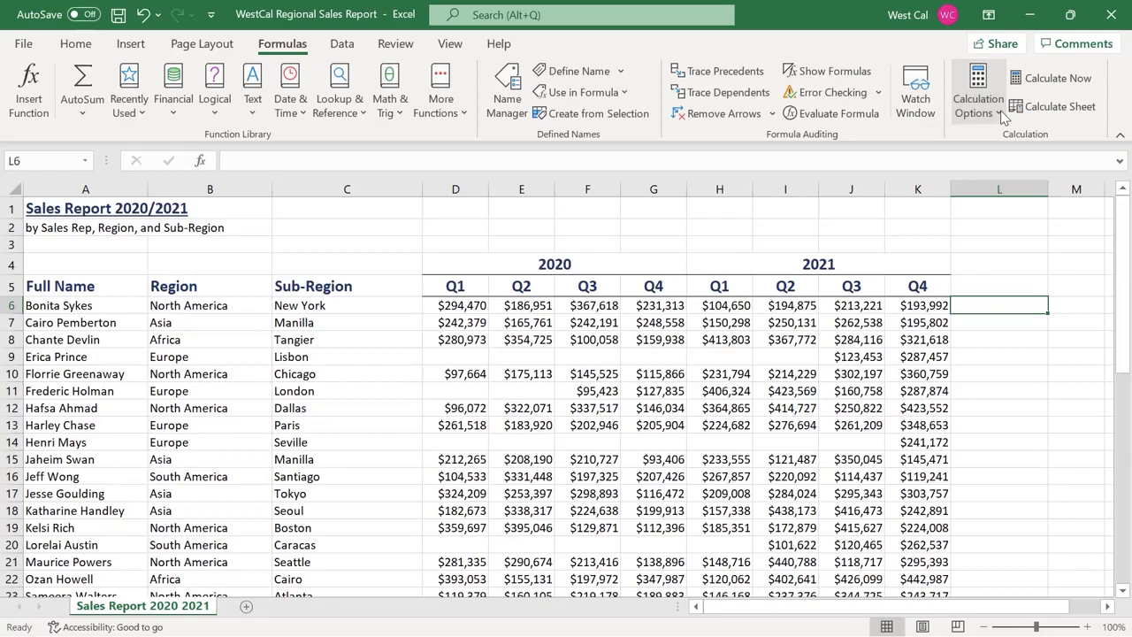
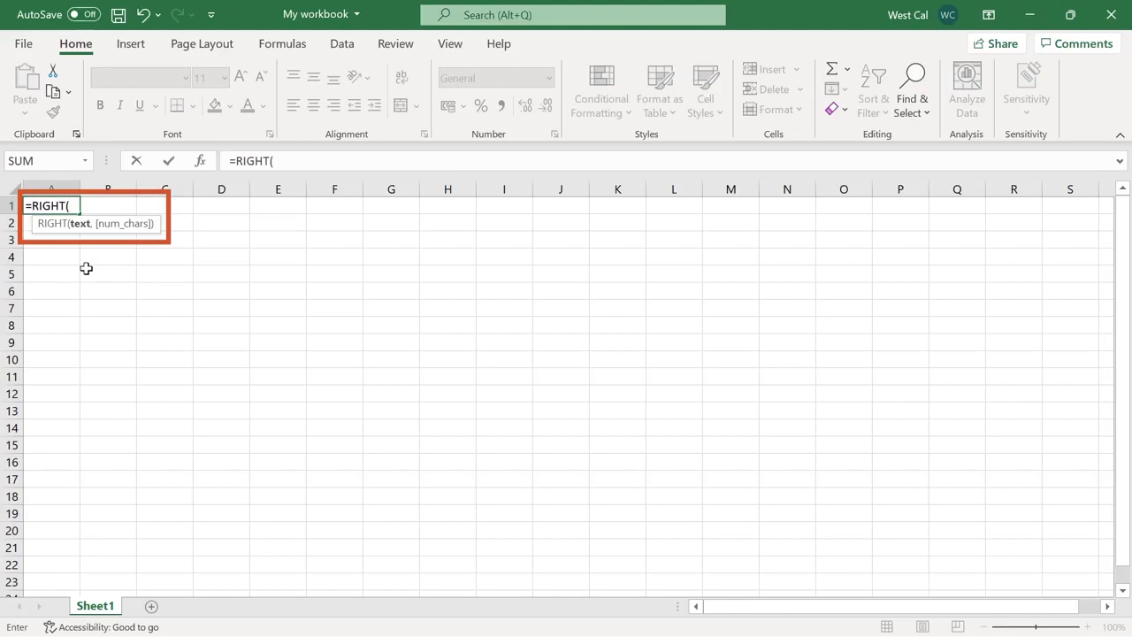
Enter a full name in A1, then =RIGHT(A1) in C1 and =RIGHT(A1, 5) in C2
key(Escape)
text(John Smith)
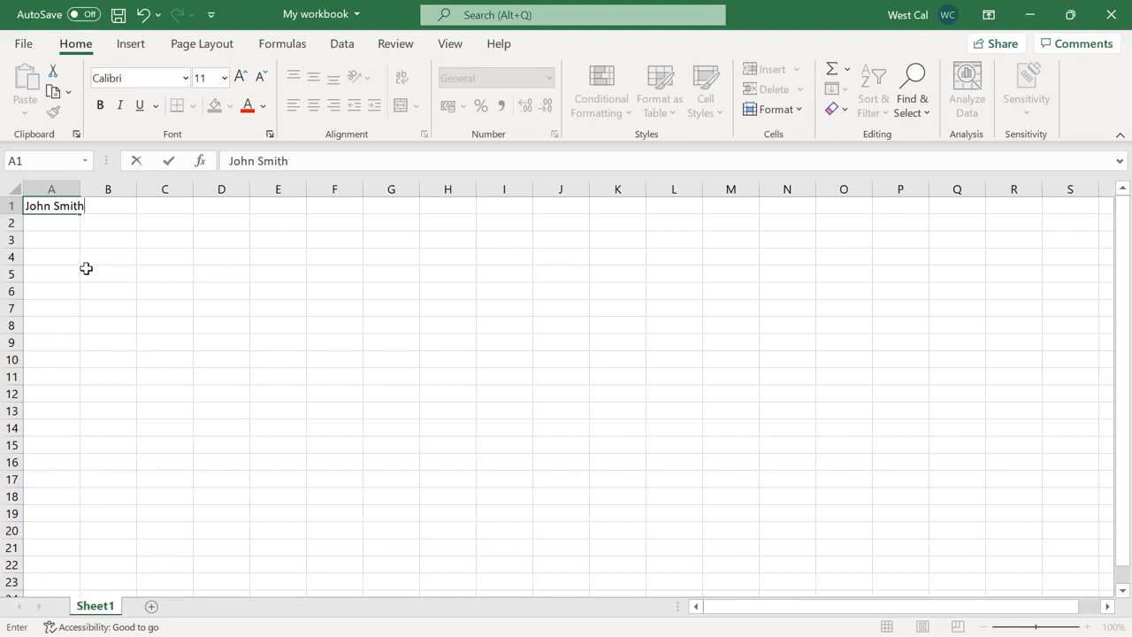
key(Return)
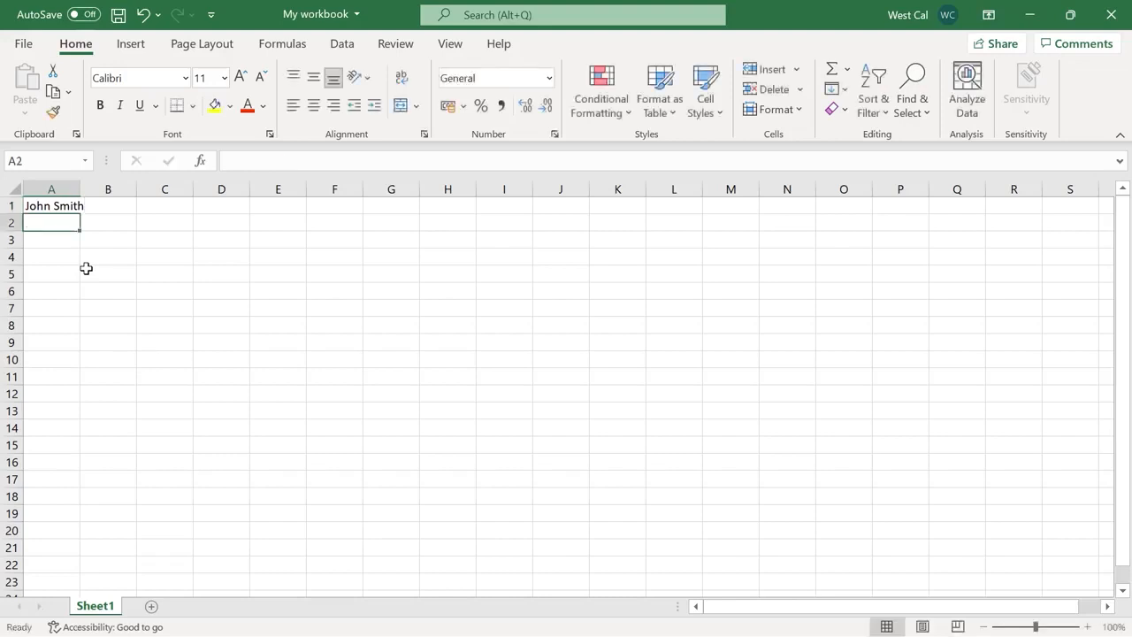
click(165, 213)
text(=RIGHT(A1))
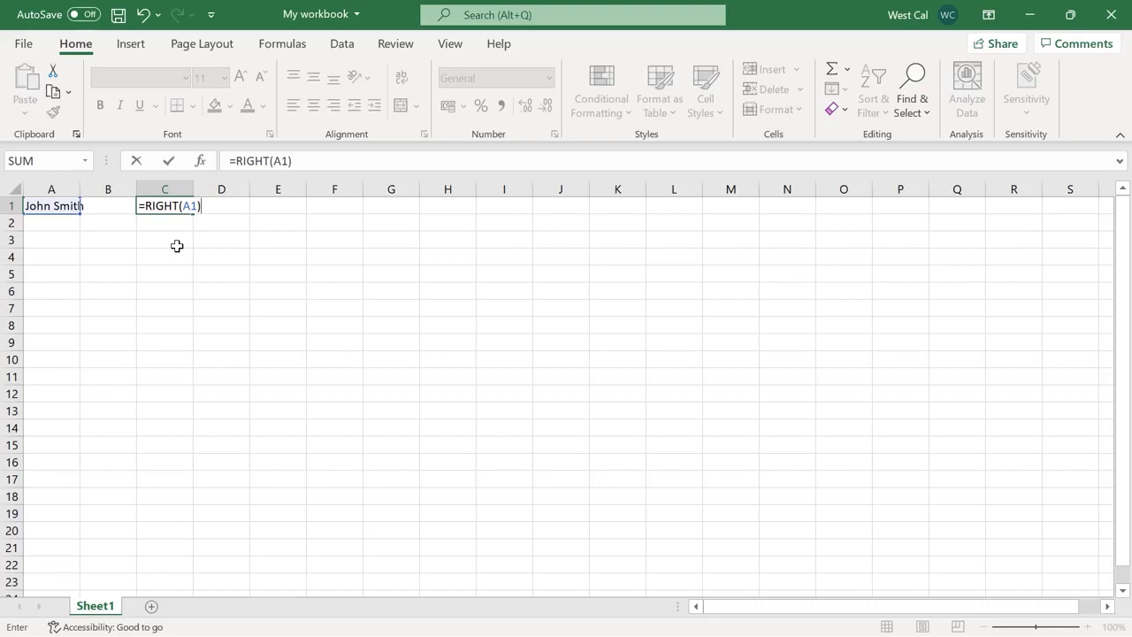
key(Return)
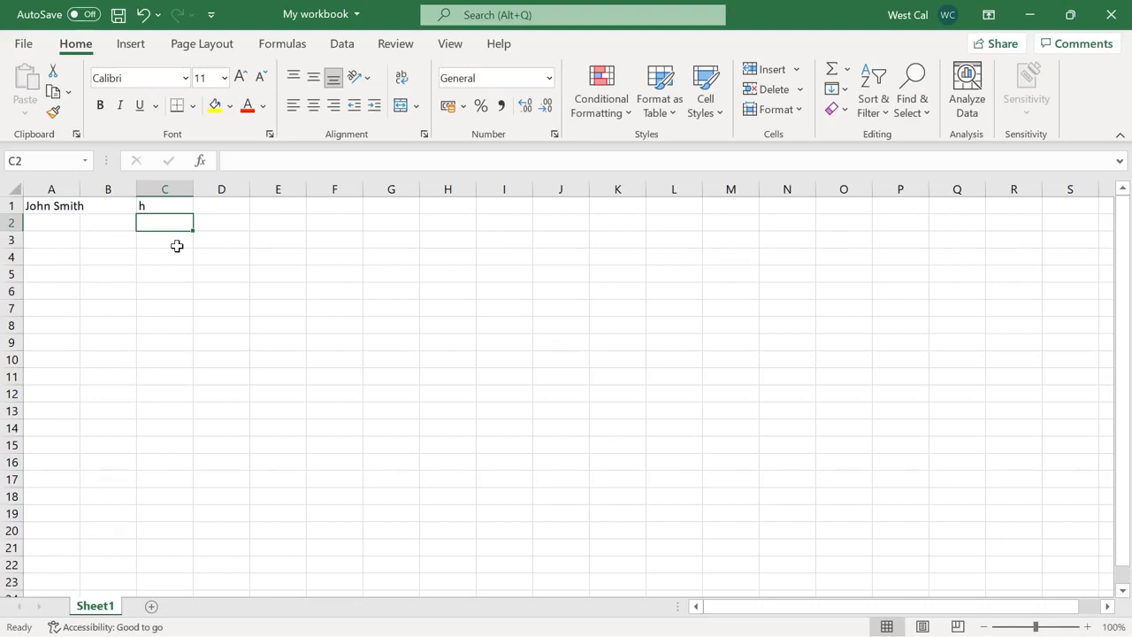
text(=RIGHT(A1, 5))
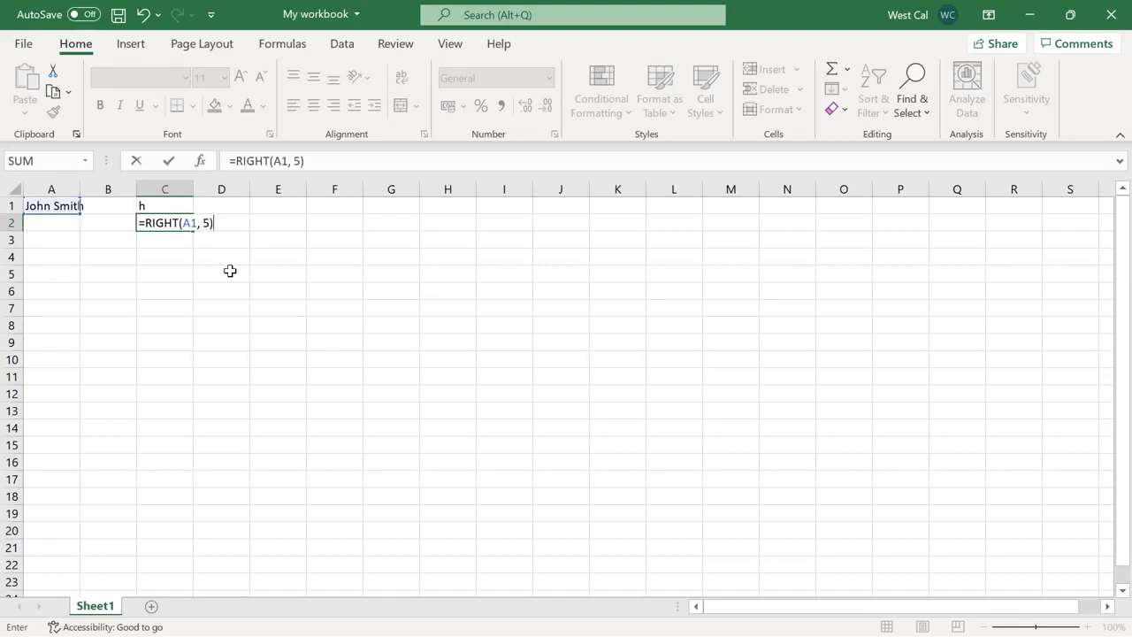
key(Return)
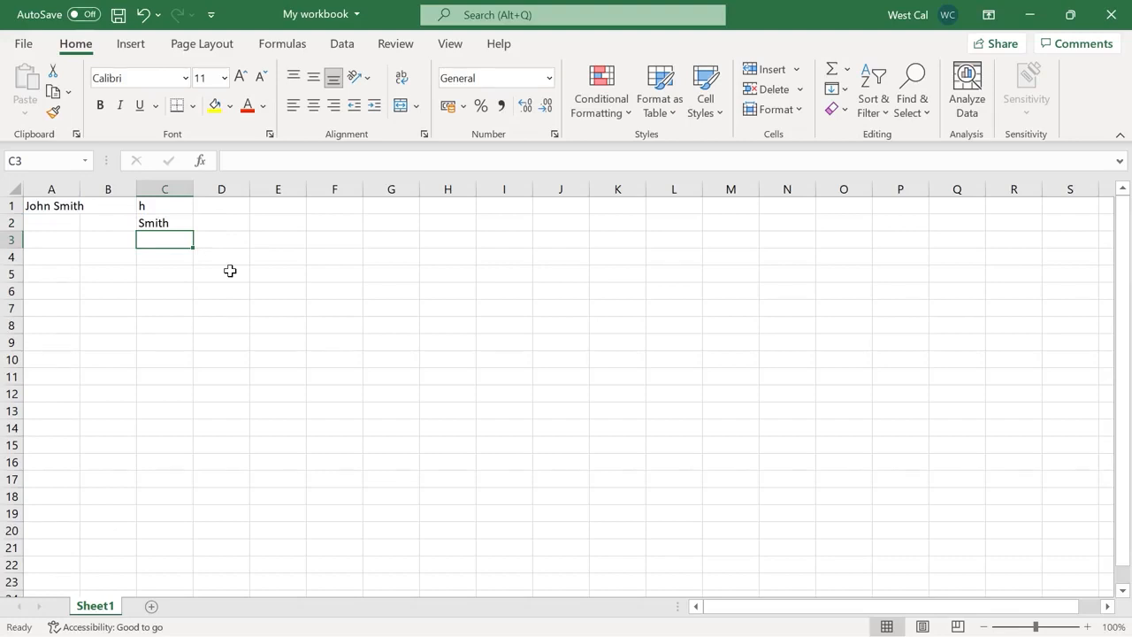
Add =LEFT(A1, 5) in C3 and a LEFT of a literal first name in C4
text(=LEFT(A1, 5))
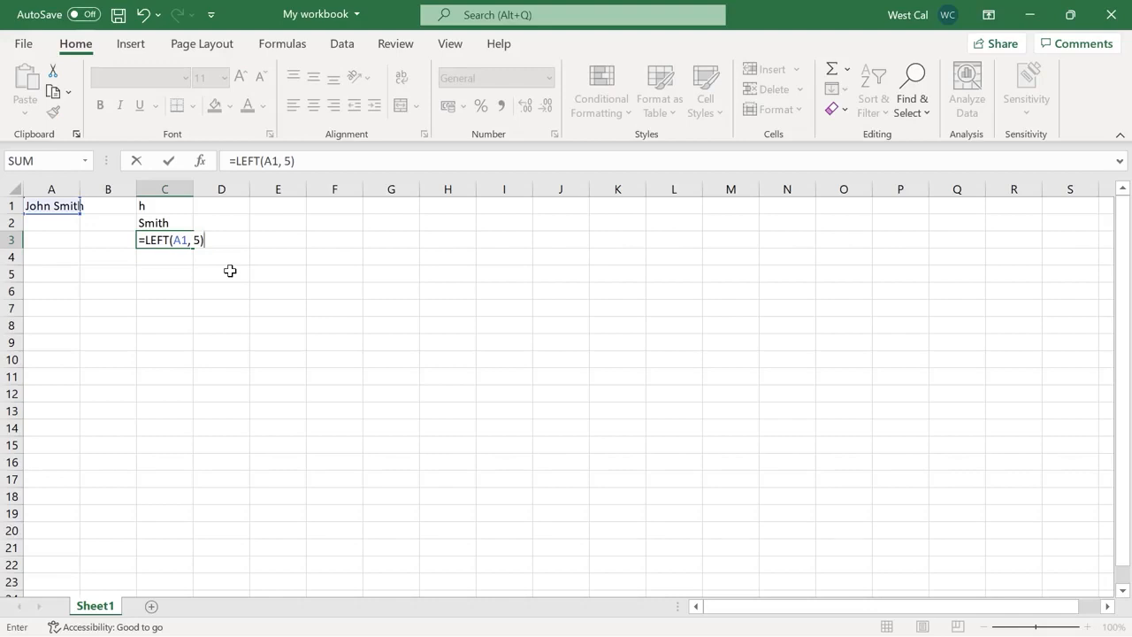
key(Return)
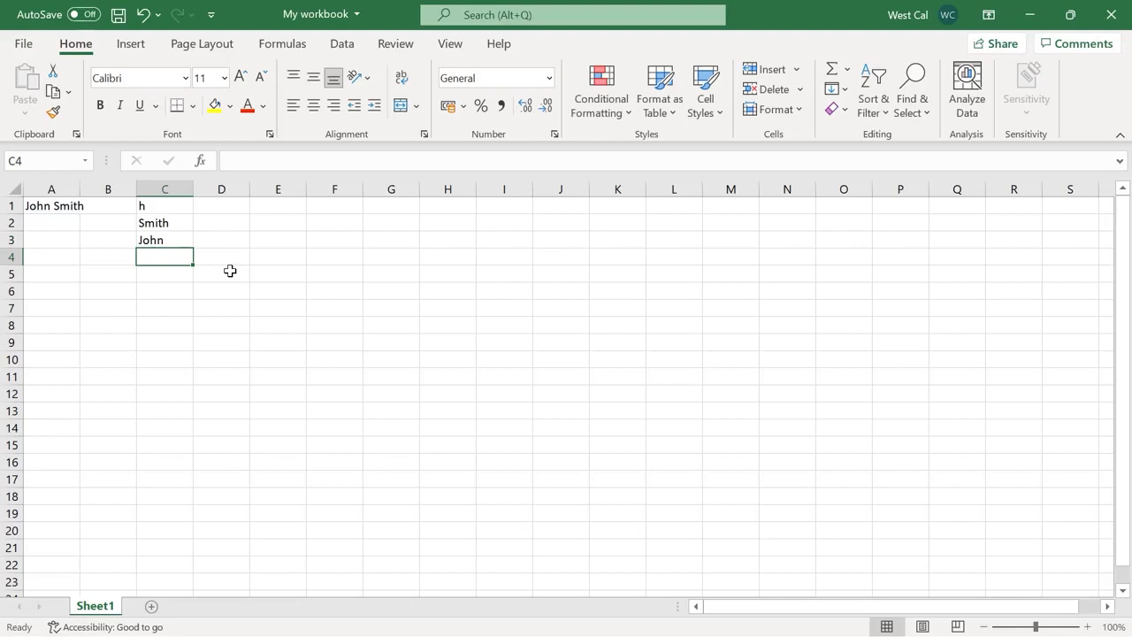
text(=LEFT("John"))
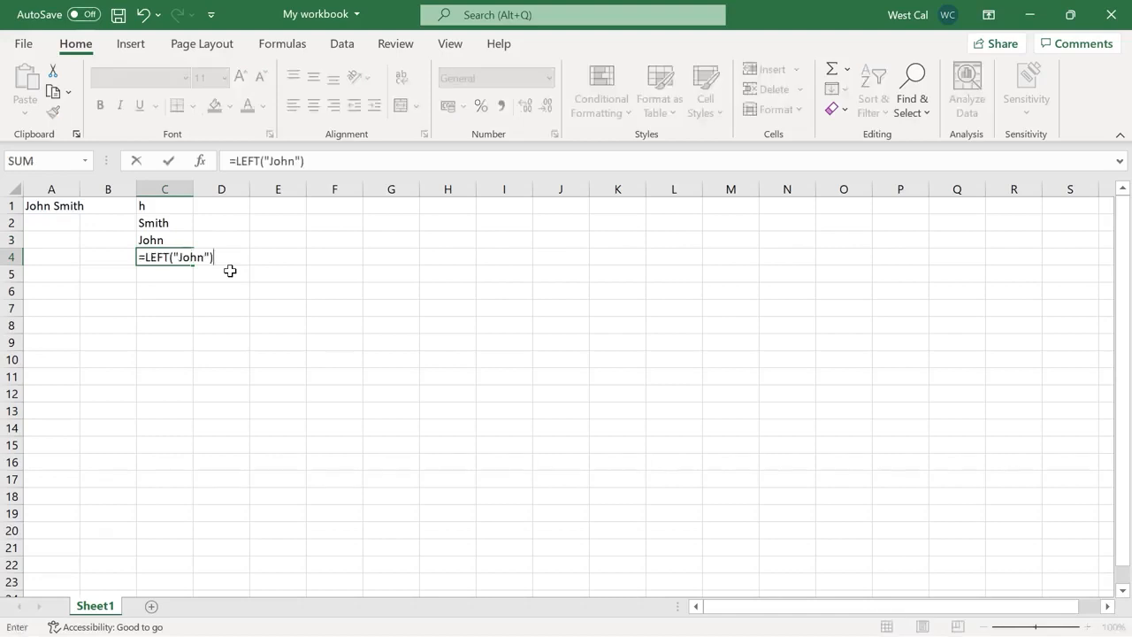
key(Return)
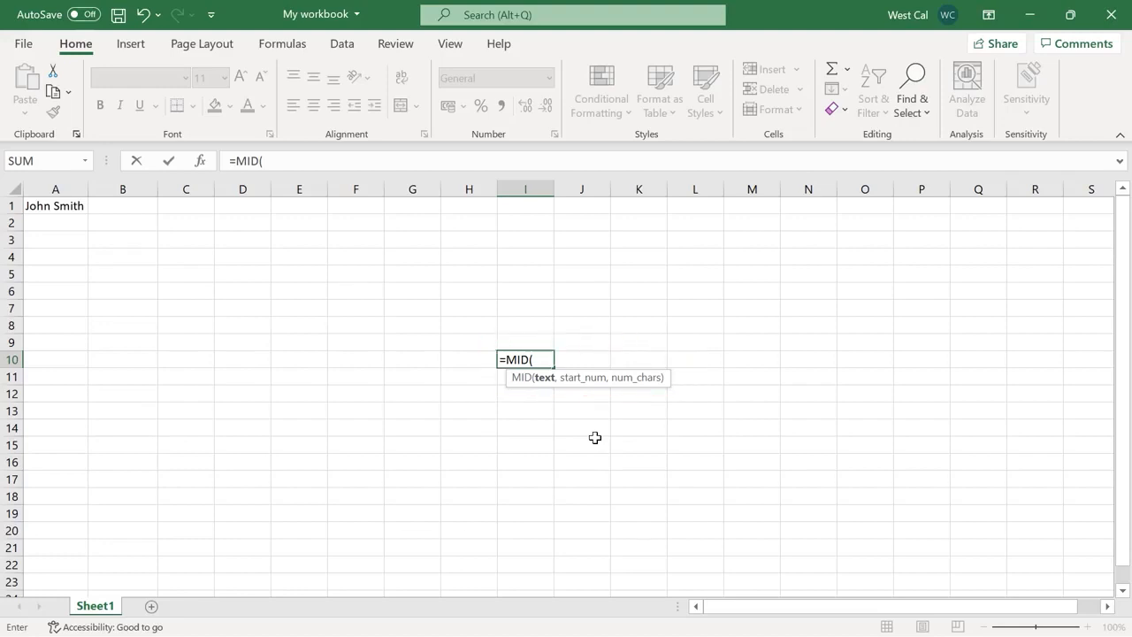
Extract the surname with =MID(A1, 6, 5) in C1 and the first name with =MID(A1, 1, 4) in C2
key(Escape)
click(199, 207)
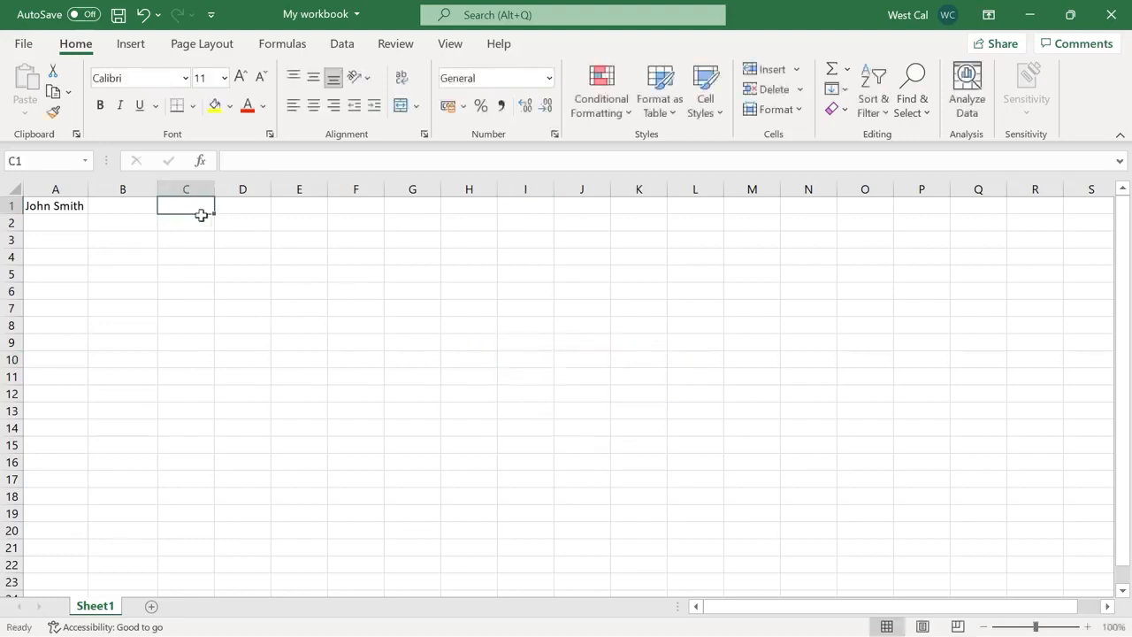
text(=MID(A1, 6)
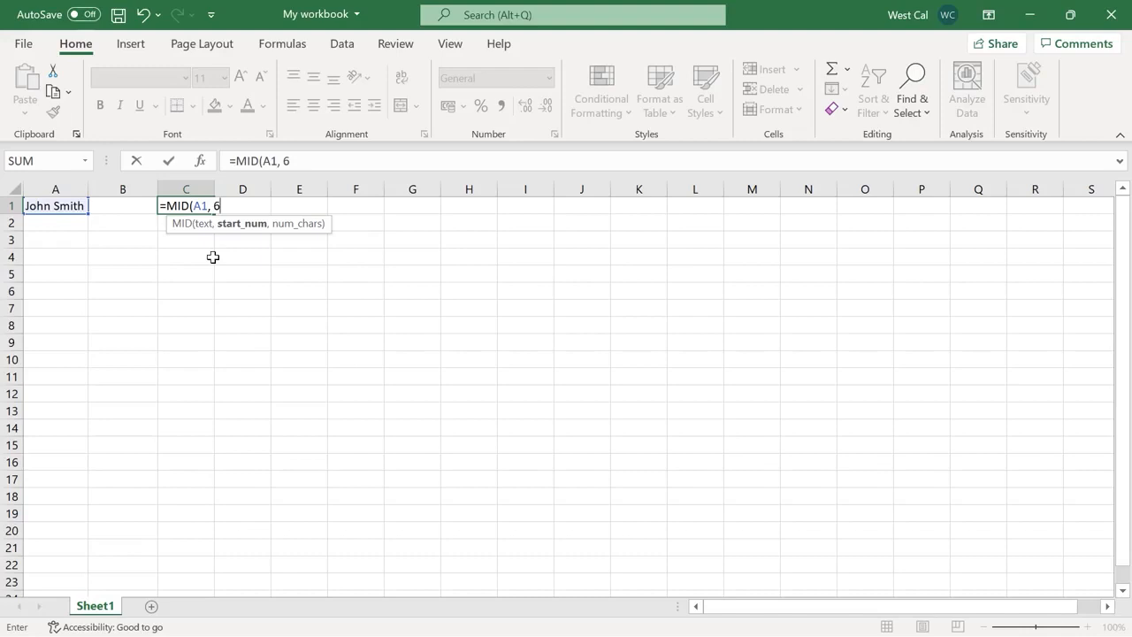
text(, 5)
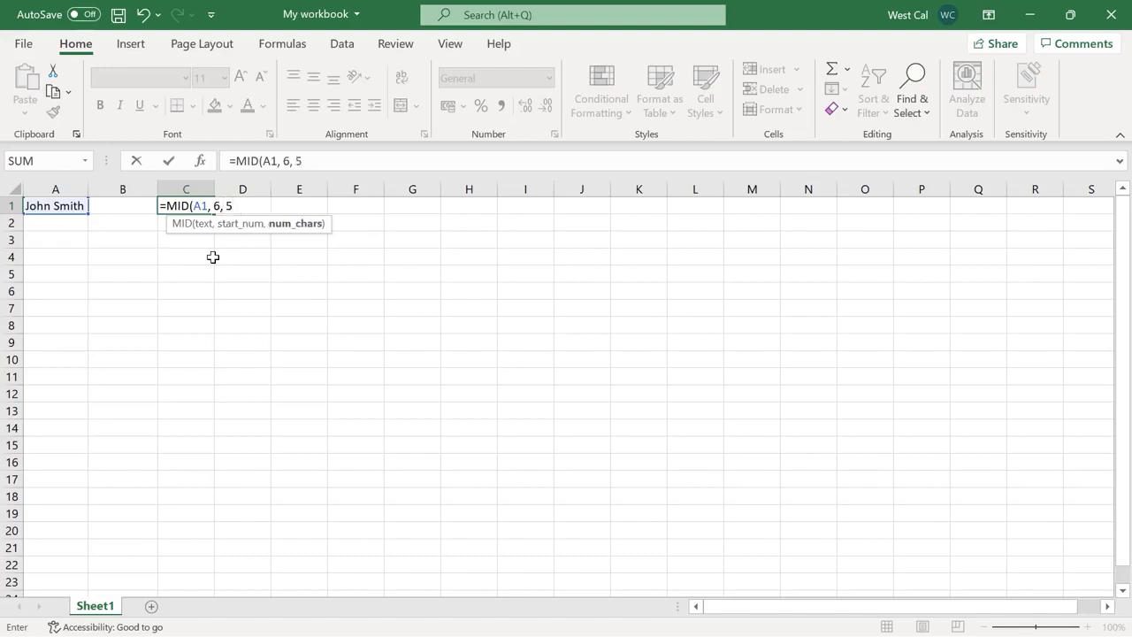
text())
key(Return)
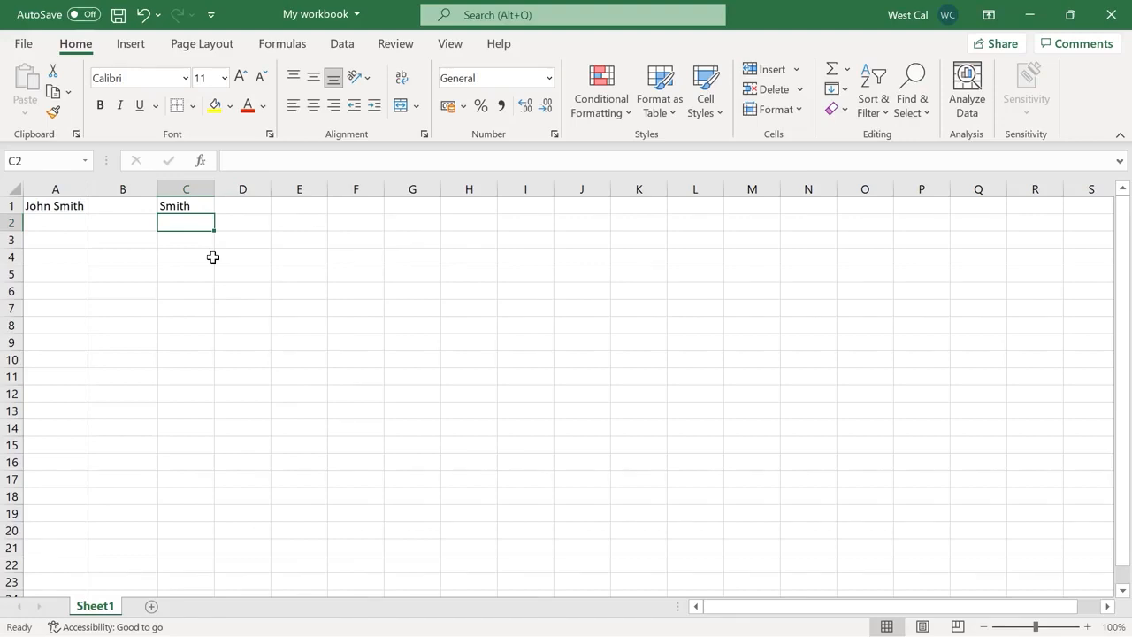
text(=MID(A1, 1)
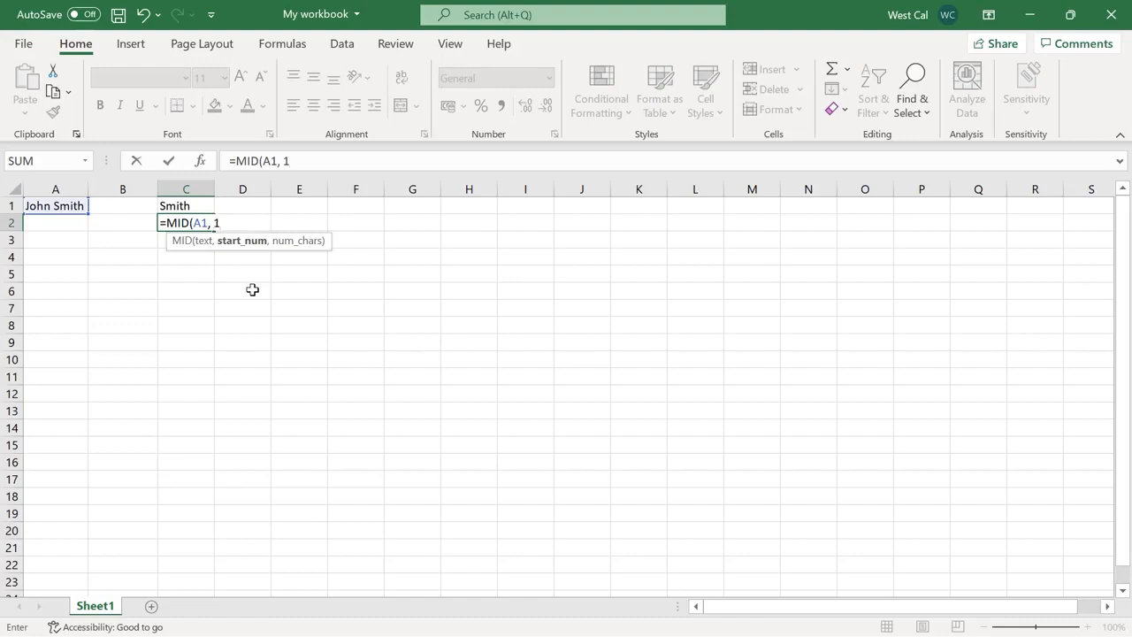
text(, 4))
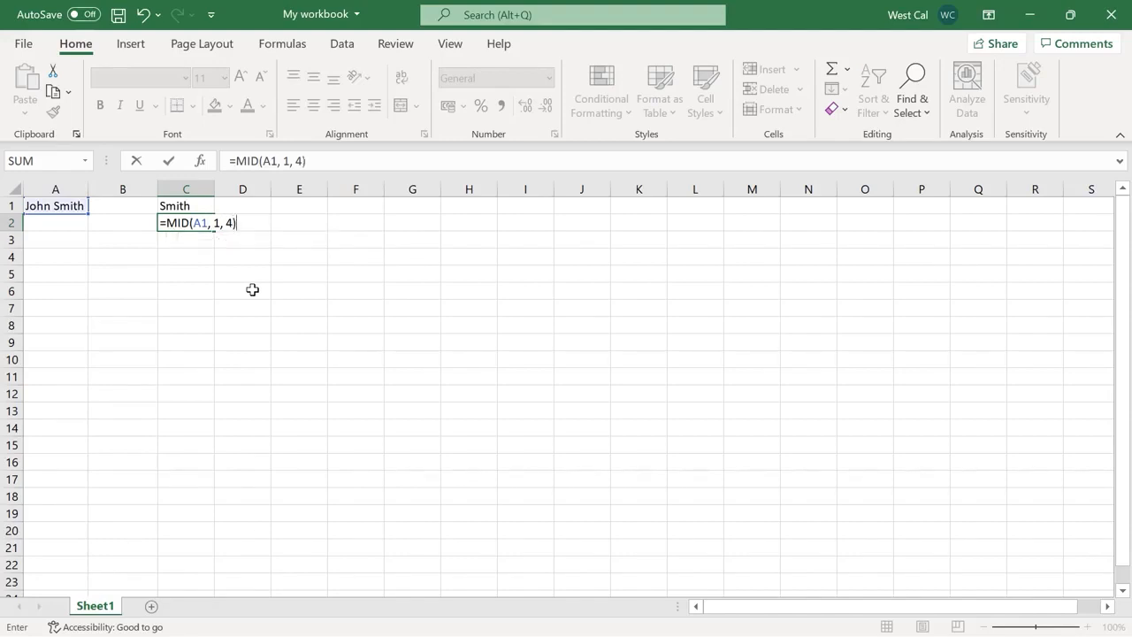
key(Return)
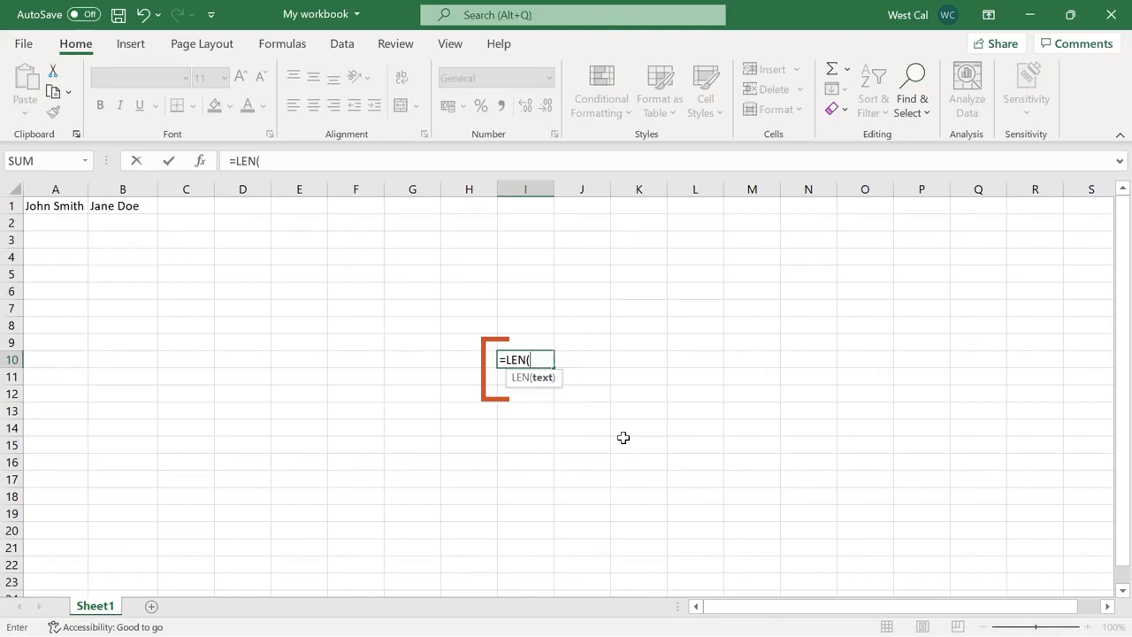
Count the name lengths with =LEN(A1) in A2 and =LEN(B1) in B2
key(Escape)
click(50, 223)
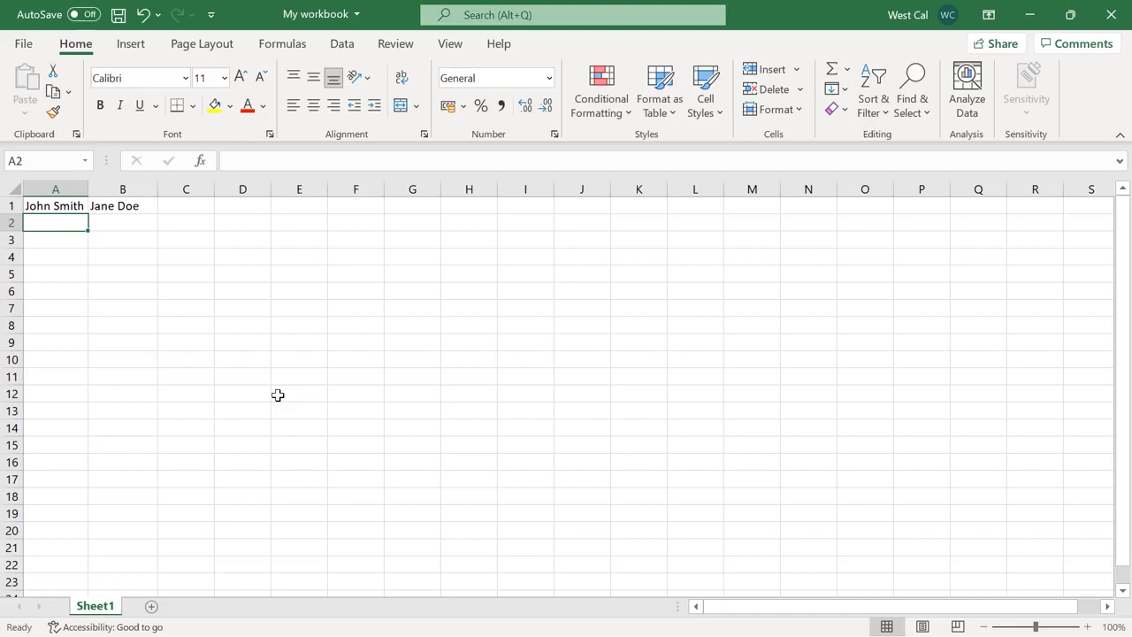
text(=)
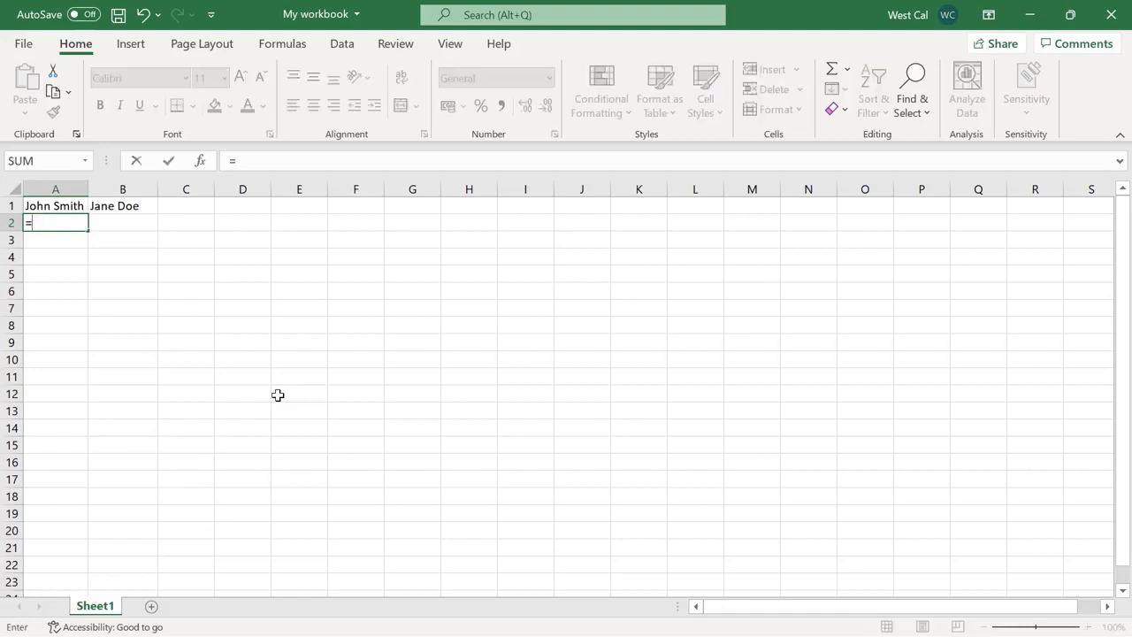
text(LEN(A)
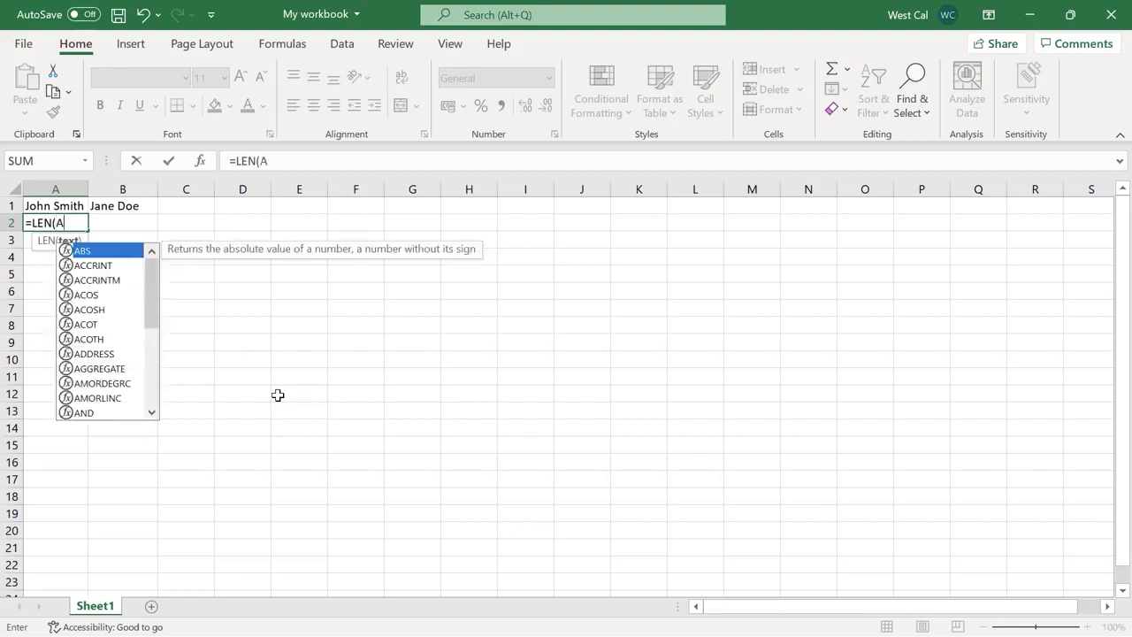
text(1))
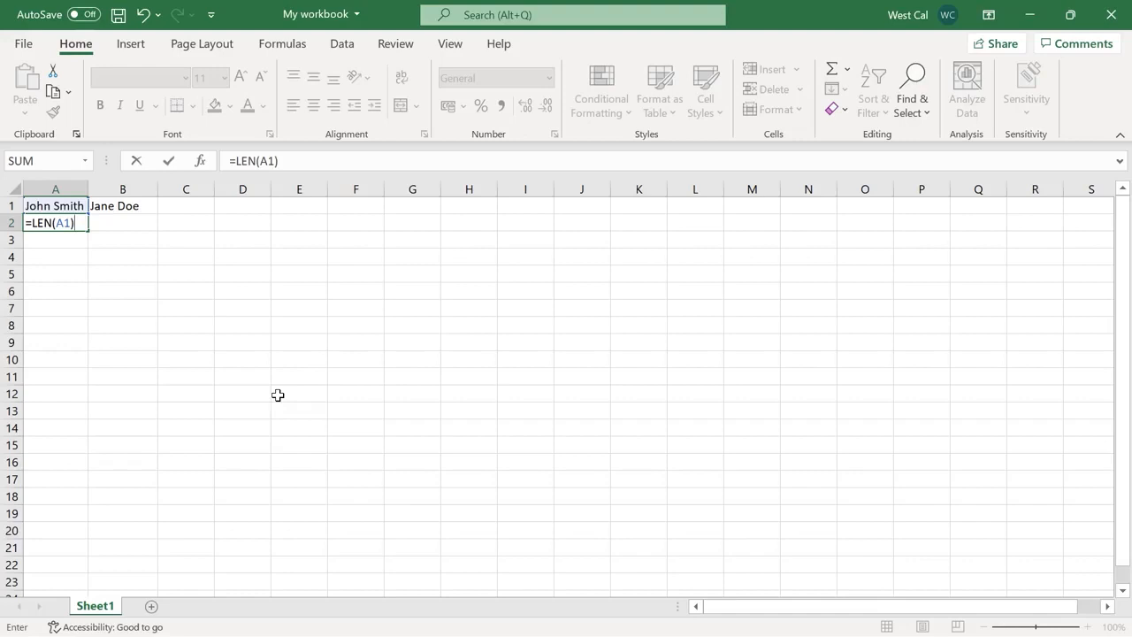
key(Return)
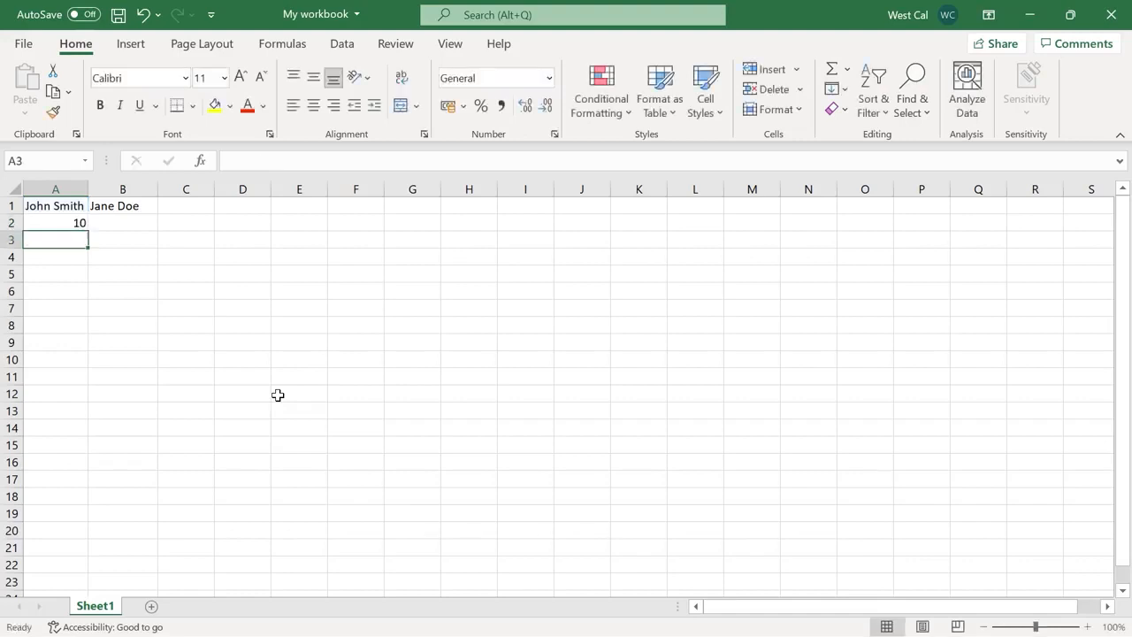
key(Up)
key(Right)
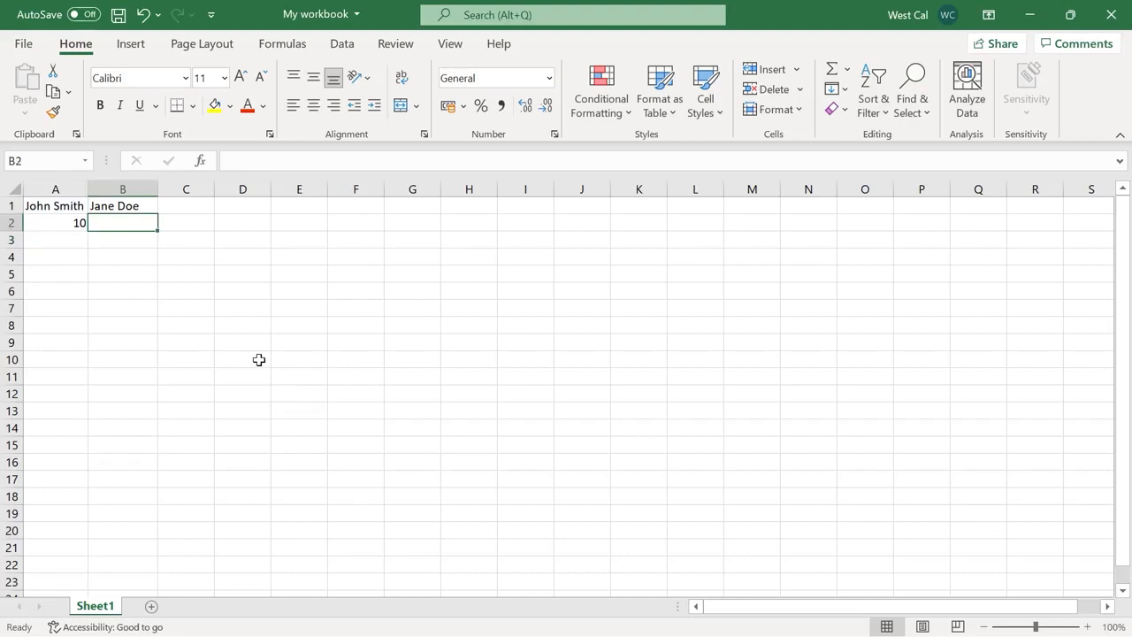
text(=LEN)
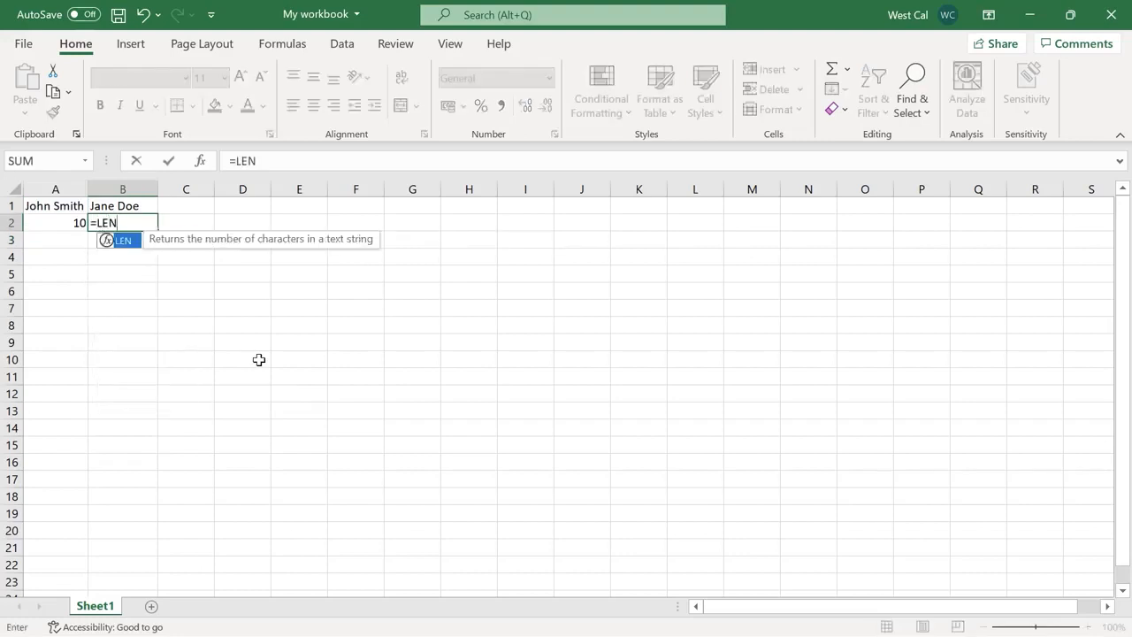
text((B1))
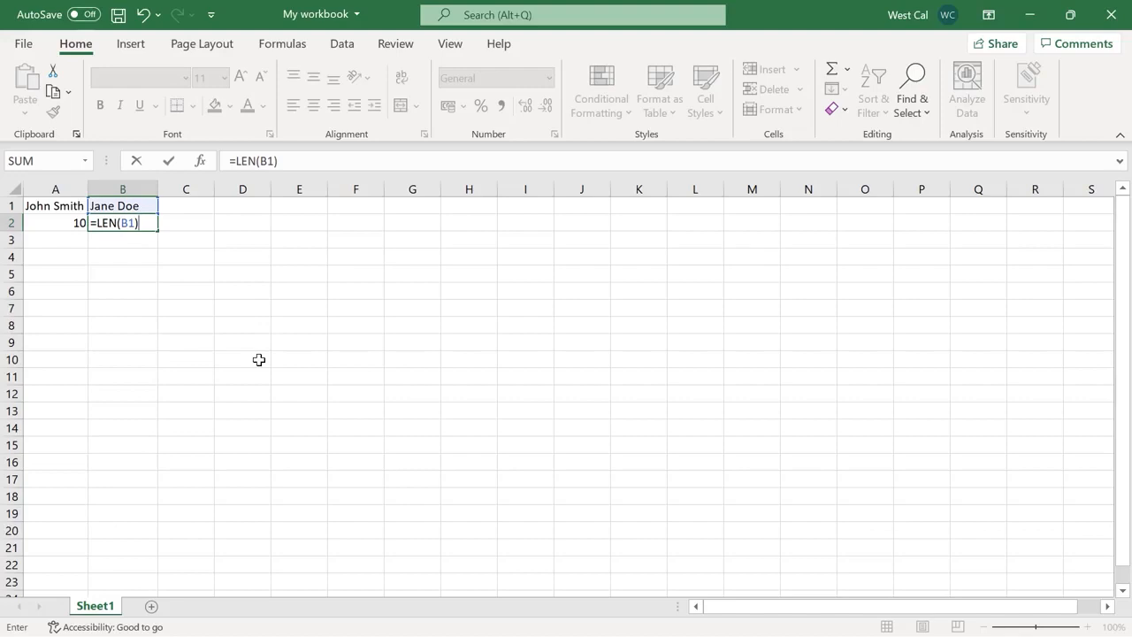
key(Return)
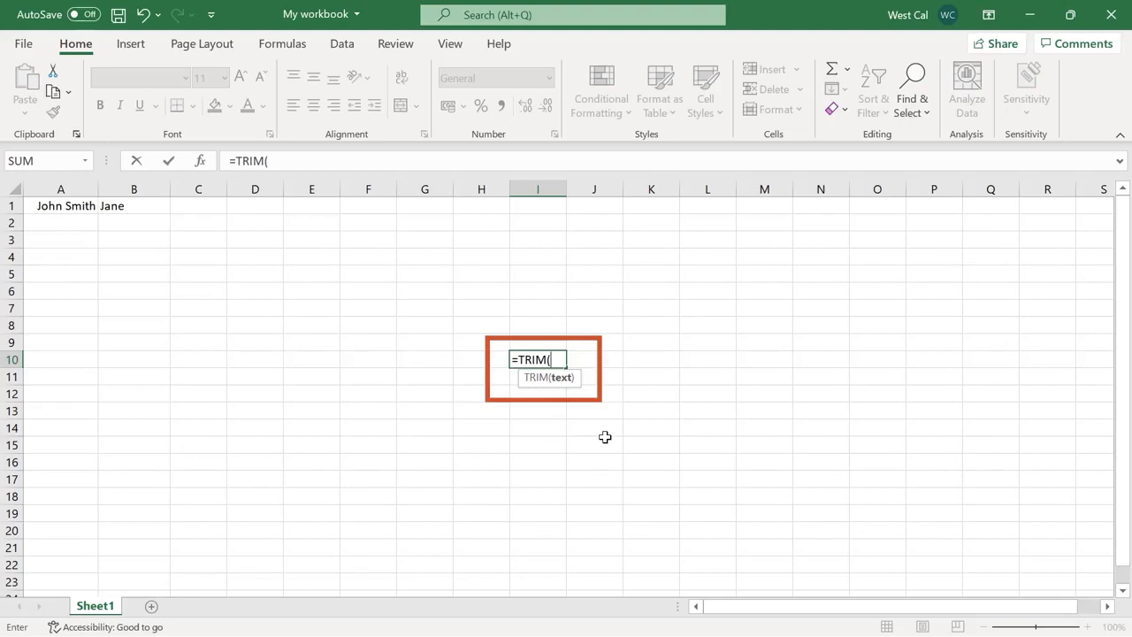
Add extra spaces to the names in A1 and B1
key(Escape)
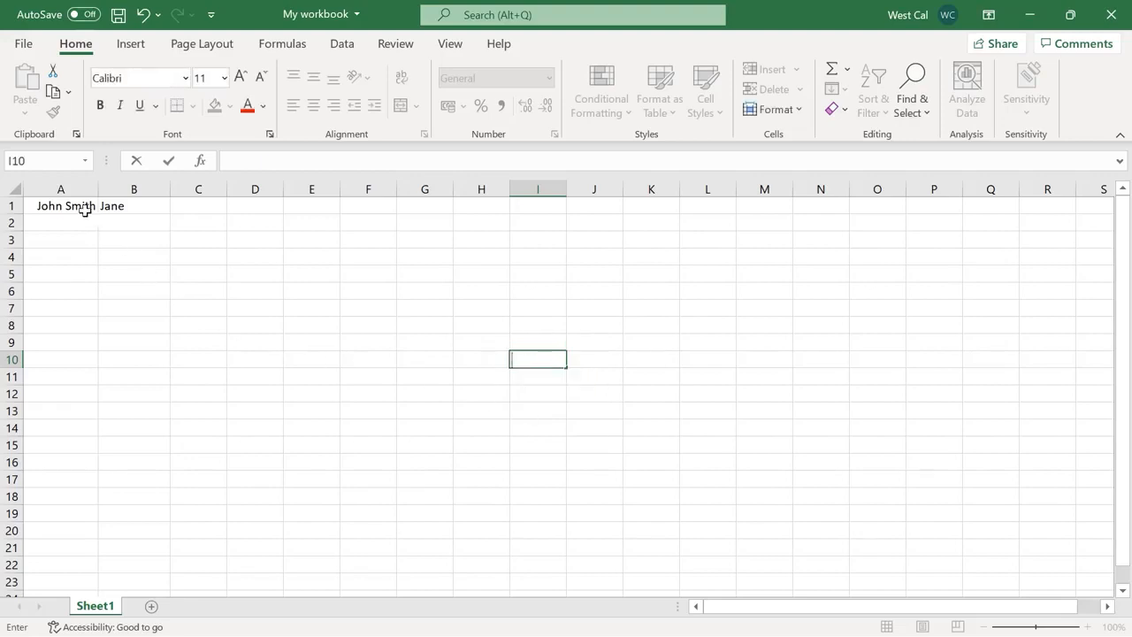
double_click(85, 209)
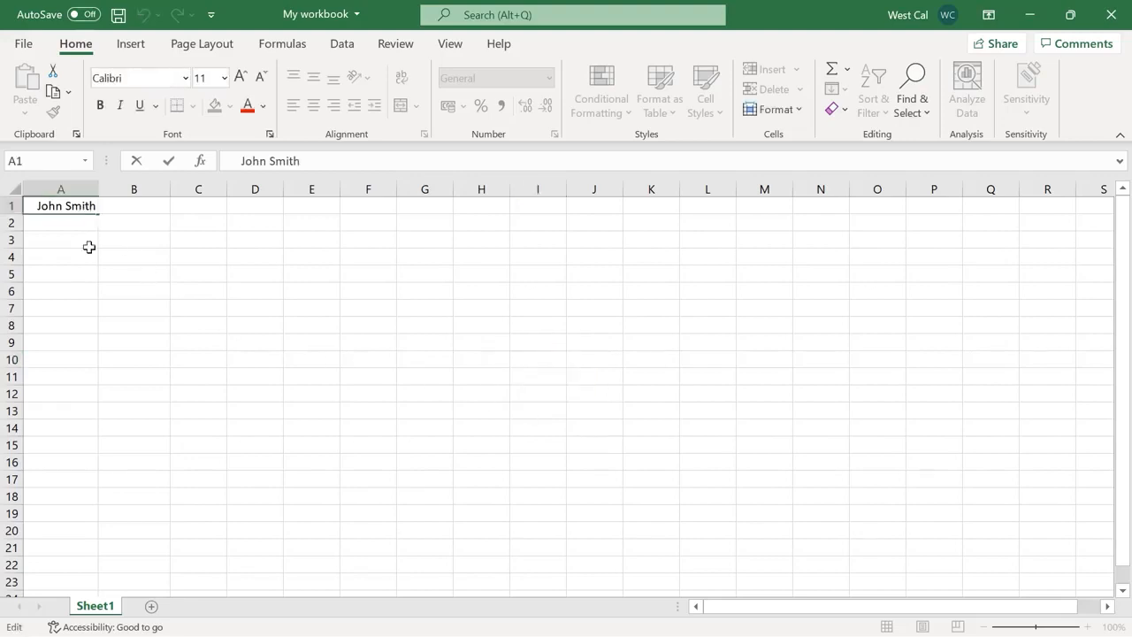
click(126, 222)
click(132, 204)
double_click(136, 204)
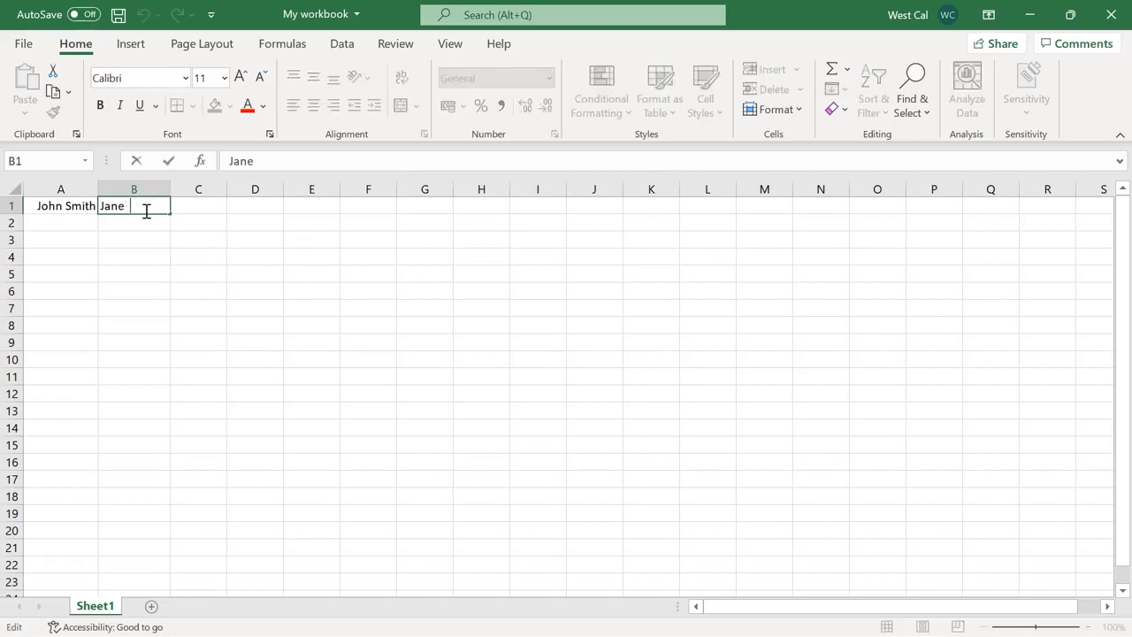
click(147, 212)
click(76, 222)
Enter =TRIM(A1) in A2 and =TRIM (B1) in B2 to strip the spaces
text(=TRIM(A1))
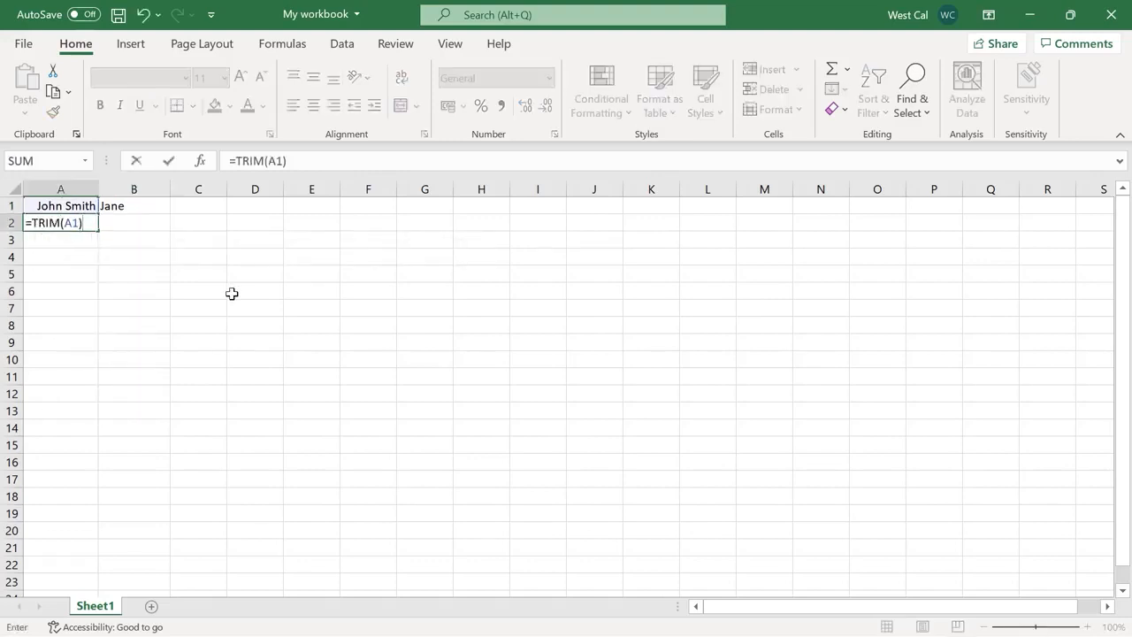
key(Return)
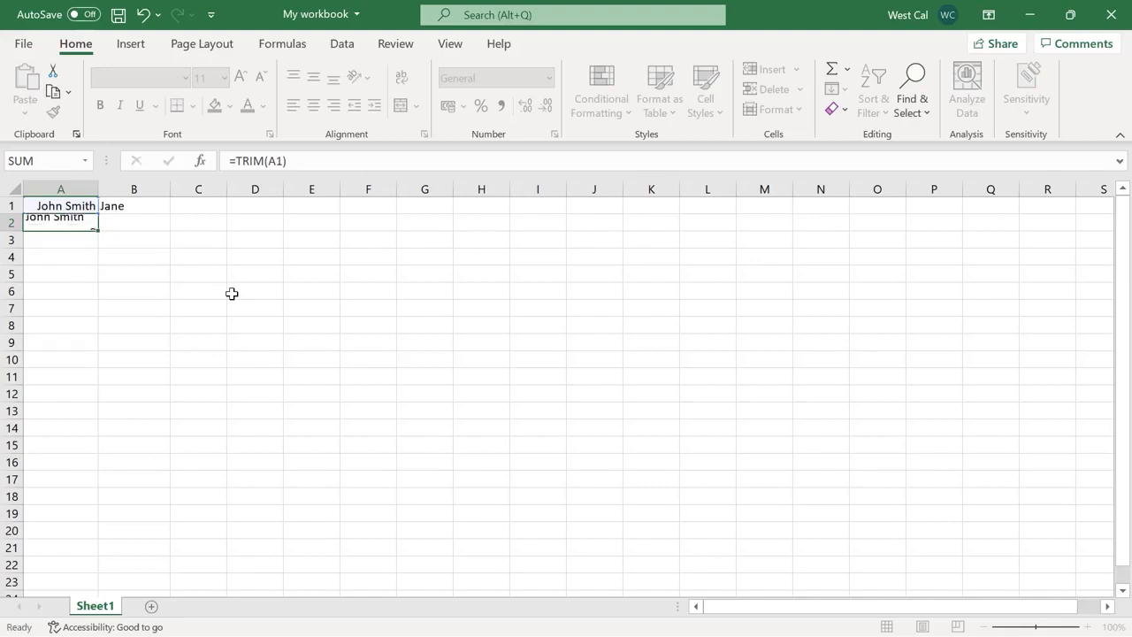
click(150, 225)
text(=)
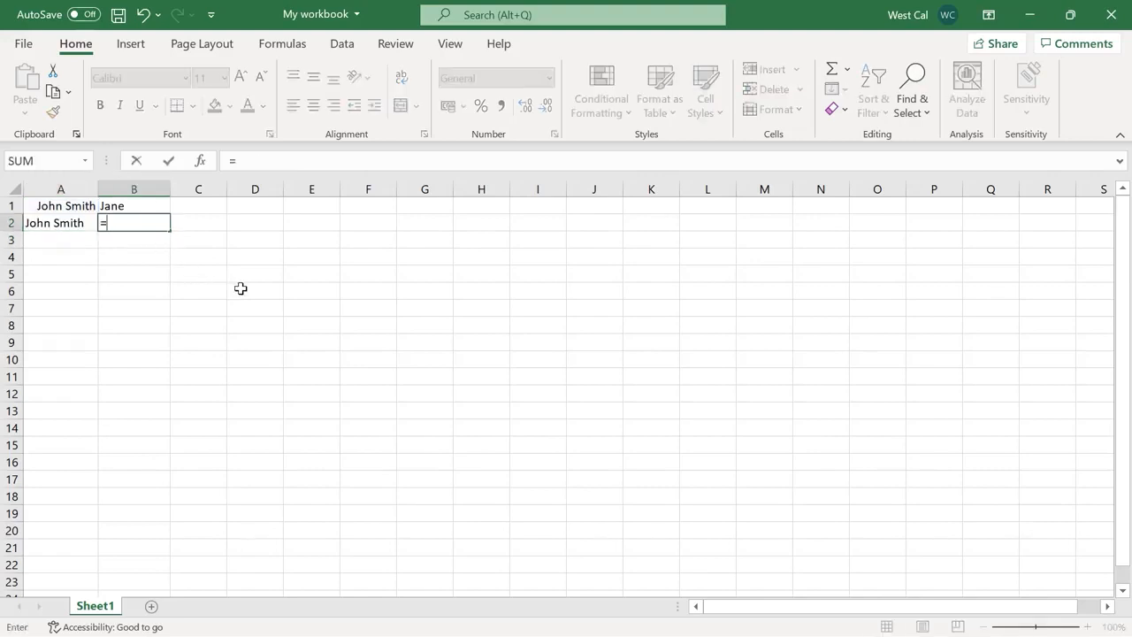
text(TRIM ()
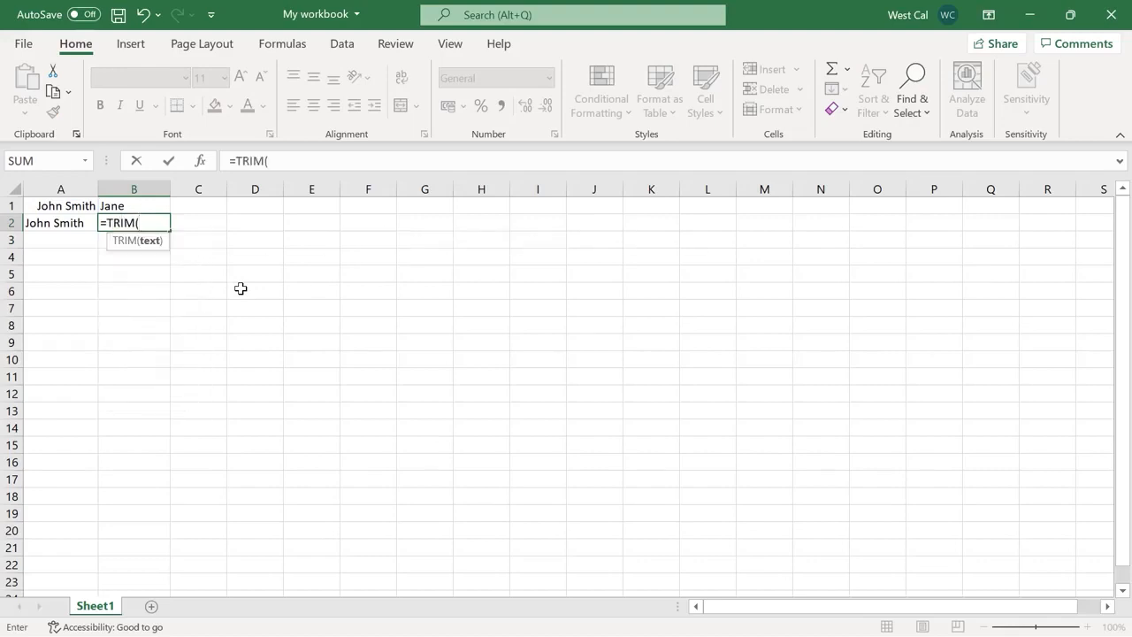
text(B1)
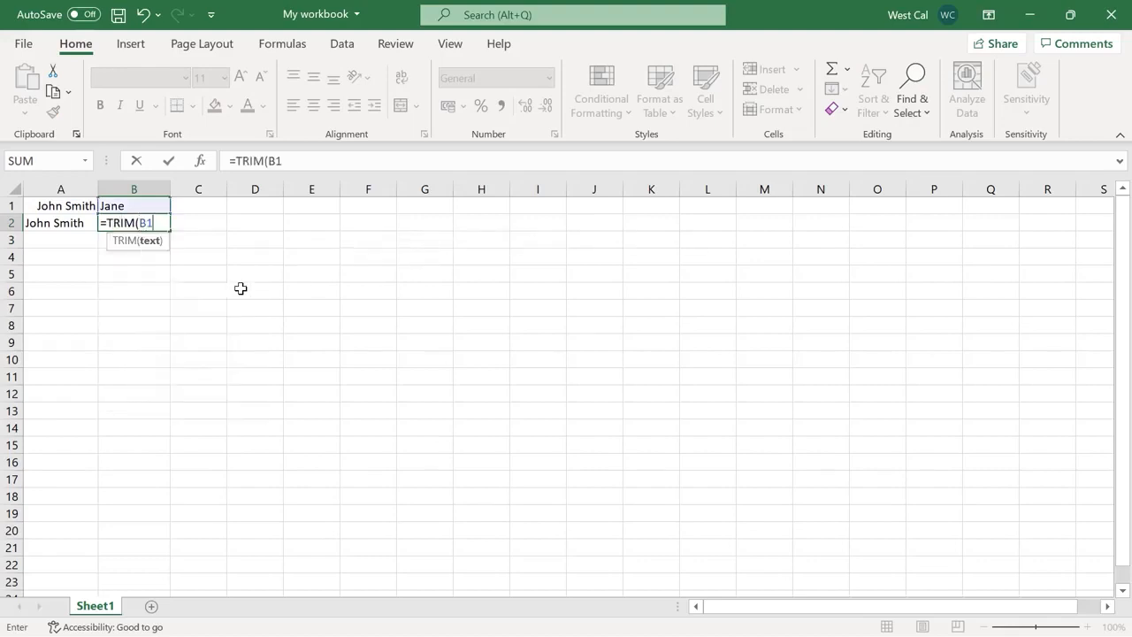
text())
key(Return)
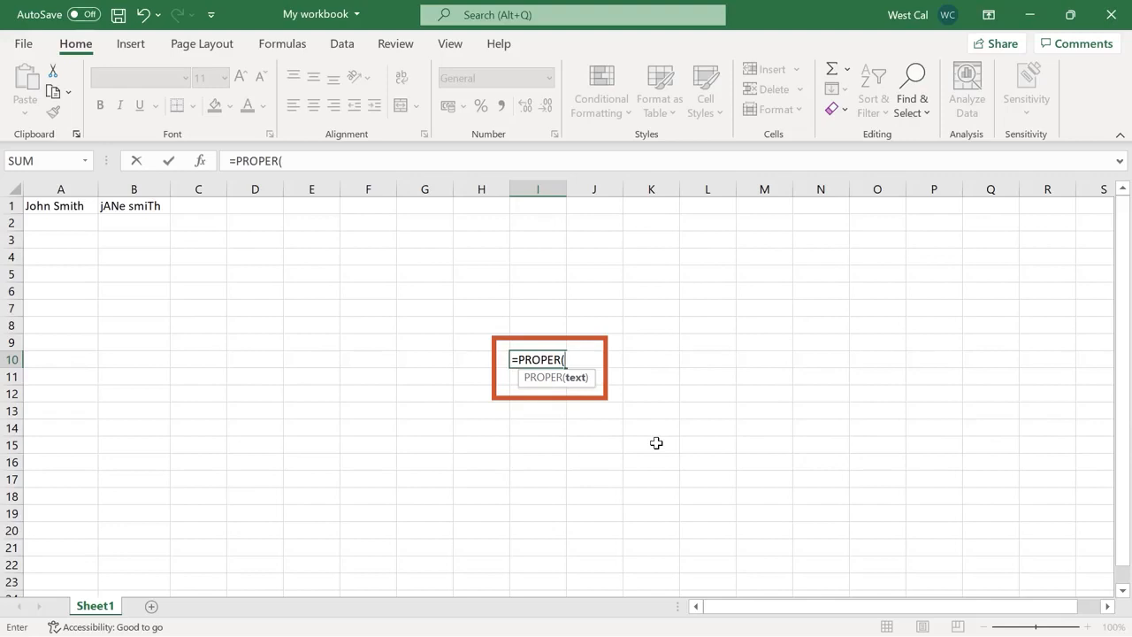
Review the names in A1 and B1, then enter =UPPER(A1) in A2
key(Escape)
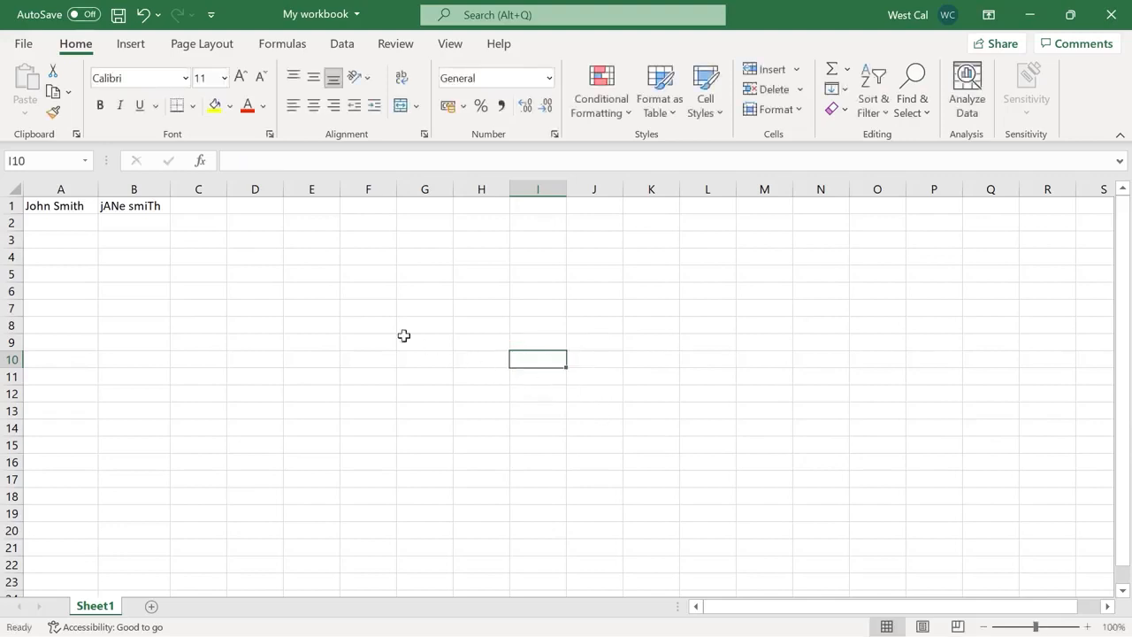
click(79, 209)
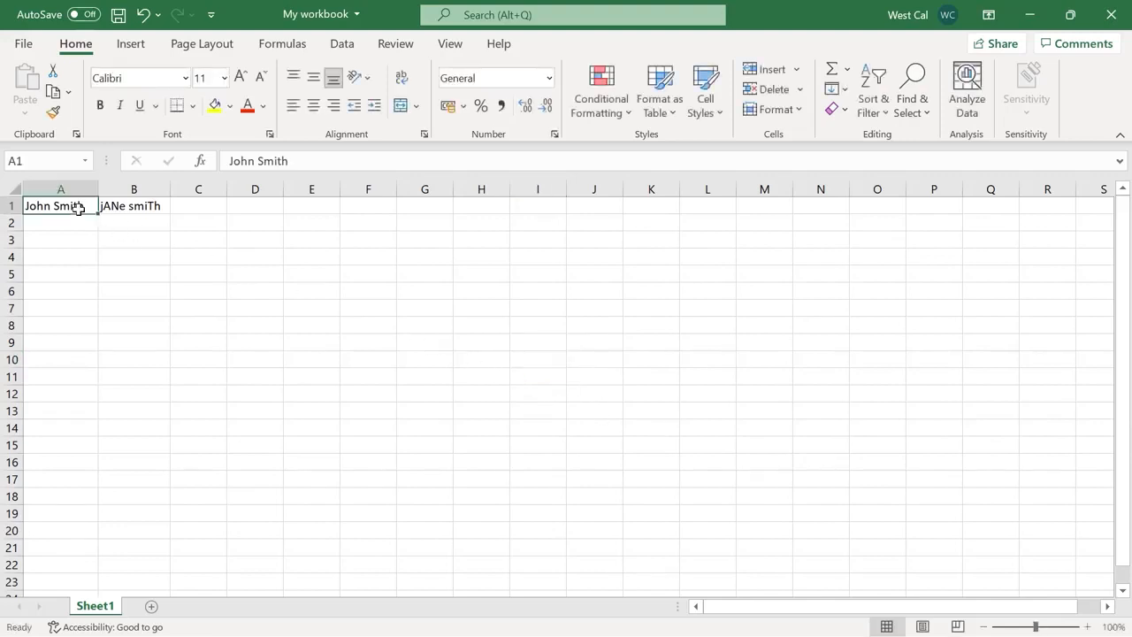
click(133, 208)
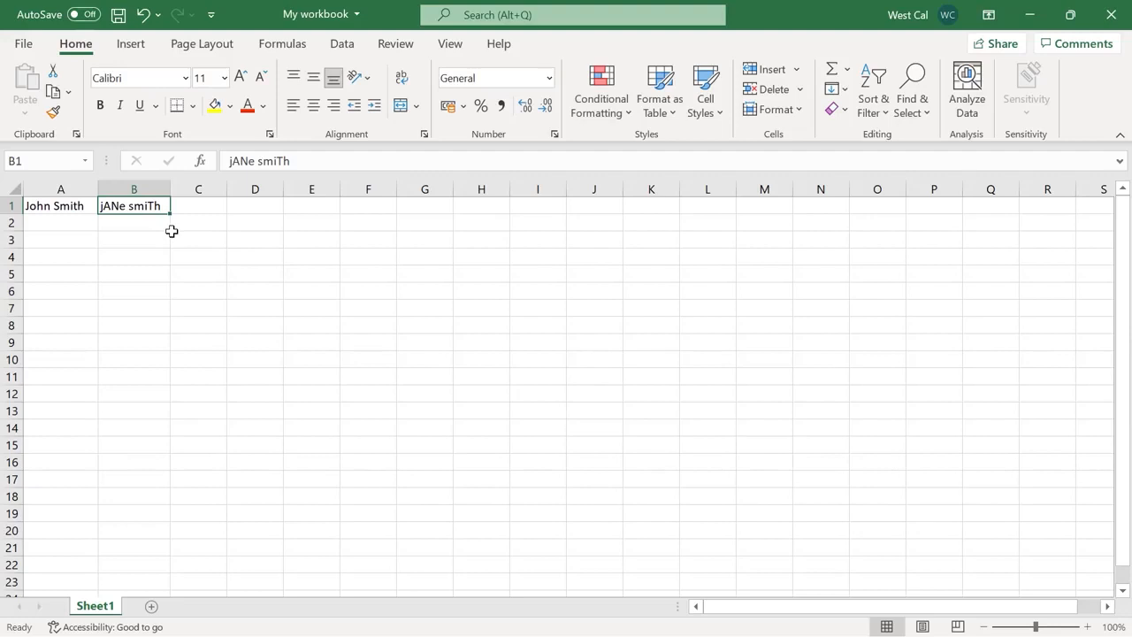
key(Down)
key(Left)
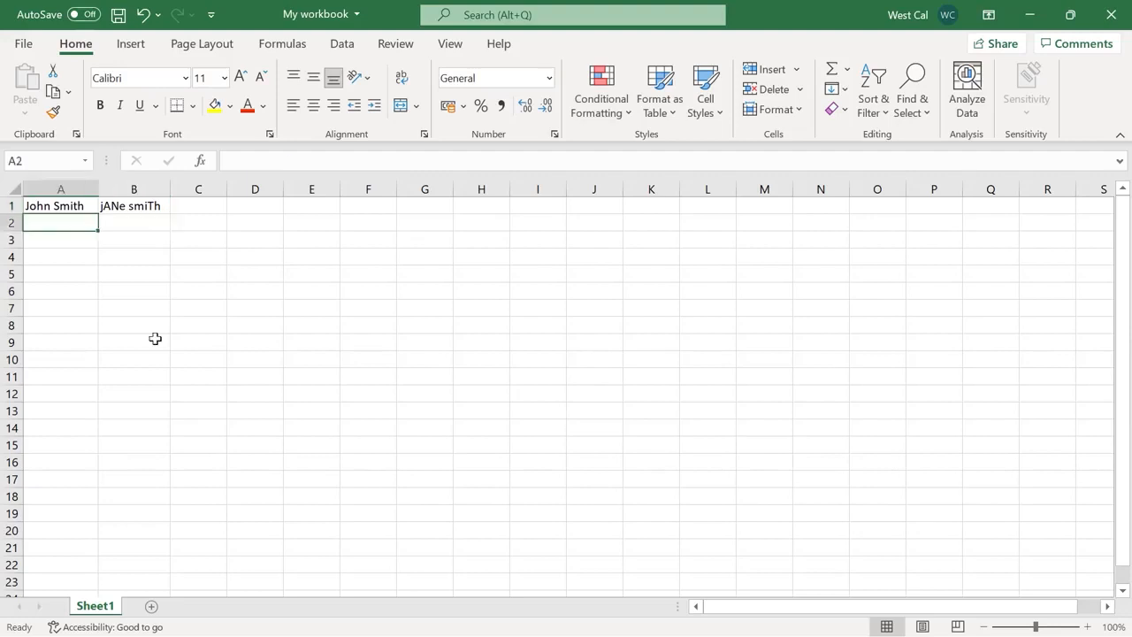
text(=UPPER)
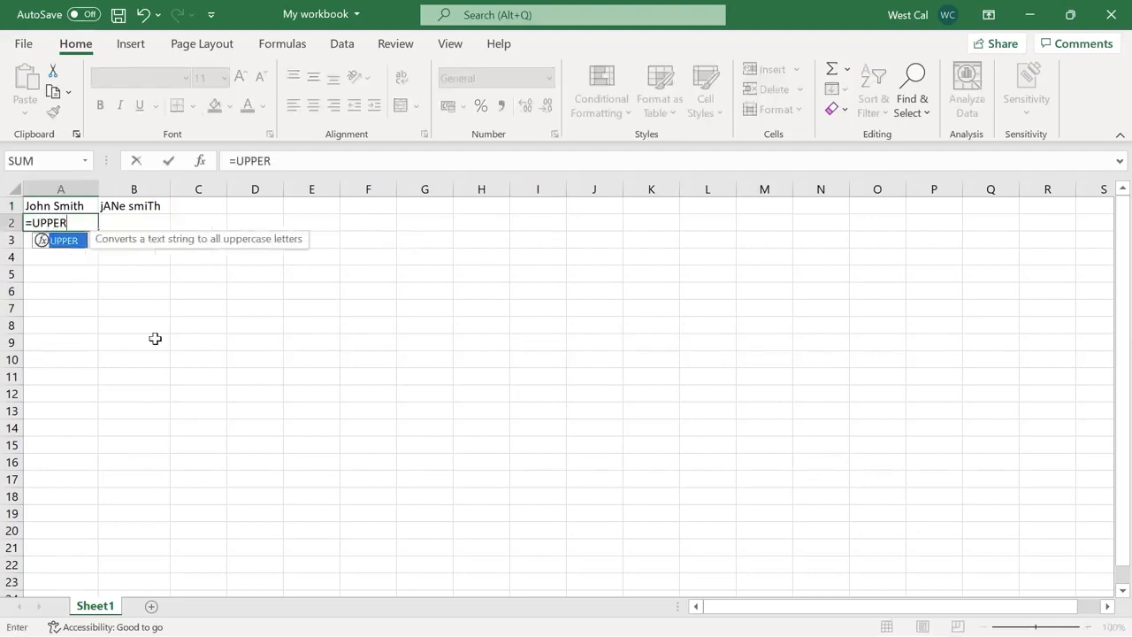
text((A1))
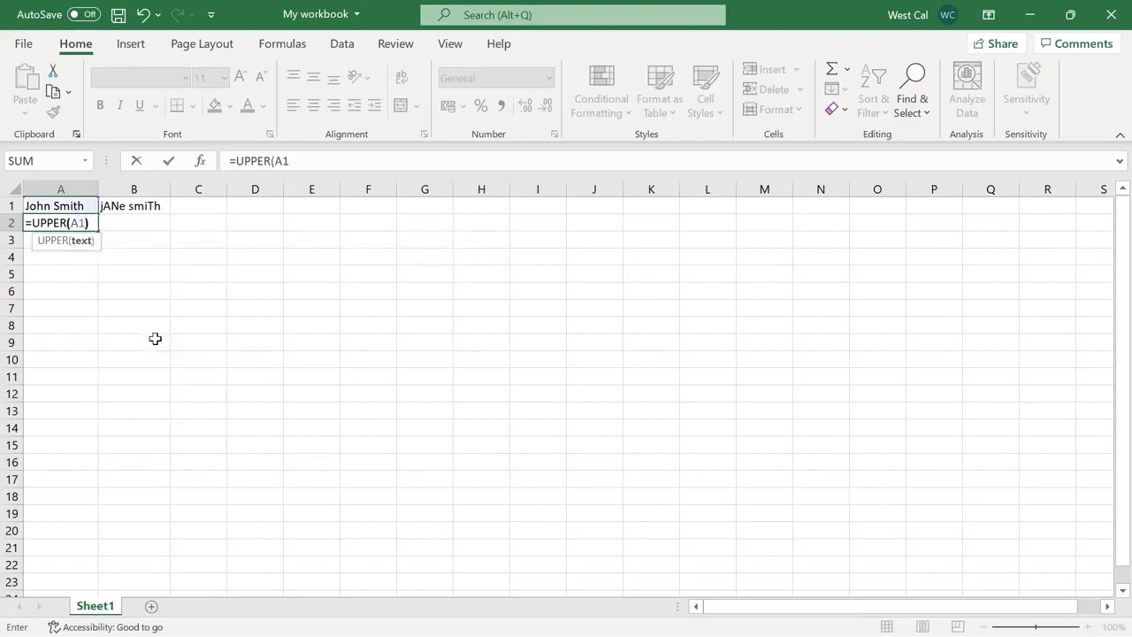
key(Return)
Enter =LOWER(A1) in A3 and =PROPER(B1) in B2
text(=LOWER)
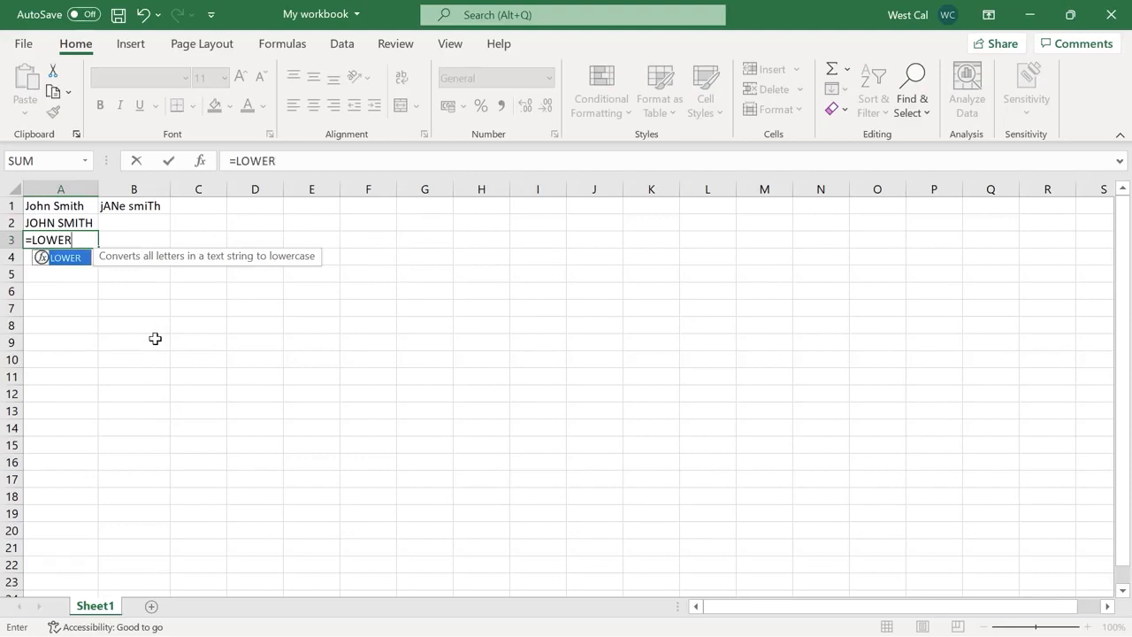
text((A1))
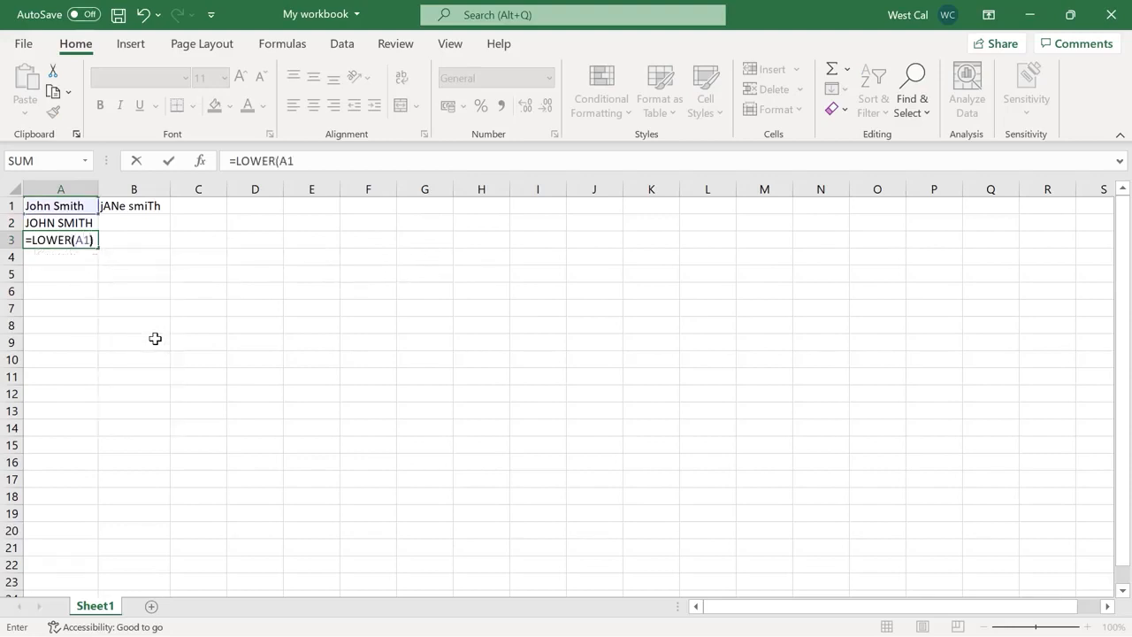
key(Return)
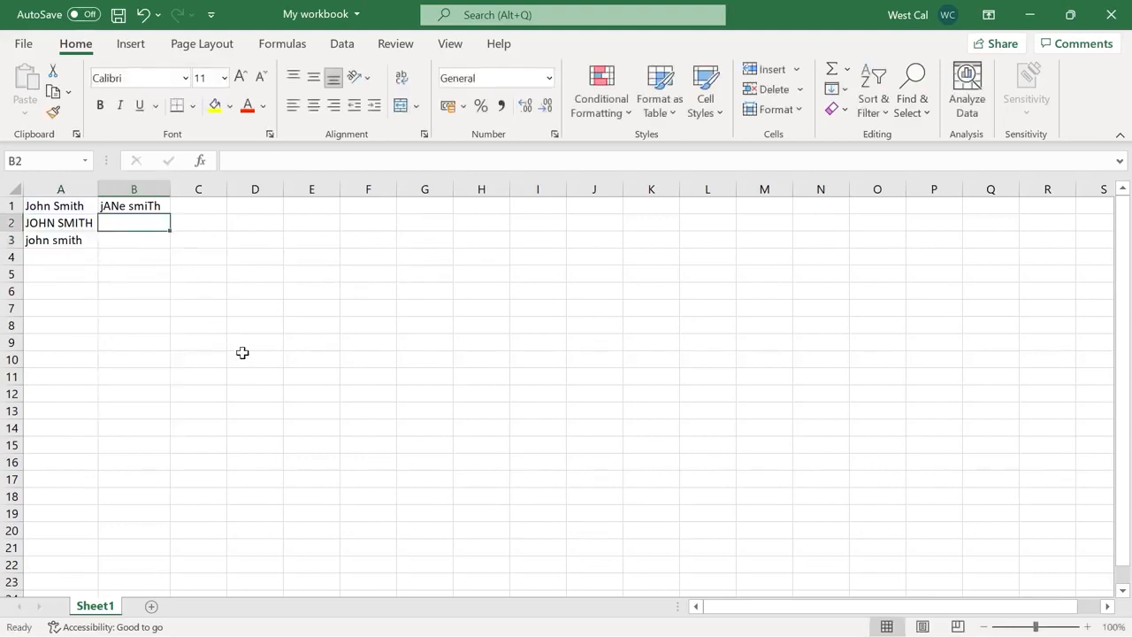
text(=PROPER()
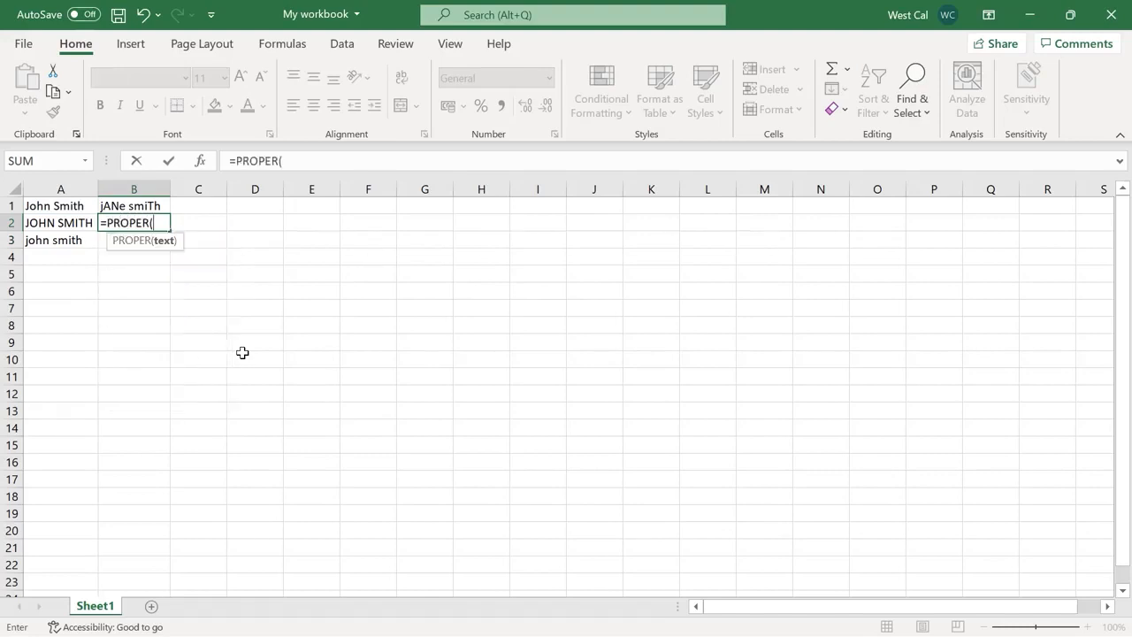
text(B1)))
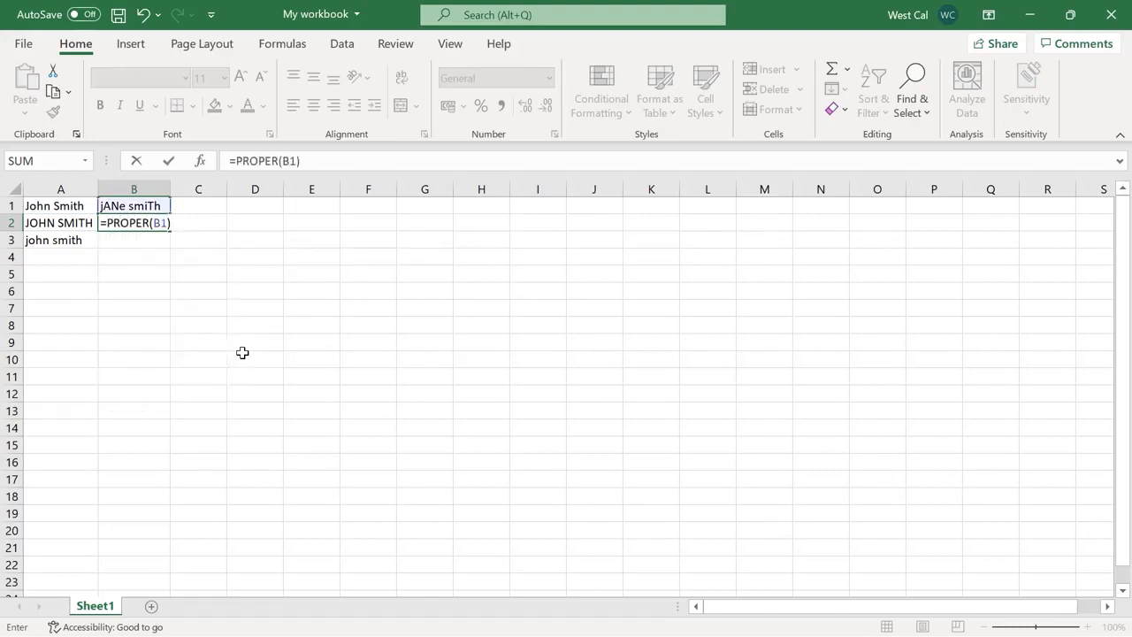
key(Return)
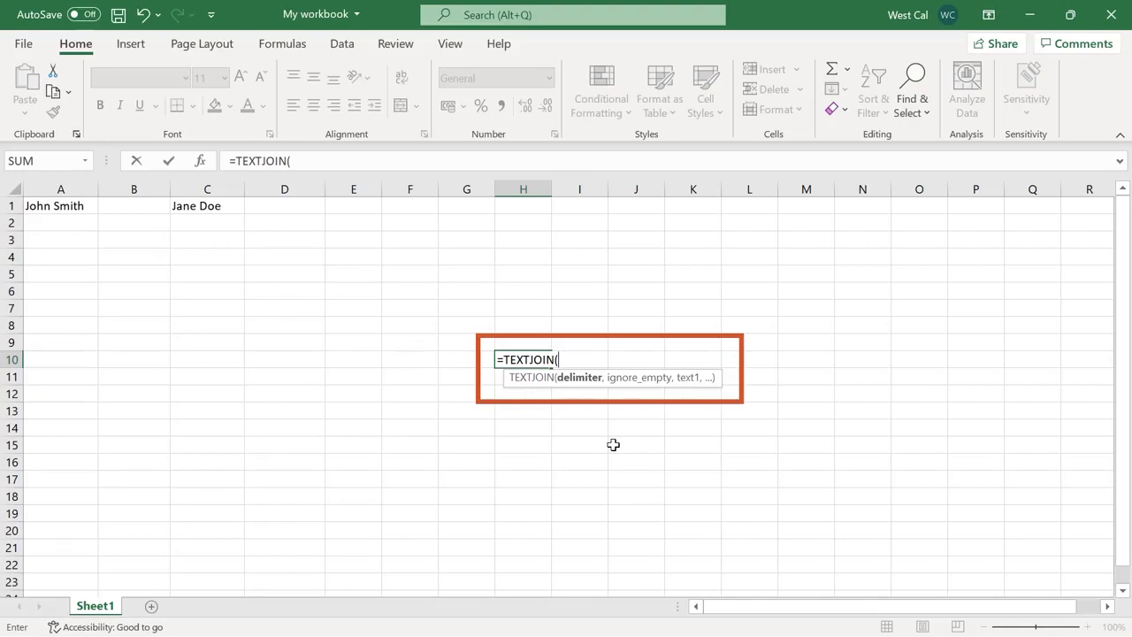
Check A1:C1, then type =TEXTJOIN(", ", TRUE, A1, B1, C1) in D1
key(Escape)
click(613, 445)
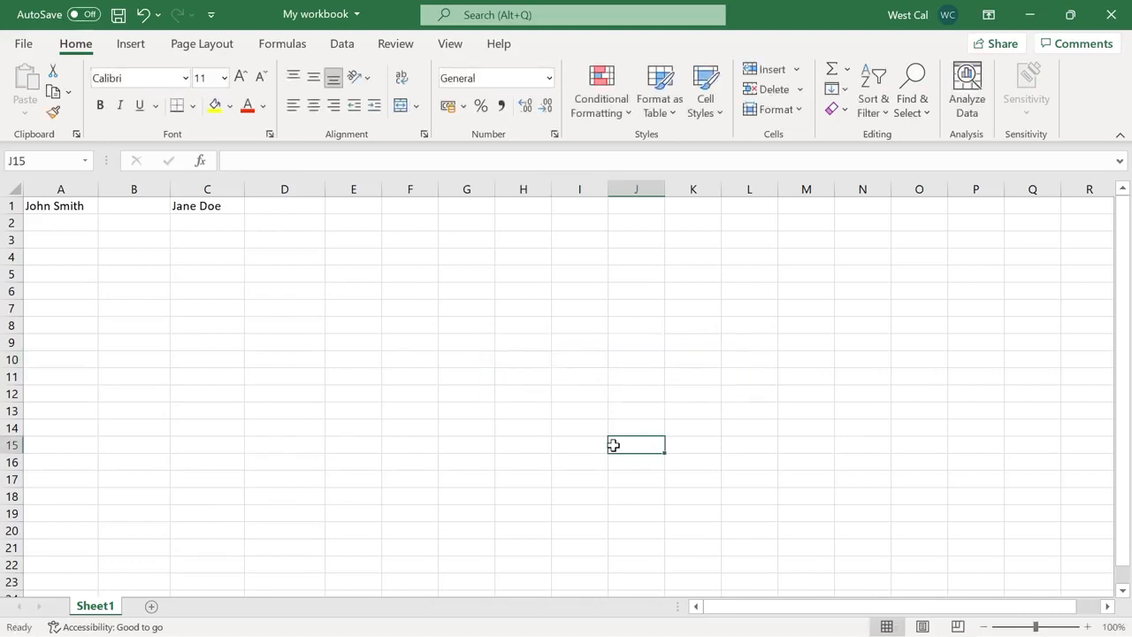
click(58, 207)
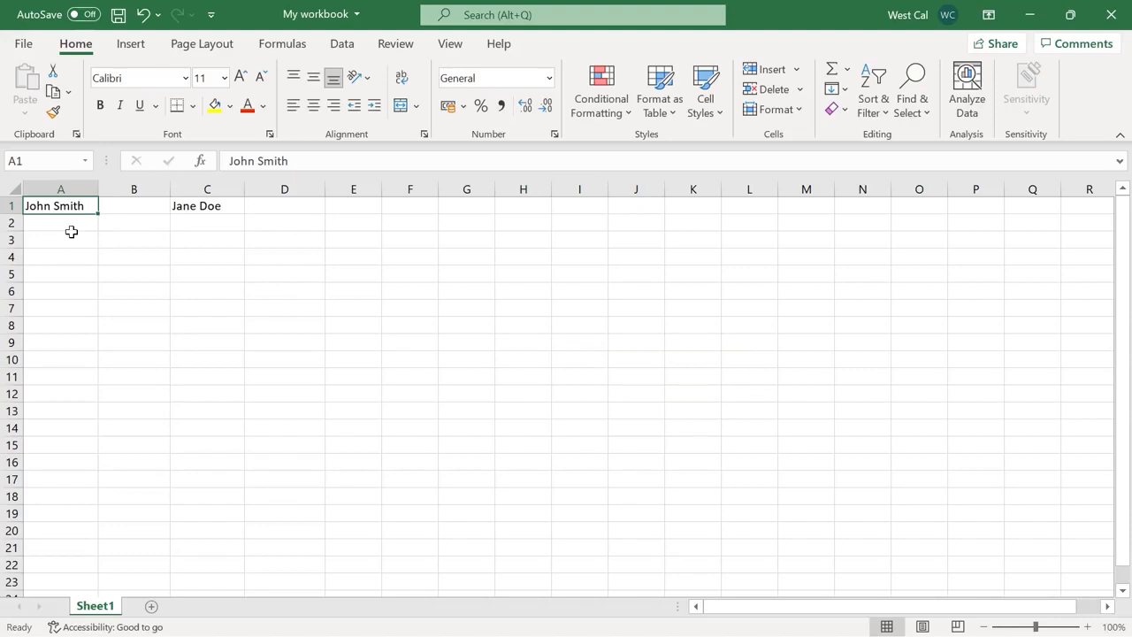
key(Right)
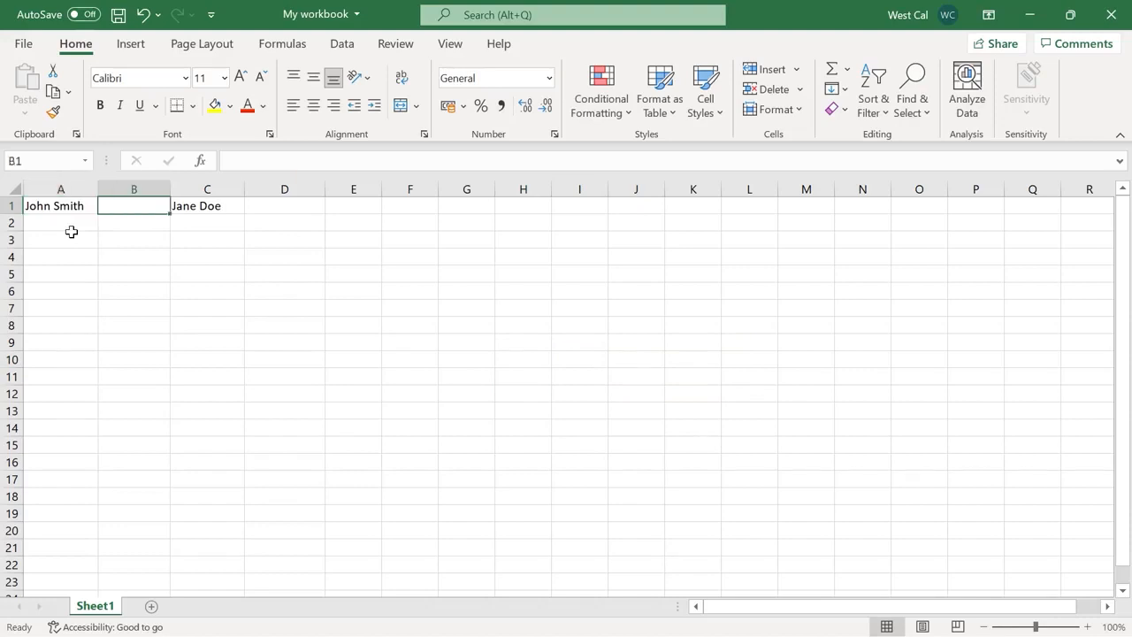
key(Right)
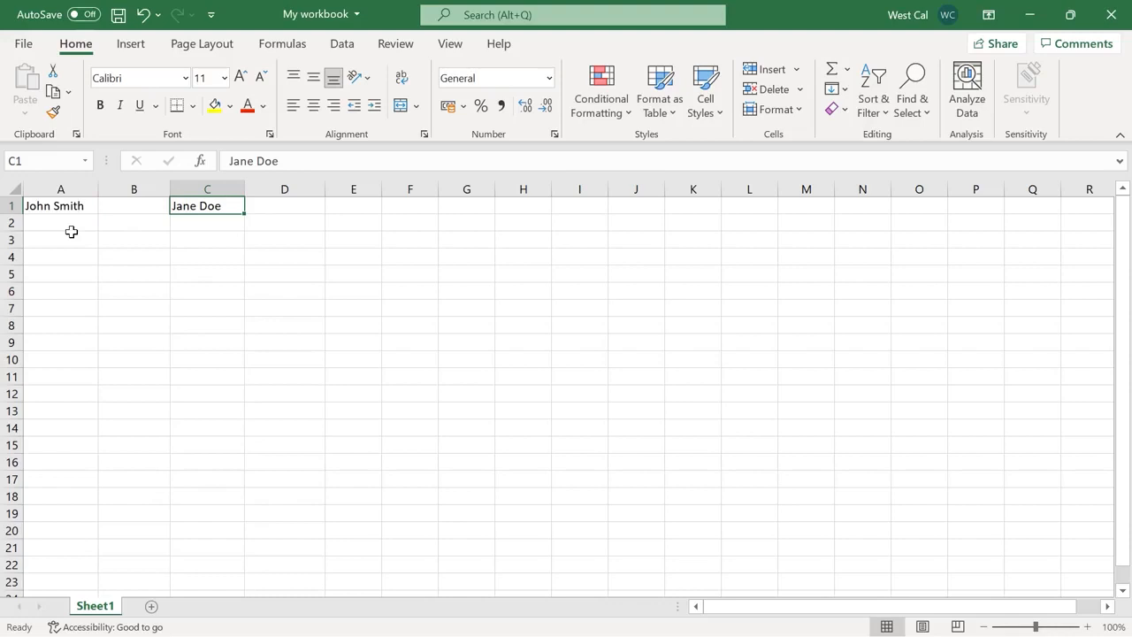
key(Right)
text(=TEXTJOIN(", ", TRUE, A1, B1, C1))
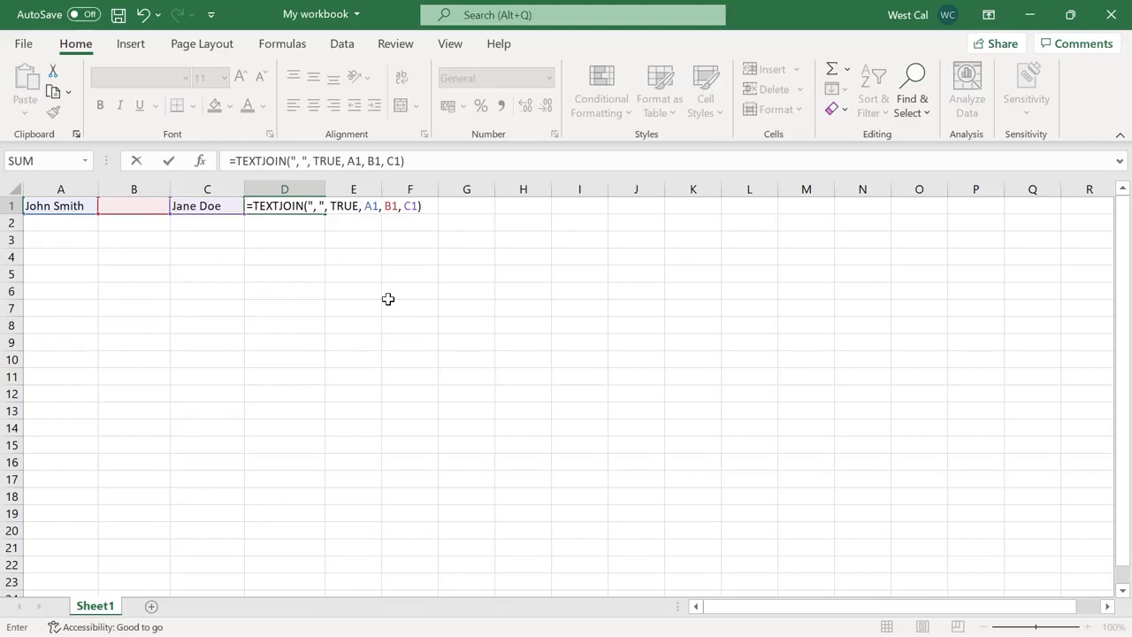
Commit the D1 TEXTJOIN, add =TEXTJOIN(", ", FALSE, A1, B1, C1) in D2 and a third TEXTJOIN in D3
key(Return)
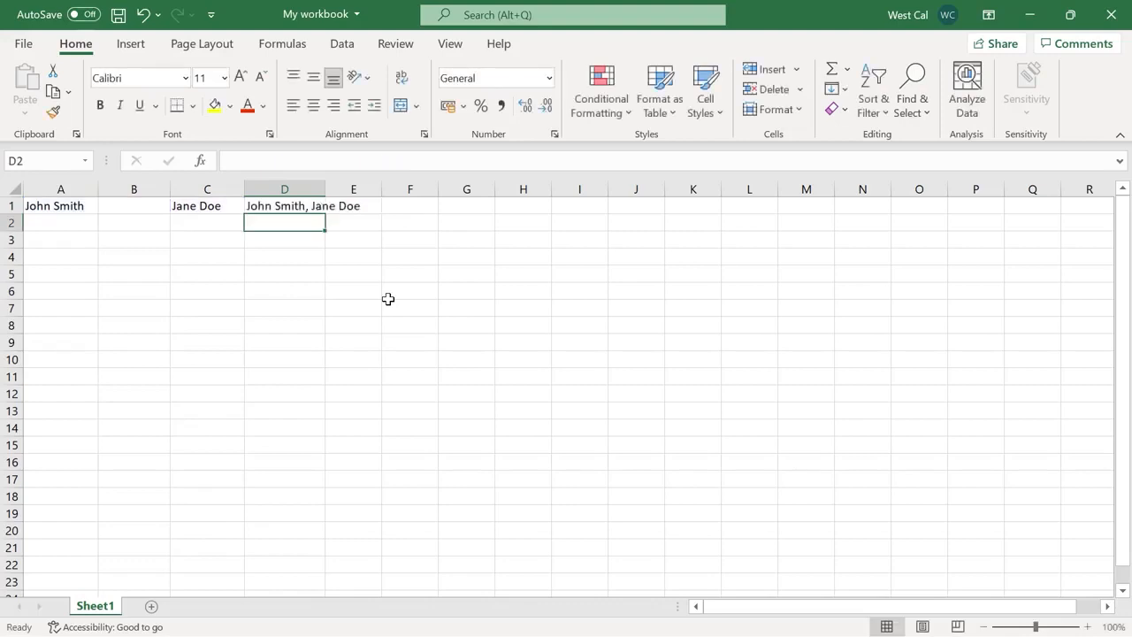
text(=TEXTJOIN(", ", FALSE, A1, B1, C1))
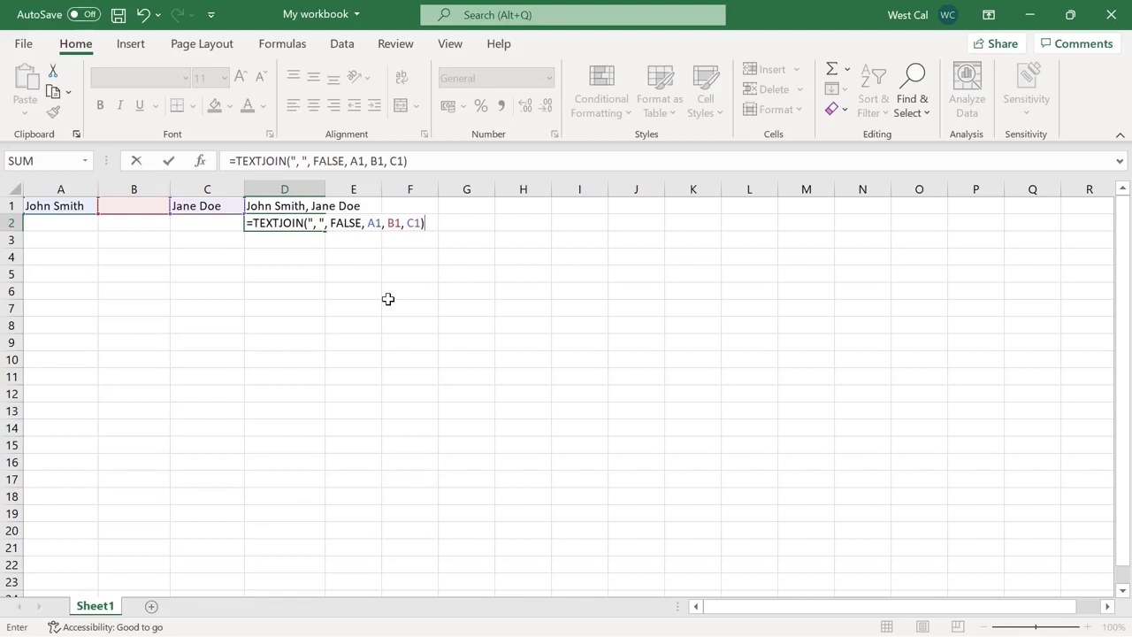
key(Return)
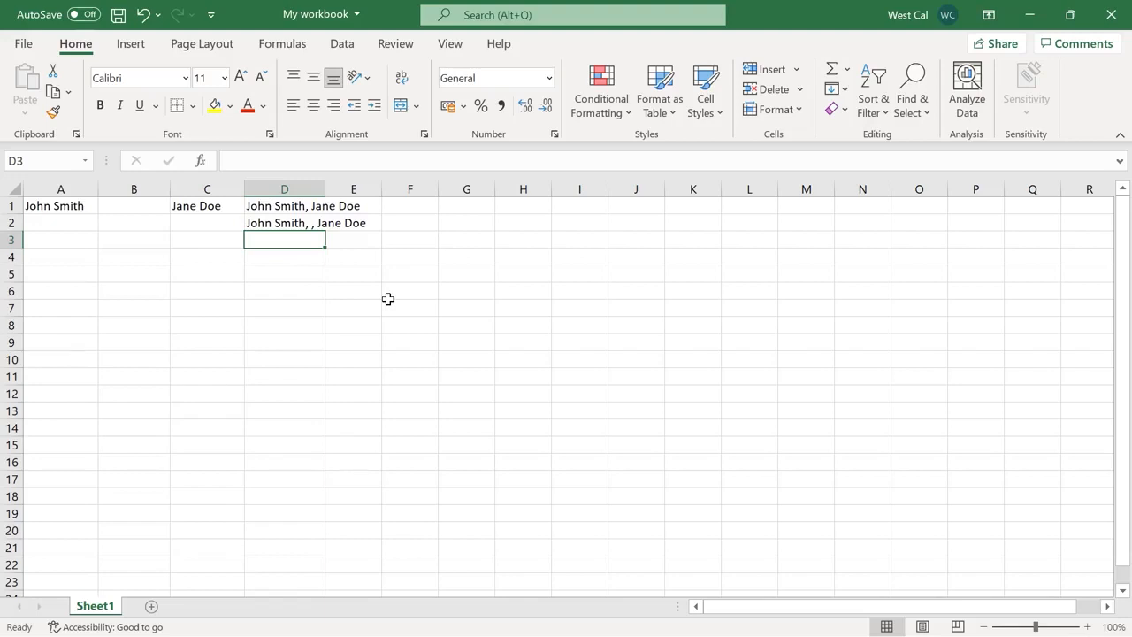
text(=TEXTJOIN(", ", TRUE, A1, B1, C1))
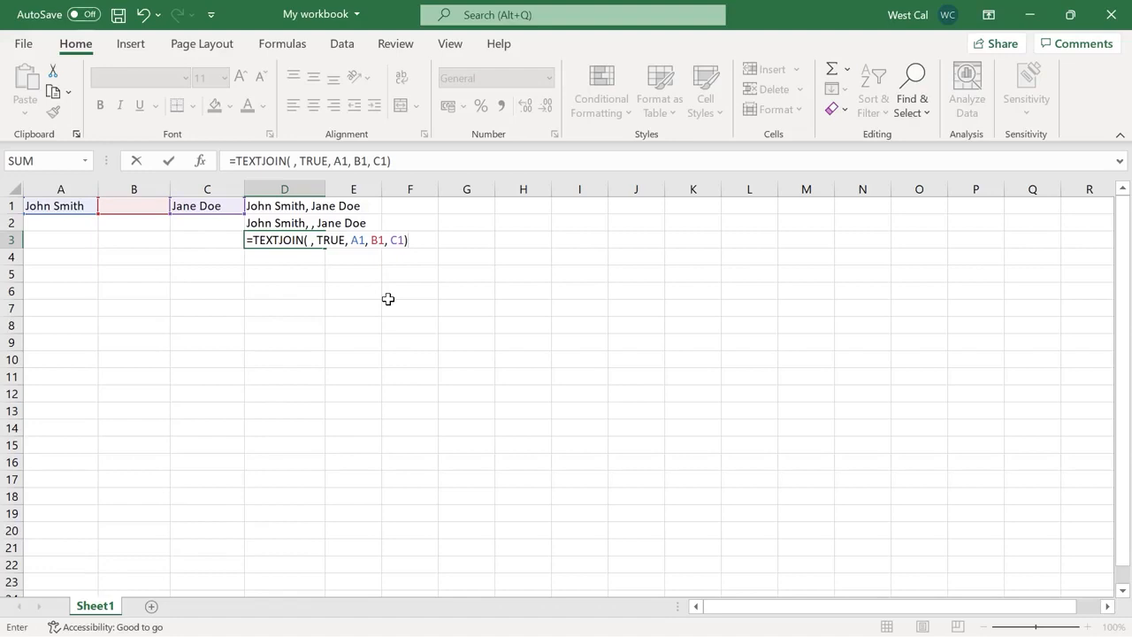
key(Return)
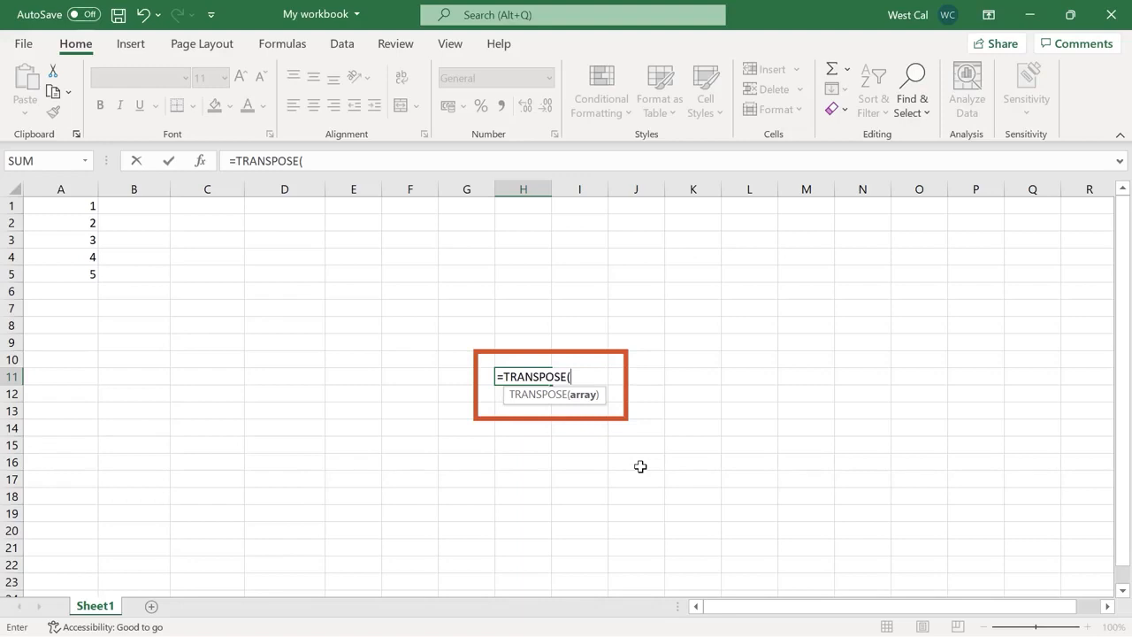
Select E1:I1 and array-enter =TRANSPOSE(A1:A5) with Ctrl+Shift+Enter
key(Escape)
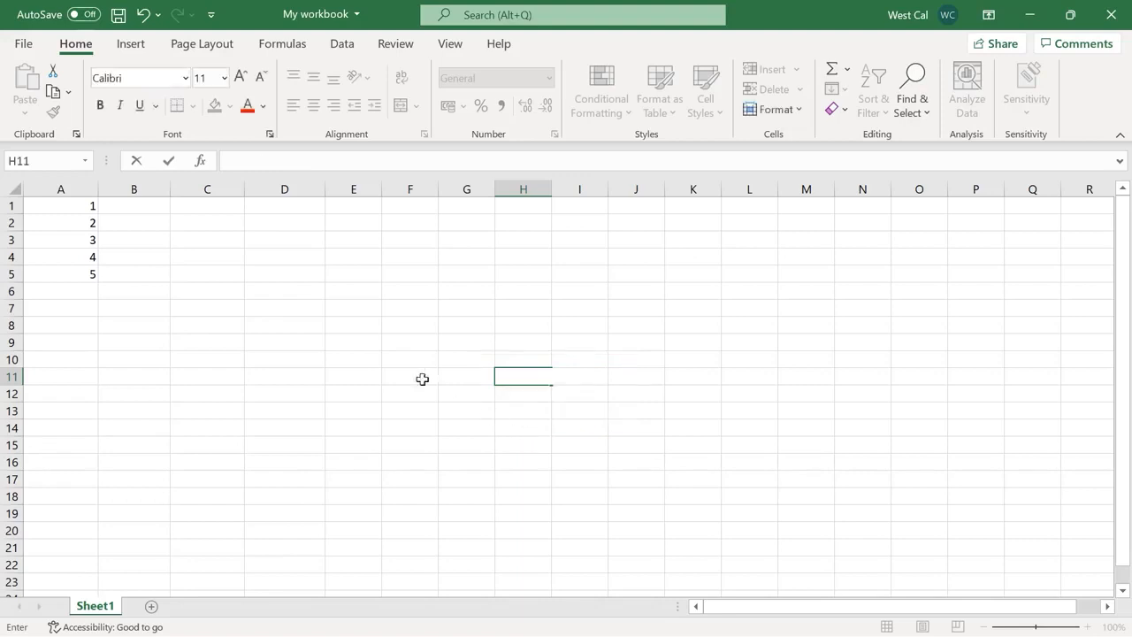
drag(83, 207, 76, 280)
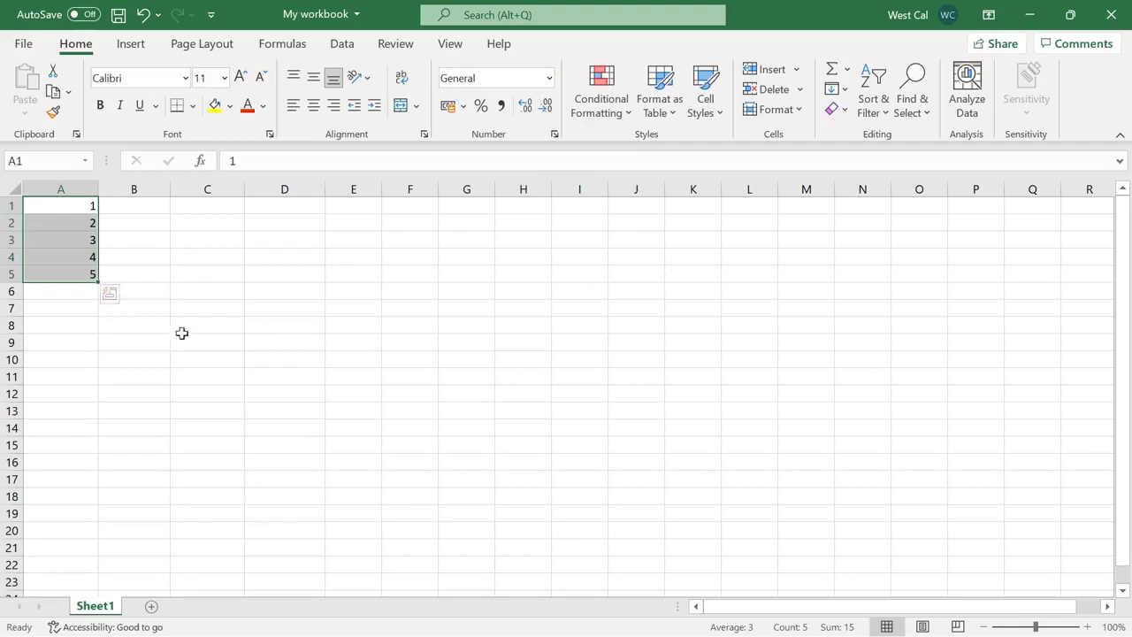
click(371, 209)
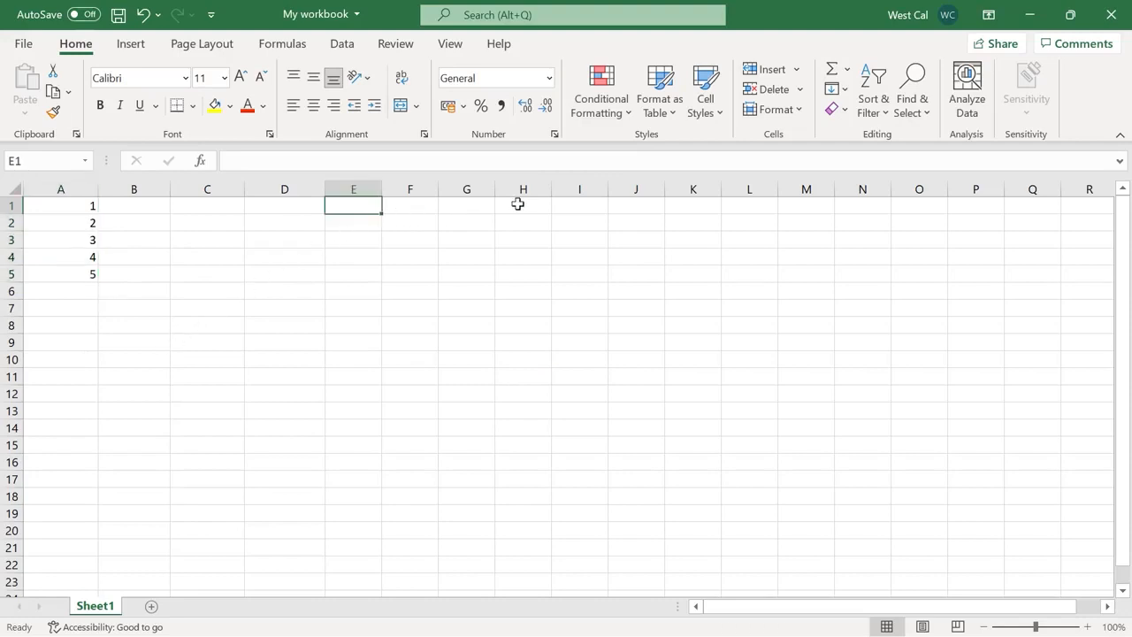
shift+click(575, 206)
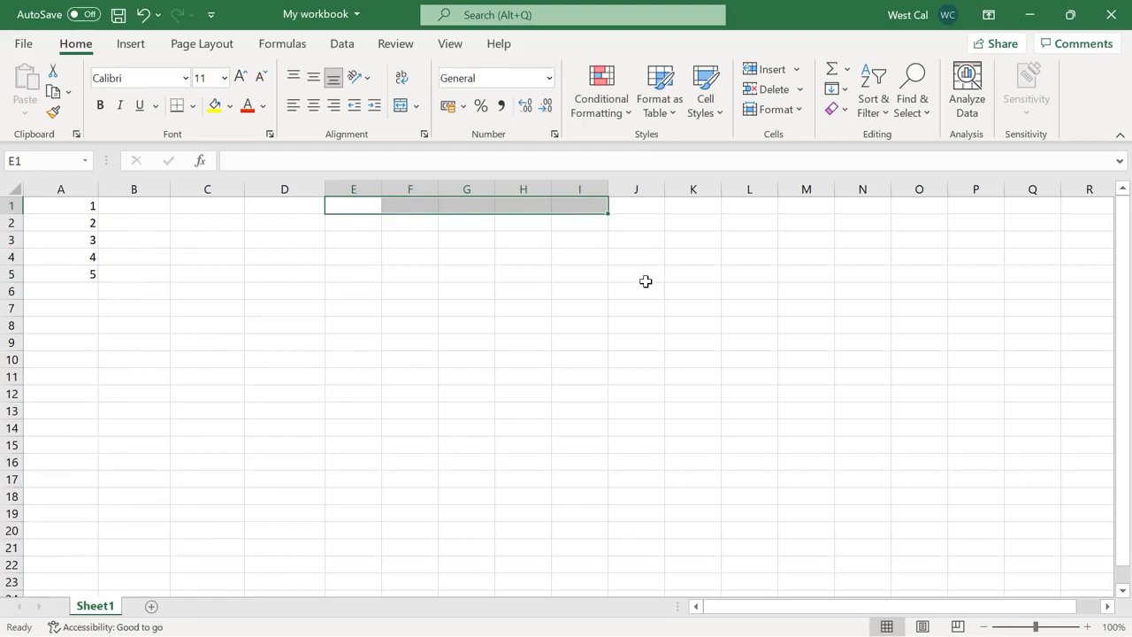
click(547, 161)
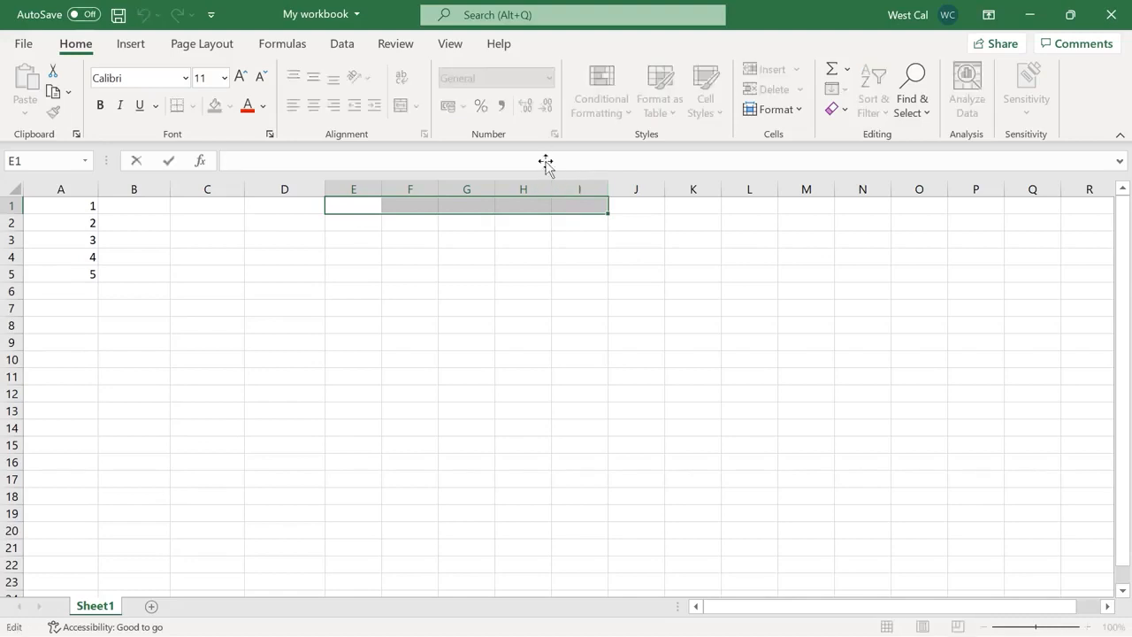
text(=TRANSPOSE(A1:A5))
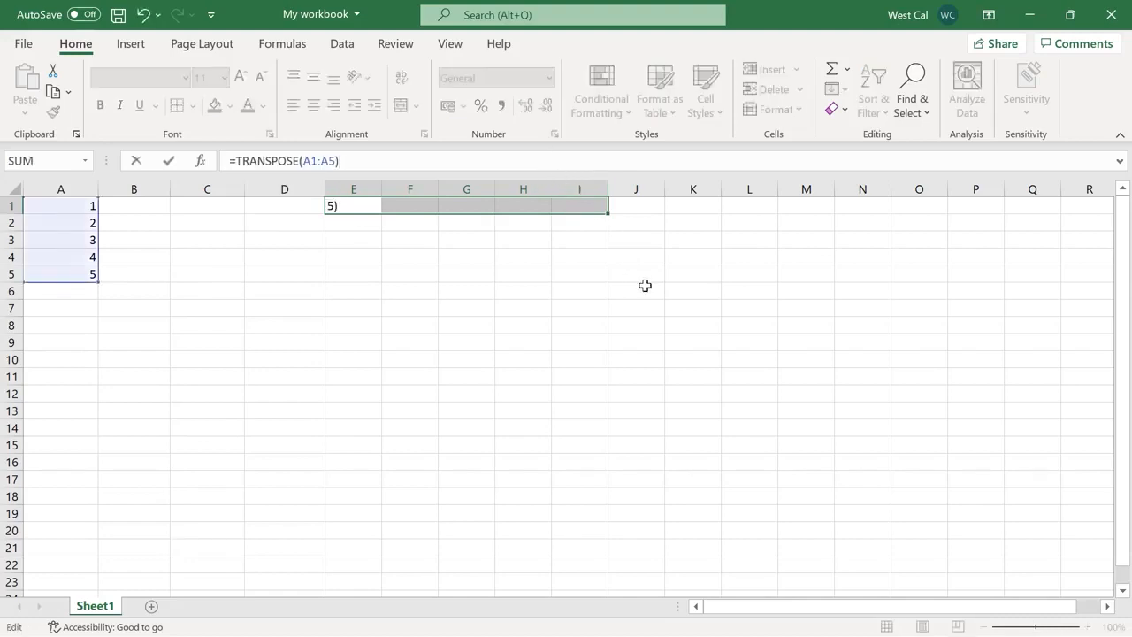
key(ctrl+shift+Return)
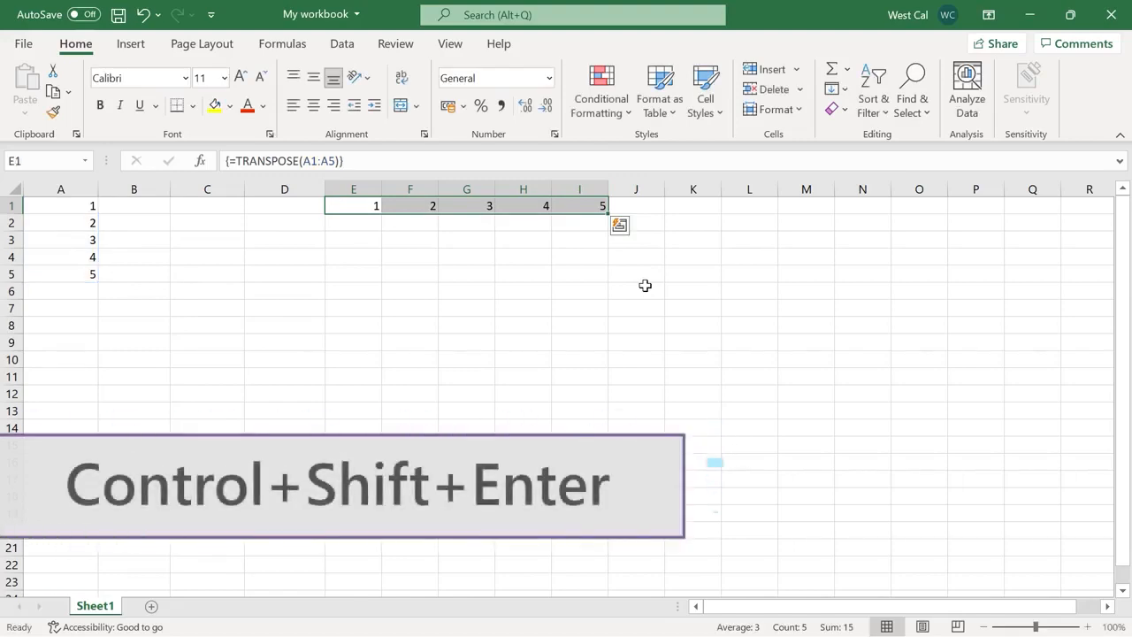
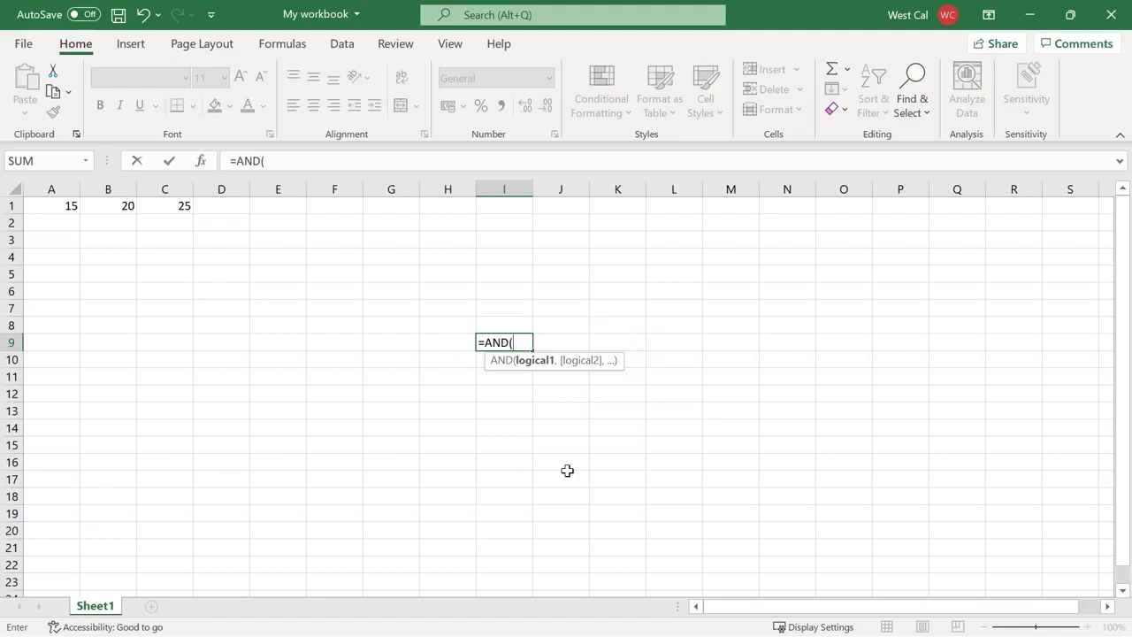
Discard the I9 draft and enter =AND(A1<B1, B1>C1) and =AND(A1<B1, B1<C1) in D1:D2
text(A1>B2)
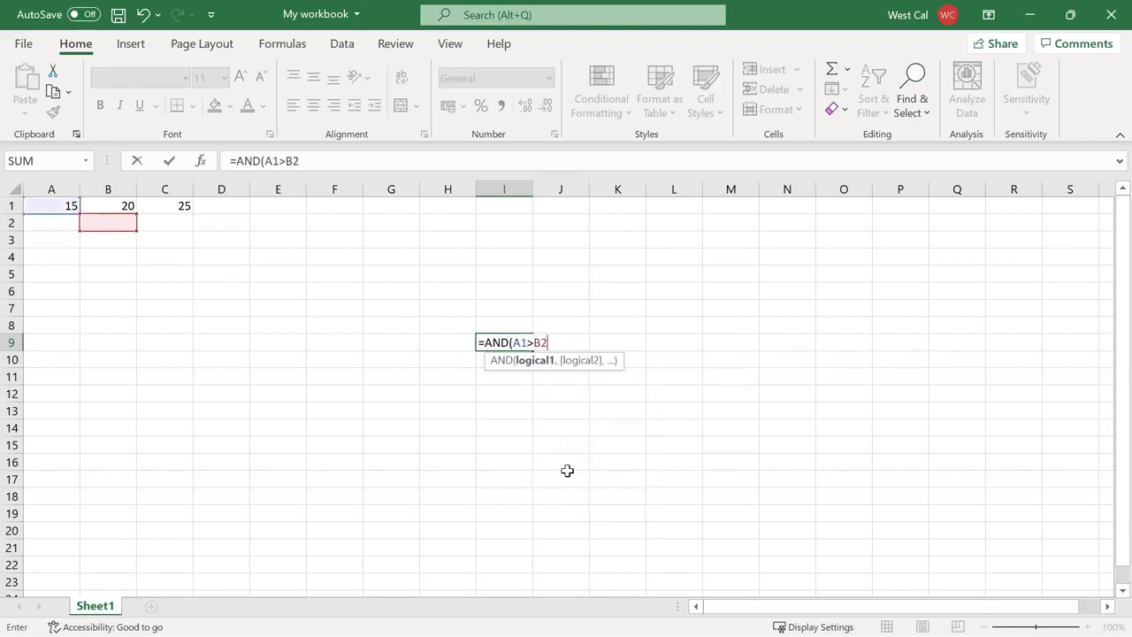
text())
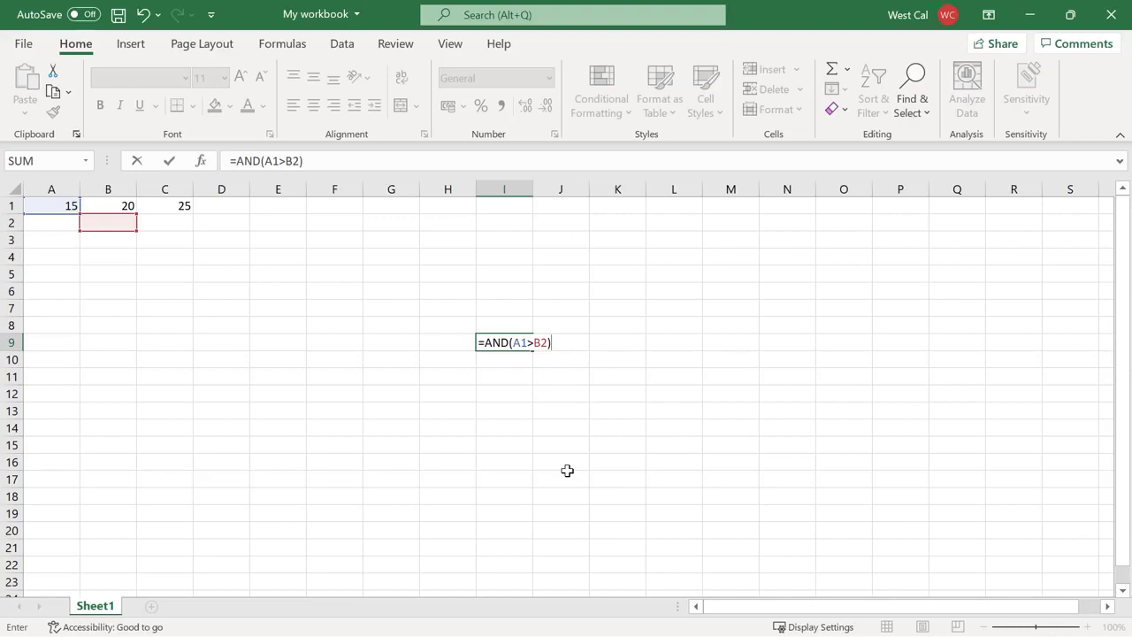
key(Escape)
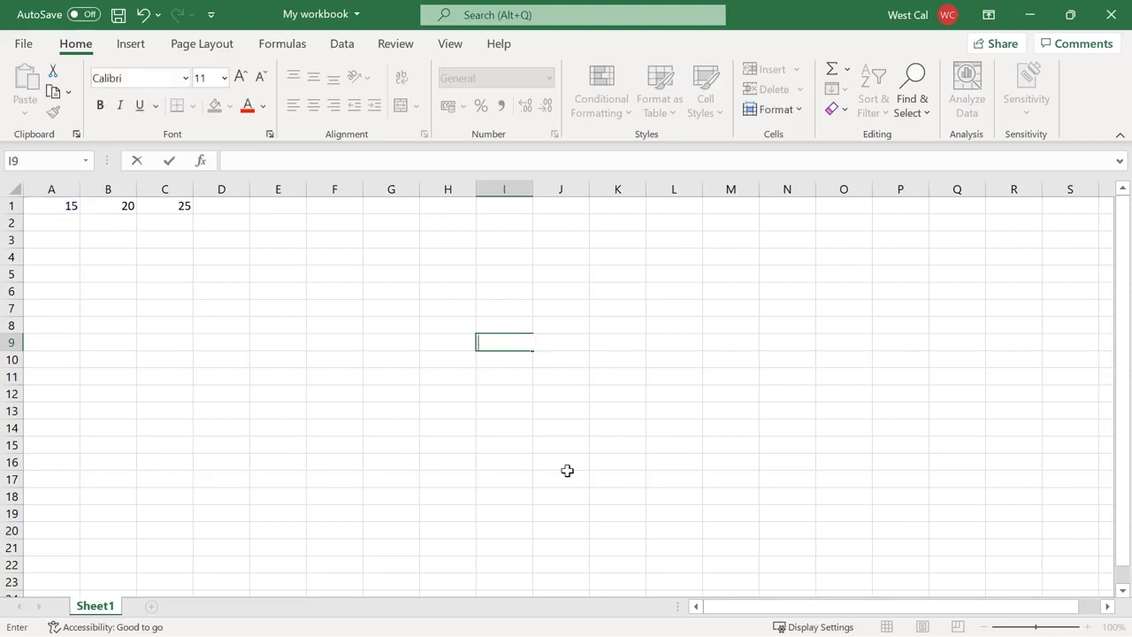
click(232, 208)
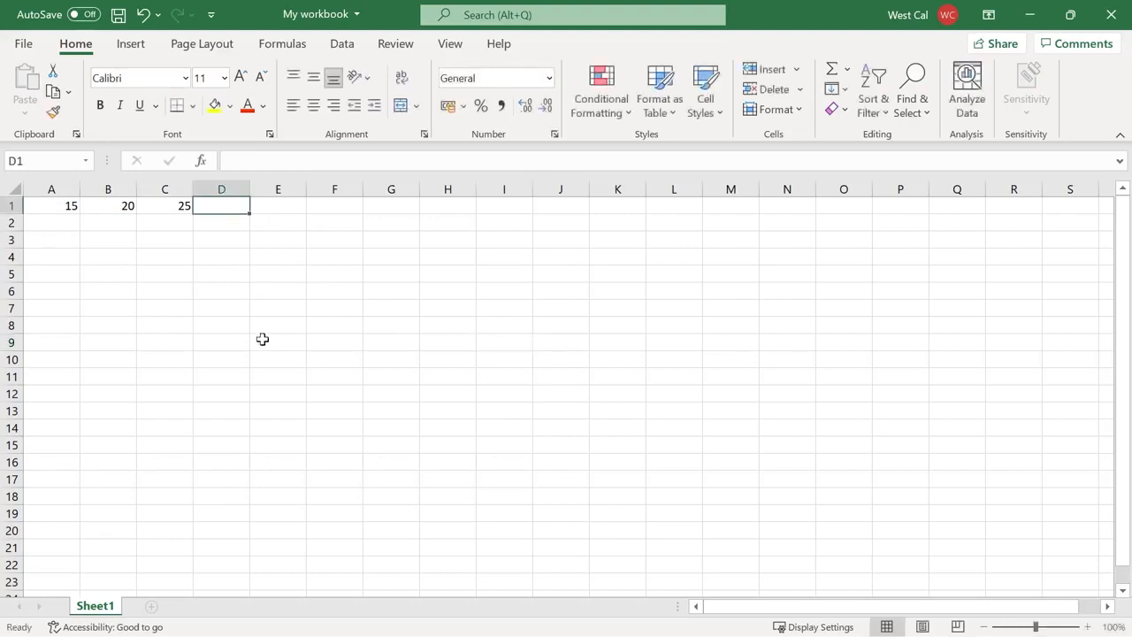
text(=AND(A1<B1, B1>C1))
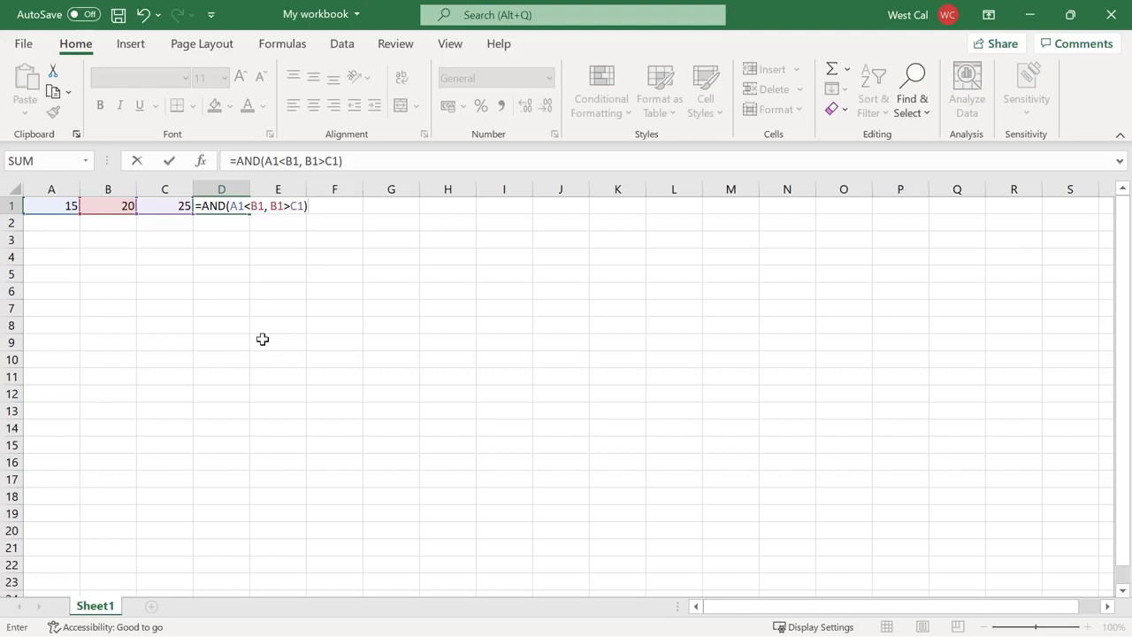
key(Return)
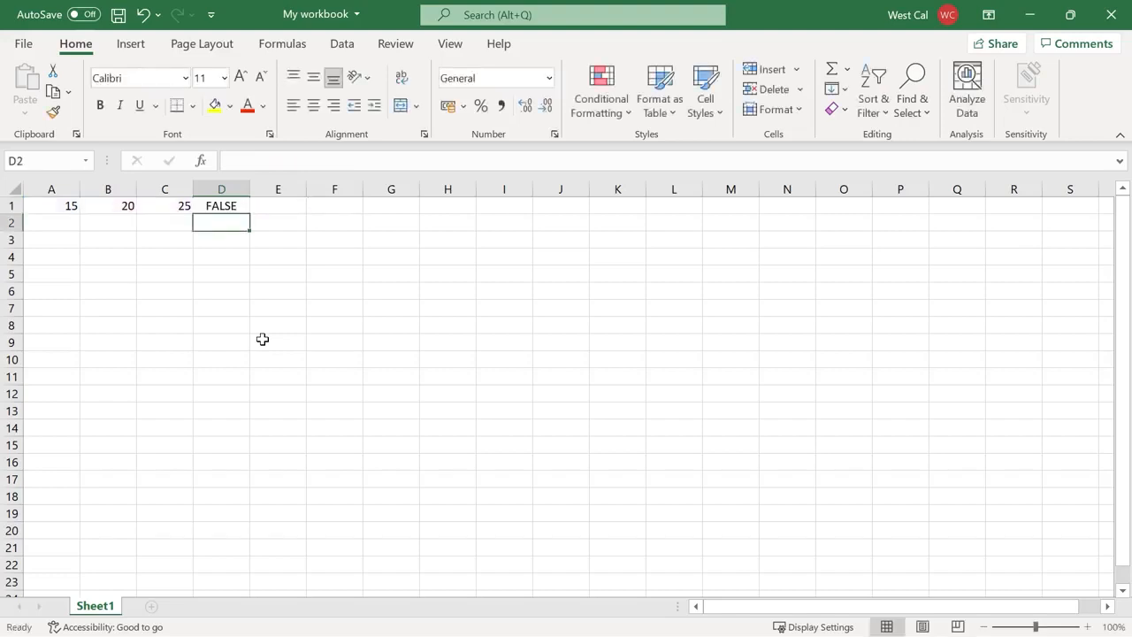
text(=AND(A1<B1, B1<C1))
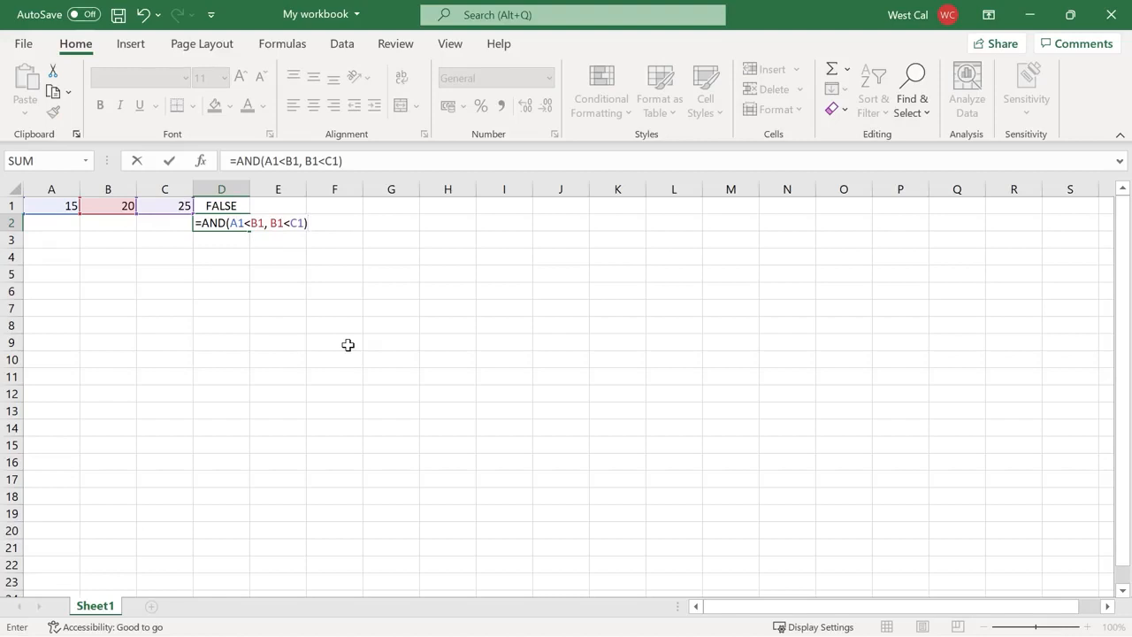
key(Return)
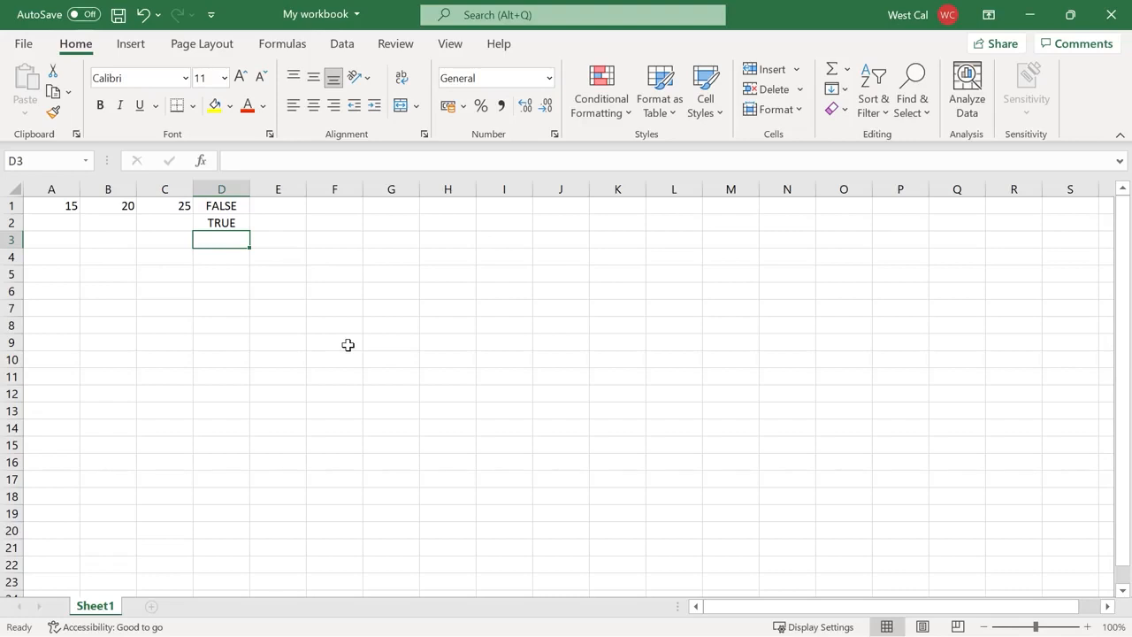
Add =AND(D1) in D3 and =AND(2*2=4) in D4
text(=AND(D1))
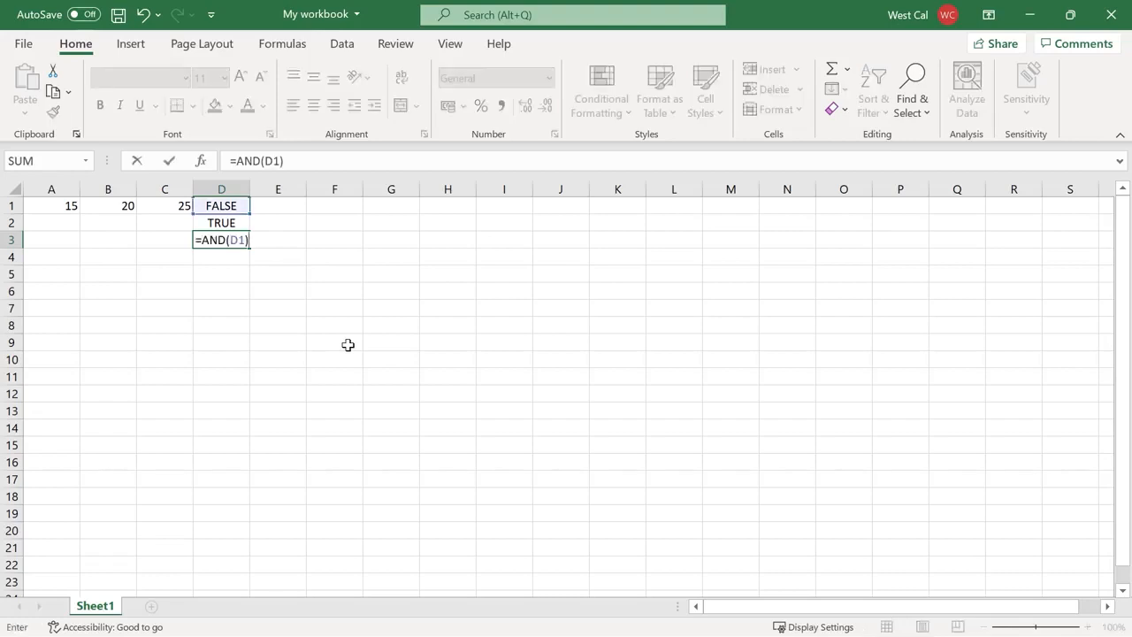
key(Return)
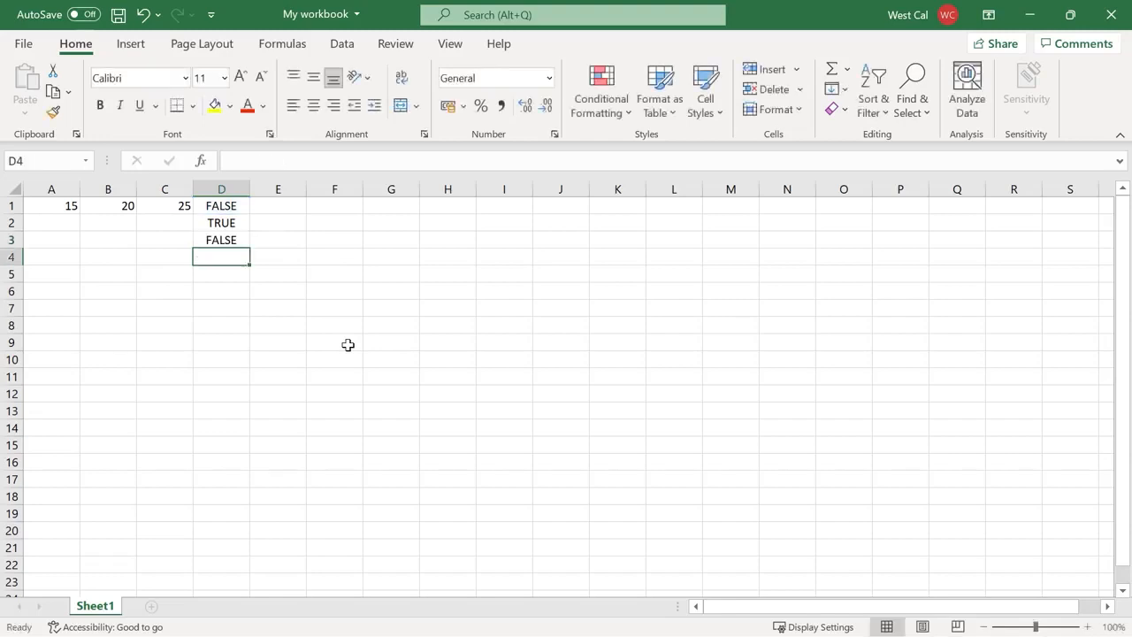
text(=AND(2*2=4))
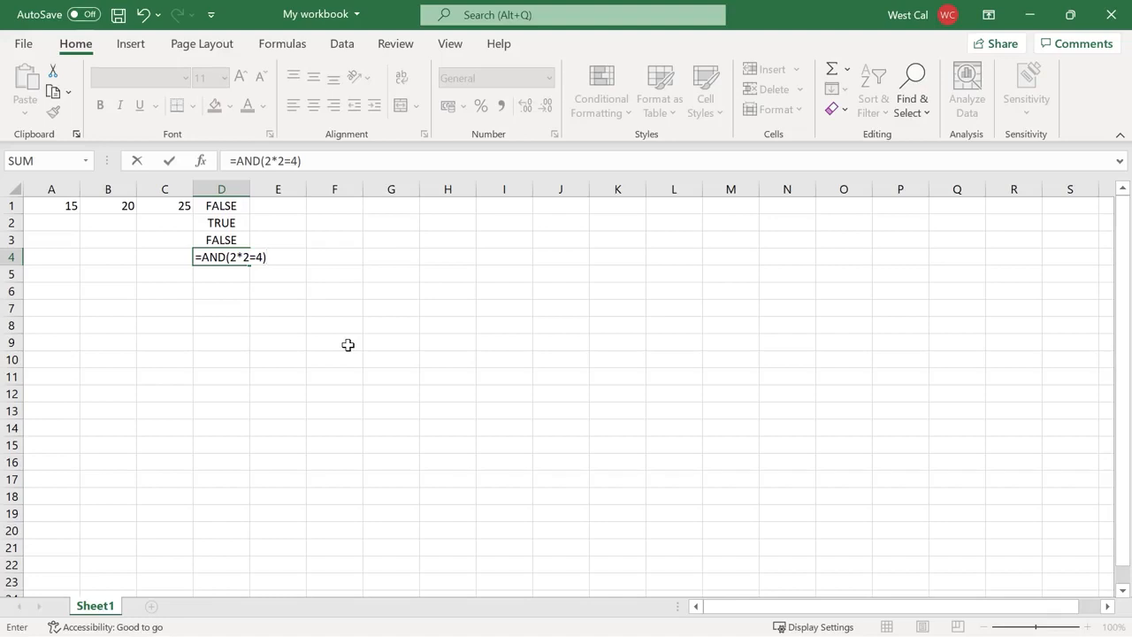
key(Return)
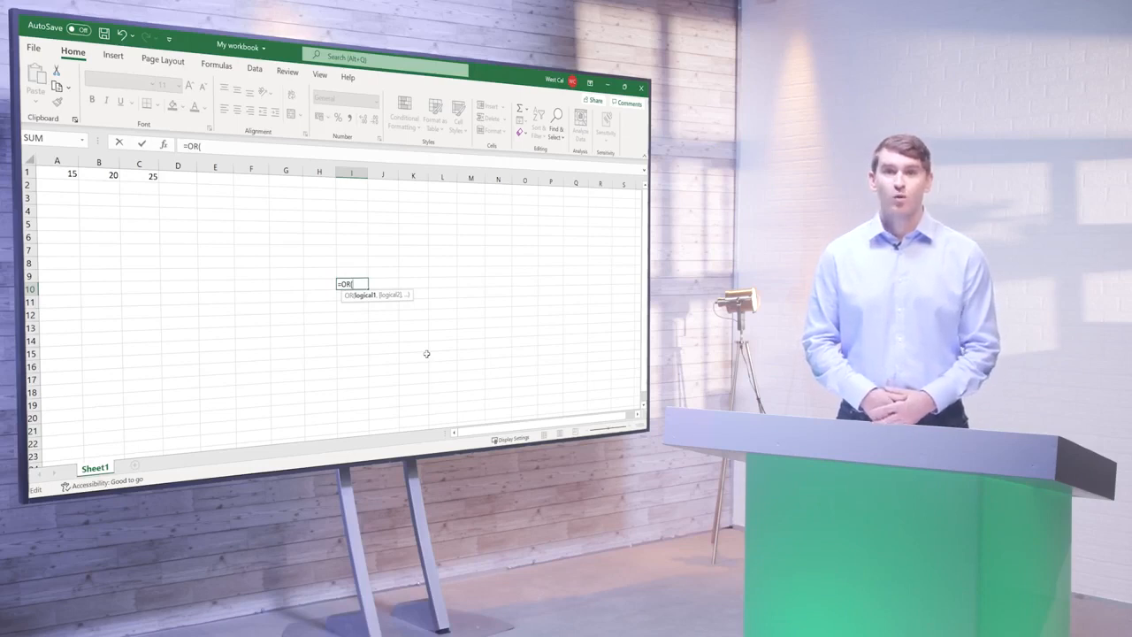
Drop the I10 draft and enter =OR(A1<B1, B1>C1), =OR(A1<B1, B1<C1), =OR(A1>B1, B1>C1) in D1:D3
key(Escape)
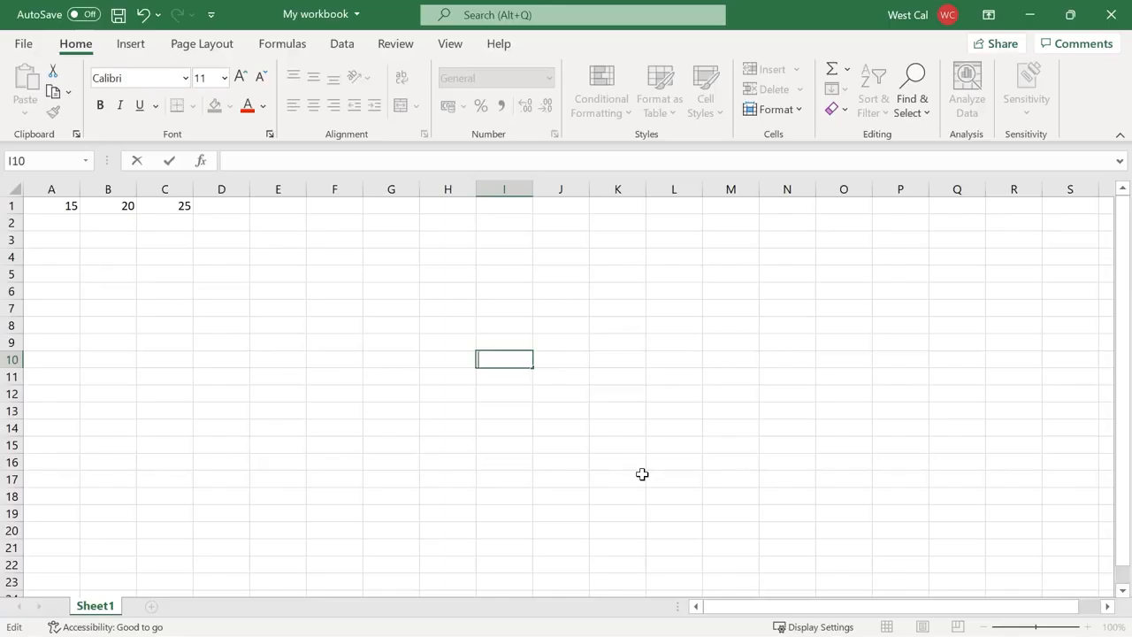
click(234, 207)
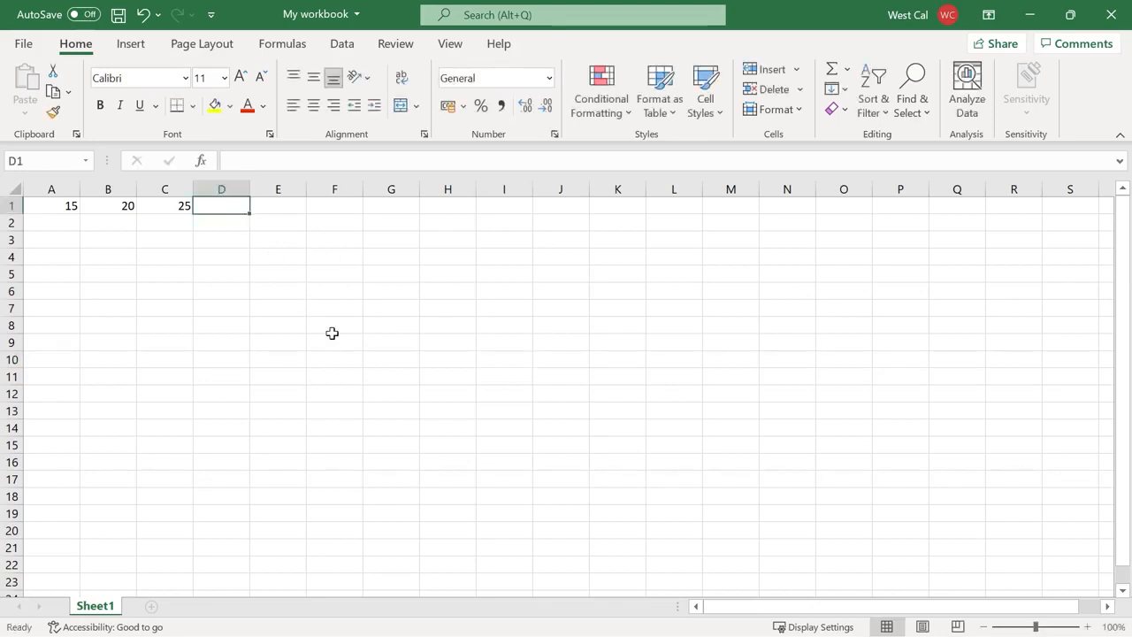
text(=OR(A1<B1, B1>C1))
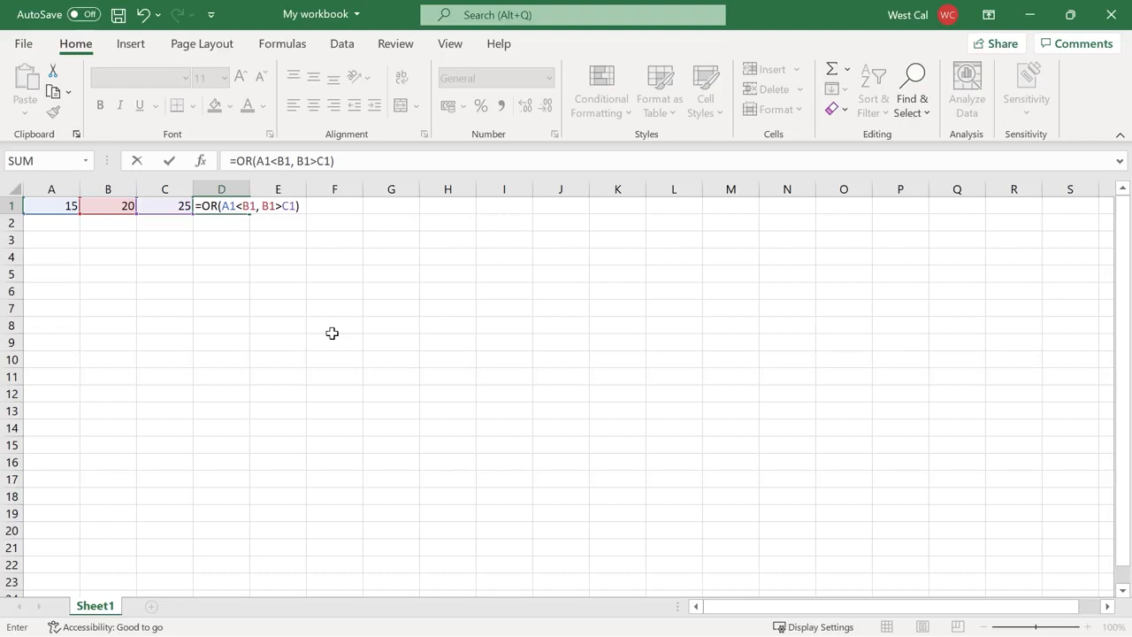
key(Return)
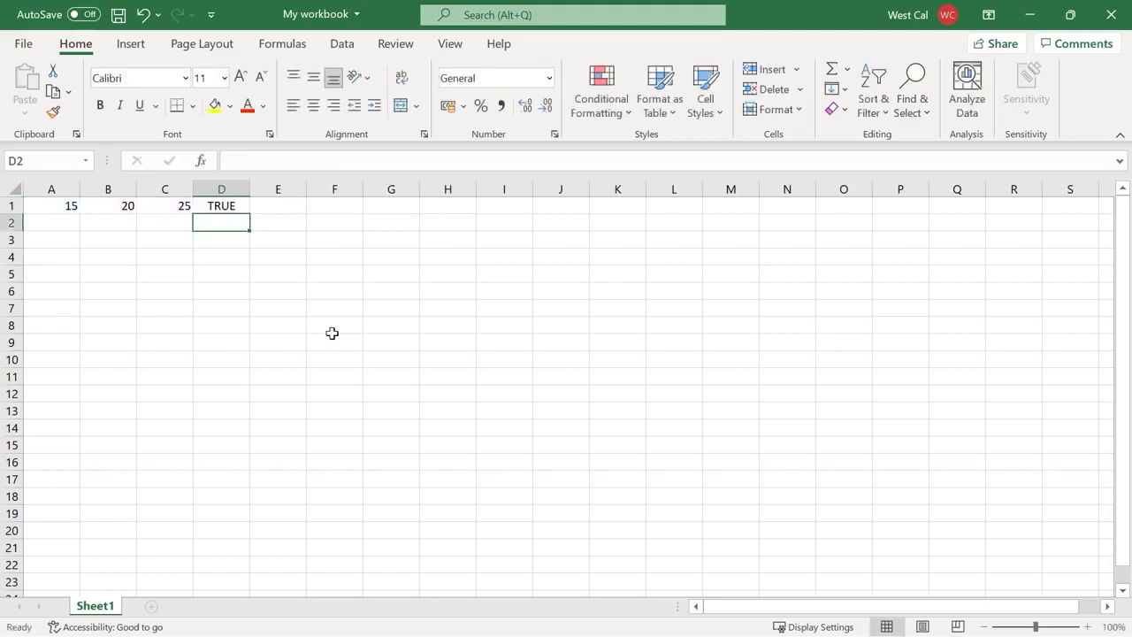
text(=OR(A1<B1, B1<C1))
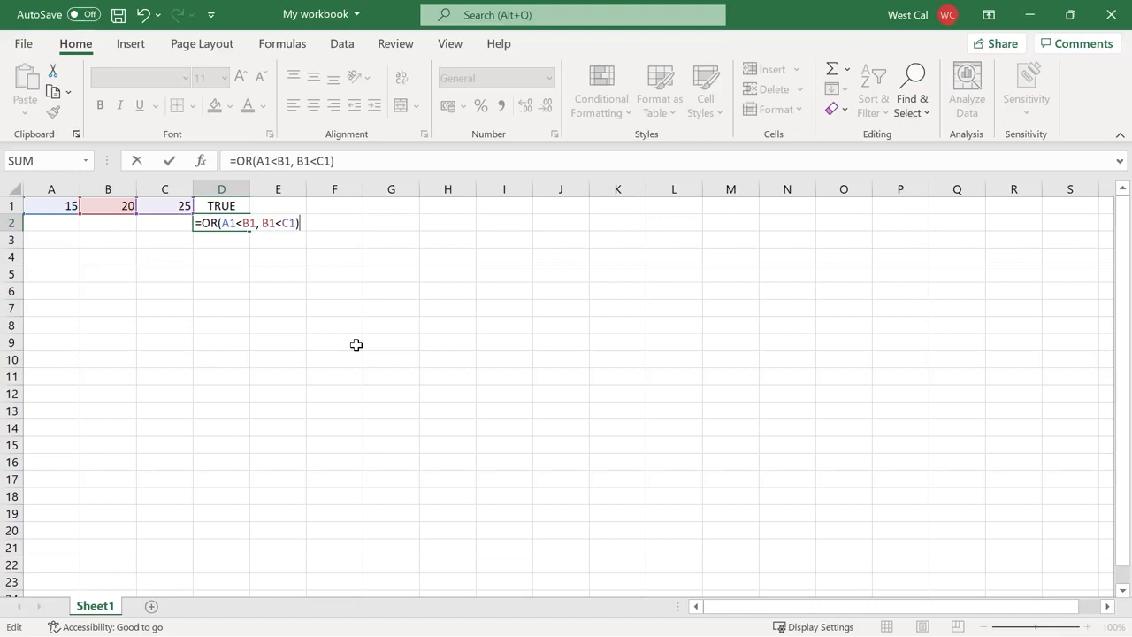
key(Return)
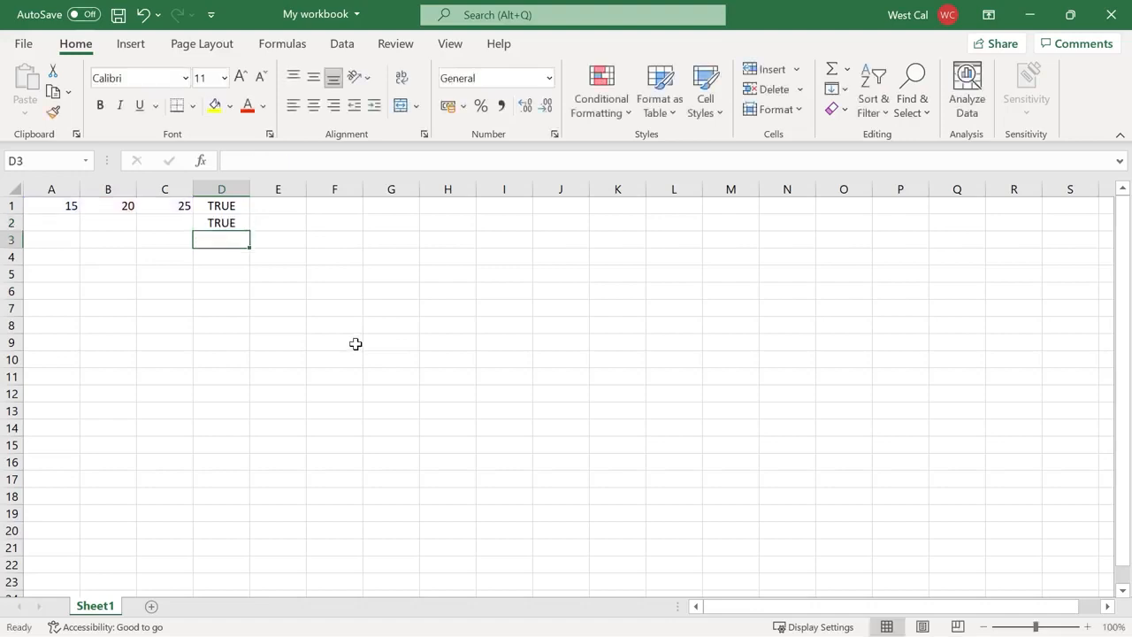
text(=OR(A1>B1, B1>C1))
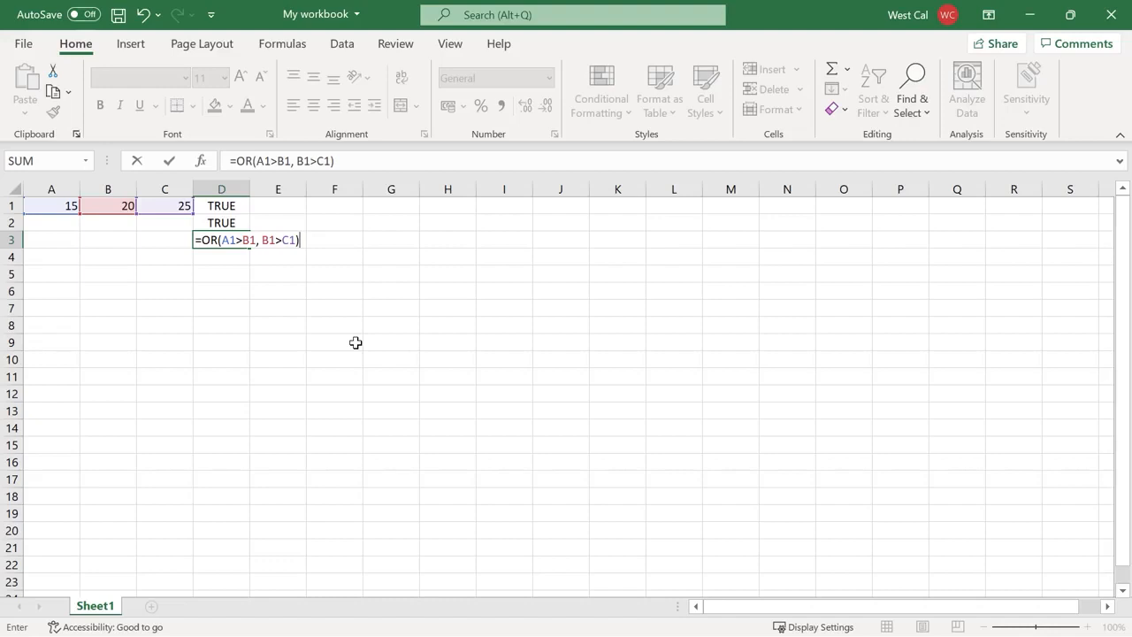
key(Return)
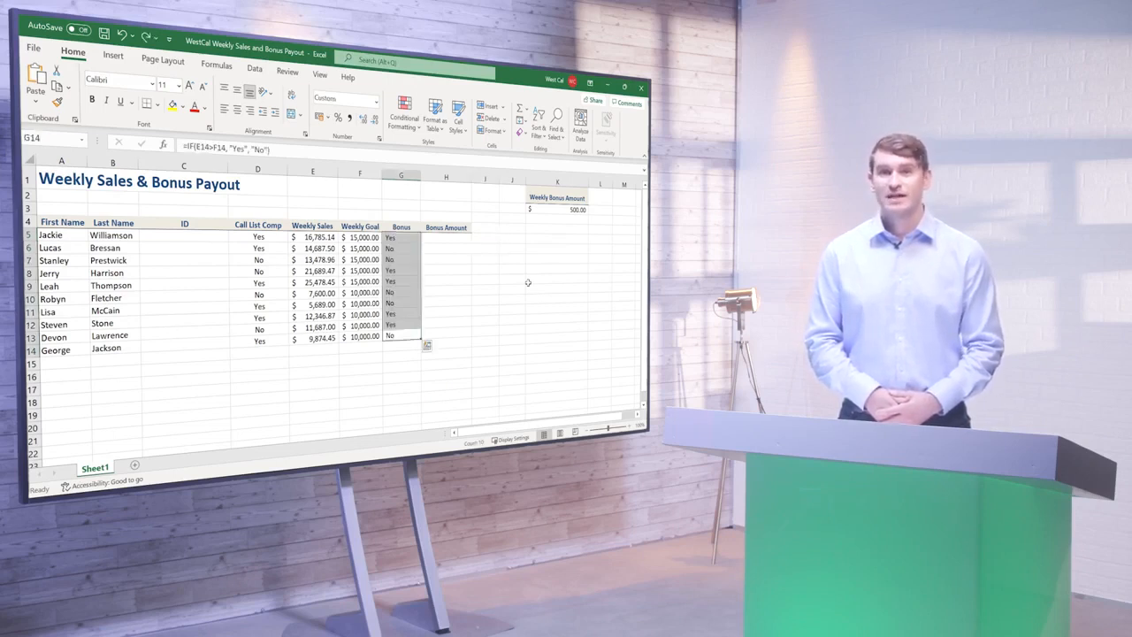
Deselect the filled Bonus and Bonus Amount columns
click(488, 239)
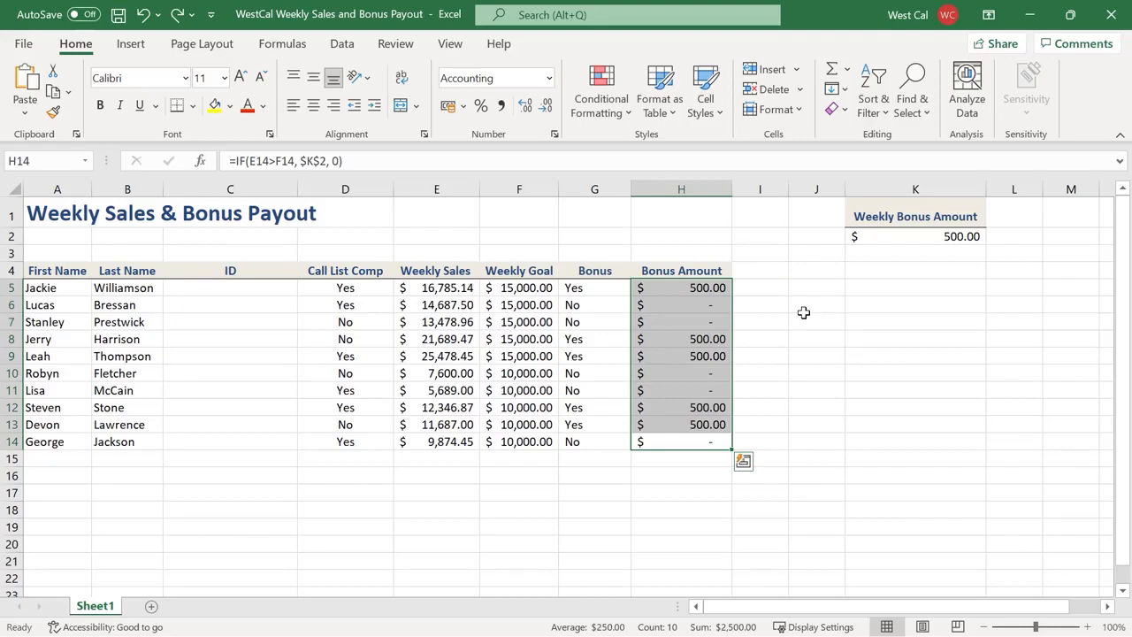
click(803, 312)
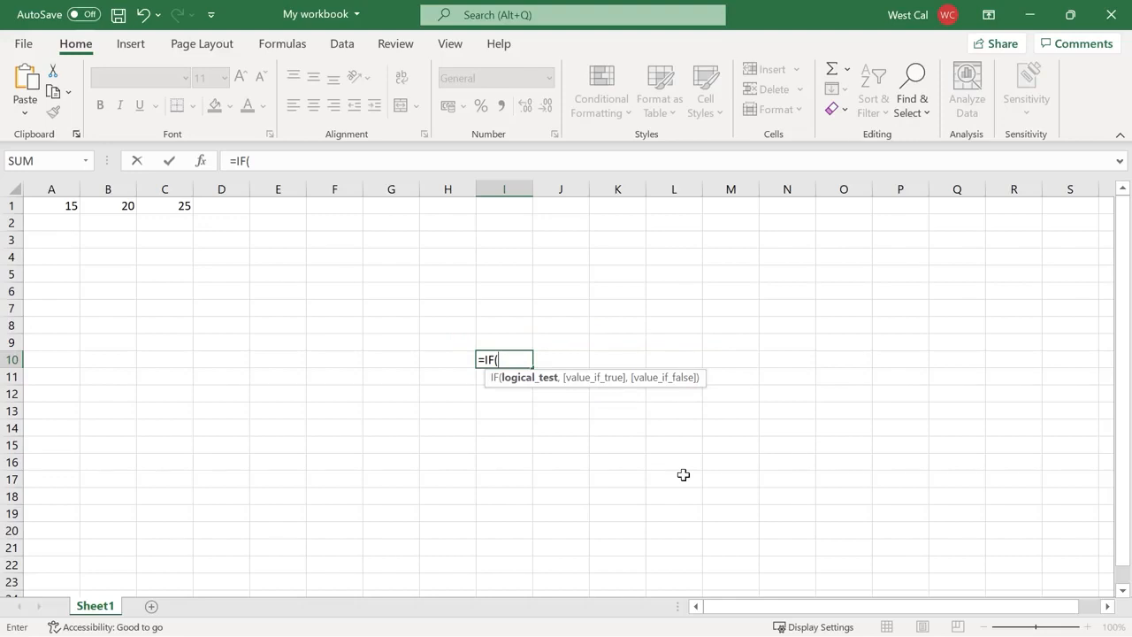
Enter =IF(A1<B1, "Yes", "No"), =IF(A1<B1, B1*C1, "No") and =IF(A1>B1, "Yes", "No") in D1:D3
key(Escape)
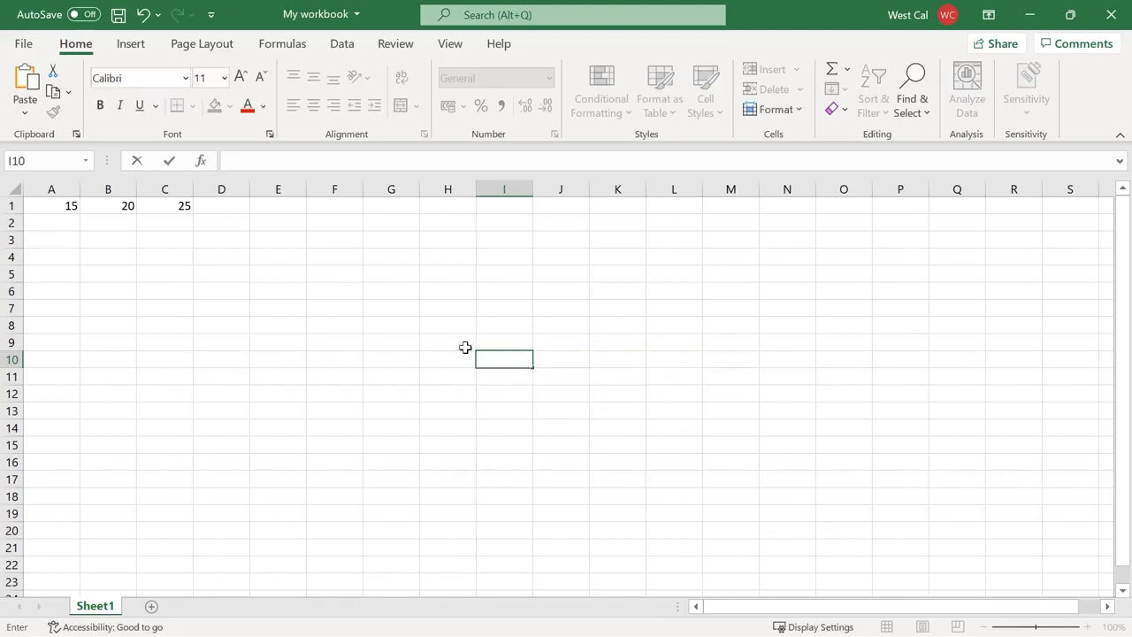
click(232, 208)
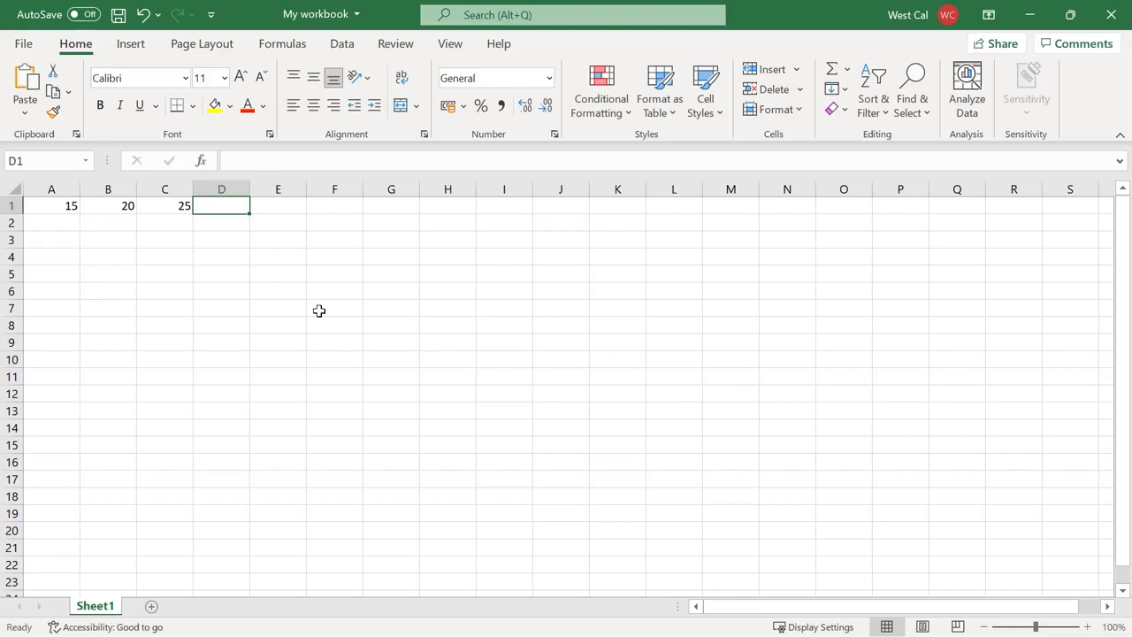
text(=IF(A1<B1, "Yes", "No"))
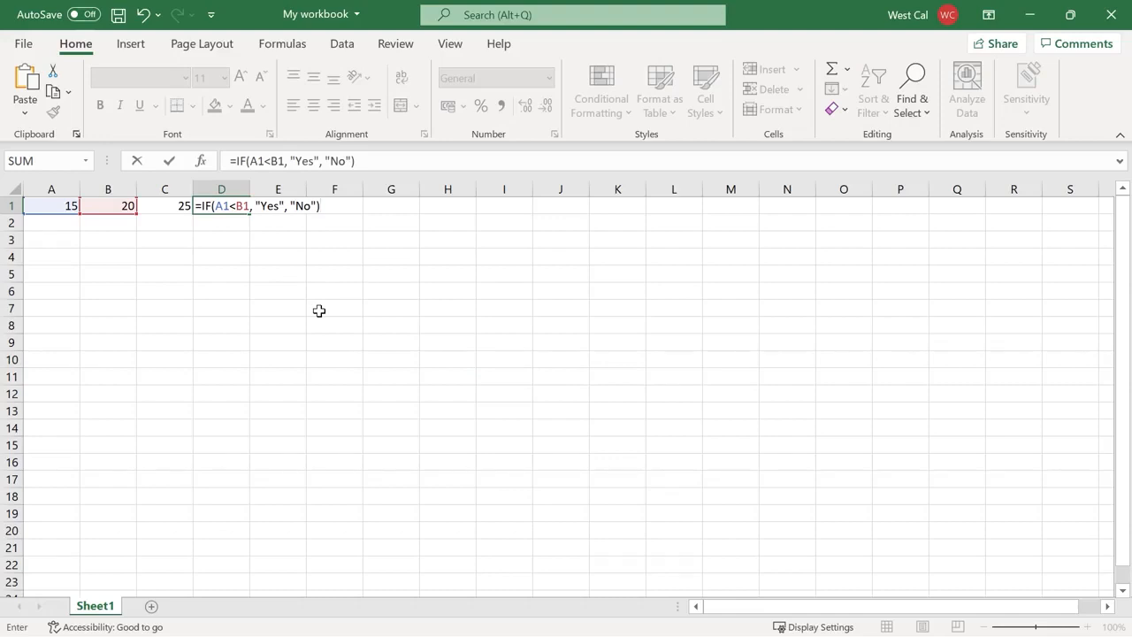
key(Return)
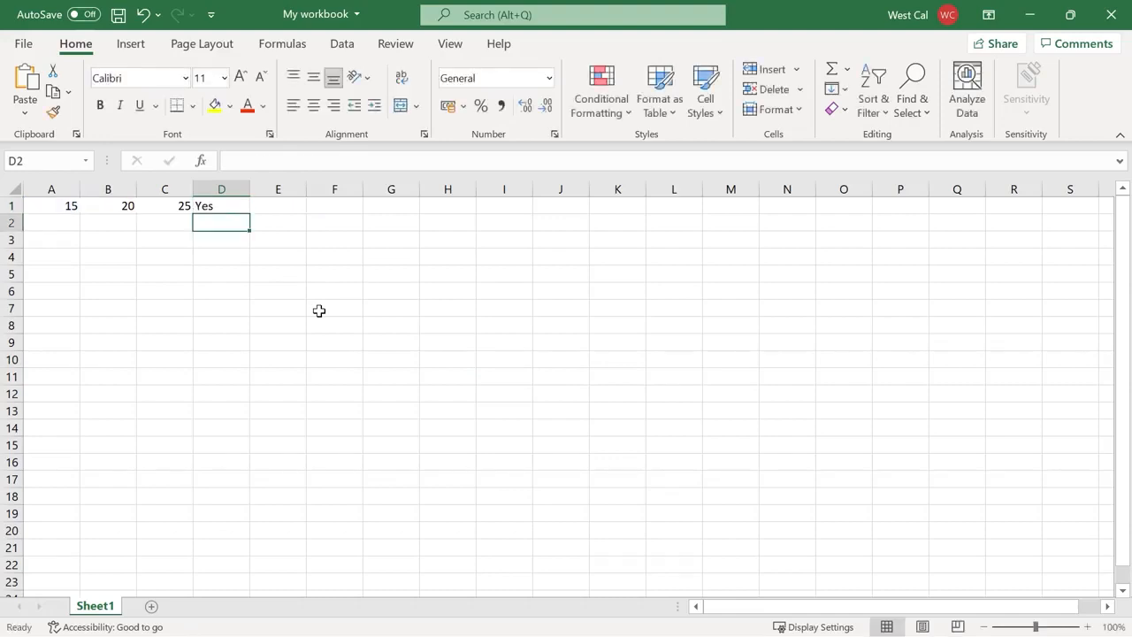
text(=IF(A1<B1, B1*C1, "No"))
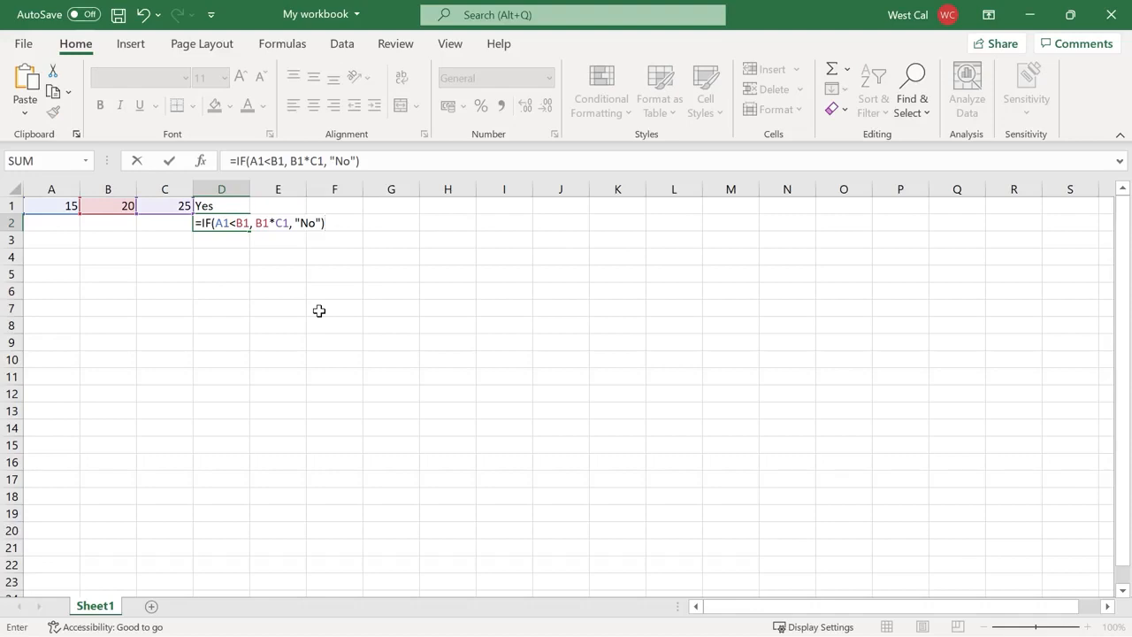
key(Return)
text(=IF(A1>B1, "Yes", "No"))
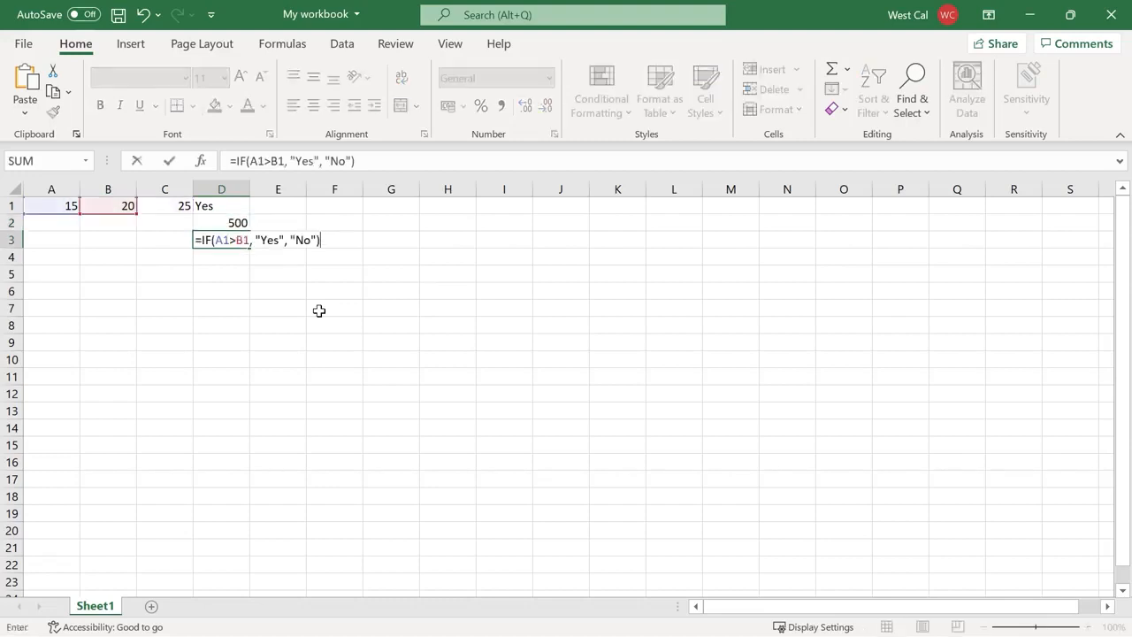
key(Return)
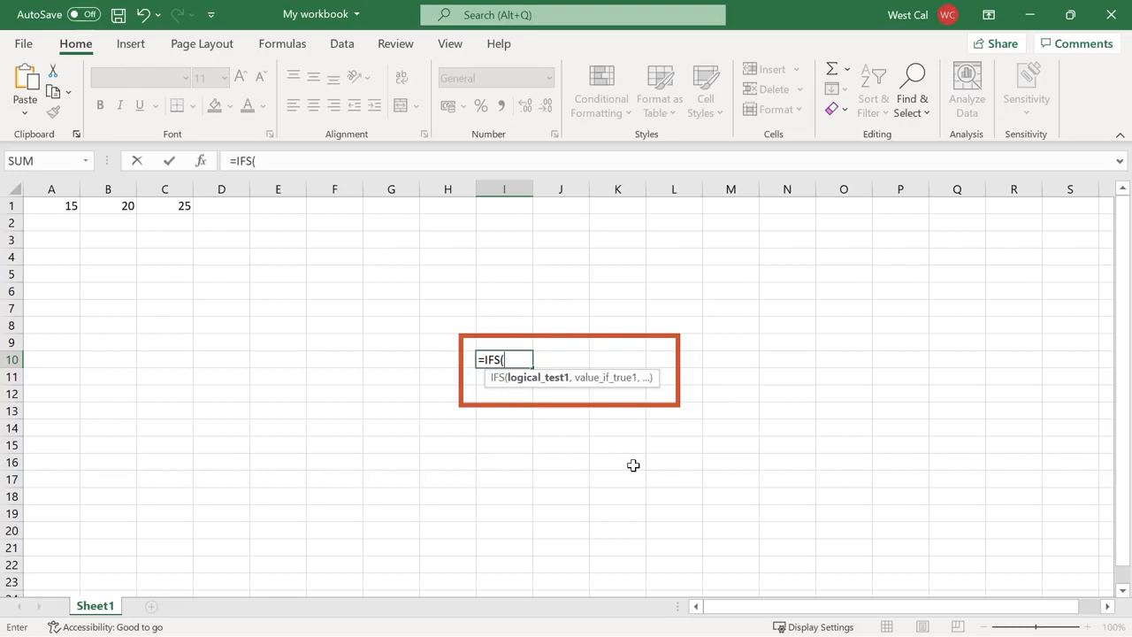
Finish the IFS formula in I10 with A1>B1, B1>C1, then delete its #N/A result
text(A1>B1, B1>C1))
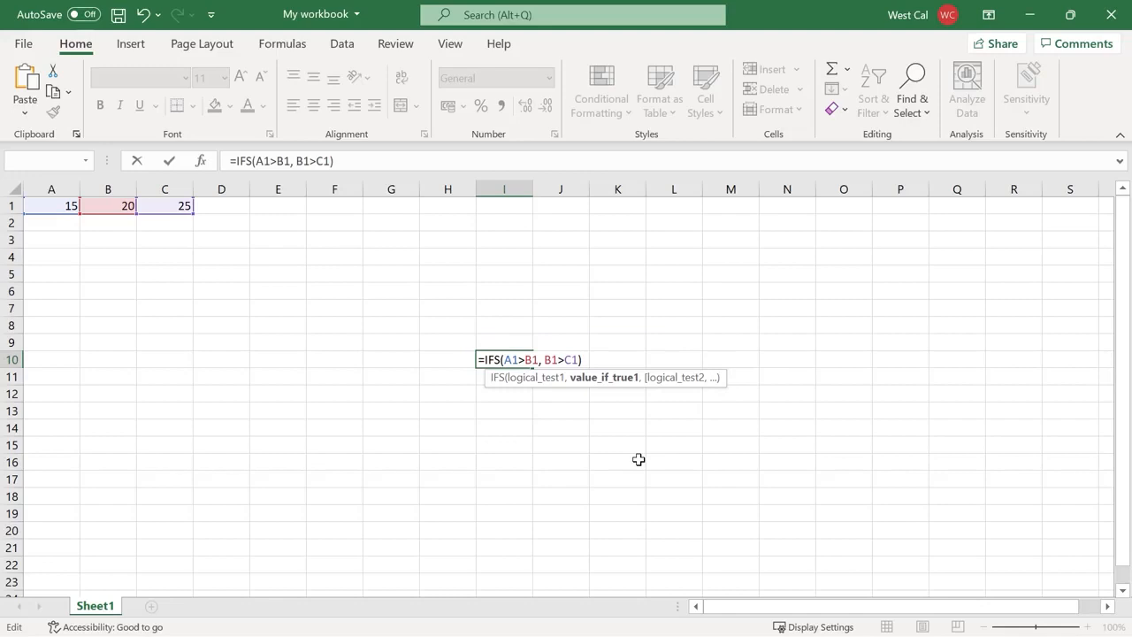
key(Return)
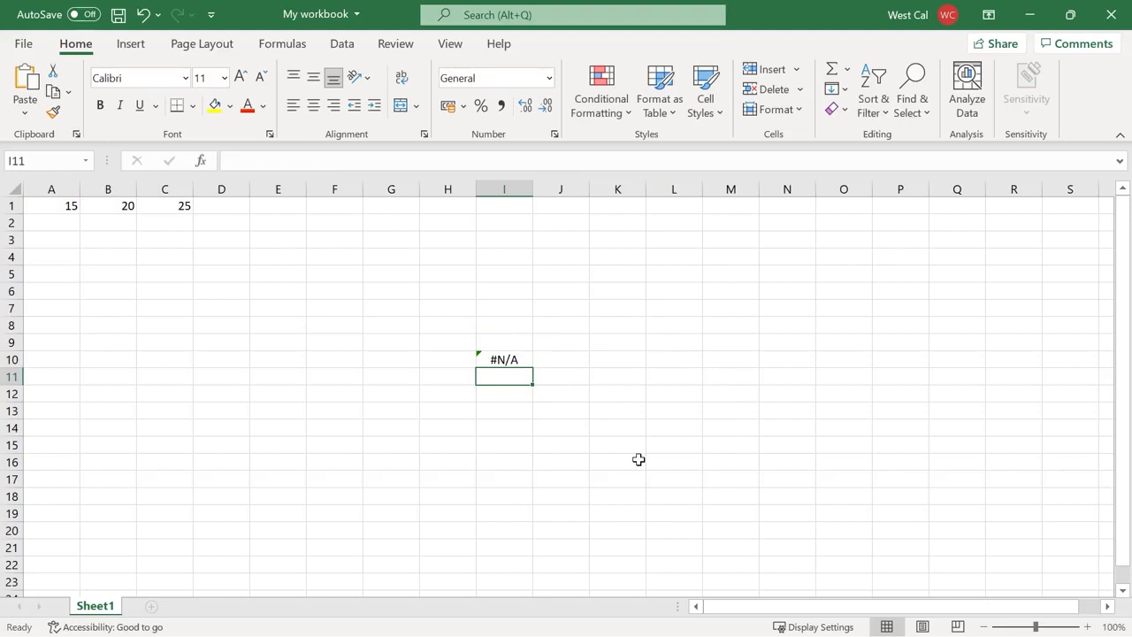
key(Up)
key(Delete)
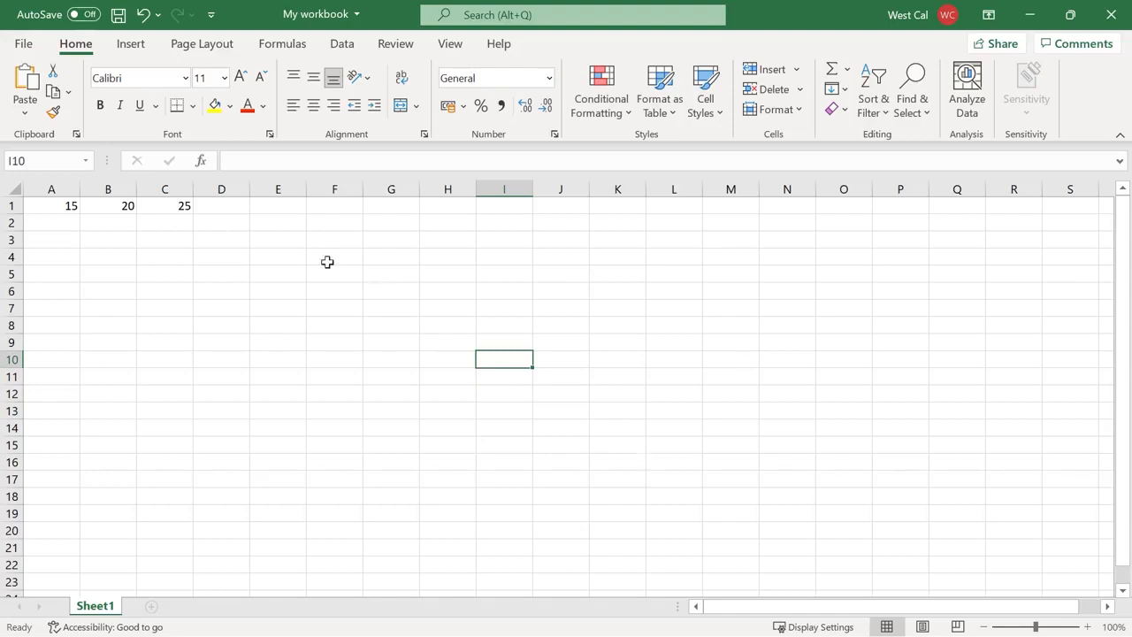
Enter =IFS(A1>B1, A1, B1<C1, B1) in D1 and paste further IFS formulas into D2 and D3
click(246, 210)
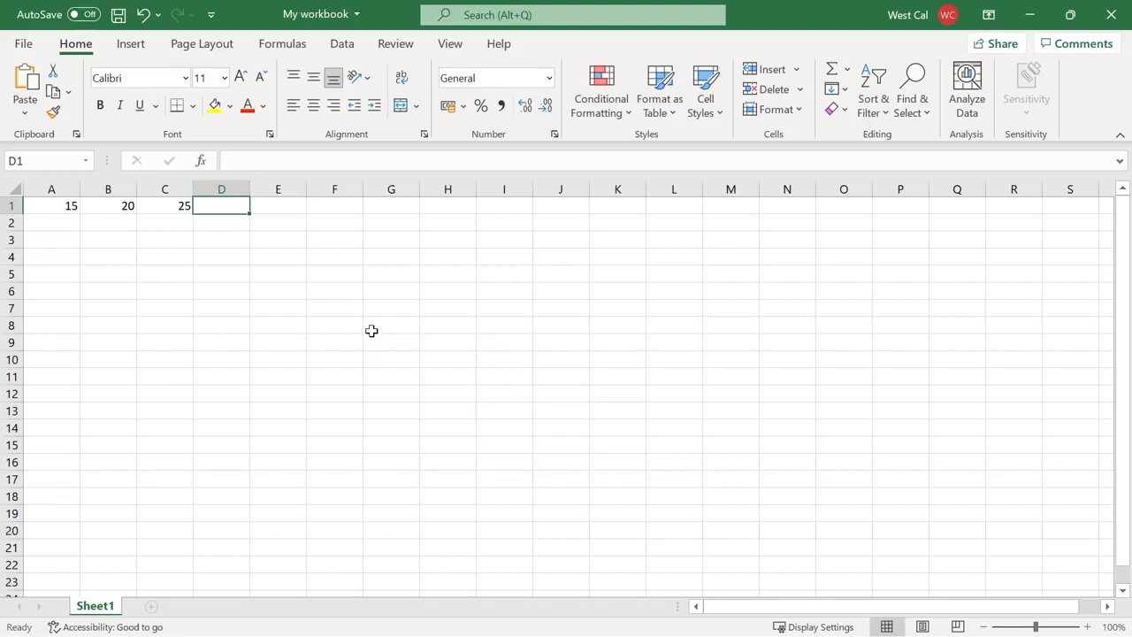
text(=IFS(A1>B1, A1, B1<C1, B1))
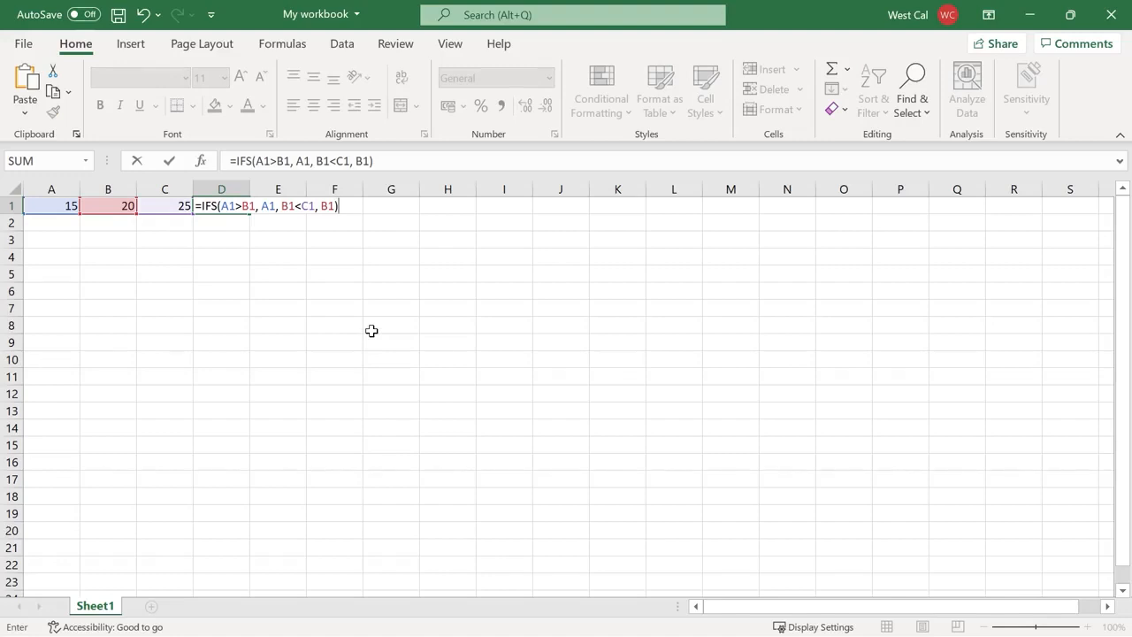
key(Return)
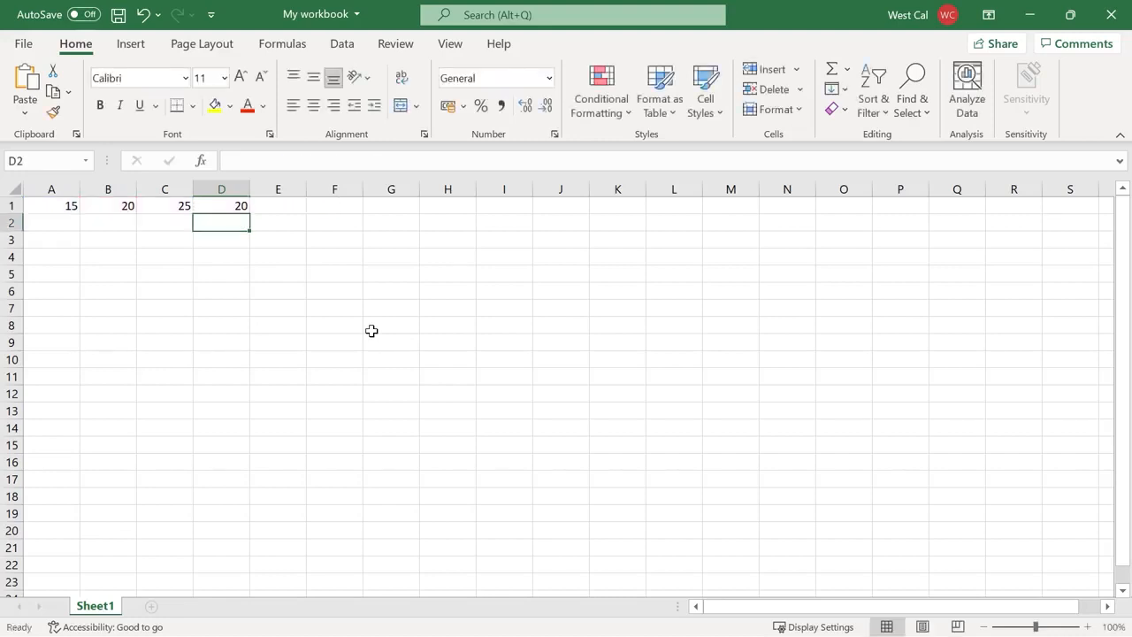
text(=IFS(A1<B1, "A1", B1<C1, "B1"))
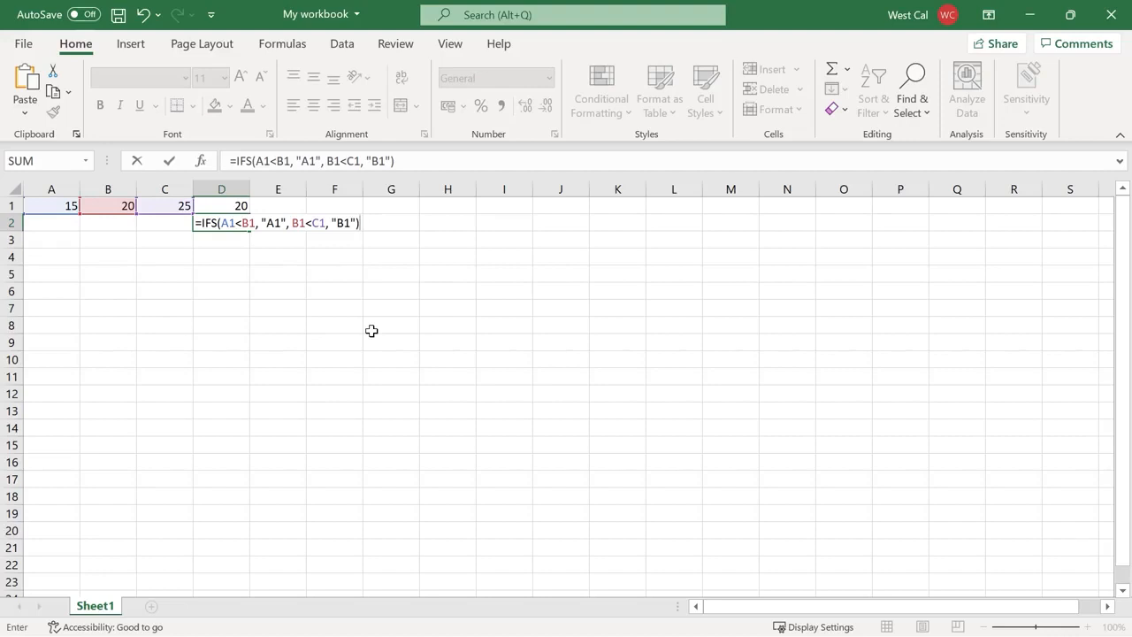
key(Return)
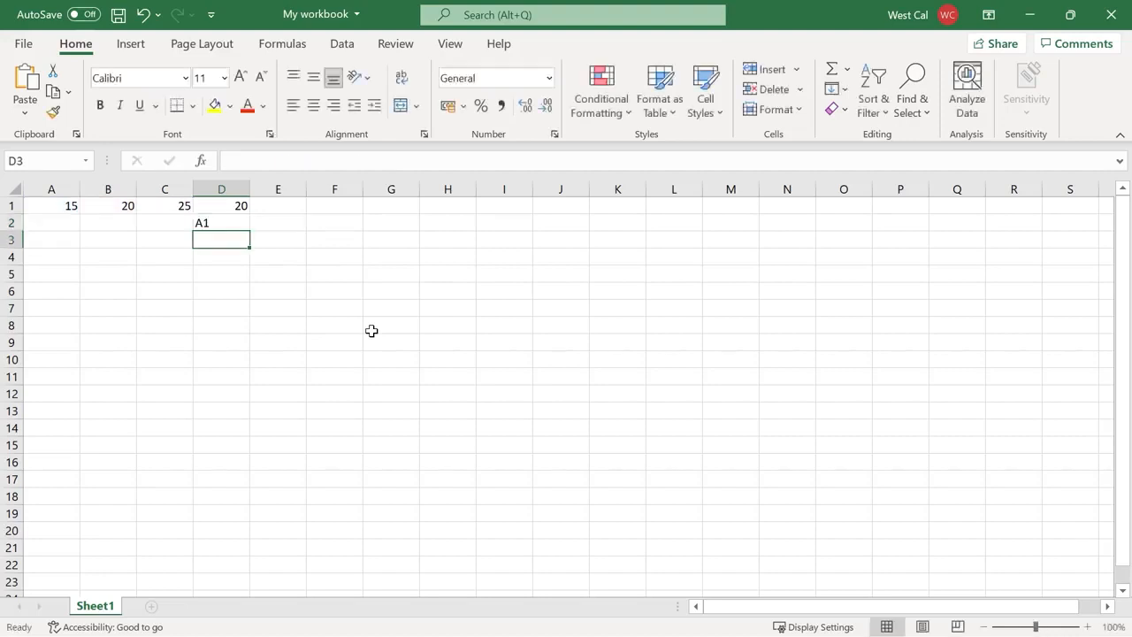
text(=IFS(A1>B1, A1, B1>C1, B1, TRUE, C1))
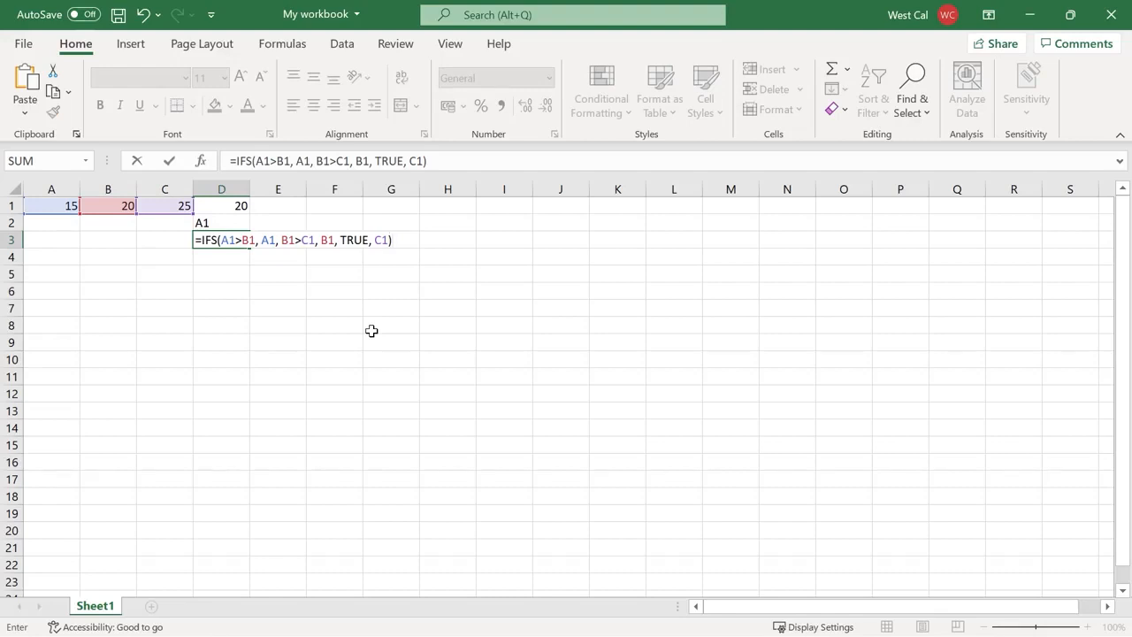
key(Return)
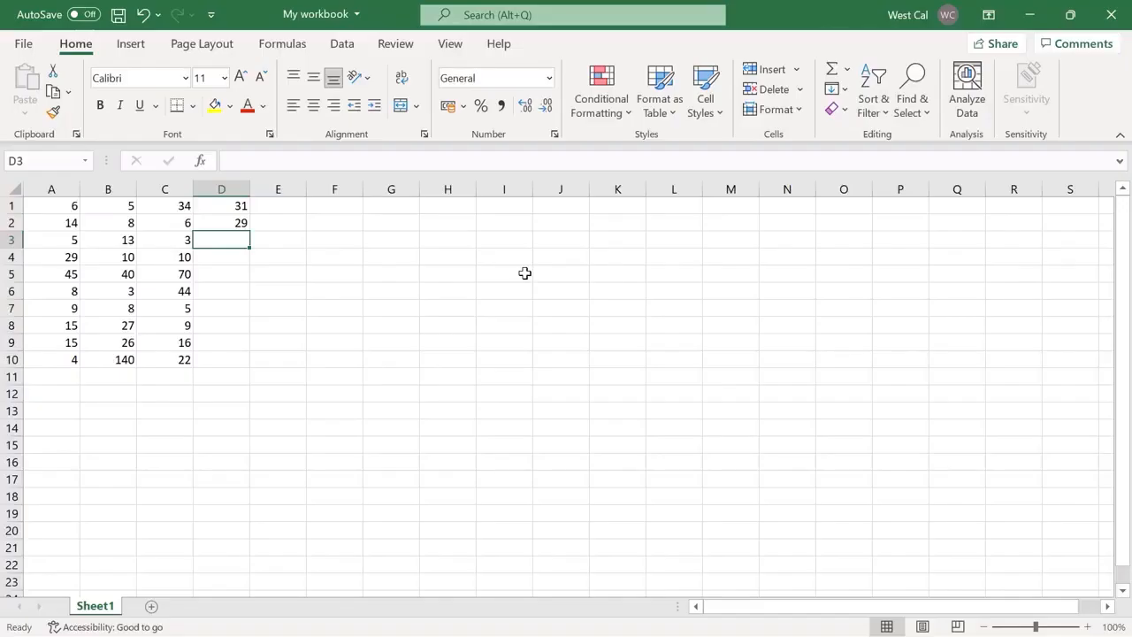
text(=SUM()
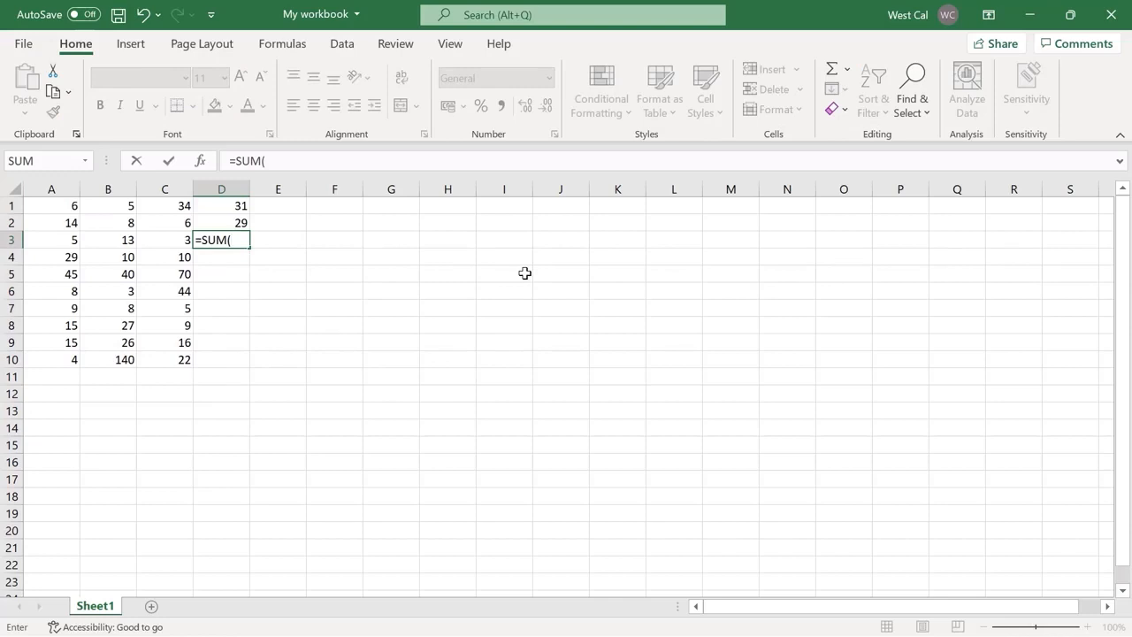
text(B2:B)
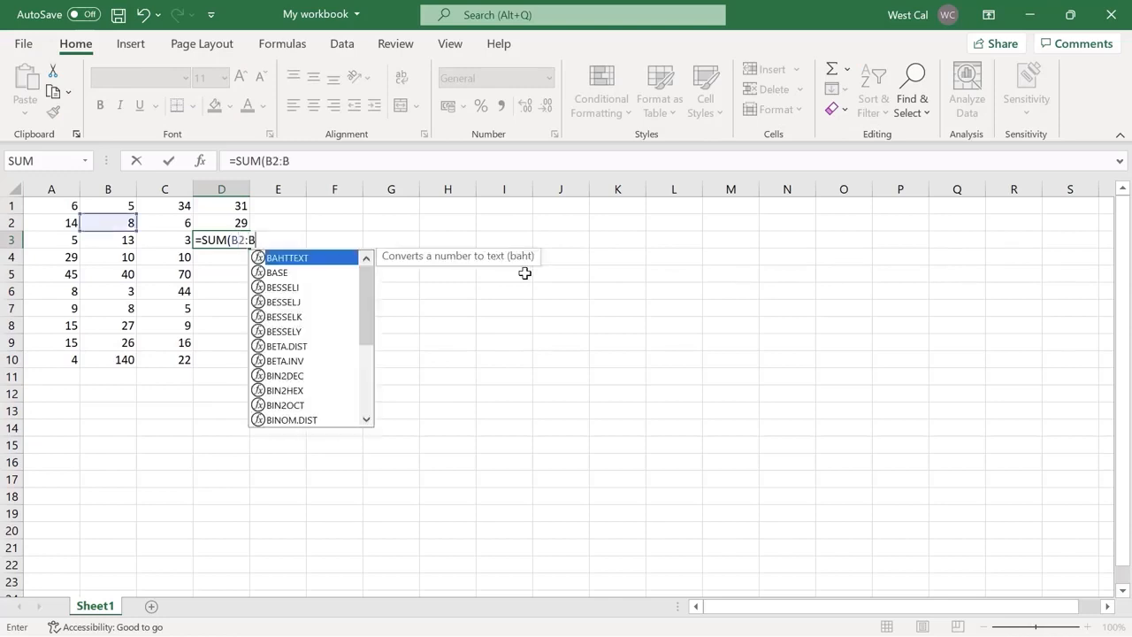
text(9))
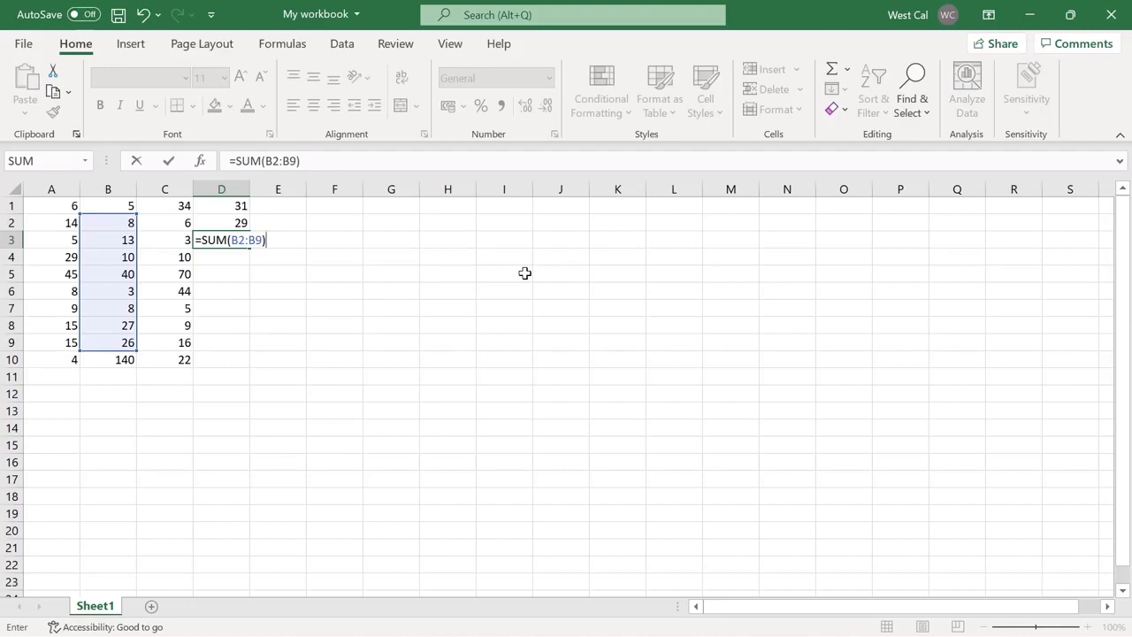
Confirm the D3 and G3 sum formulas, then sort the whole sales table A to Z by Region
key(Return)
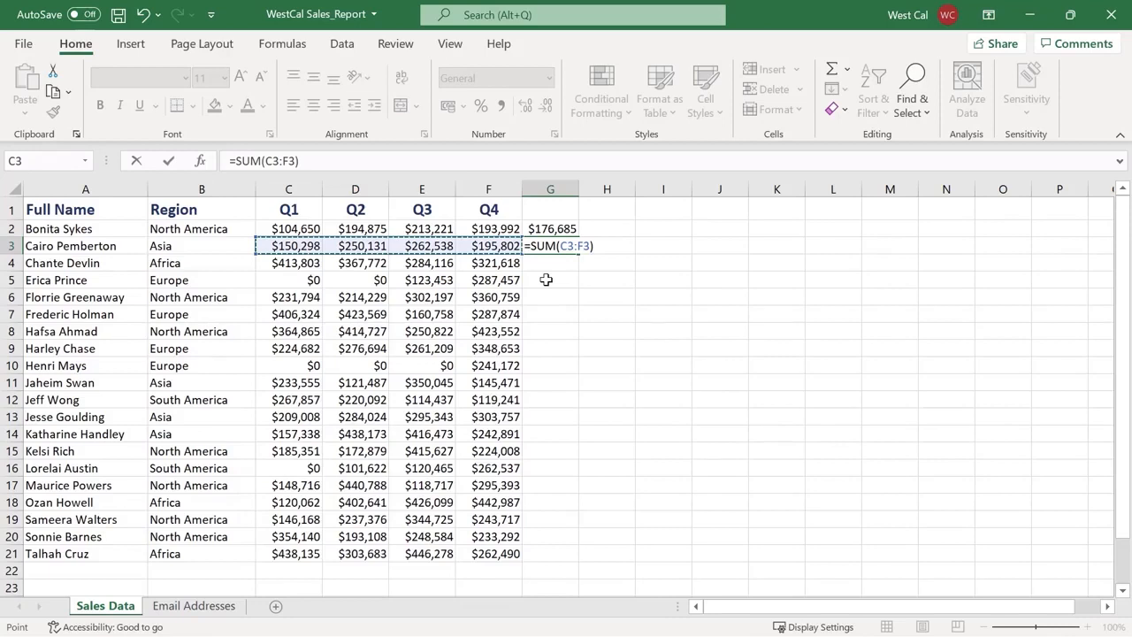
key(Return)
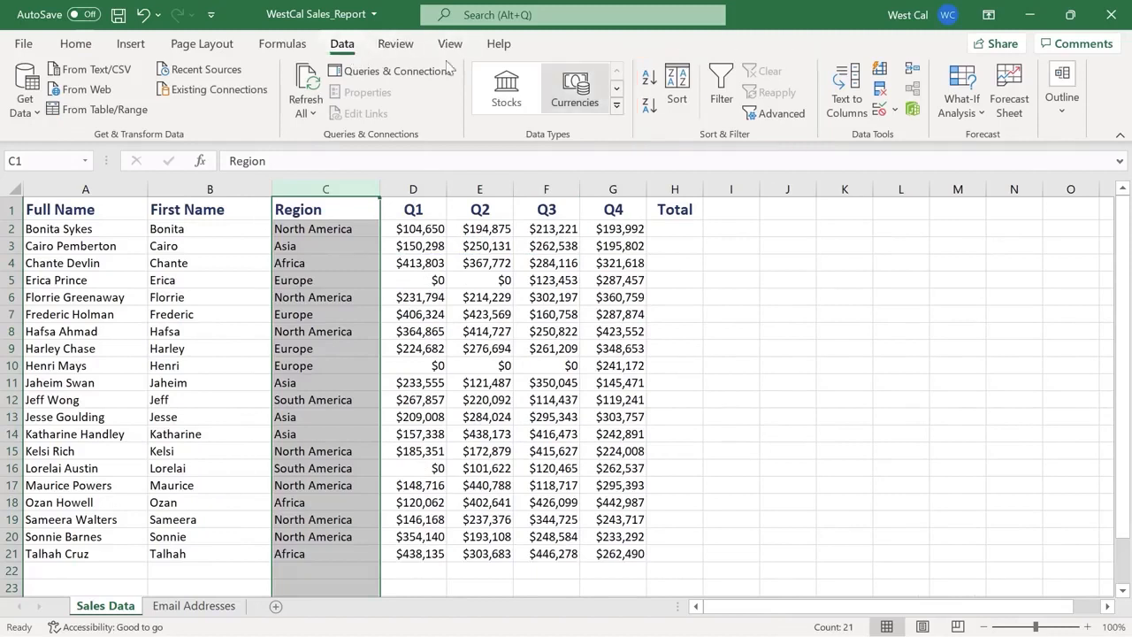
click(650, 82)
click(646, 357)
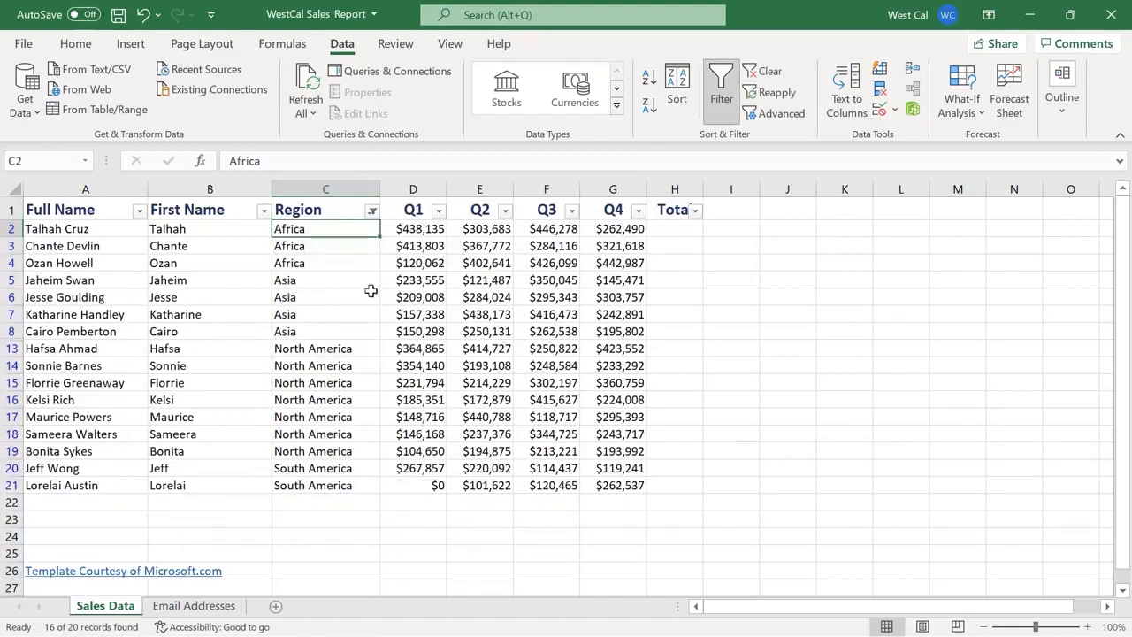
Filter the Region column with a Contains 'Asia' text filter
click(373, 214)
mouse_move(363, 380)
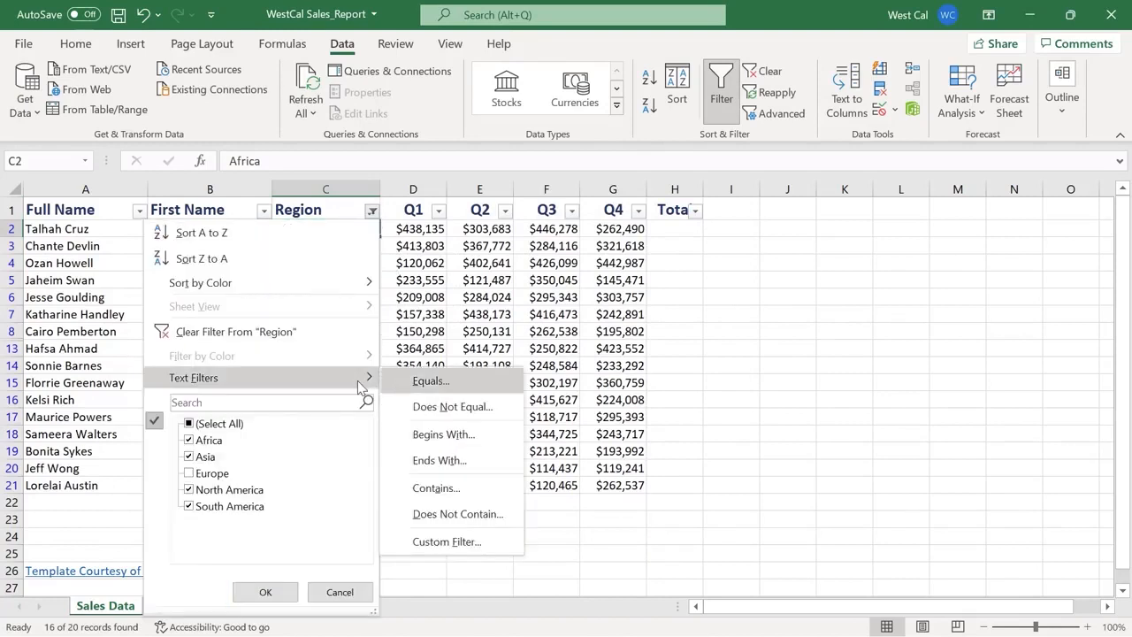
click(389, 487)
text(Asia)
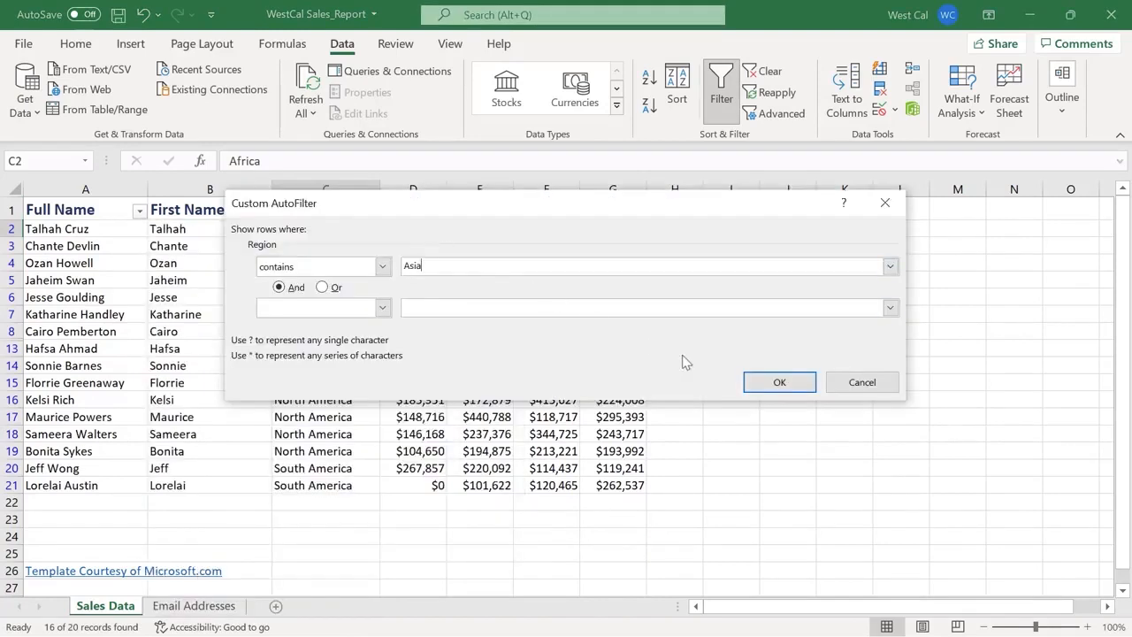
click(756, 396)
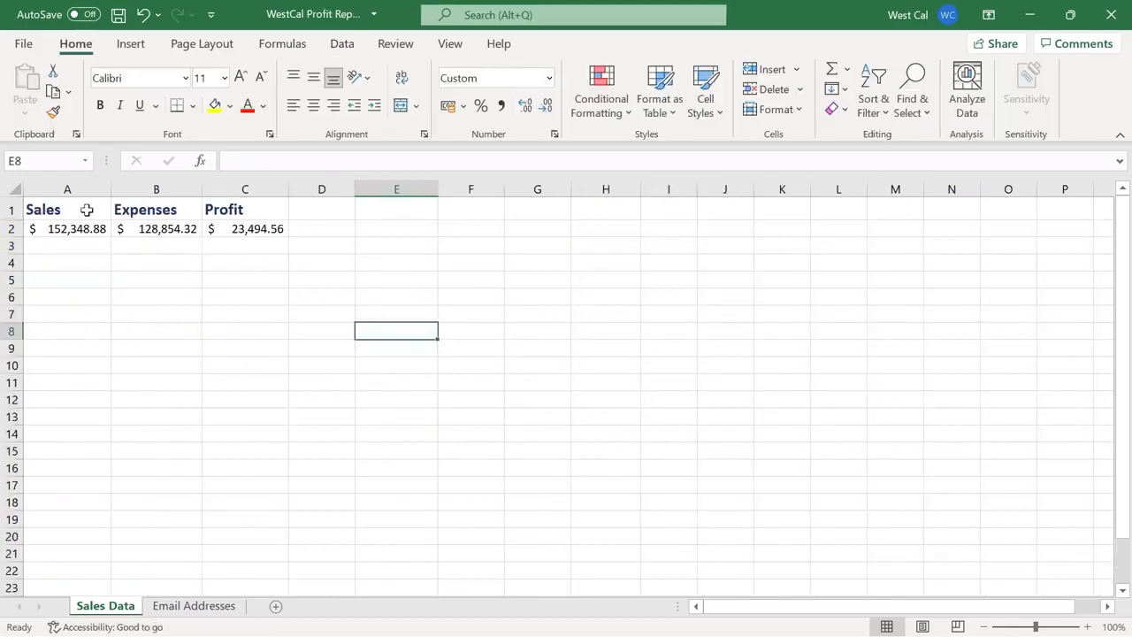
Name the A1:C1 header range 'Headers' via the Name Box
click(89, 211)
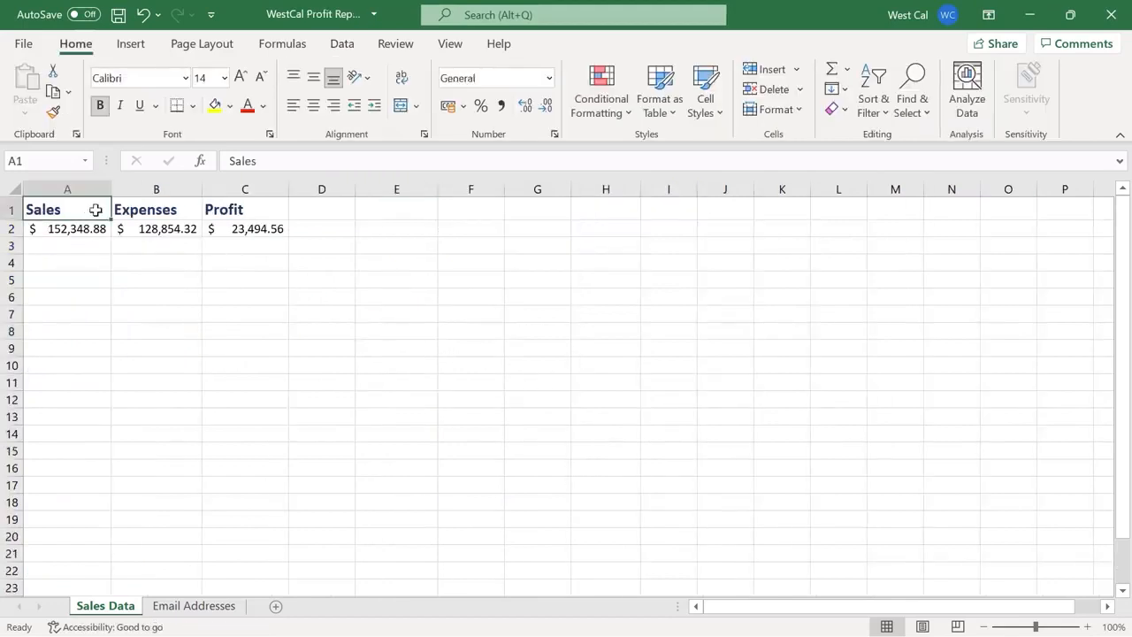
shift+click(228, 210)
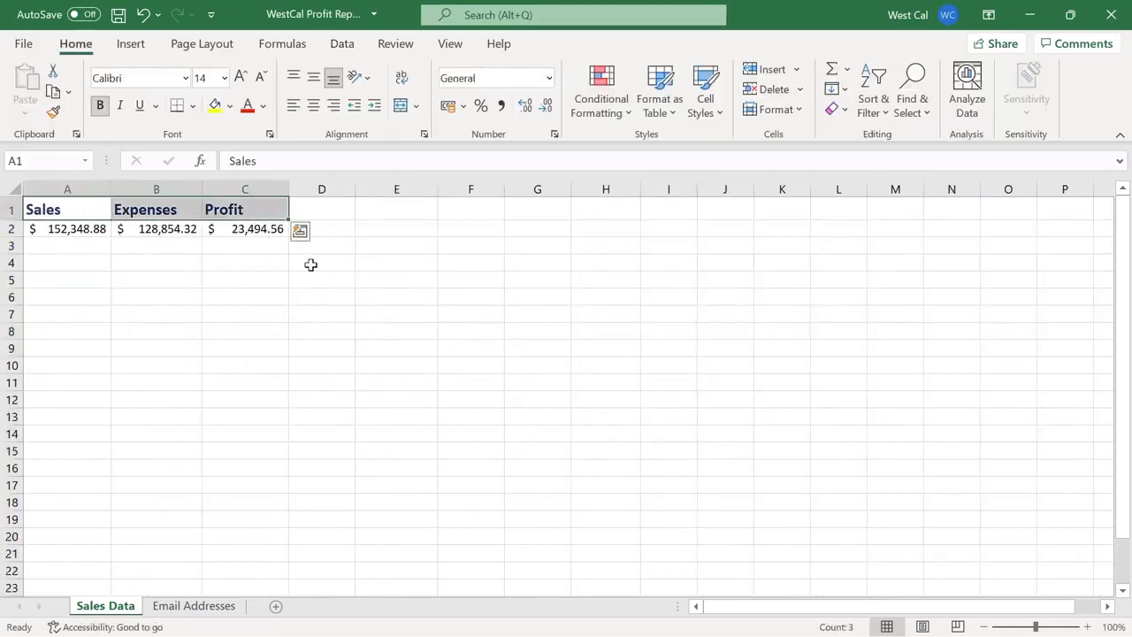
click(66, 161)
text(Headers)
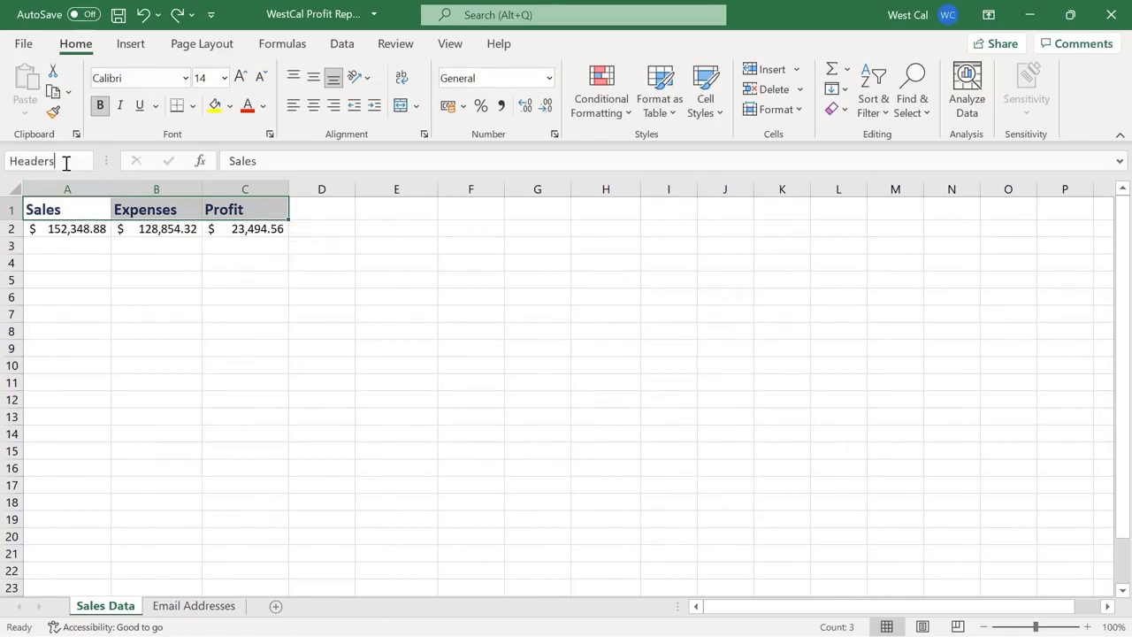
key(Return)
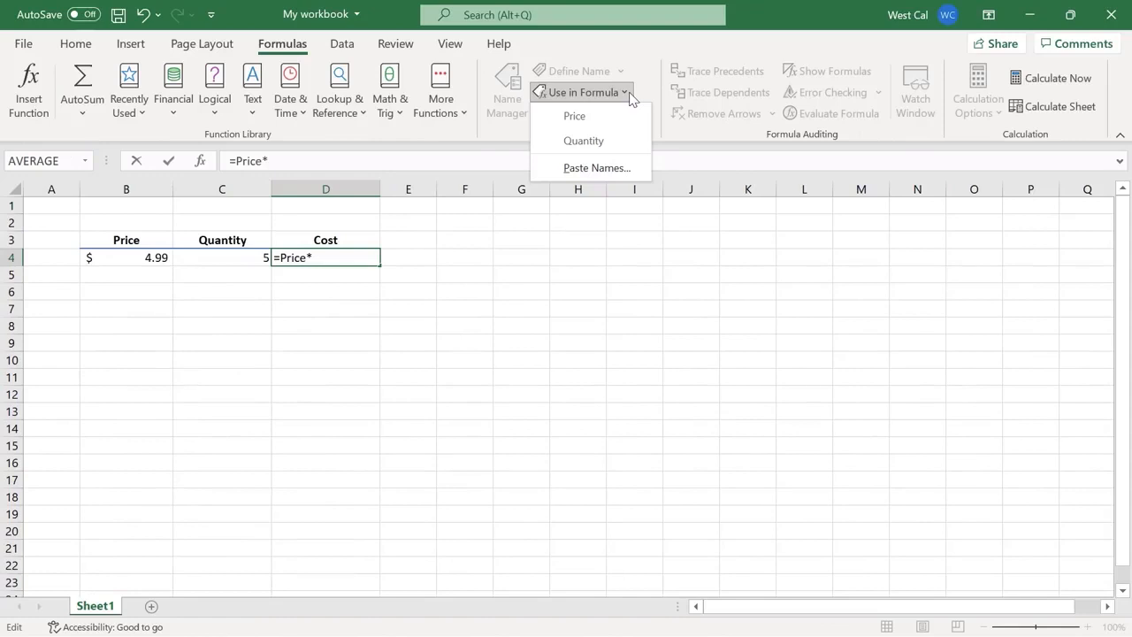
Insert the Quantity named range, commit =sumif(D6:K6, "<200000") in L6, and begin a North America SUMIF
click(628, 142)
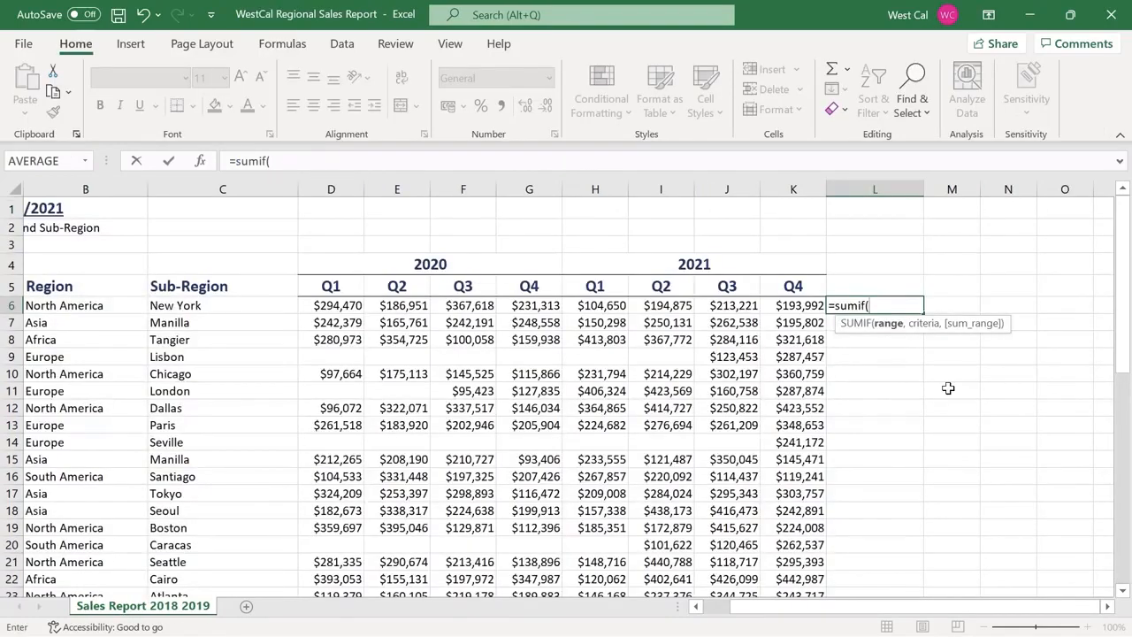
text(D6:K6, "<200000"))
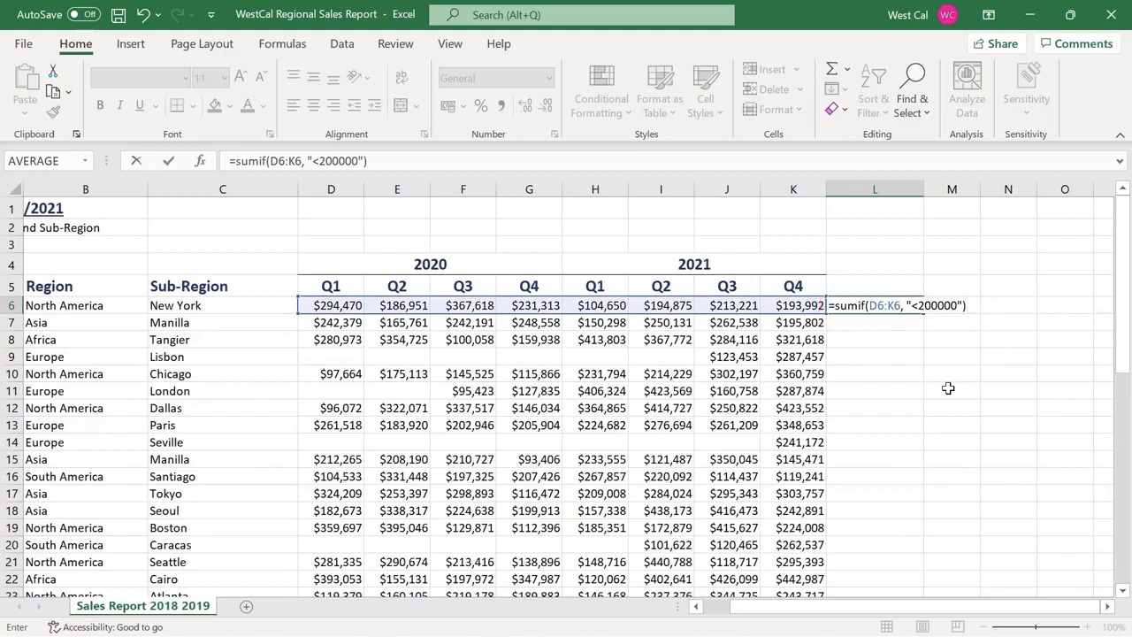
key(Return)
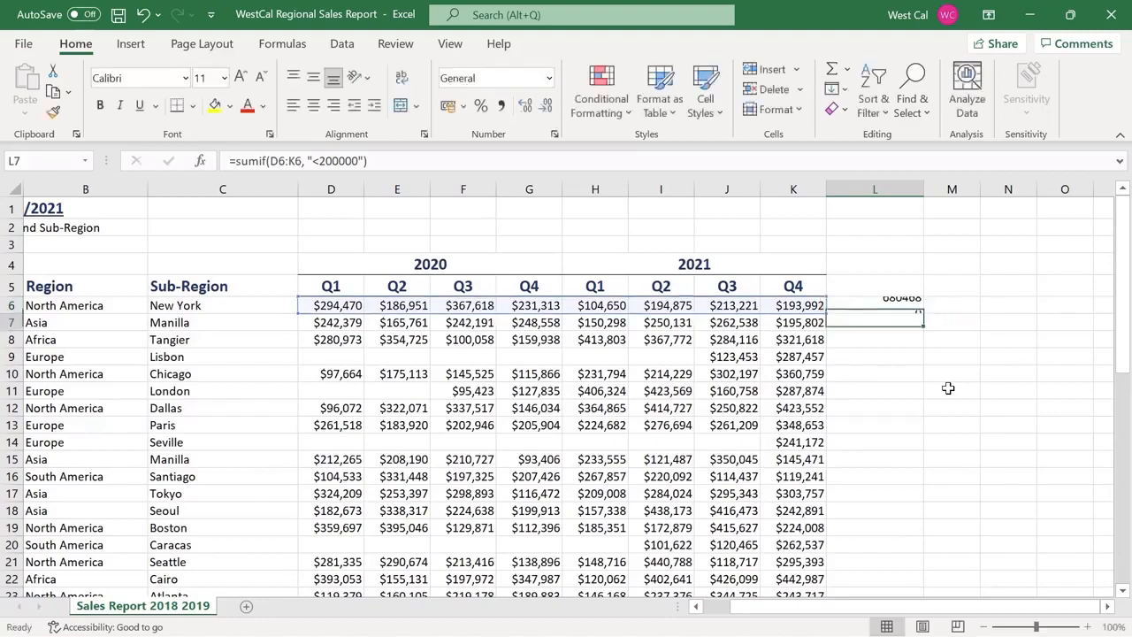
text(=sumif(B6:B50, "North America", K6:K50)
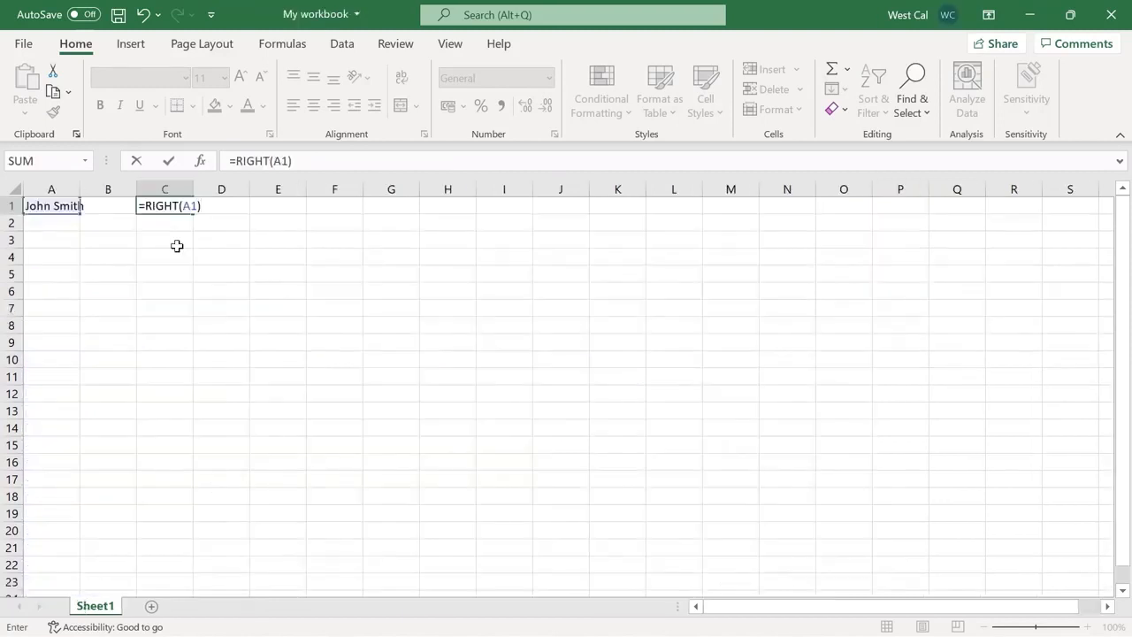
Commit the name-extraction formulas =RIGHT(A1, 5) and =LEFT(A1, 5), and the TEXTJOIN in D1
key(Return)
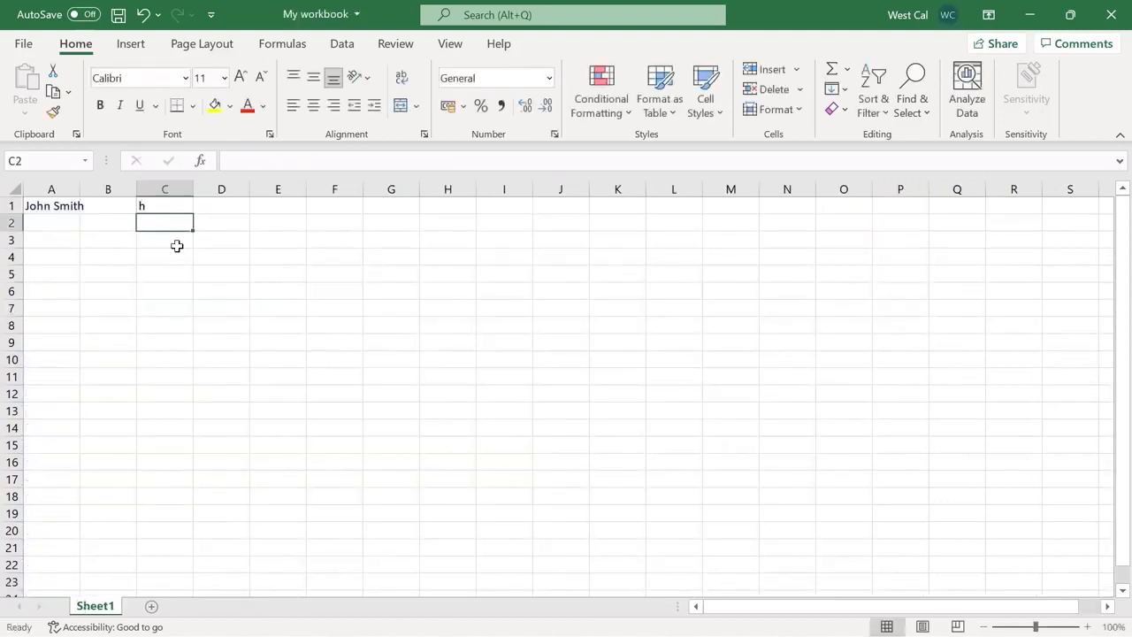
text(=RIGHT(A1, 5))
key(Return)
text(=LEFT(A1, 5))
key(Return)
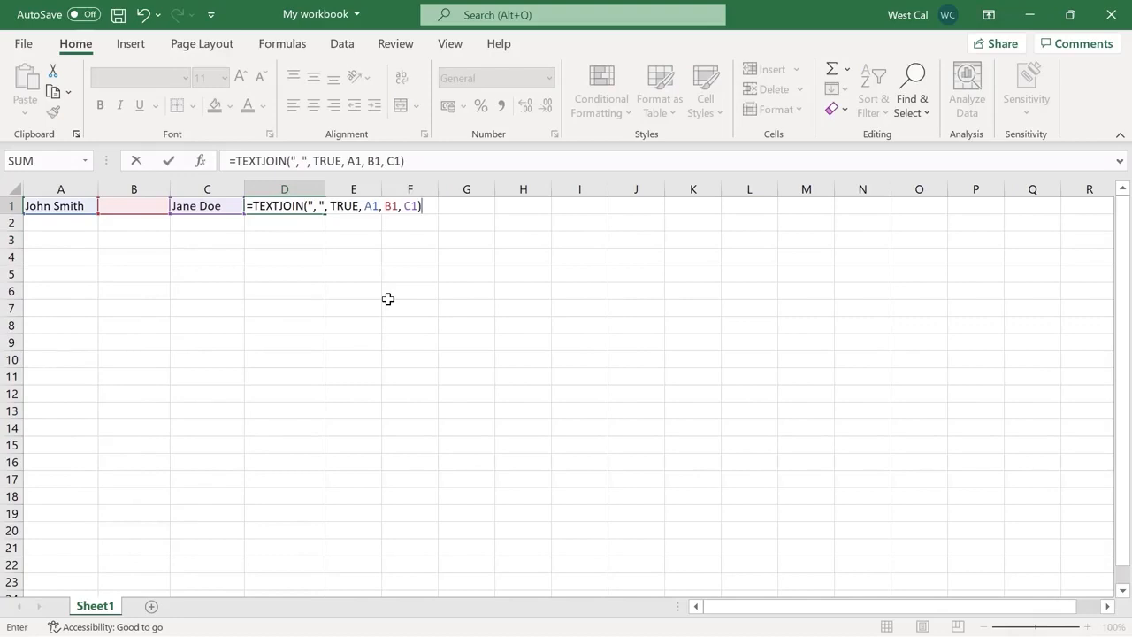
key(Return)
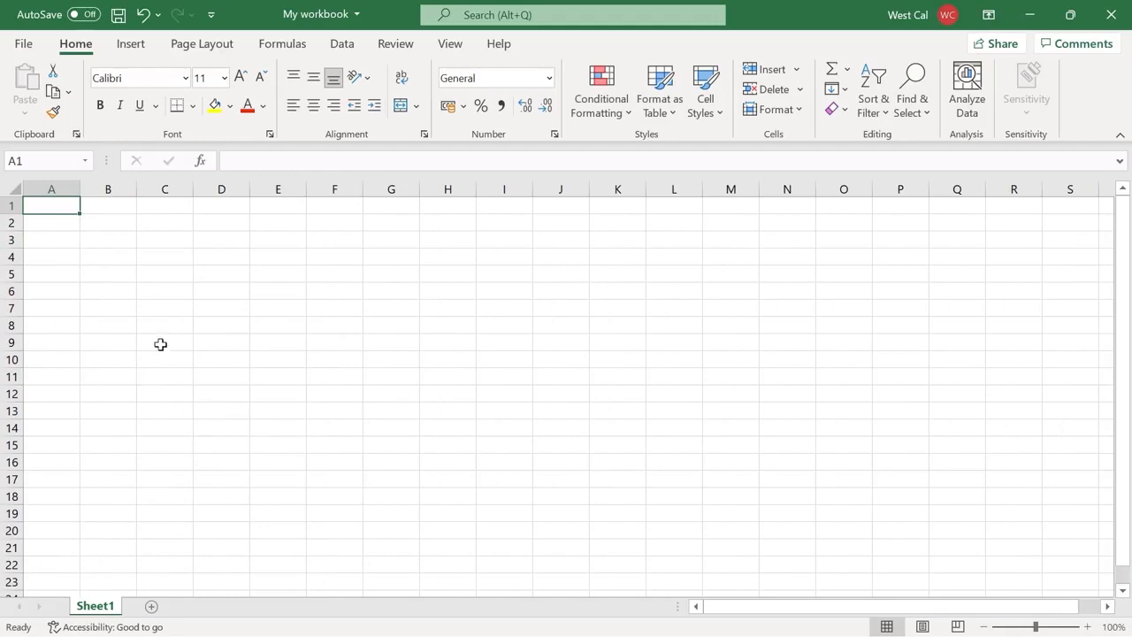
Enter =2>1 in A1 (TRUE), =2<1 in B1 (FALSE), and =IF(A1<B1, "Yes", "No") in D1
text(=)
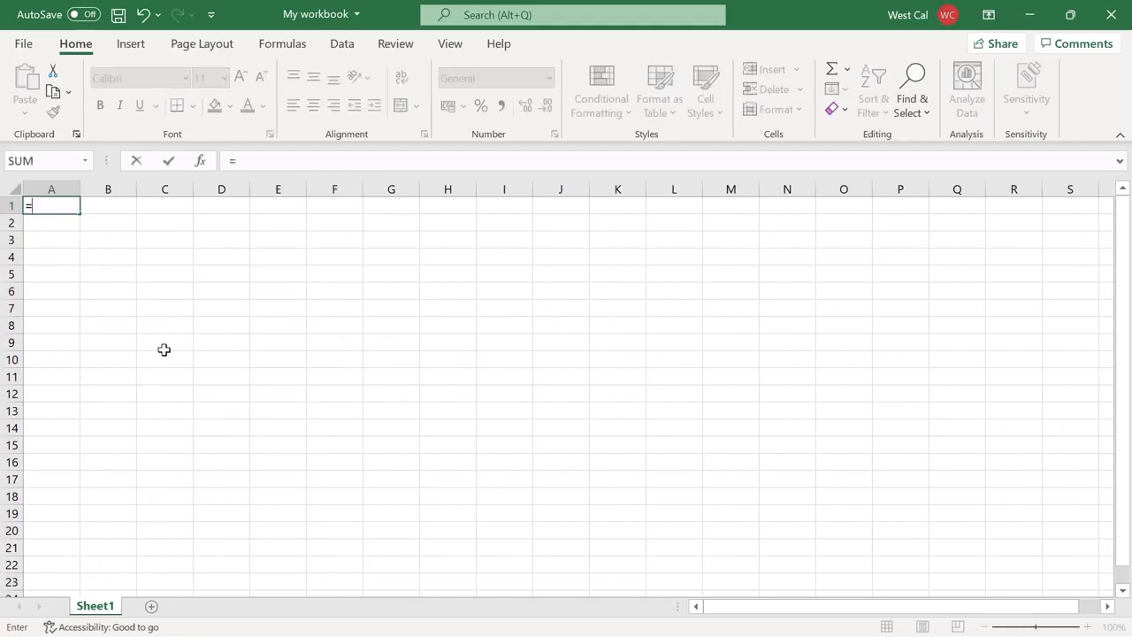
text(2>1)
key(Return)
click(110, 206)
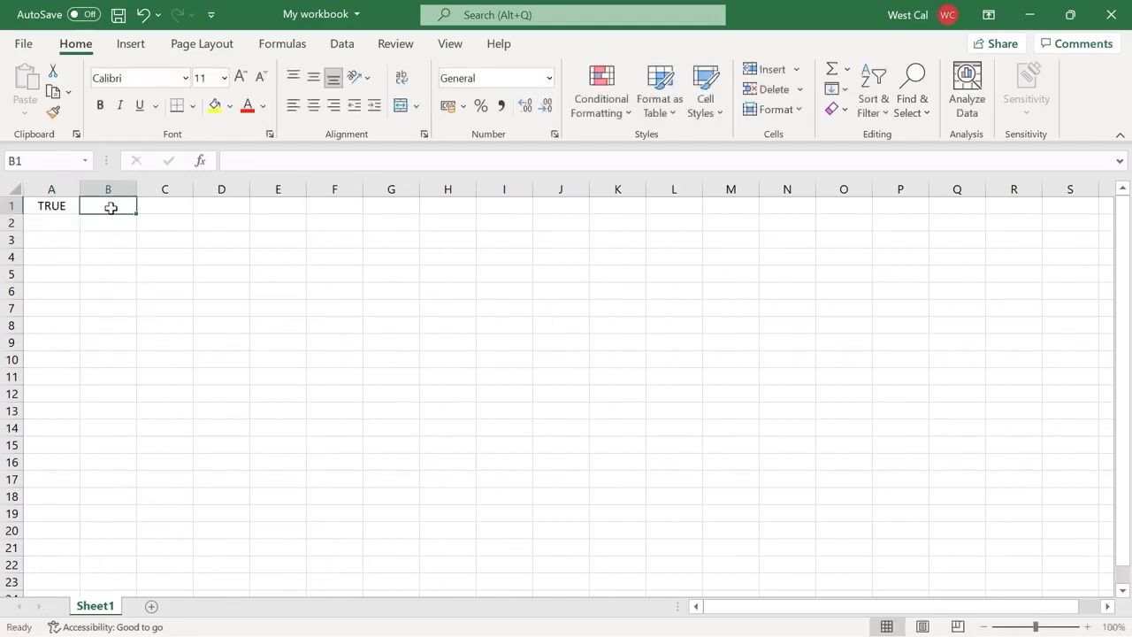
text(=2<1)
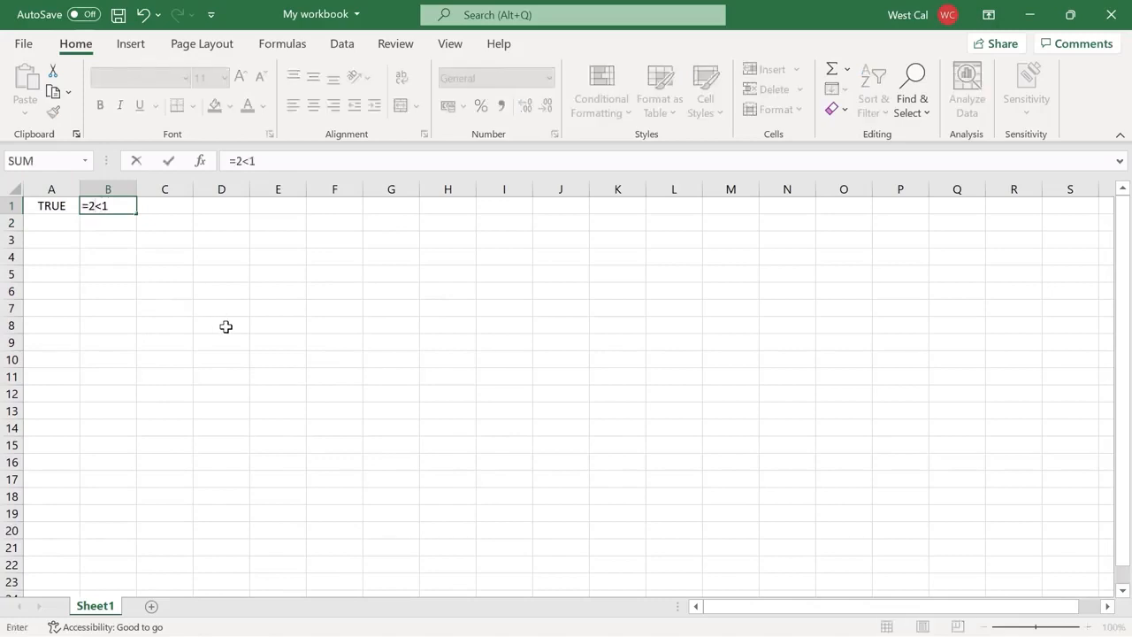
key(Return)
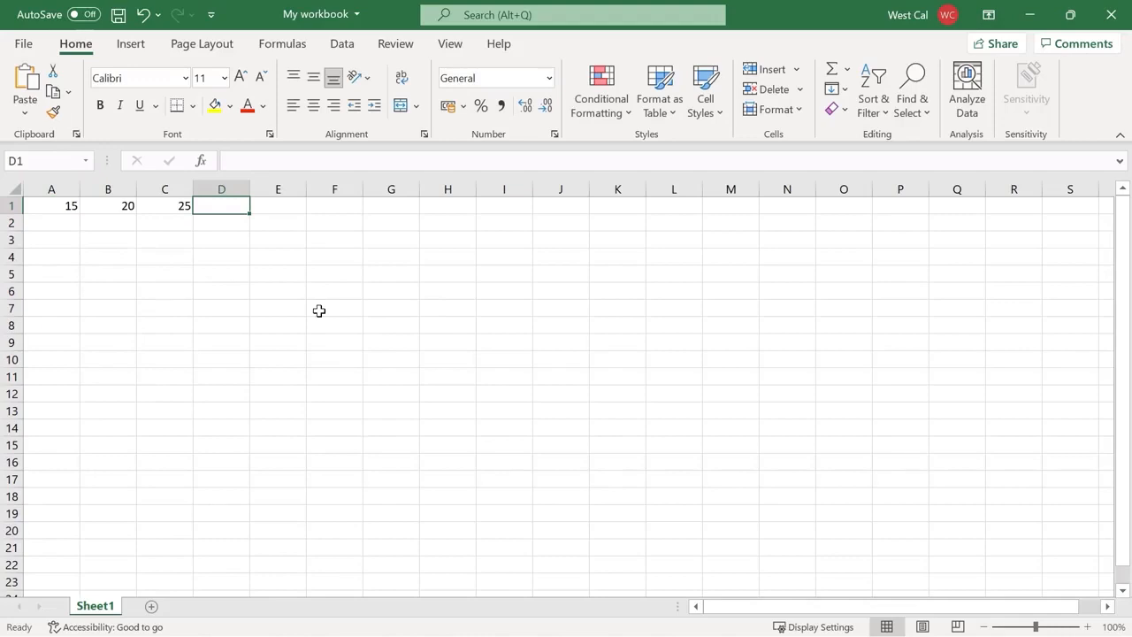
text(=IF(A1<B1, "Yes", "No"))
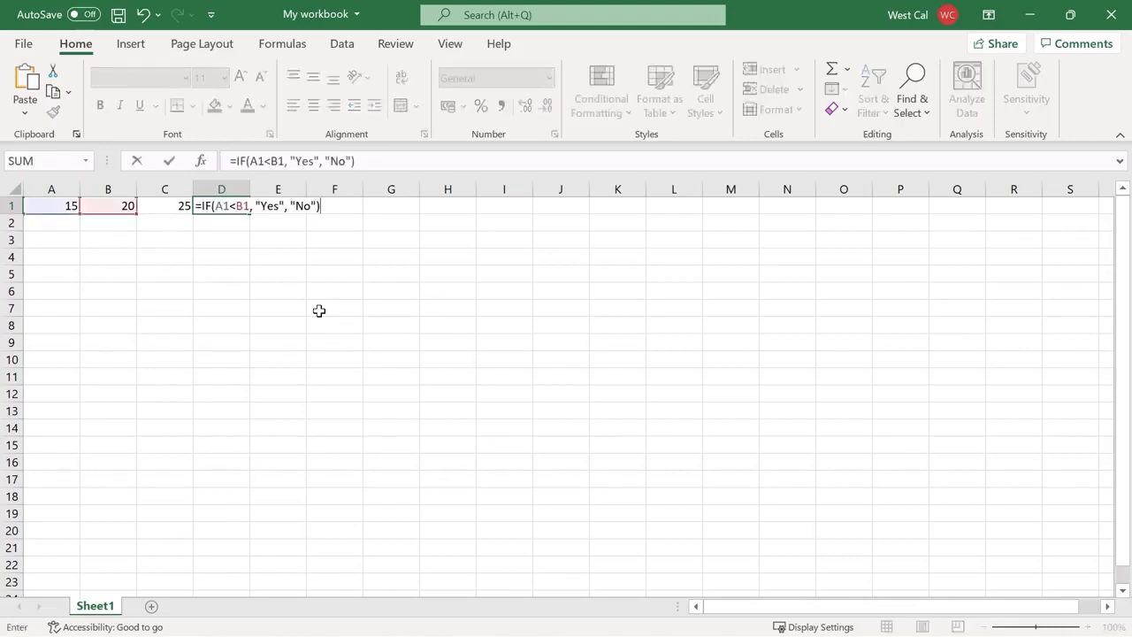
key(Return)
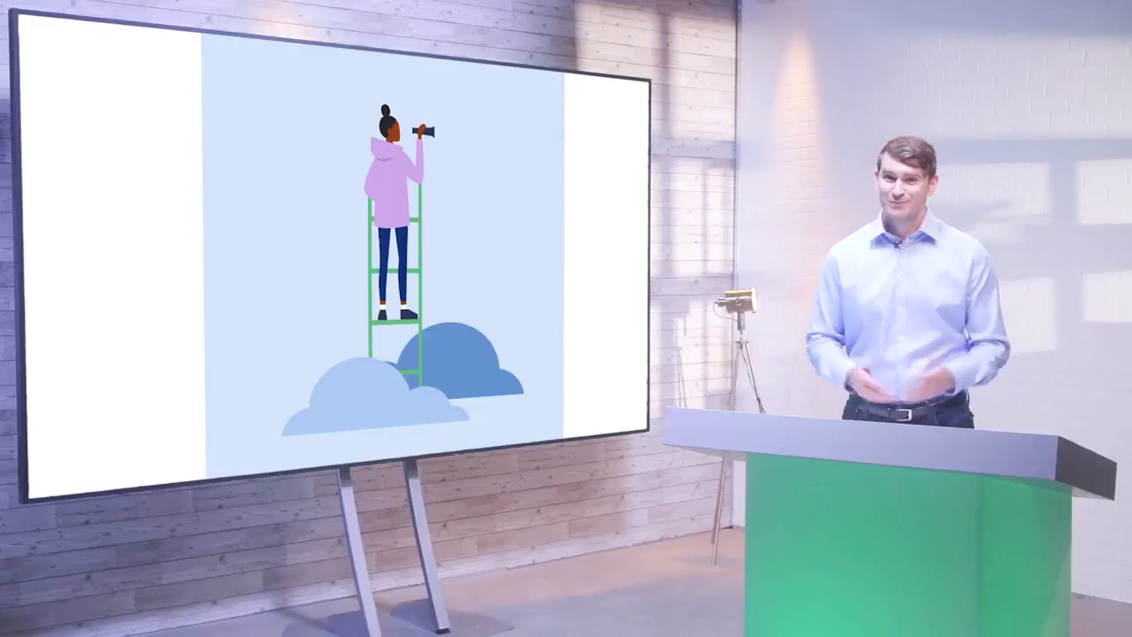
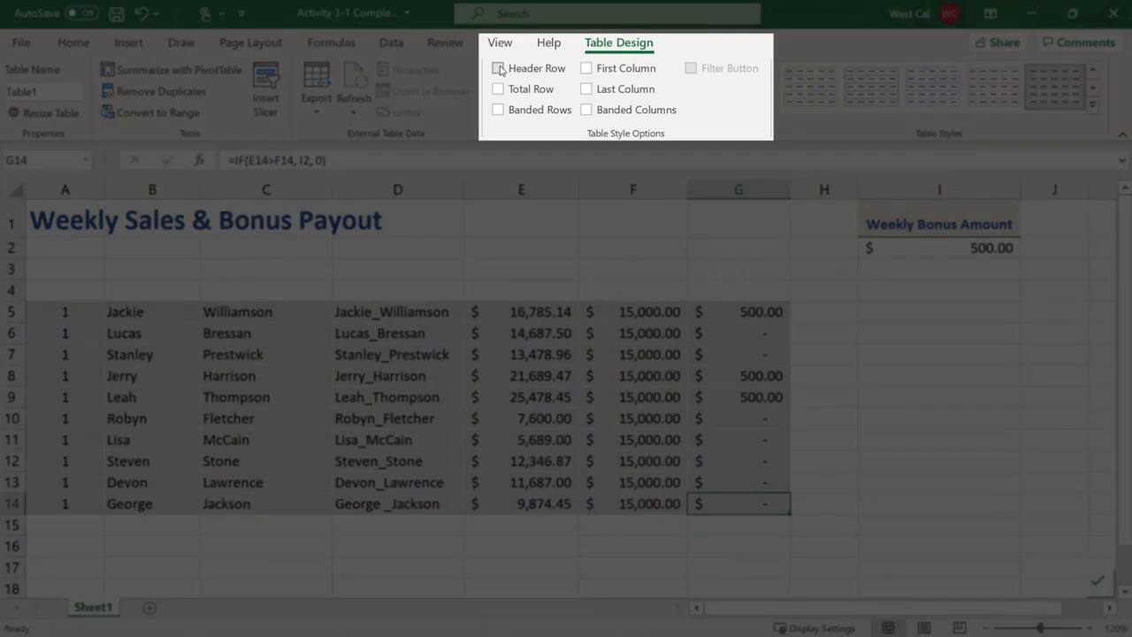
Turn on the table's header row, glance at the Weekly Sales filter, and add banded rows
click(499, 68)
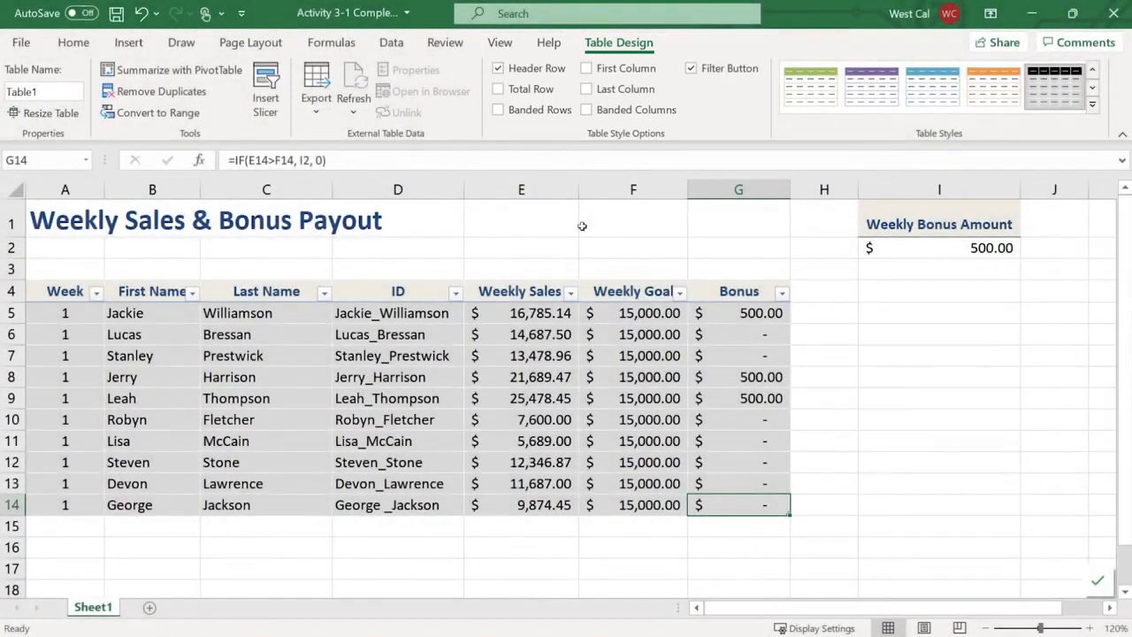
click(571, 295)
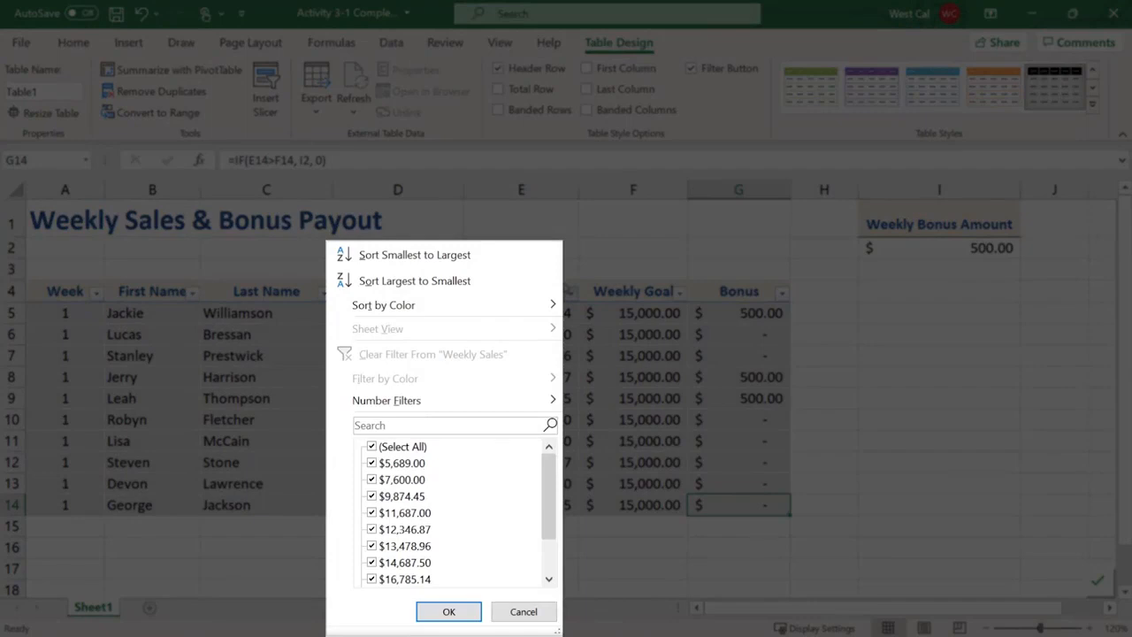
key(Escape)
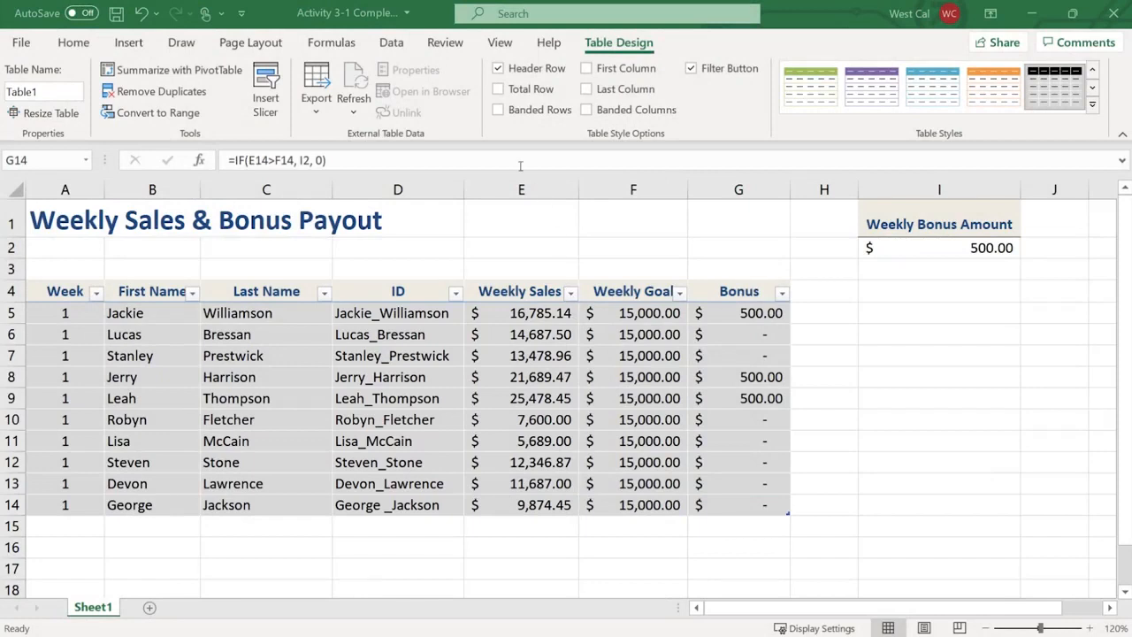
click(498, 110)
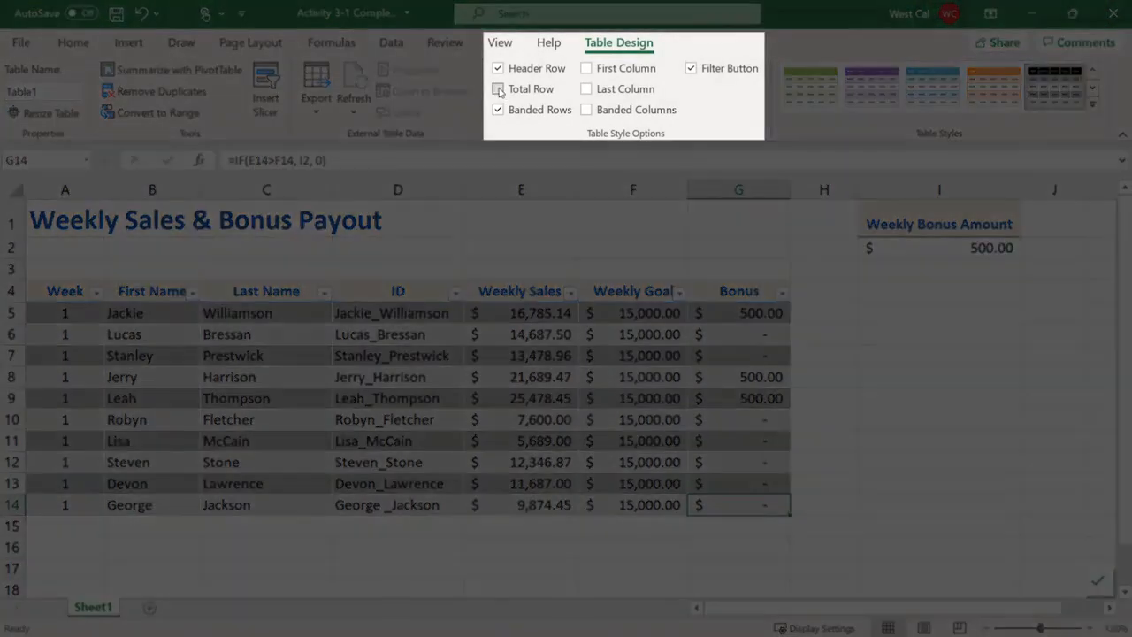
Add a Total row summing Bonus to 1,500.00, view its function list, and emphasize the first column
click(498, 90)
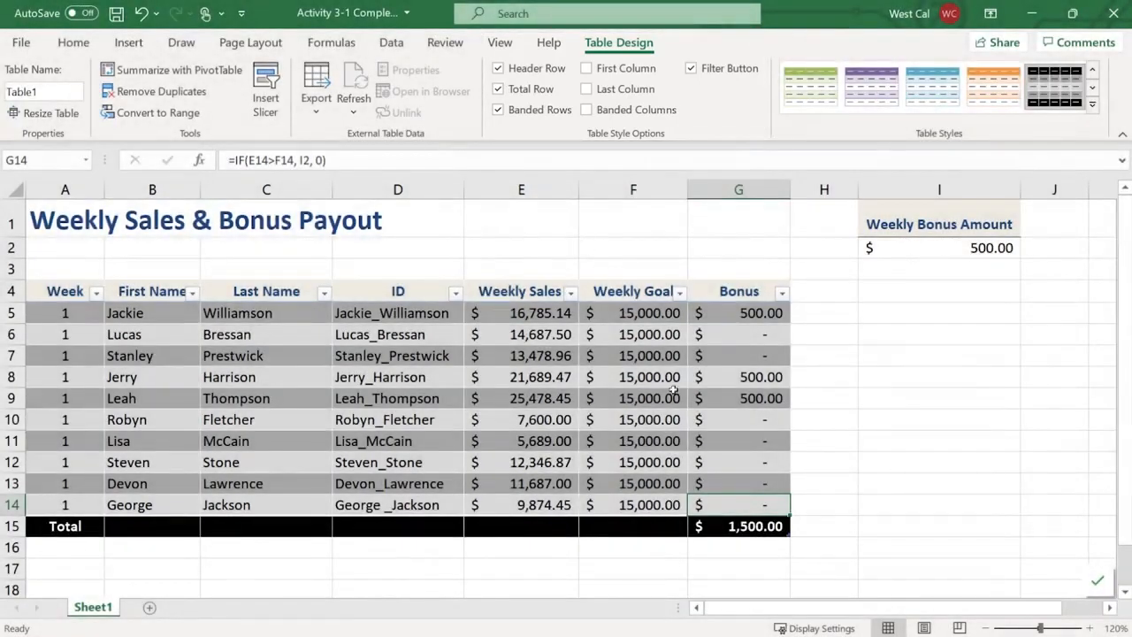
click(730, 526)
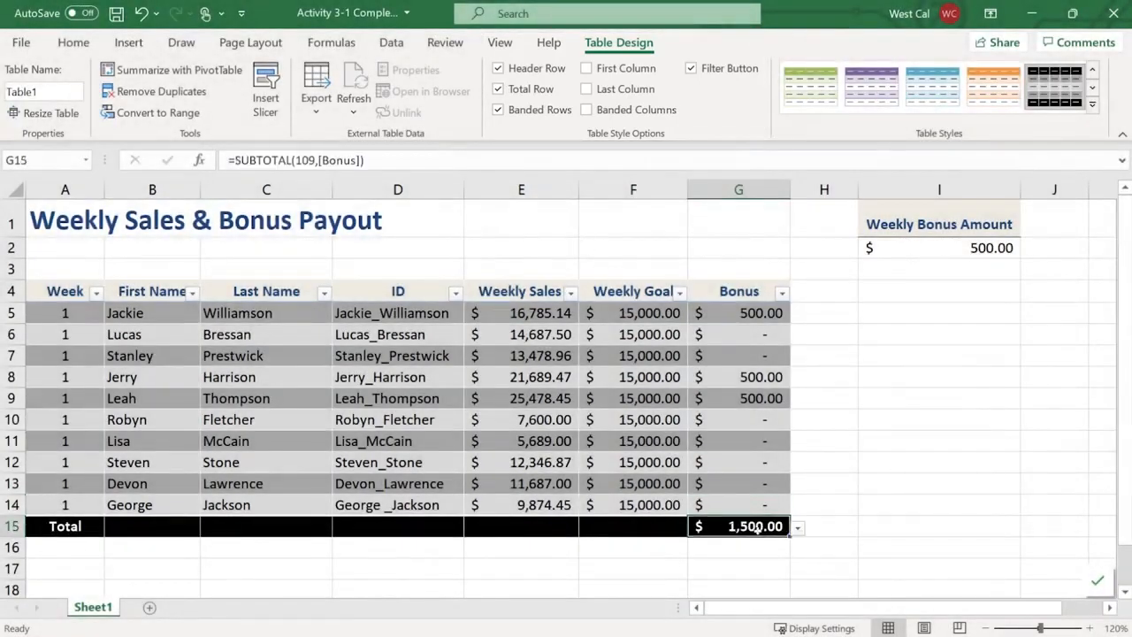
click(798, 529)
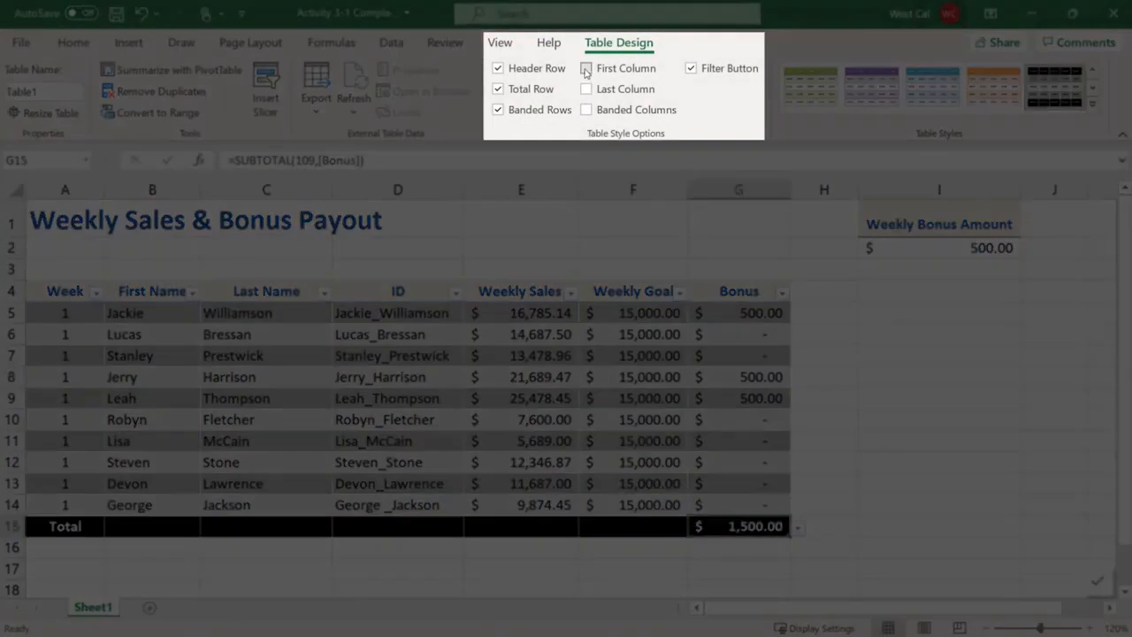
click(586, 69)
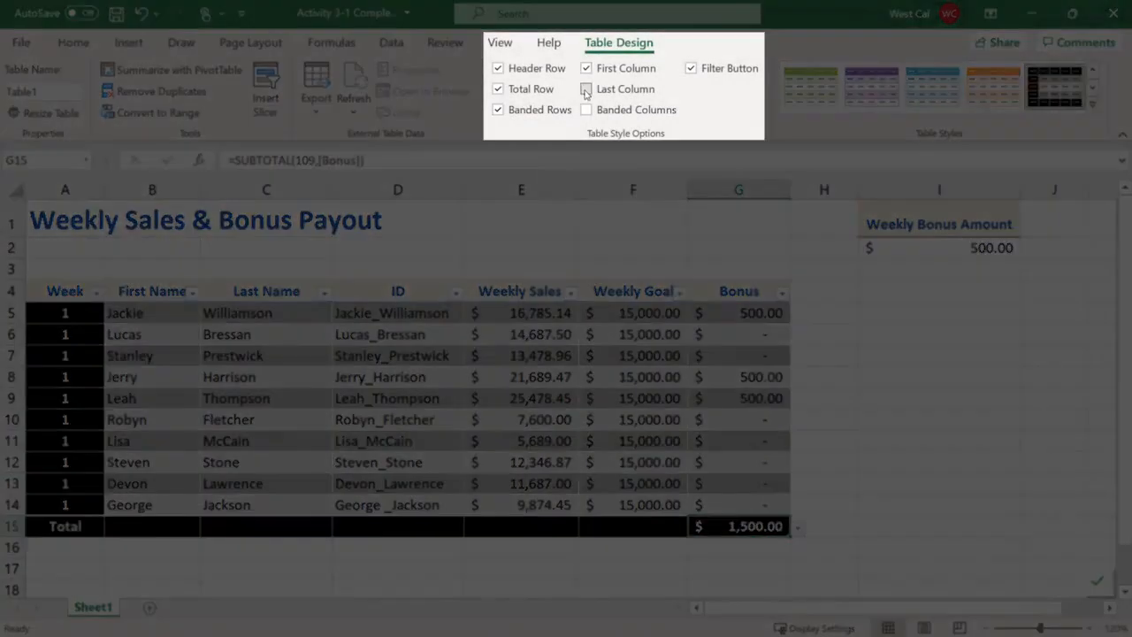
Add last-column emphasis, then insert a table from A5:G14 with 'My table has headers' unchecked
click(586, 89)
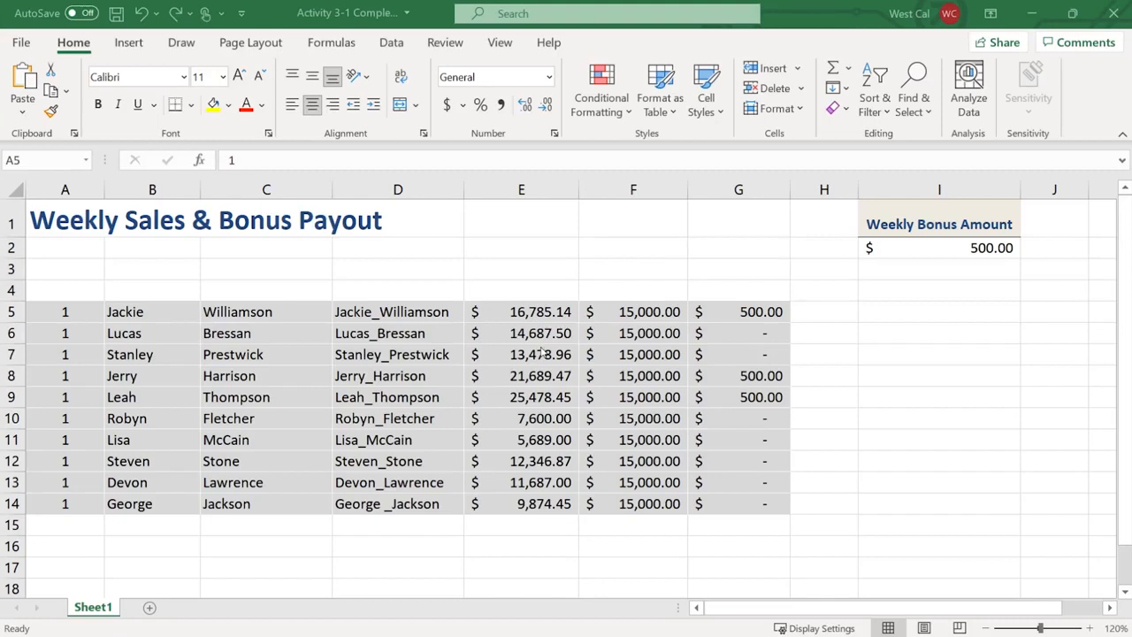
click(44, 308)
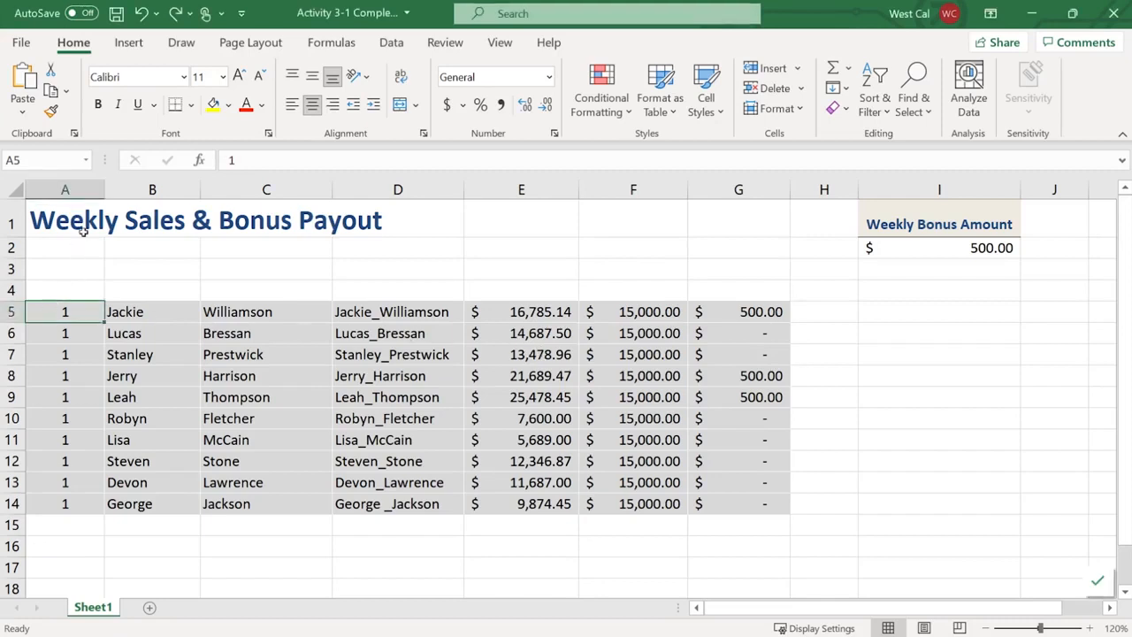
click(130, 42)
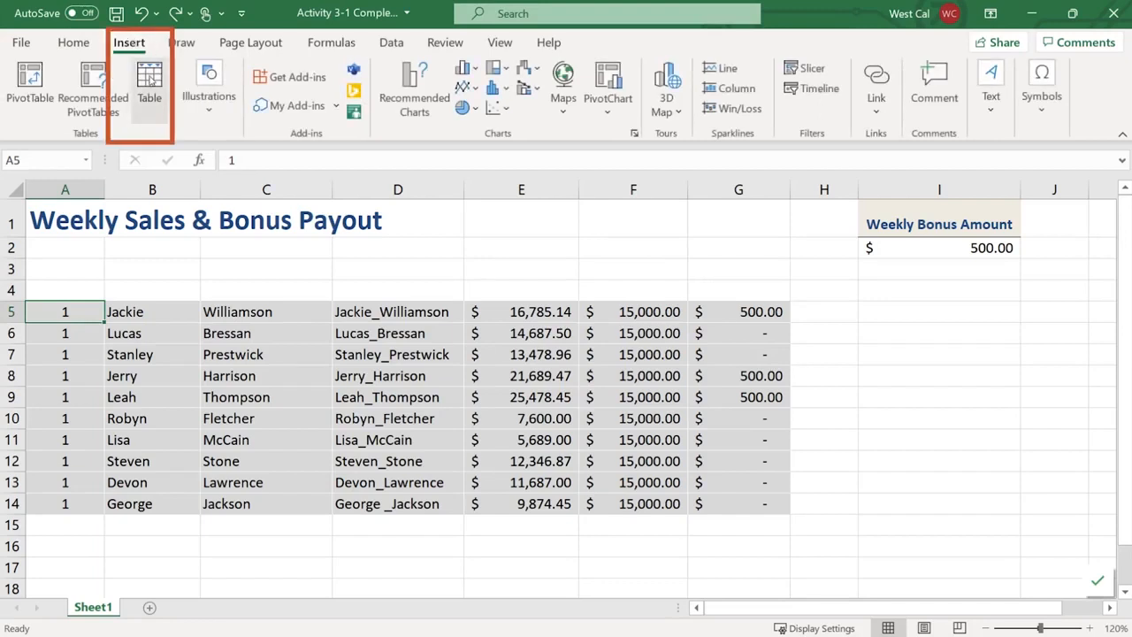
click(151, 81)
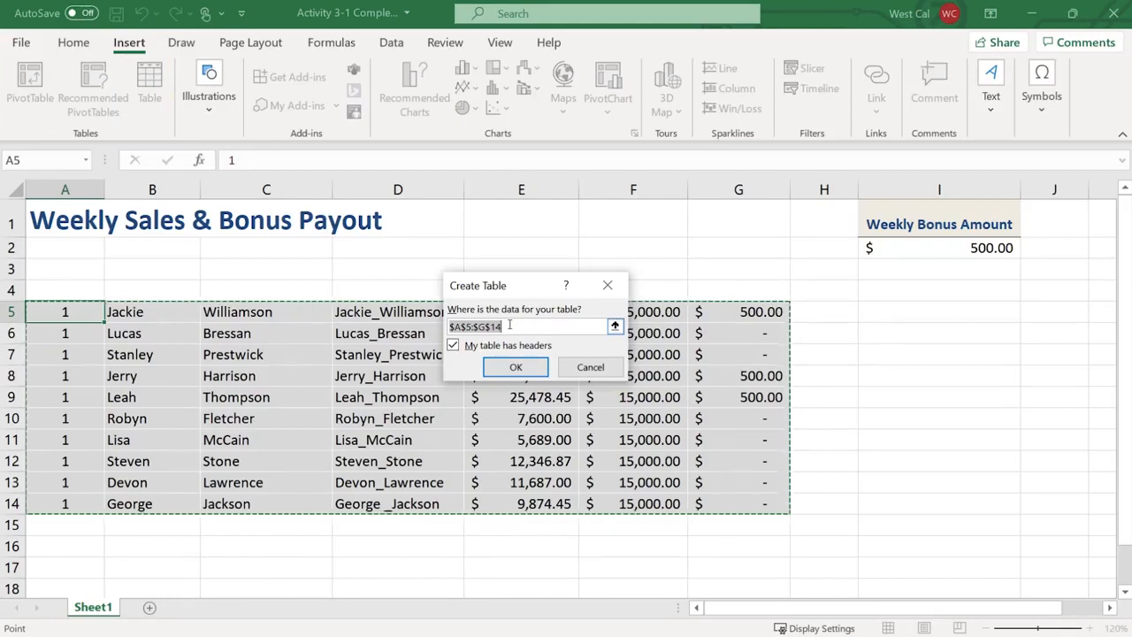
drag(73, 310, 740, 496)
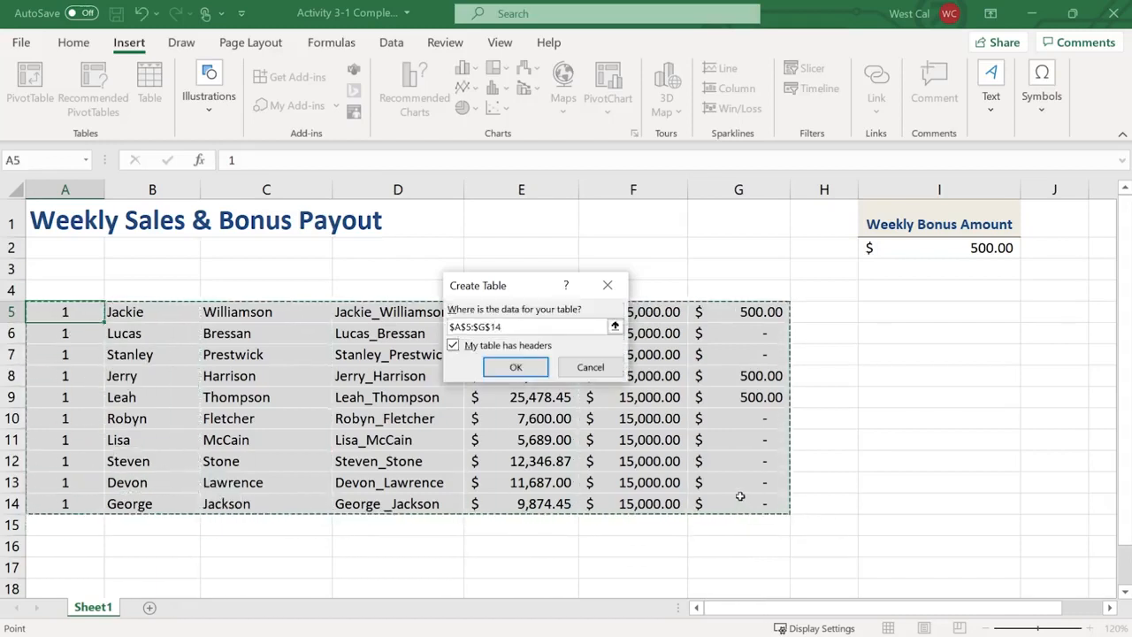
click(453, 346)
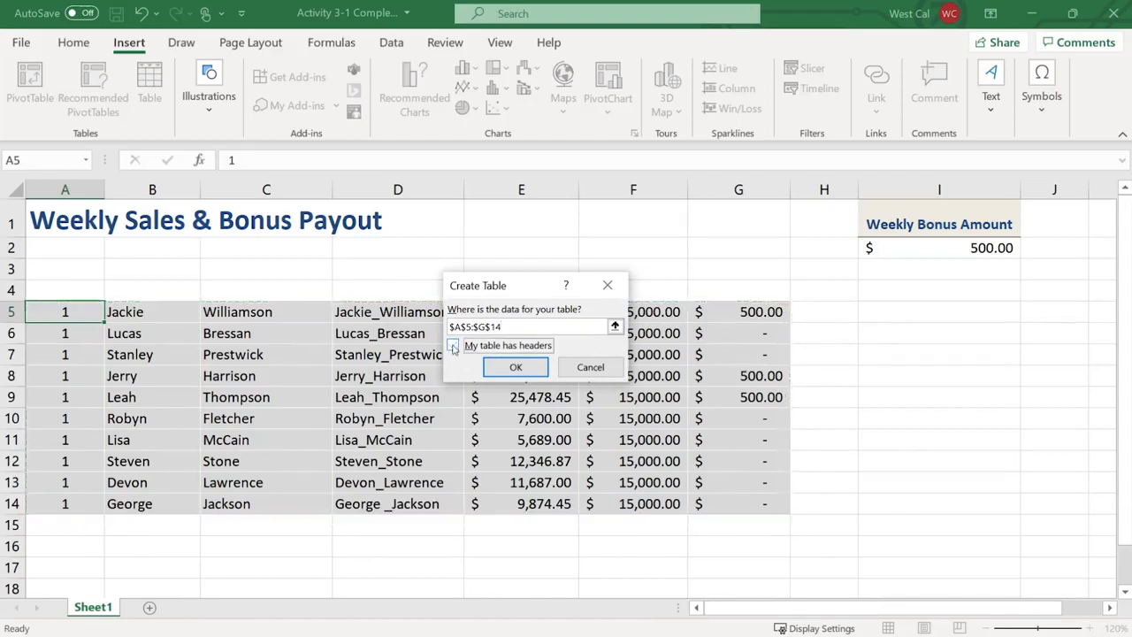
click(516, 368)
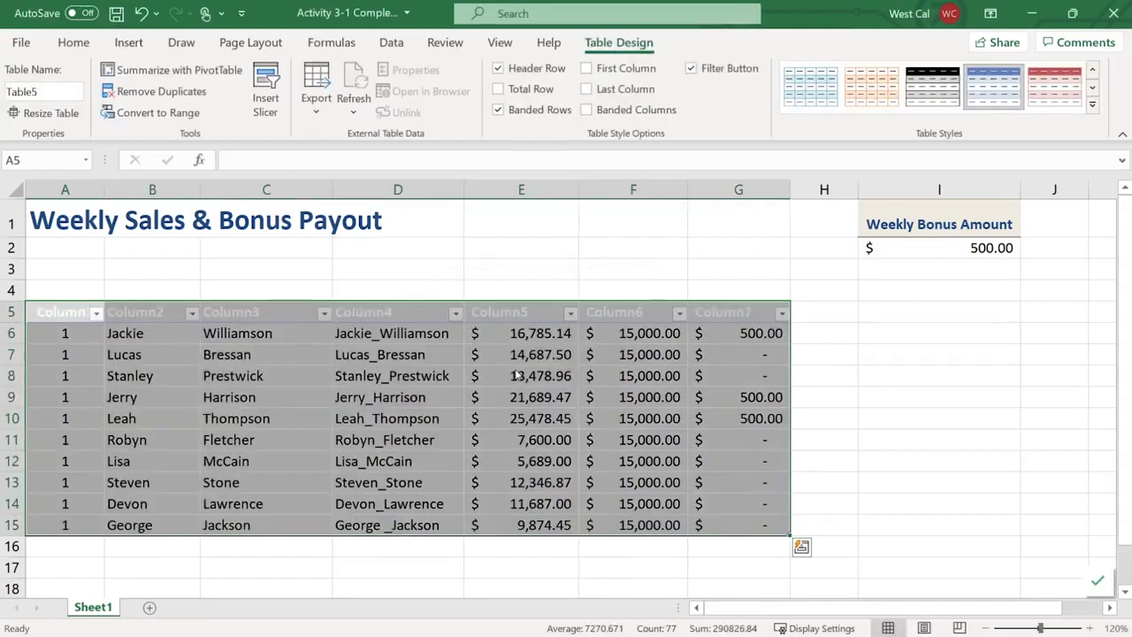
Select a cell inside the sales table so its Table Design options apply
click(707, 312)
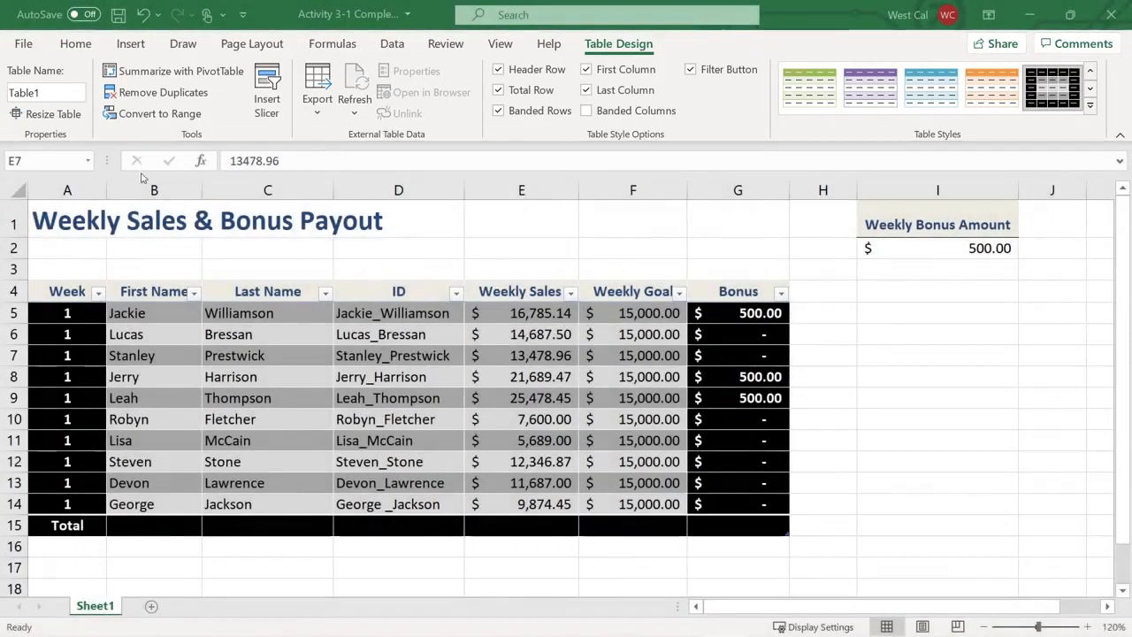
Rename the table by entering 'Sales' in the Table Name box
click(54, 94)
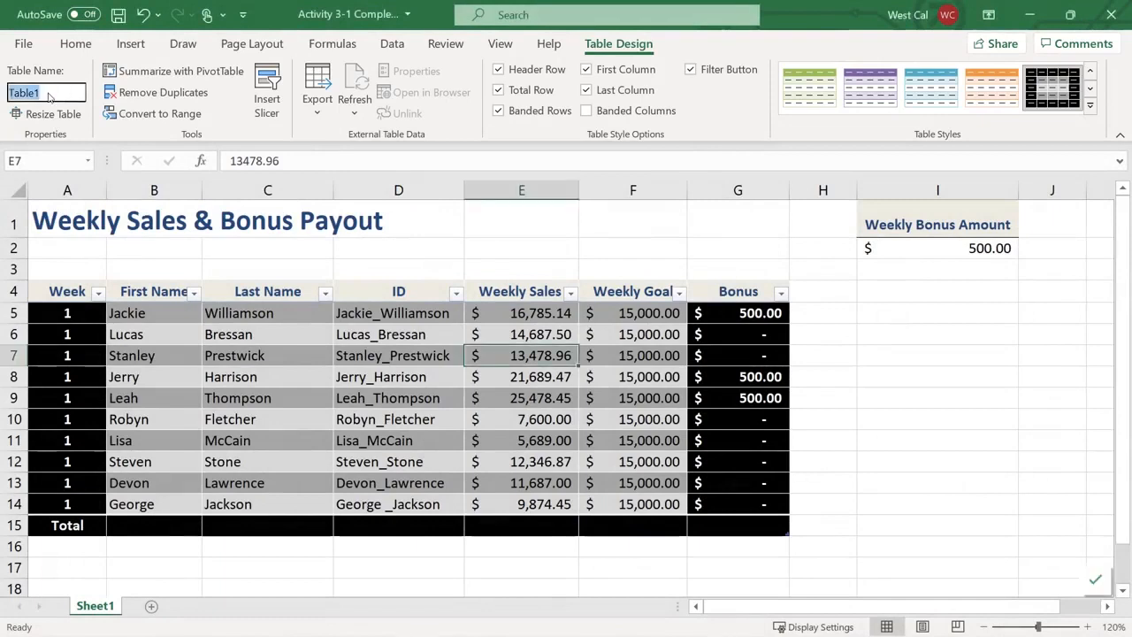
text(Sales)
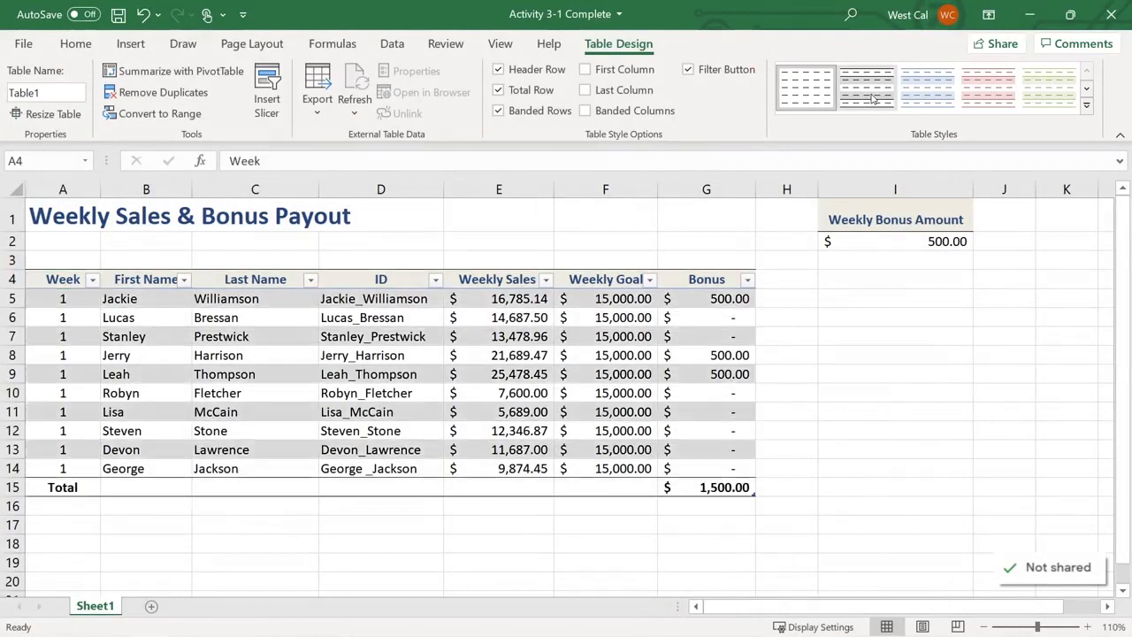
Try a blue Light table style, then clear the table style entirely
click(1086, 105)
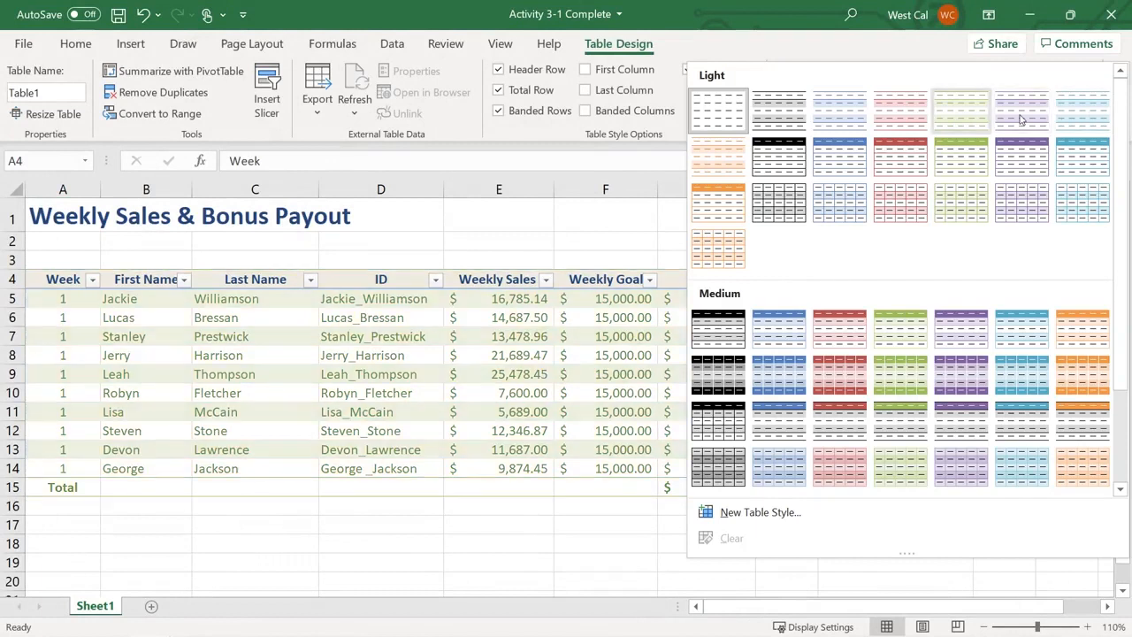
click(854, 115)
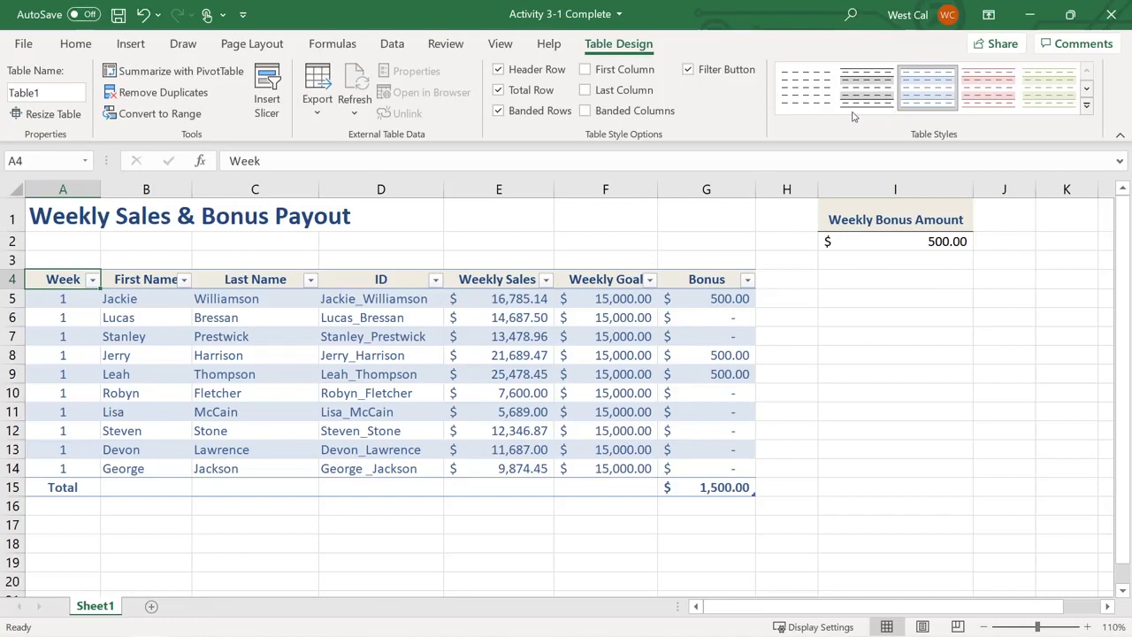
click(1088, 108)
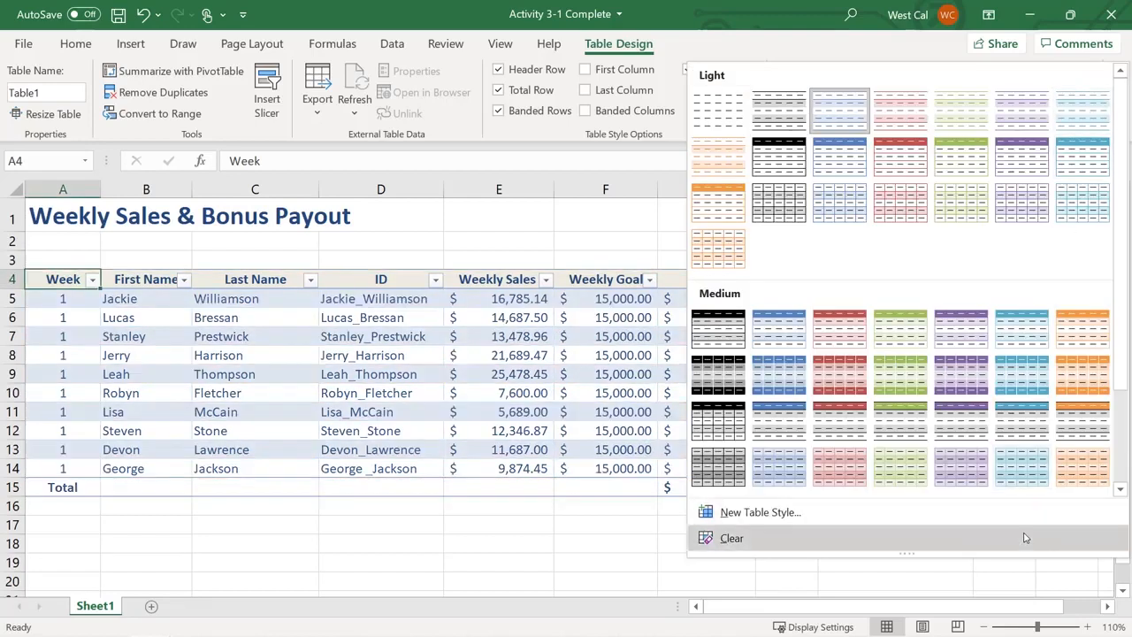
click(1025, 538)
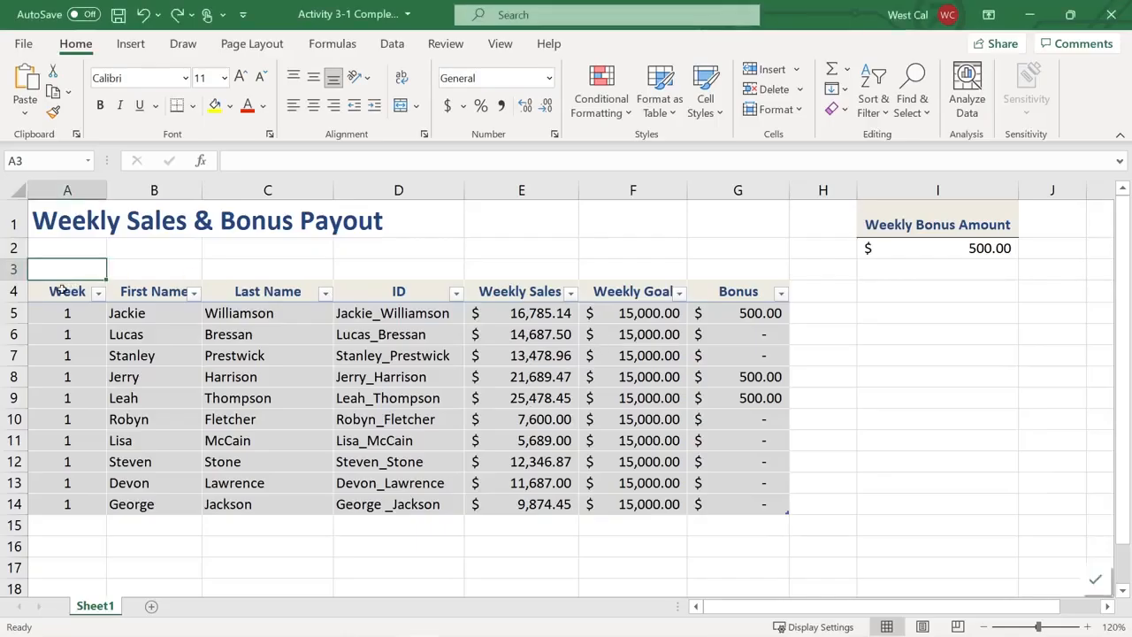
From the Week header, turn on banded rows and a Total row in Table Design
click(59, 290)
click(601, 44)
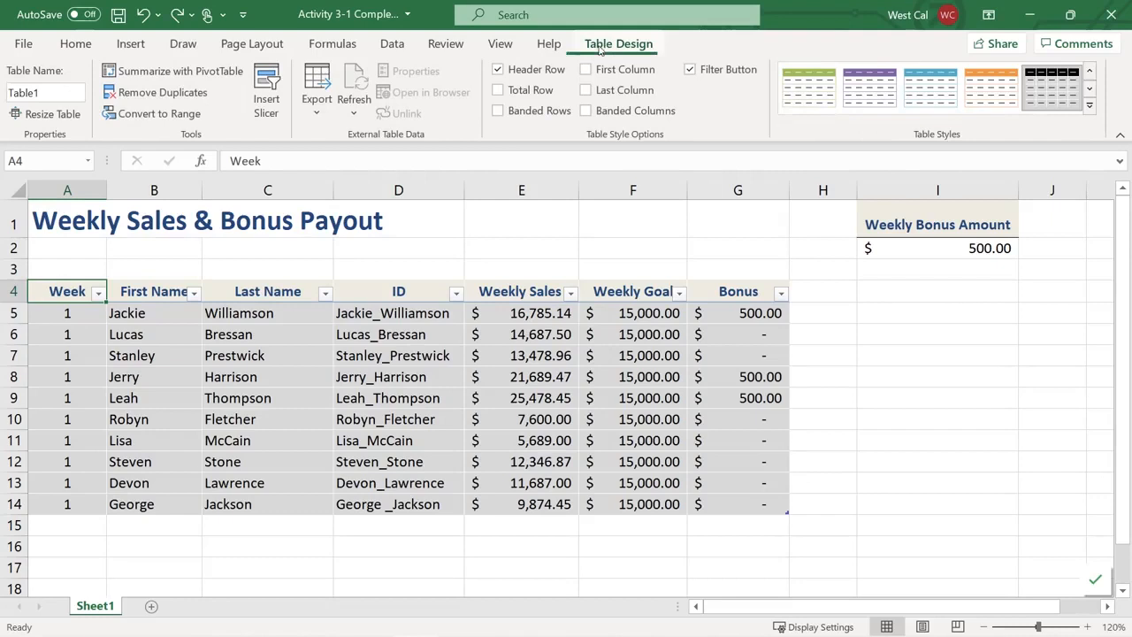
click(499, 111)
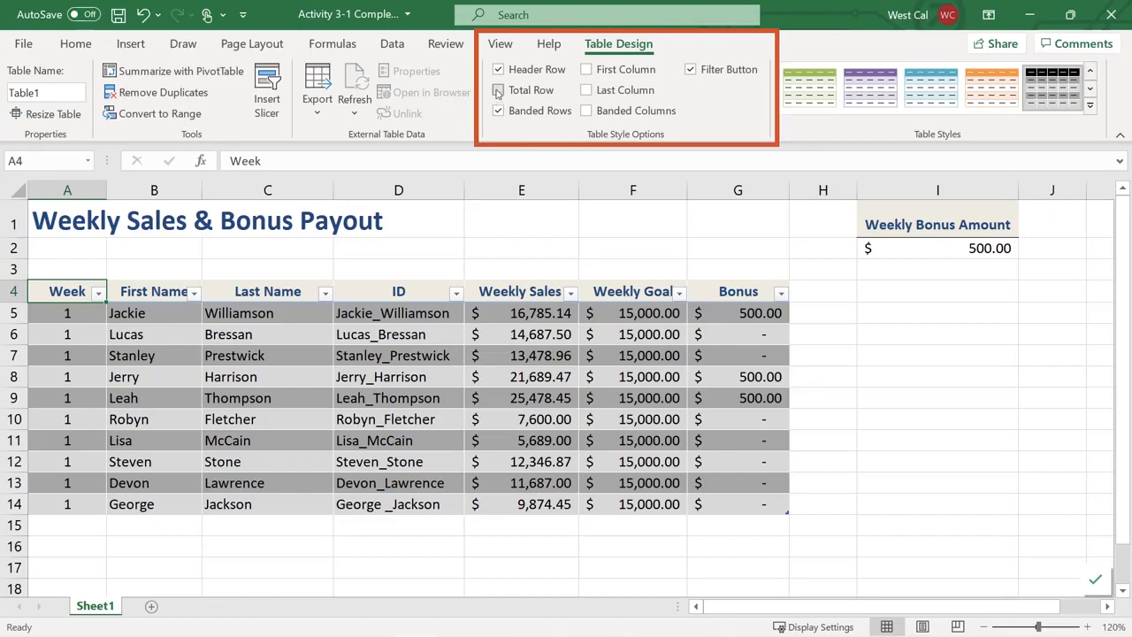
click(498, 91)
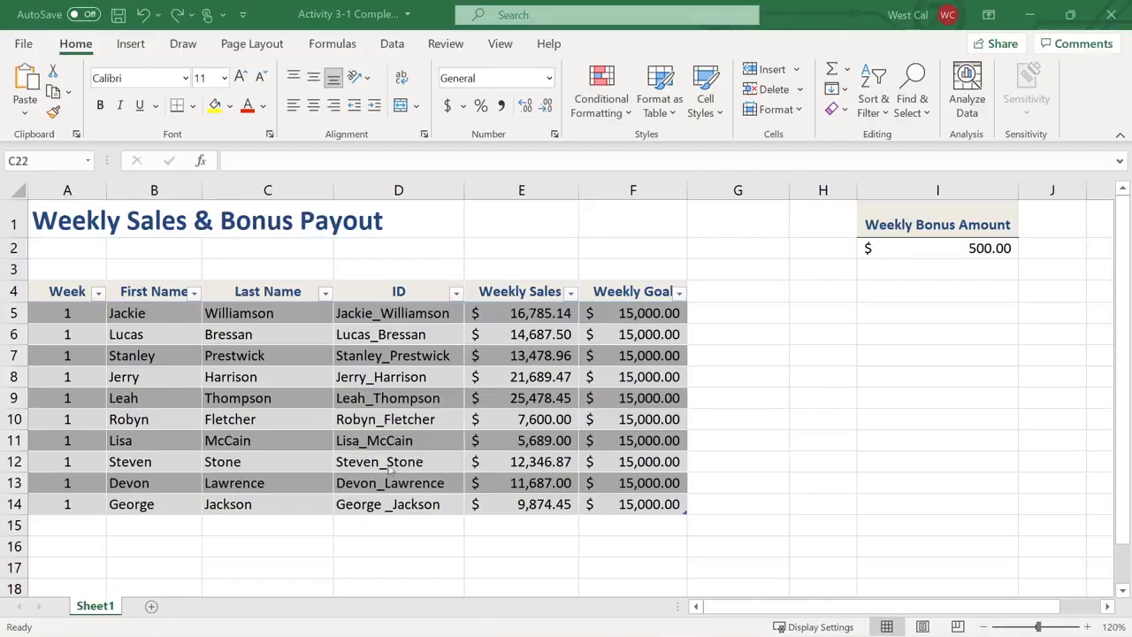
Enter 'Craig' in B15 as a new row of the table
click(139, 525)
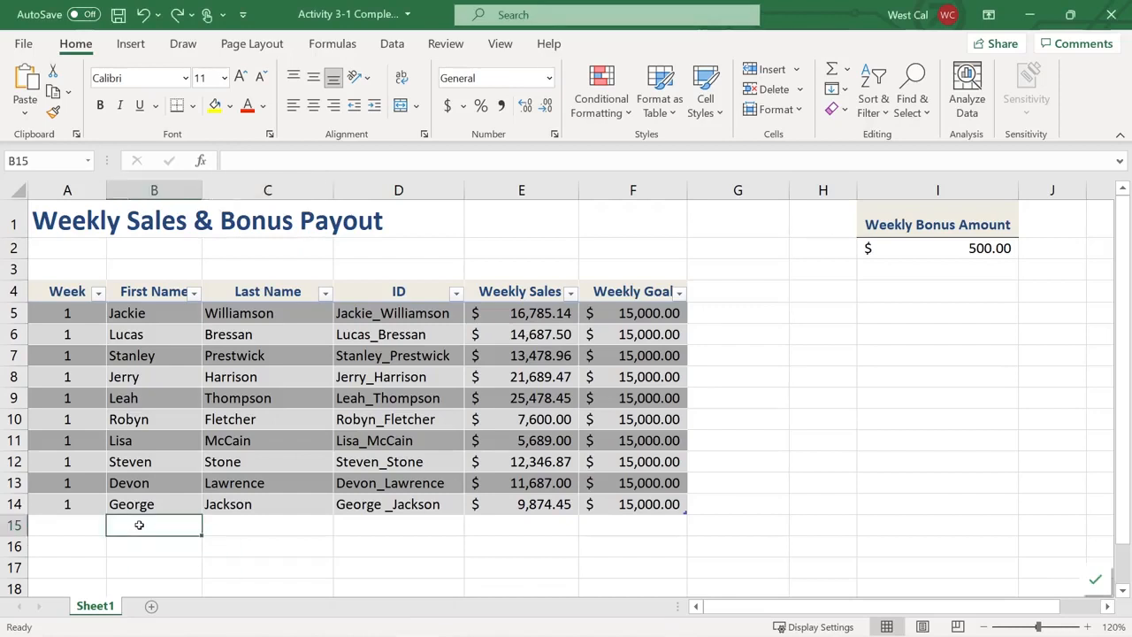
text(Craig)
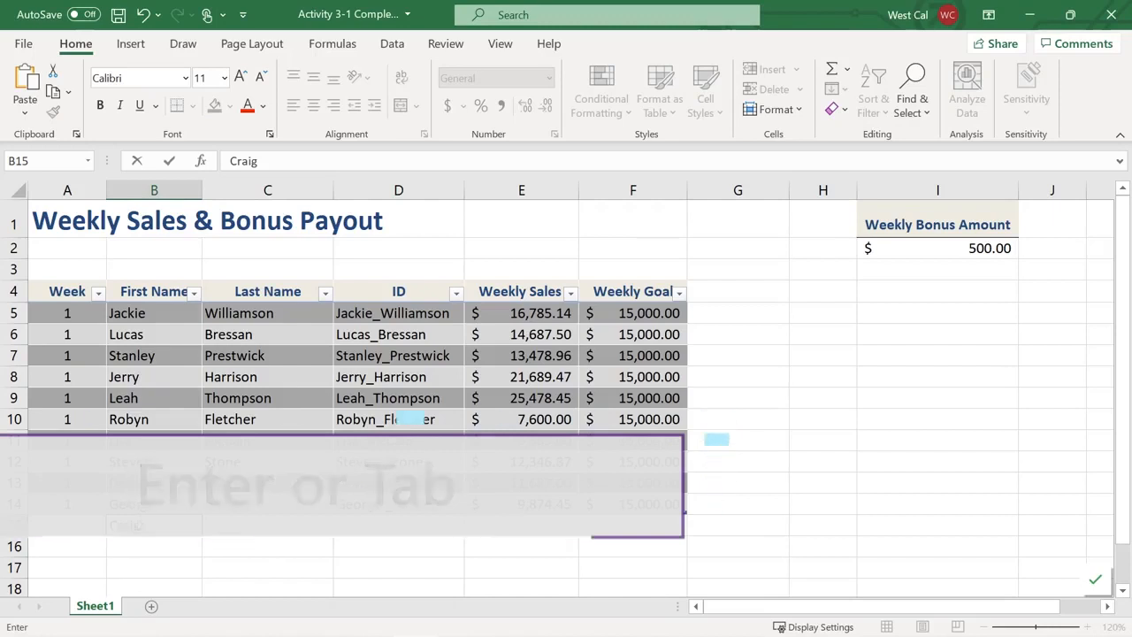
key(Tab)
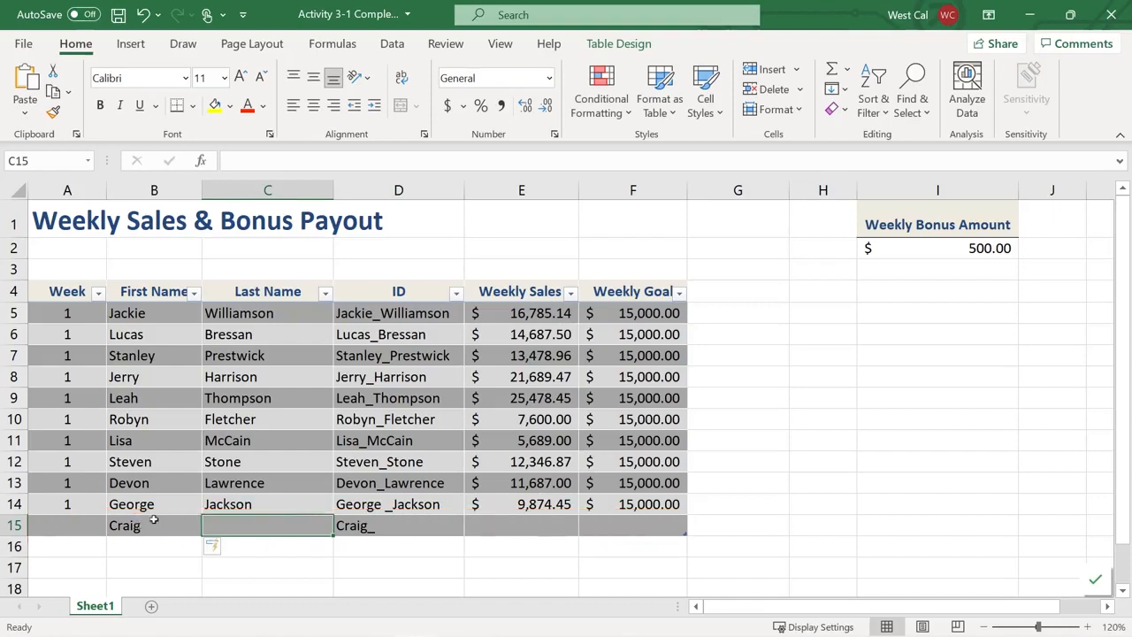
Enter a 'Bonus' header in G4 so the table expands to column G
click(726, 292)
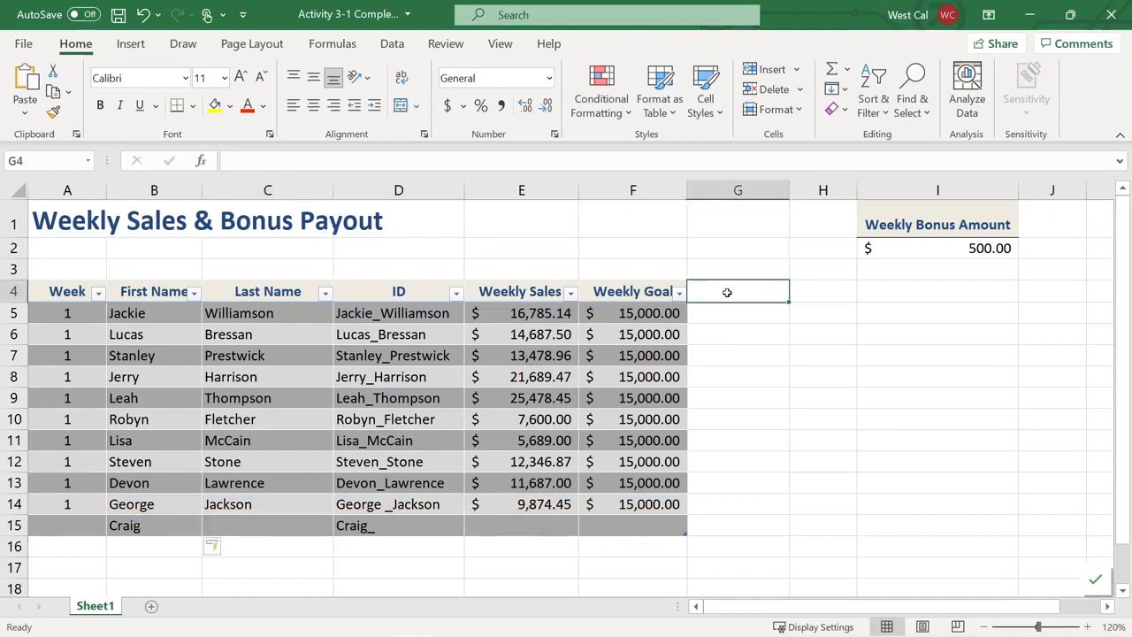
text(Bonus)
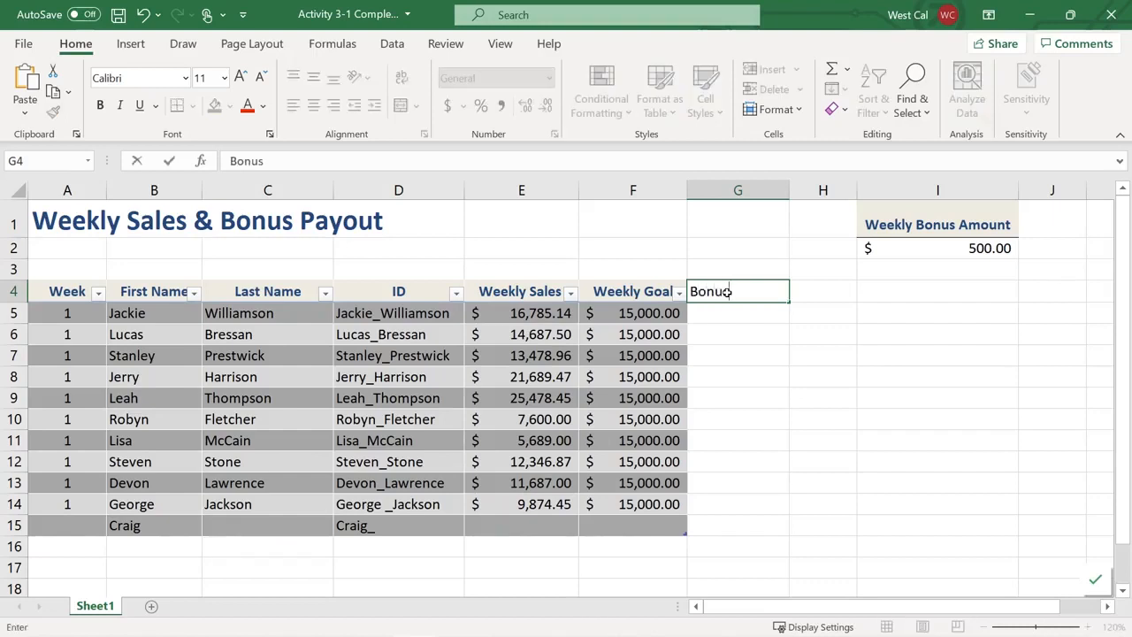
key(Return)
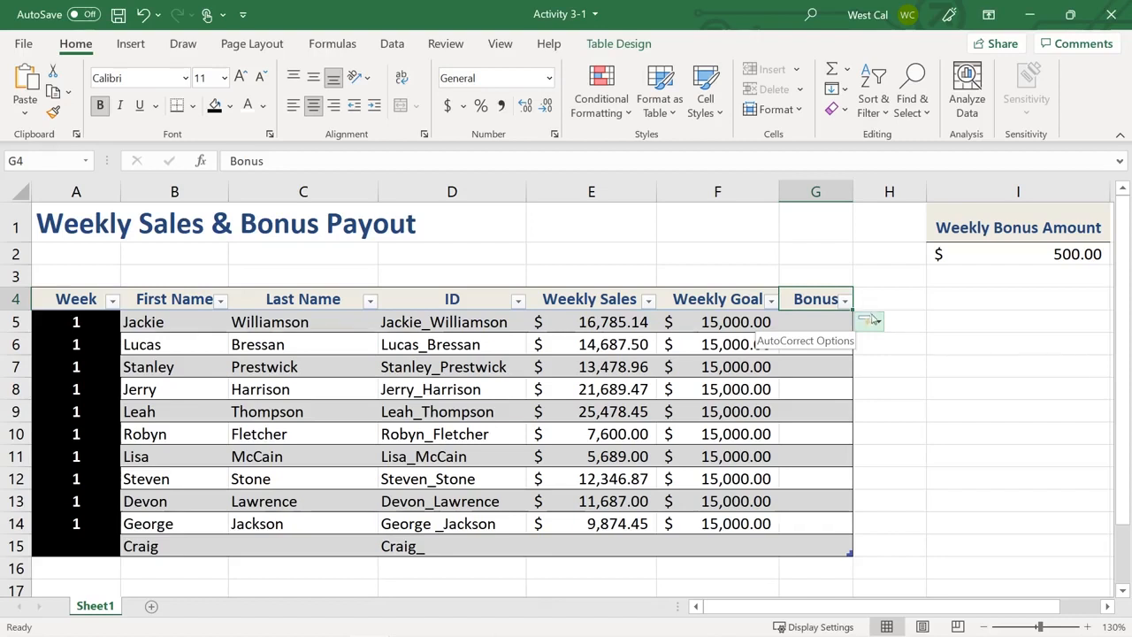
Undo the table's AutoExpansion into the Bonus column, then redo it
click(879, 322)
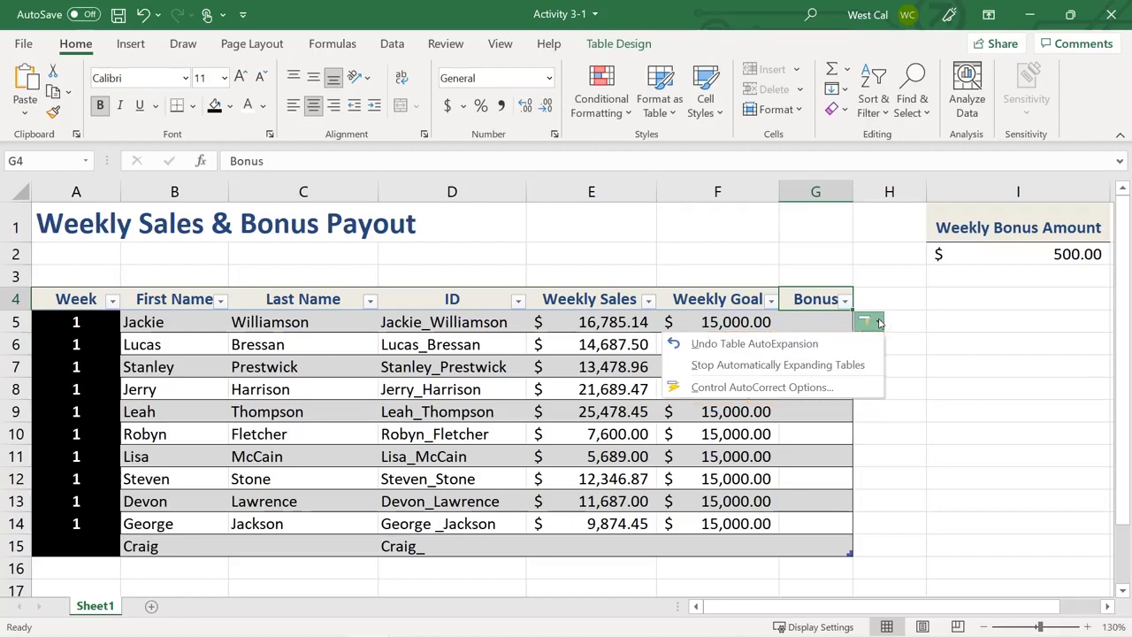
click(864, 345)
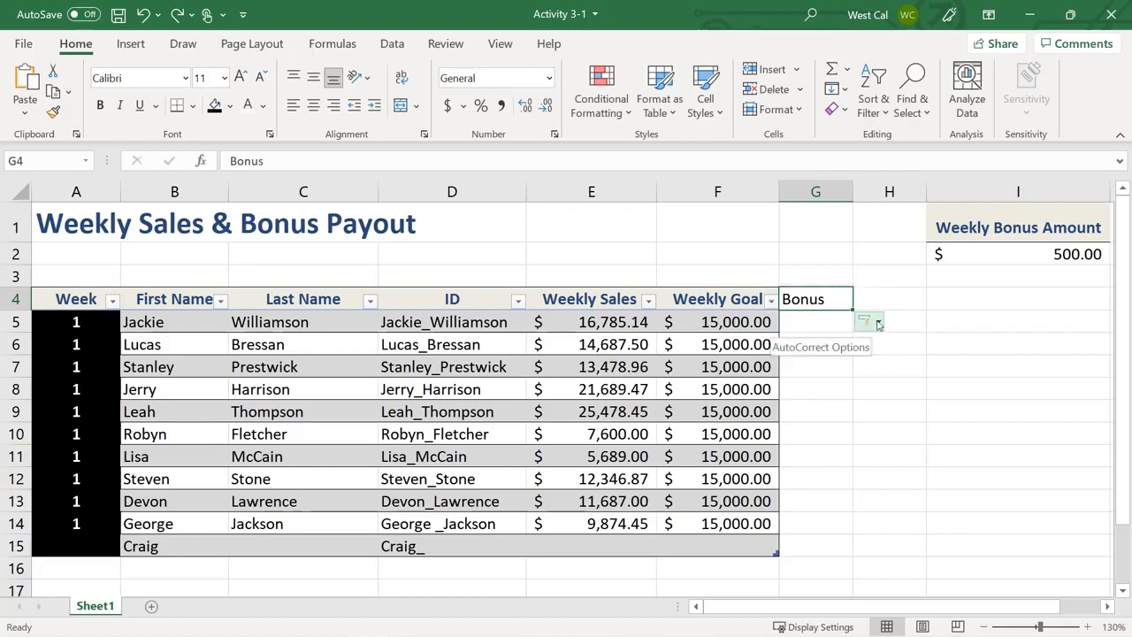
click(866, 323)
click(854, 344)
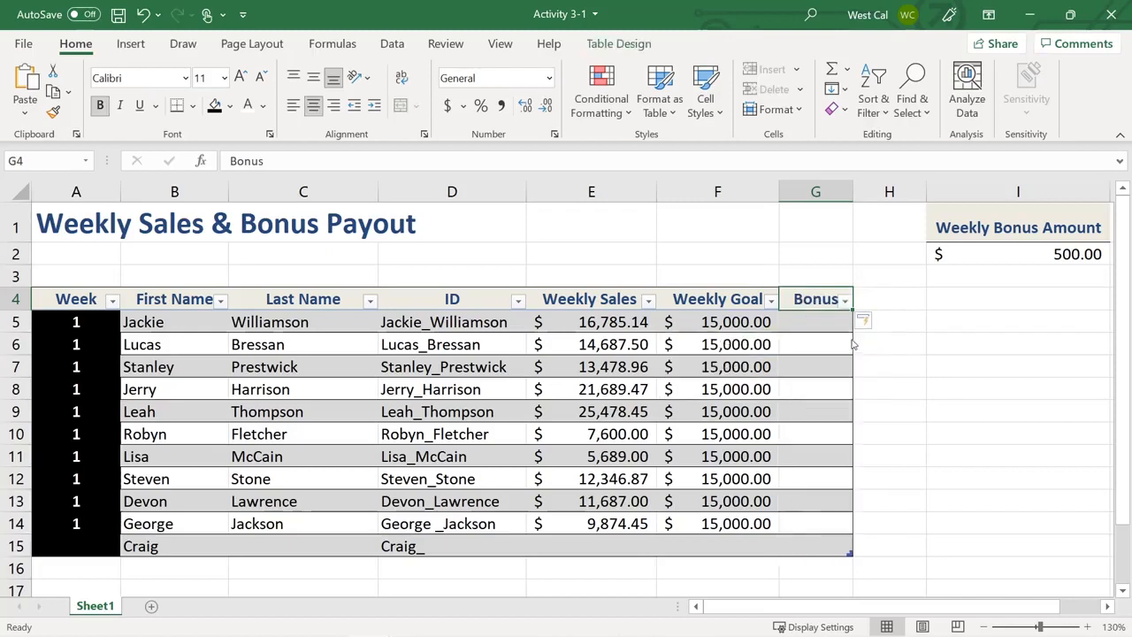
click(865, 325)
click(871, 321)
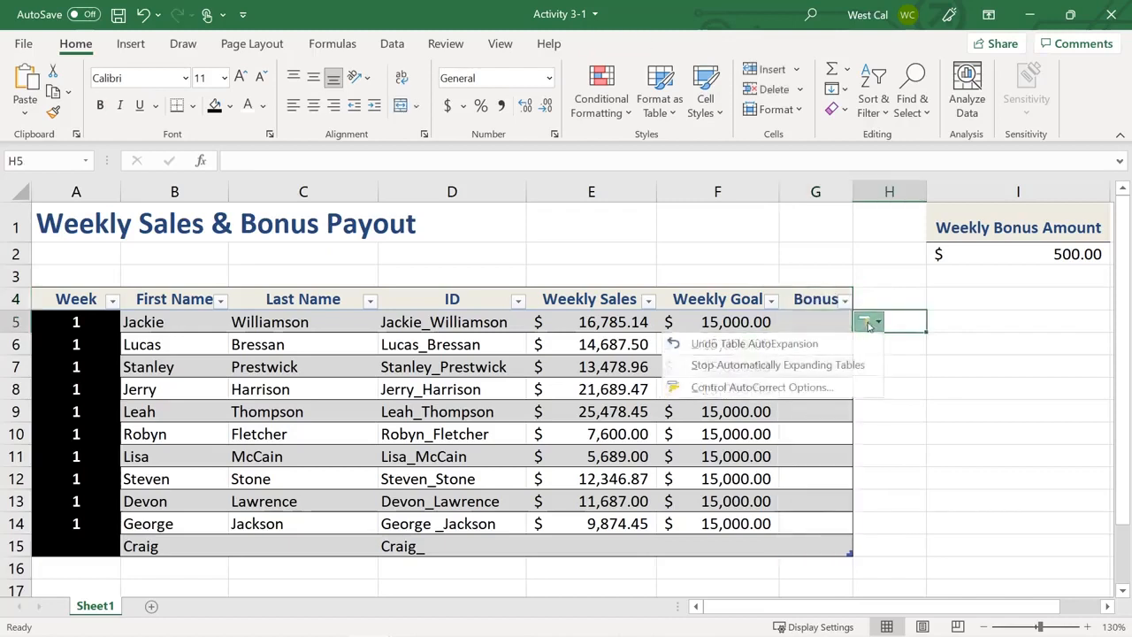
click(844, 390)
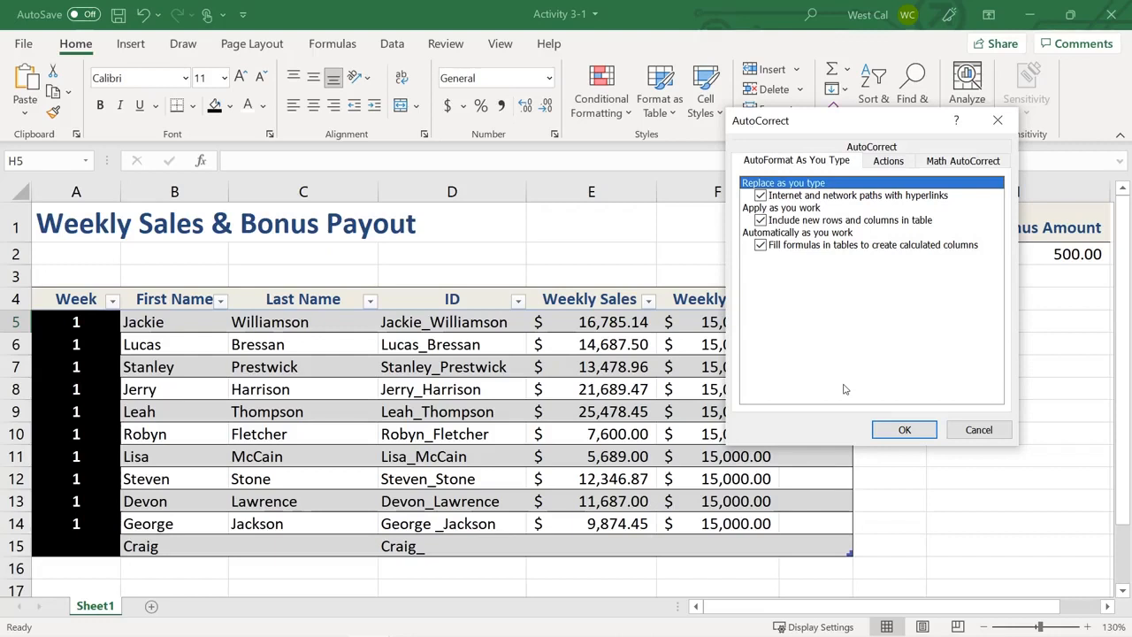
click(873, 147)
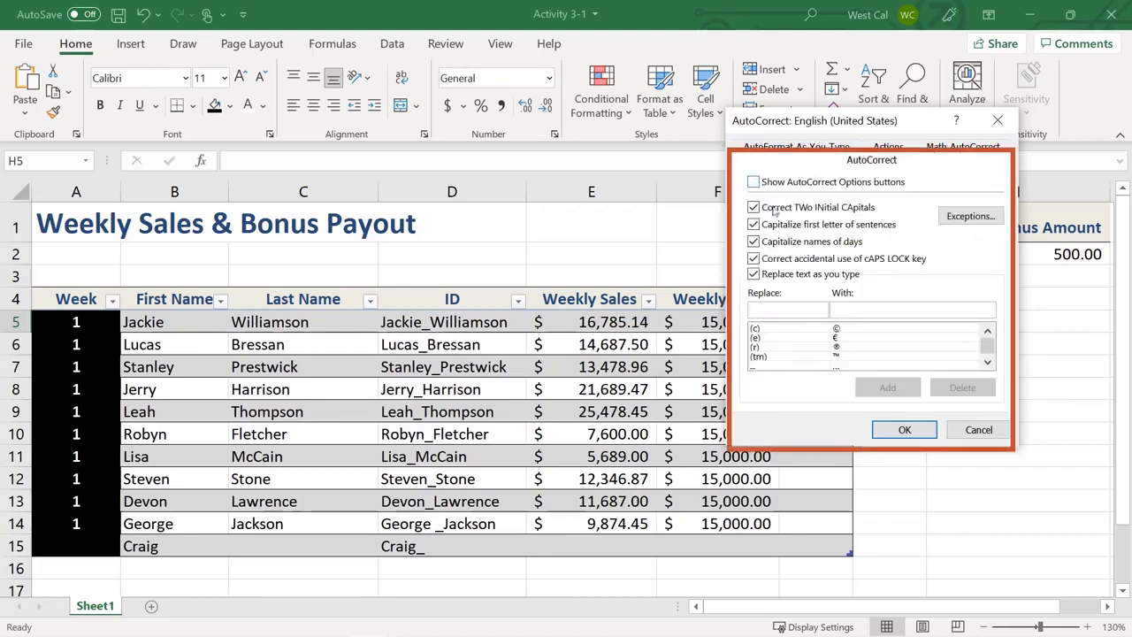
click(904, 430)
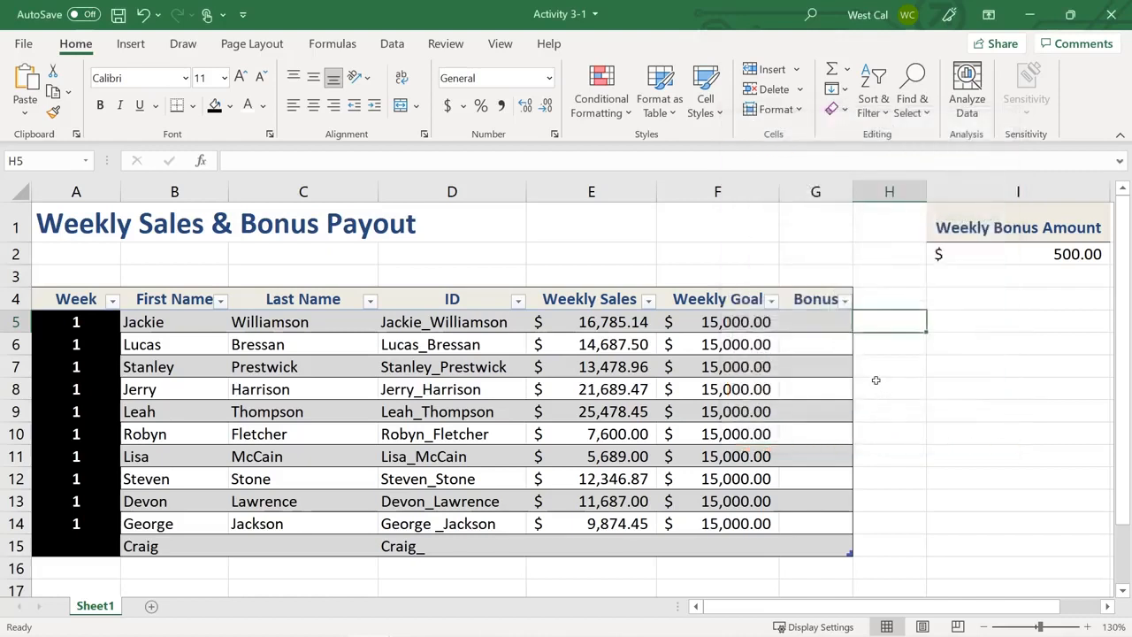
click(23, 44)
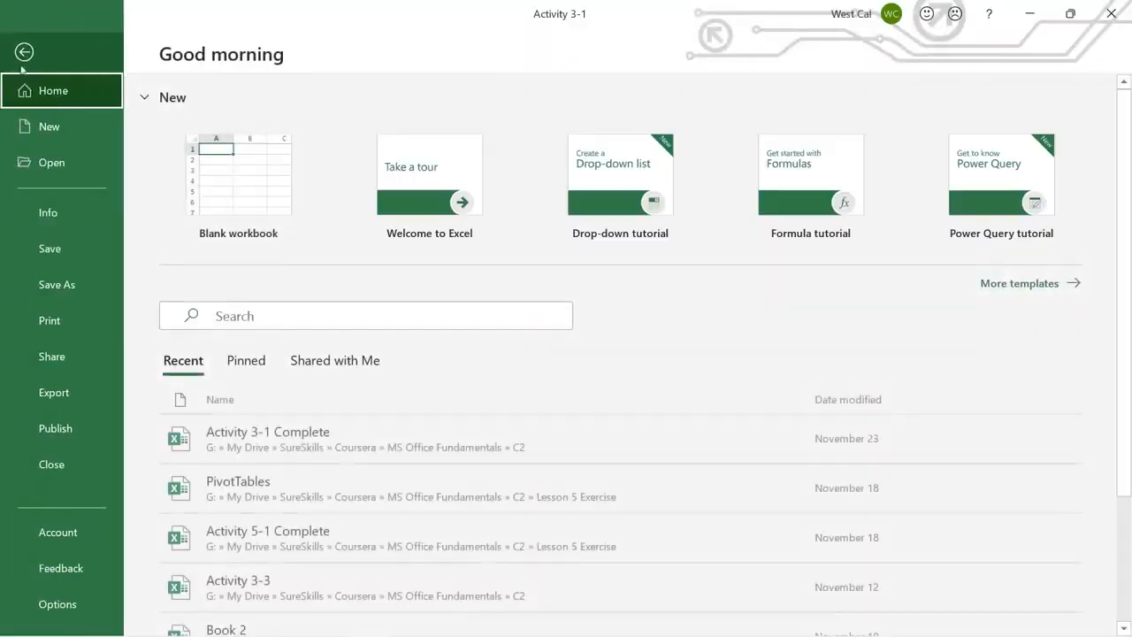
click(59, 604)
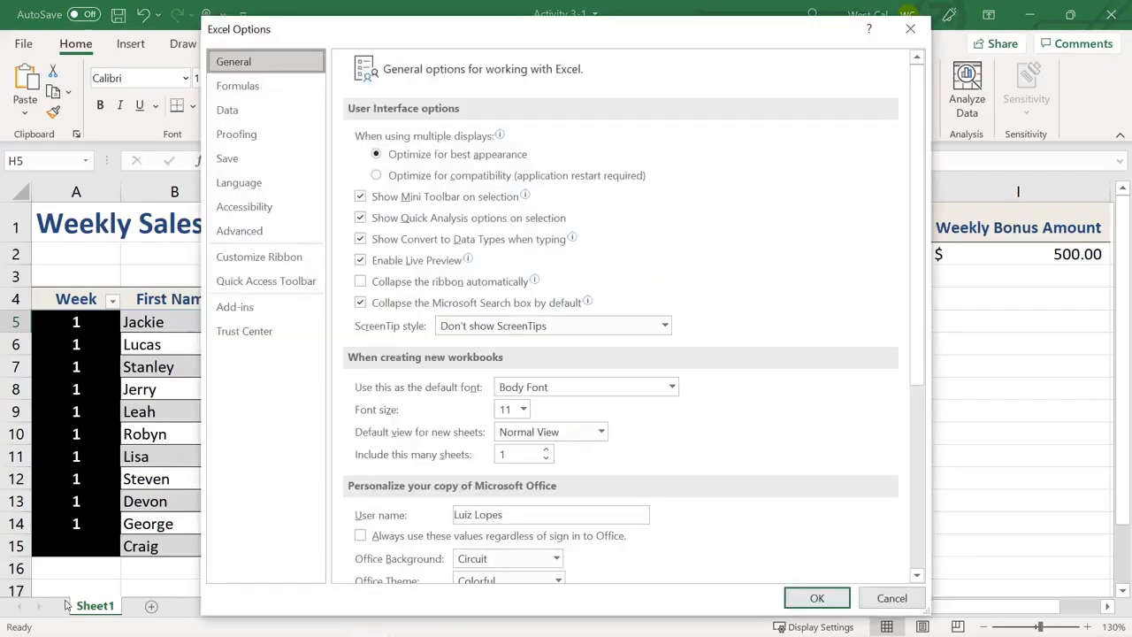
click(280, 135)
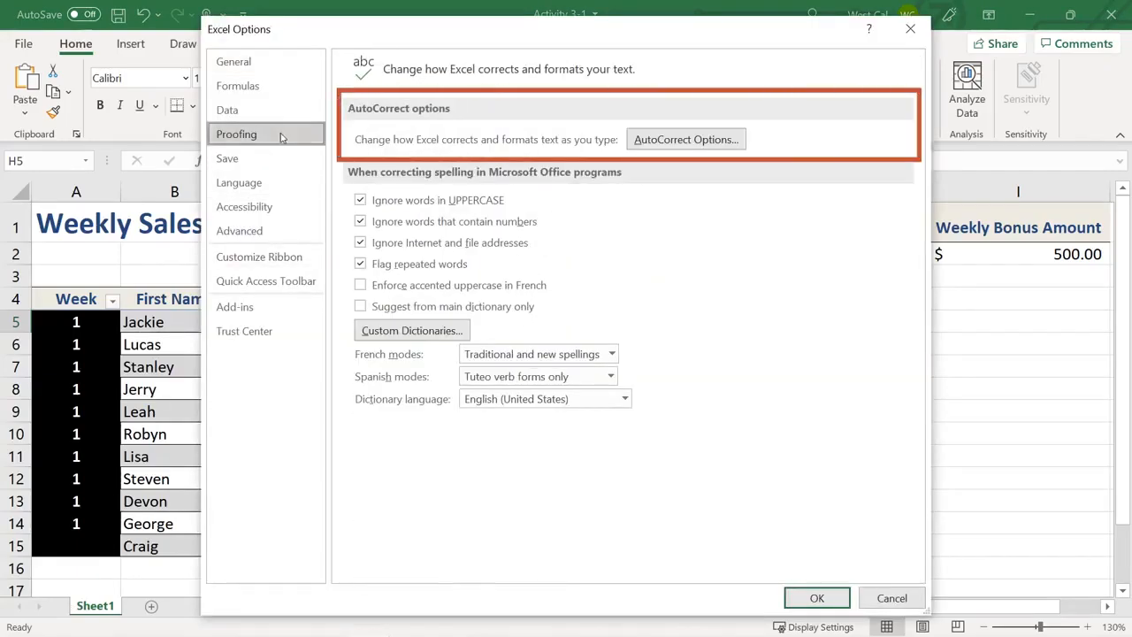
click(651, 140)
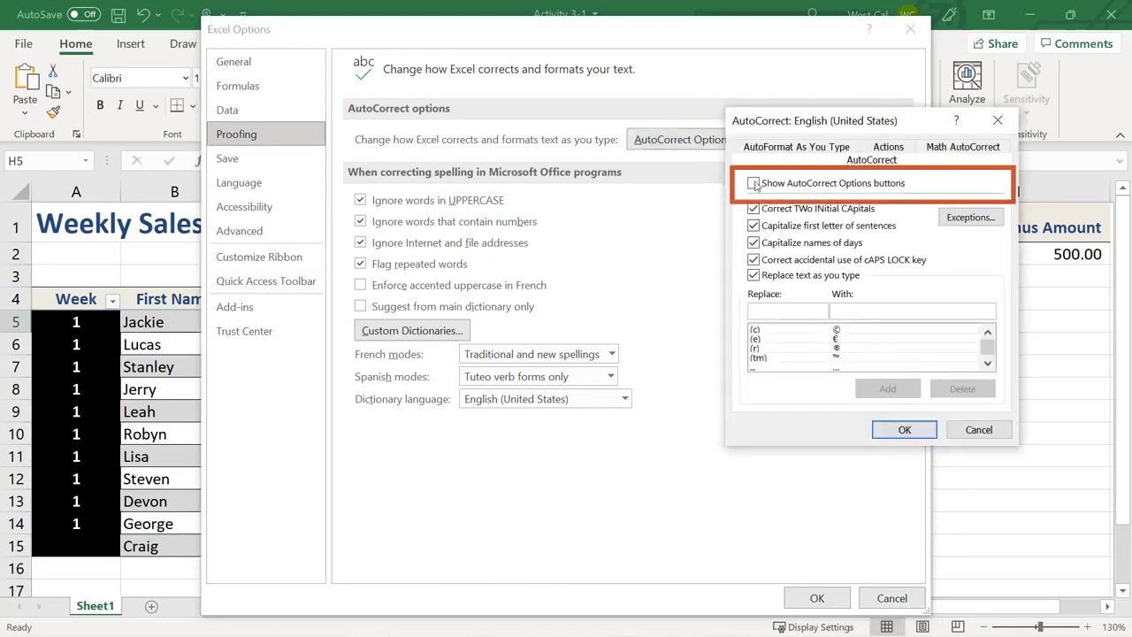
click(904, 429)
click(817, 598)
click(88, 325)
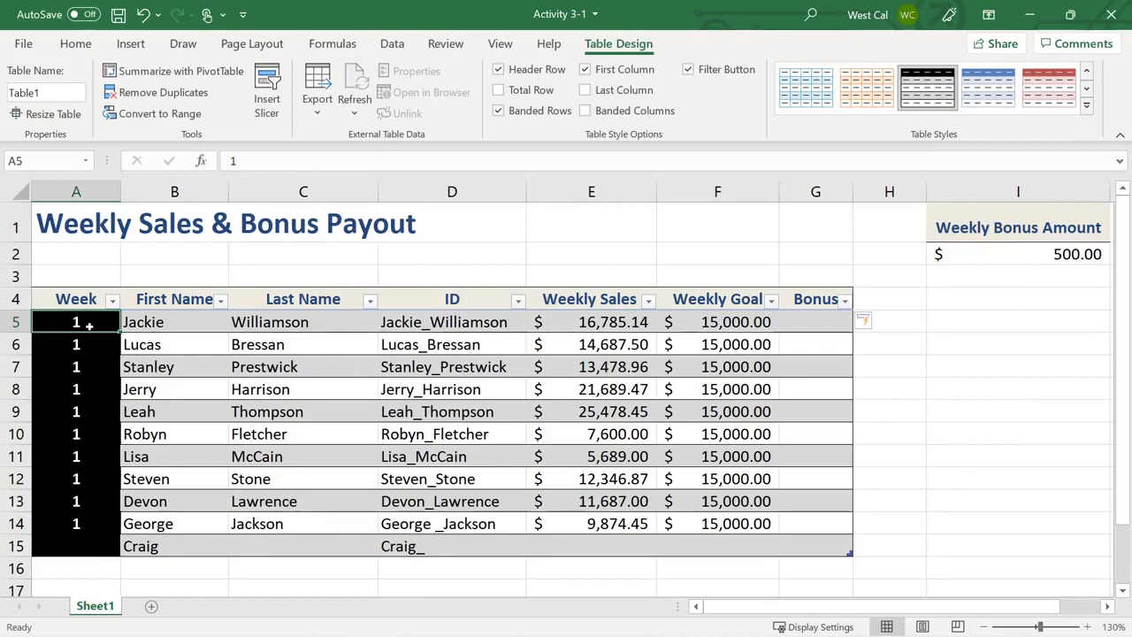
Look through the Home Delete options, then open the table's Resize Table settings
click(75, 44)
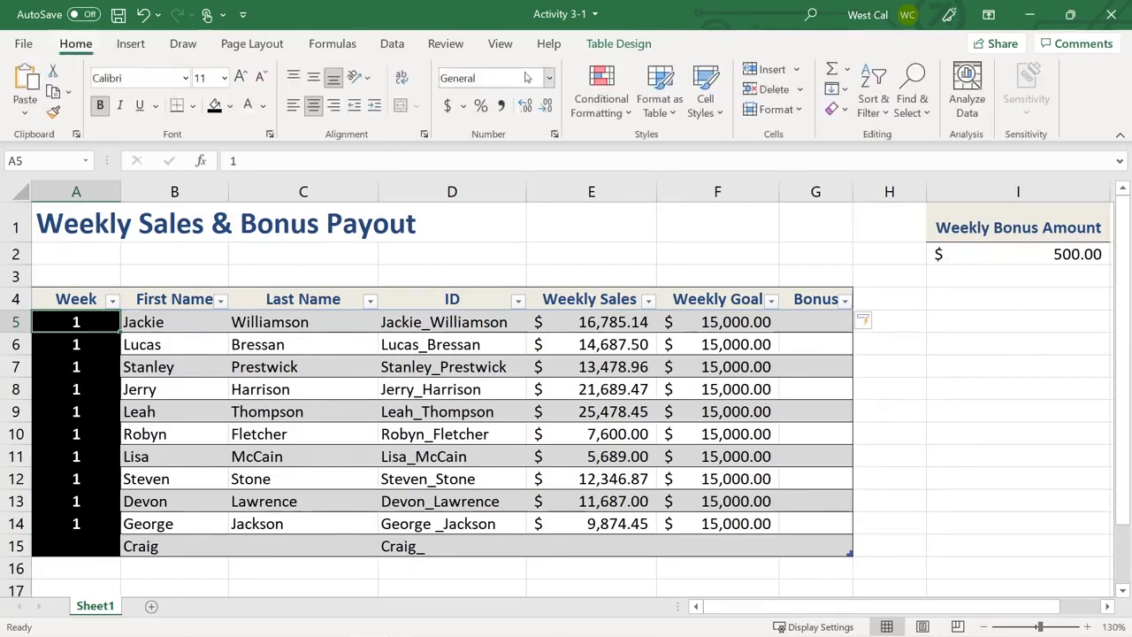
click(799, 91)
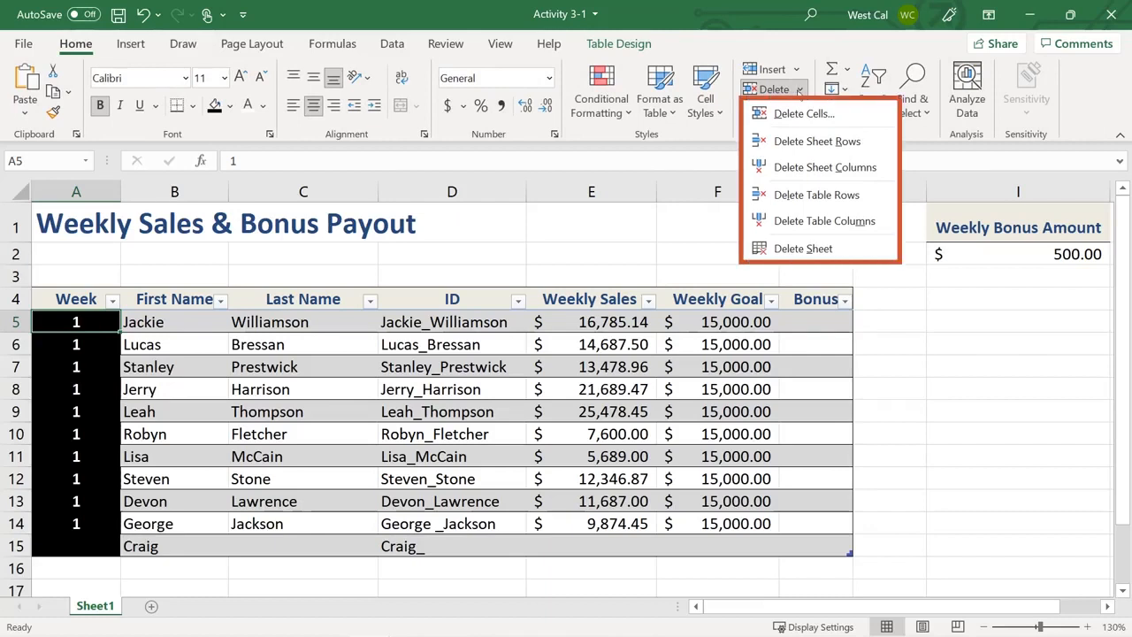
click(800, 91)
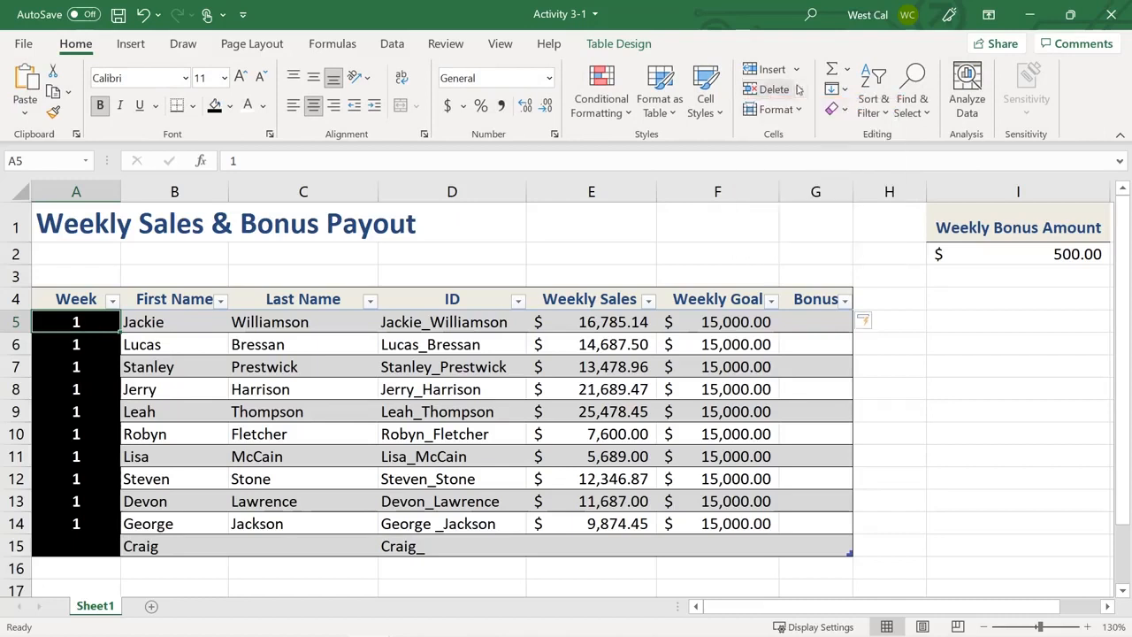
click(619, 43)
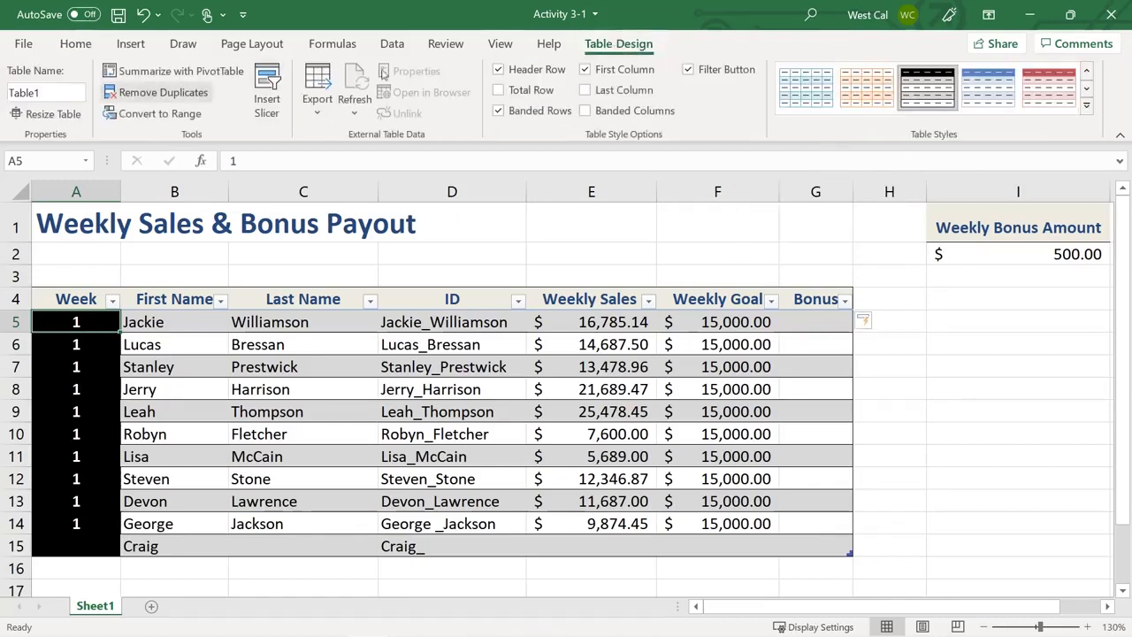
click(53, 114)
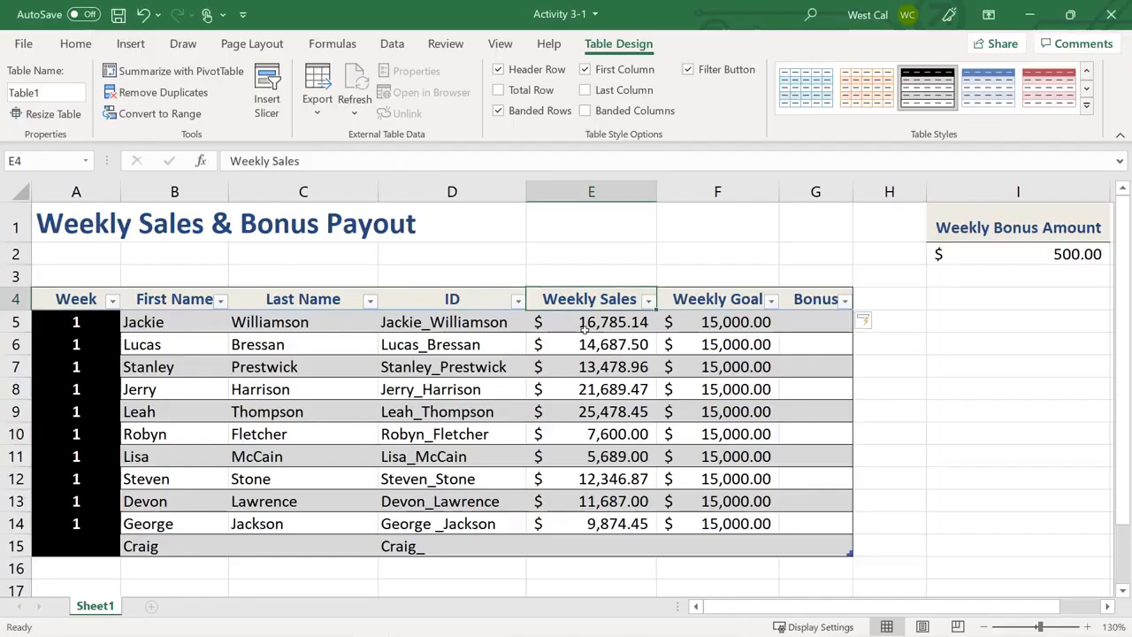
Bring up the E5 shortcut menu's Delete options for removing table rows
right_click(582, 327)
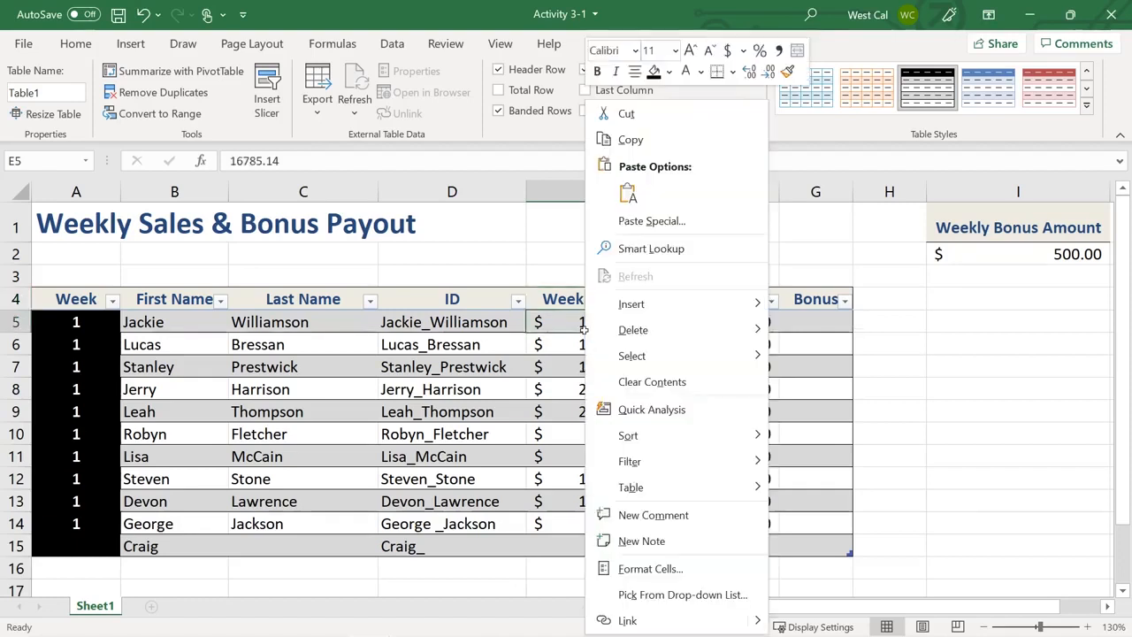
mouse_move(650, 312)
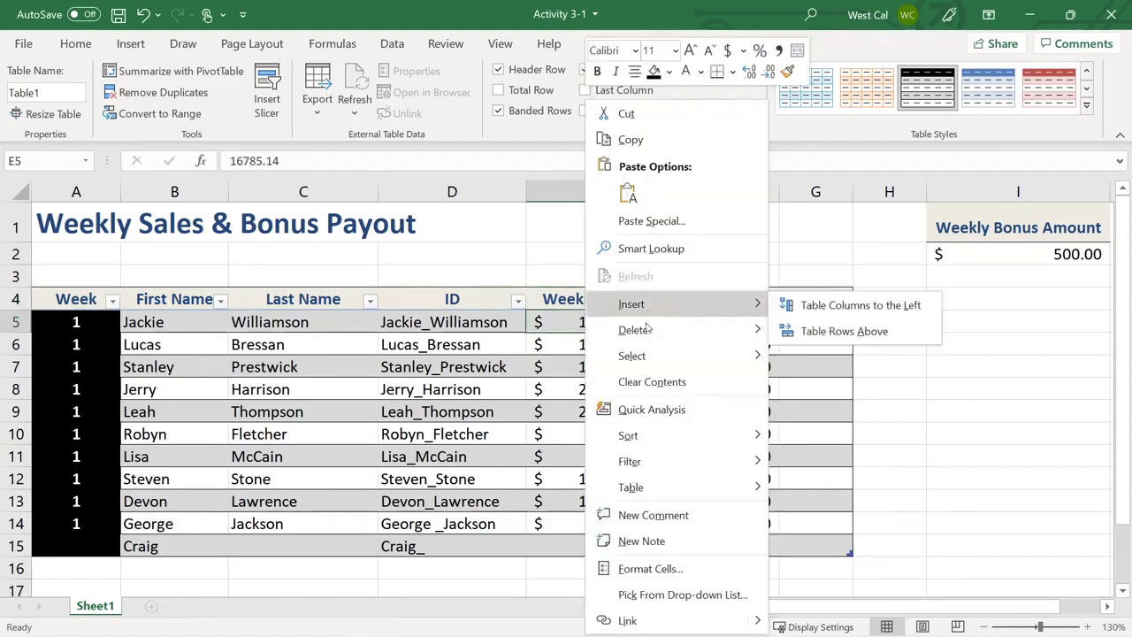
mouse_move(645, 331)
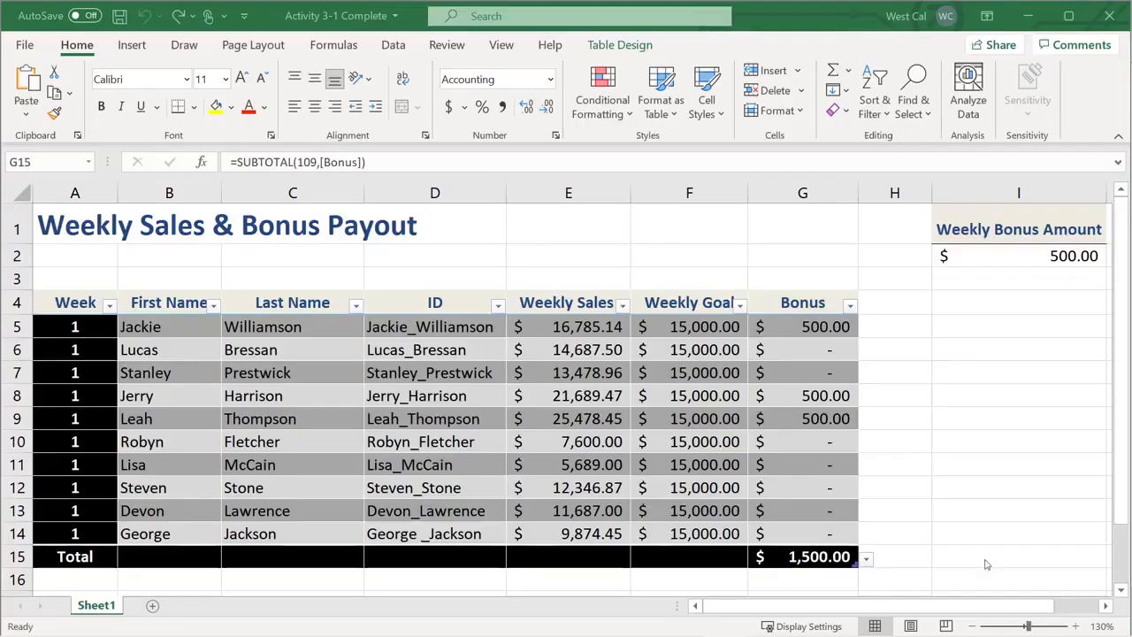
Sum the Bonus column in the Total row, giving $1,500.00
click(867, 563)
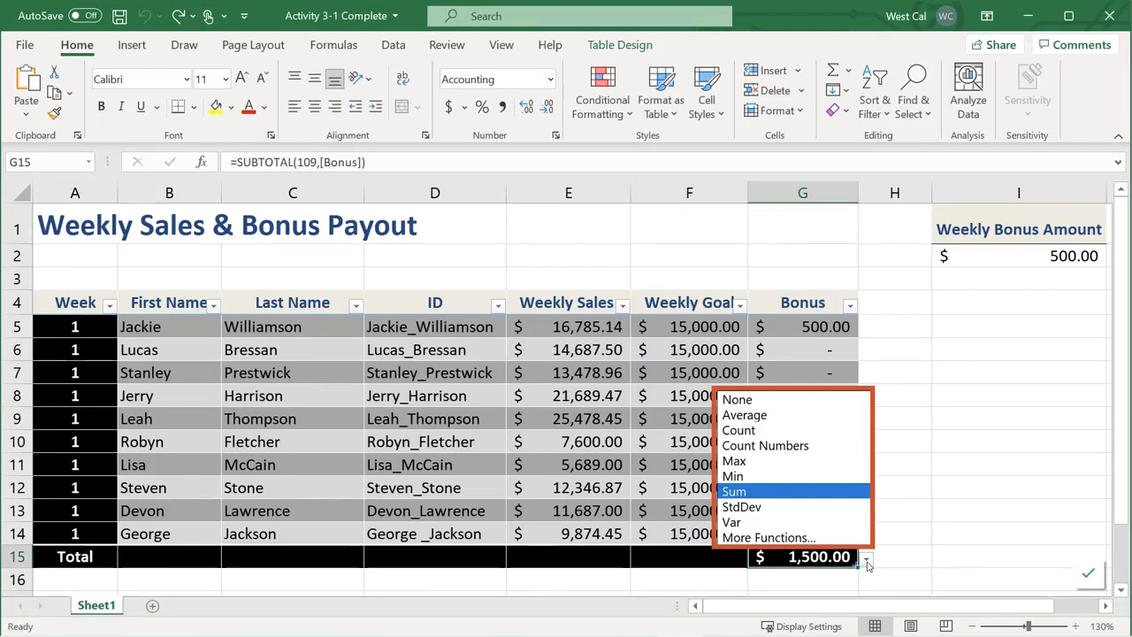
key(Down)
key(Down)
key(Down)
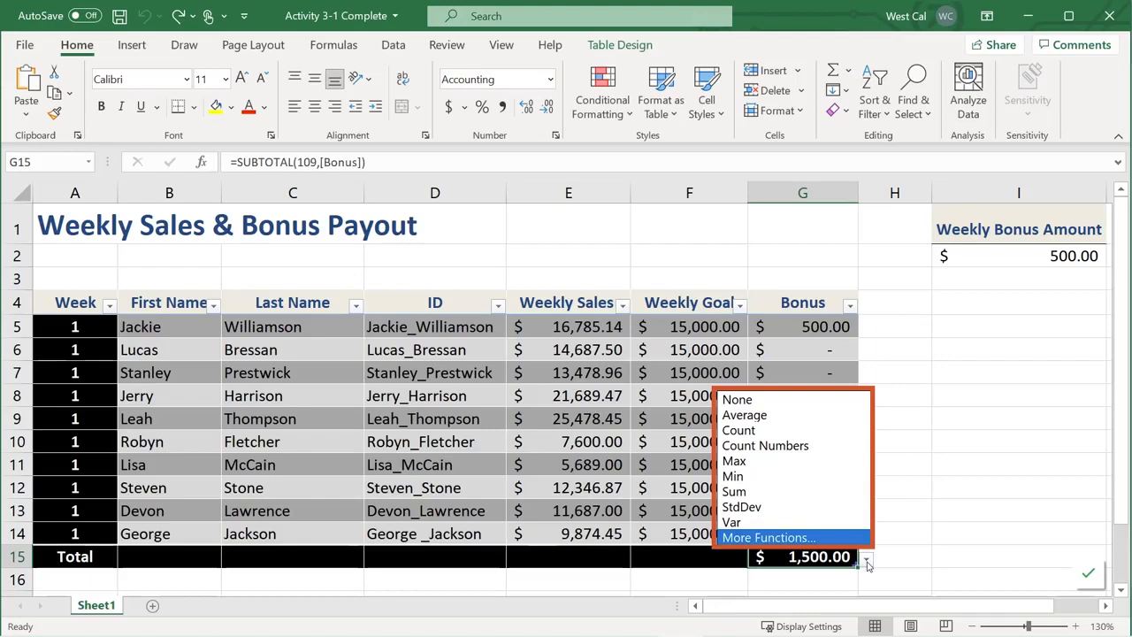
click(860, 539)
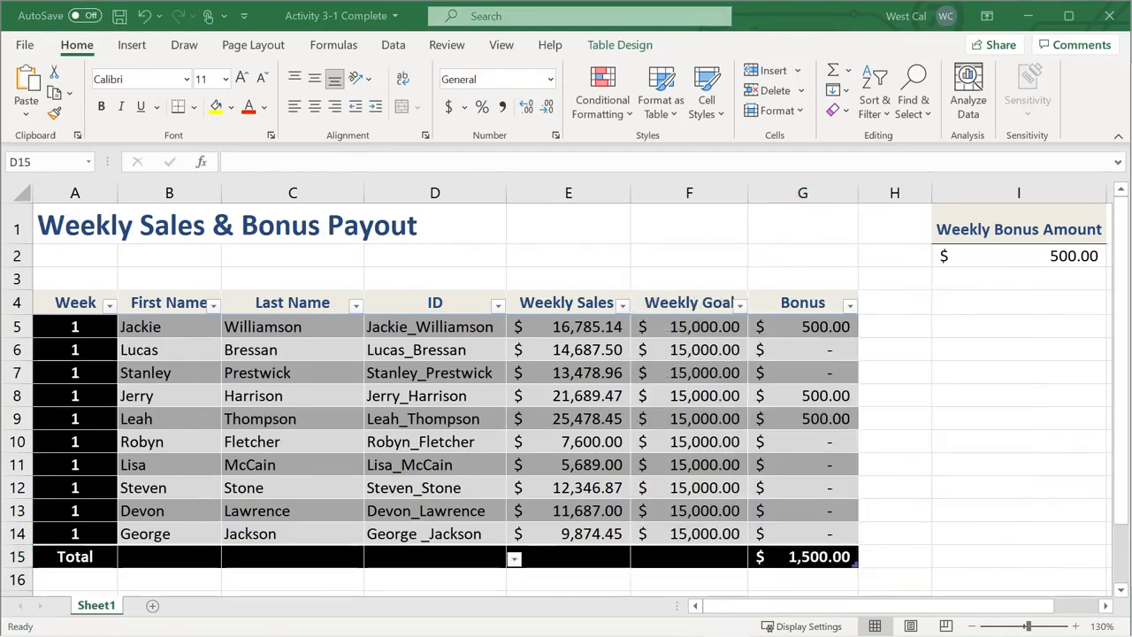
Set the ID total to Count (10) and the Weekly Sales total to Sum ($139,316.84)
click(514, 558)
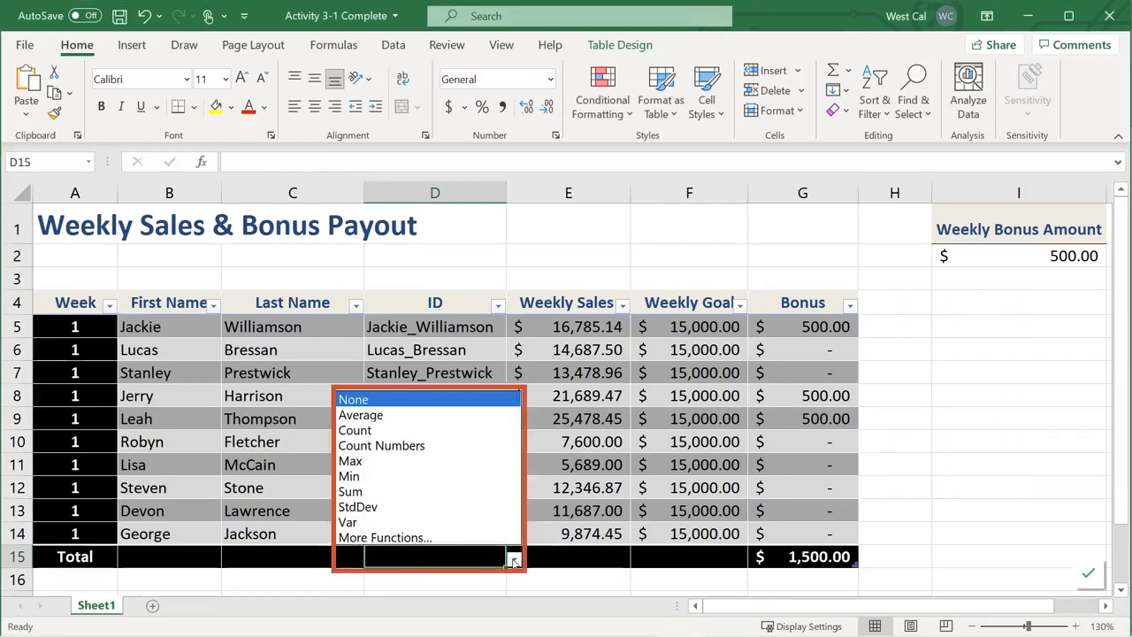
click(422, 435)
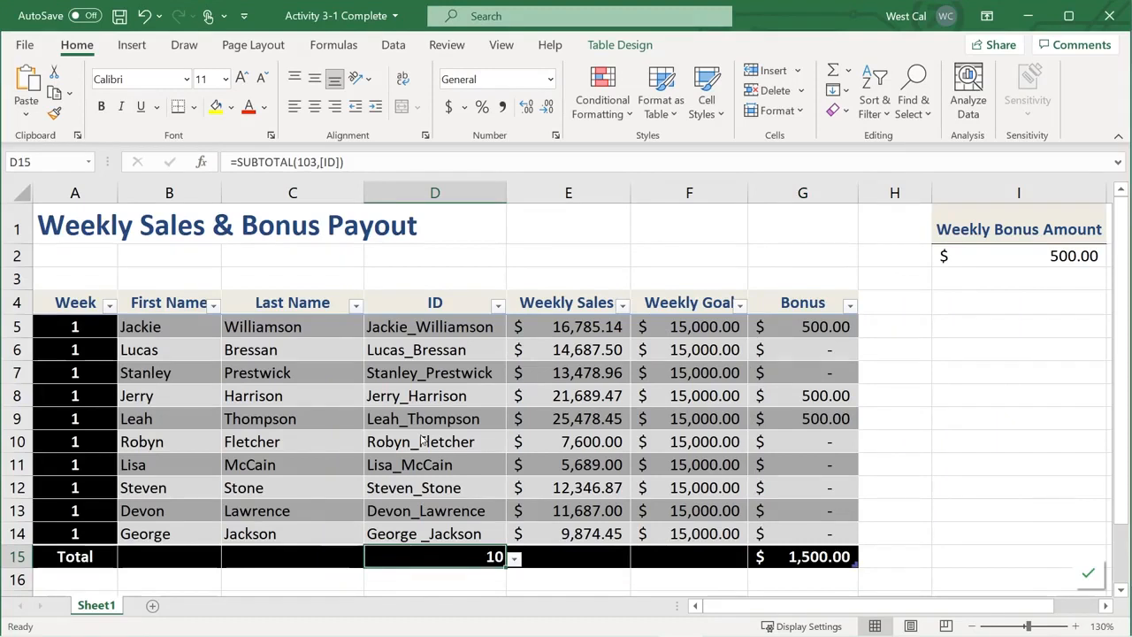
click(570, 559)
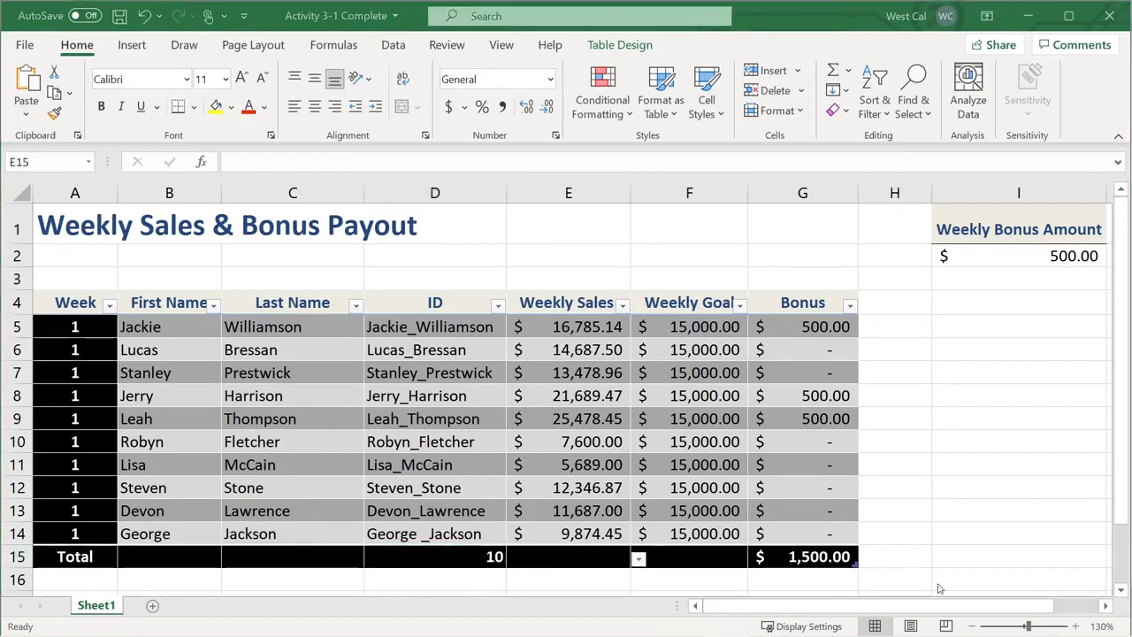
click(639, 559)
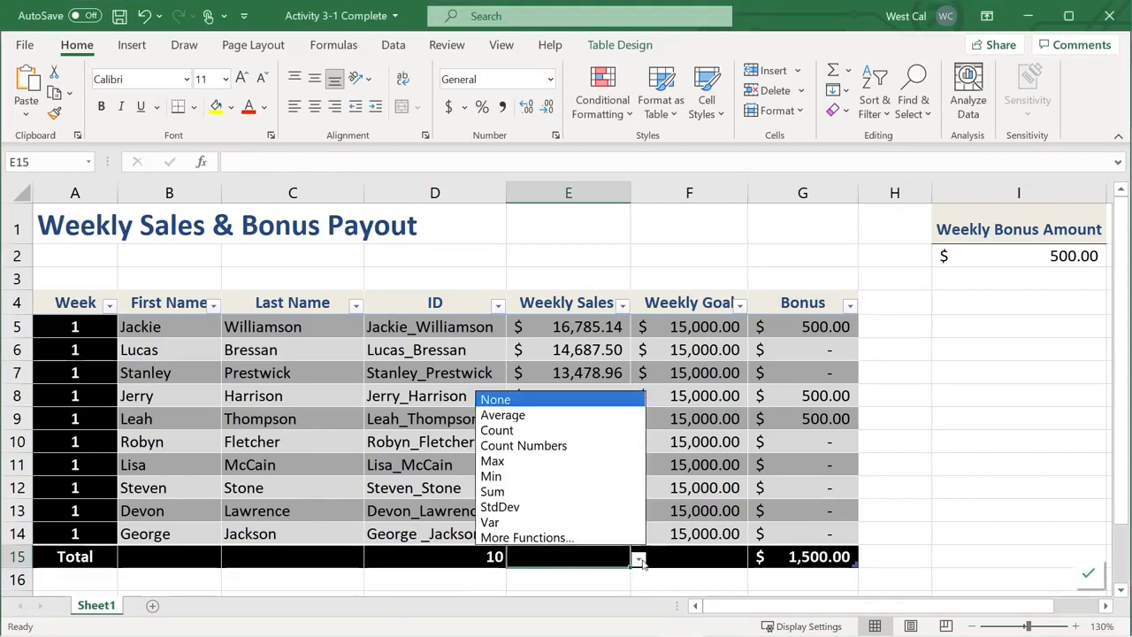
click(598, 492)
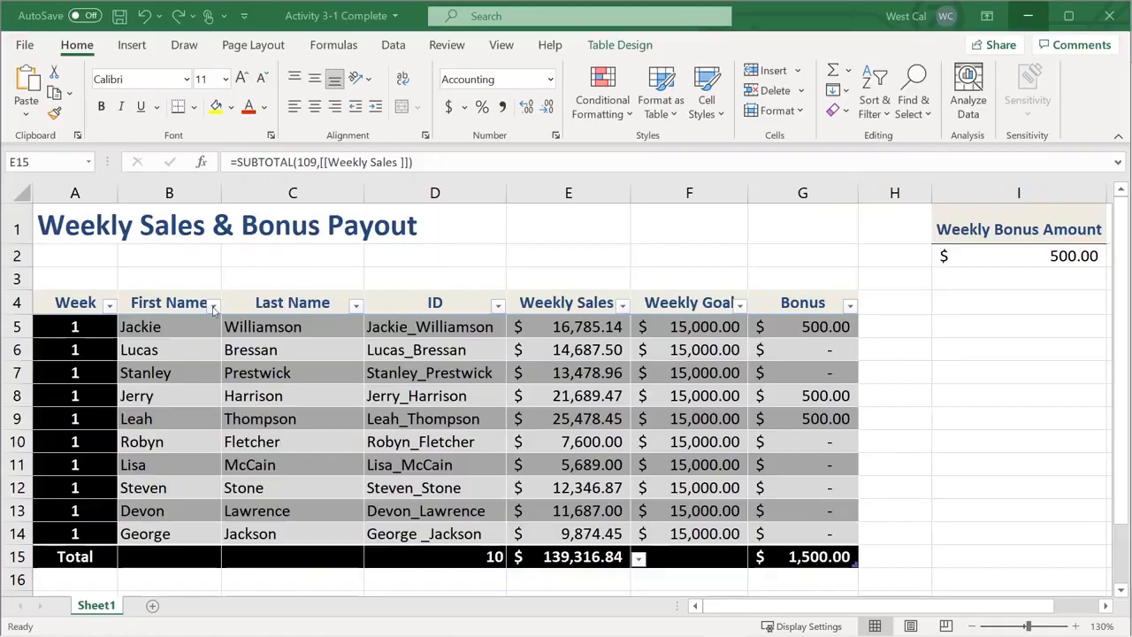
Filter First Name by unchecking Devon, George, Jackie, Jerry, Leah and Lisa
click(213, 306)
click(267, 464)
click(267, 480)
click(267, 496)
click(267, 513)
click(267, 529)
click(267, 545)
scroll(442, 526, down, 1)
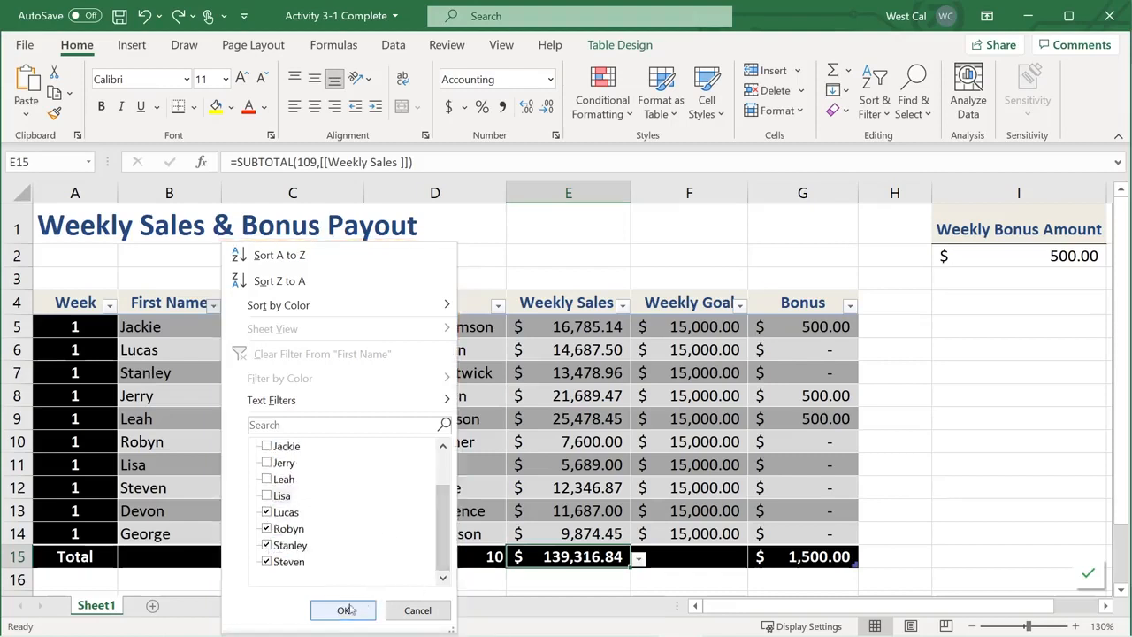
click(345, 610)
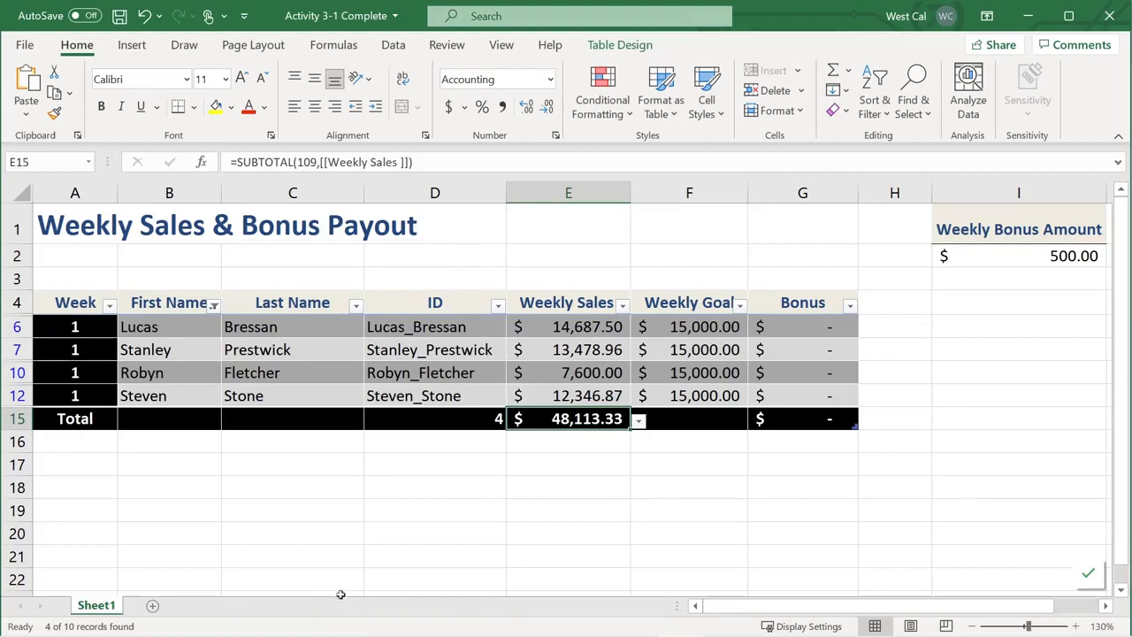
key(Right)
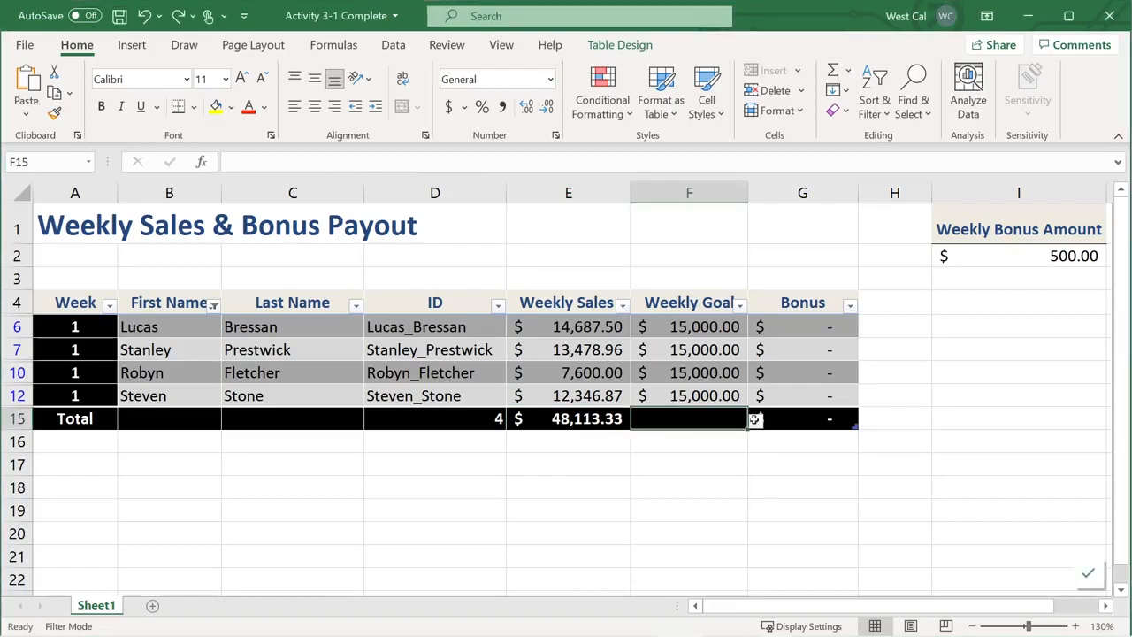
Insert a plain SUM over F5:F14 in the Weekly Goal total, previewing 150000
click(755, 421)
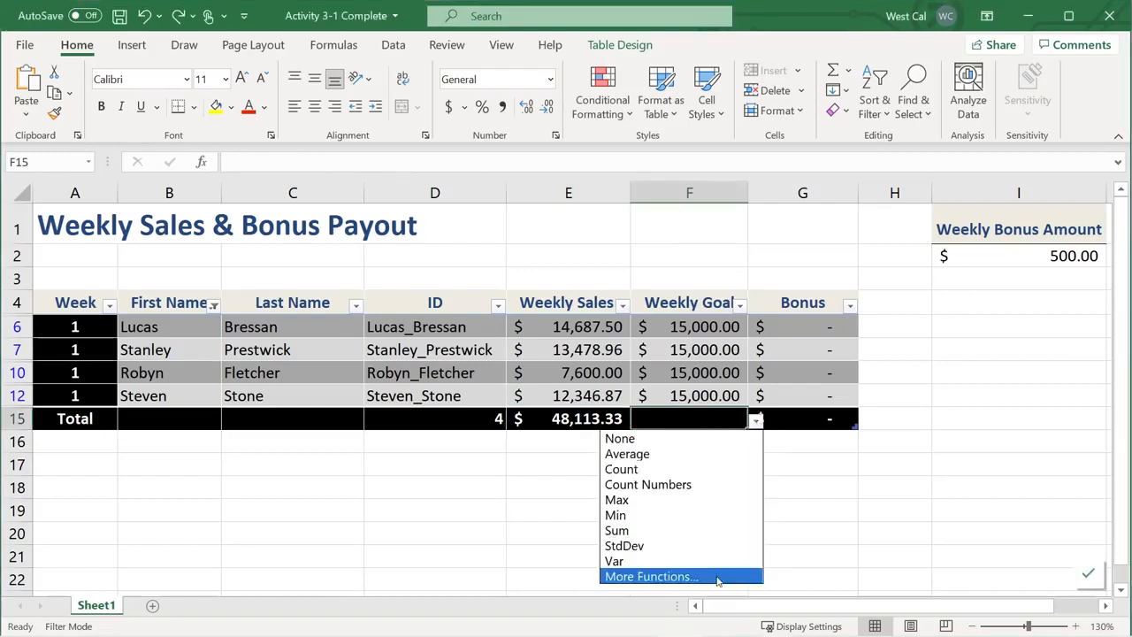
click(717, 577)
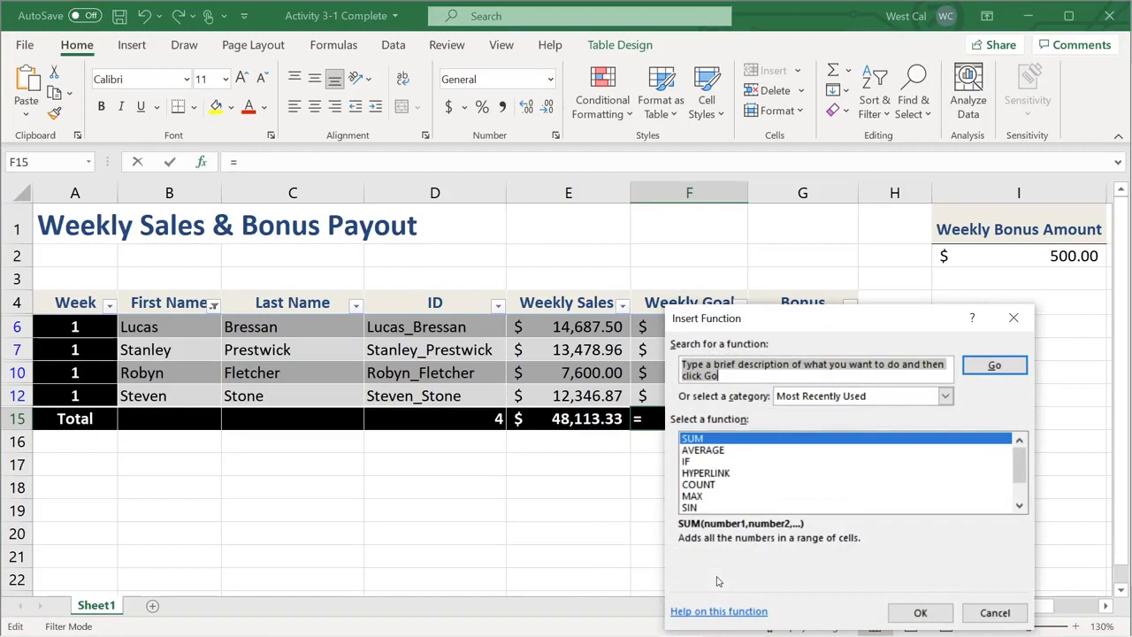
click(918, 614)
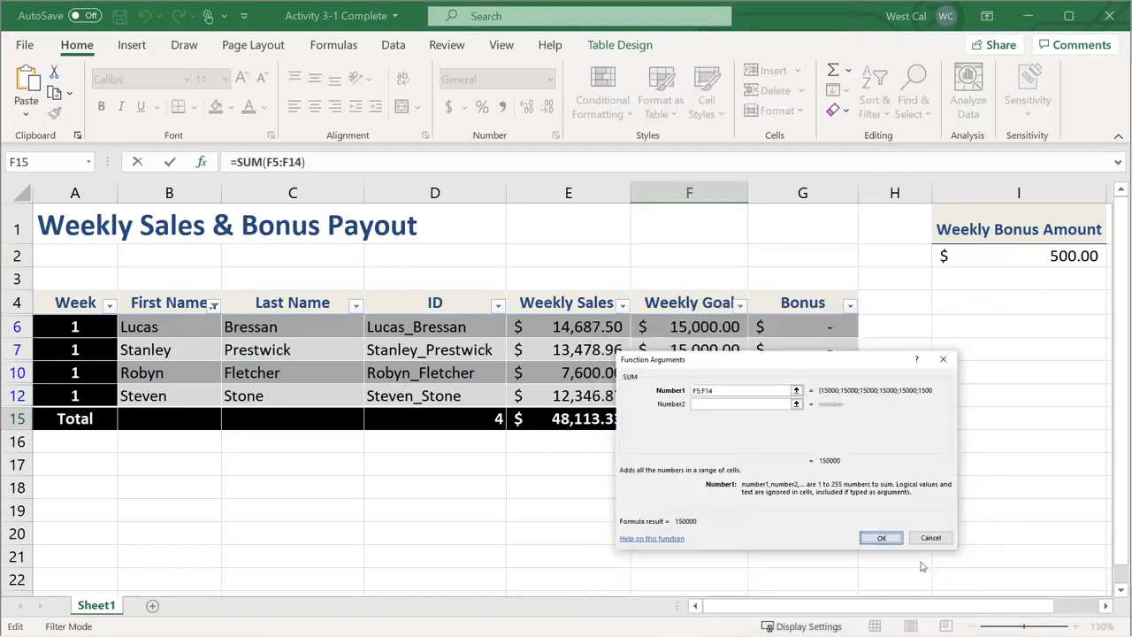
click(881, 537)
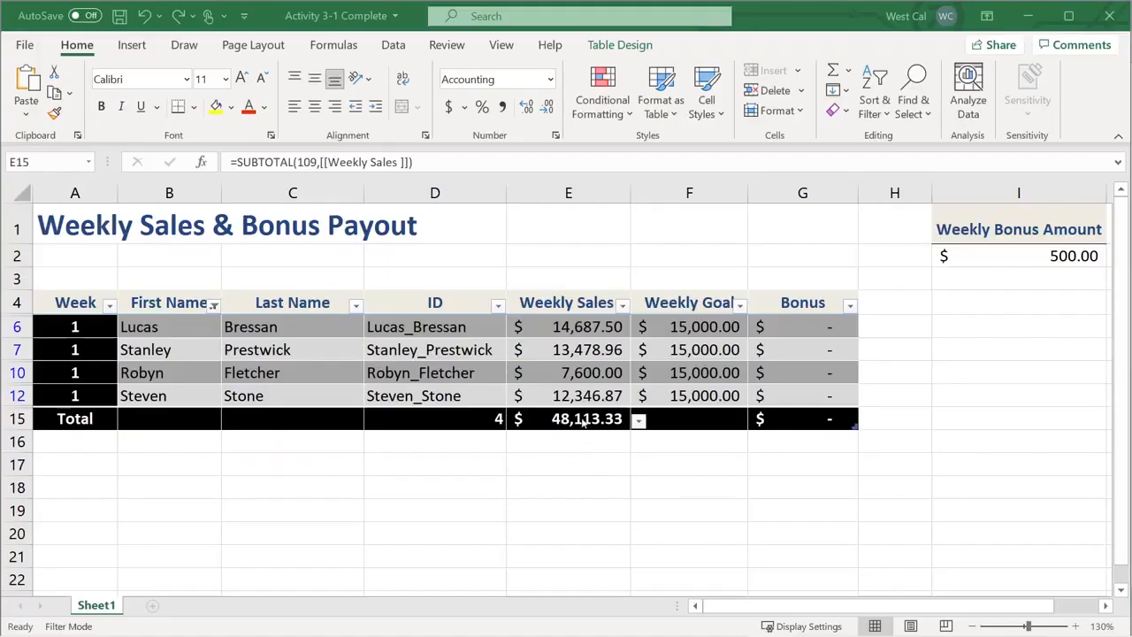
Cut the Weekly Sales total formula in E15 back to =SUBTOTAL(
click(580, 419)
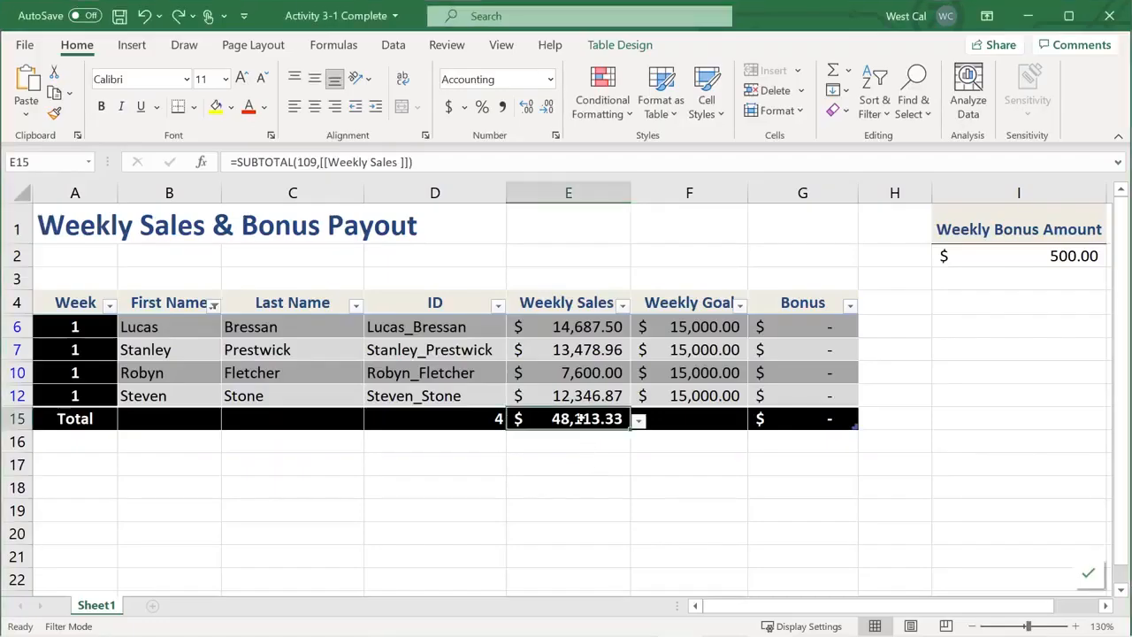
click(297, 162)
drag(297, 162, 457, 164)
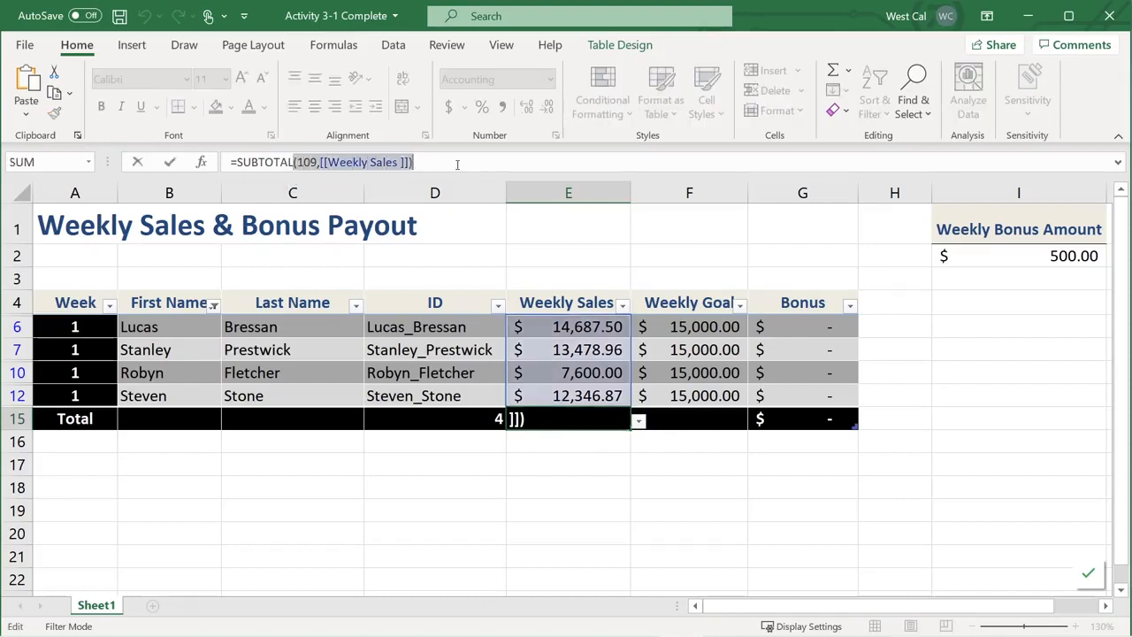
key(BackSpace)
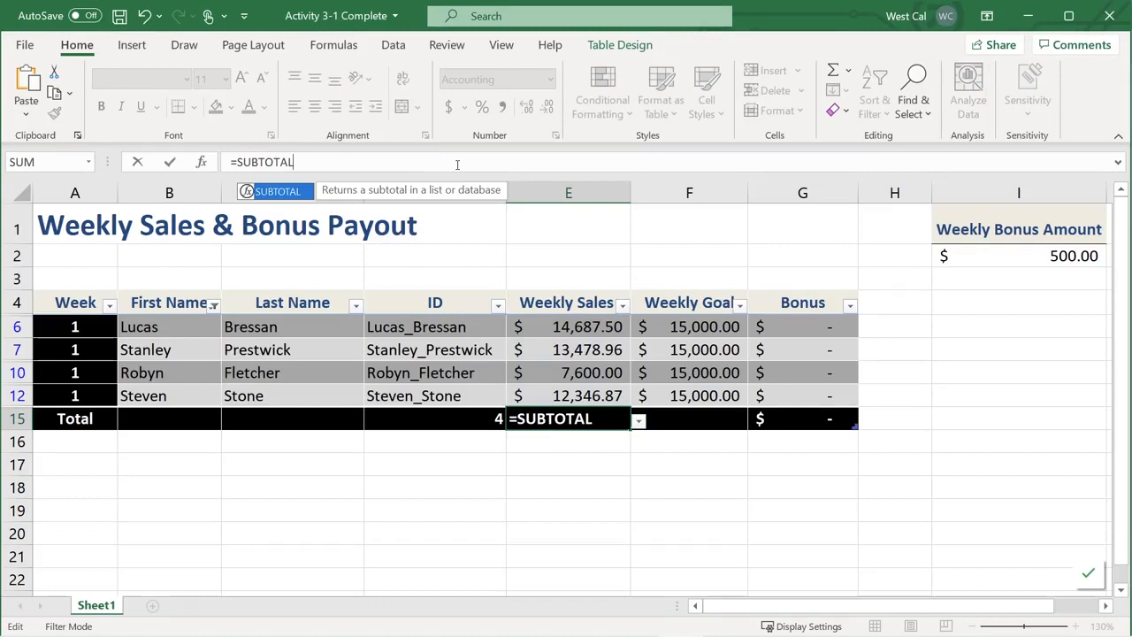
text(()
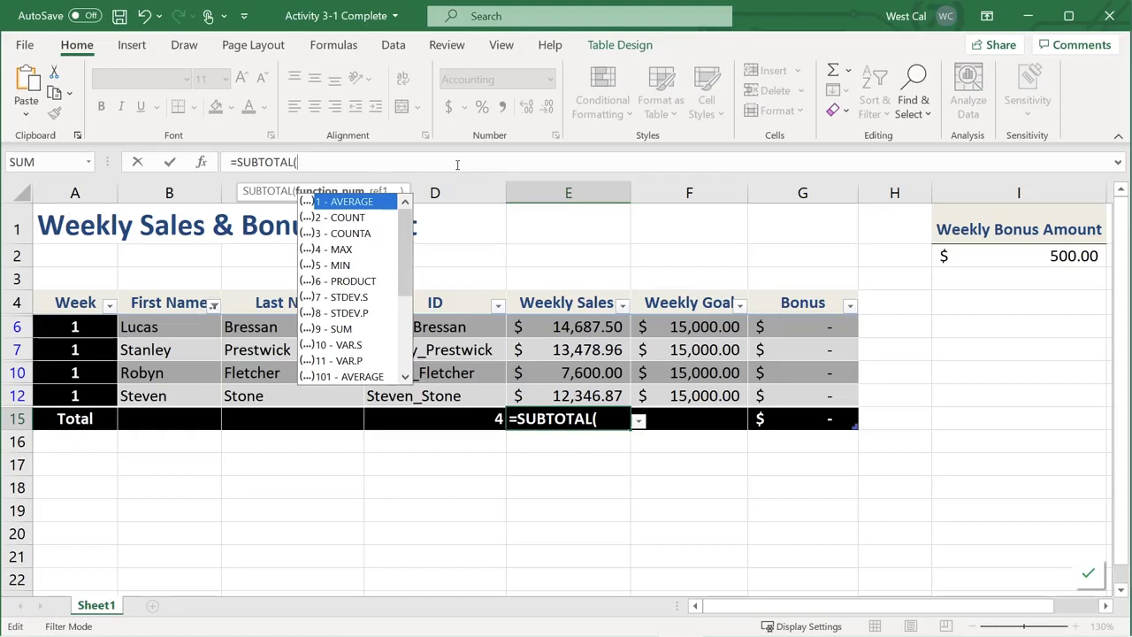
Browse the function_num list past COUNT and 9 (SUM) to 109 for visible rows
click(352, 219)
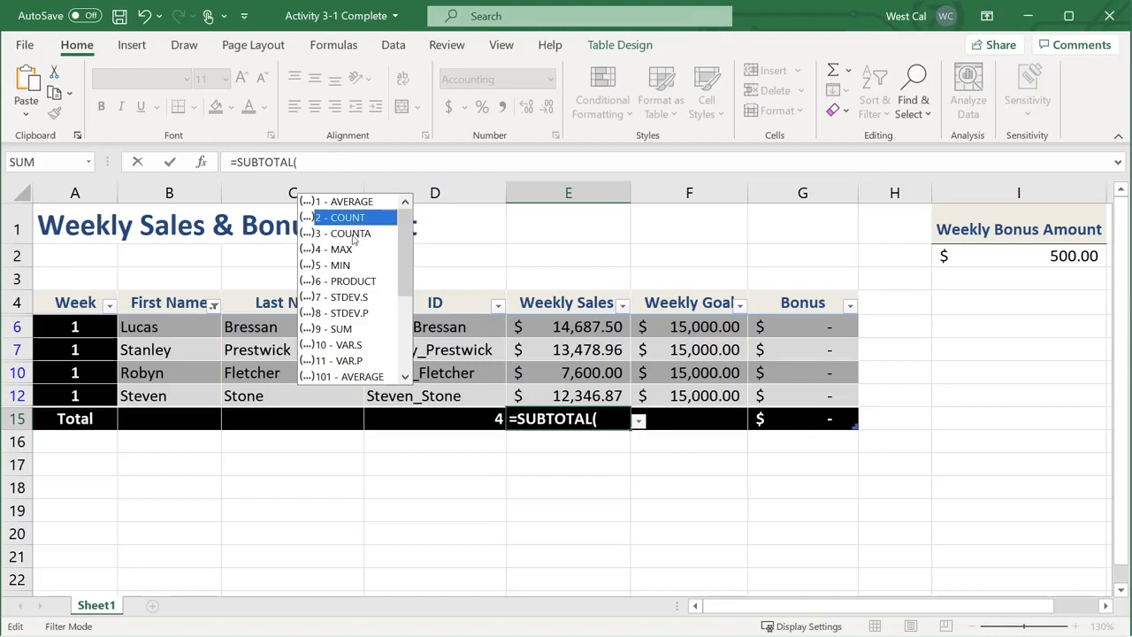
click(350, 329)
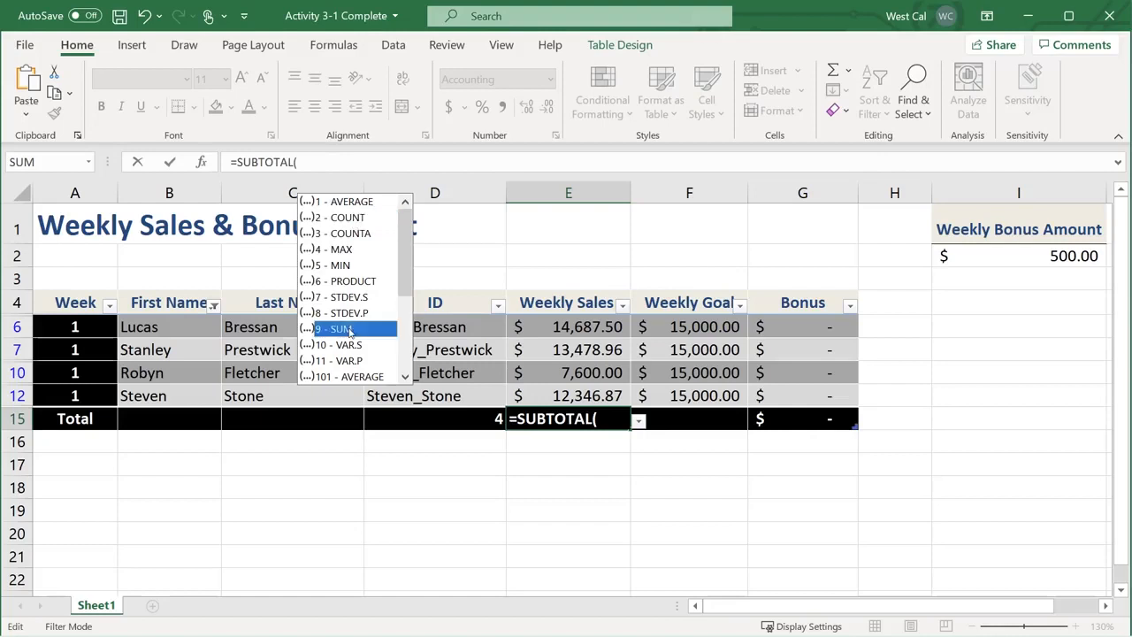
drag(406, 281, 407, 348)
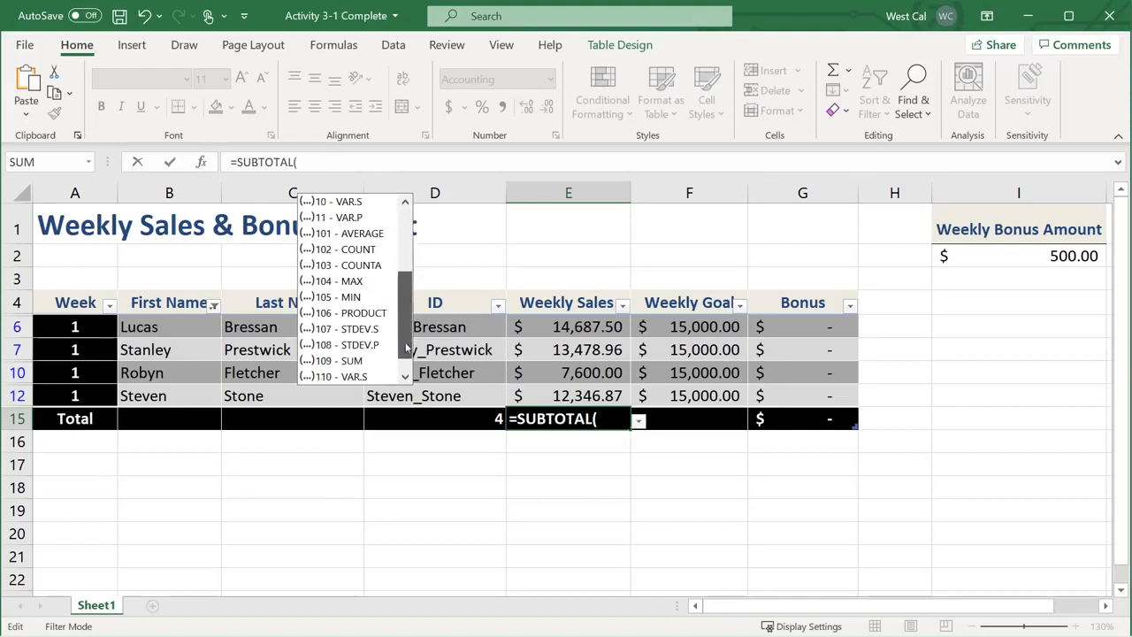
click(352, 361)
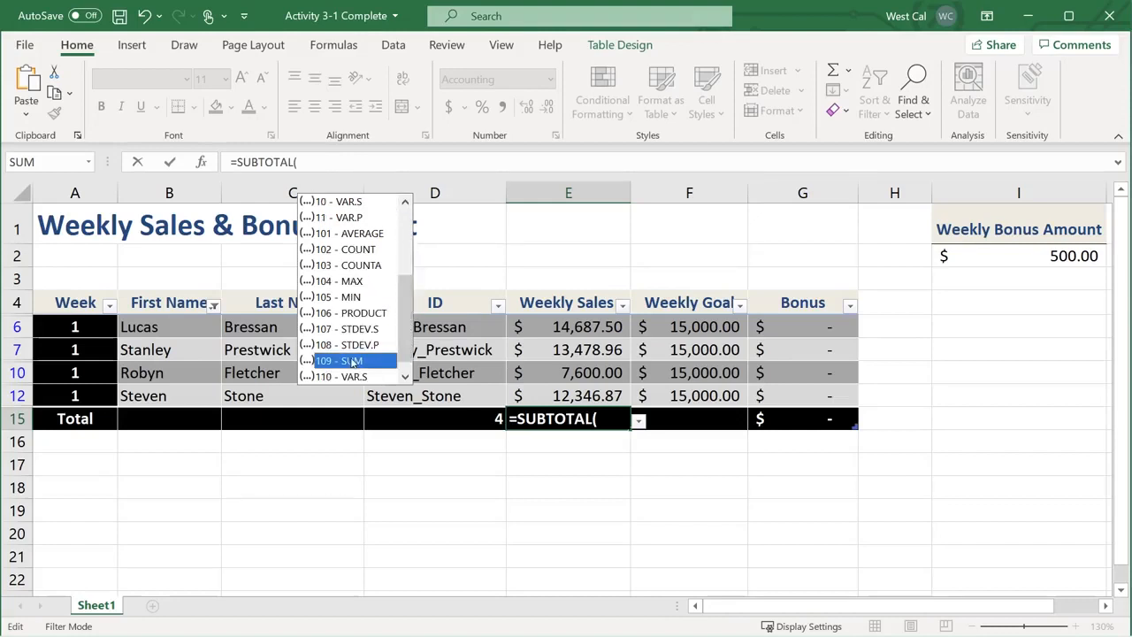
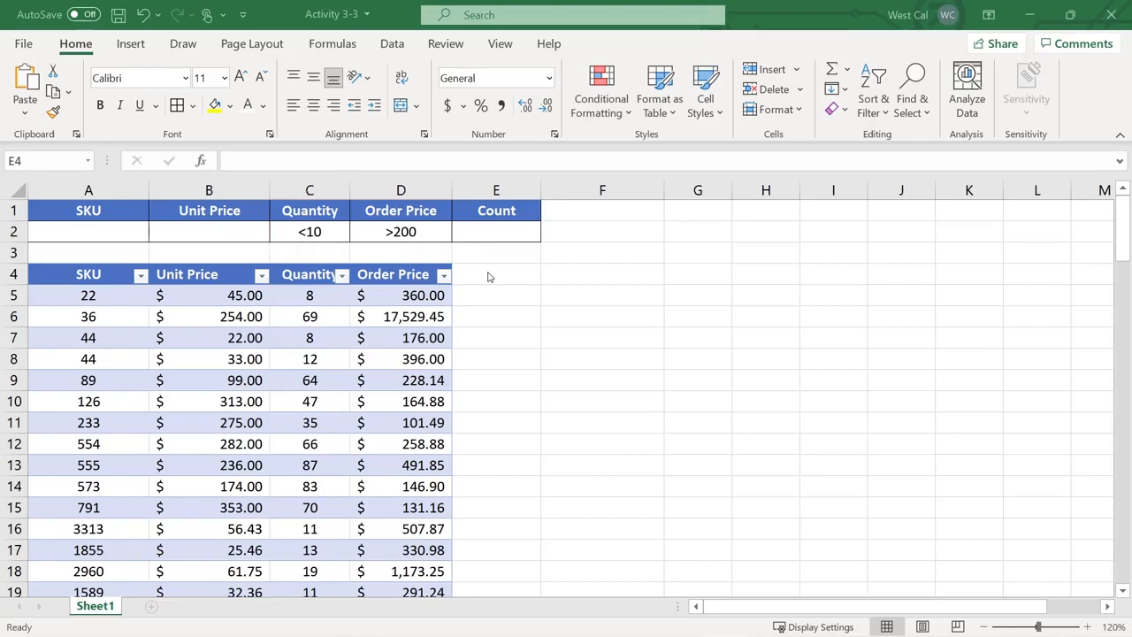
Select the Count cell E2 in the criteria row for the formula
click(488, 231)
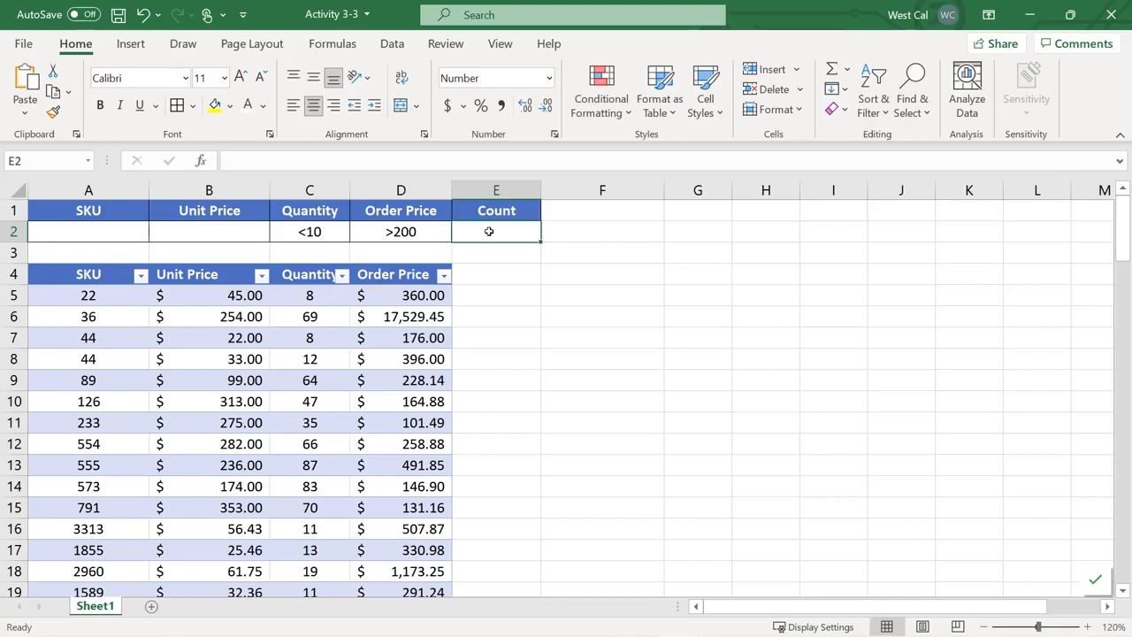
Enter =DCOUNT(ORDERS[#All], SKU header, A1:D2) in E2, returning a count of 1
text(=DCOUNT)
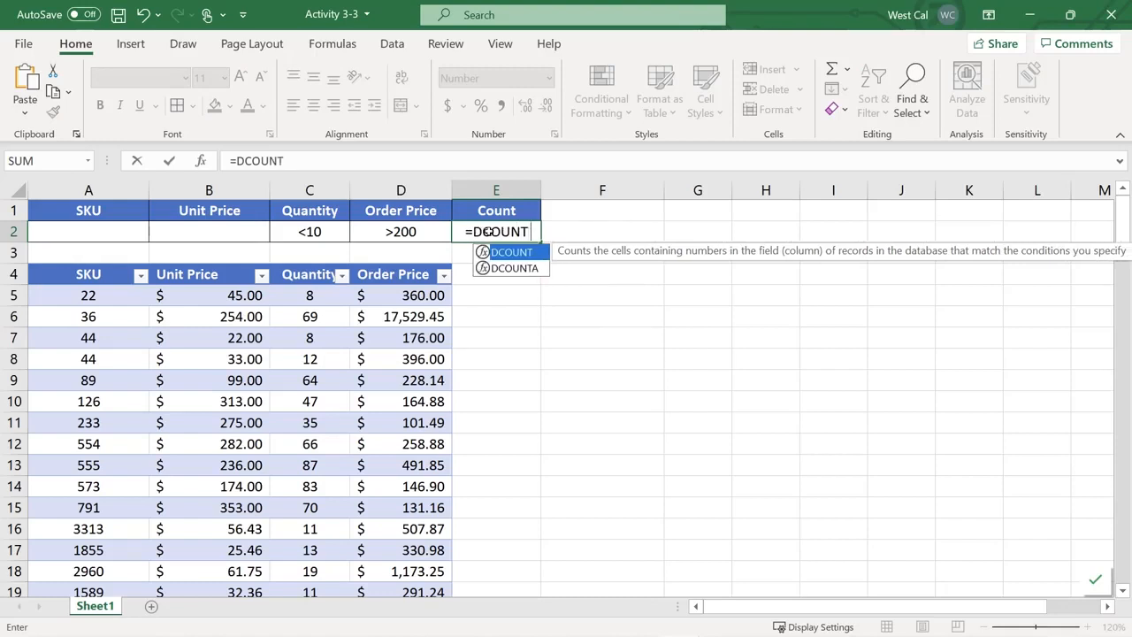
text((ORD)
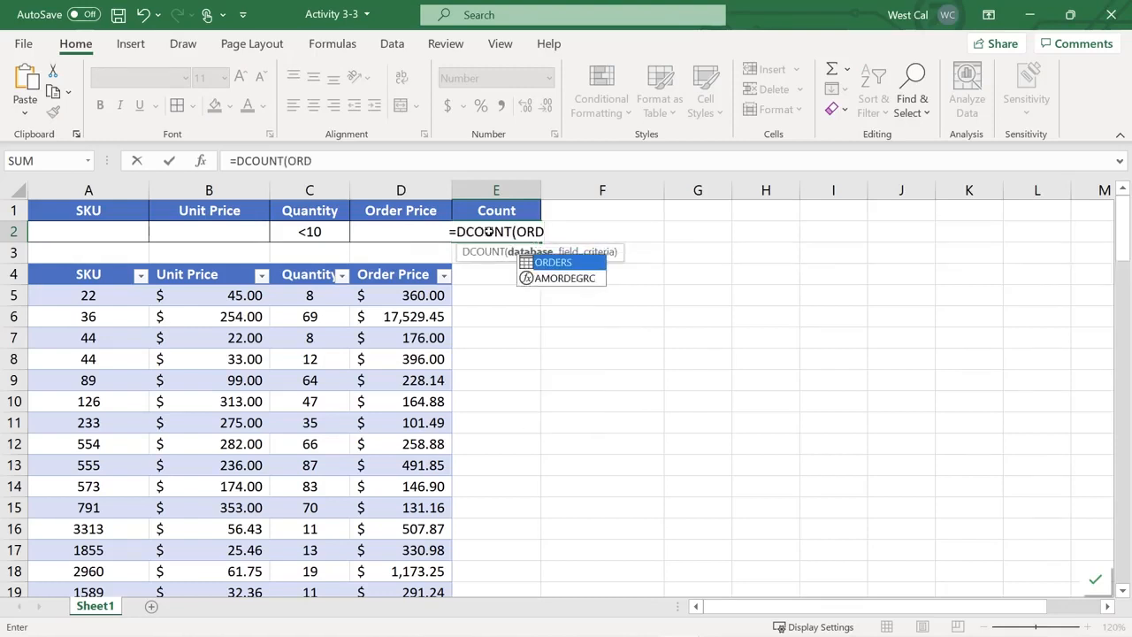
key(Tab)
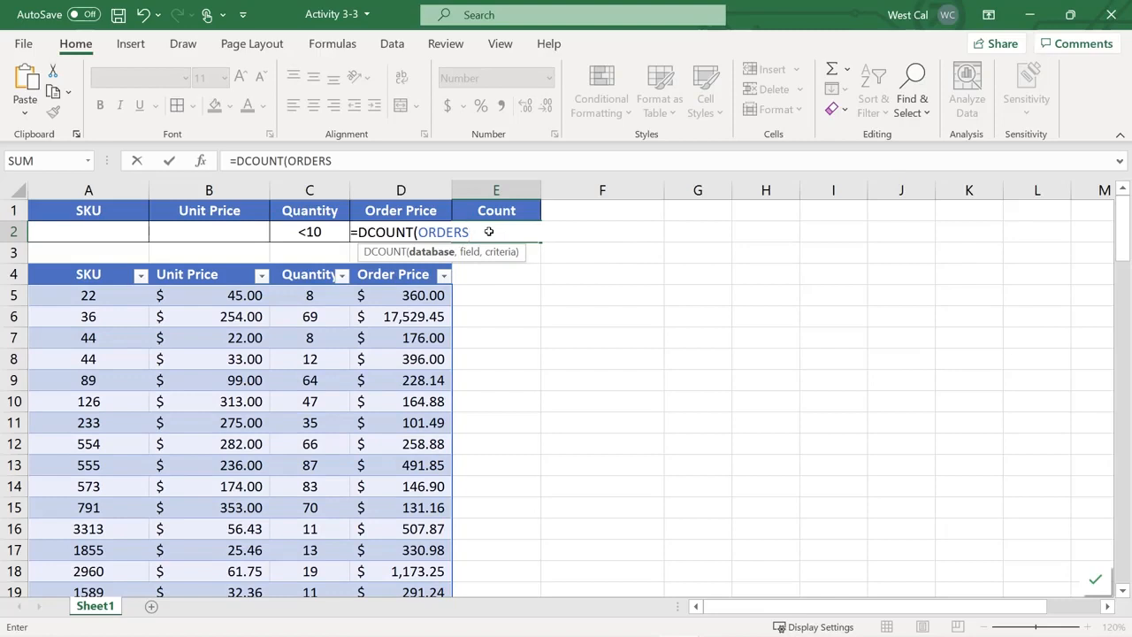
text([)
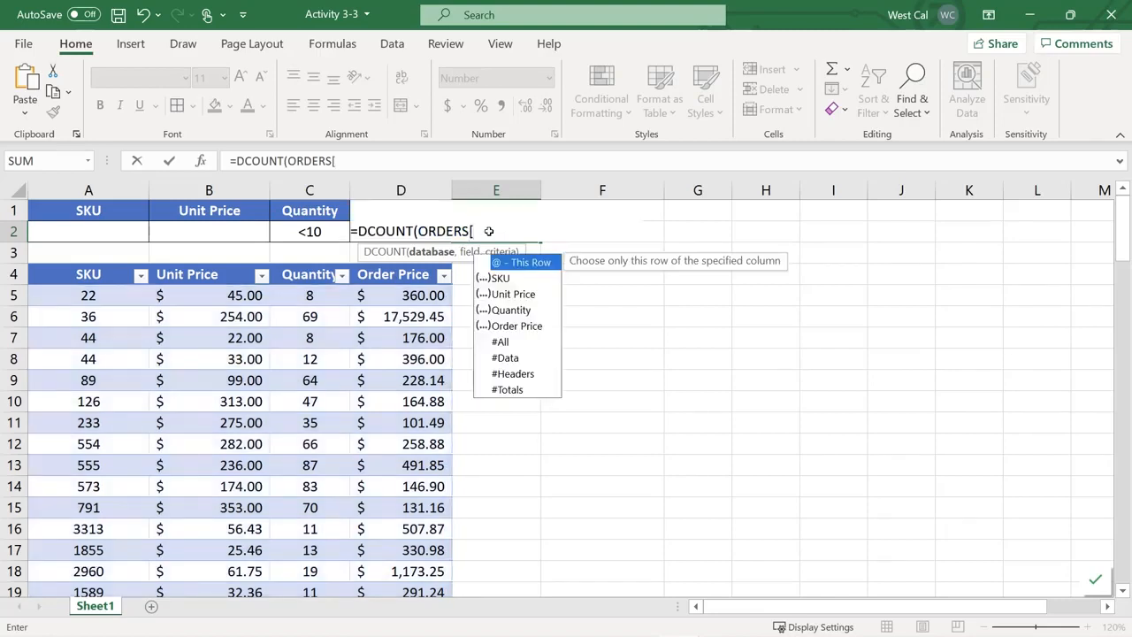
key(Down)
key(Down)
key(Down)
key(Down)
key(Down)
key(Tab)
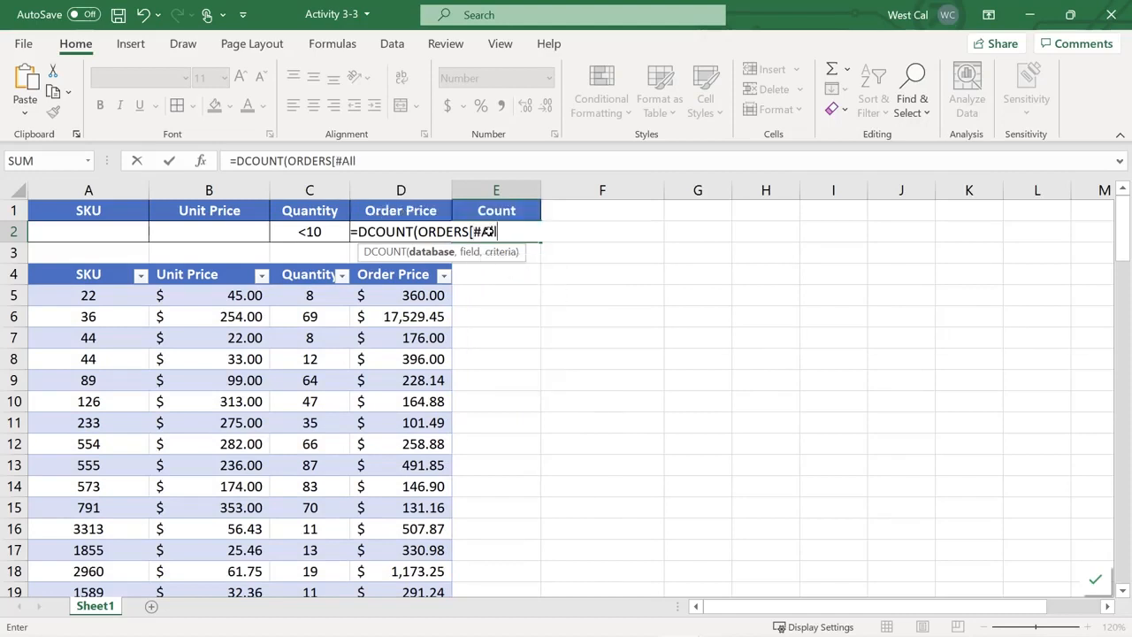
text(])
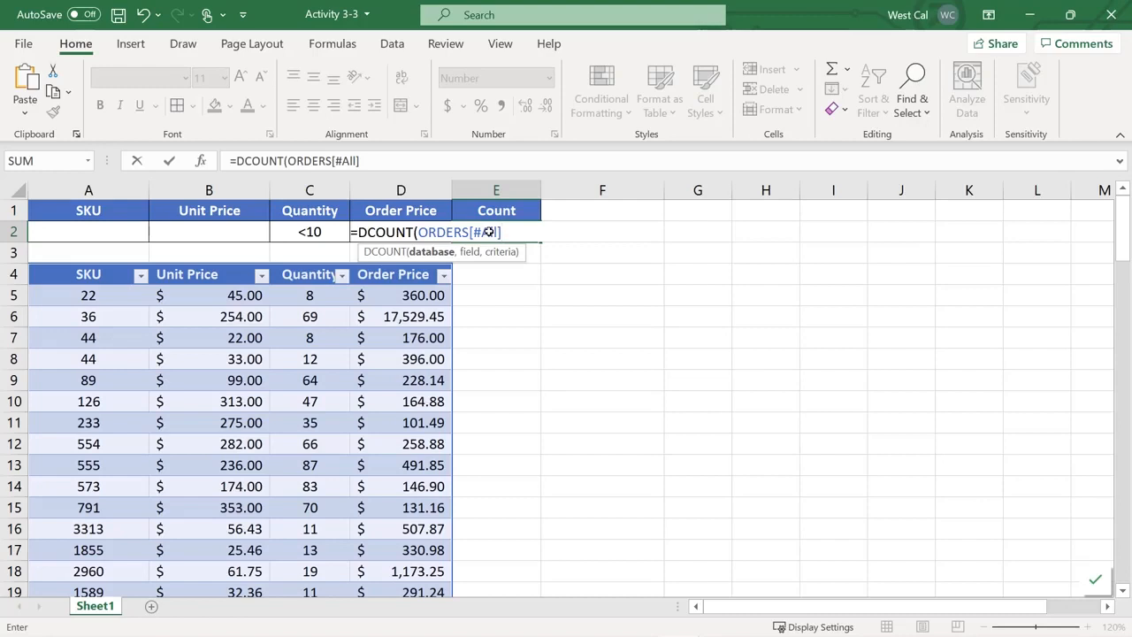
text(,)
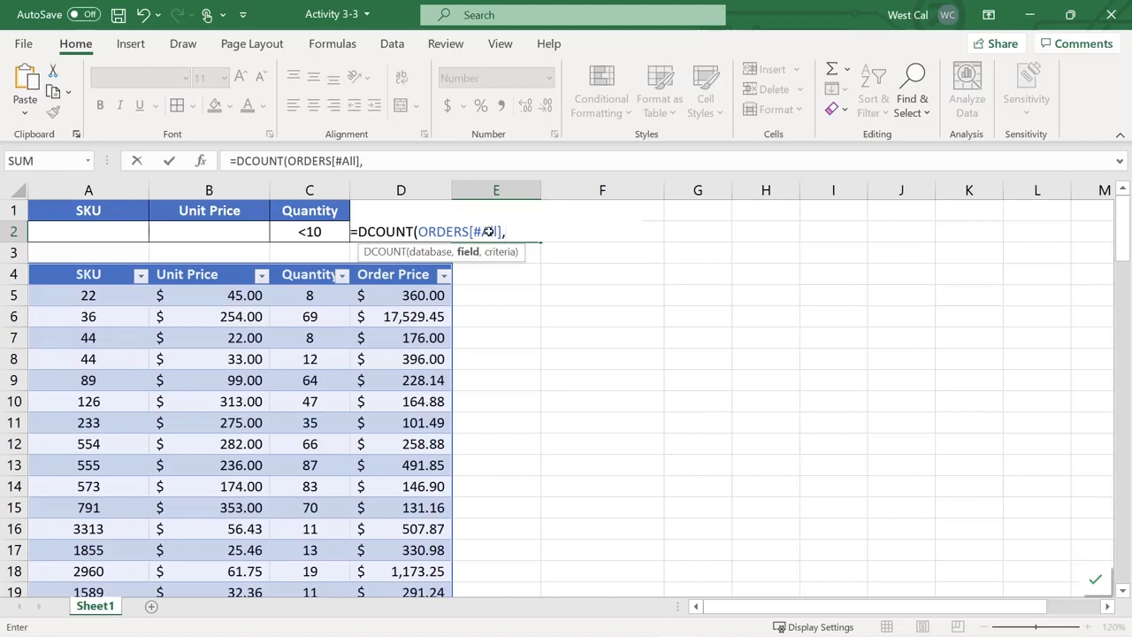
click(87, 275)
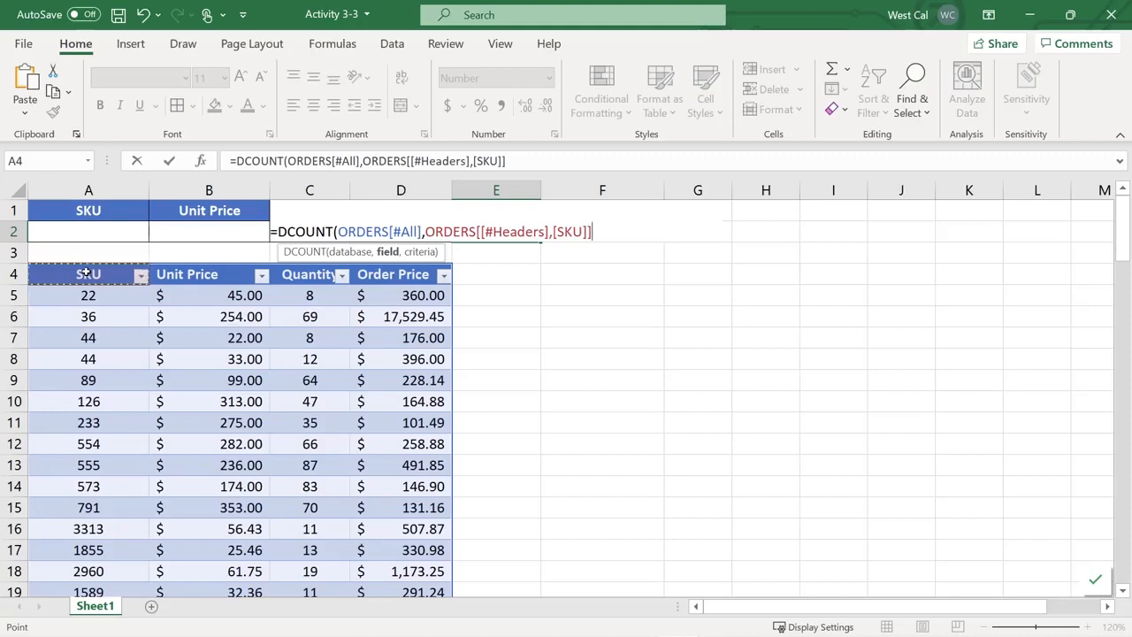
text(,)
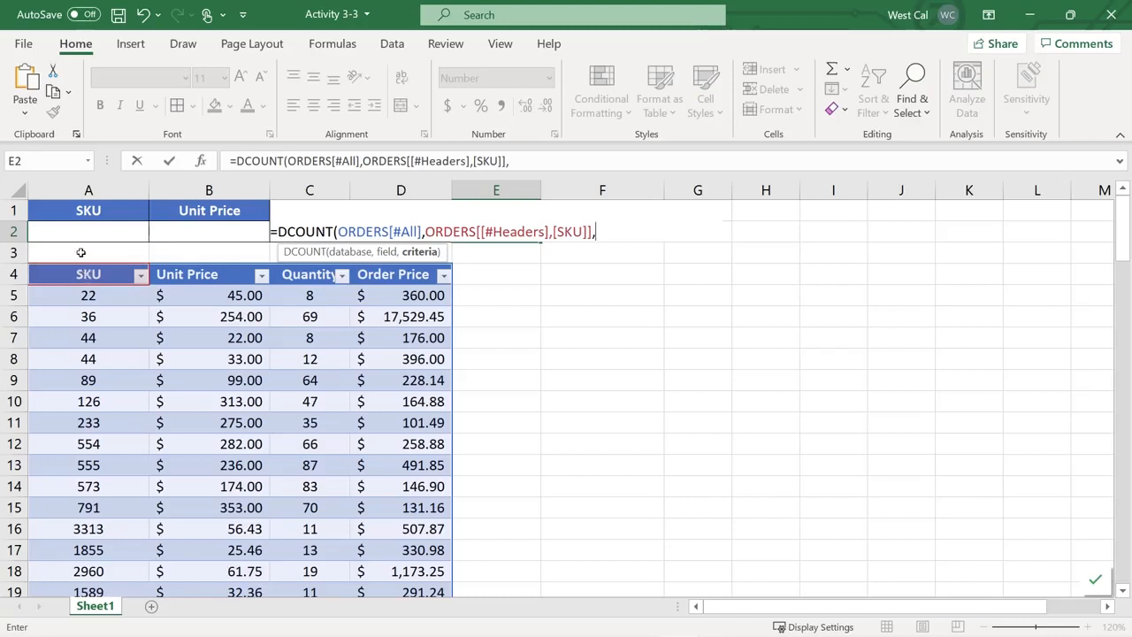
drag(85, 211, 424, 226)
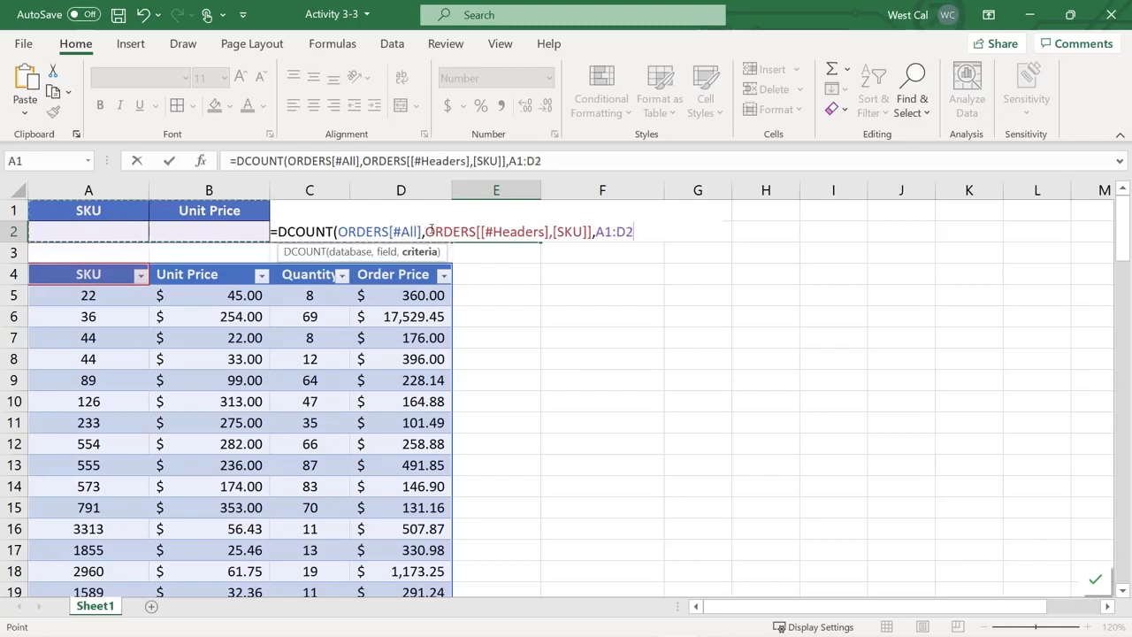
text())
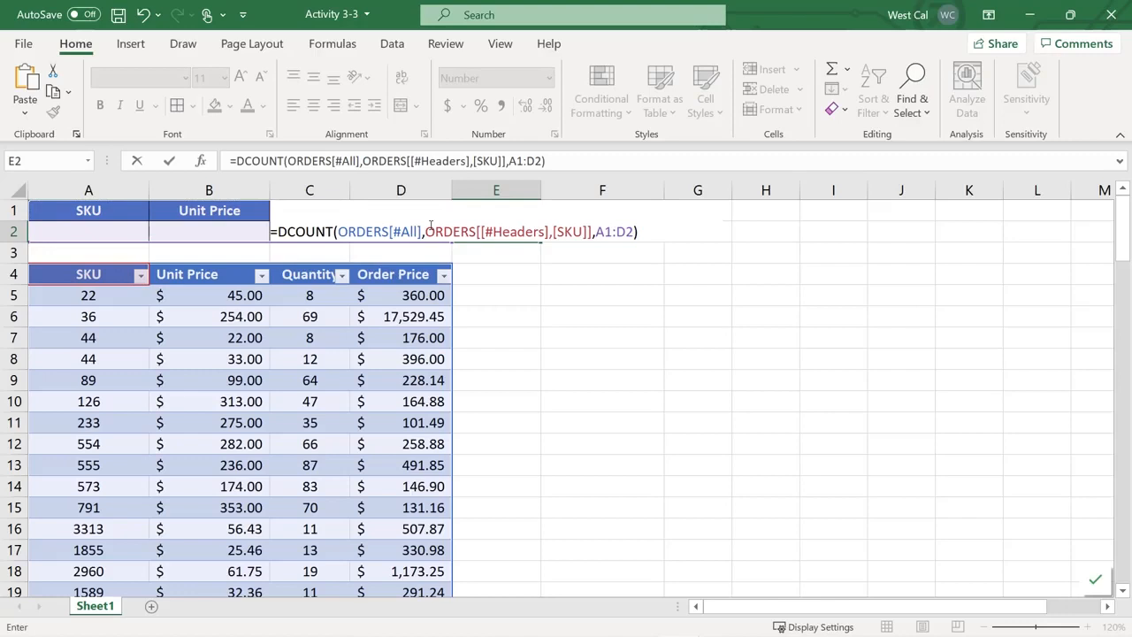
key(Return)
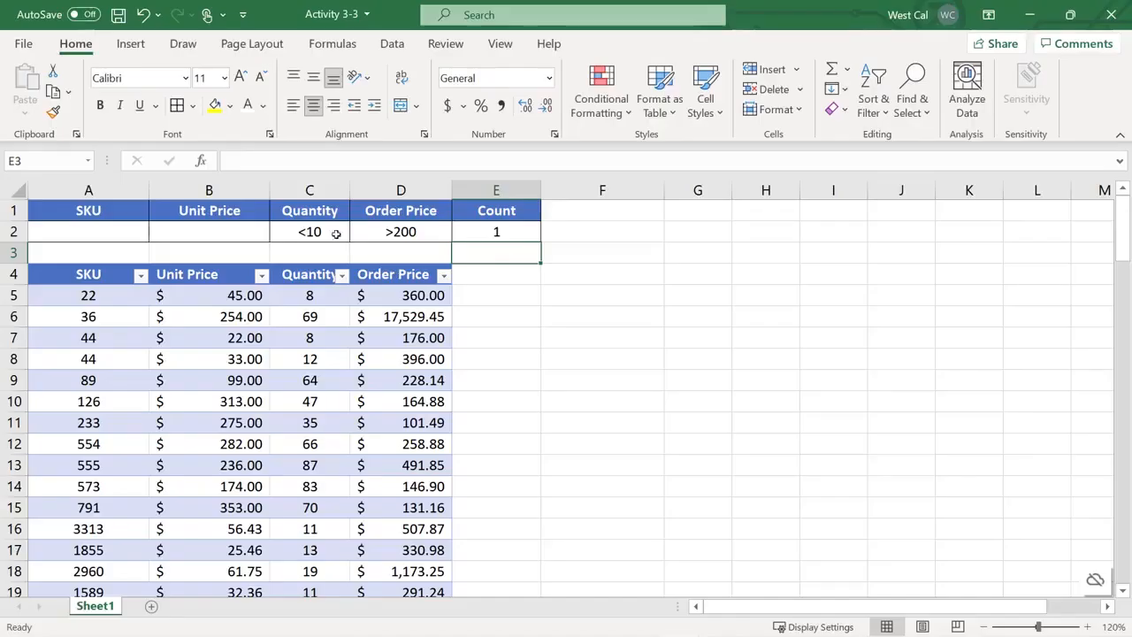
Change the Quantity criterion in C2 to <50 and set Unit Price in B2 to <100
click(314, 231)
double_click(314, 231)
key(BackSpace)
key(BackSpace)
text(50)
key(Return)
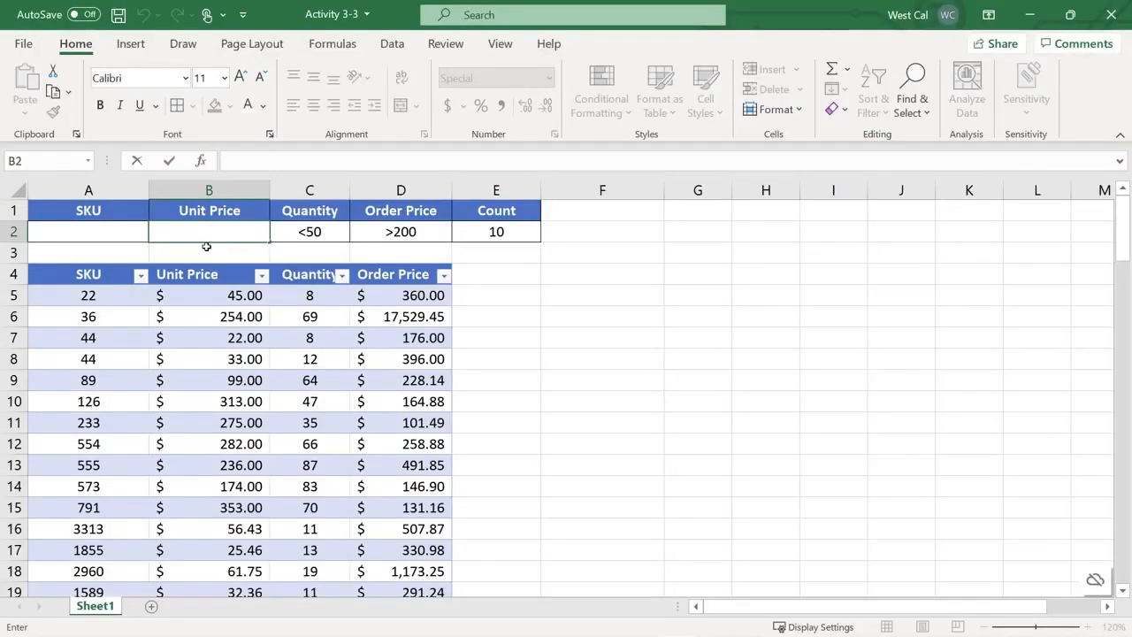
text(<100)
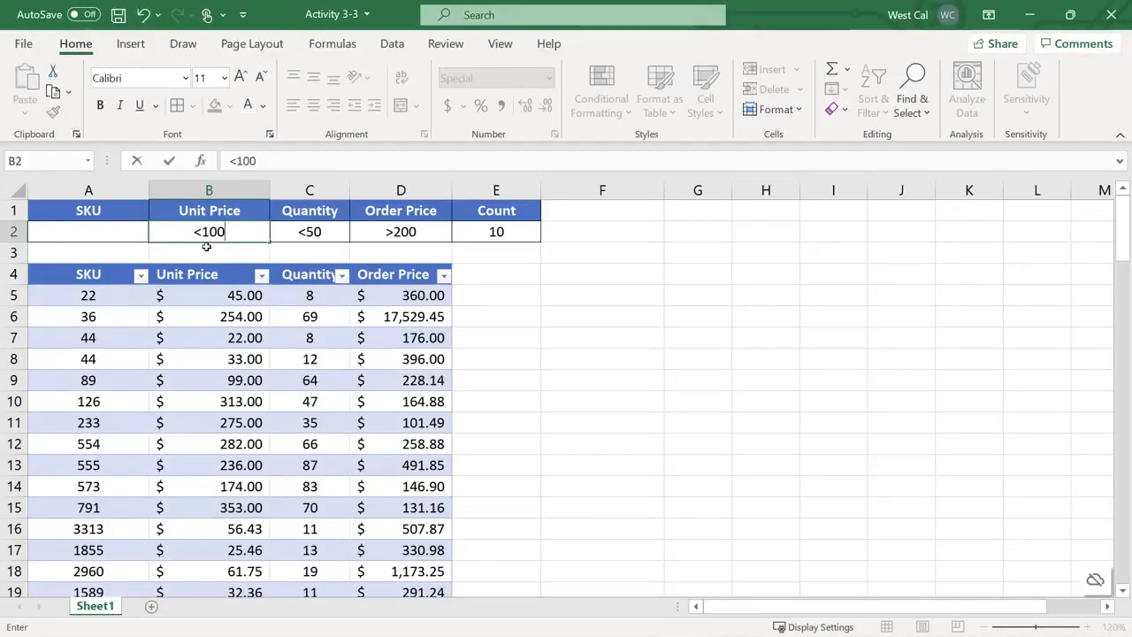
key(Return)
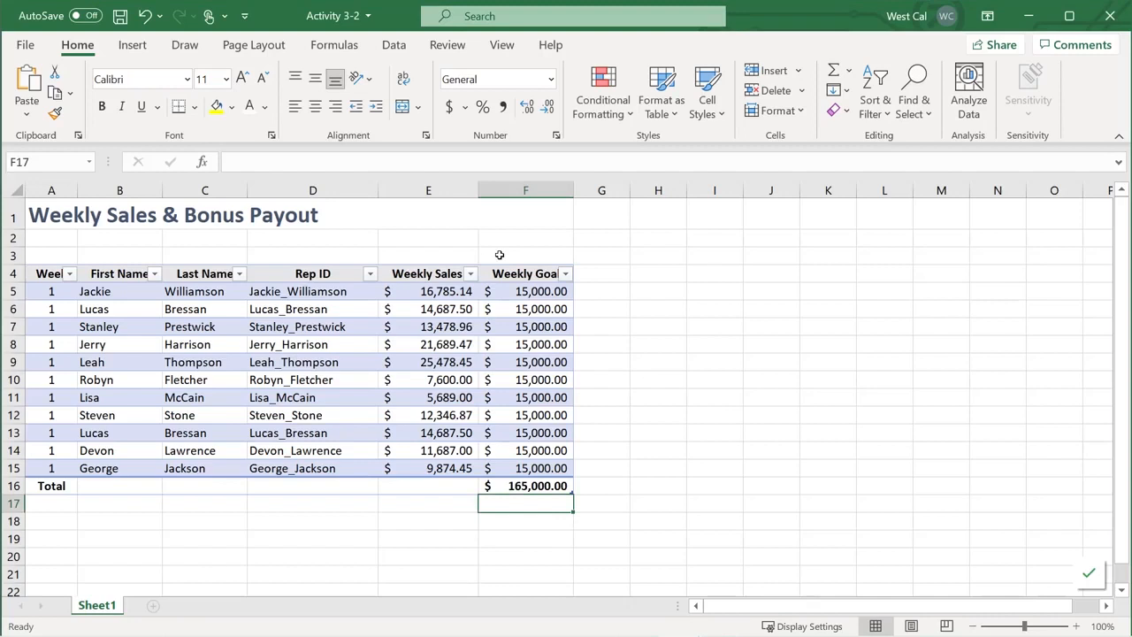
Convert the Weekly Sales & Bonus Payout table to a normal range using Table Design's Convert to Range
click(49, 280)
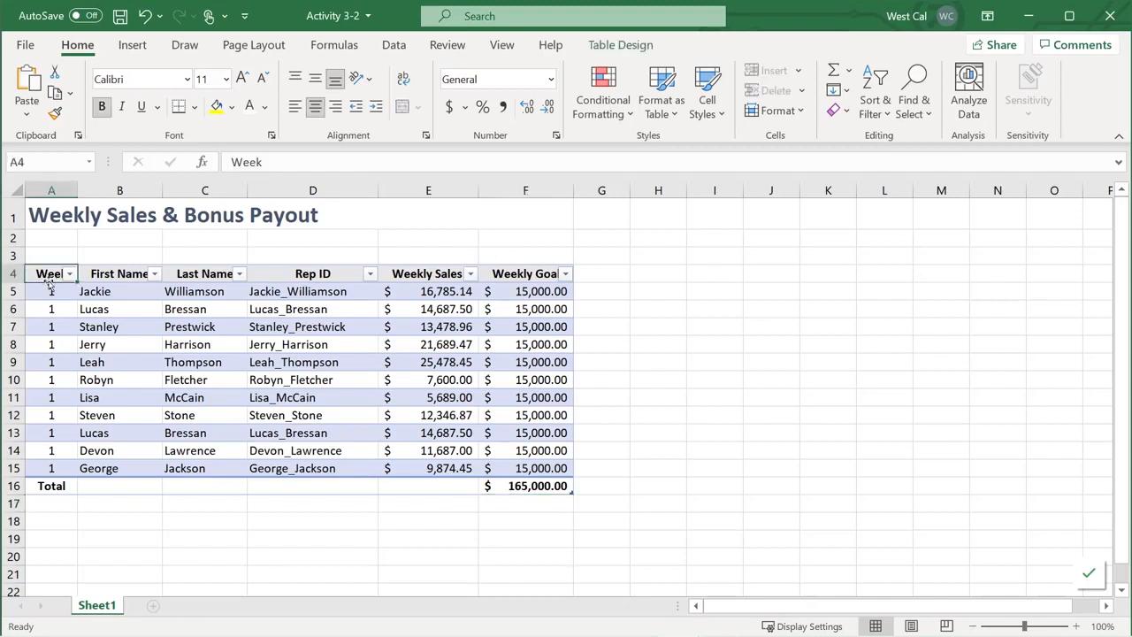
click(620, 46)
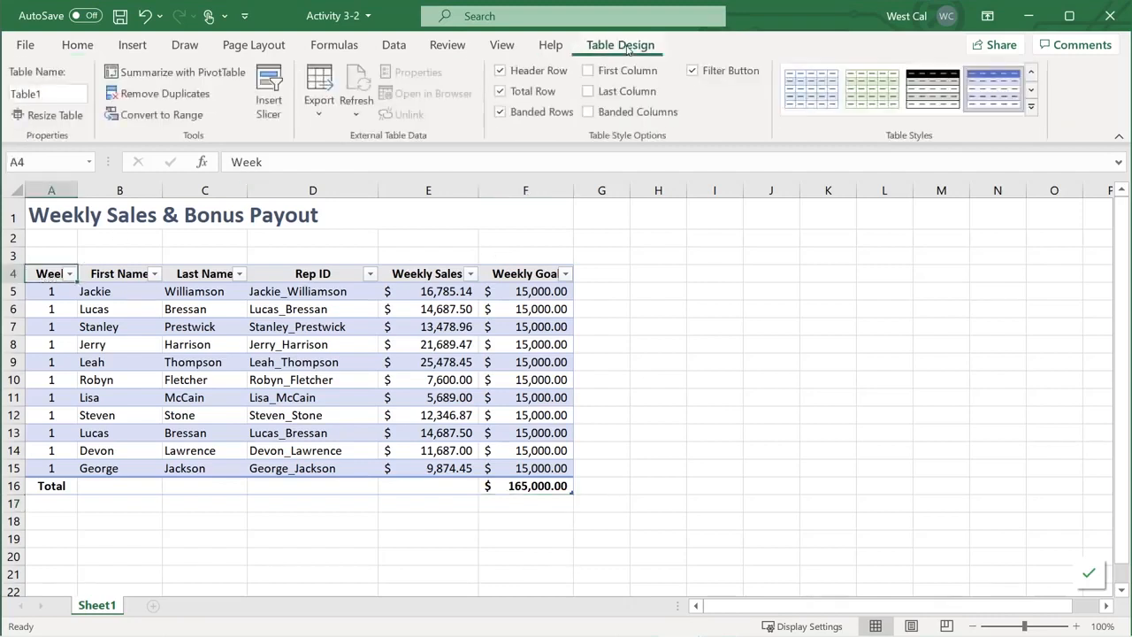
click(161, 118)
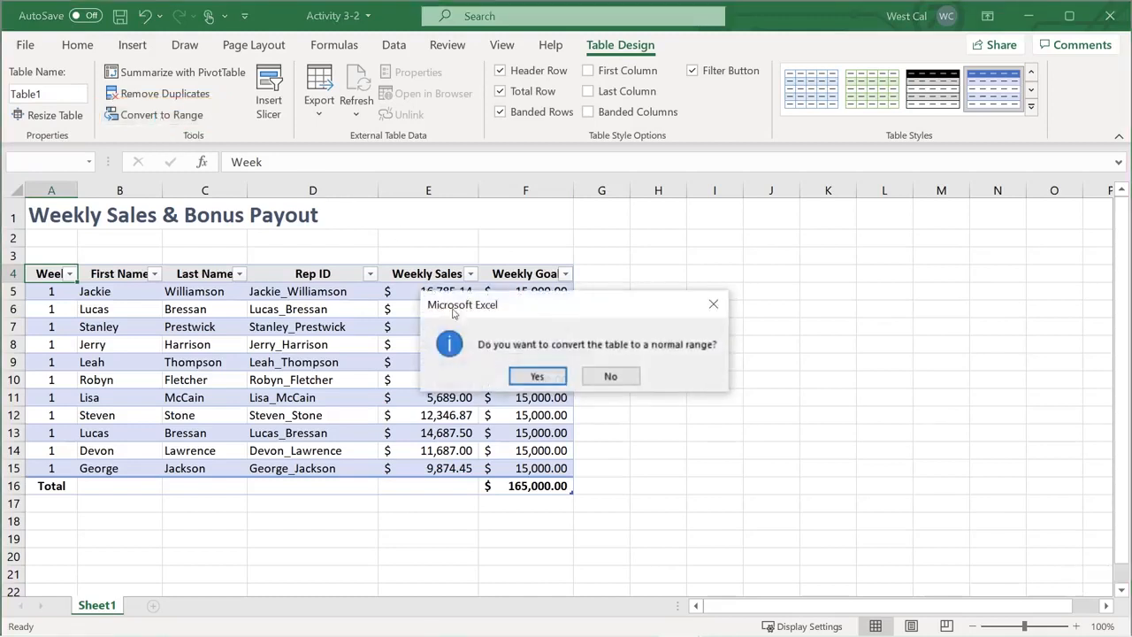
click(537, 377)
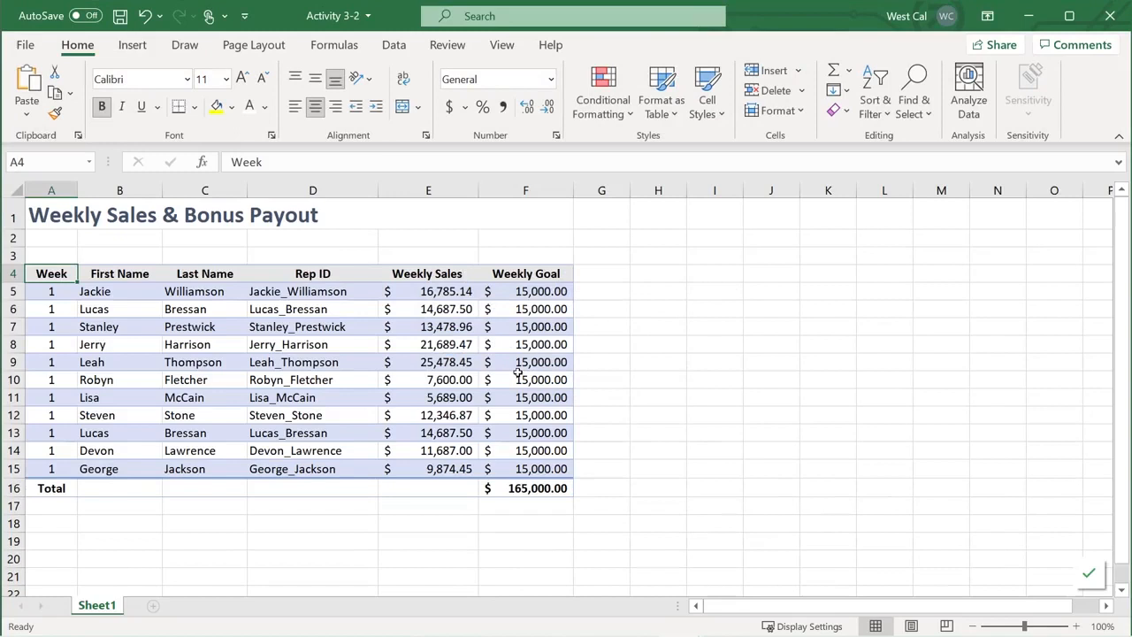
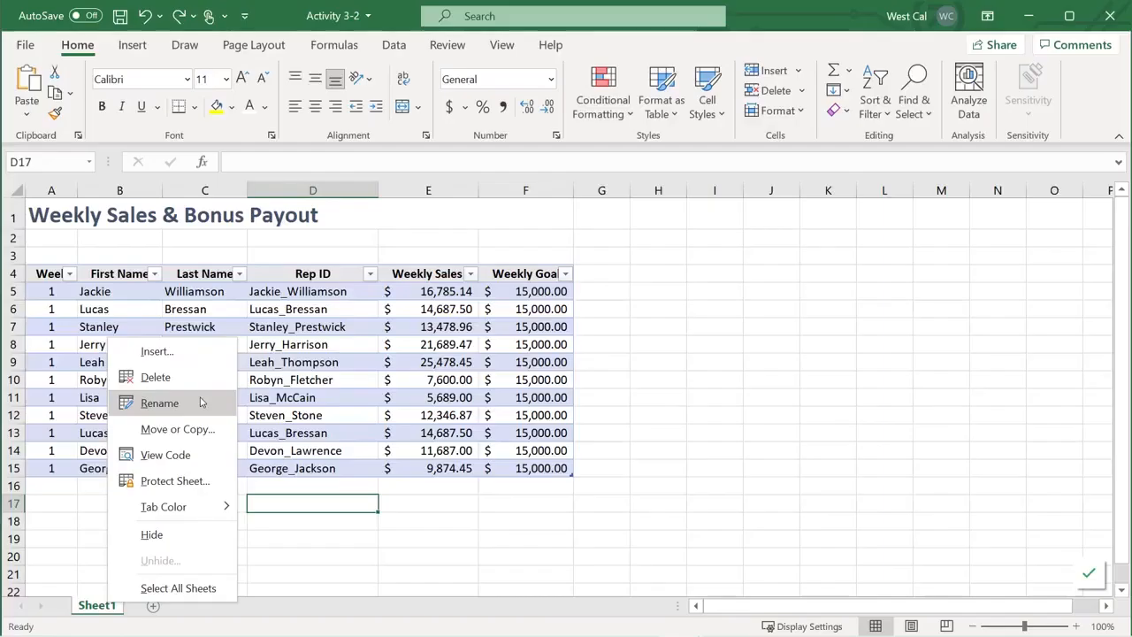
Rename the Sheet1 tab to Sales
click(159, 403)
text(Sales)
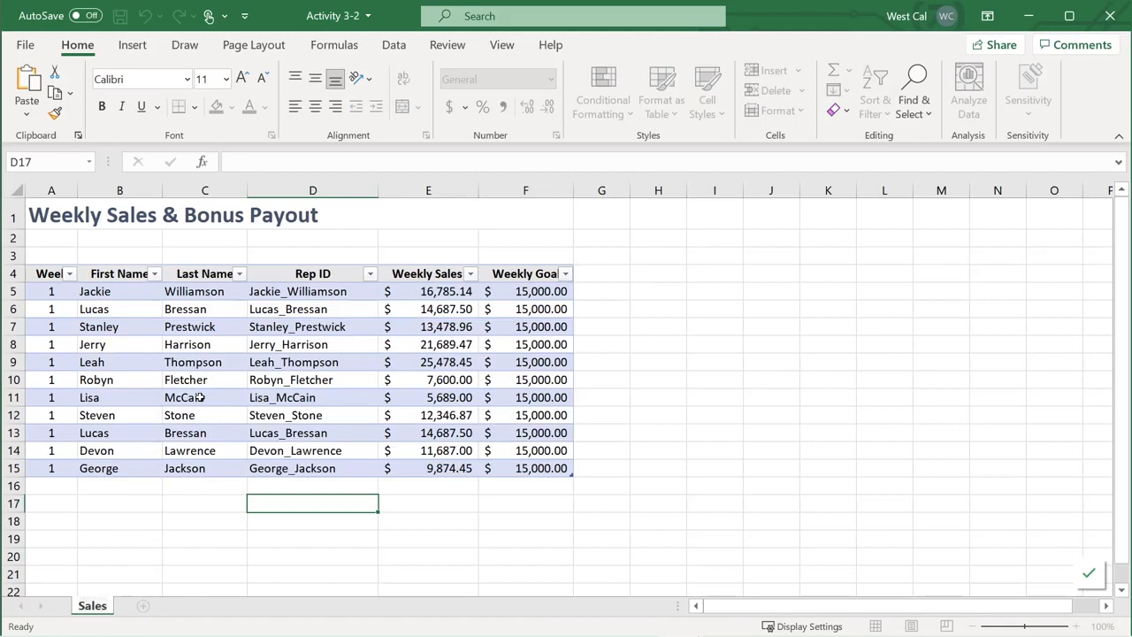
key(Return)
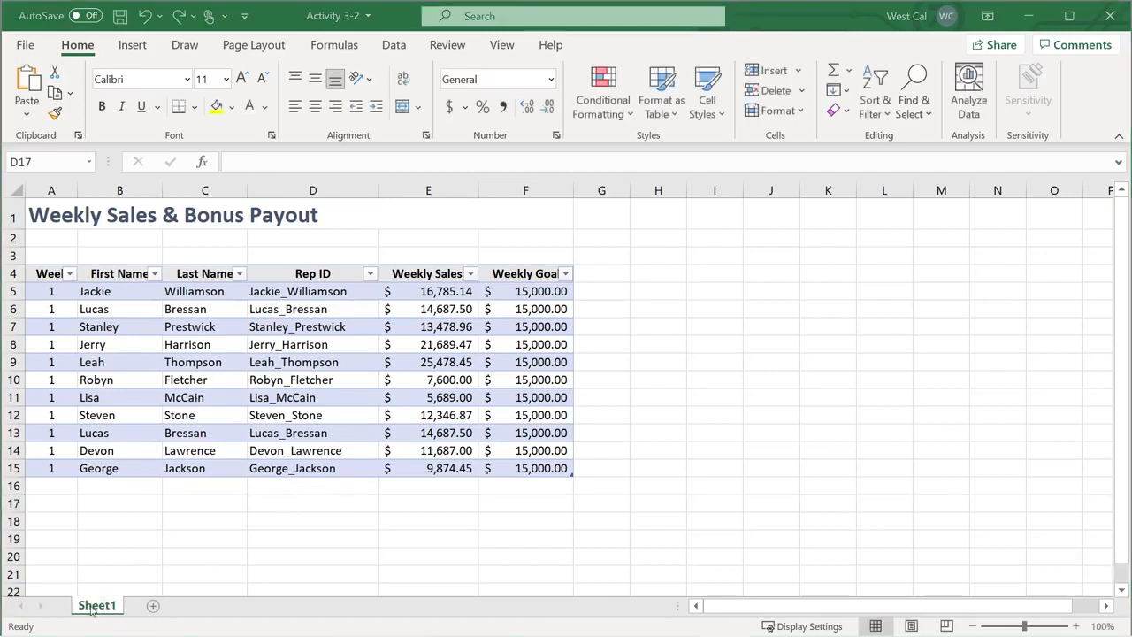
double_click(95, 606)
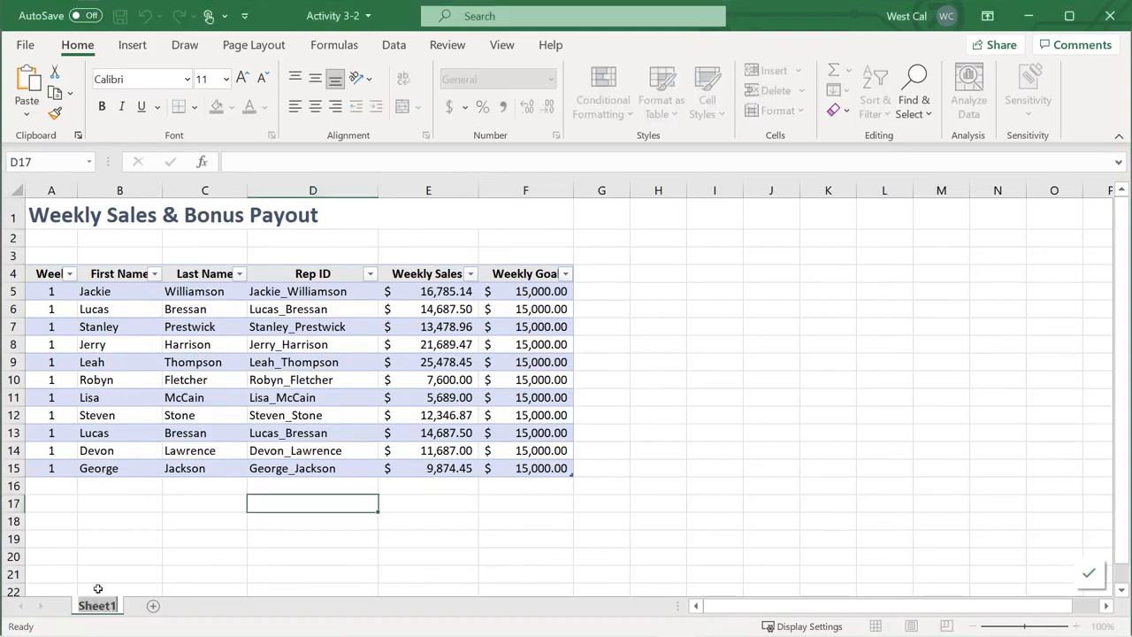
text(Sales)
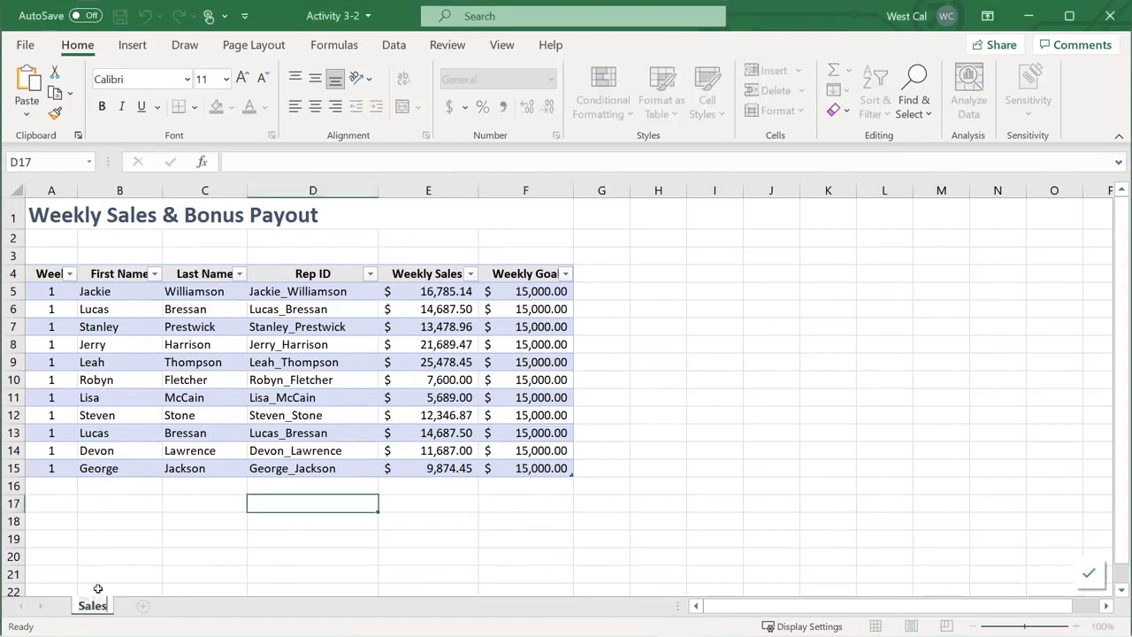
key(Return)
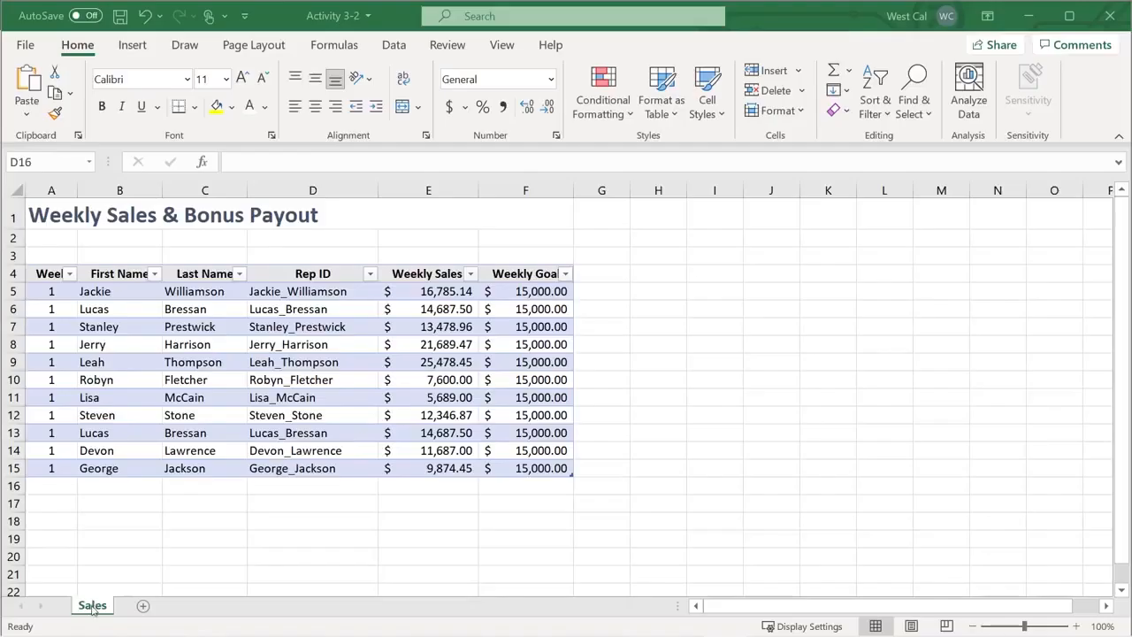
Colour the Sales tab orange and add a new blank sheet after it
right_click(92, 605)
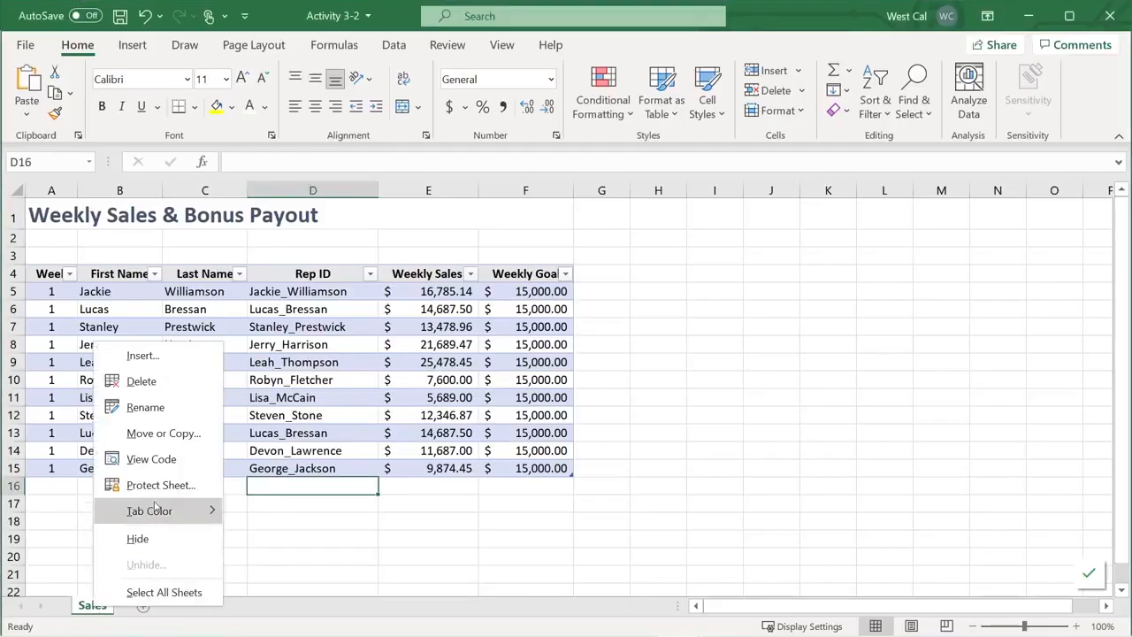
mouse_move(150, 510)
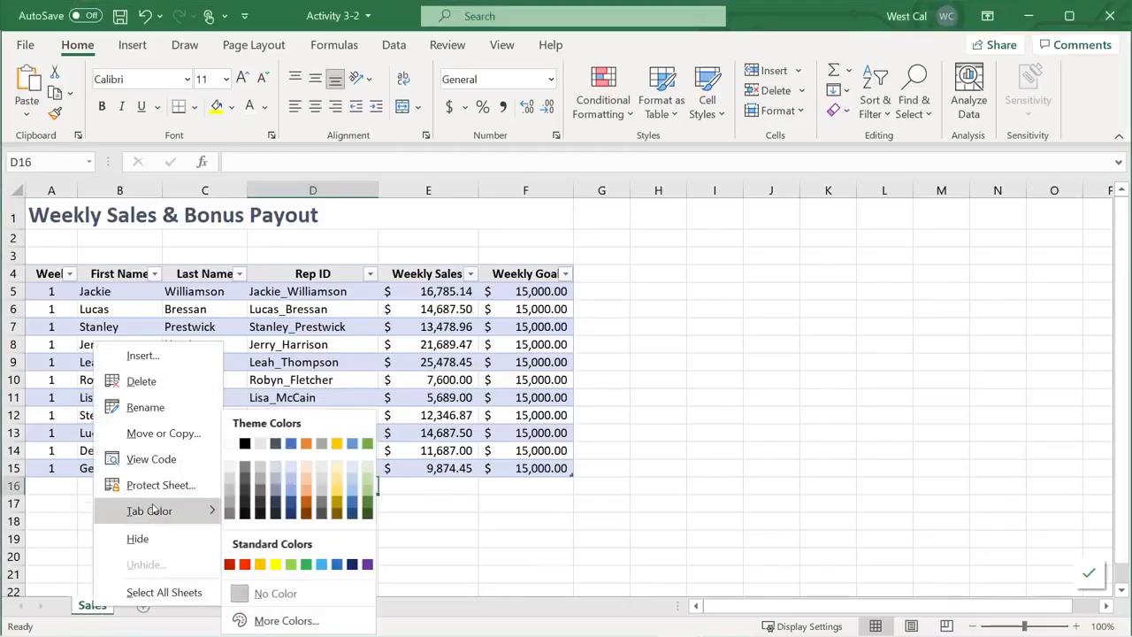
click(307, 444)
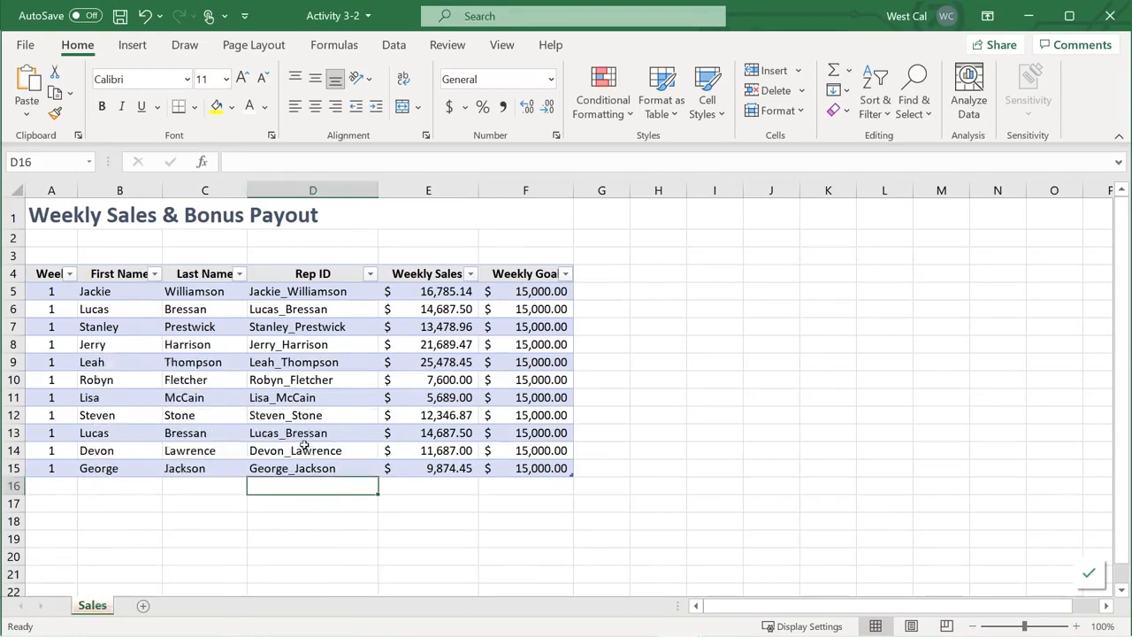
click(143, 607)
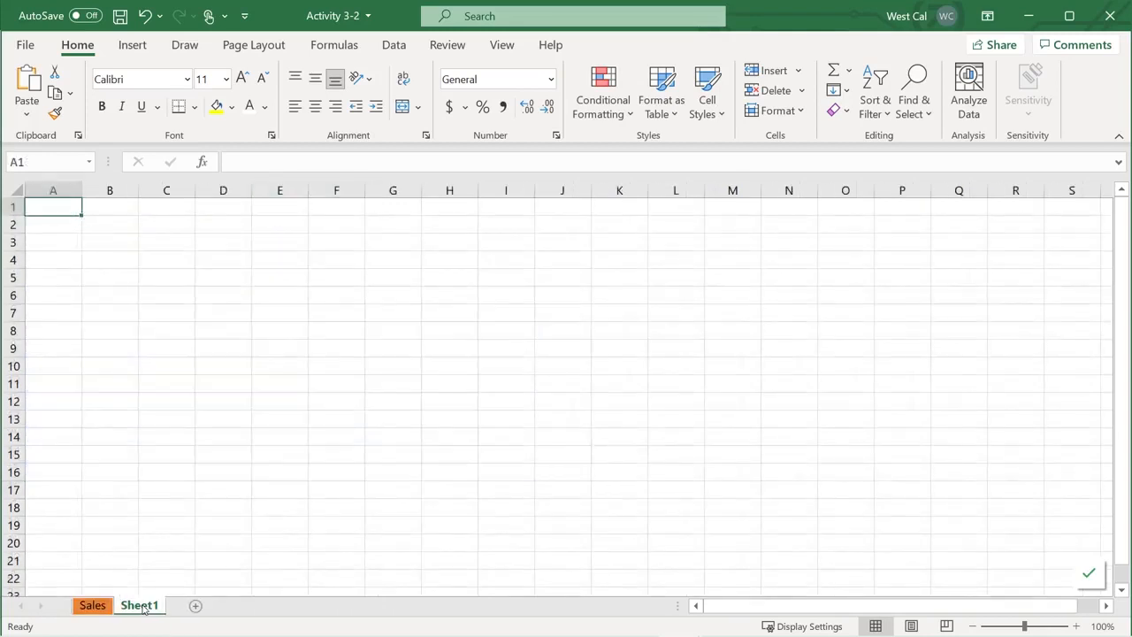
Add Sheet2, group it with Sheet1, and colour the grouped tabs blue
click(196, 607)
ctrl+click(138, 608)
right_click(144, 608)
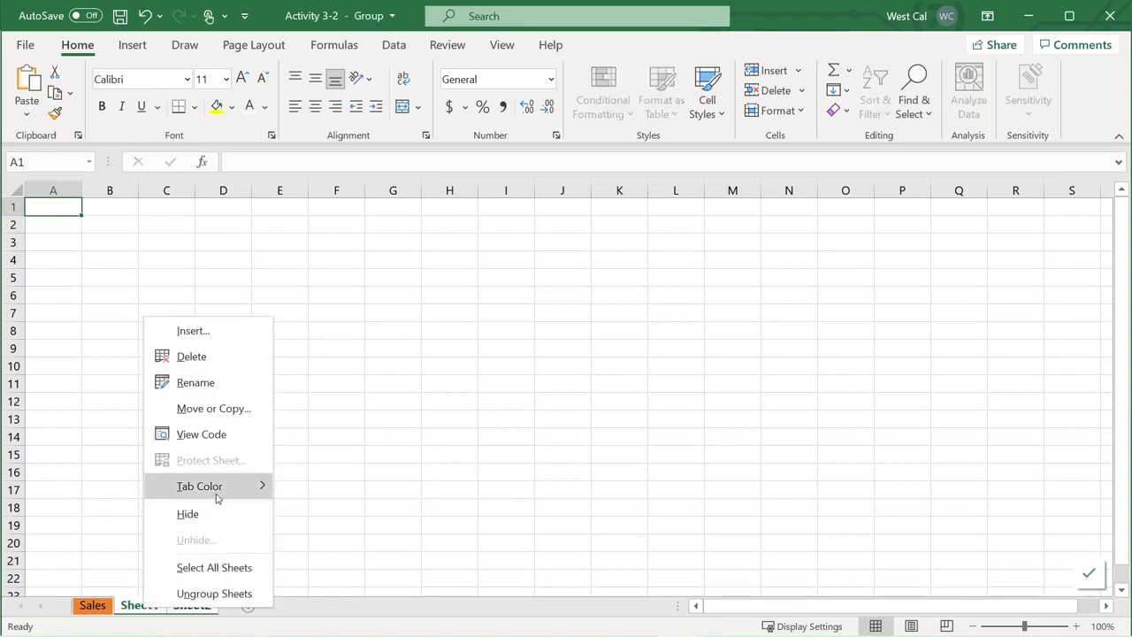
mouse_move(264, 489)
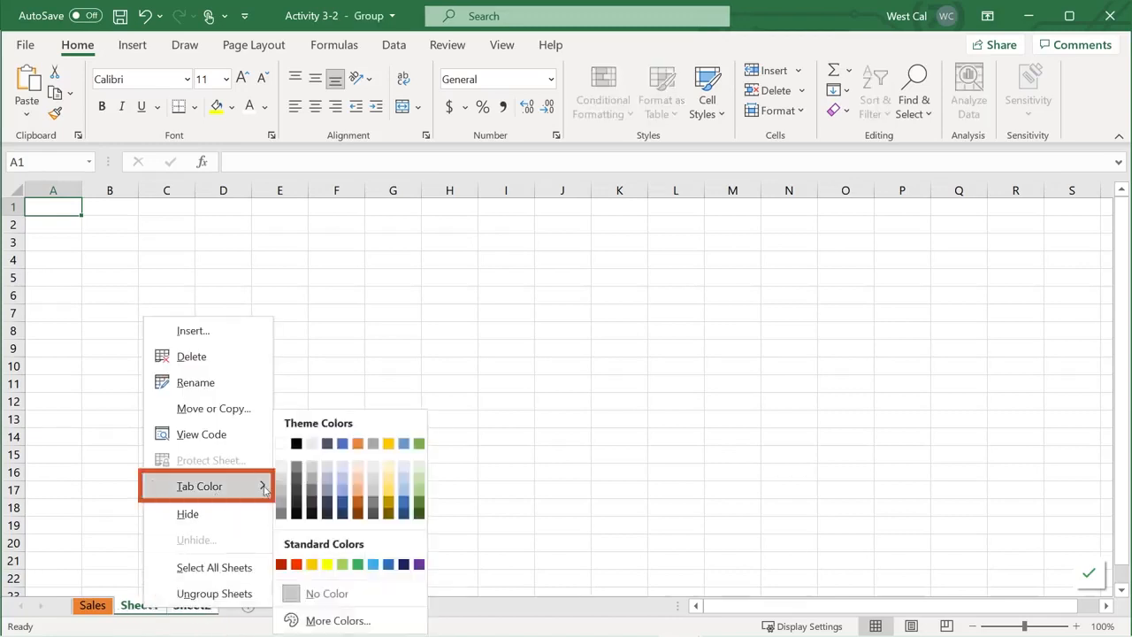
click(342, 444)
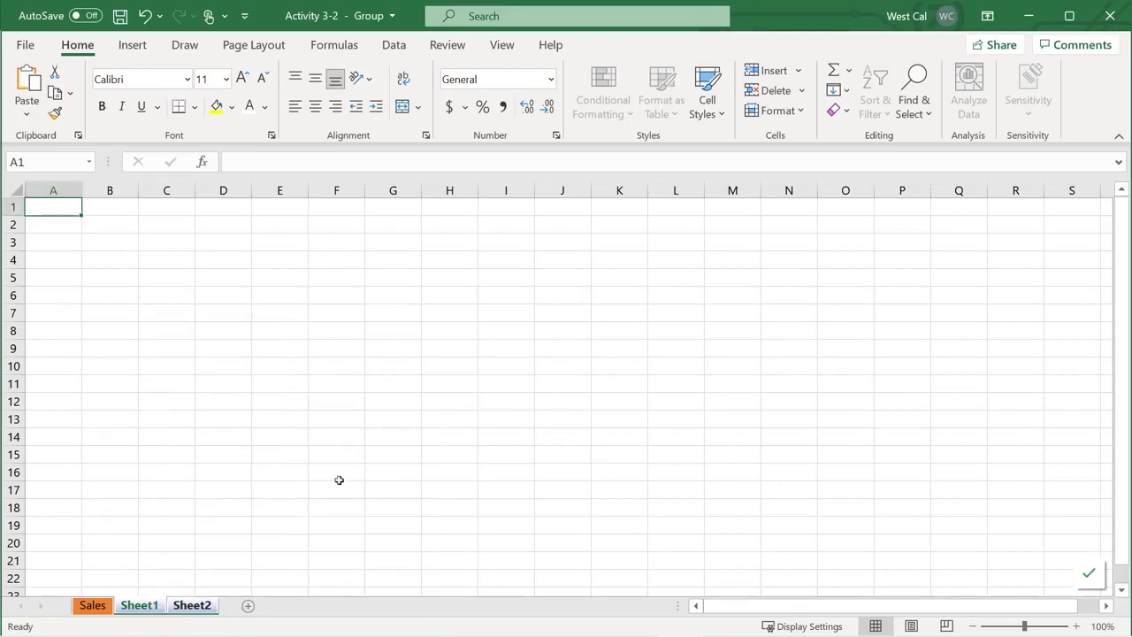
Select all sheets and give the grouped tabs a green colour
right_click(198, 608)
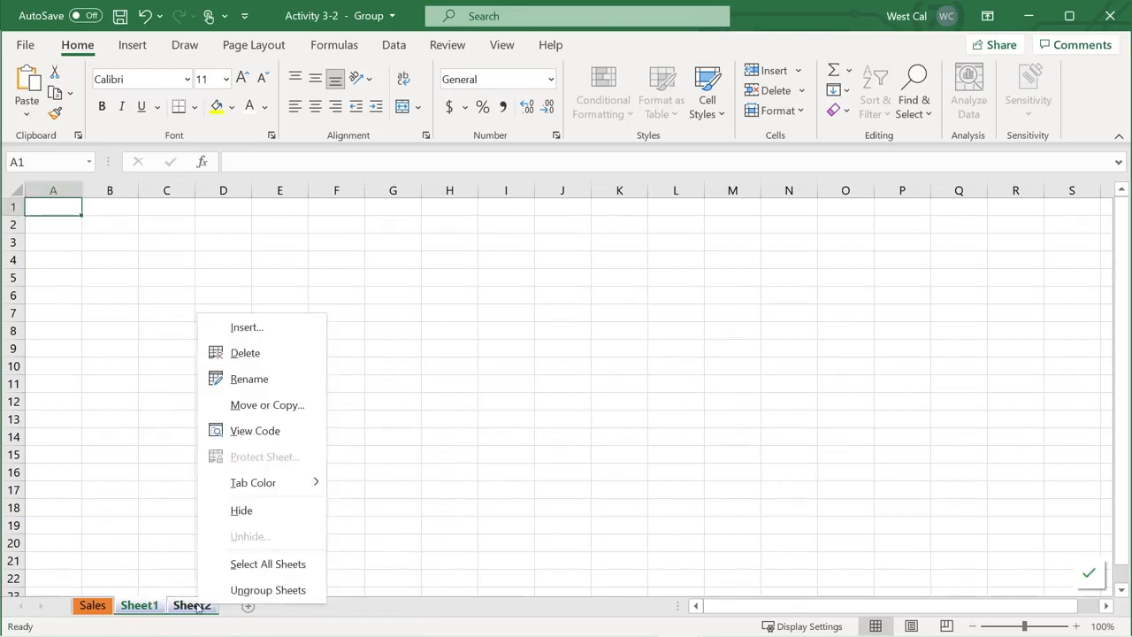
click(260, 564)
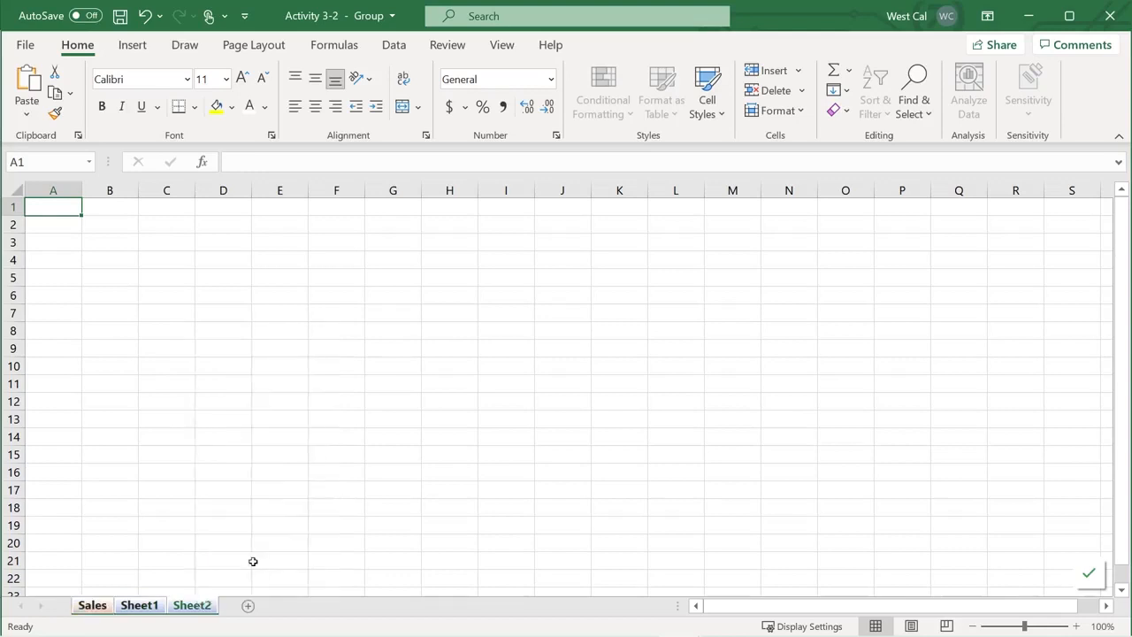
right_click(200, 607)
mouse_move(298, 484)
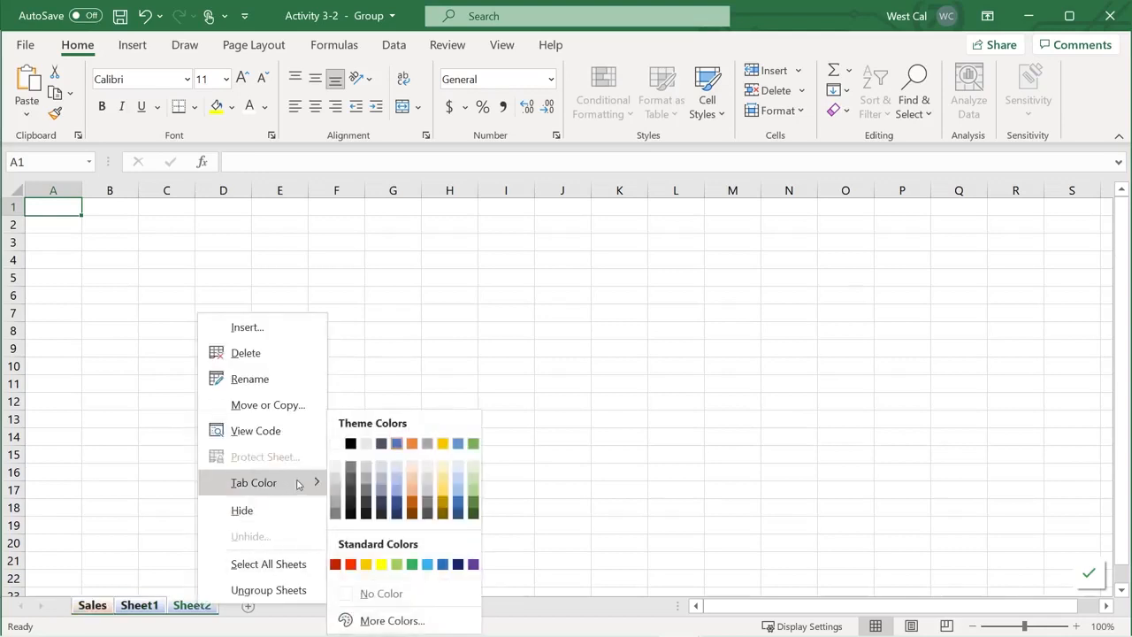
click(474, 443)
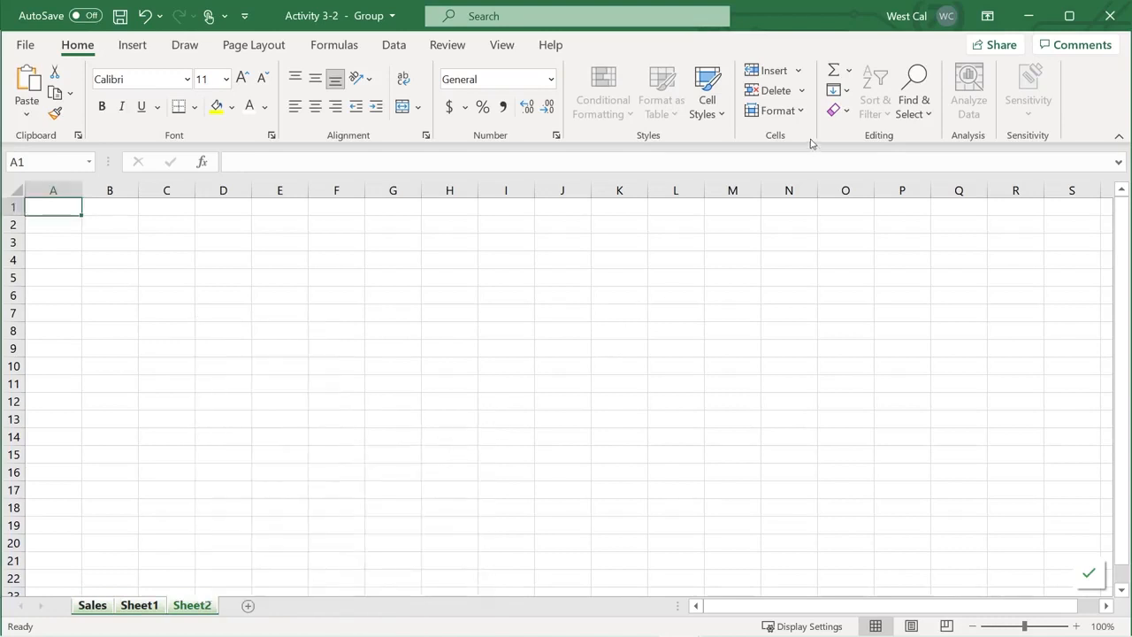
click(778, 110)
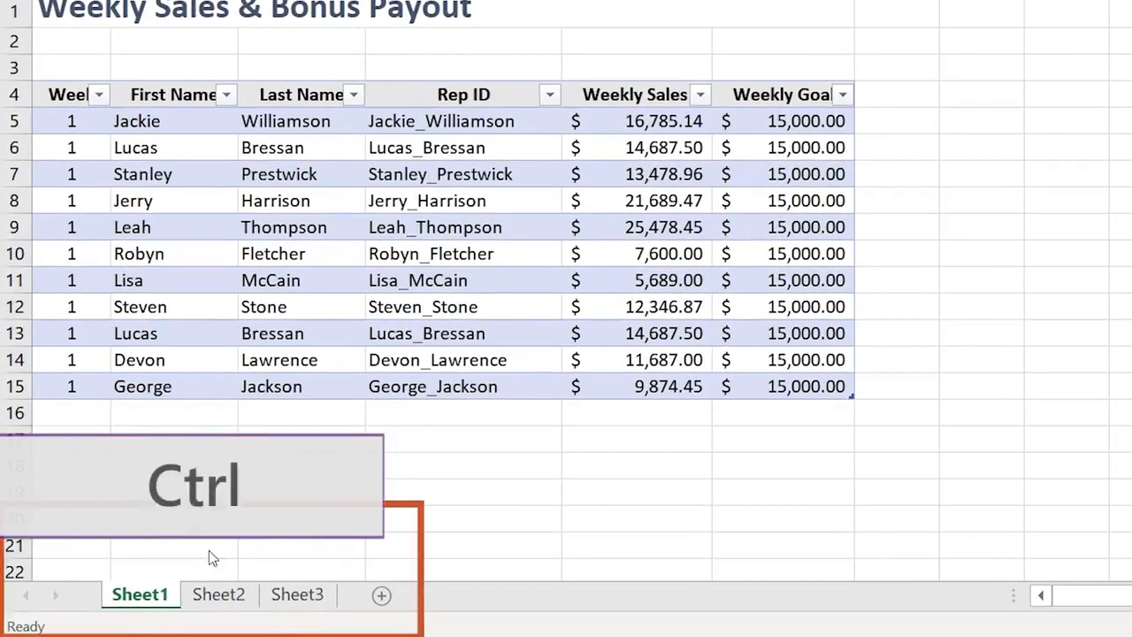
Group Sheet1, Sheet2 and Sheet3 with Select All Sheets, then ungroup them again
ctrl+click(217, 597)
ctrl+click(296, 596)
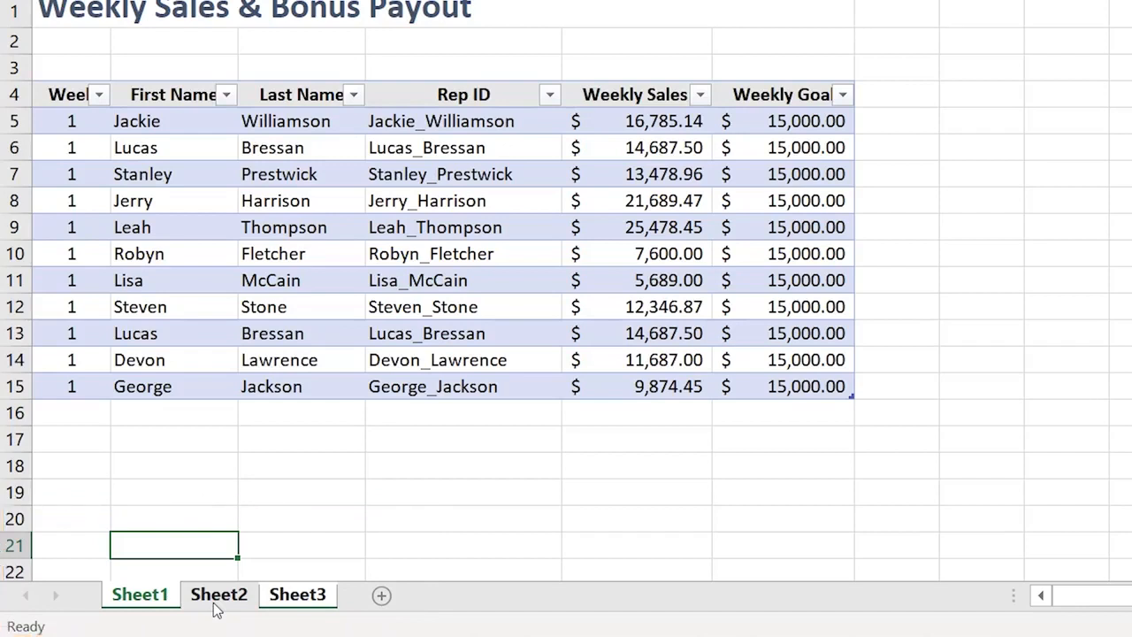
right_click(222, 597)
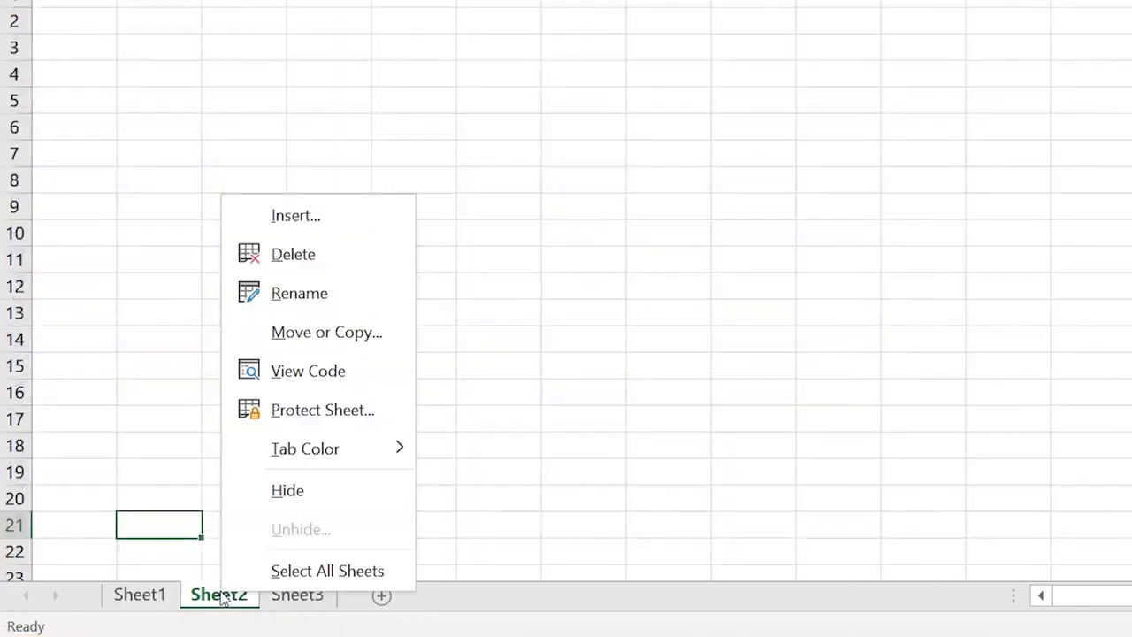
click(290, 575)
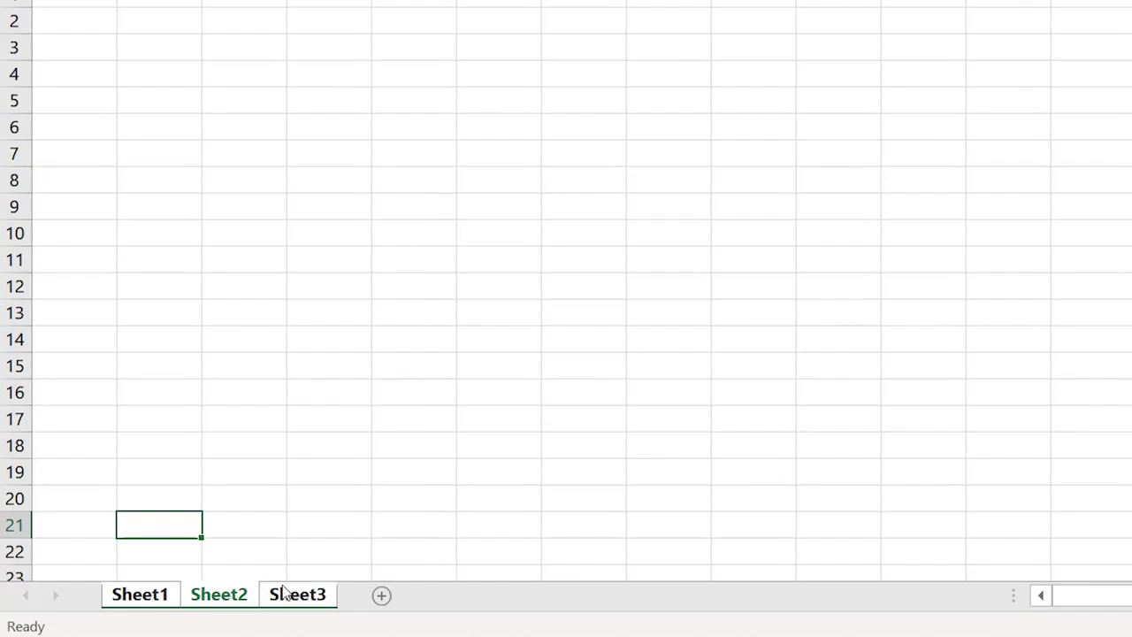
right_click(242, 600)
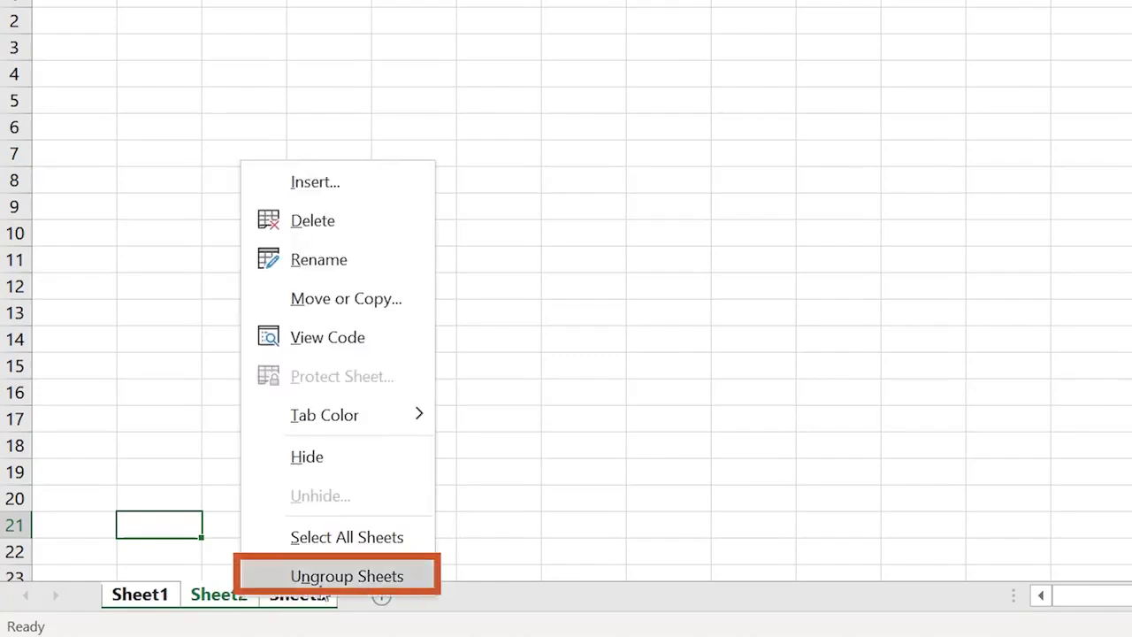
click(338, 580)
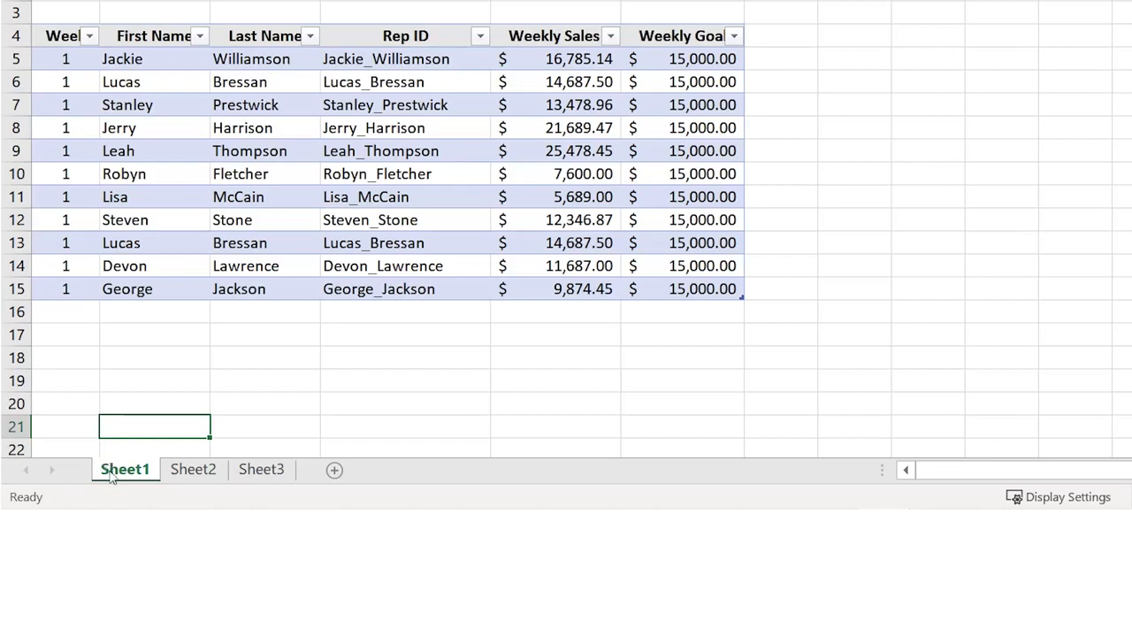
Drag Sheet1 to the end of the tabs, after Sheet3
drag(110, 475, 299, 465)
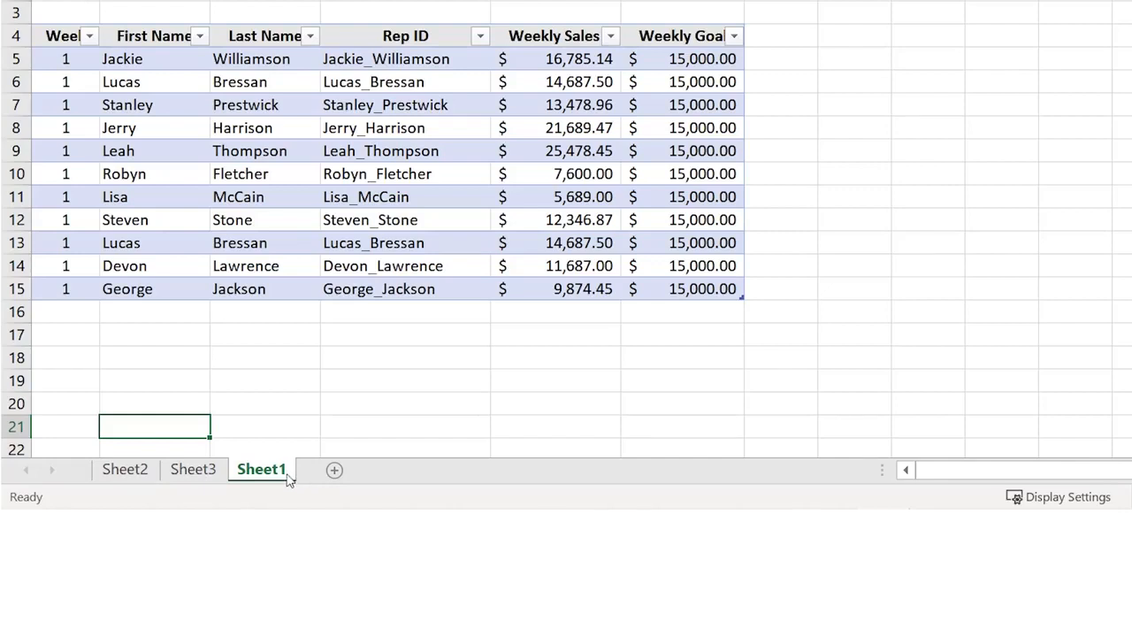
Tick Create a copy in Sheet1's Move or Copy dialog, then add a new blank Sheet2
right_click(288, 479)
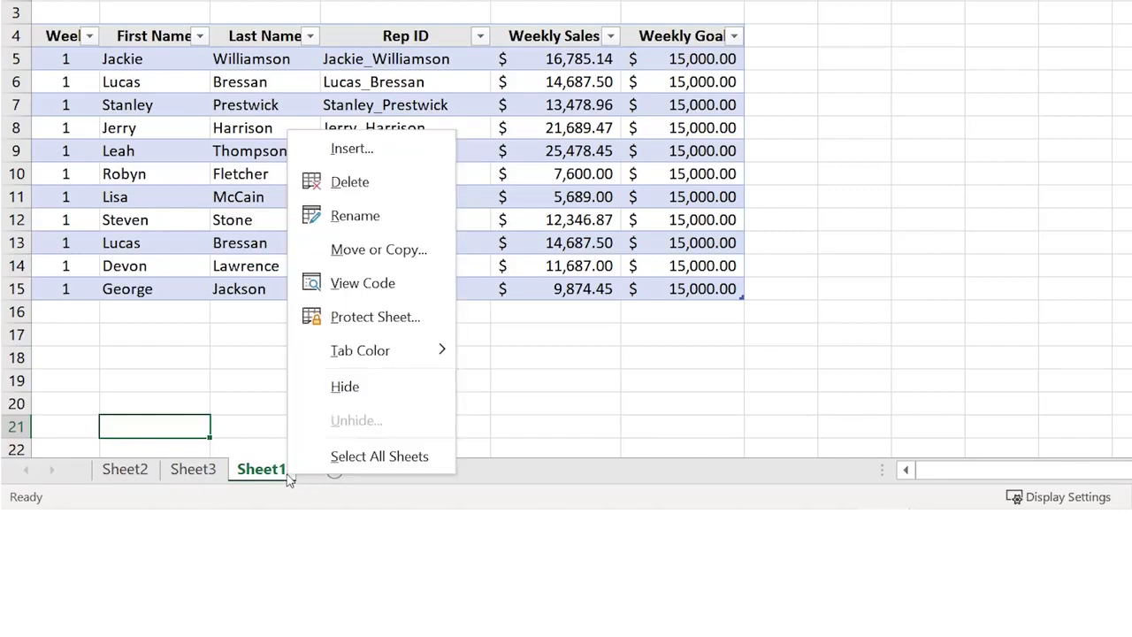
click(378, 249)
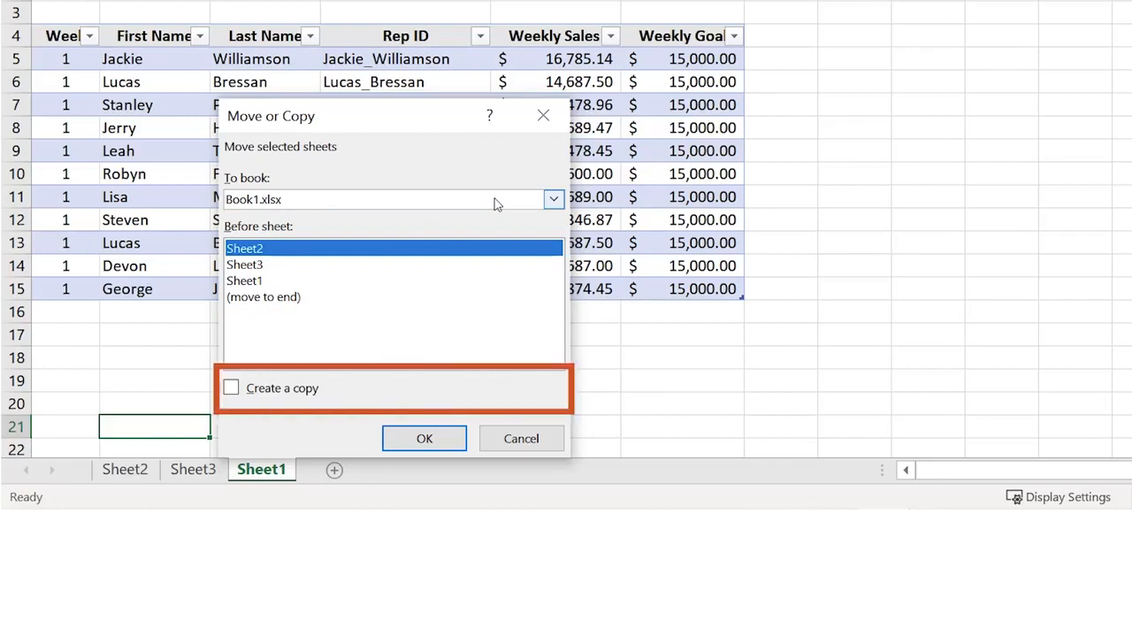
click(232, 388)
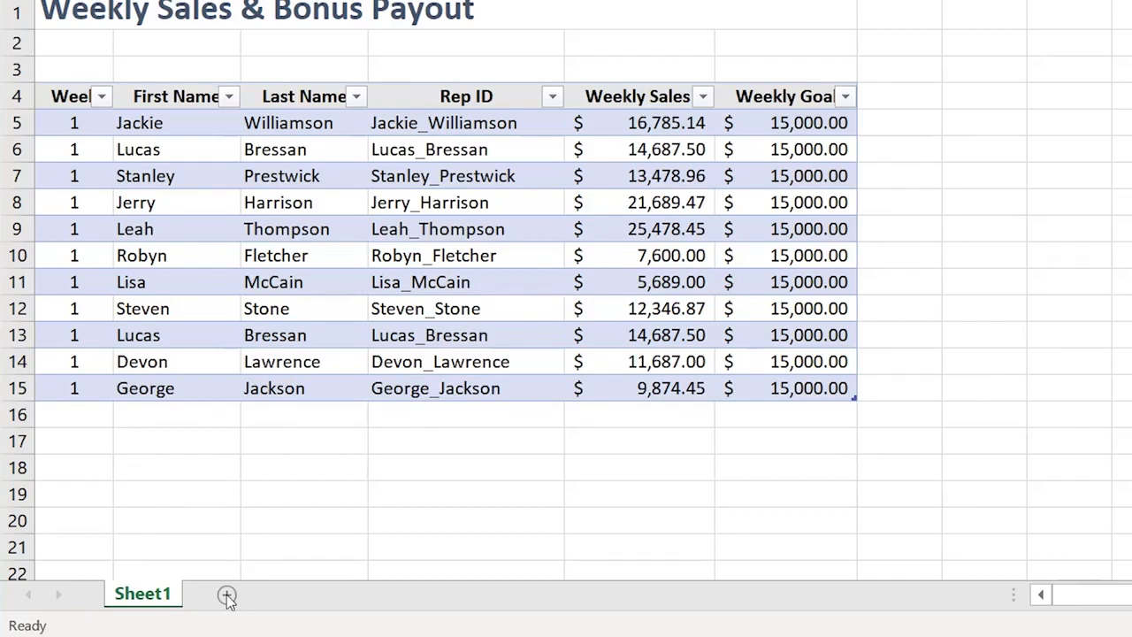
click(228, 597)
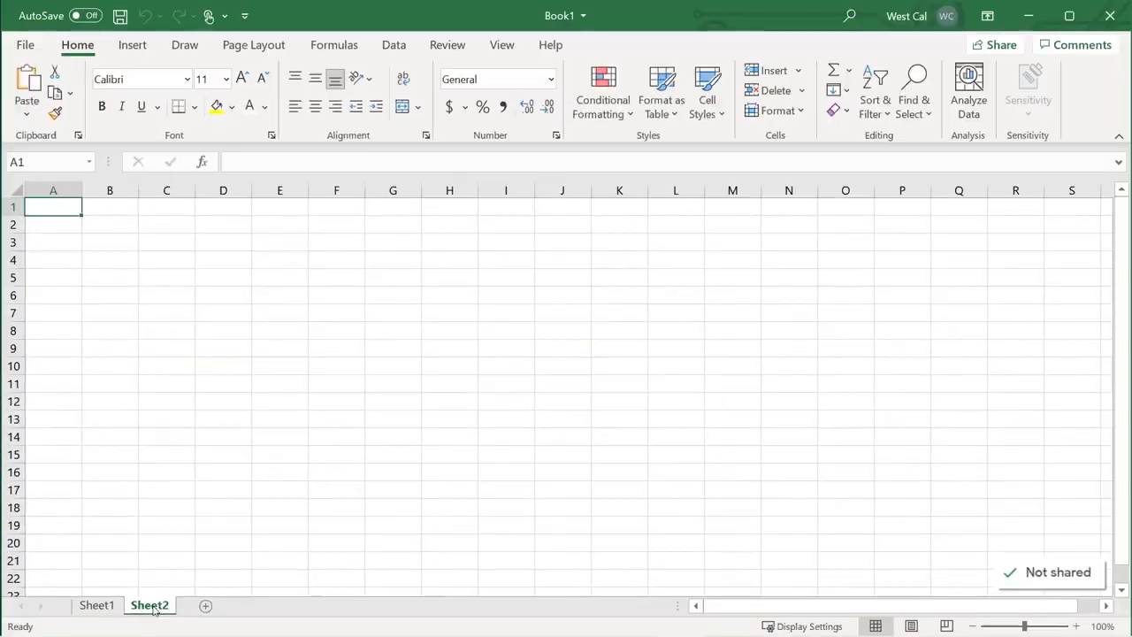
Insert a worksheet via Home > Insert > Insert Sheet, then another through the tab's Insert dialog
click(799, 71)
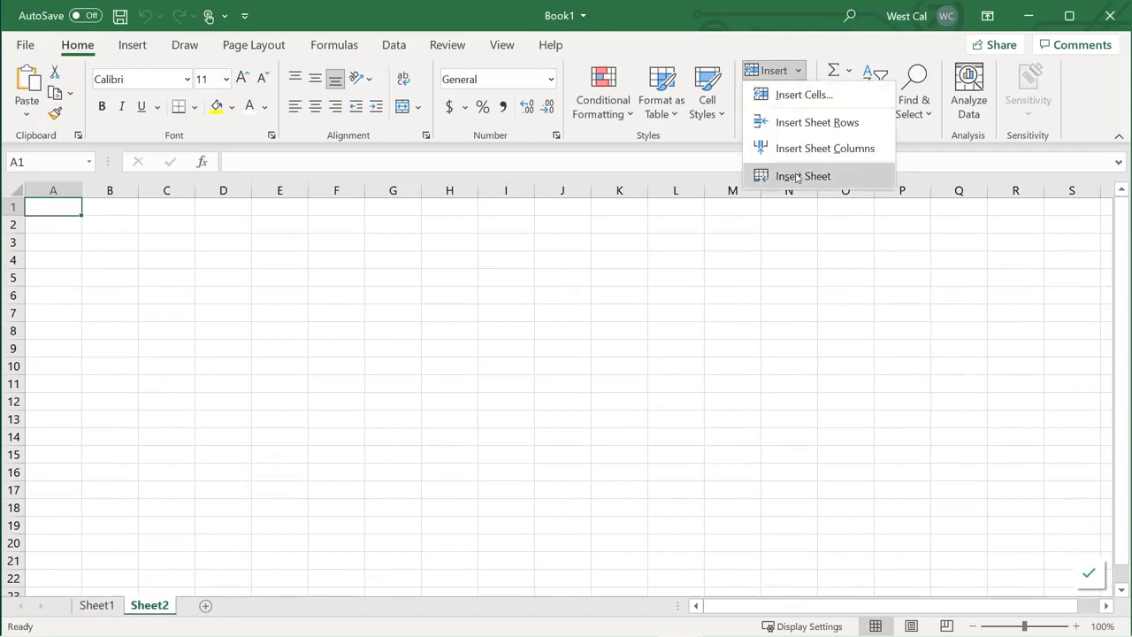
click(798, 176)
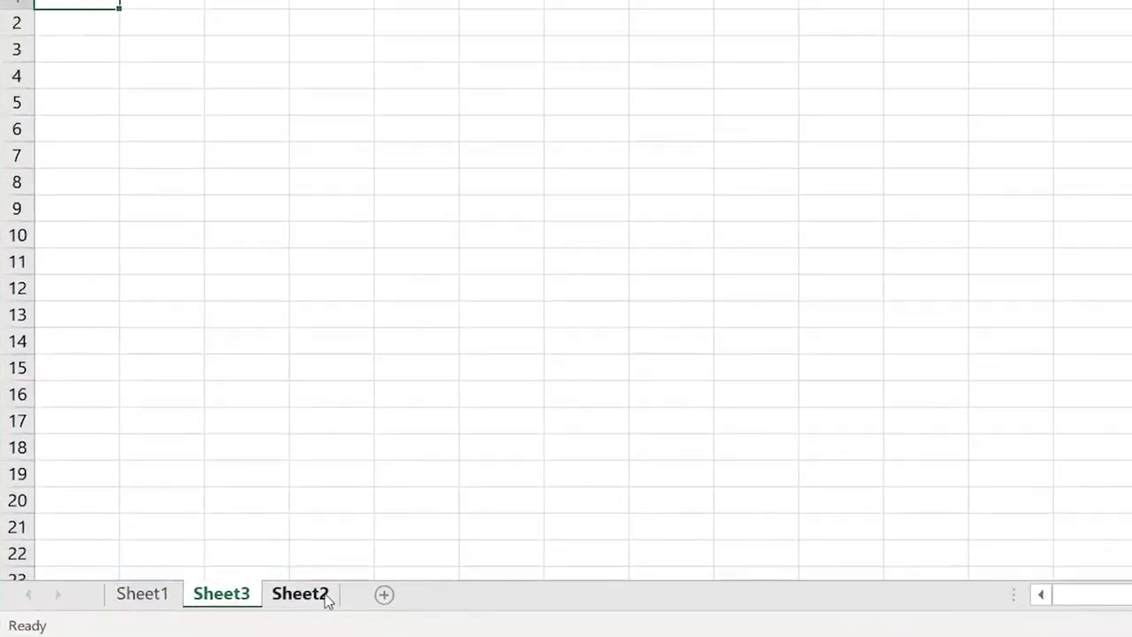
right_click(244, 597)
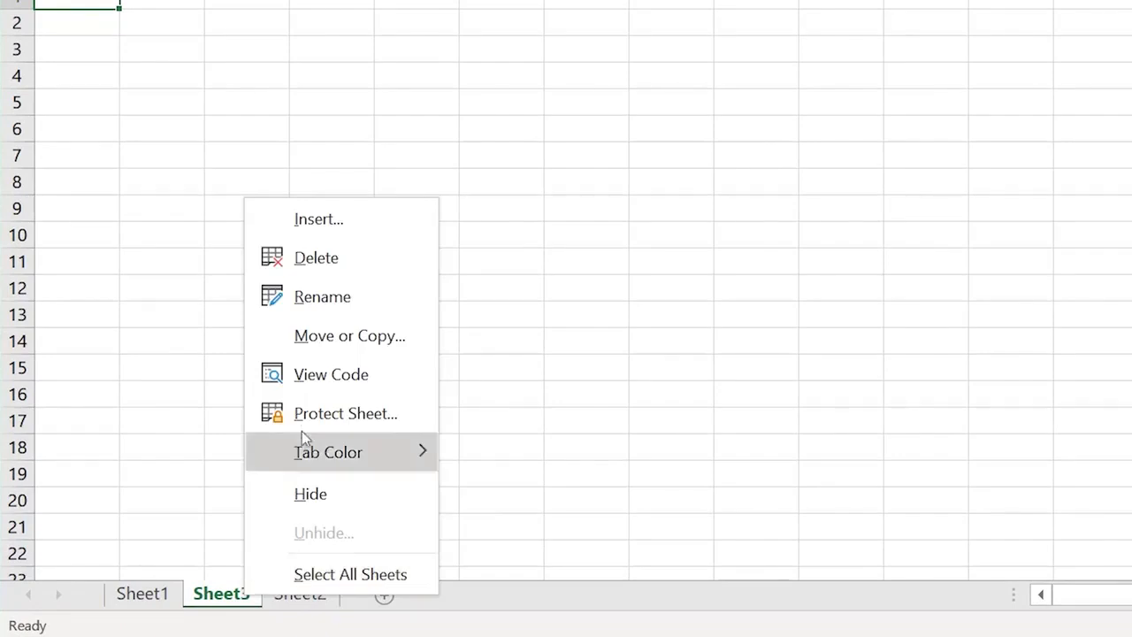
click(330, 223)
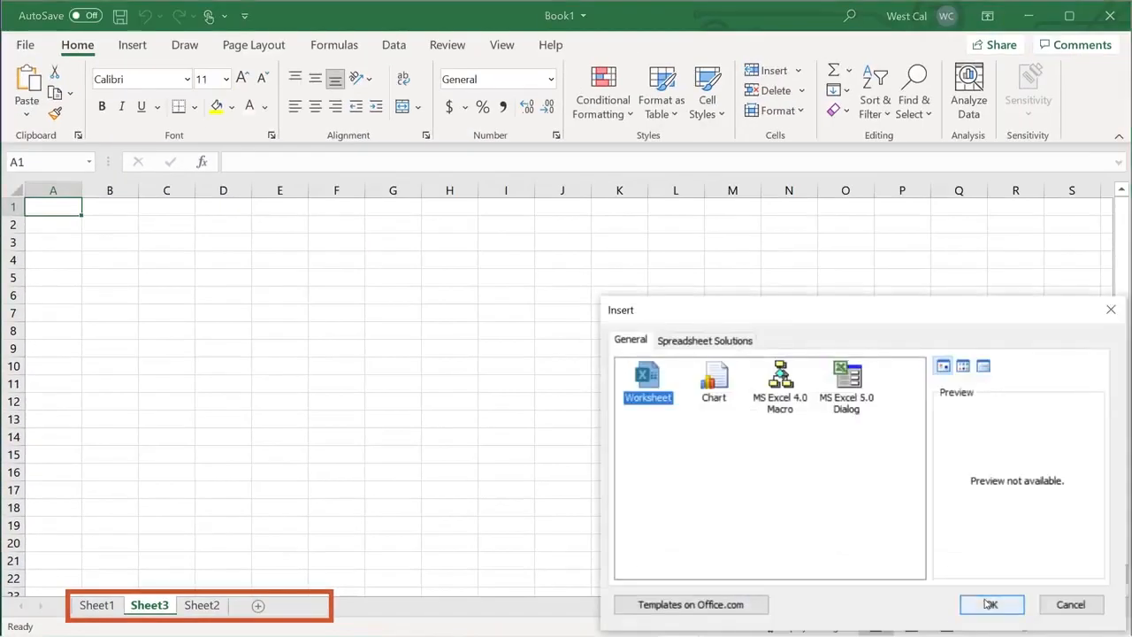
click(988, 604)
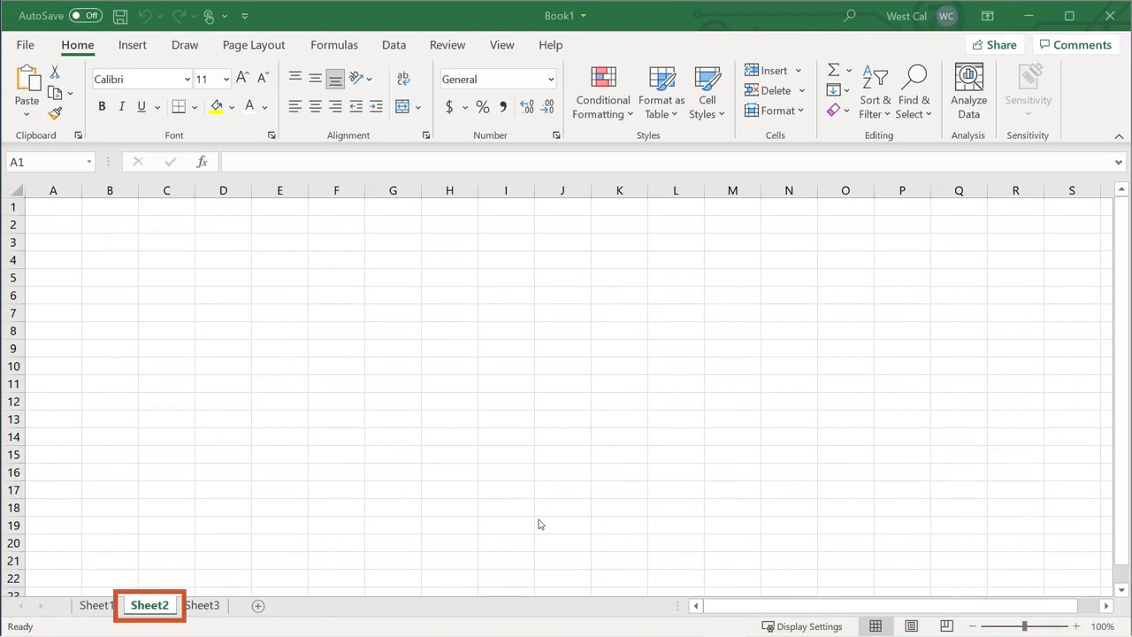
Delete Sheet2 with Home > Delete > Delete Sheet, then delete the Sheet1 sales sheet and confirm
click(801, 92)
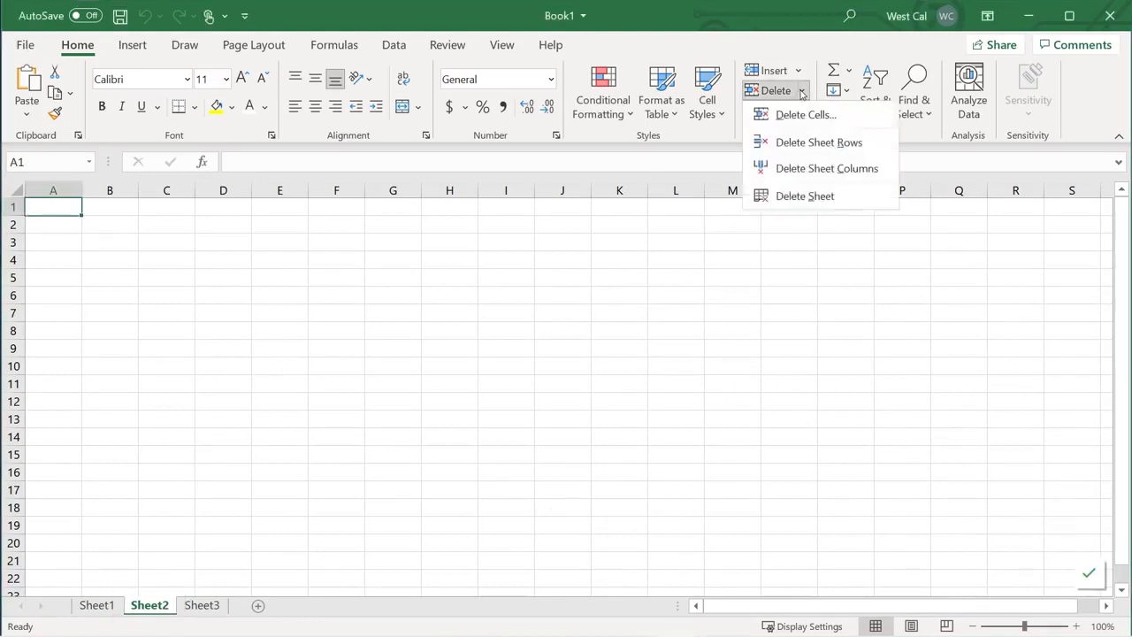
click(777, 197)
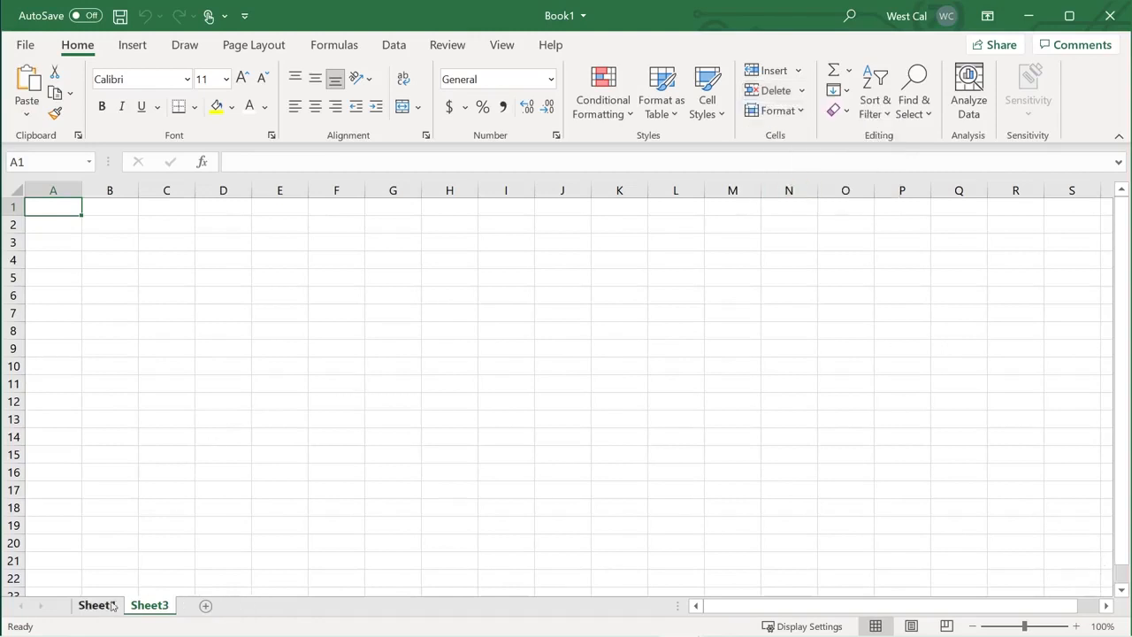
click(104, 606)
right_click(92, 608)
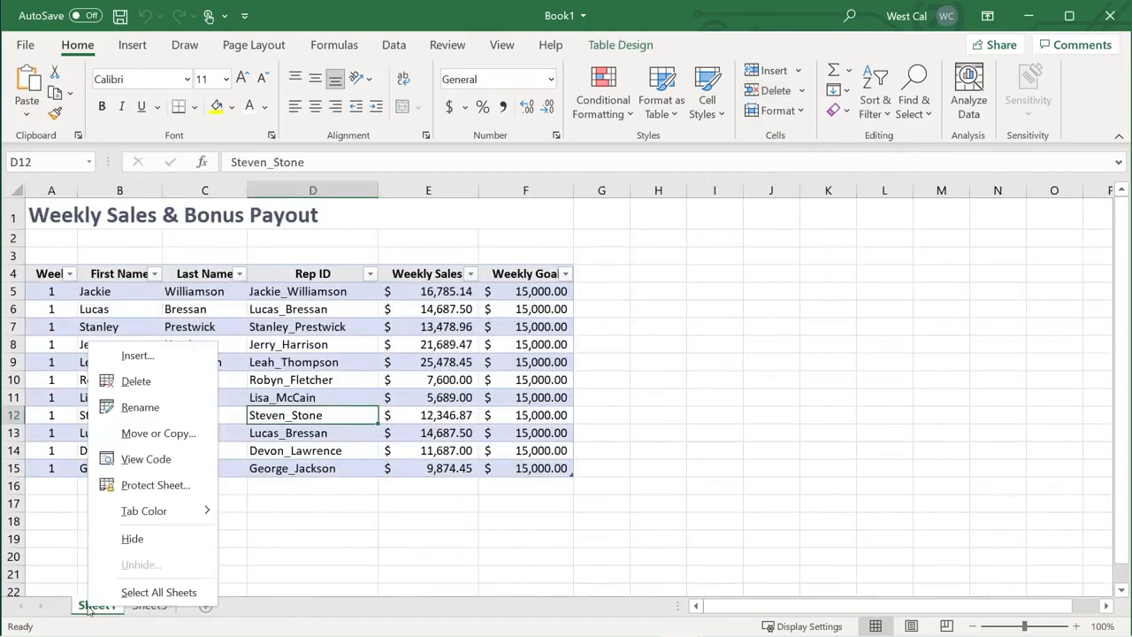
click(173, 389)
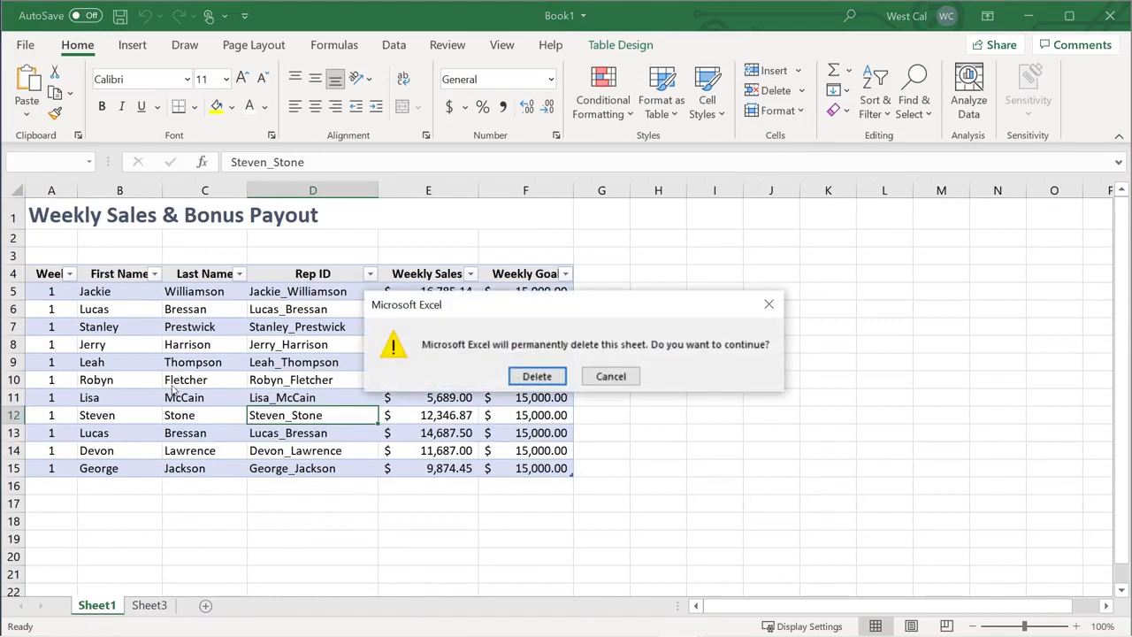
click(532, 381)
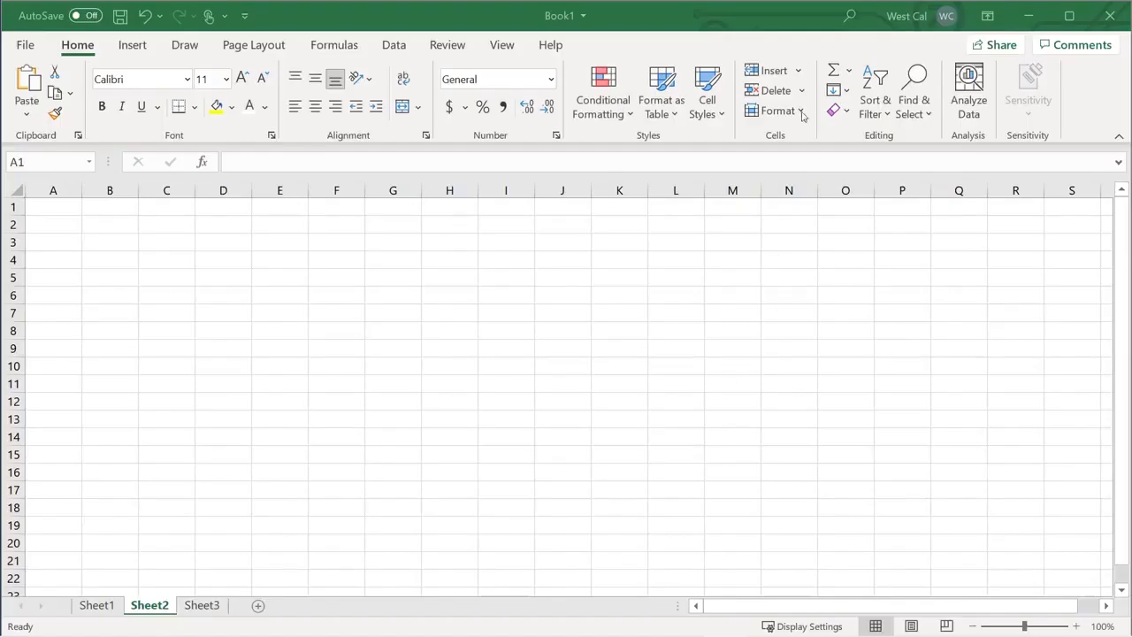
Open the Home > Format menu in the workbook holding Sheet1, Sheet2 and Sheet3
click(802, 112)
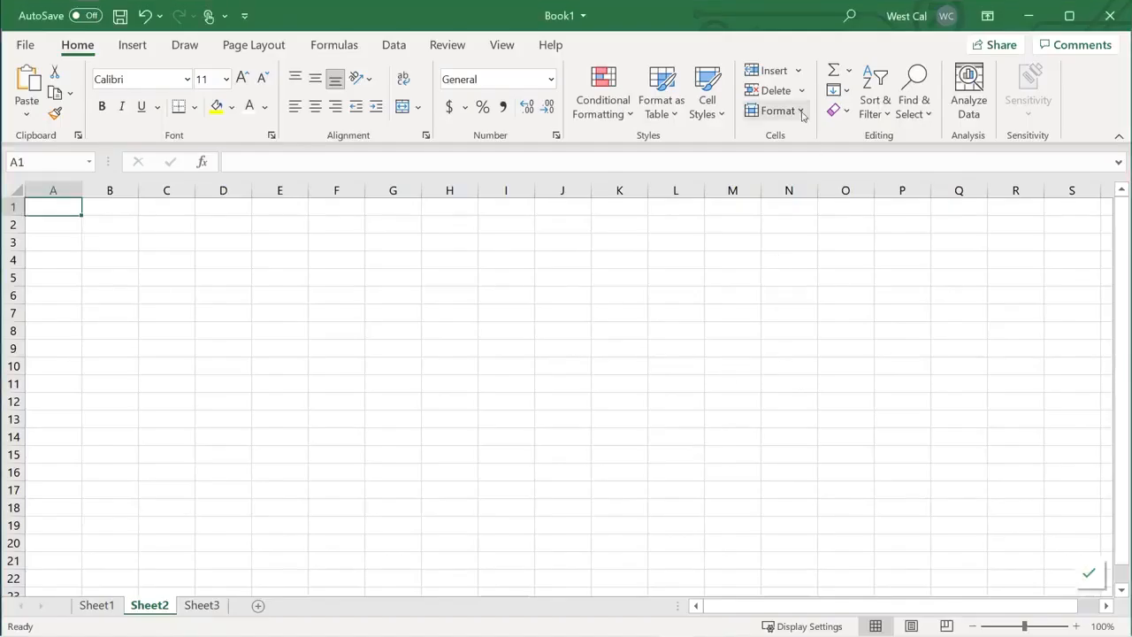
Hide Sheet2 via Format > Hide & Unhide, then hide Sheet3 from its tab menu
mouse_move(815, 319)
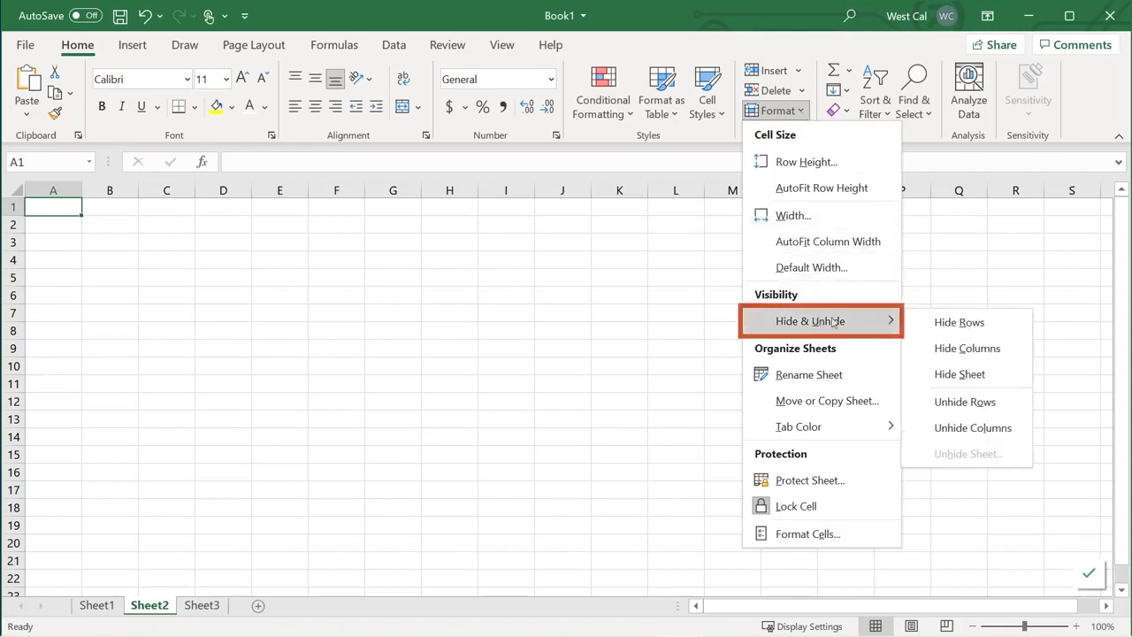
click(958, 378)
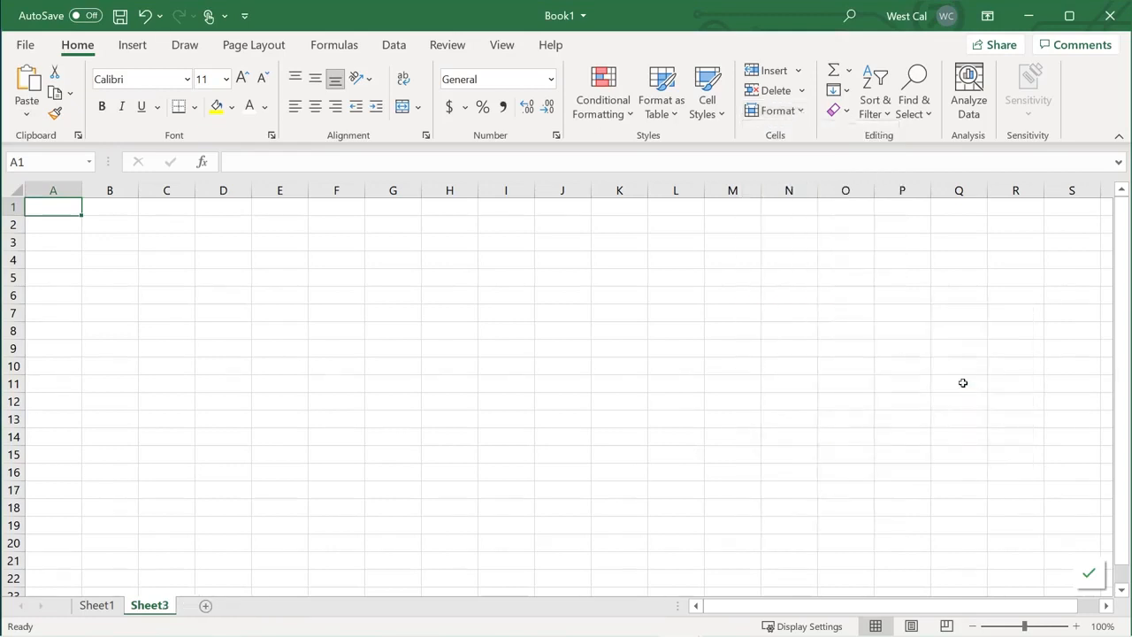
right_click(153, 607)
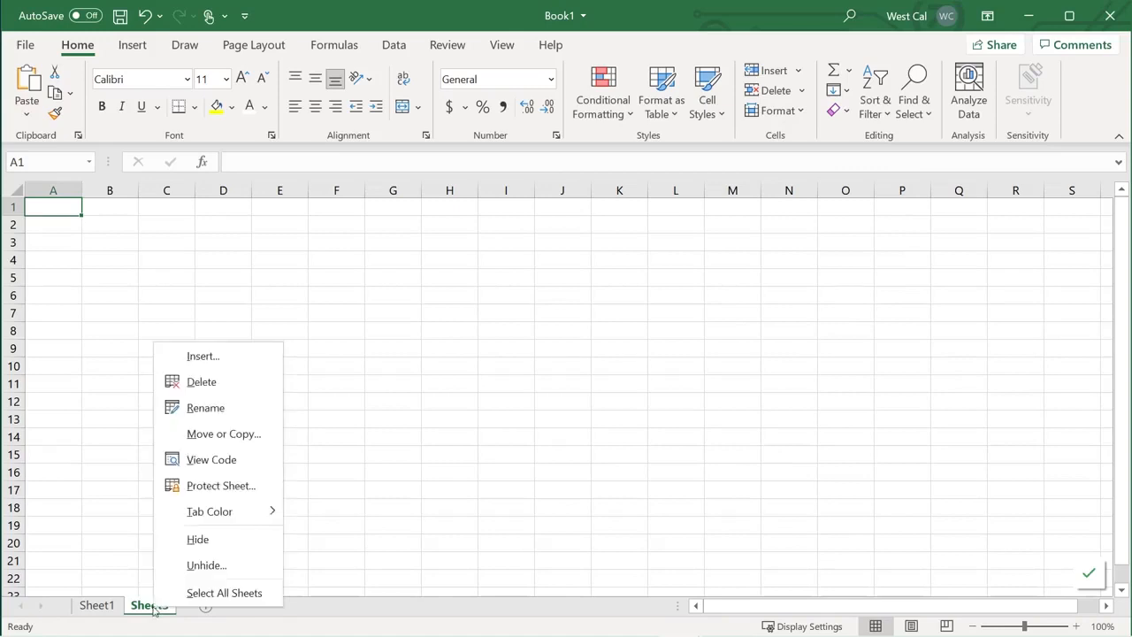
click(200, 546)
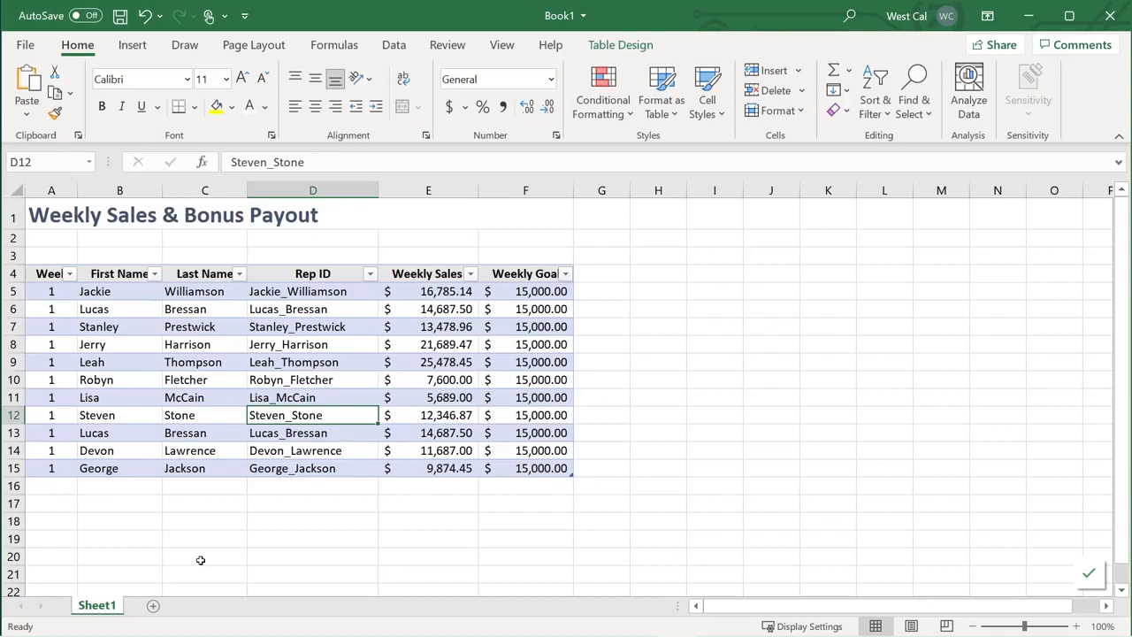
Unhide Sheet3 through Format > Hide & Unhide > Unhide Sheet, leaving Sheet2 hidden
click(802, 111)
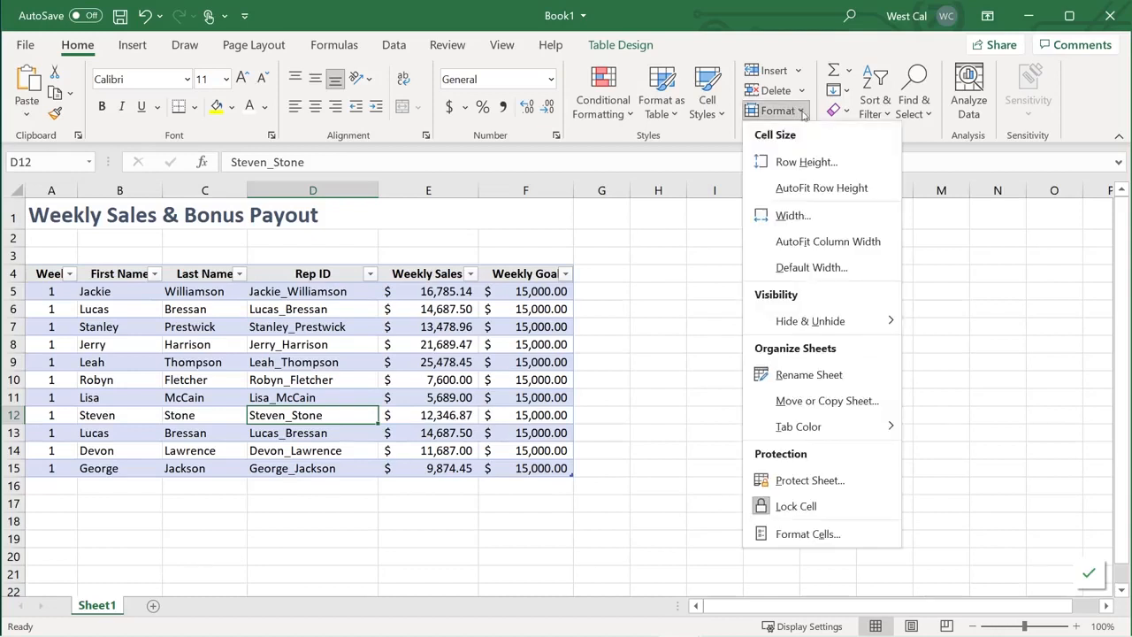
mouse_move(847, 326)
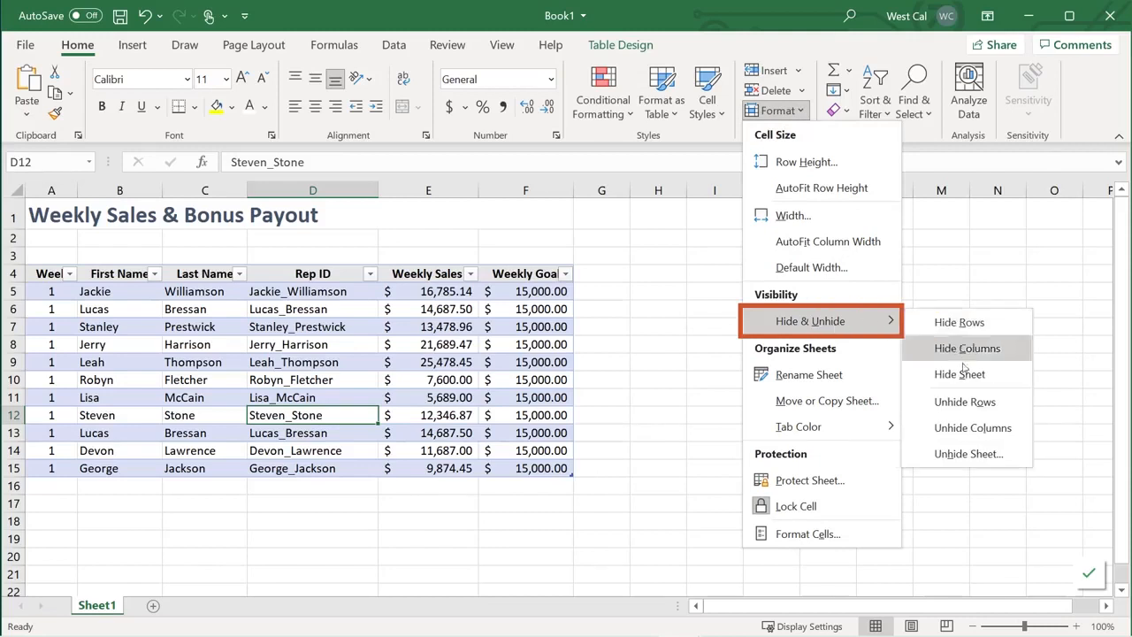
click(964, 455)
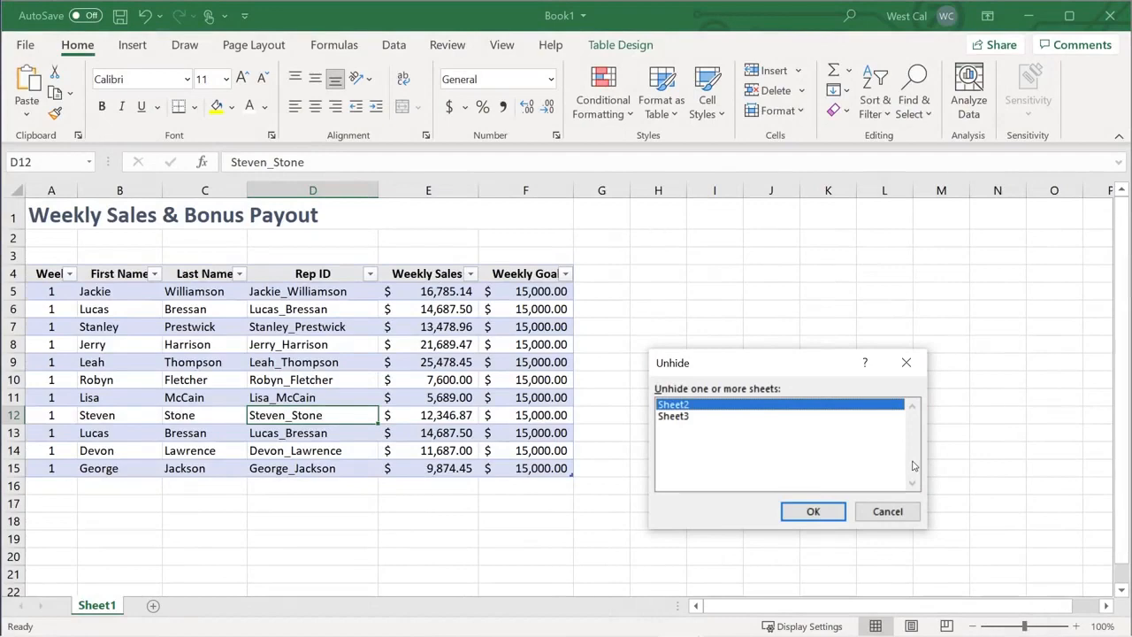
click(718, 417)
click(813, 513)
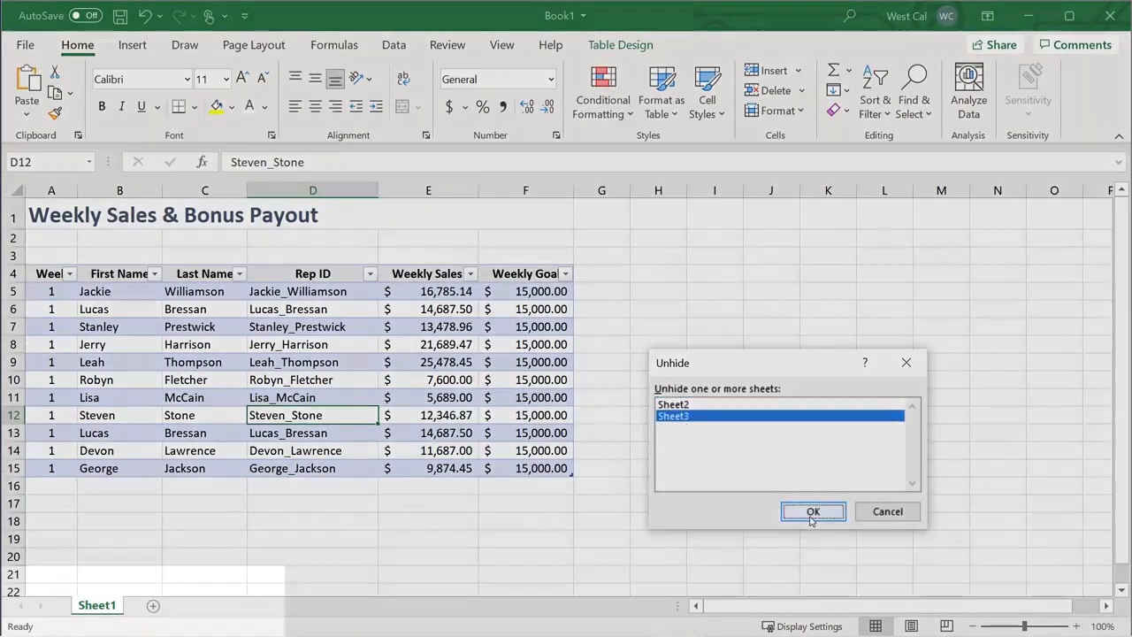
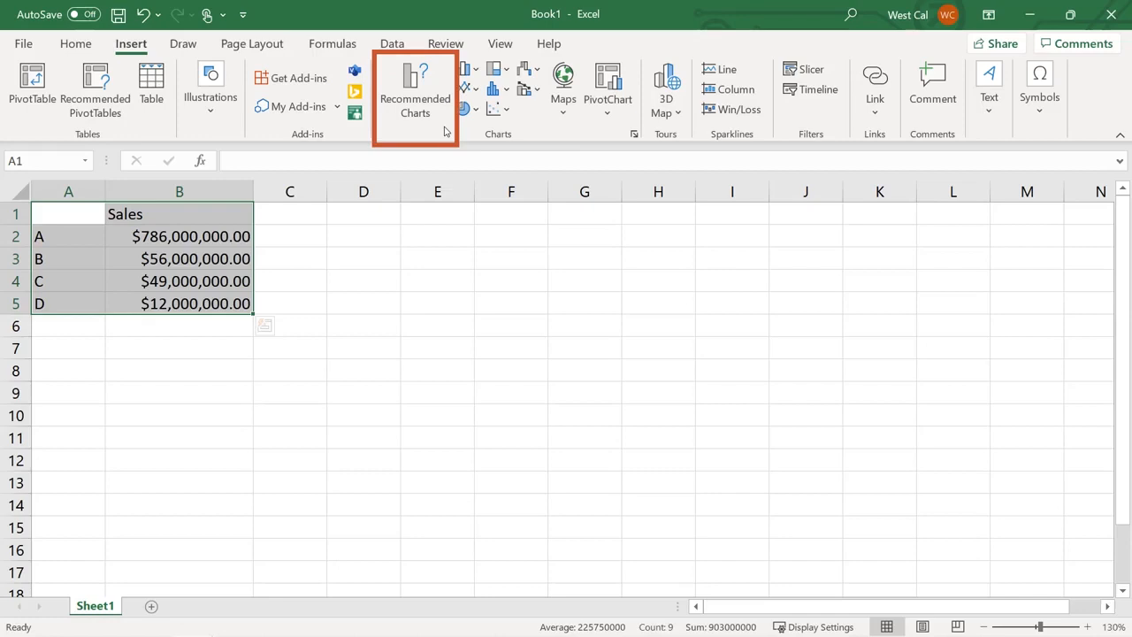
Preview the pie, bar, funnel and clustered column suggestions in Recommended Charts, then cancel
click(415, 99)
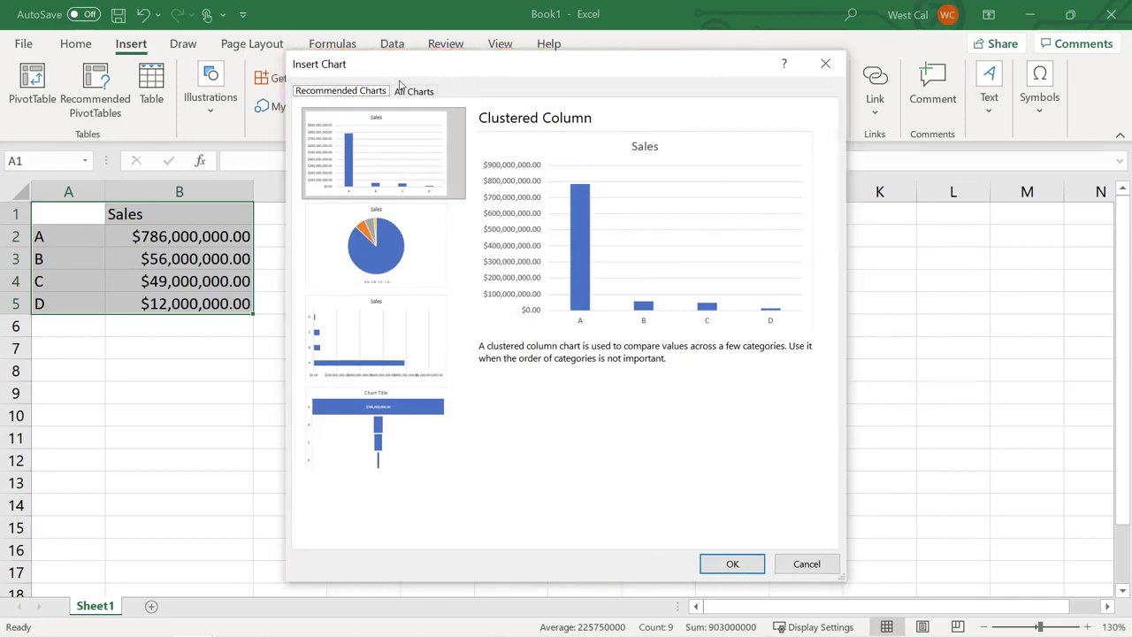
click(398, 239)
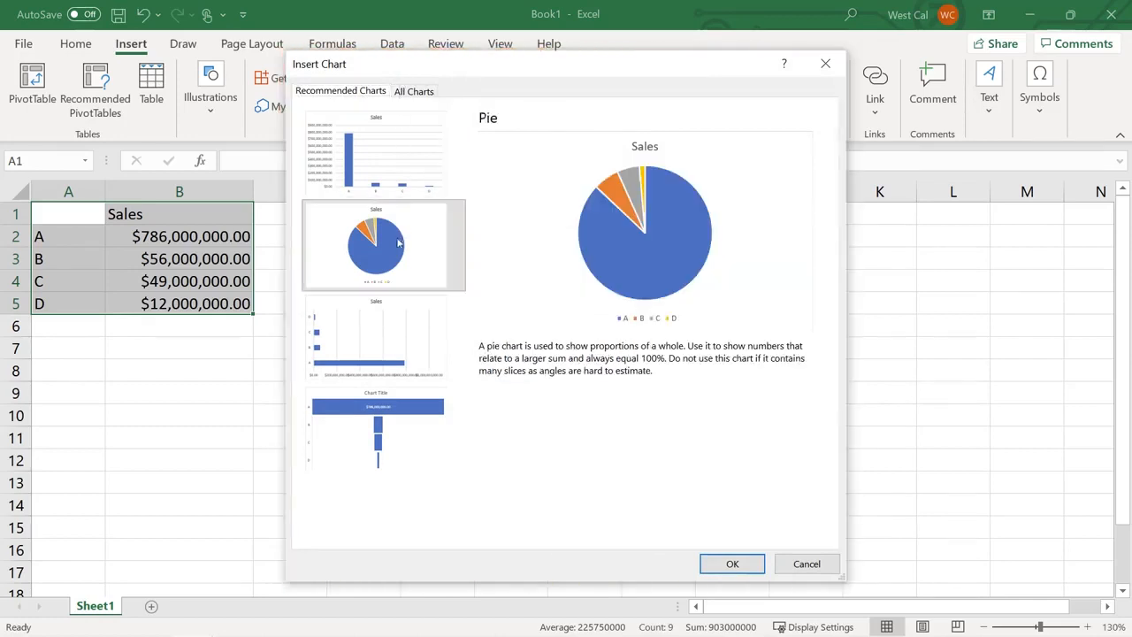
click(384, 361)
click(385, 430)
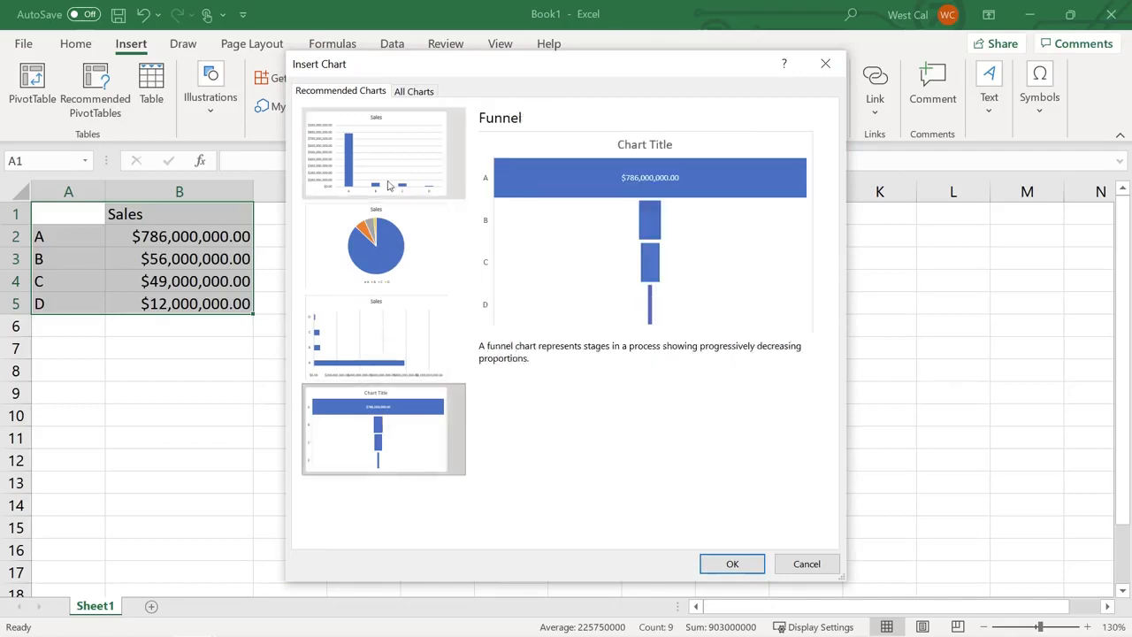
click(388, 185)
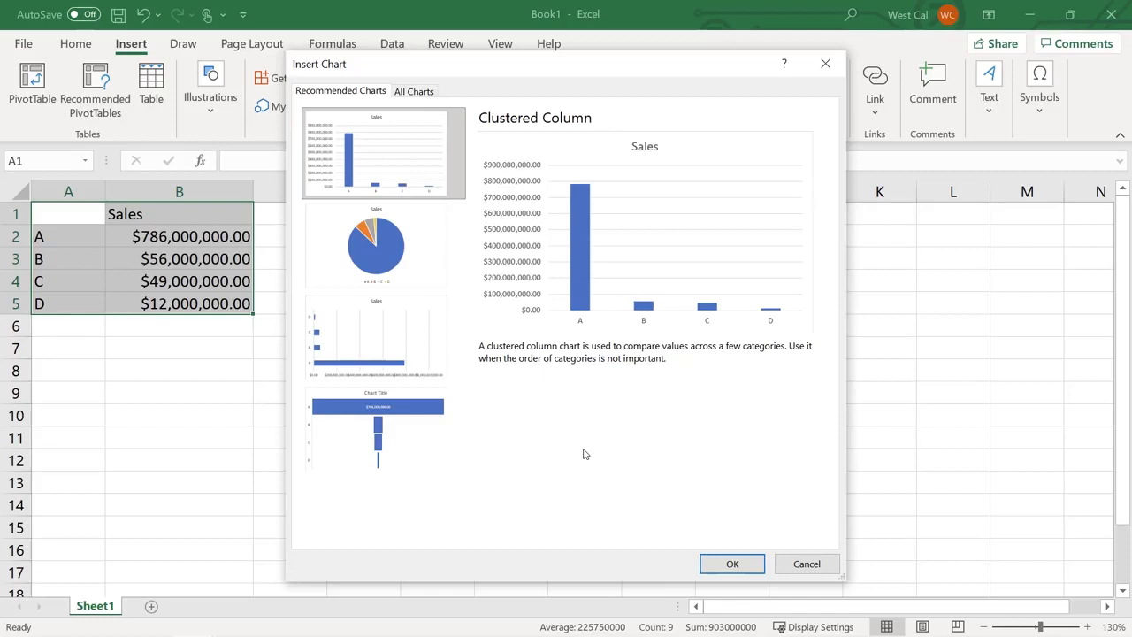
click(803, 565)
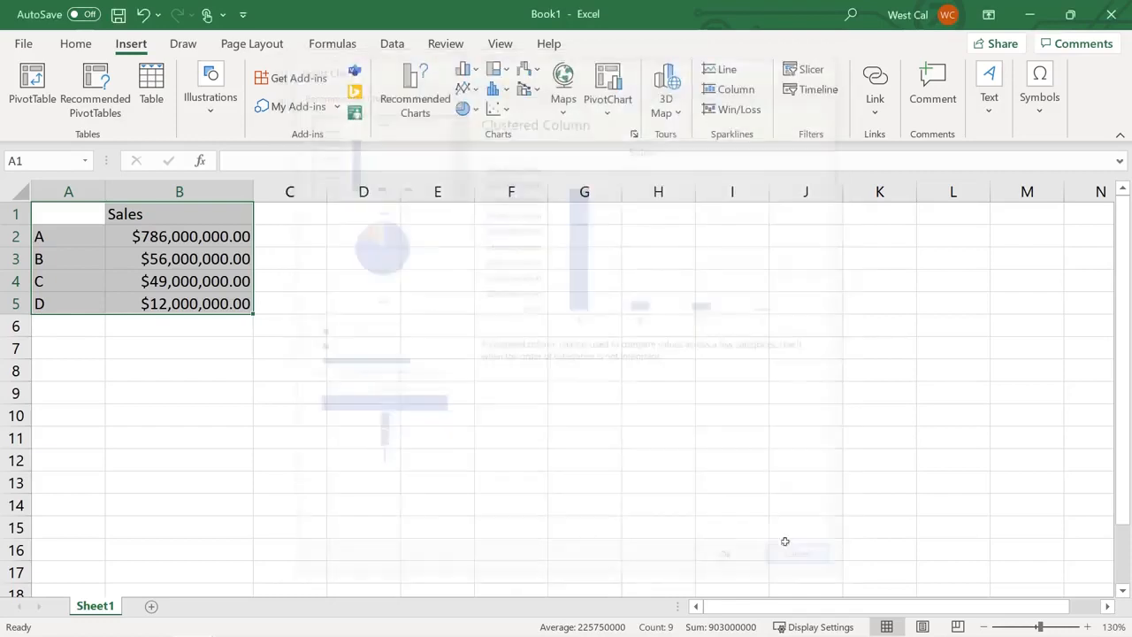
Insert a pie chart of the Sales figures from the All Charts list
click(633, 135)
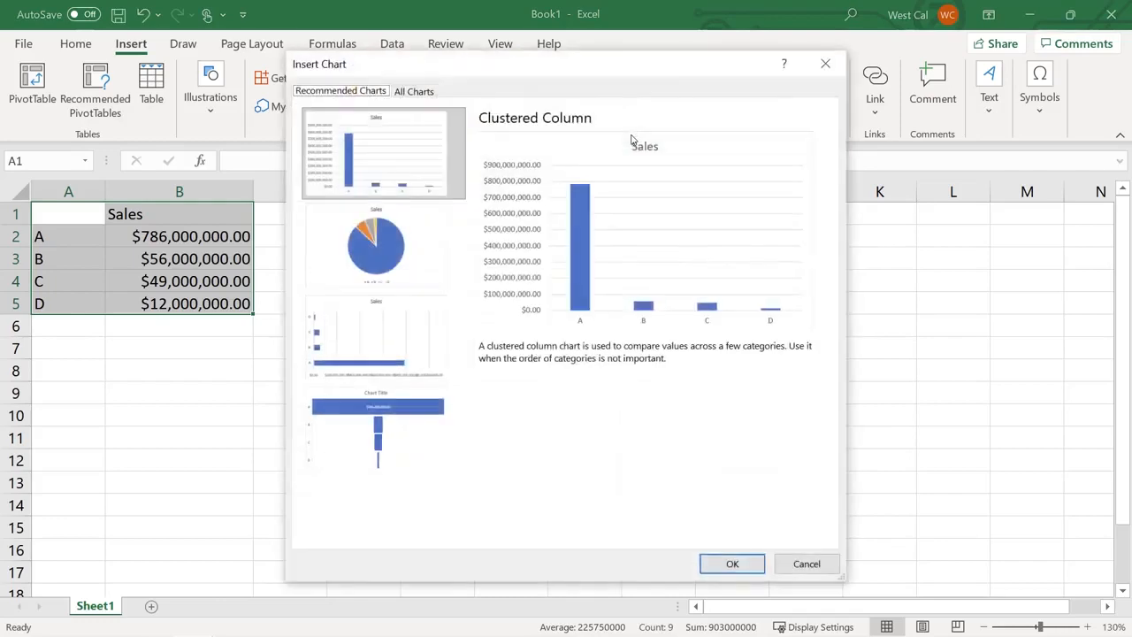
click(416, 91)
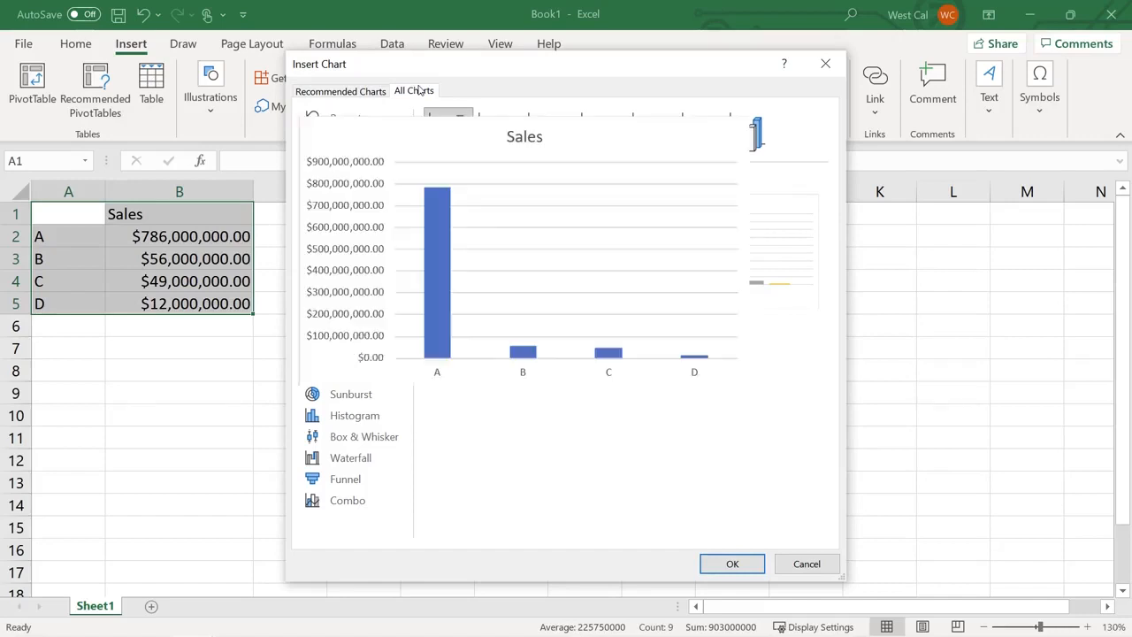
double_click(571, 299)
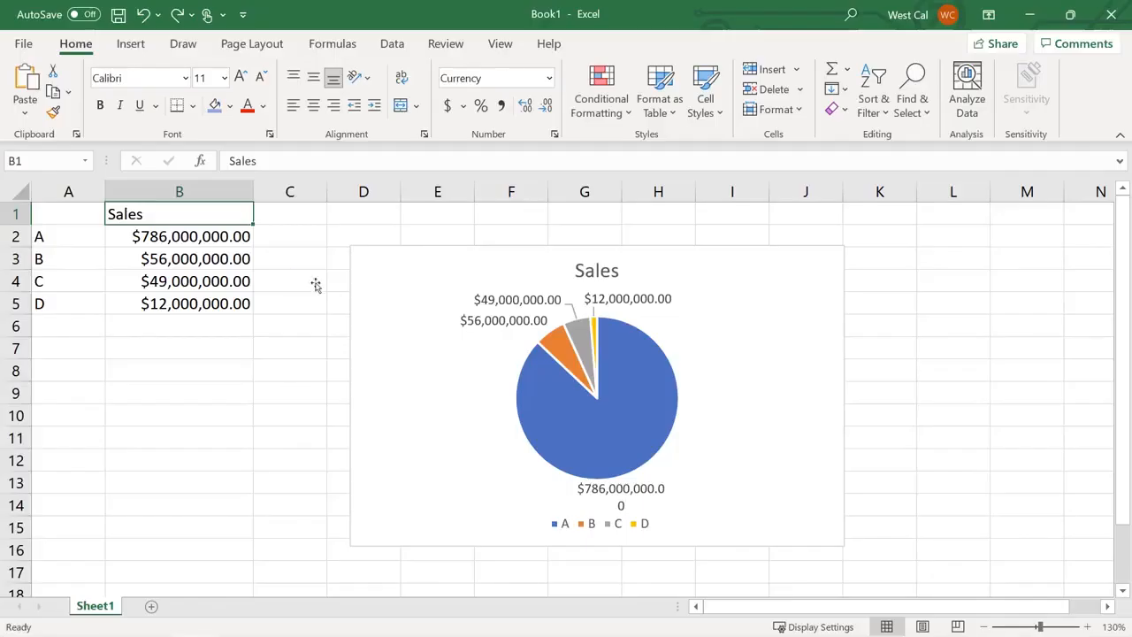
click(402, 316)
Move the pie chart beside the Sales table and size it 2.5" high by 4.5" wide
mouse_move(409, 337)
mouse_down()
mouse_move(369, 307)
mouse_move(324, 309)
mouse_move(316, 296)
mouse_up()
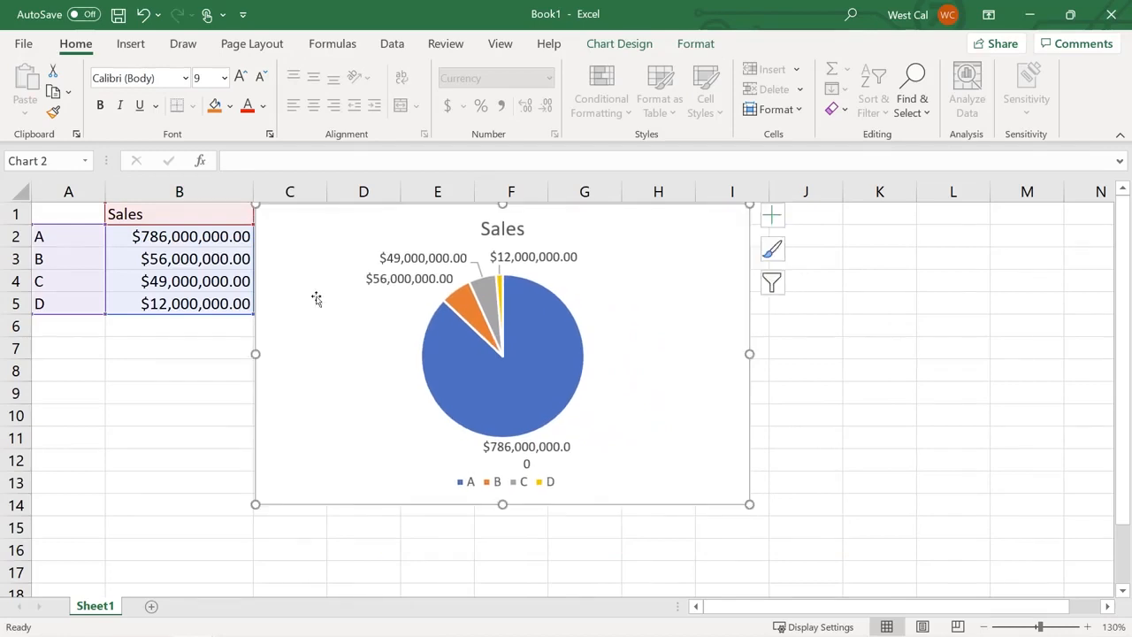
click(176, 219)
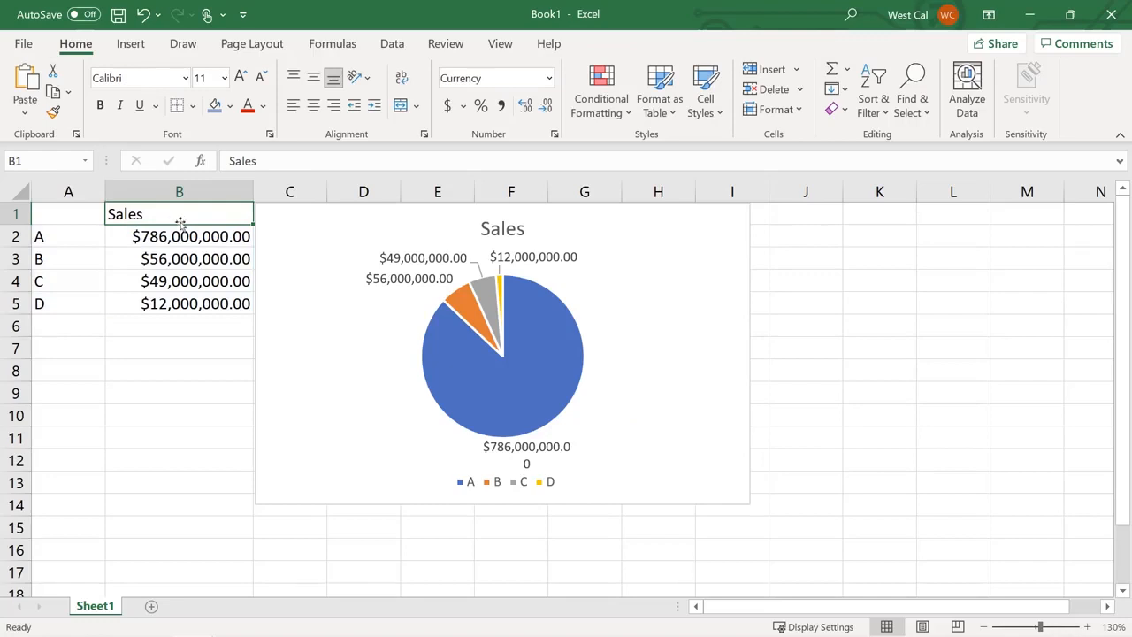
click(339, 301)
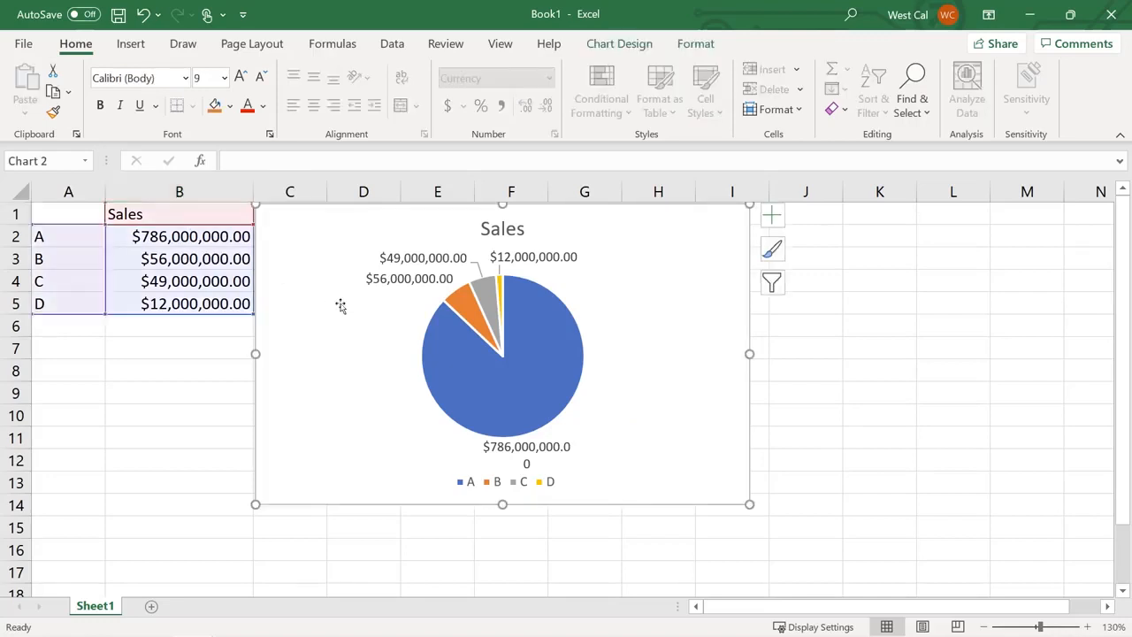
click(698, 49)
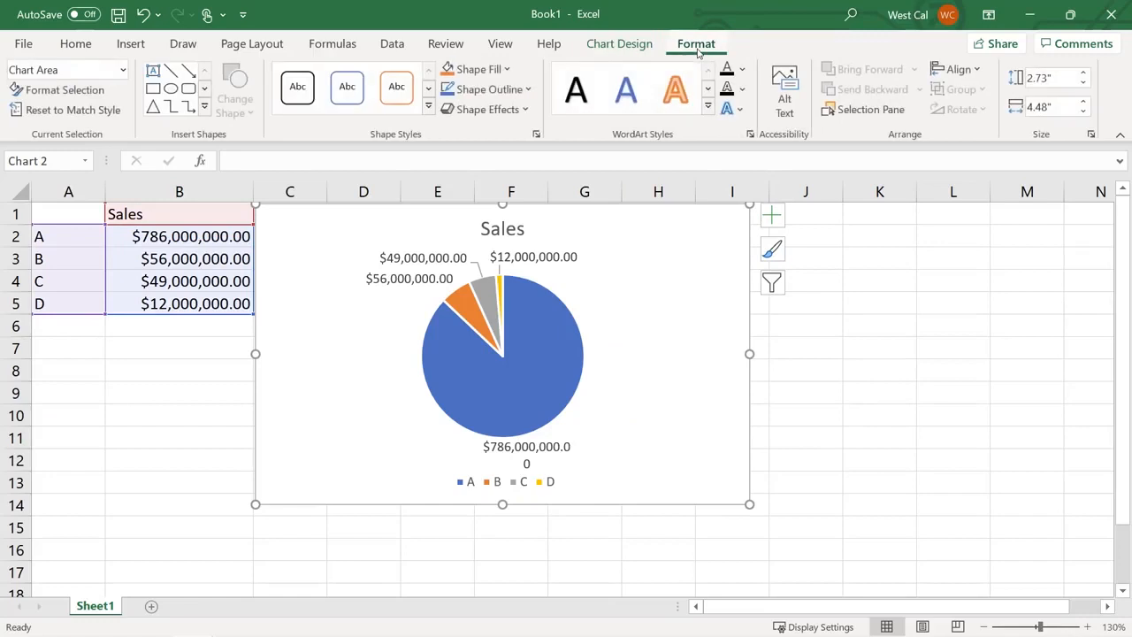
click(1041, 80)
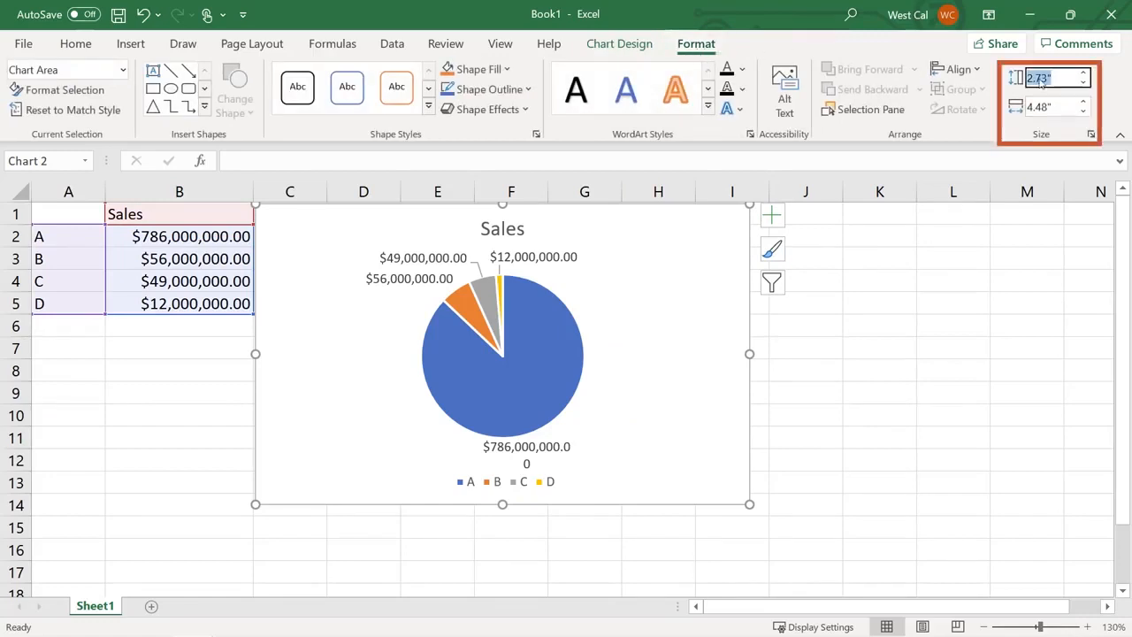
text(2.5)
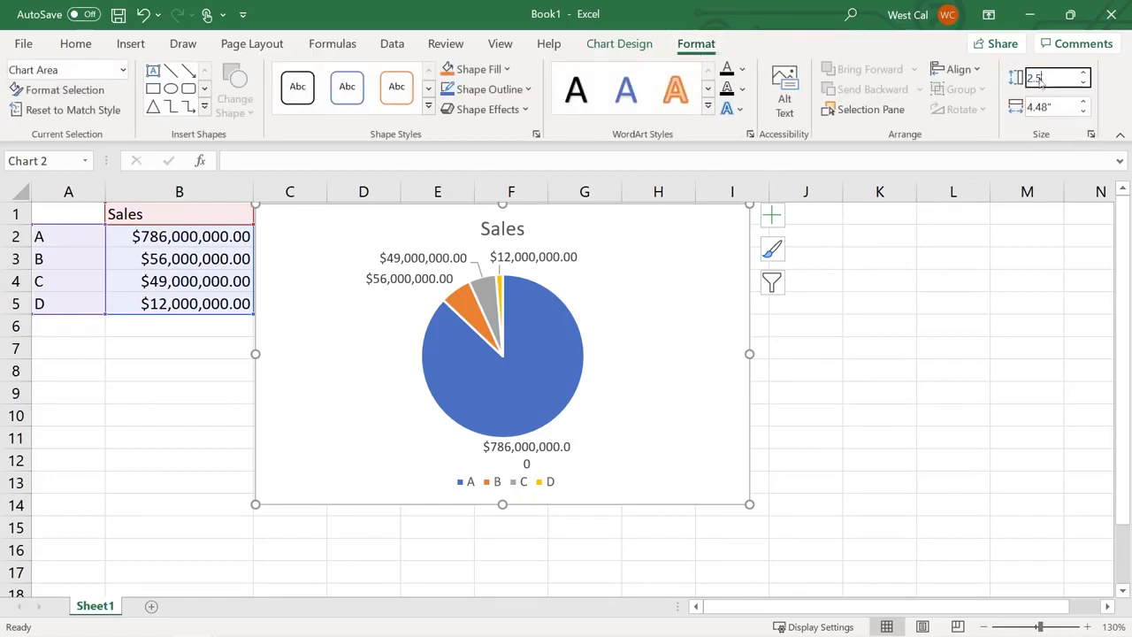
key(Tab)
text(4)
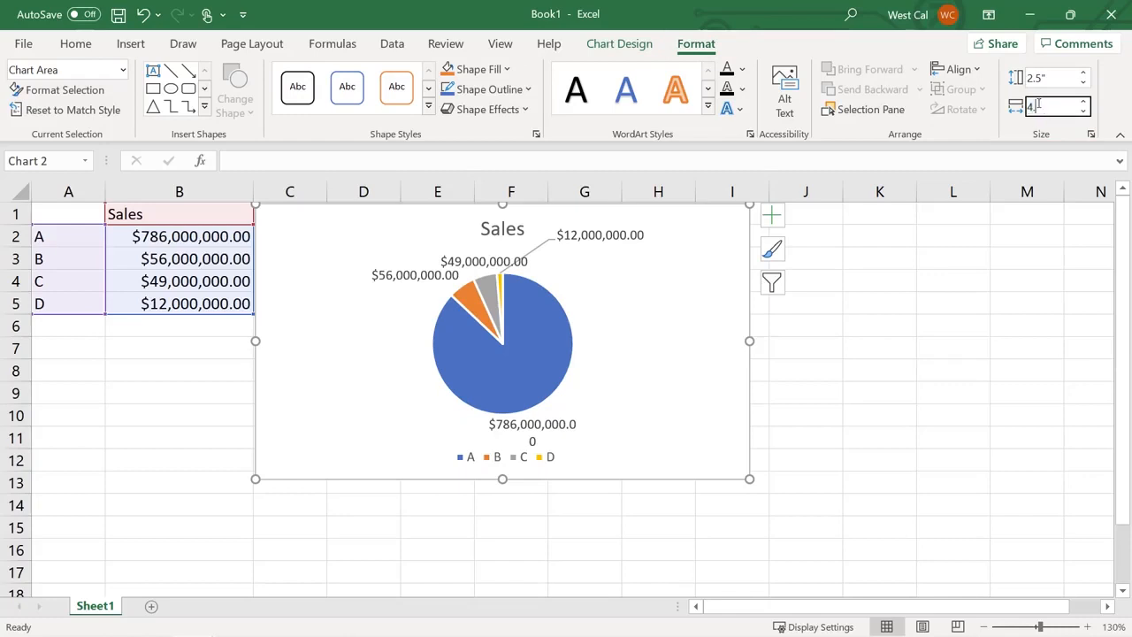
text(.5)
key(Return)
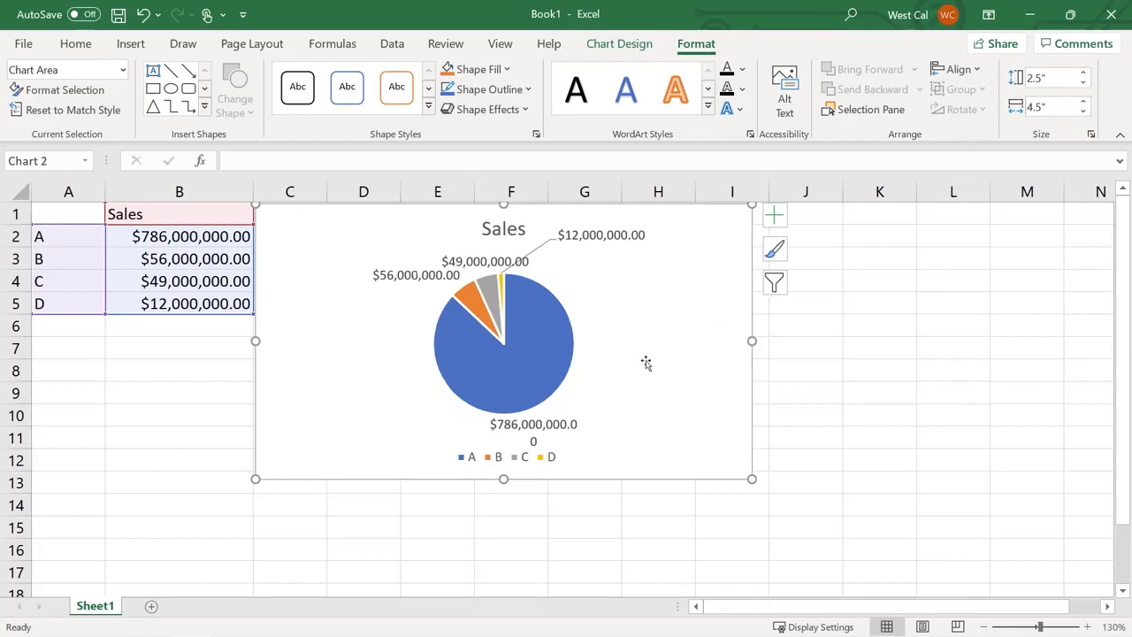
Drag the chart larger, then re-enter its height and 4.5" width in the Format Chart Area pane
drag(752, 478, 797, 520)
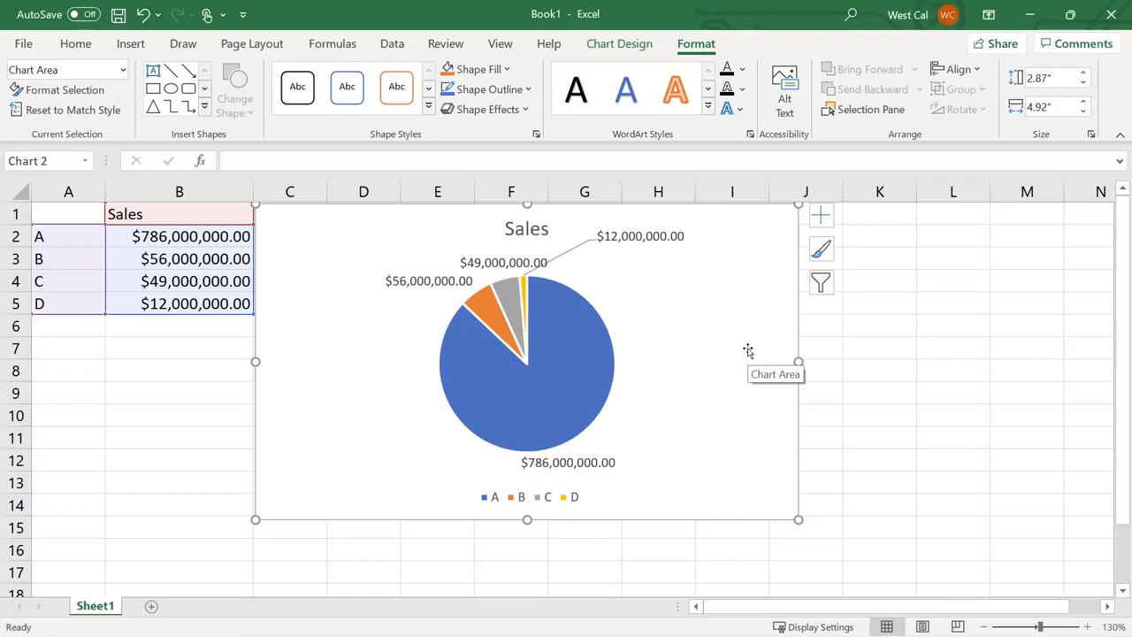
click(1092, 137)
click(1051, 320)
double_click(1051, 320)
text(2)
click(1058, 342)
double_click(1059, 344)
text(4.5)
key(Return)
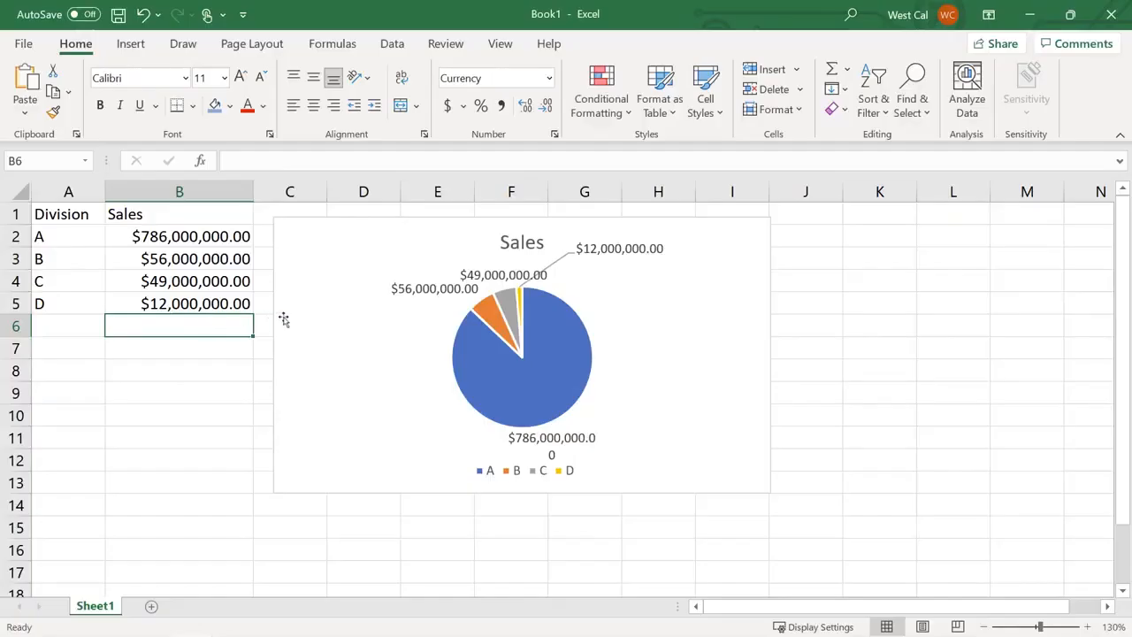
Extend the pie chart's data range down to include divisions E and F, then select Sheet3's Q1 SKU Sales chart
click(287, 316)
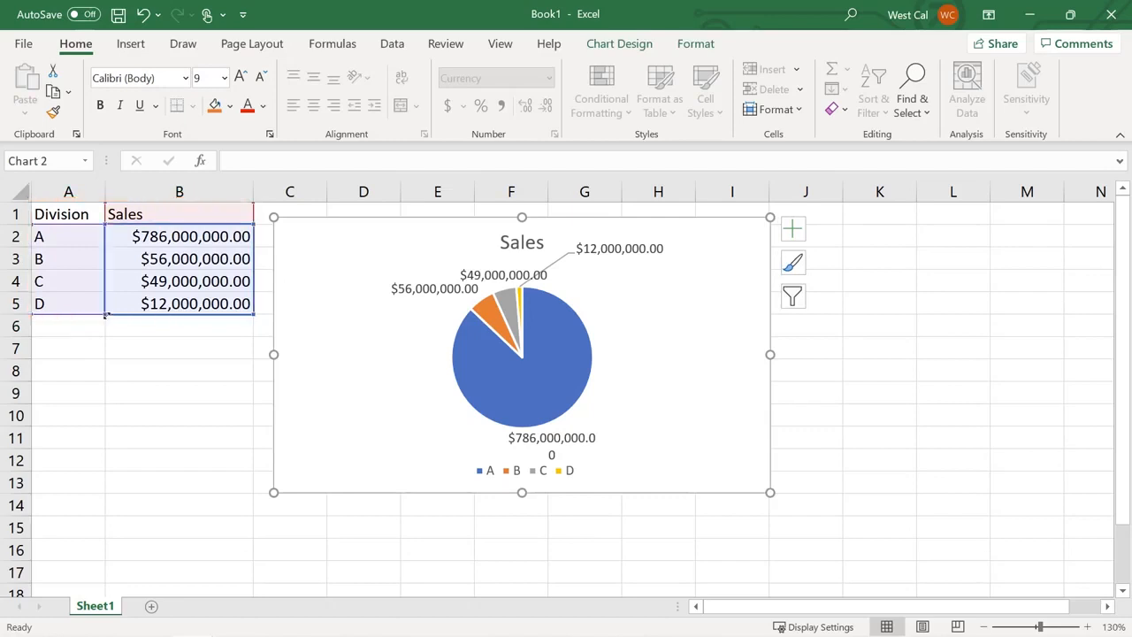
mouse_move(104, 307)
mouse_down()
mouse_move(104, 269)
mouse_move(104, 310)
mouse_up()
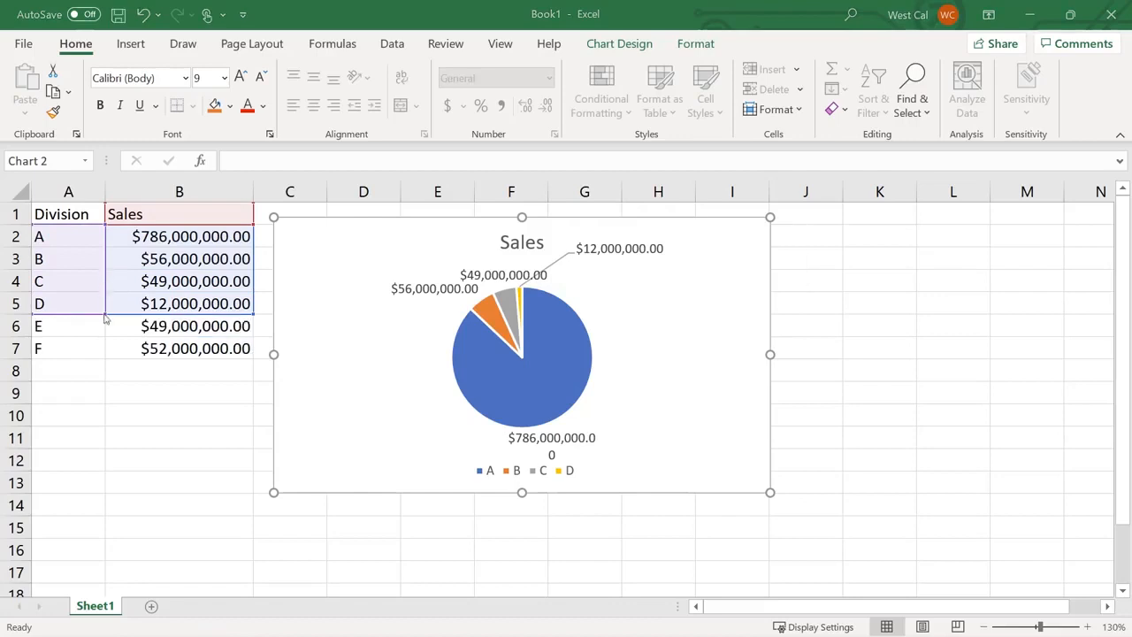
drag(104, 318, 98, 352)
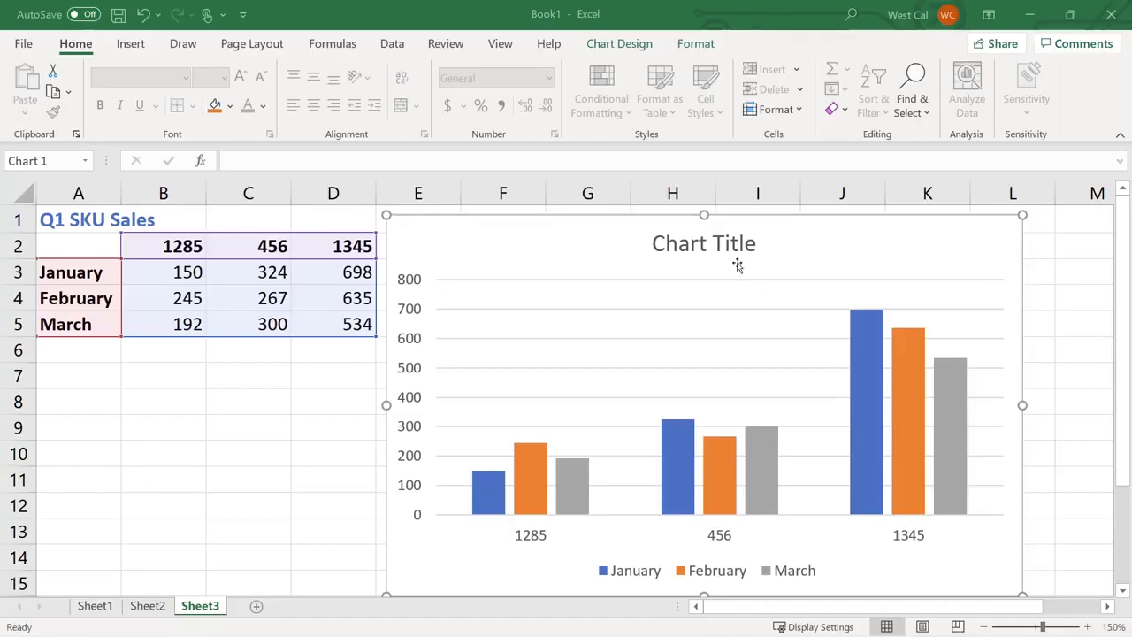
click(737, 267)
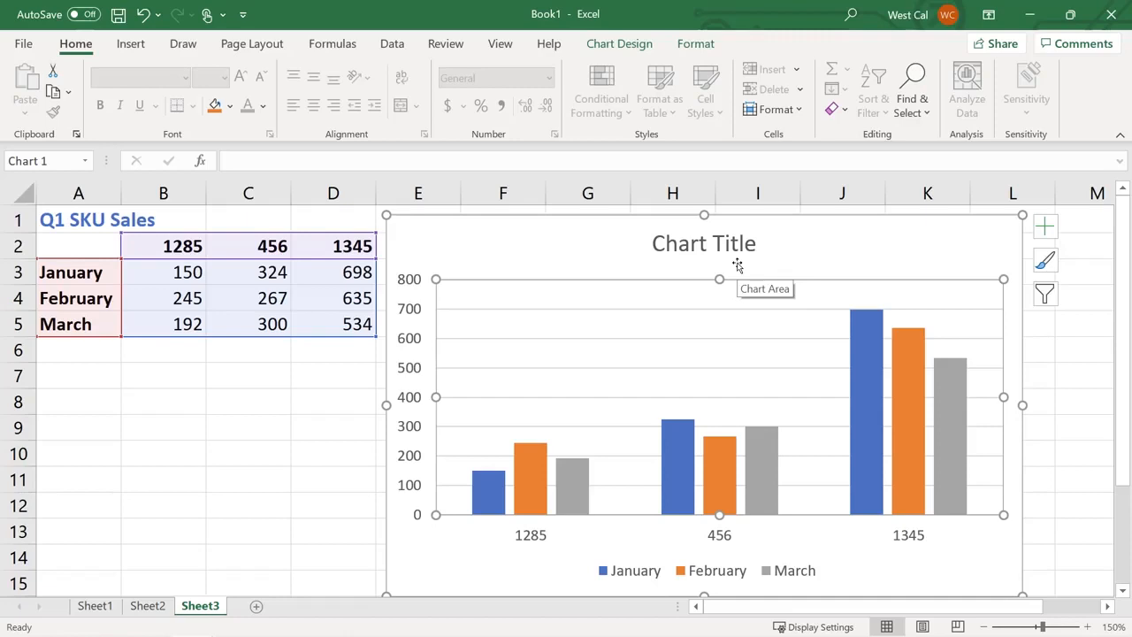
Switch rows and columns in Select Data so SKUs become series and January–March the axis
click(736, 263)
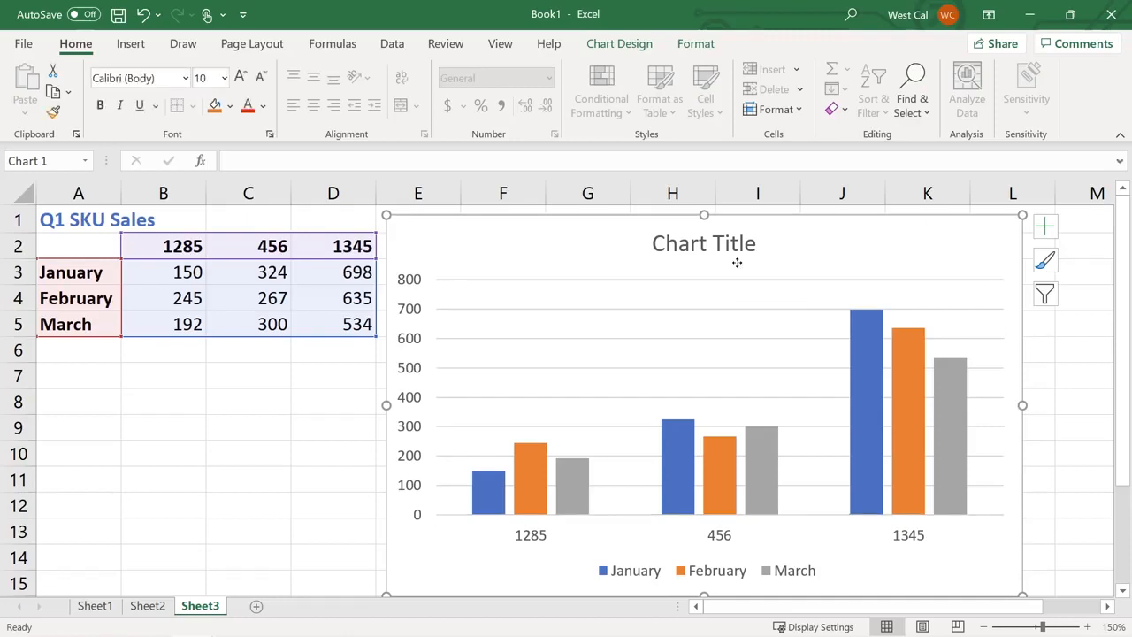
click(643, 47)
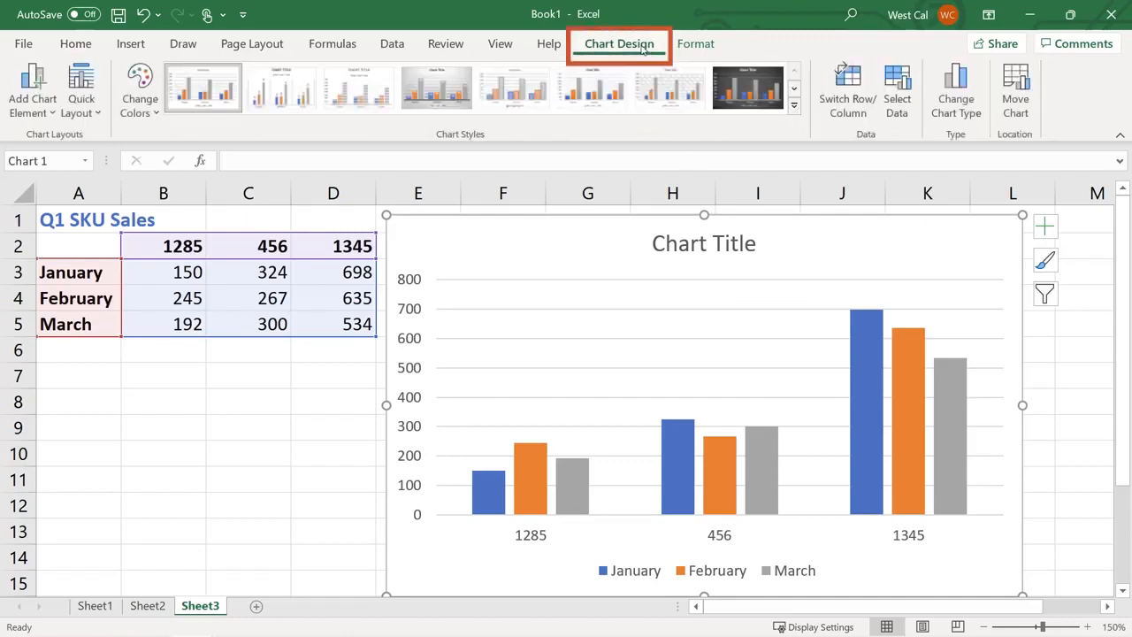
click(899, 90)
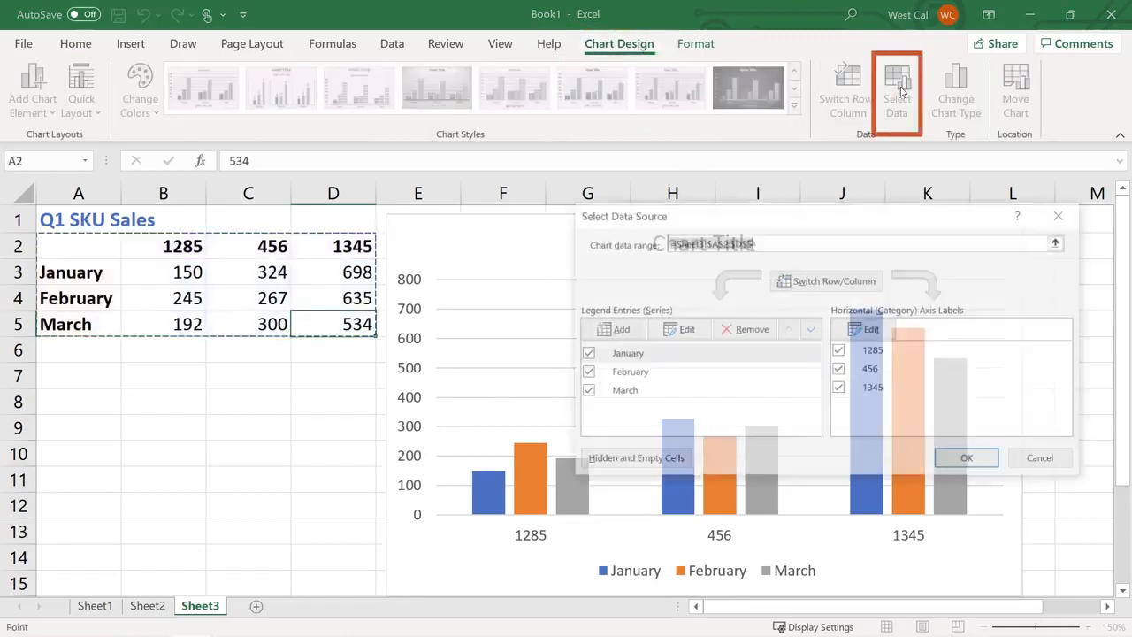
click(831, 281)
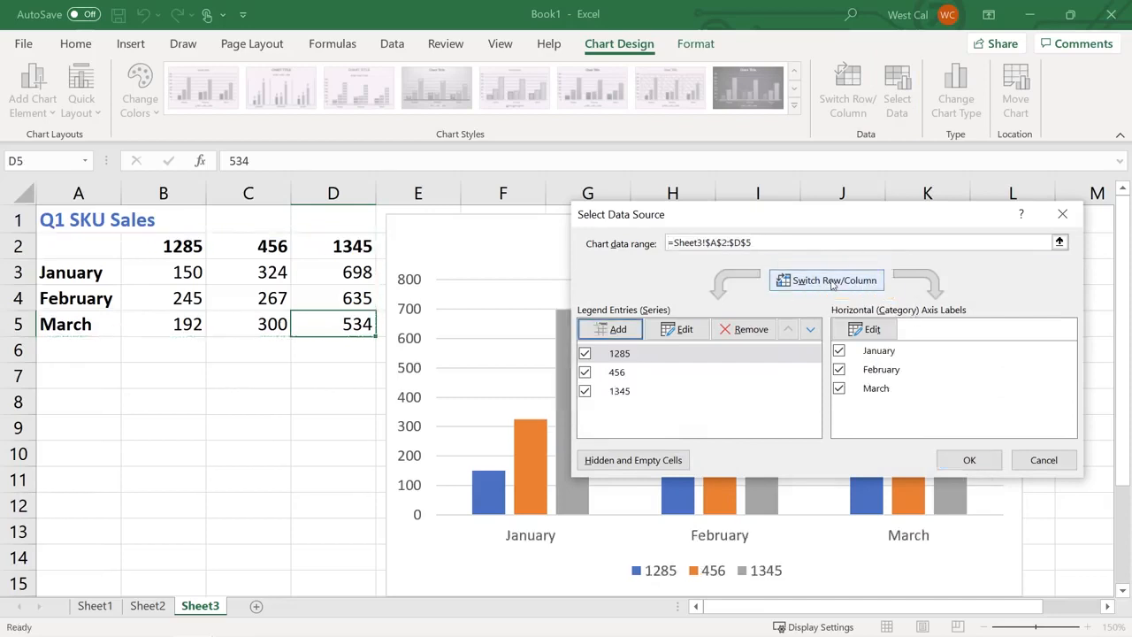
click(960, 460)
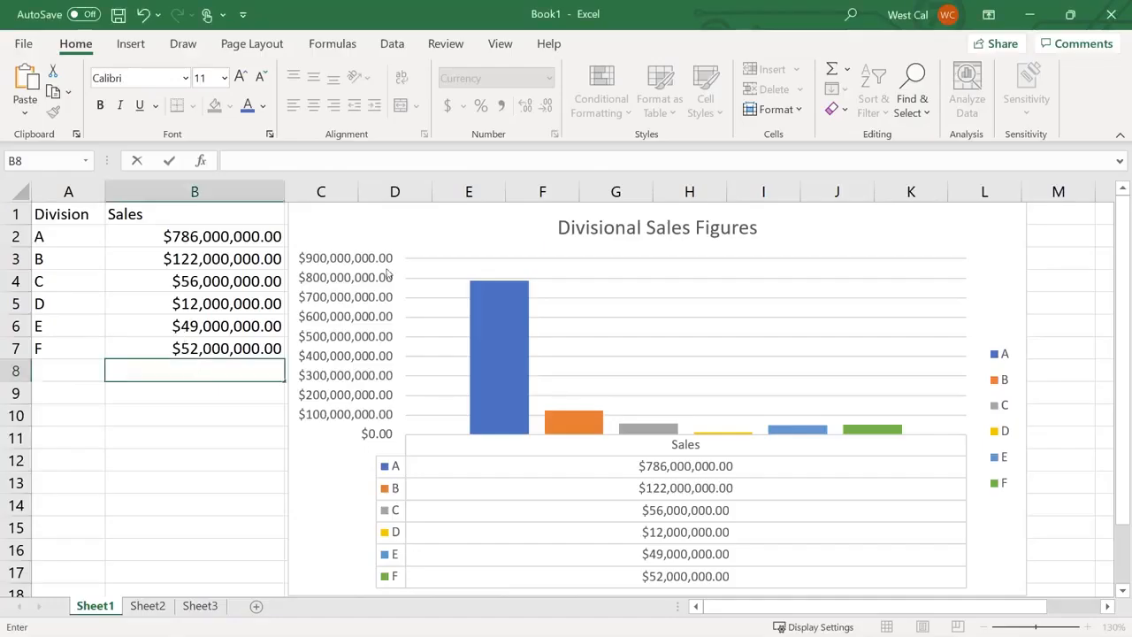
Select the Divisional Sales Figures column chart on Sheet1
click(397, 235)
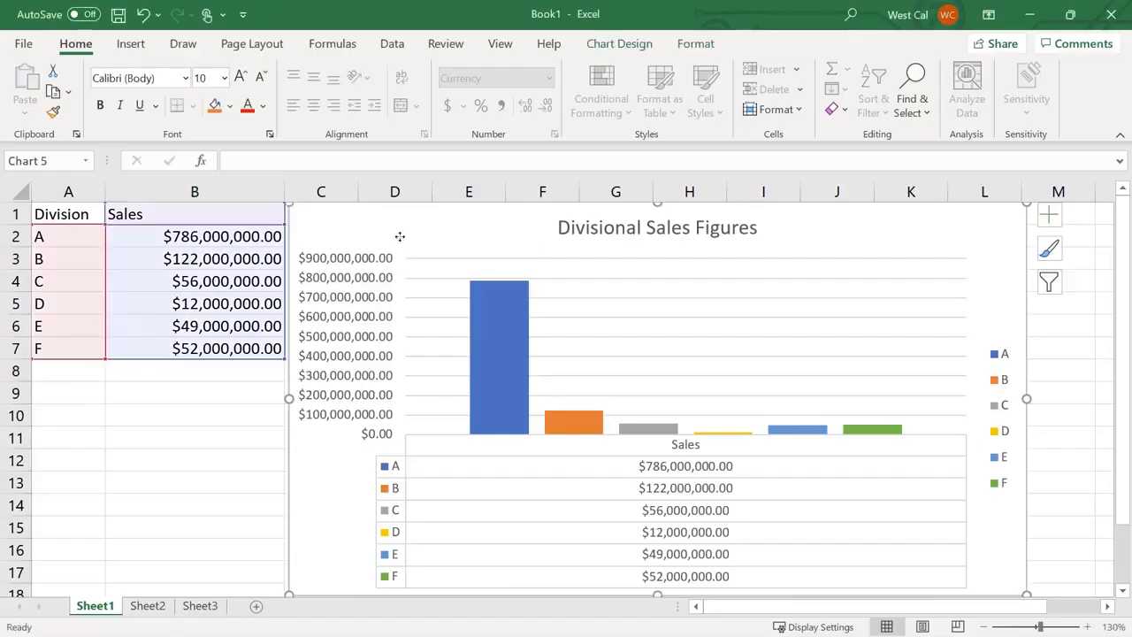
Browse Add Chart Element, Quick Layout and Change Colors on Chart Design without applying any
click(600, 49)
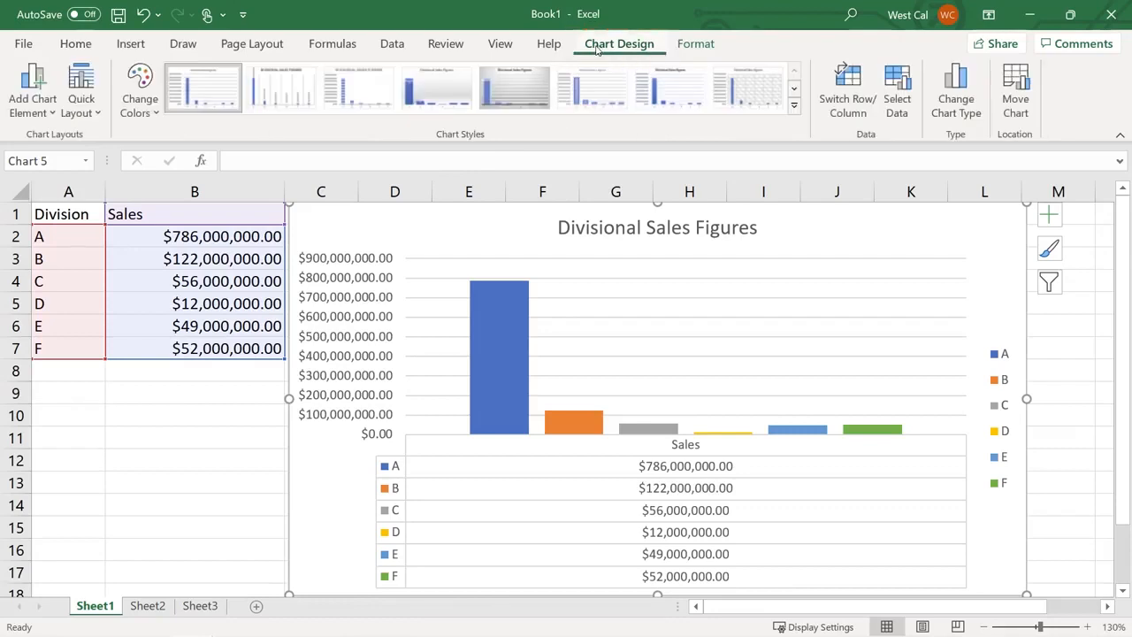
click(41, 104)
click(40, 103)
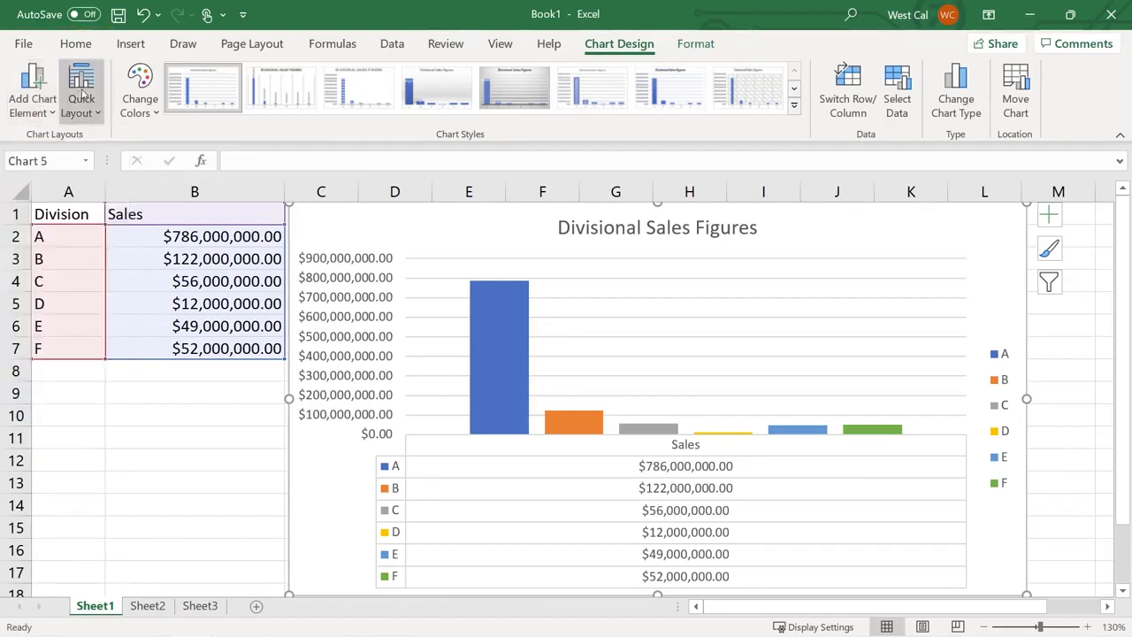
click(82, 94)
click(82, 93)
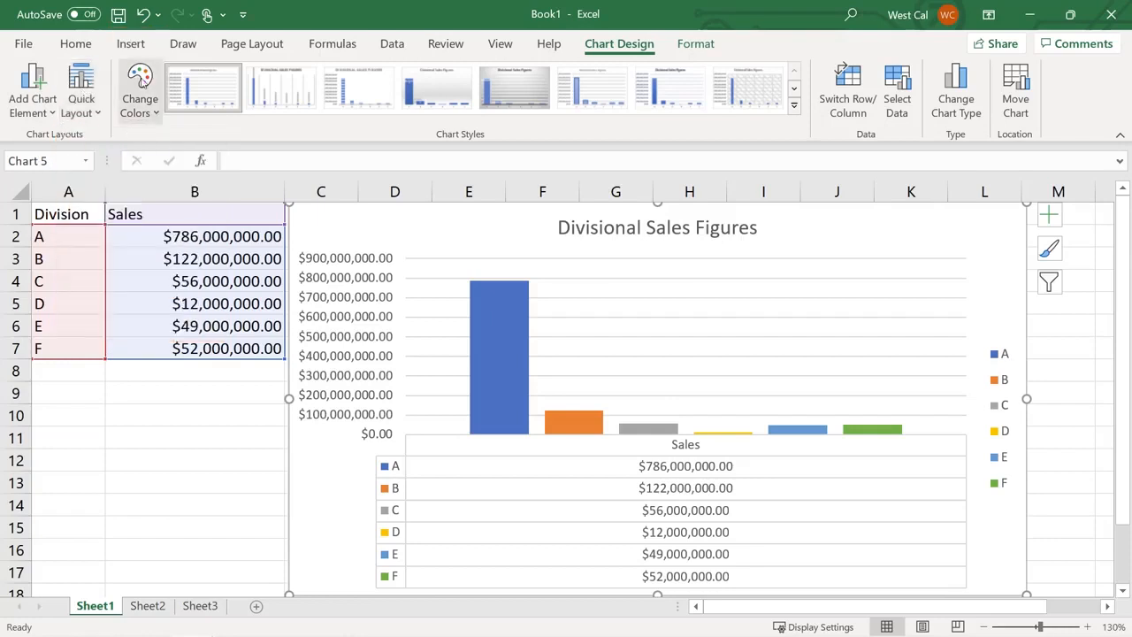
click(140, 84)
click(139, 82)
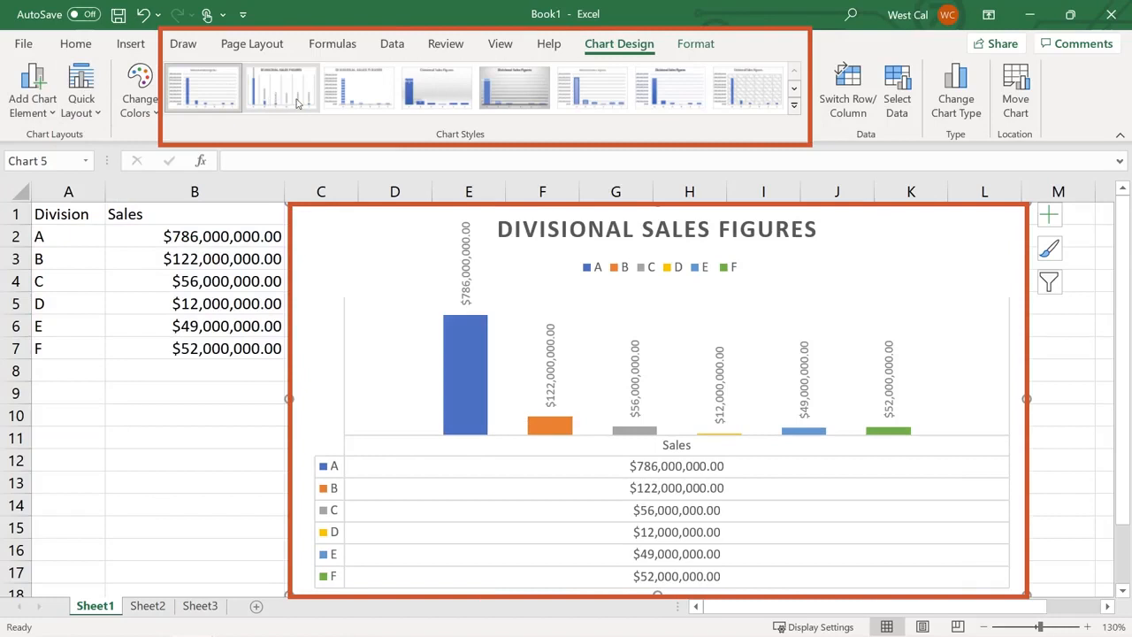
Try Switch Row/Column twice and check Select Data, Change Chart Type and Move Chart
click(849, 111)
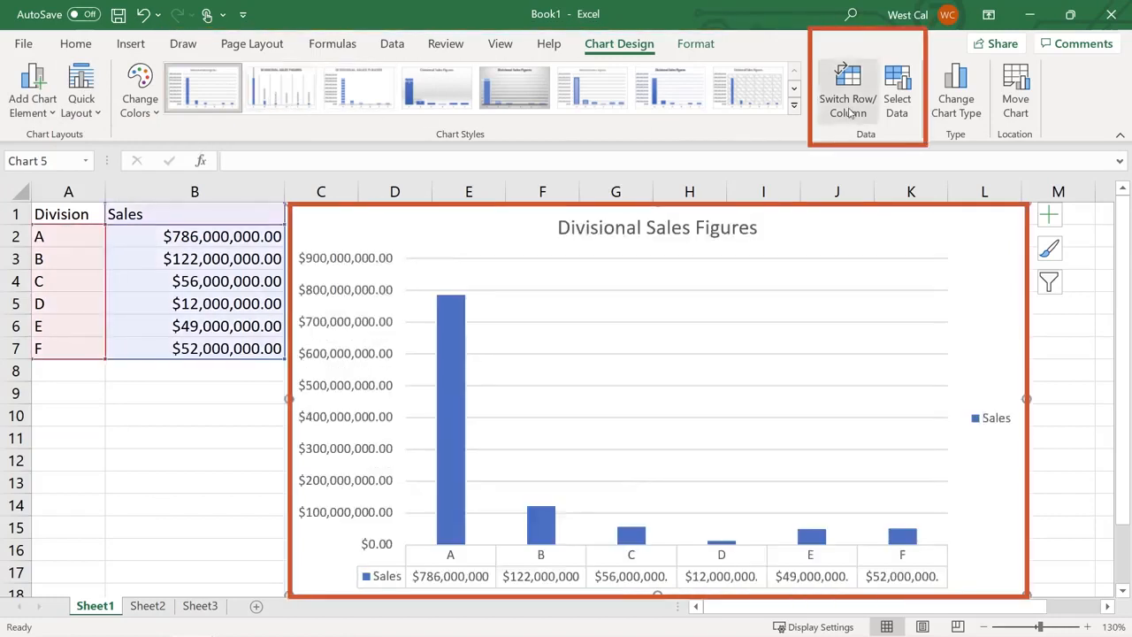
click(849, 111)
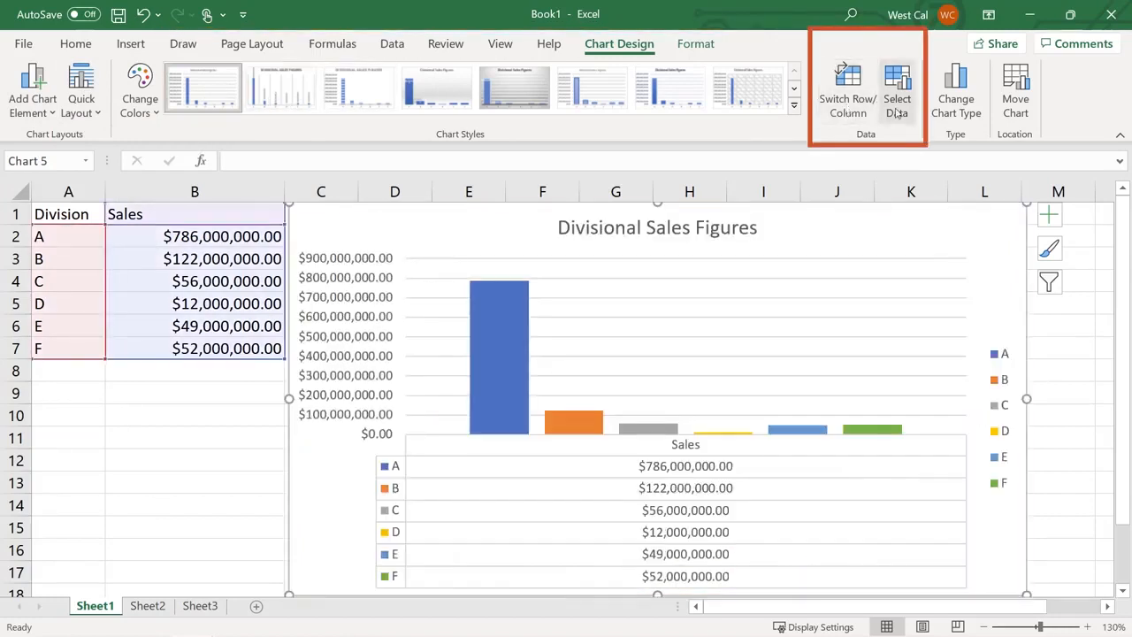
click(897, 110)
key(Escape)
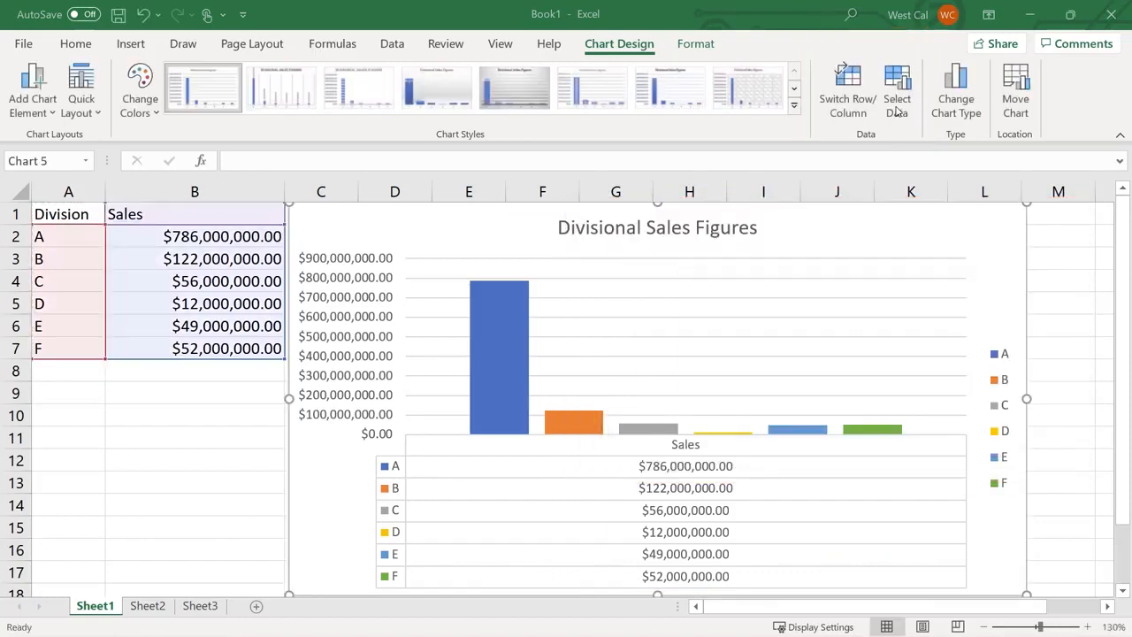
click(951, 102)
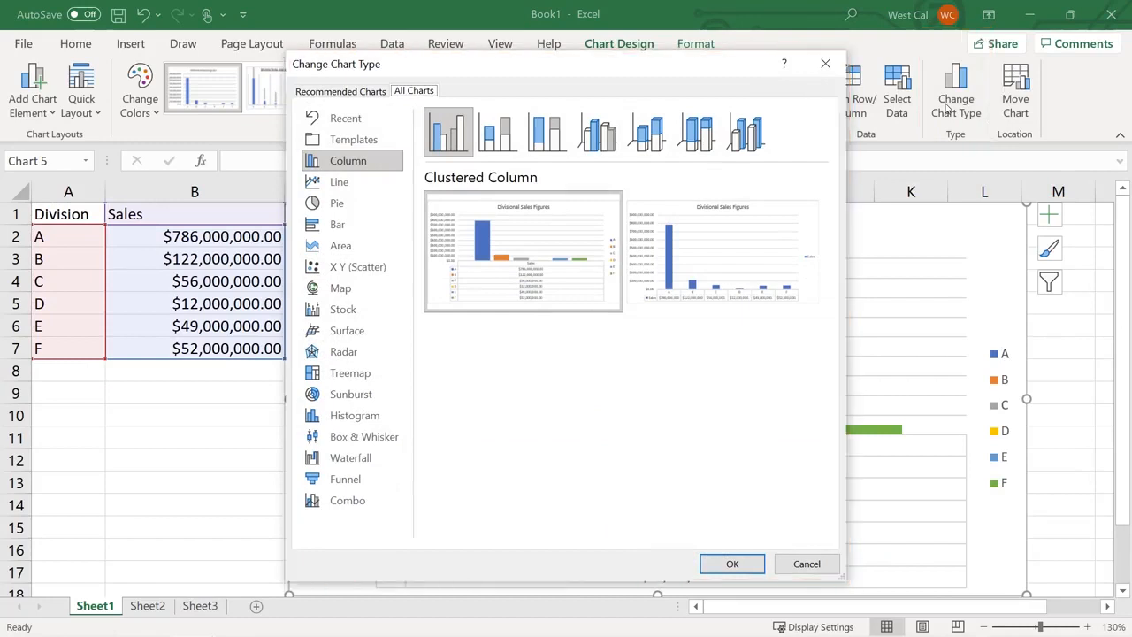
key(Escape)
click(1016, 101)
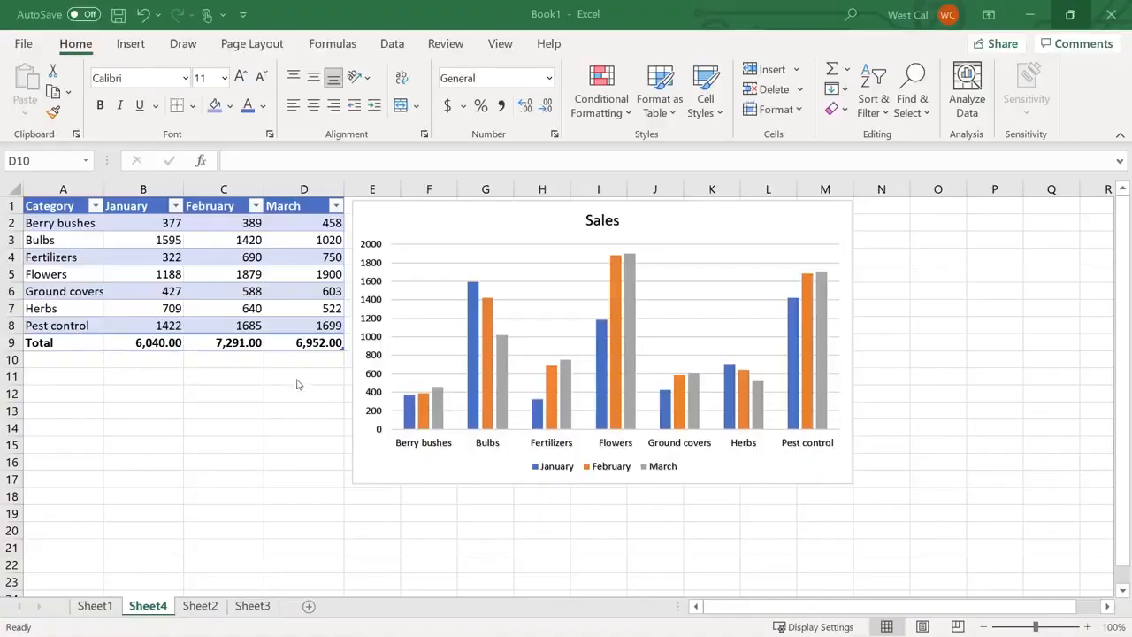
On Sheet4, select the Sales chart and show the Format Chart Area pane via Format Selection
click(294, 361)
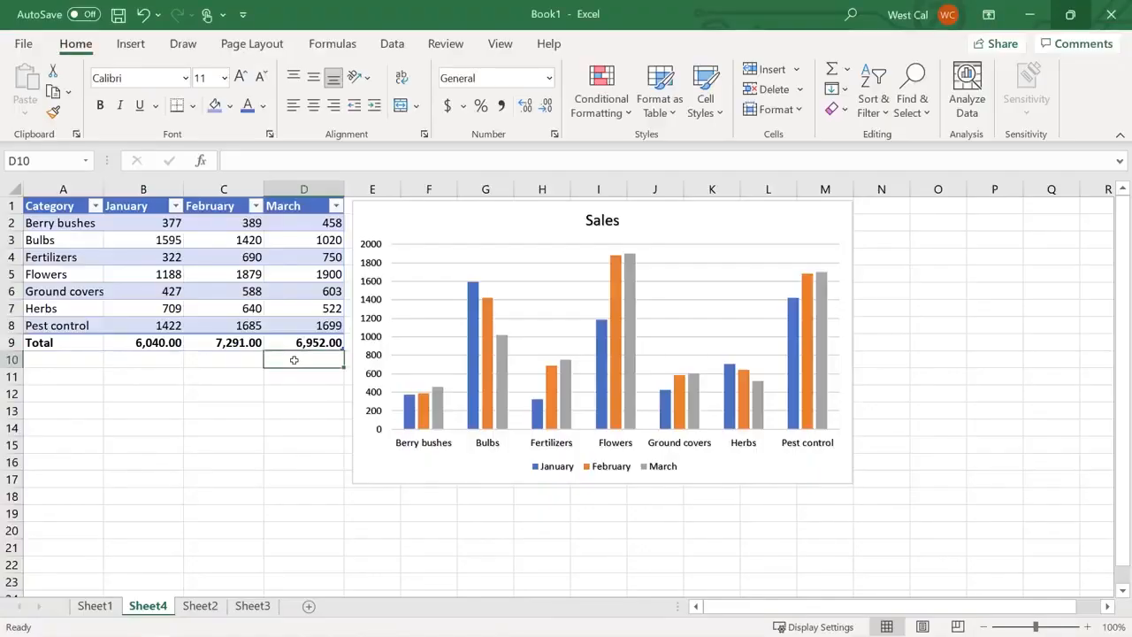
click(531, 227)
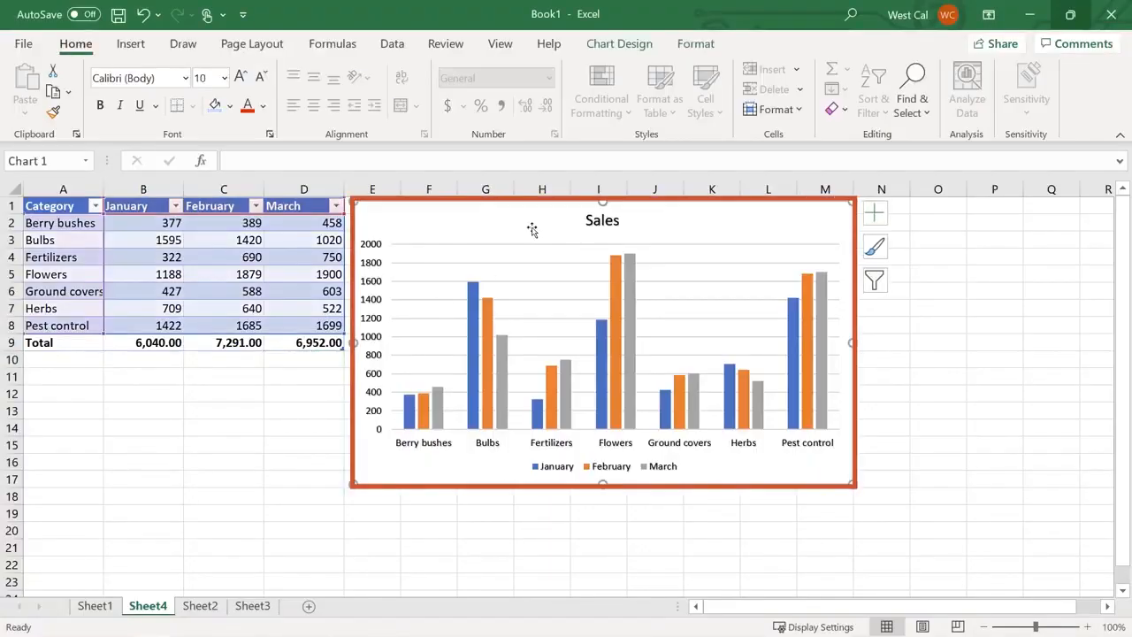
click(697, 46)
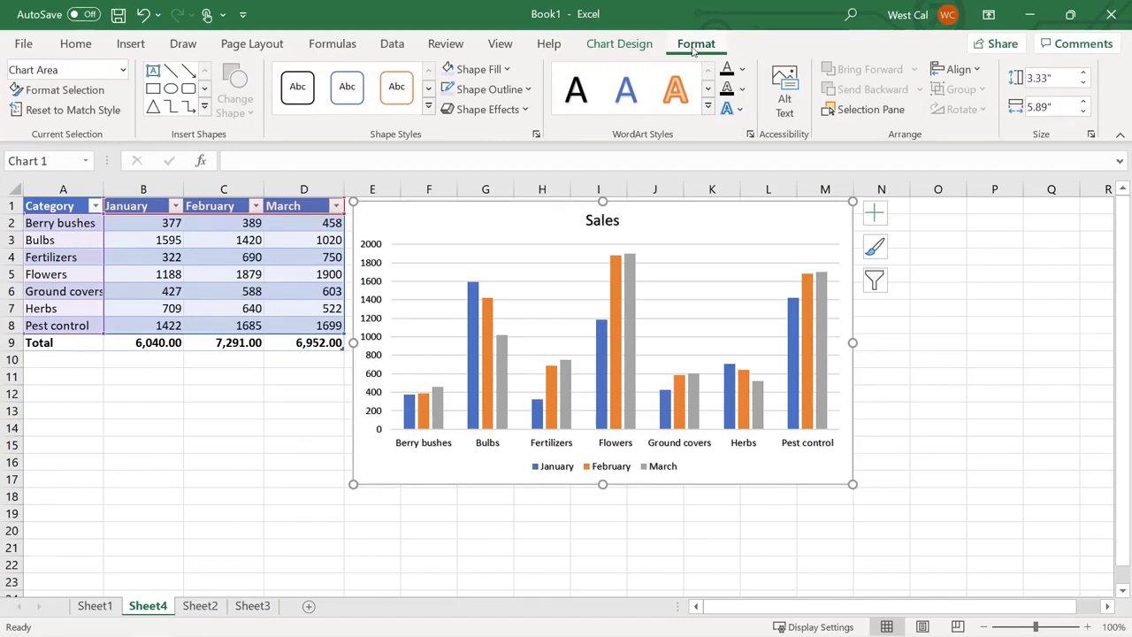
click(98, 91)
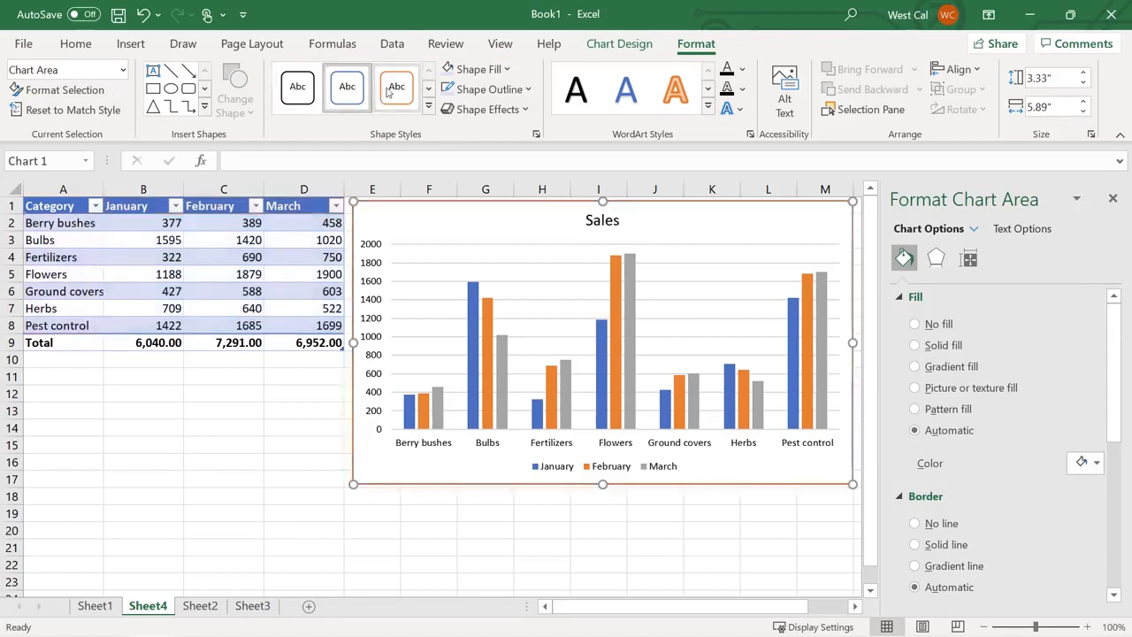
Give the Sales chart a light blue fill and an orange outline
click(480, 70)
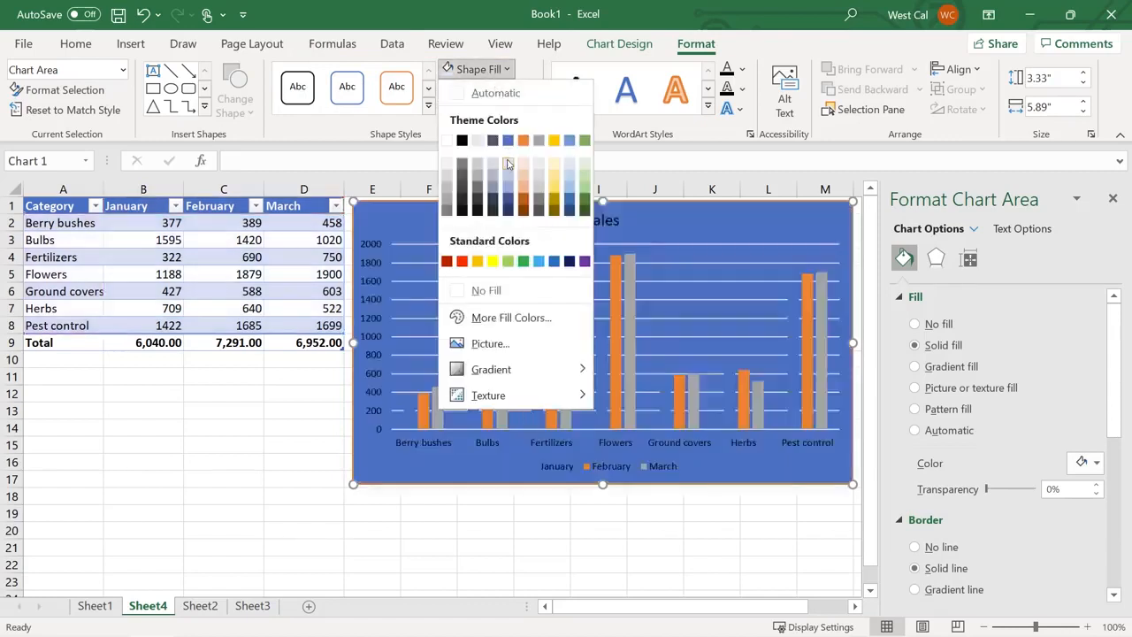
click(509, 163)
click(490, 89)
click(524, 159)
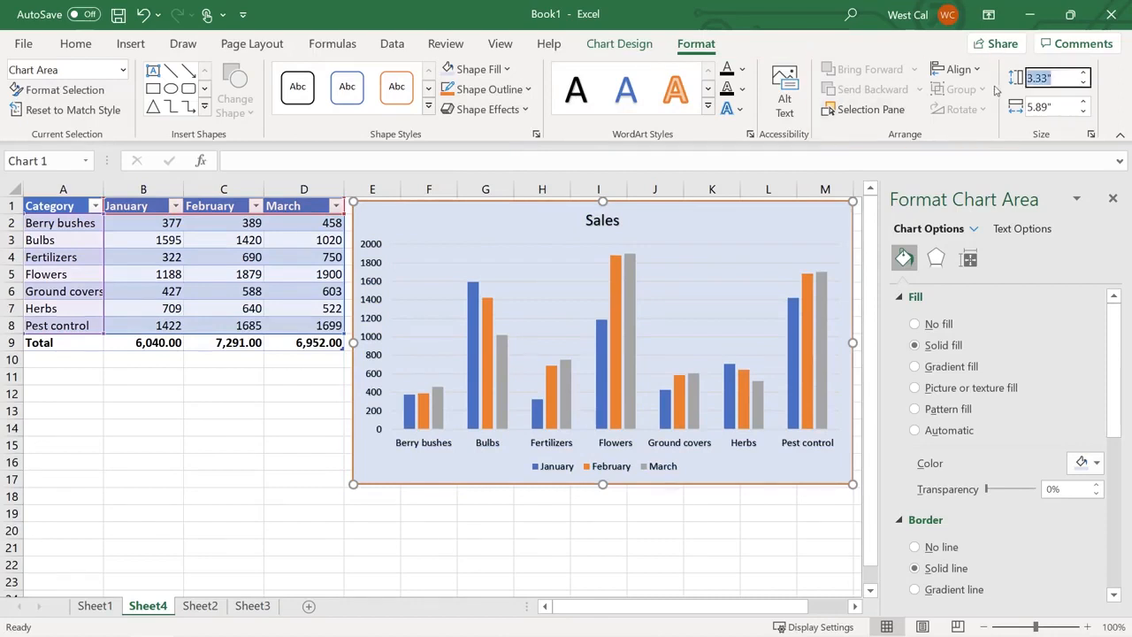
Set the Sales chart's height to 3.5 inches
click(1035, 78)
text(3.5)
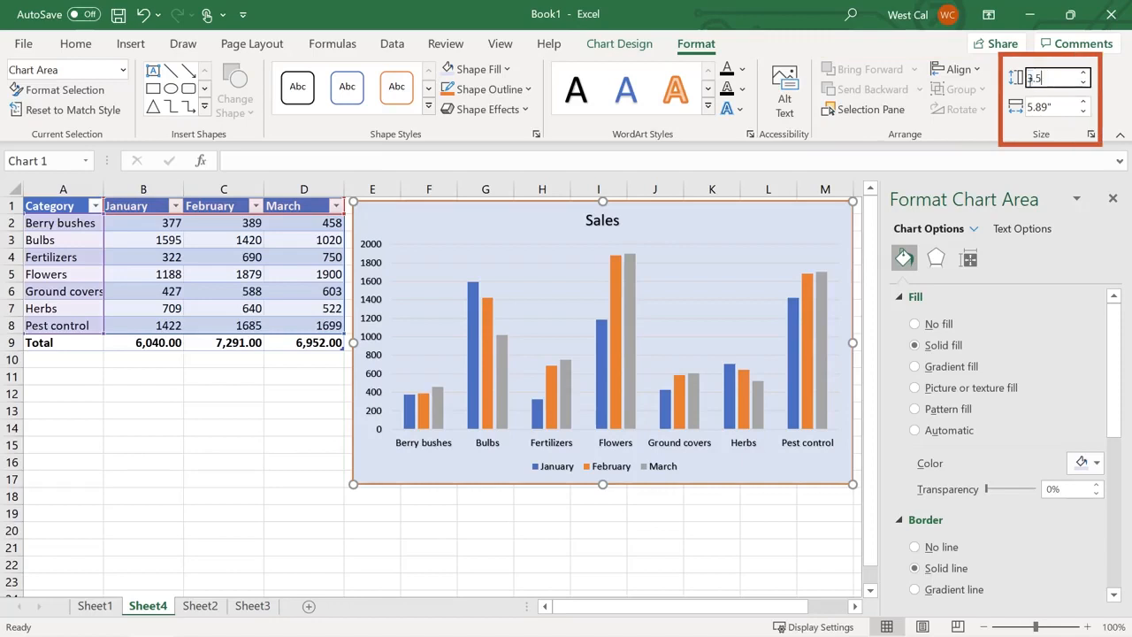
key(Return)
click(1042, 107)
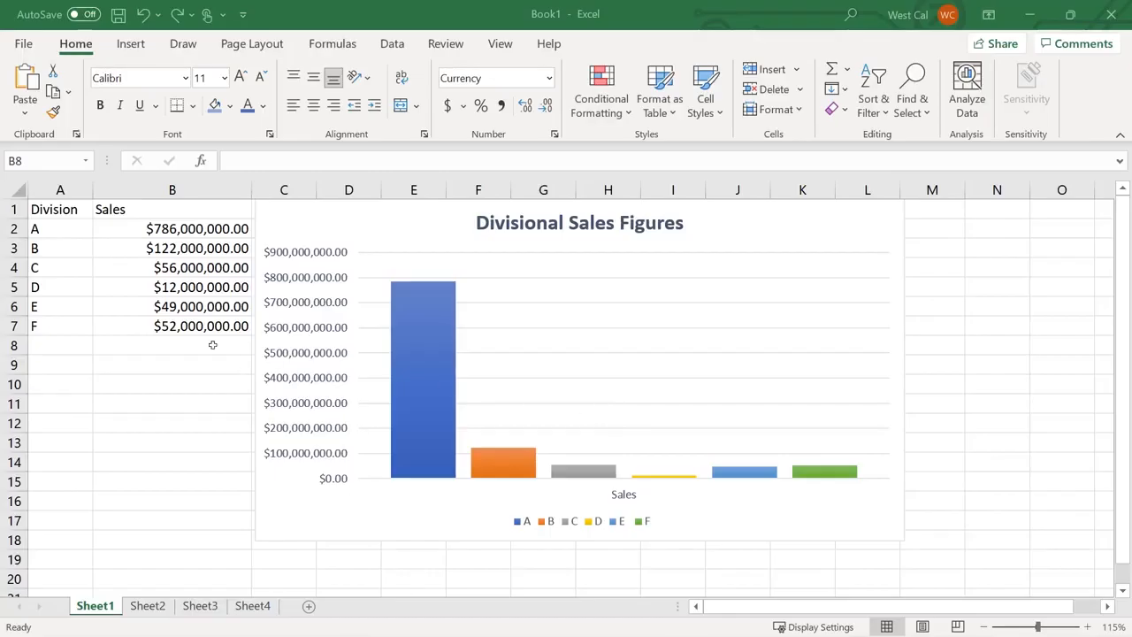
Apply a lighter chart style to the Divisional Sales Figures chart and view its style options
click(421, 230)
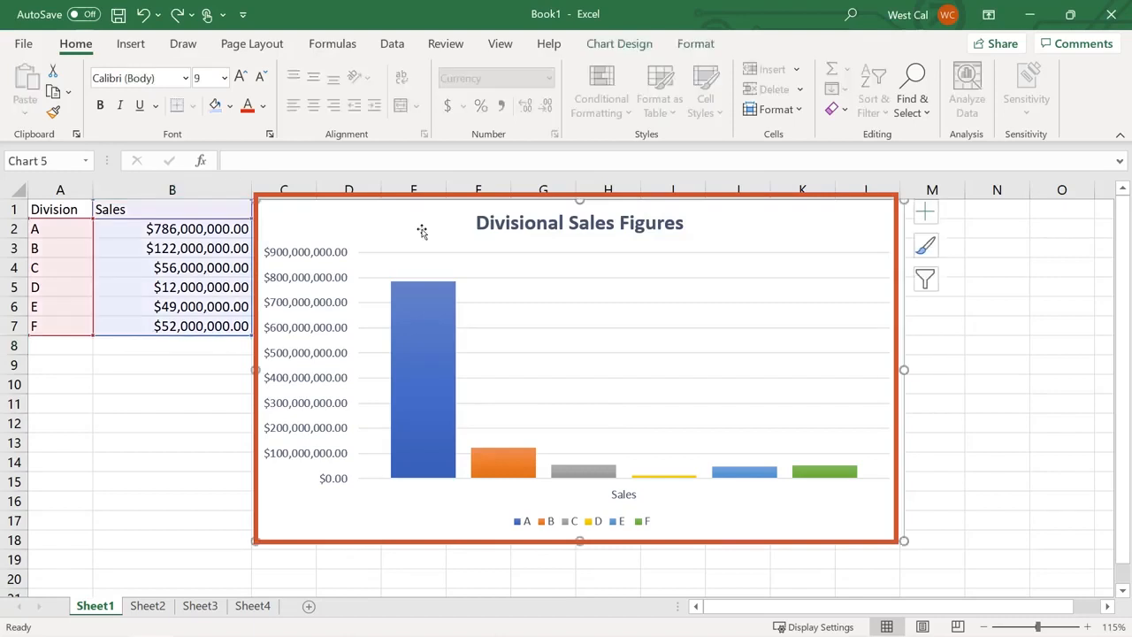
click(632, 46)
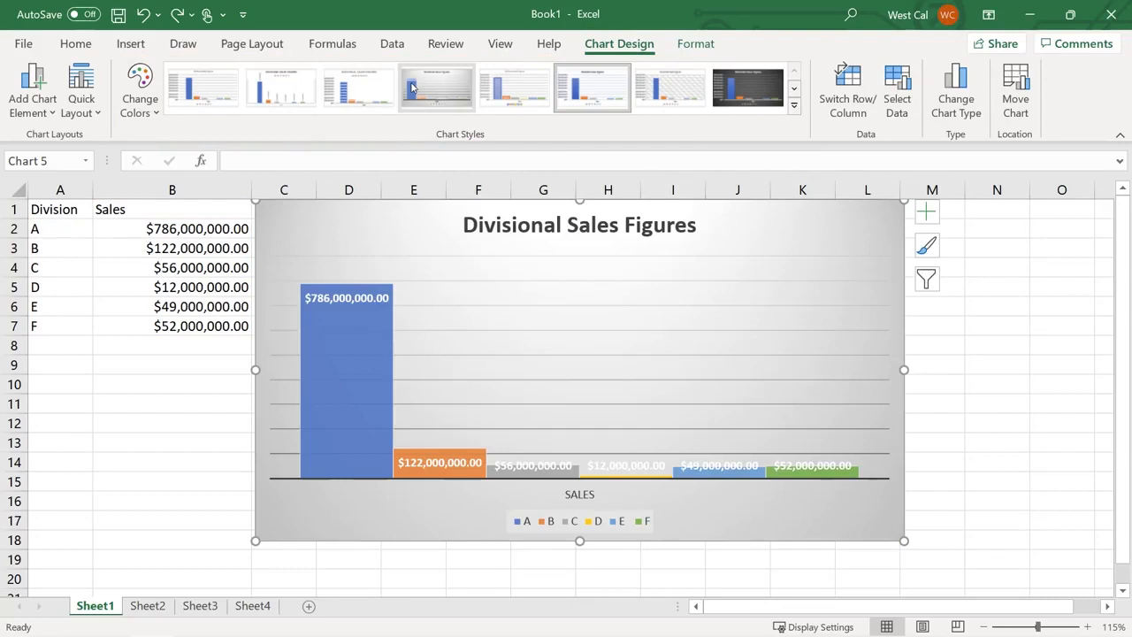
click(513, 93)
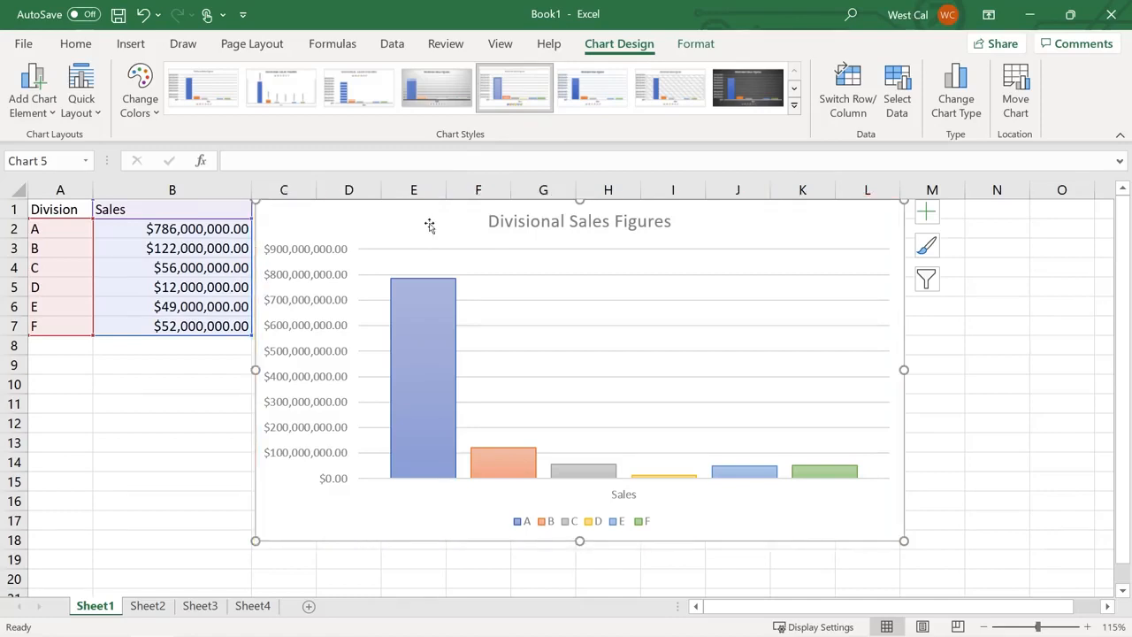
click(934, 252)
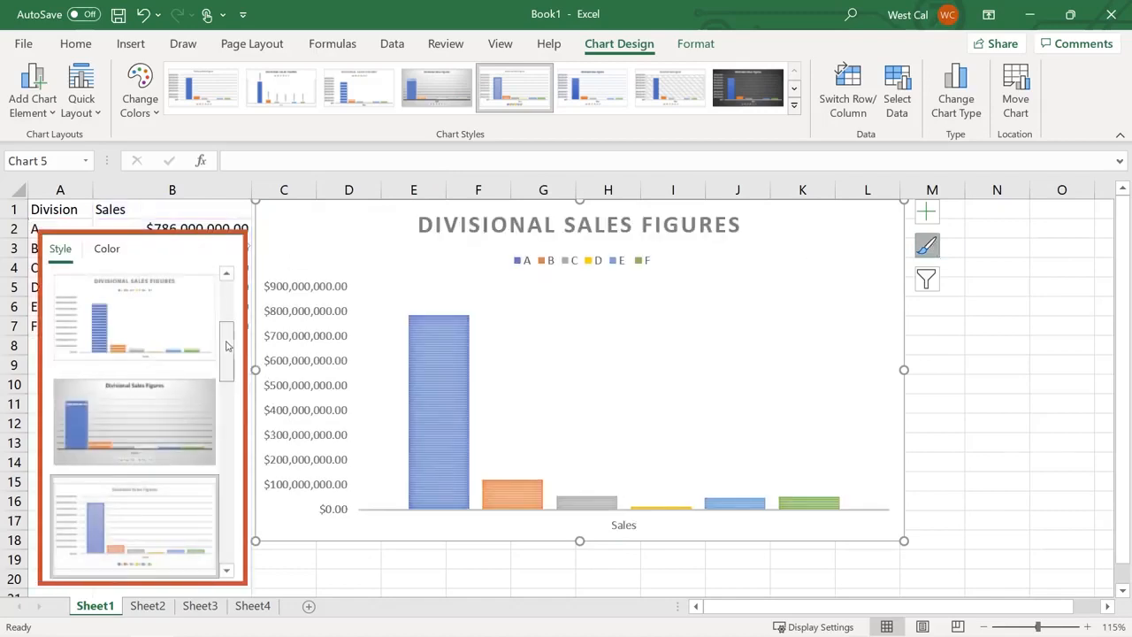
drag(228, 347, 229, 368)
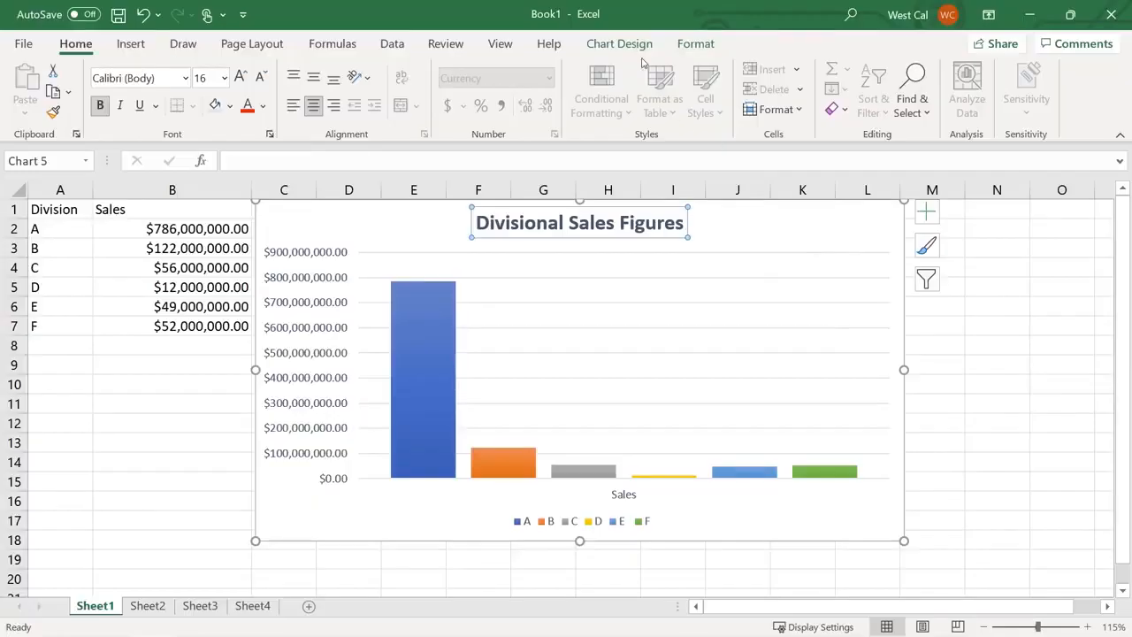
Browse the Add Chart Element list, then open the chart's Chart Elements checklist
click(619, 44)
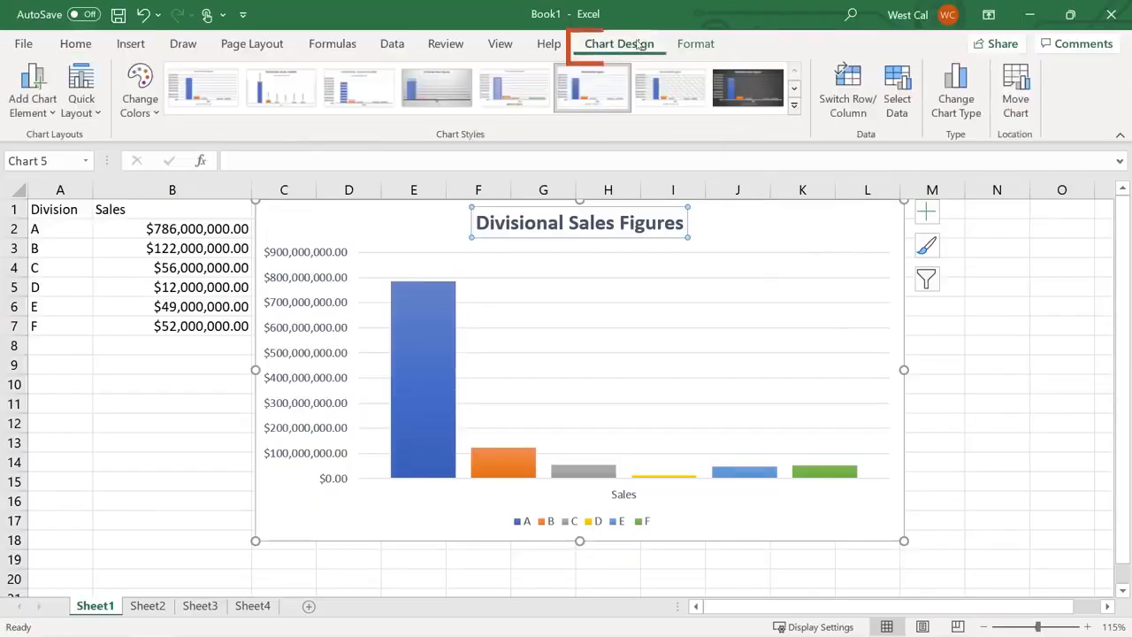
click(52, 116)
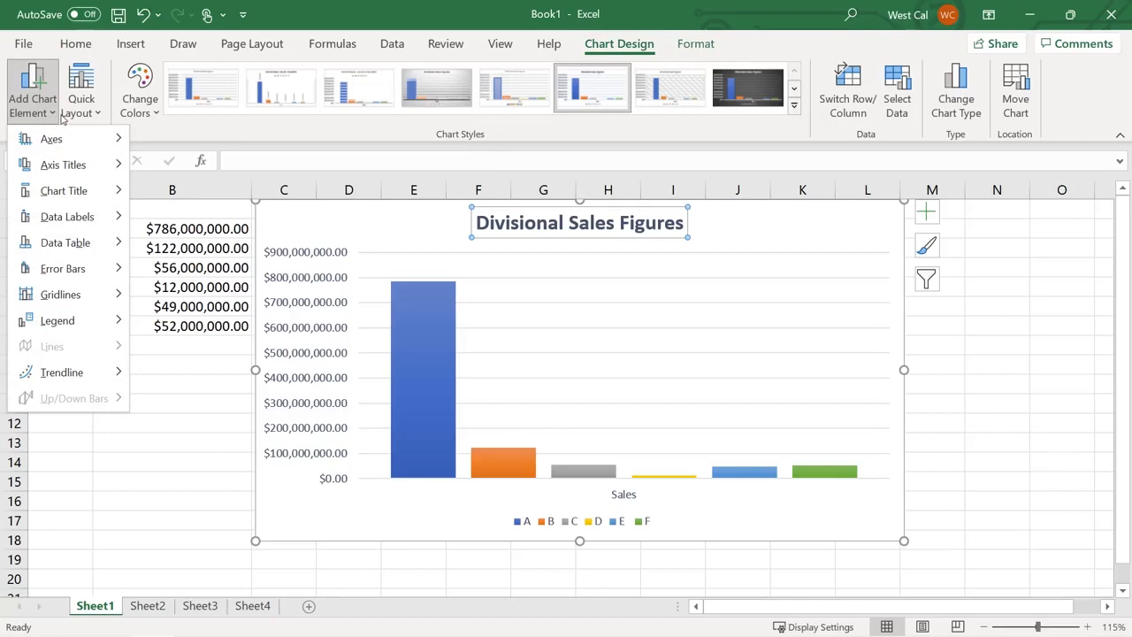
mouse_move(68, 135)
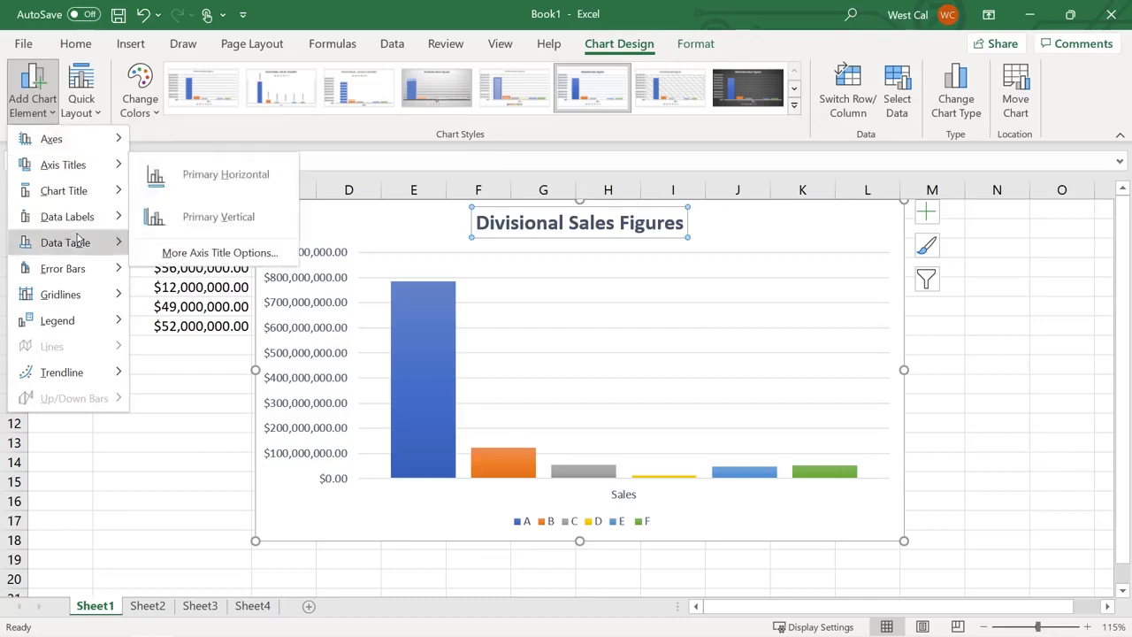
mouse_move(91, 322)
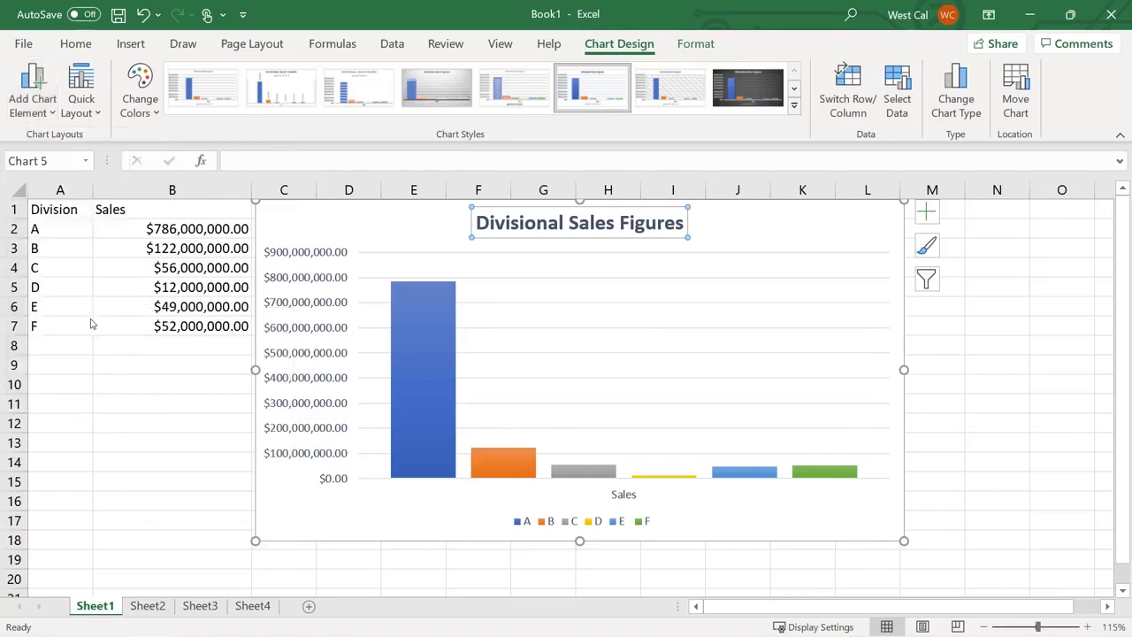
click(927, 213)
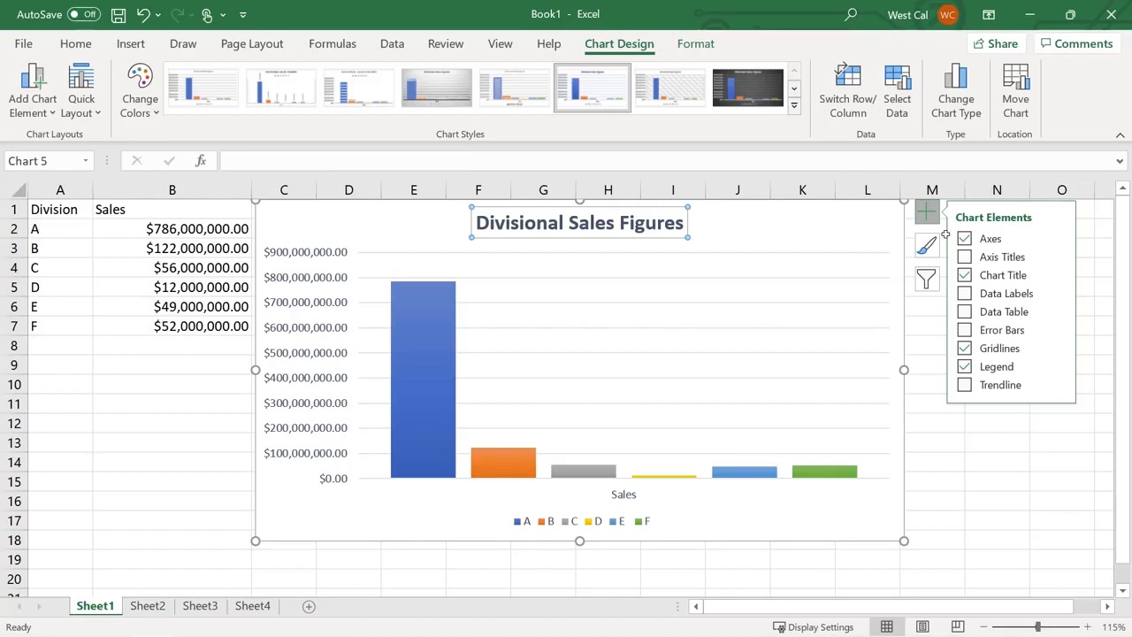
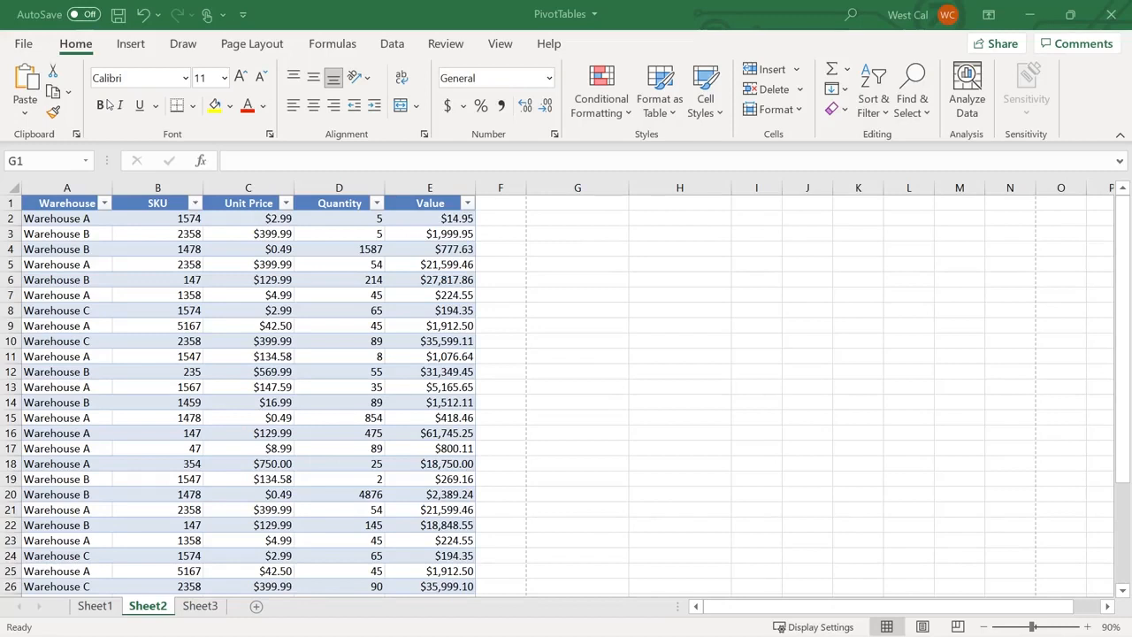
Create a PivotTable from the inventory range A1:E31, placed on Sheet2 at cell G1
click(133, 46)
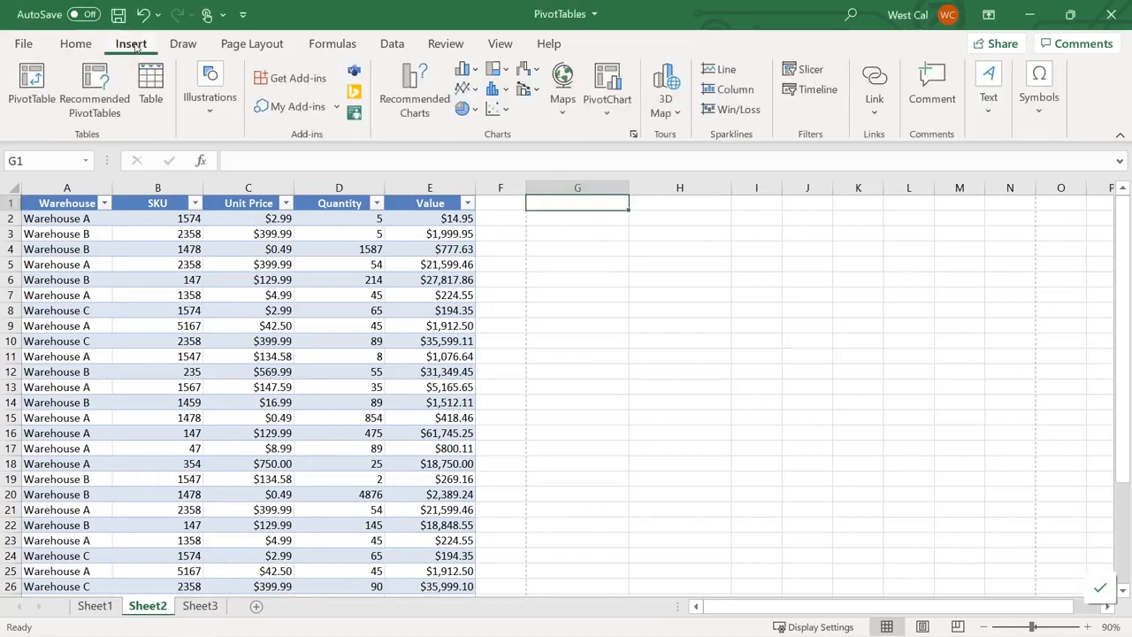
click(34, 86)
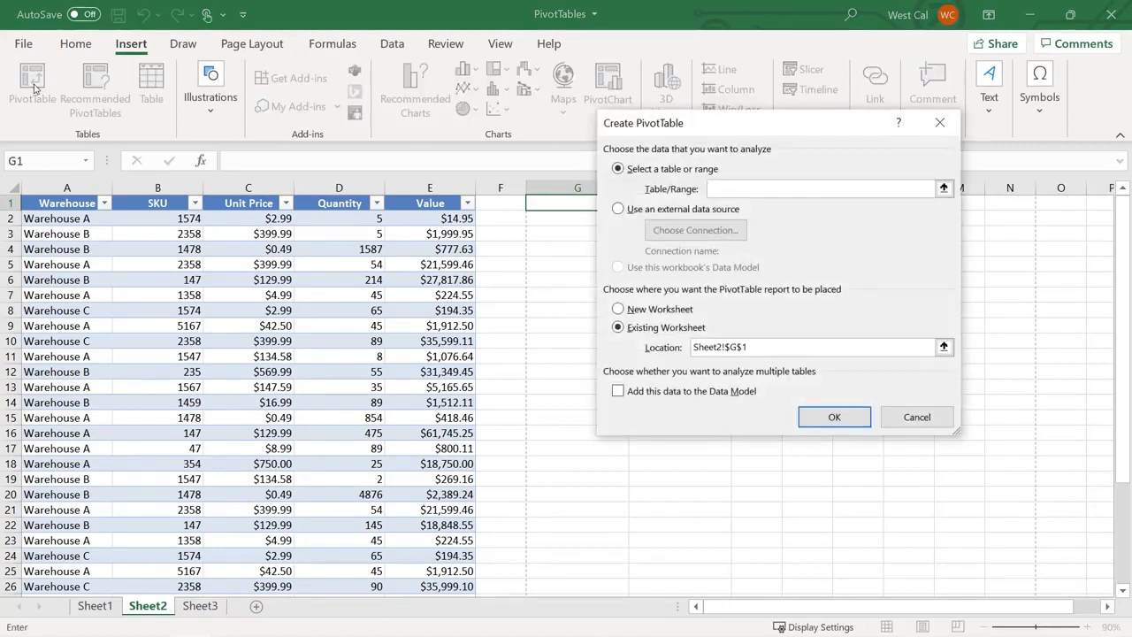
drag(45, 203, 443, 570)
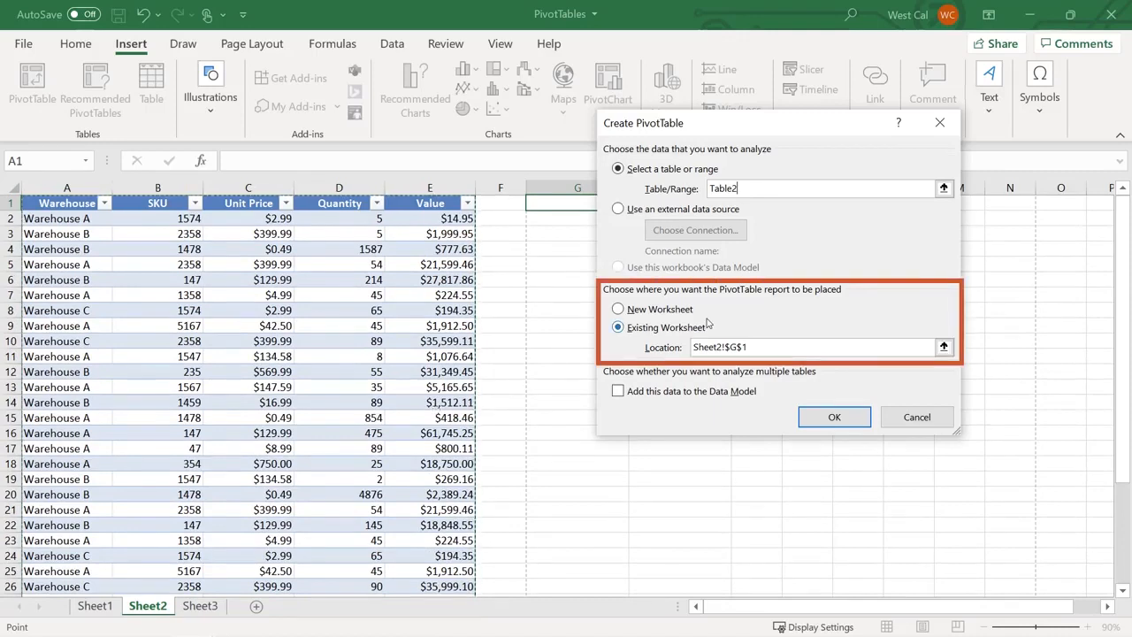
click(827, 428)
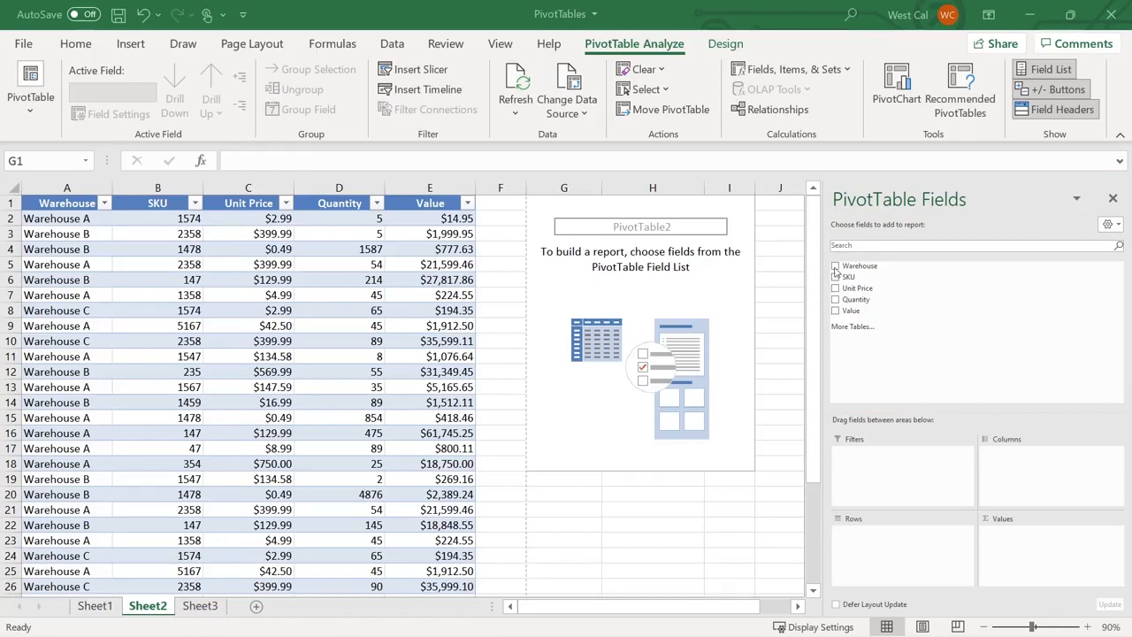
Put Warehouse in Rows and Quantity in Values, totalling 3281, 7119, 309 (10709)
click(836, 268)
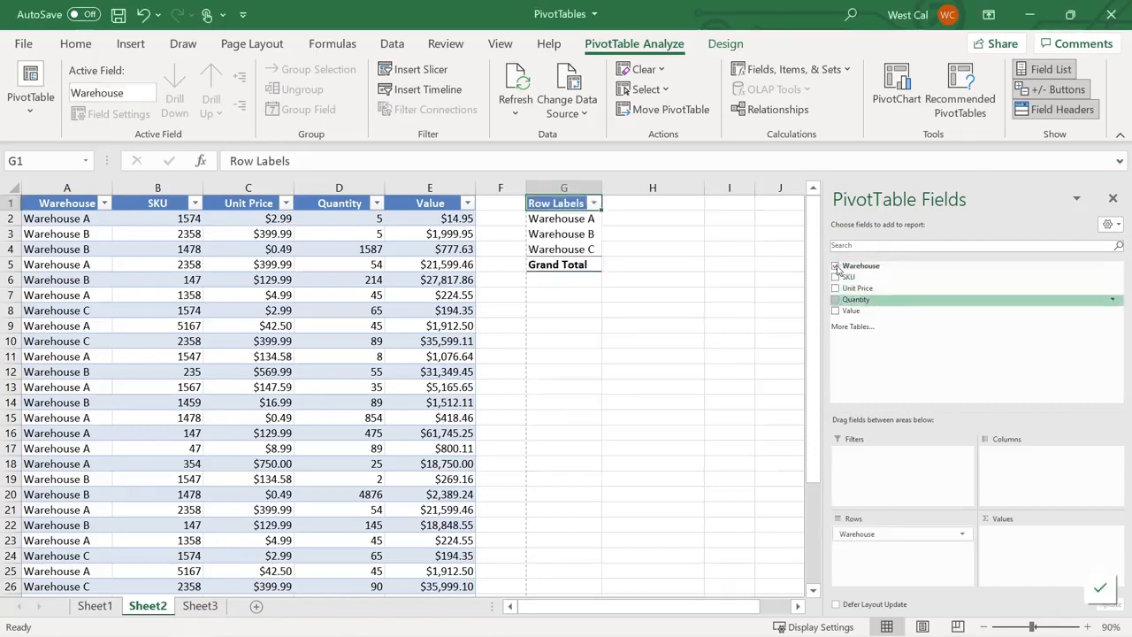
drag(847, 300, 1031, 544)
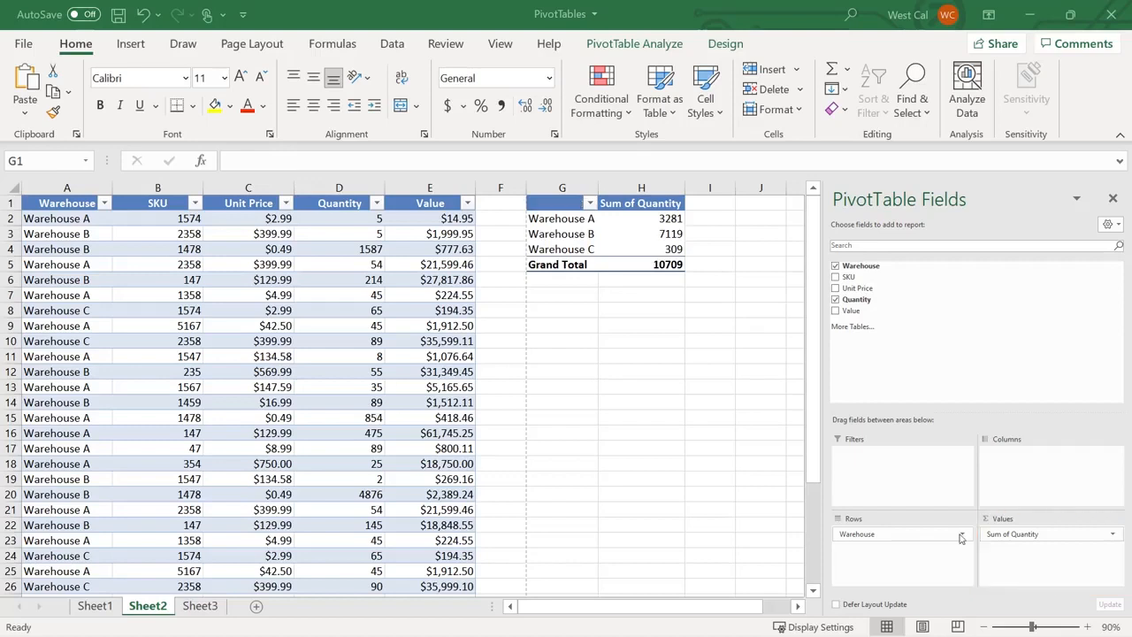
Confirm the Warehouse row field's settings, keeping the name Warehouse and Automatic subtotals
click(962, 535)
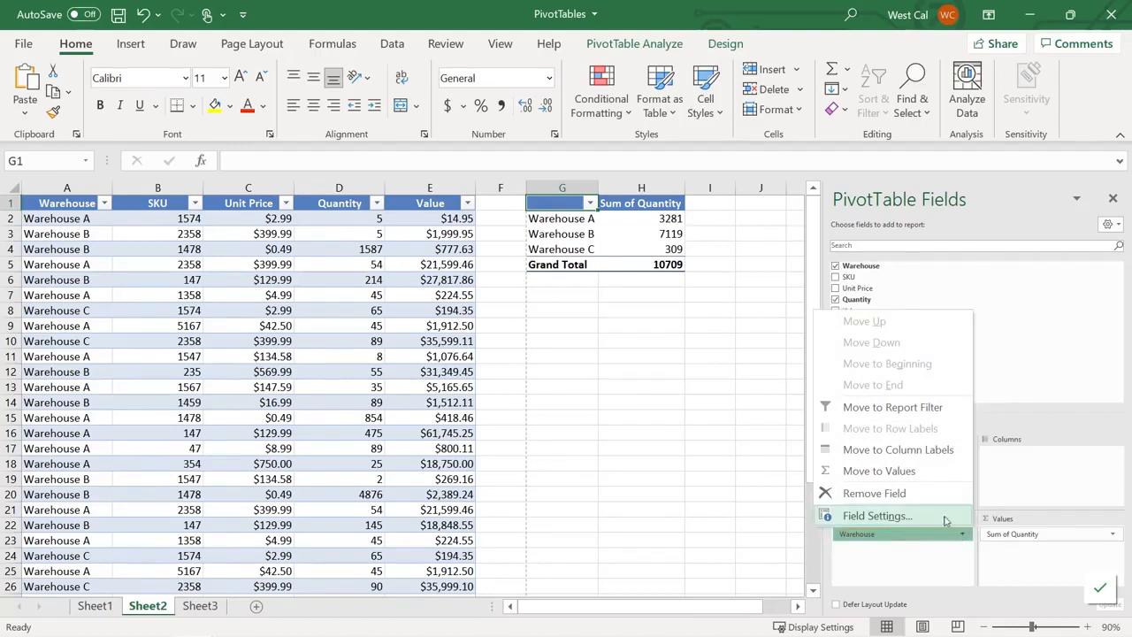
click(943, 518)
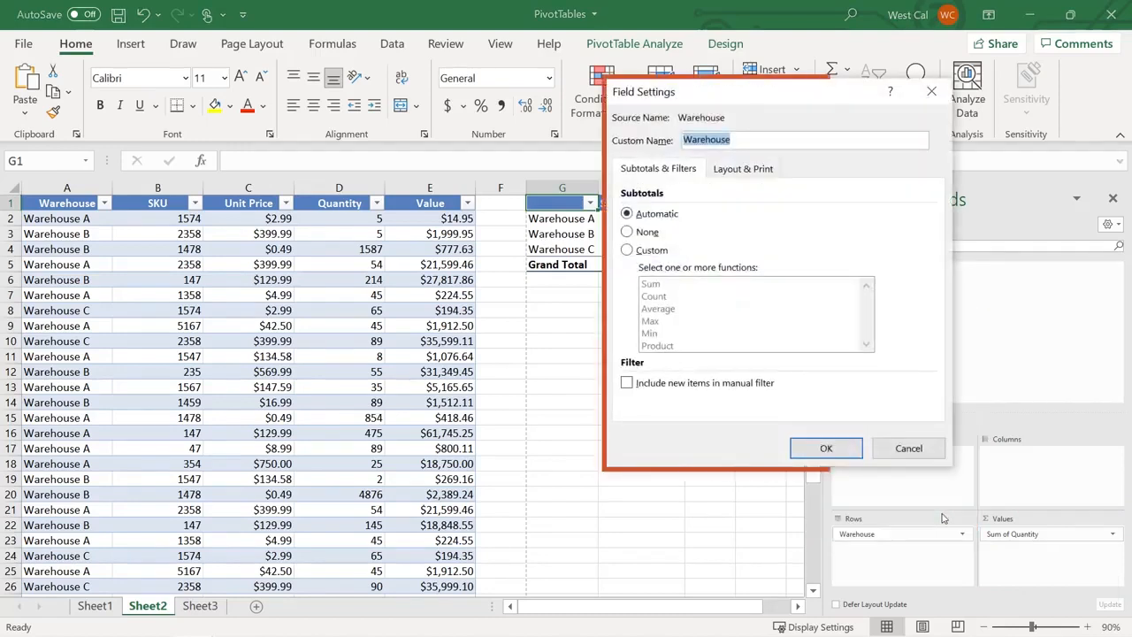
click(827, 449)
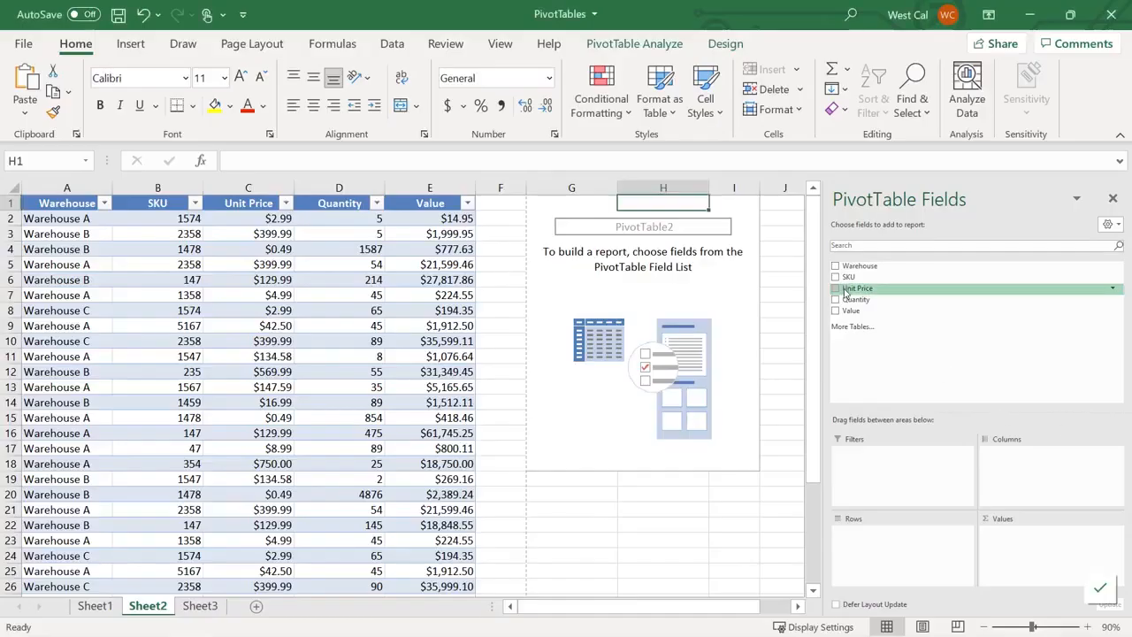
Sum Unit Price in Values and group it by Warehouse: 3241.23, 2104.07, 805.96 (6151.26)
drag(849, 289, 1014, 542)
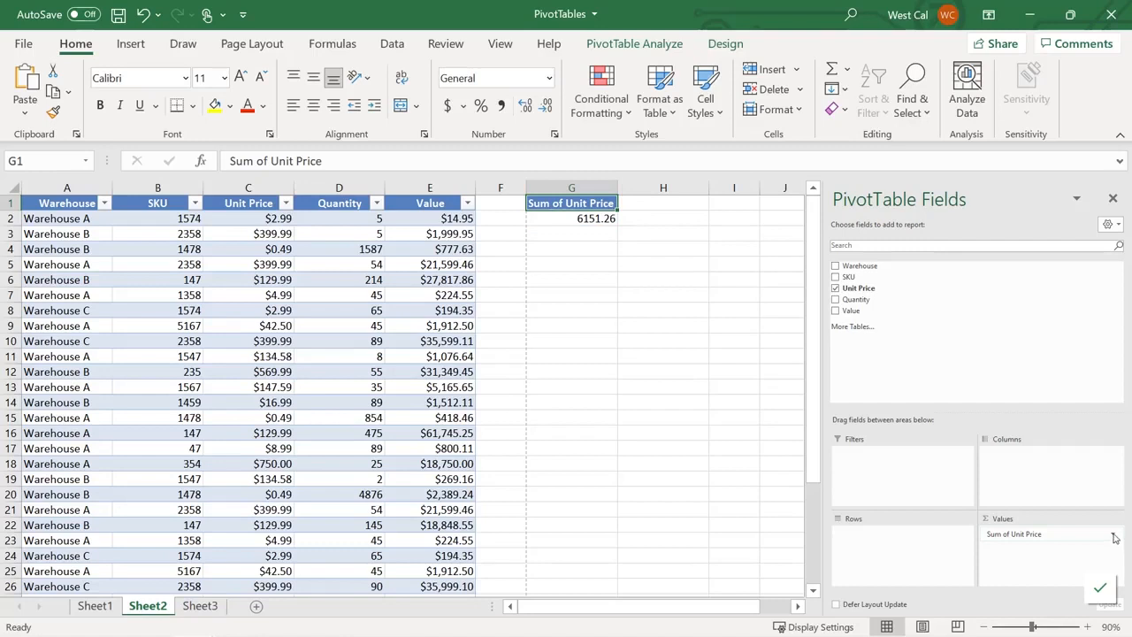
click(1114, 535)
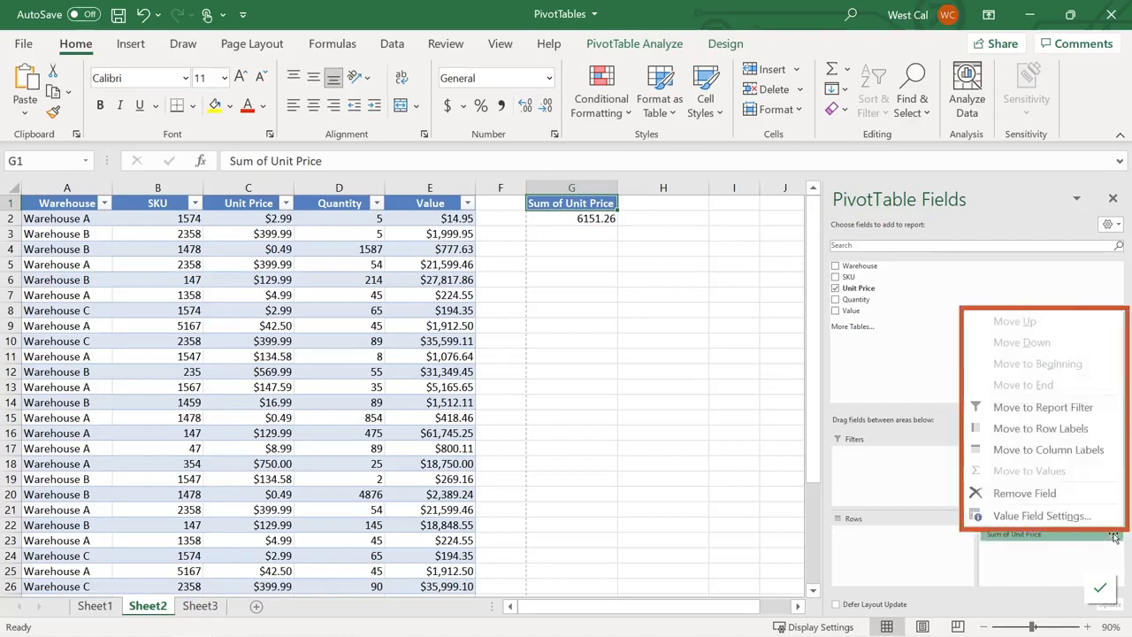
click(1042, 516)
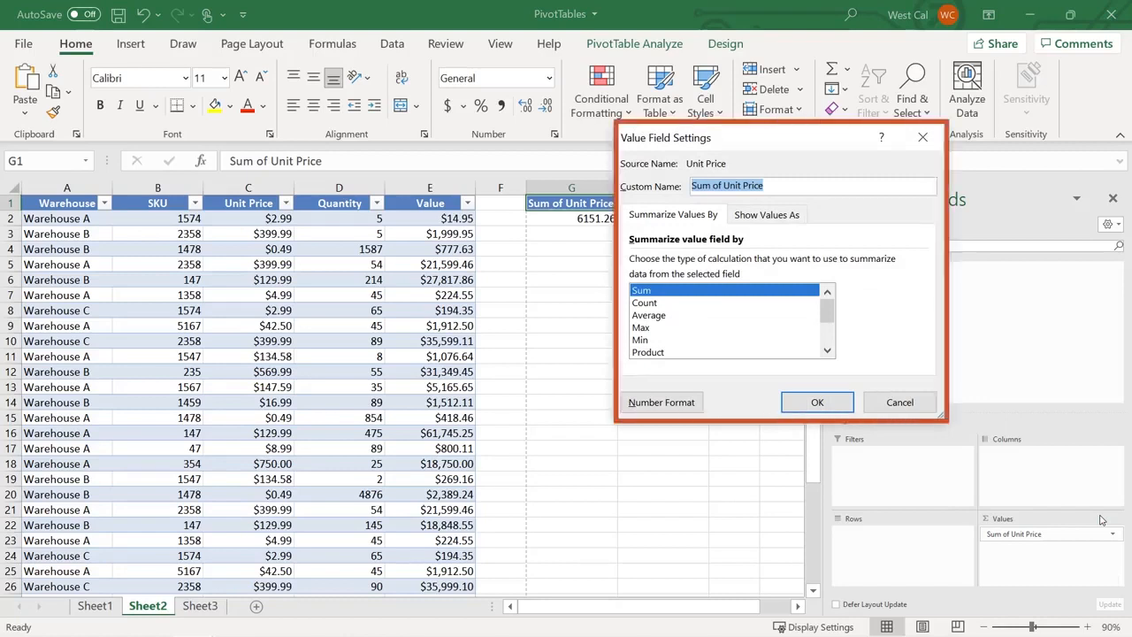
click(817, 403)
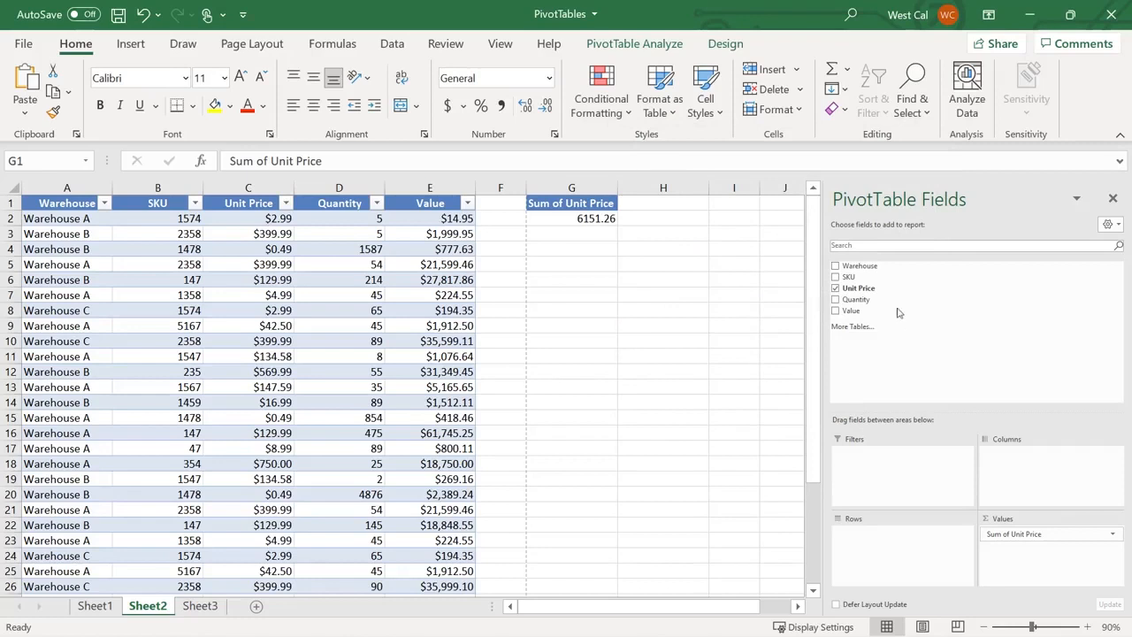
drag(859, 266, 883, 535)
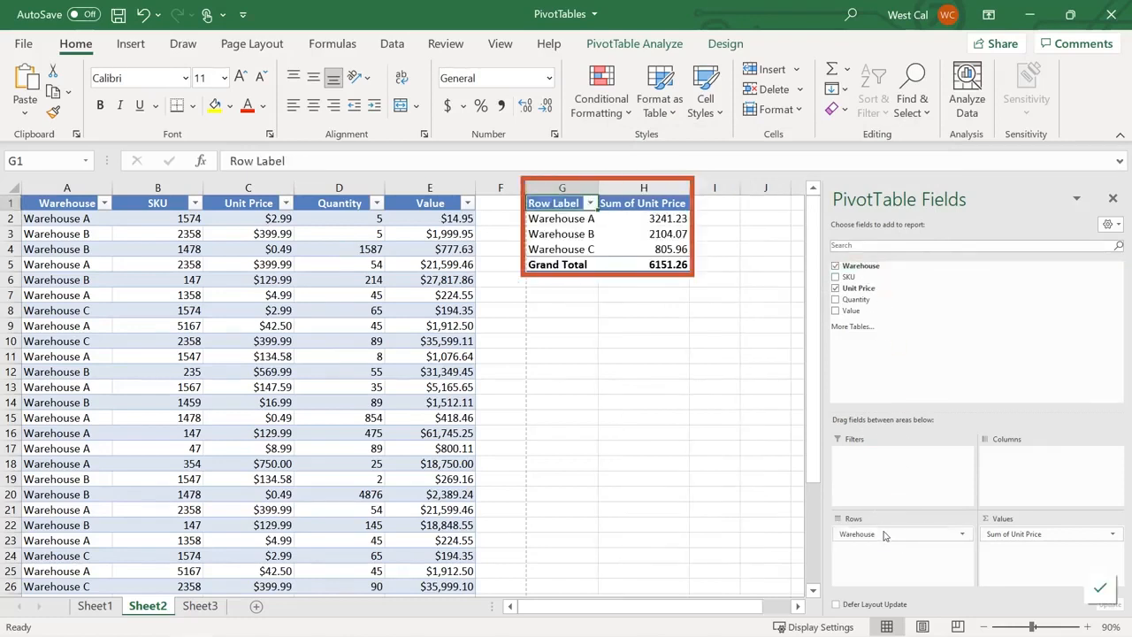
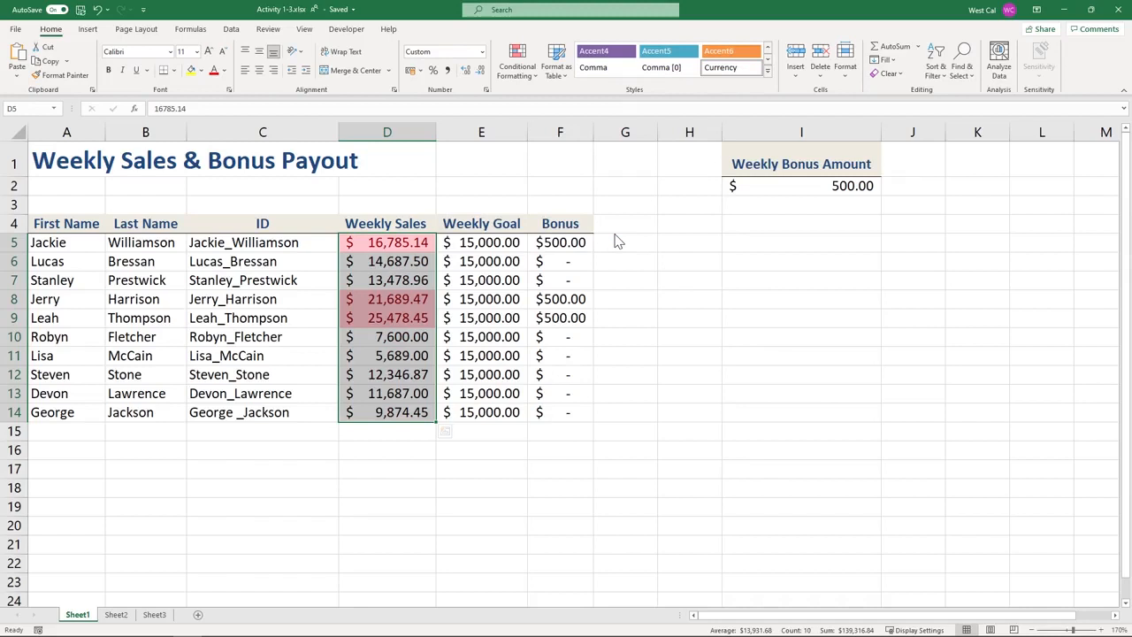
Start a new conditional formatting rule for Weekly Sales, then cancel it without adding anything
click(518, 69)
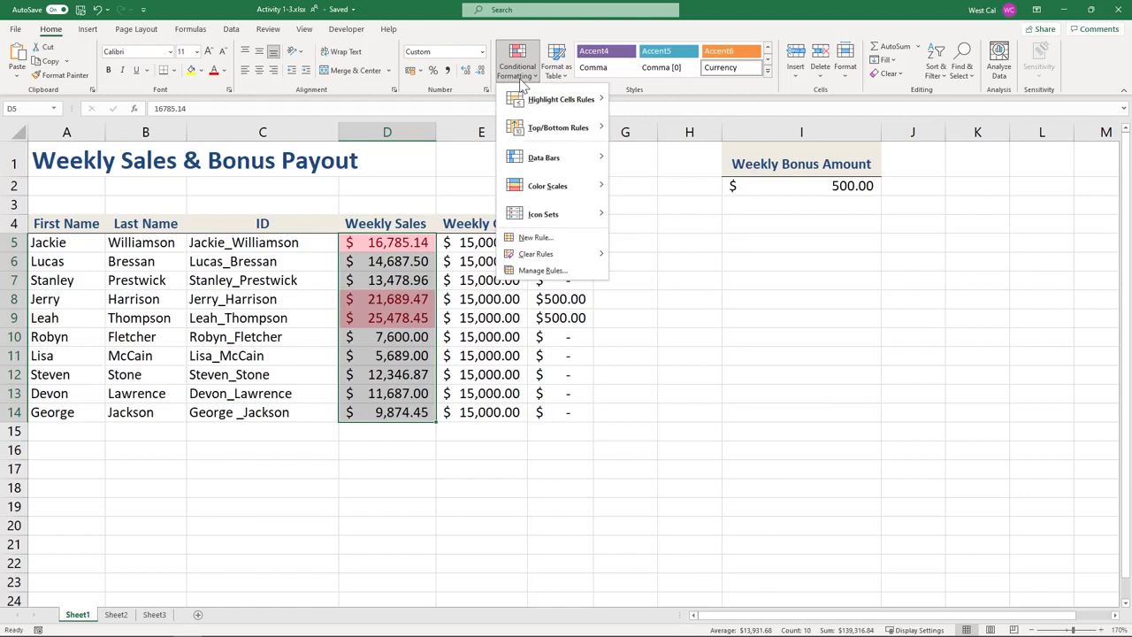
click(536, 239)
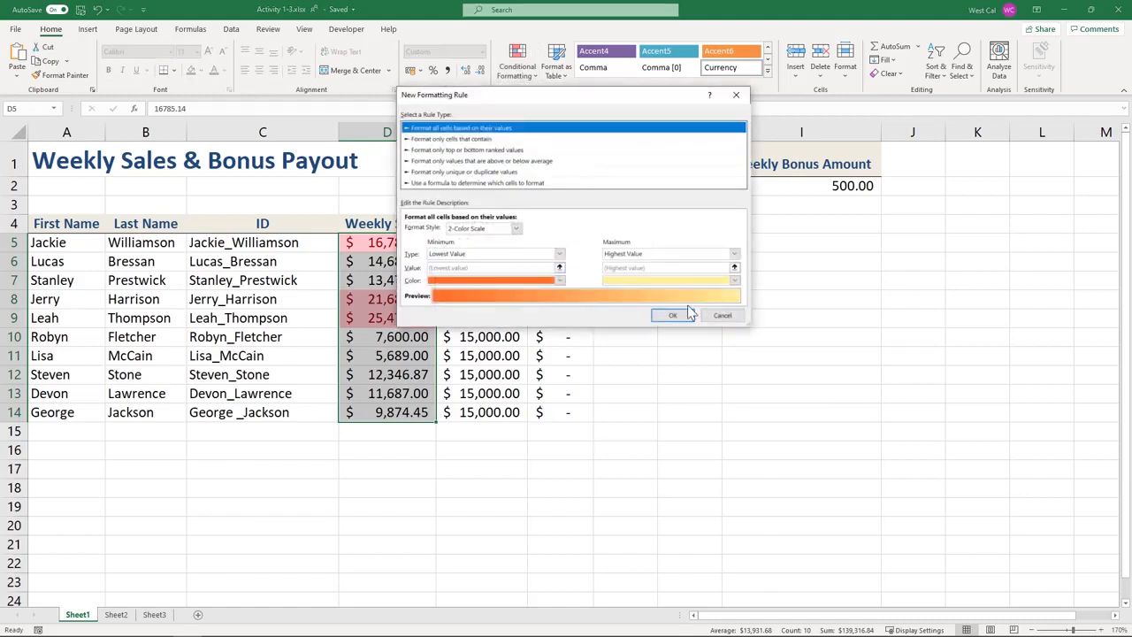
click(723, 316)
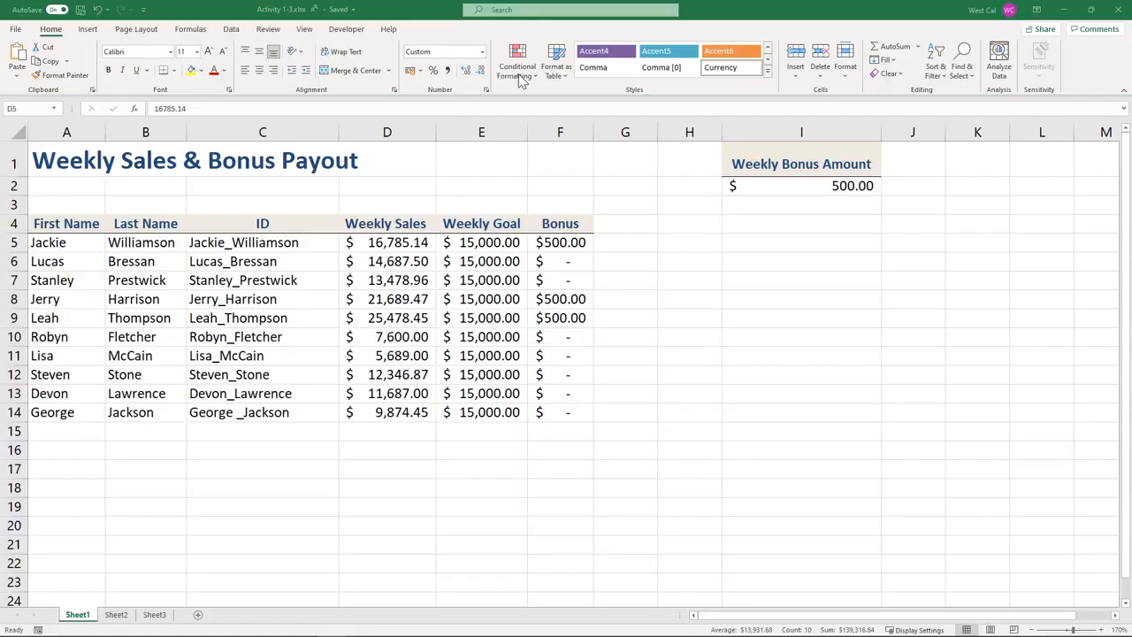
key(ctrl+shift+Down)
click(520, 76)
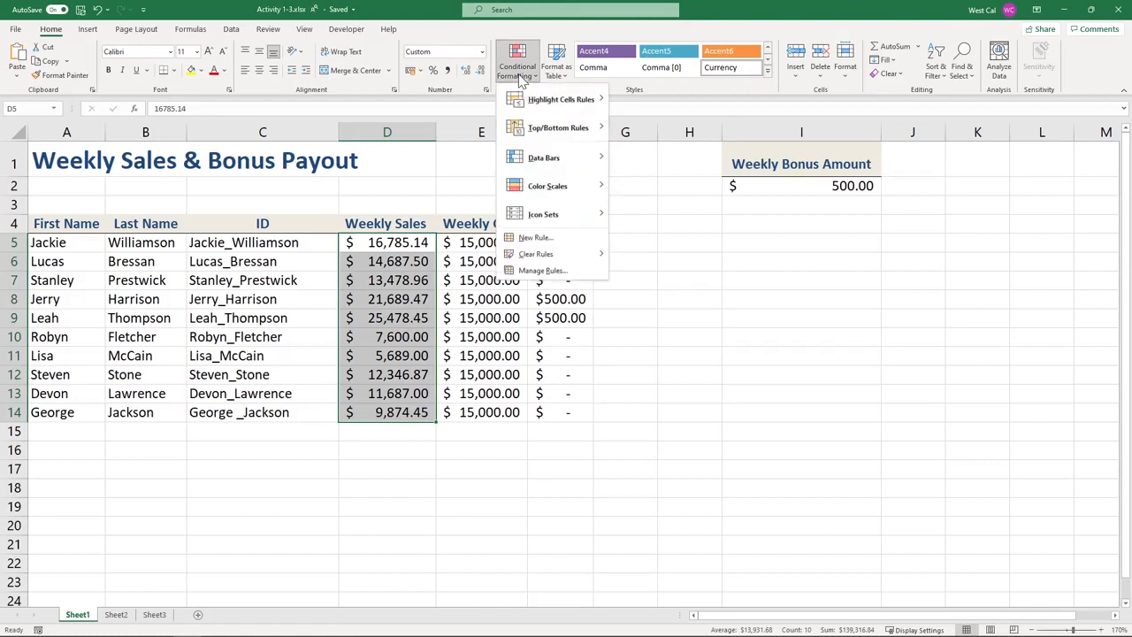
mouse_move(528, 106)
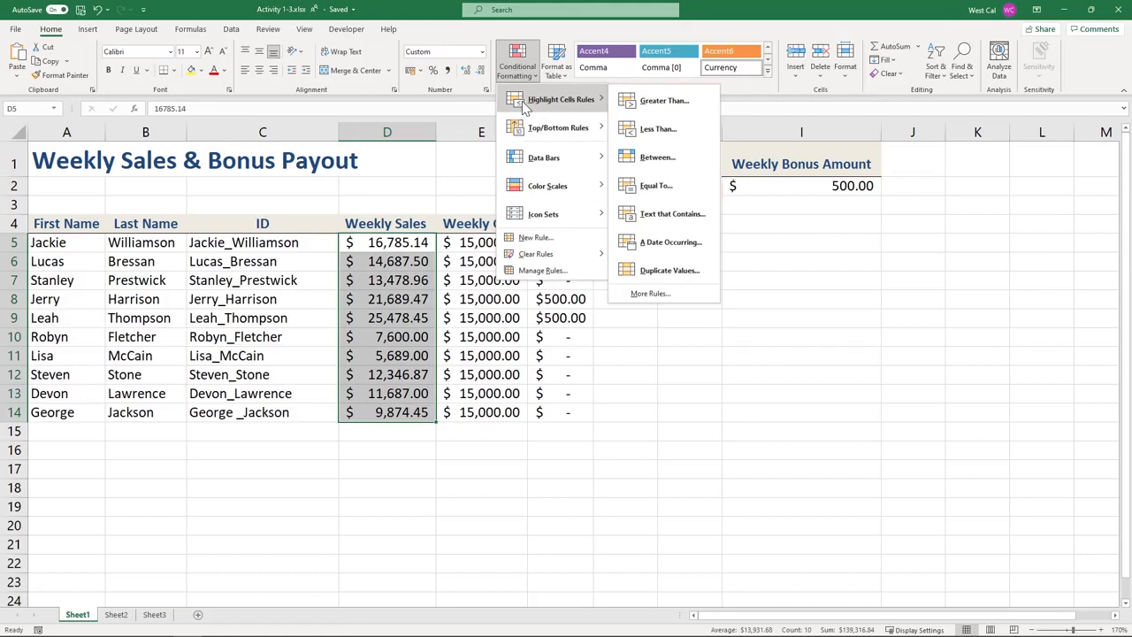
mouse_move(522, 131)
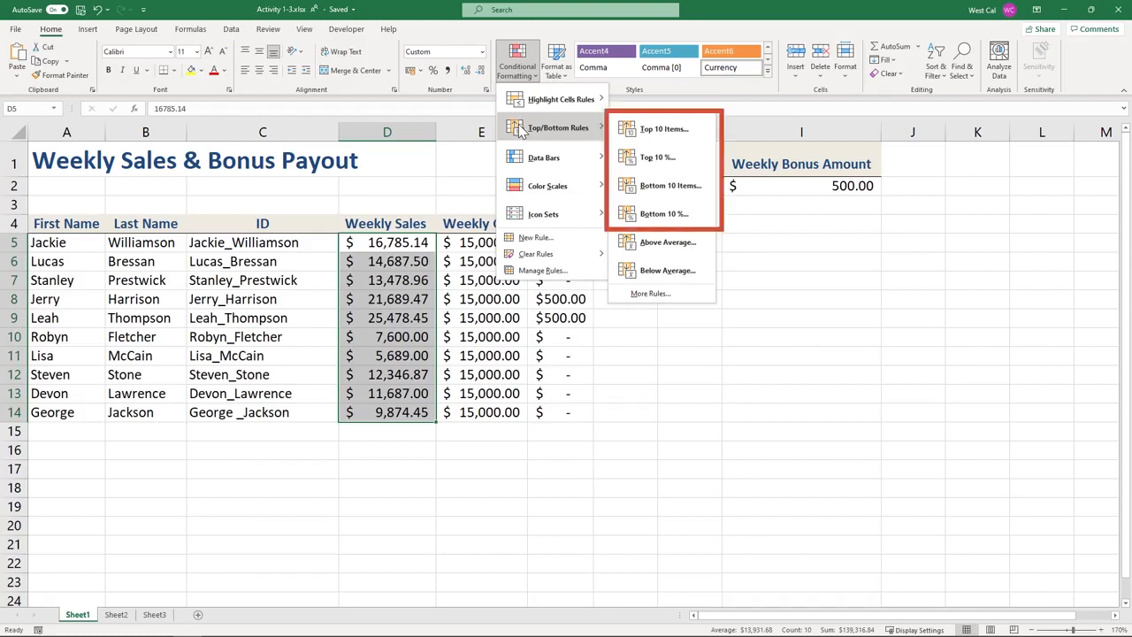
mouse_move(520, 158)
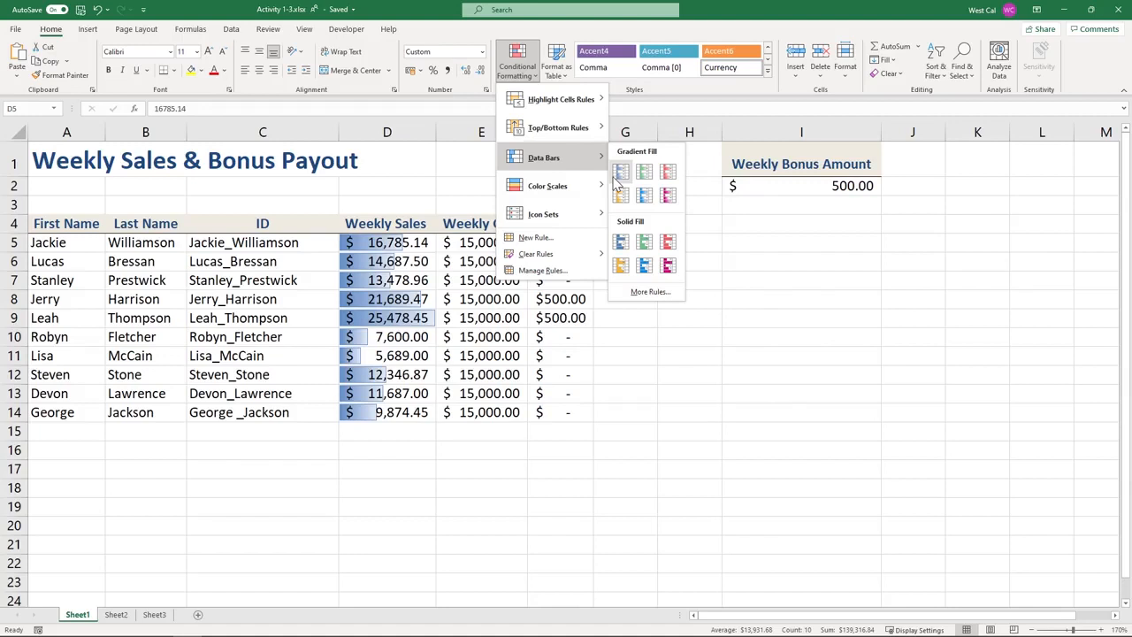
mouse_move(609, 186)
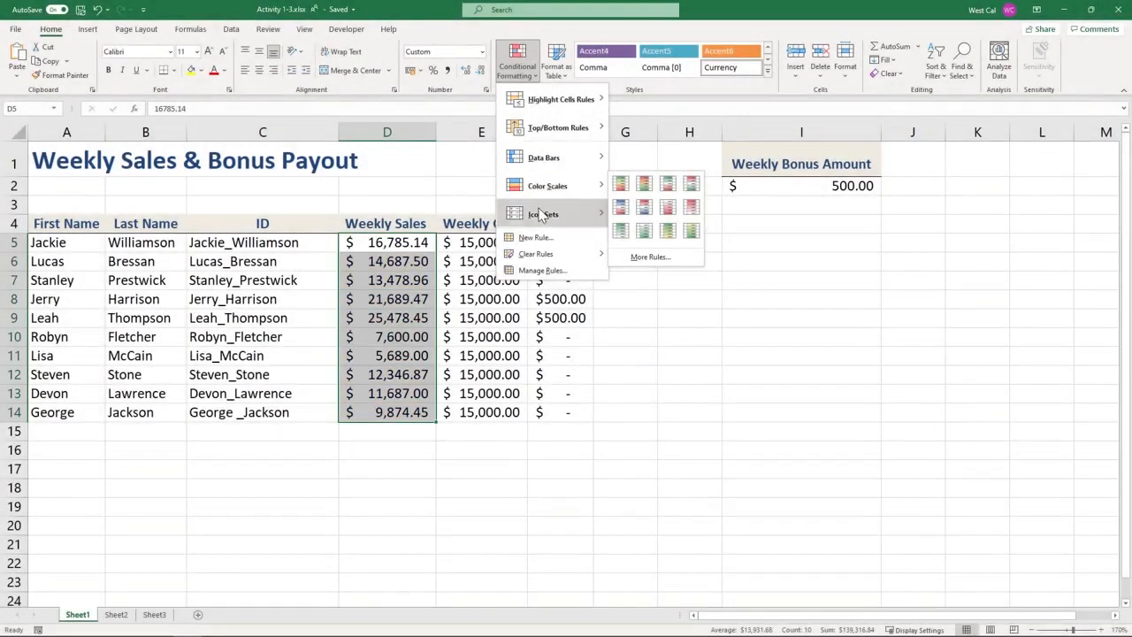
mouse_move(541, 215)
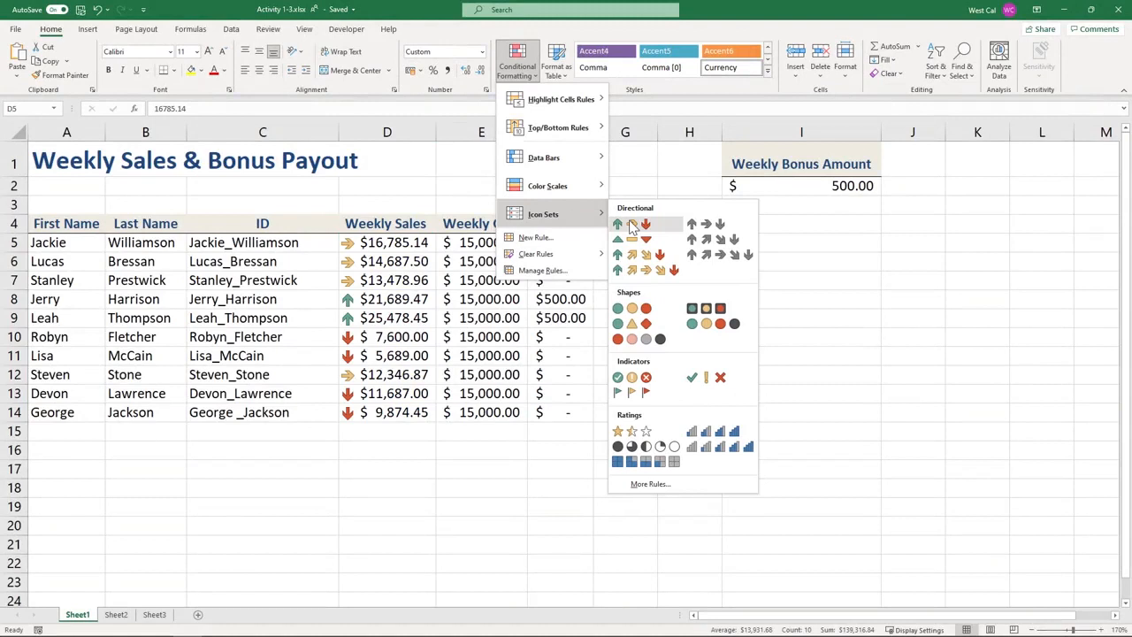
Apply Blue Gradient data bars, then 3 Arrows (Colored) icons, to the Weekly Sales values D5:D14
click(638, 152)
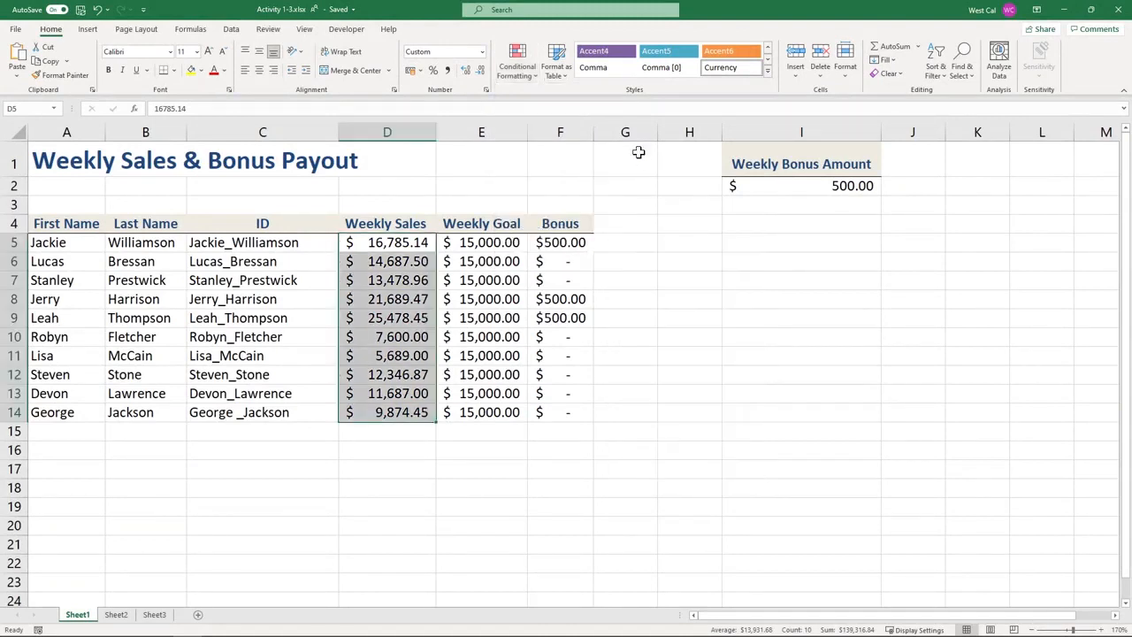
click(532, 77)
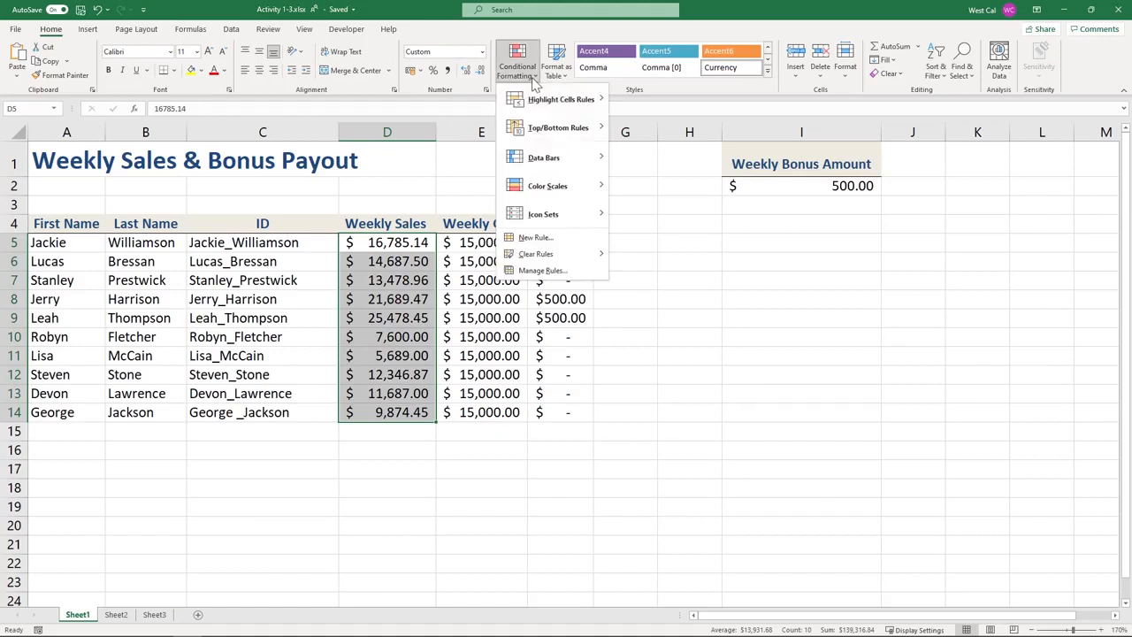
mouse_move(594, 157)
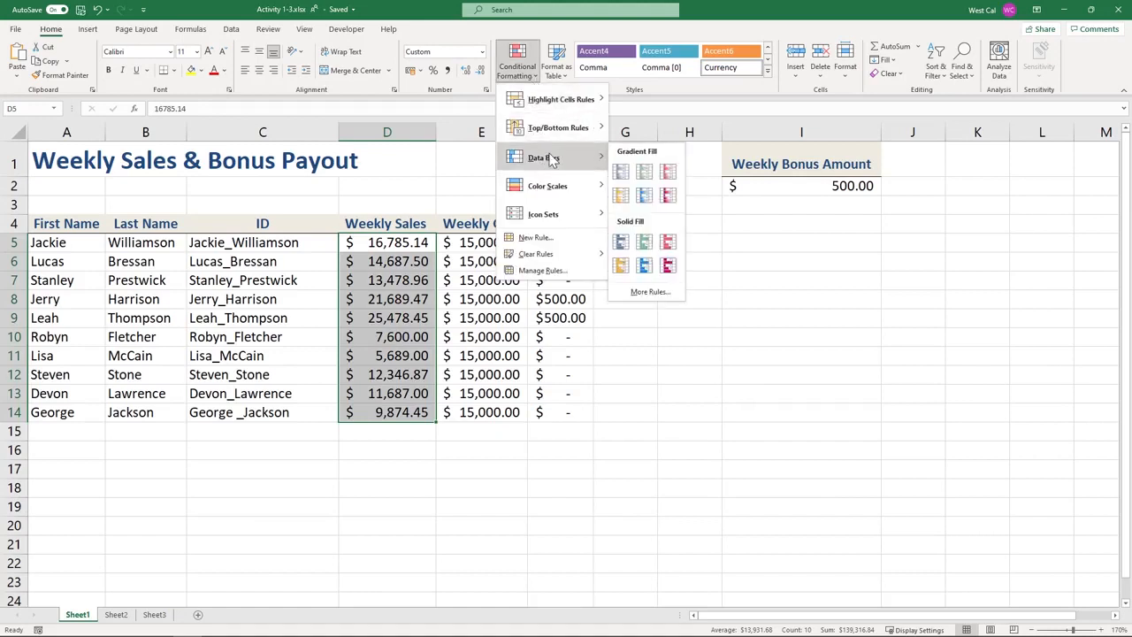
click(622, 177)
click(518, 69)
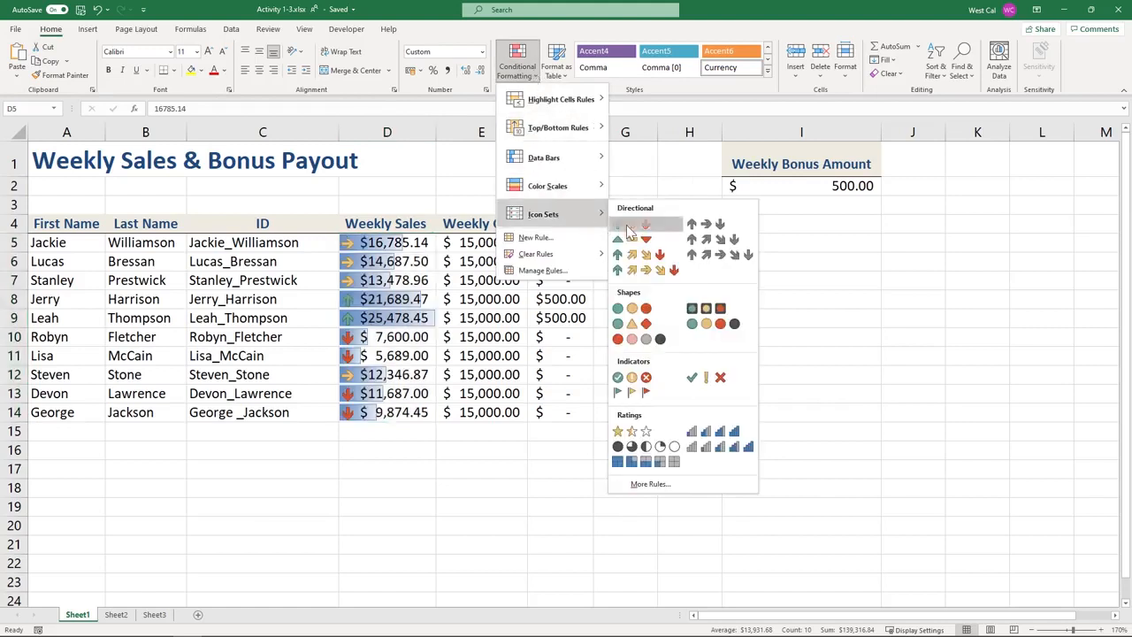
click(626, 225)
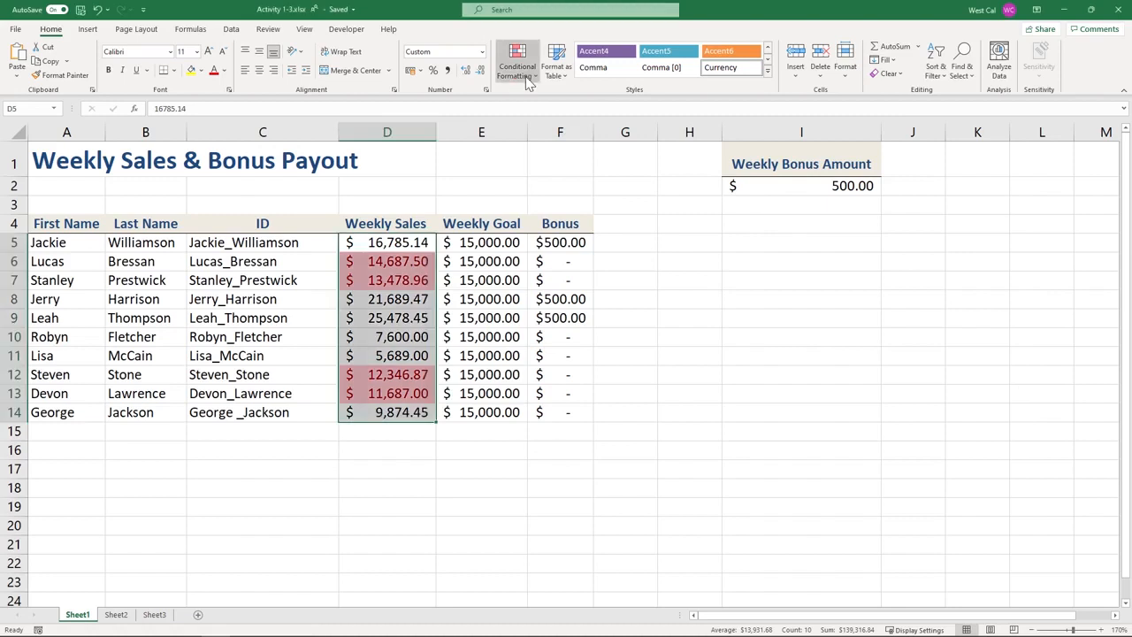
Open the Conditional Formatting Rules Manager and keep it showing rules for the current selection
click(517, 62)
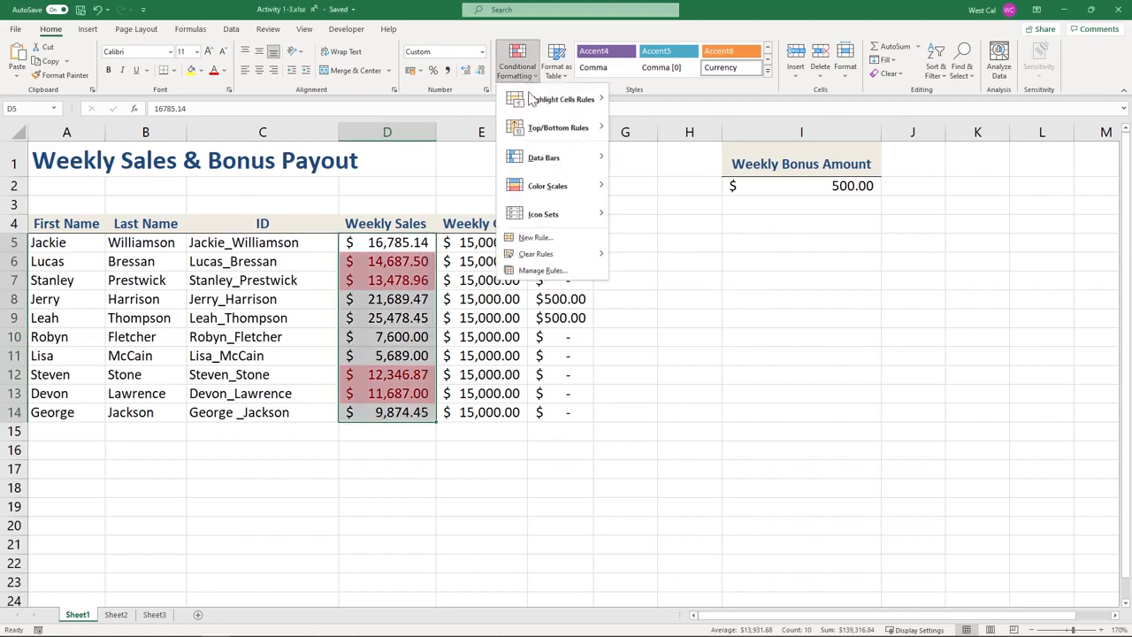
click(541, 271)
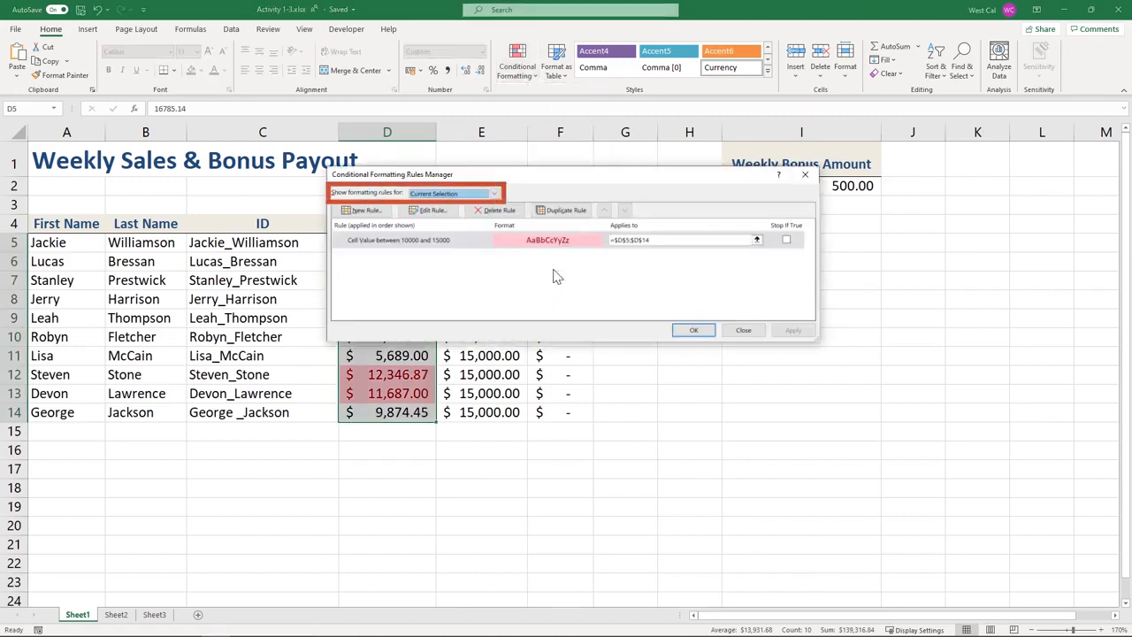
click(496, 194)
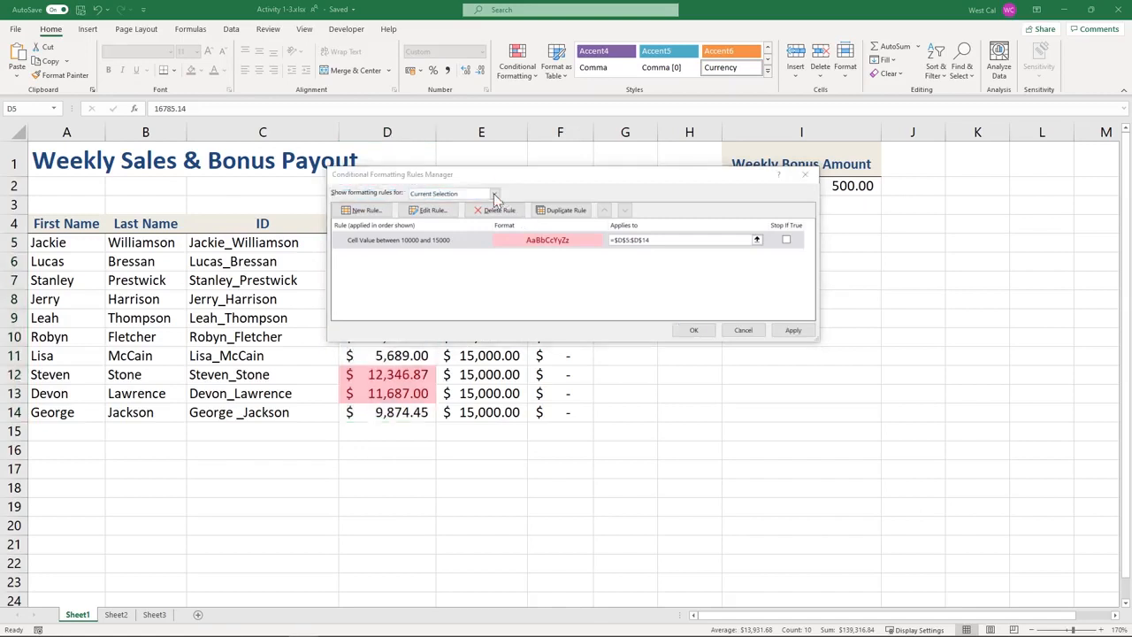
click(496, 195)
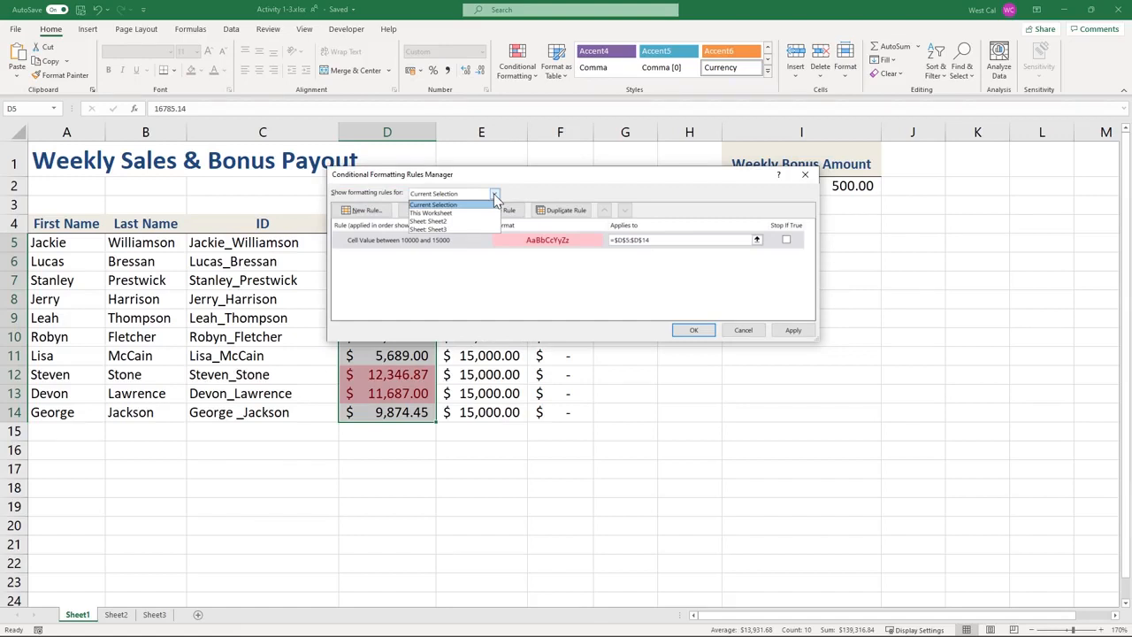
click(497, 196)
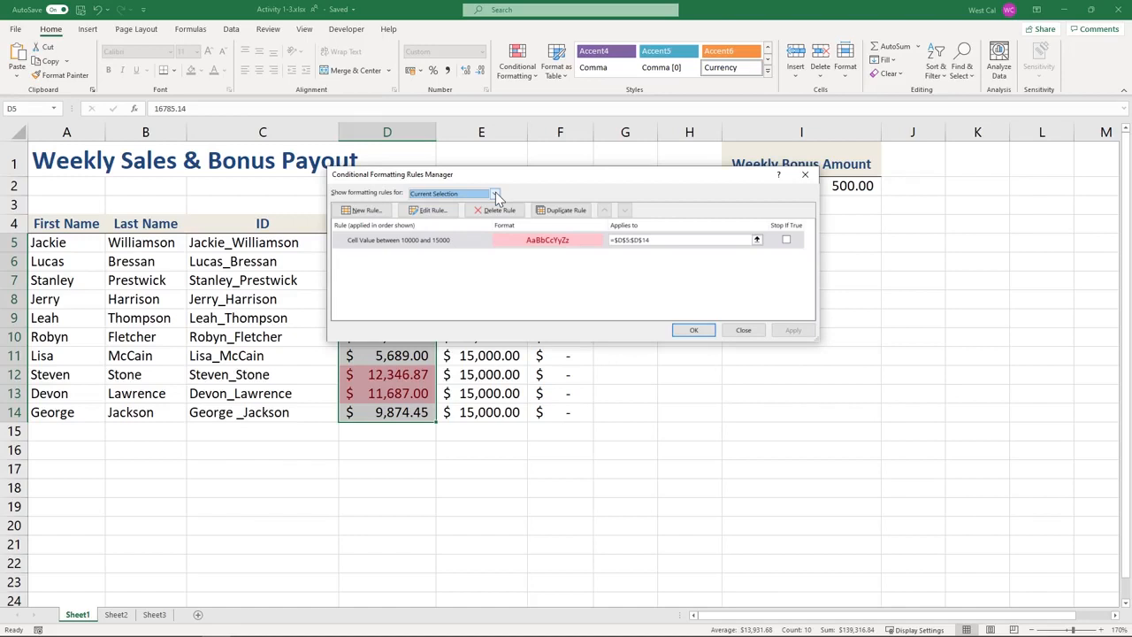
Inspect New Rule and the between 10000 and 15000 rule's editor, cancelling both without changes
click(363, 212)
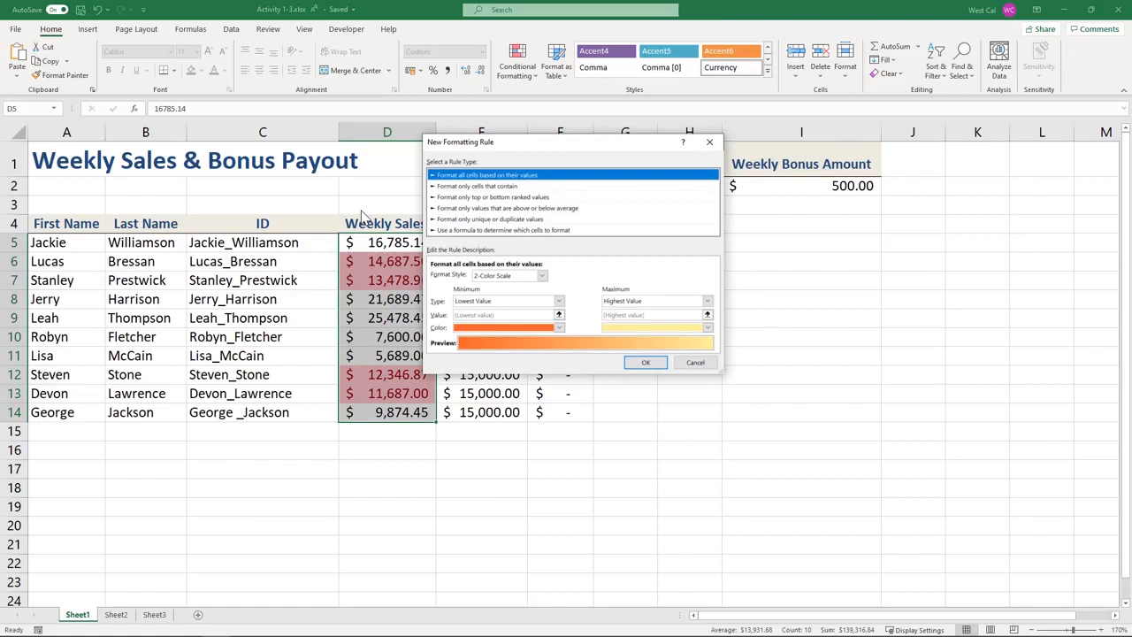
click(698, 366)
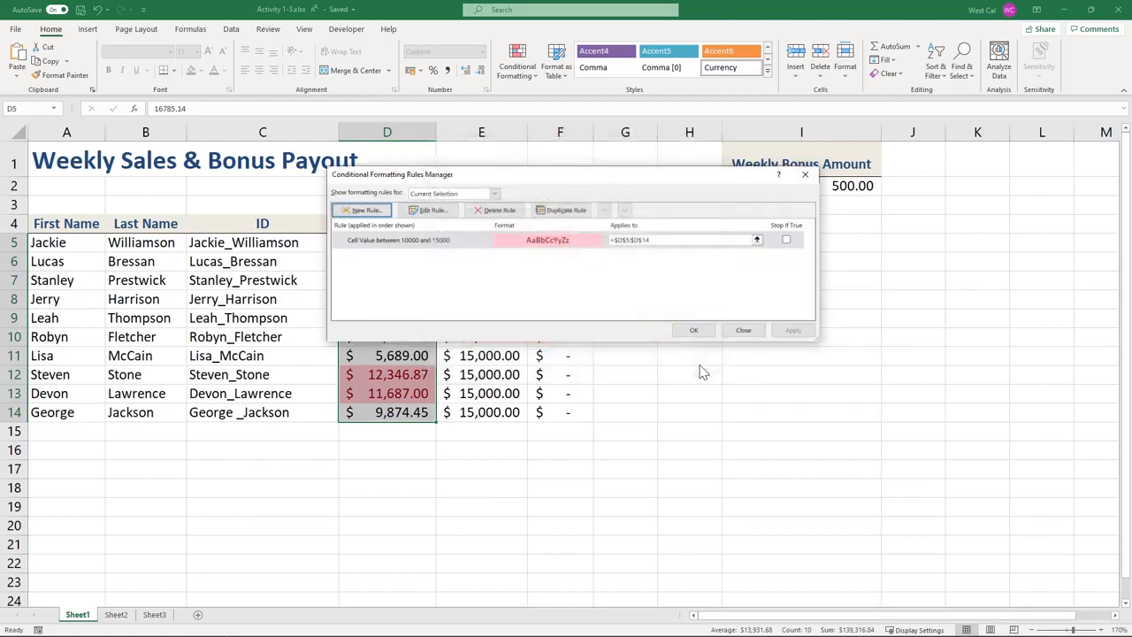
click(438, 212)
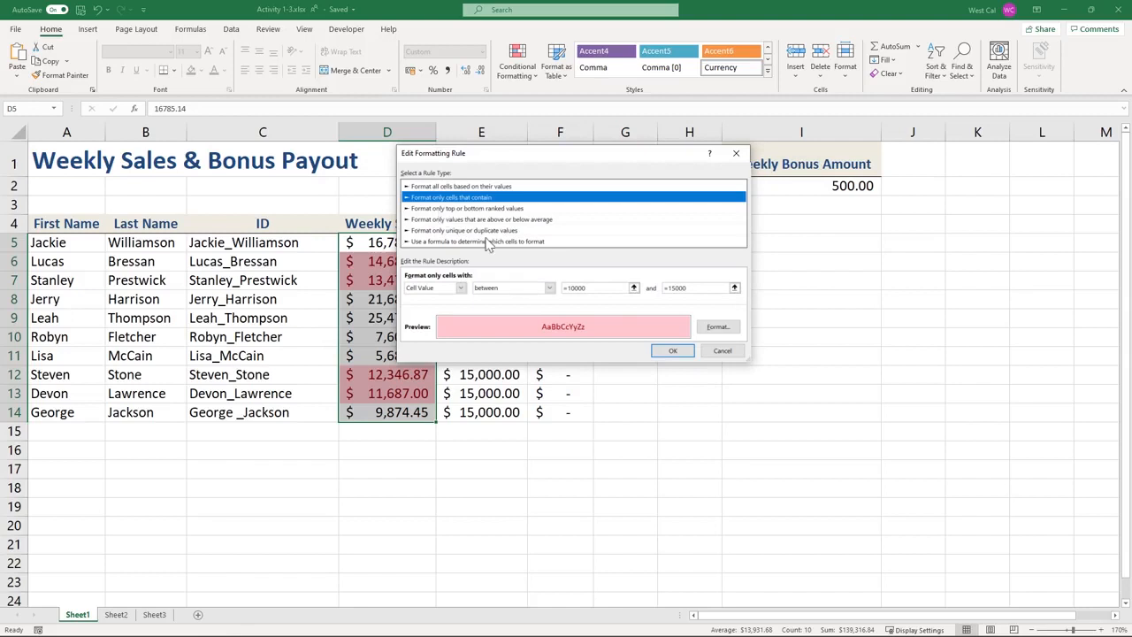
click(672, 352)
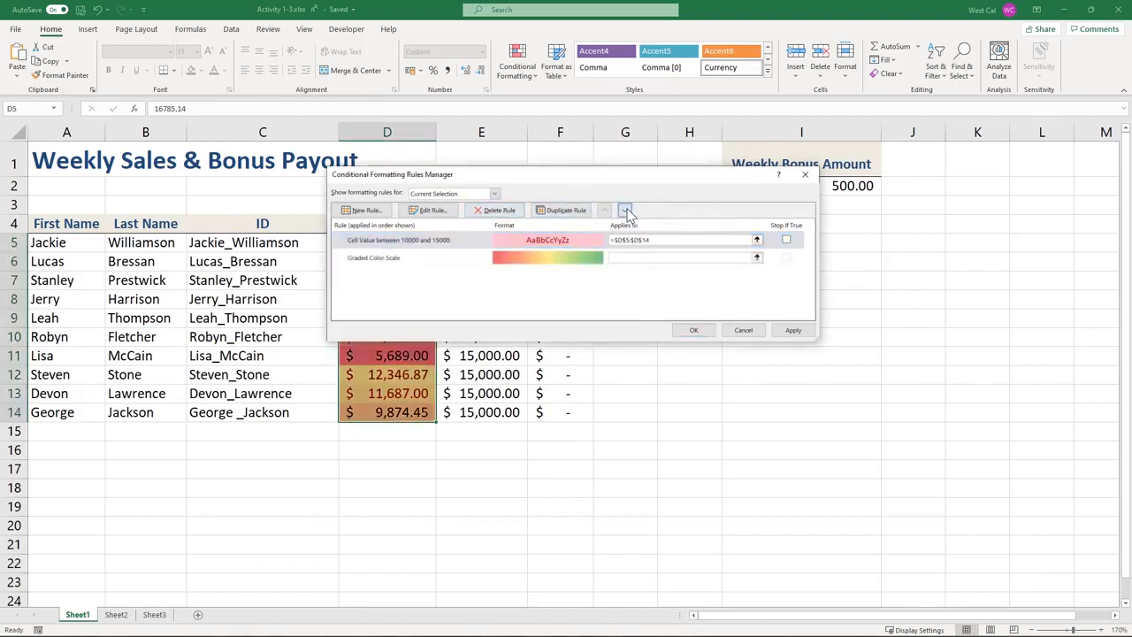
Move the between rule down and back up, check its Applies to range, and clear Stop If True
click(626, 212)
click(605, 212)
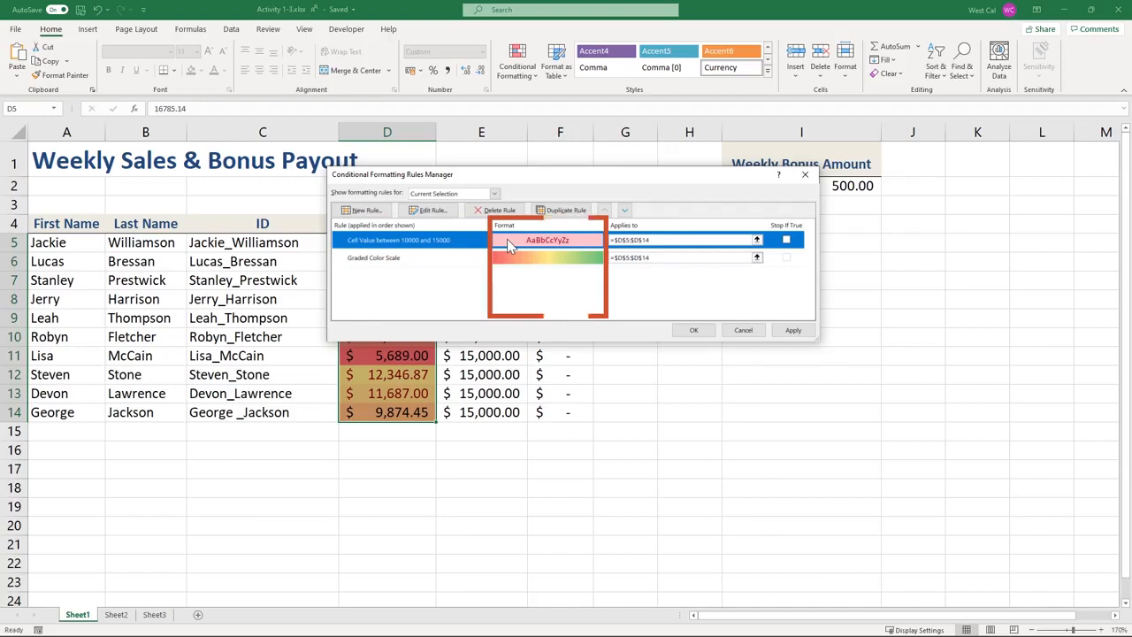
click(758, 243)
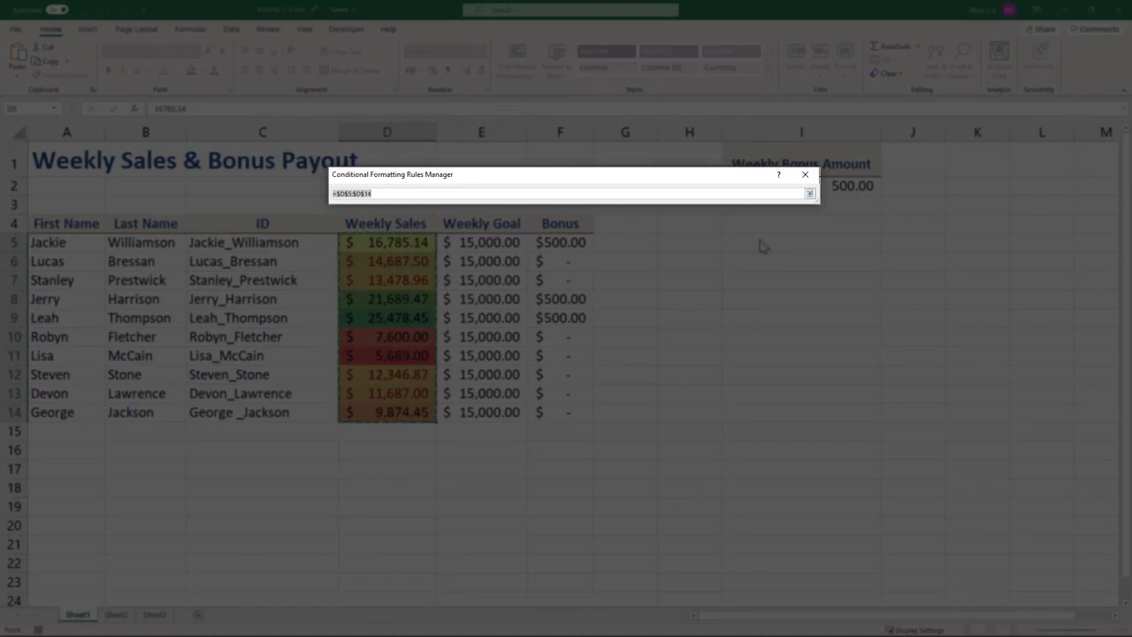
click(811, 195)
click(787, 240)
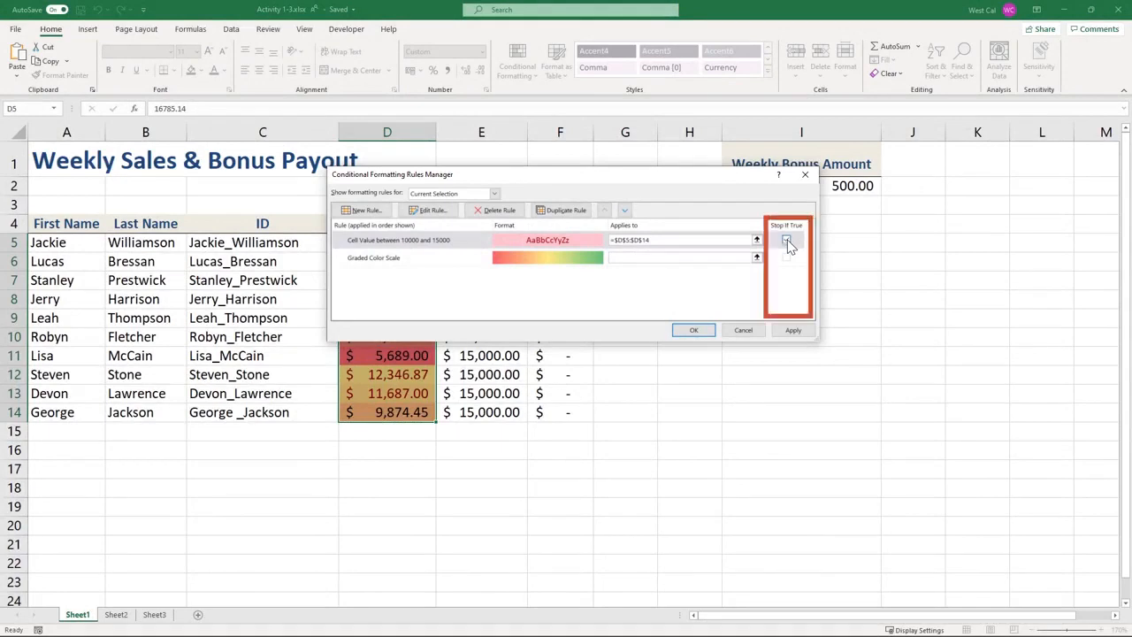
click(787, 241)
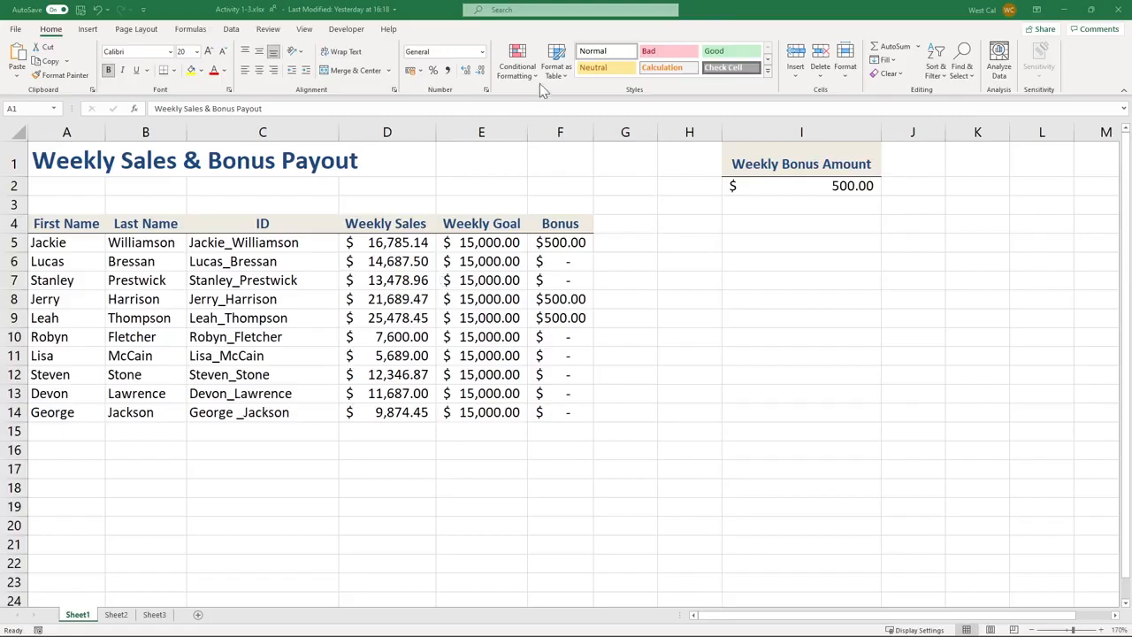
Start a new formatting rule and review the cell value condition choices
click(536, 75)
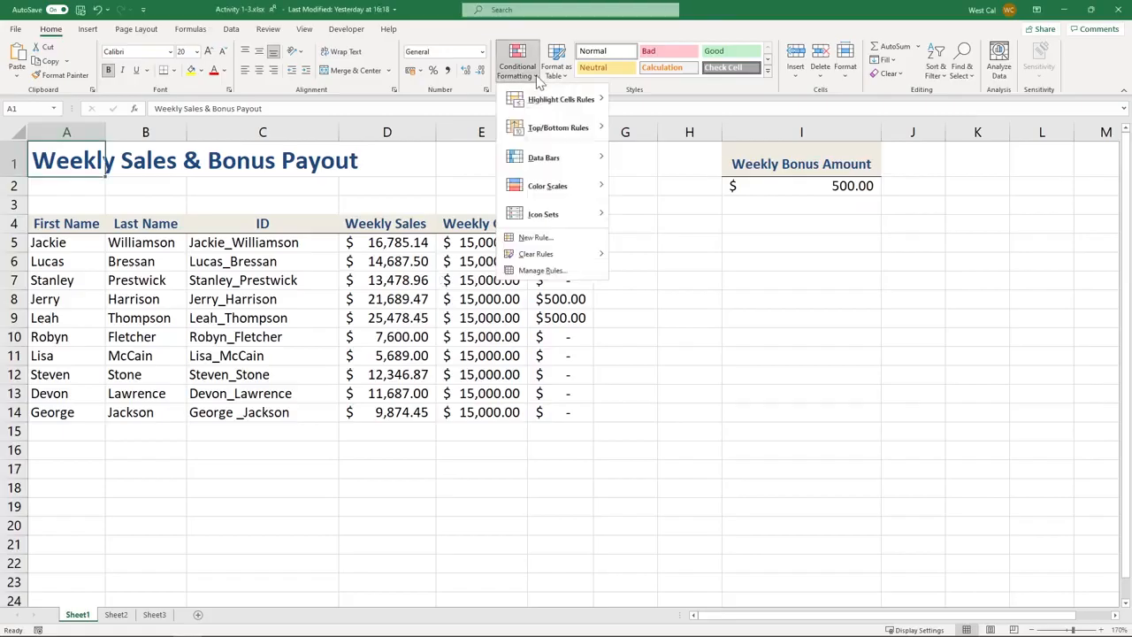
click(536, 237)
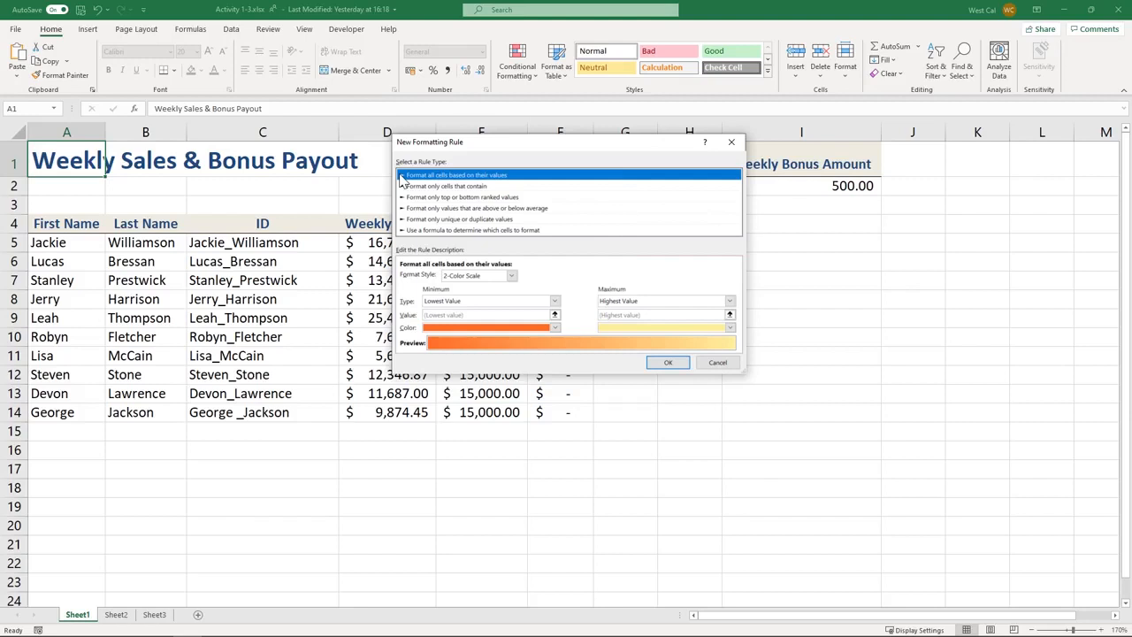
click(402, 187)
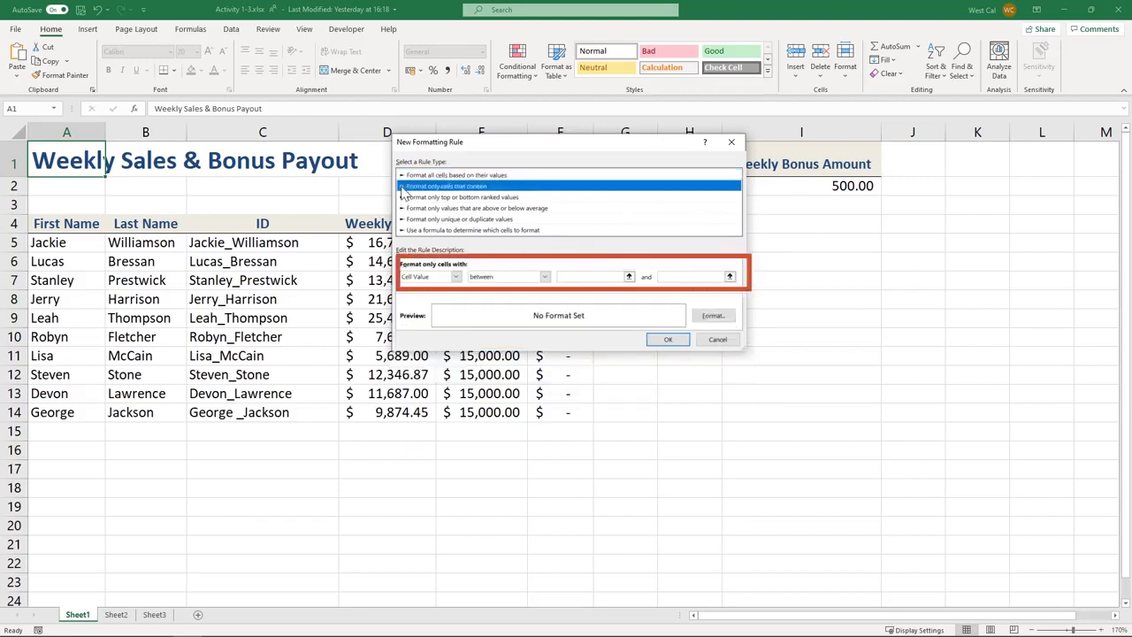
click(456, 277)
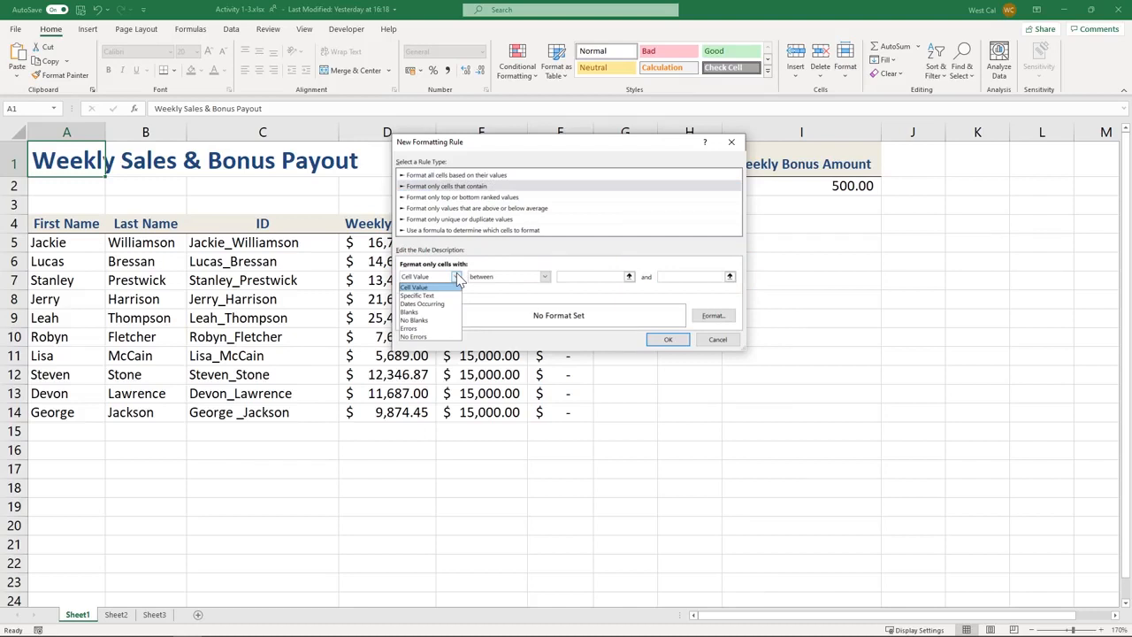
click(458, 280)
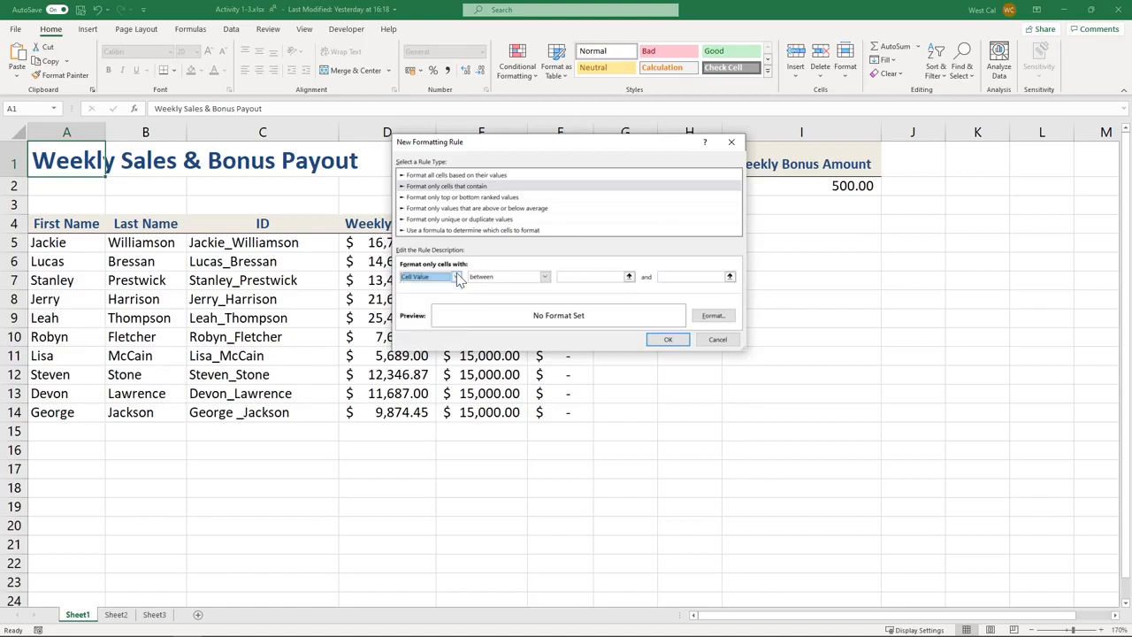
Review the Top/Bottom ranking and above/below average rule types and their choices
click(402, 198)
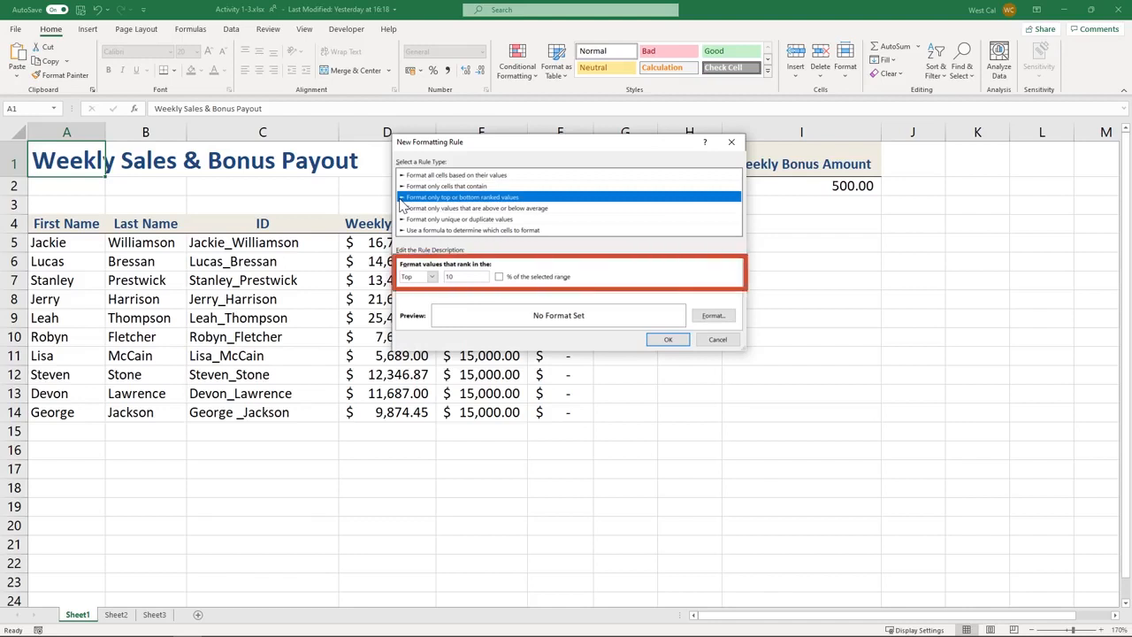
click(431, 278)
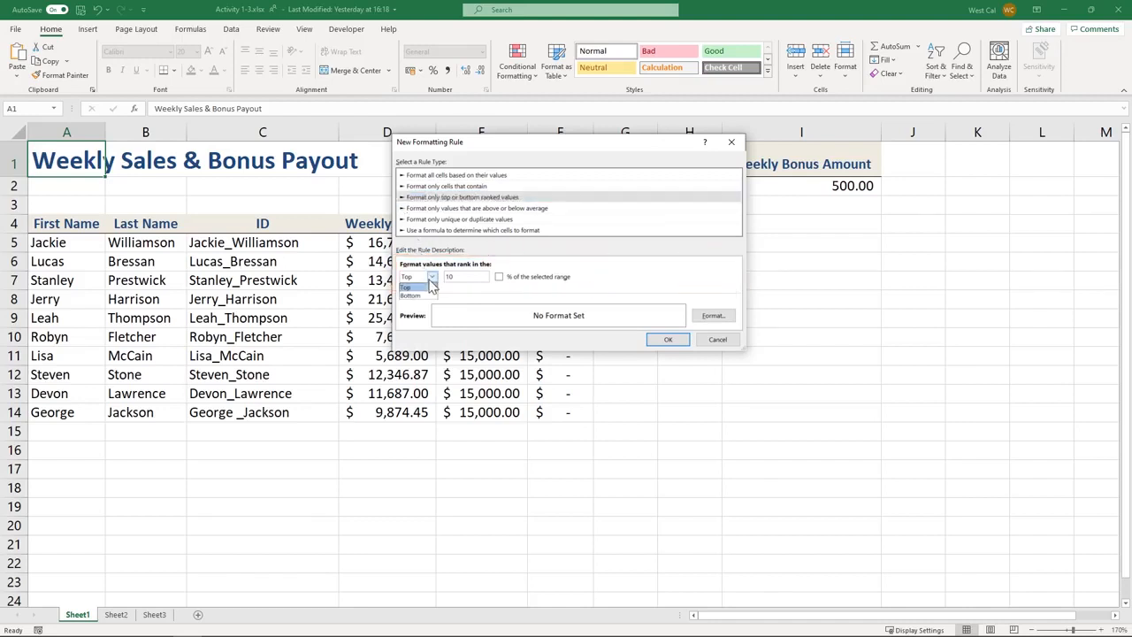
click(431, 287)
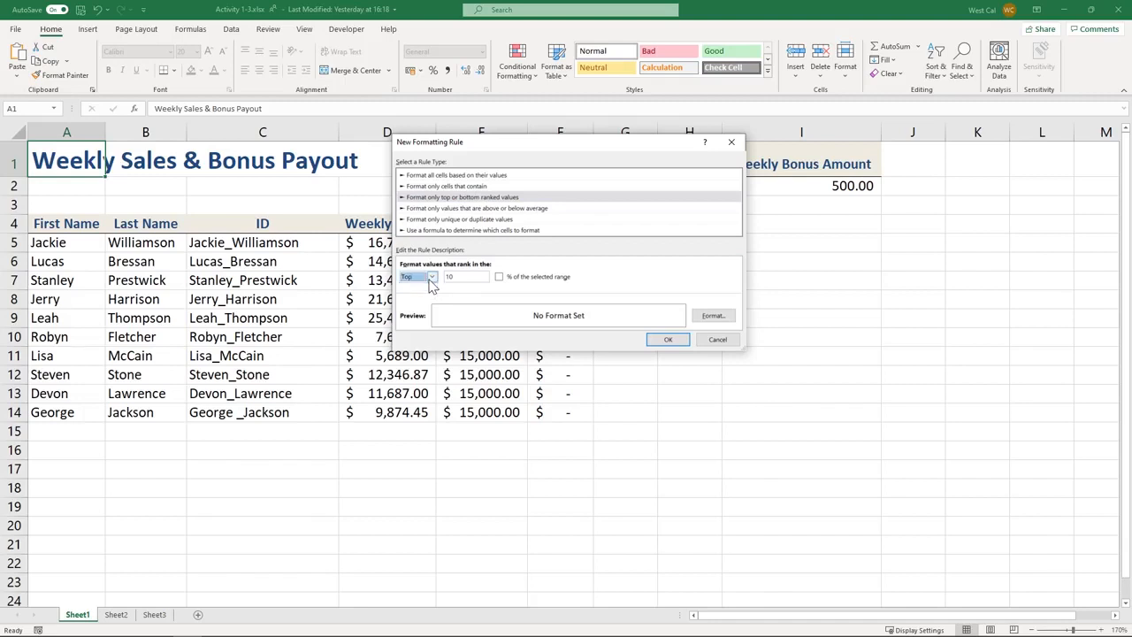
click(403, 208)
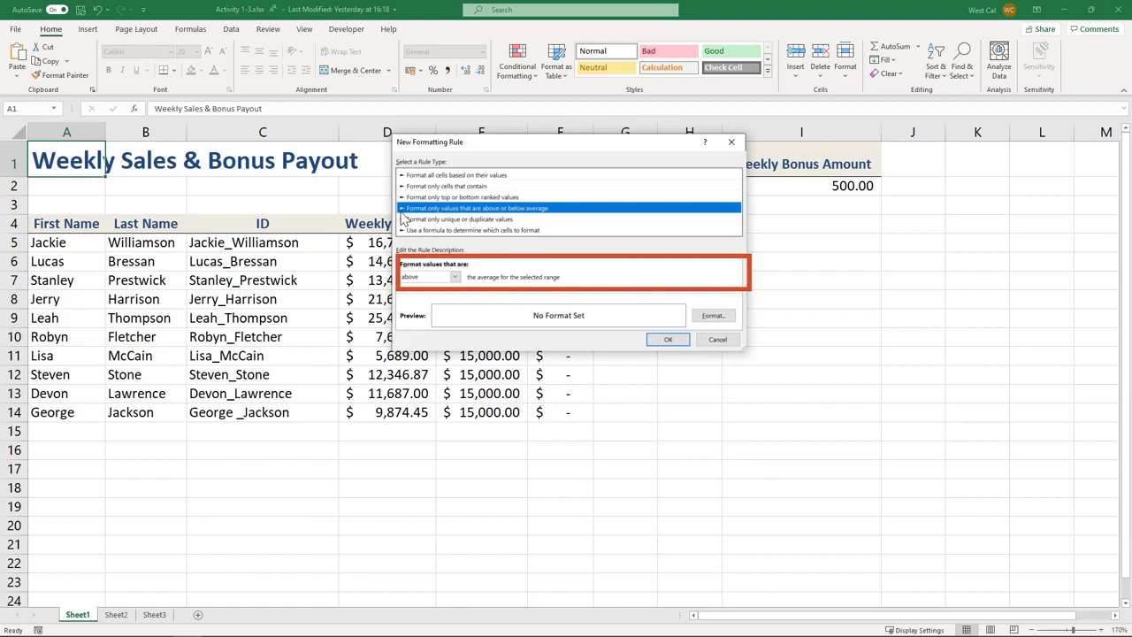
click(454, 280)
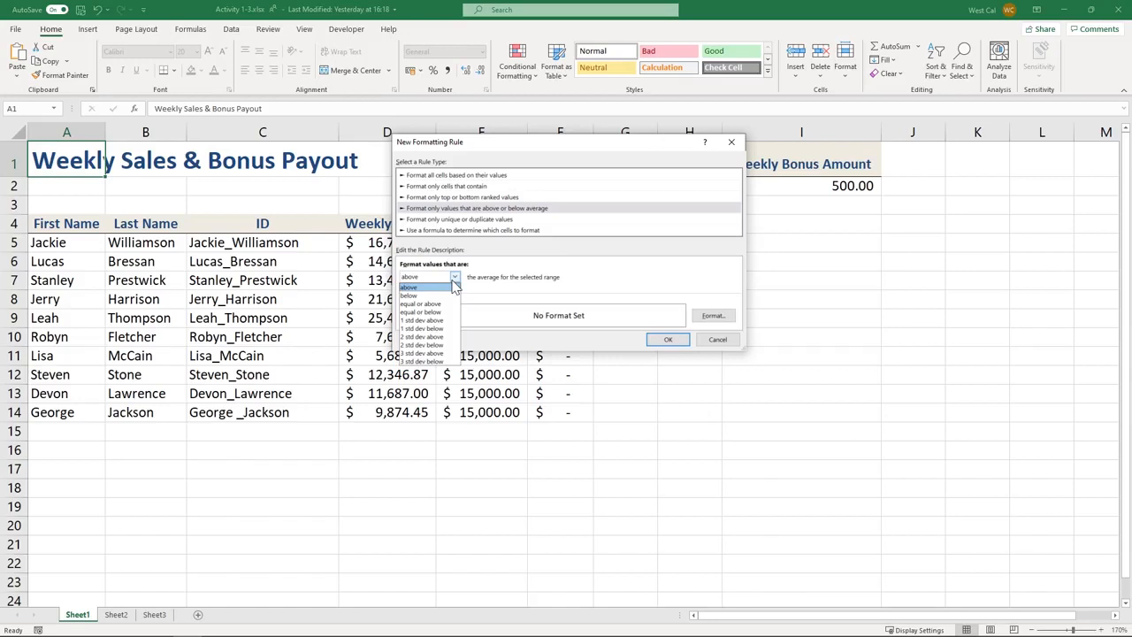
click(454, 287)
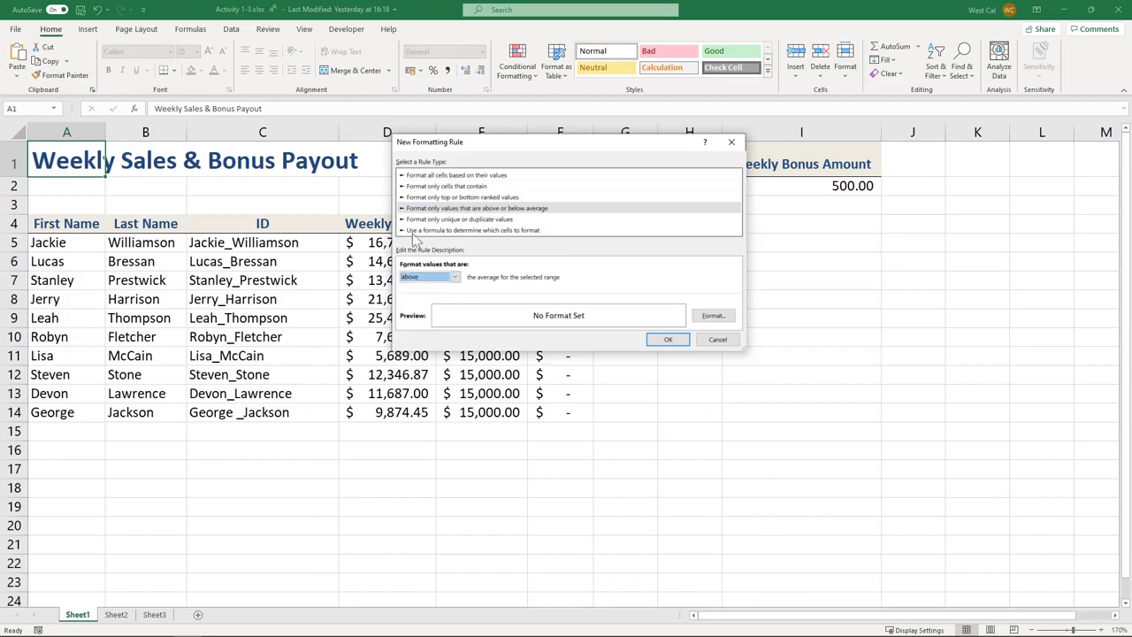
Review the duplicate/unique values choices, then the formula-based rule type
click(409, 221)
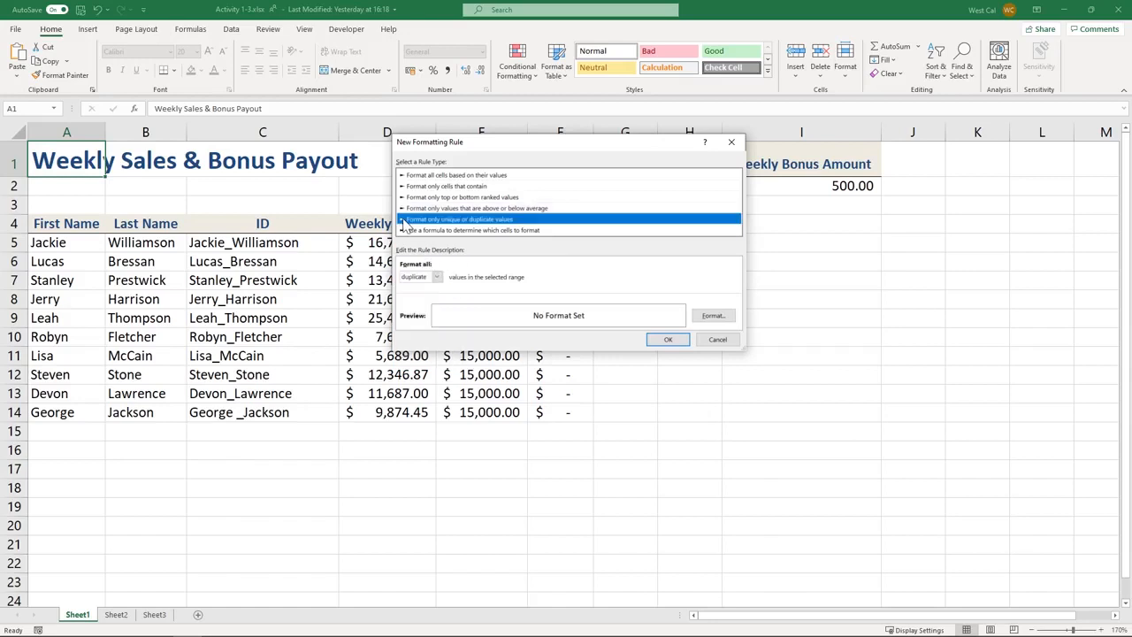
click(442, 277)
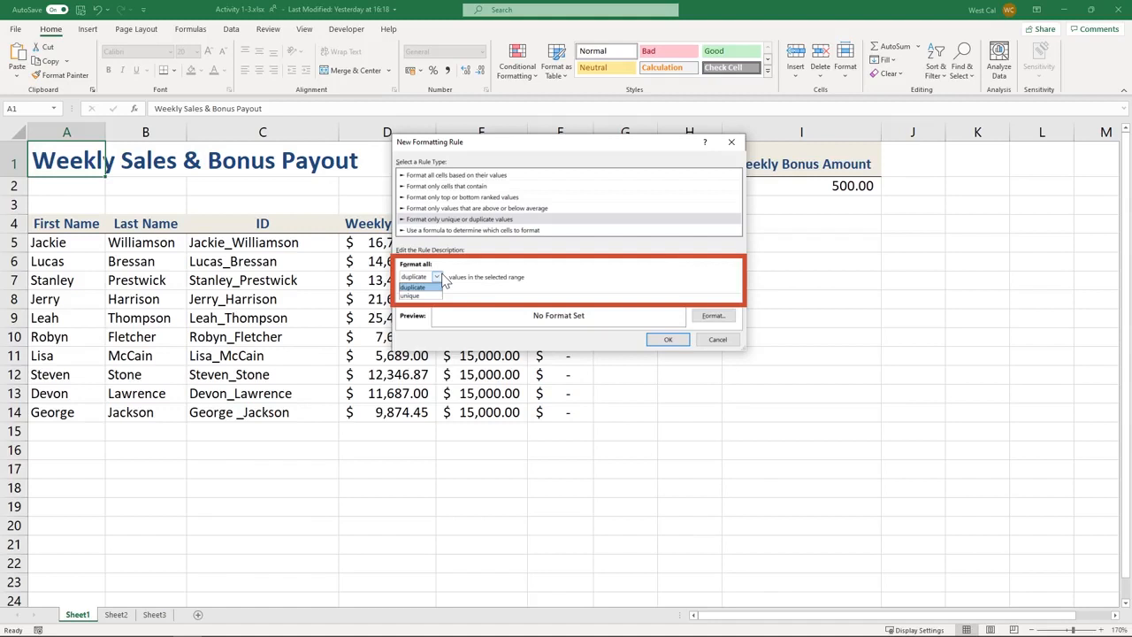
click(445, 280)
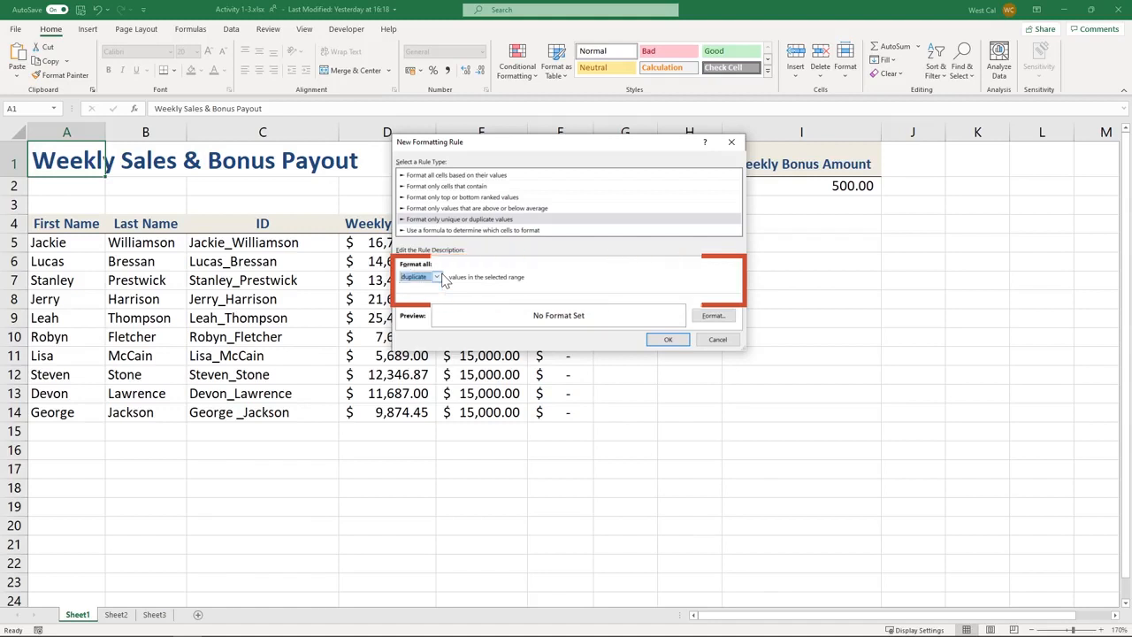
click(403, 231)
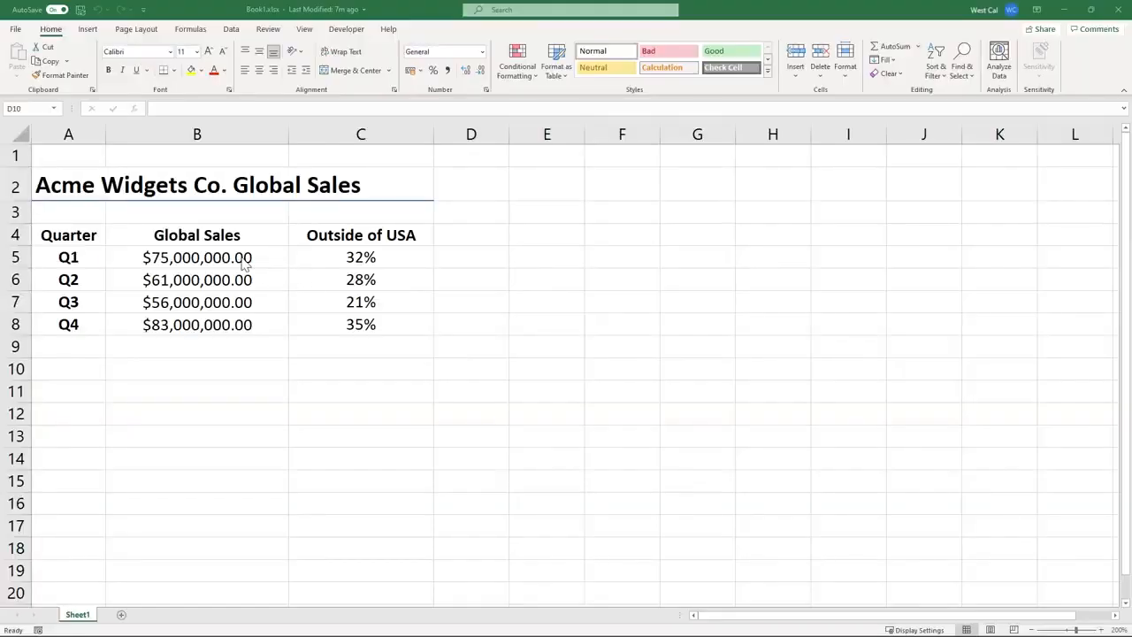
Post the comment 'Is this US dollars?' on cell B5's Q1 global sales figure
click(241, 261)
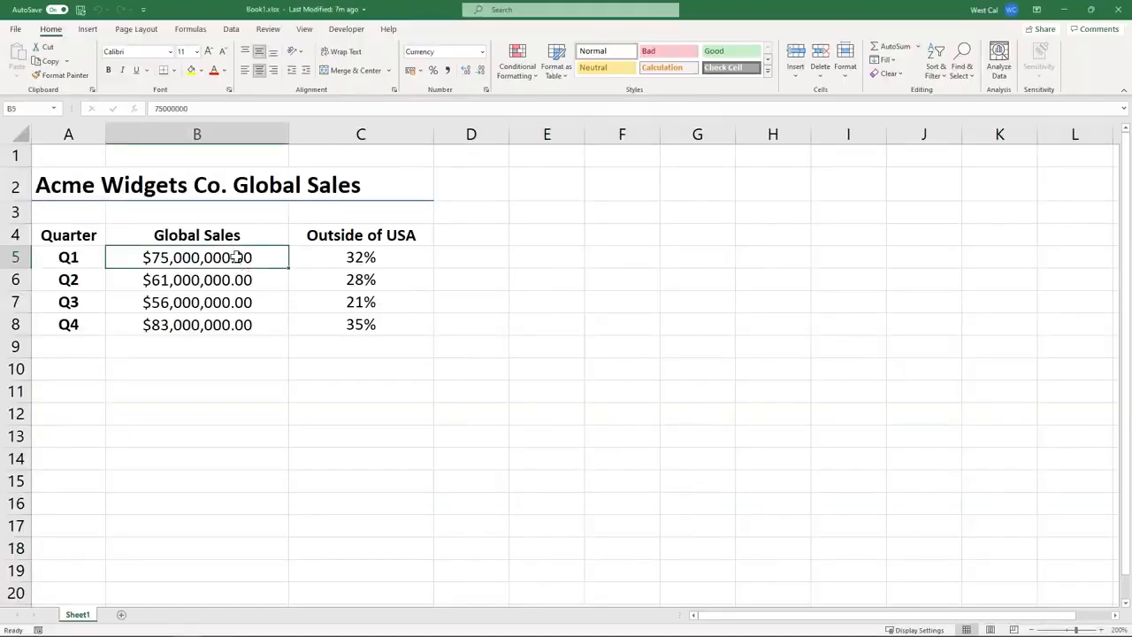
click(273, 32)
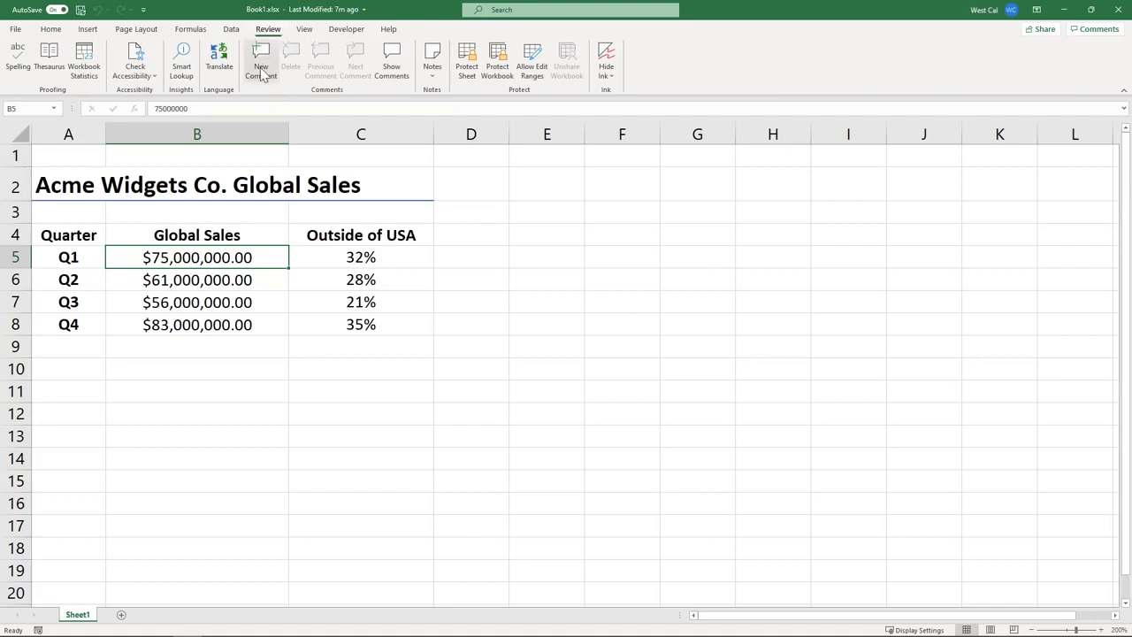
click(262, 71)
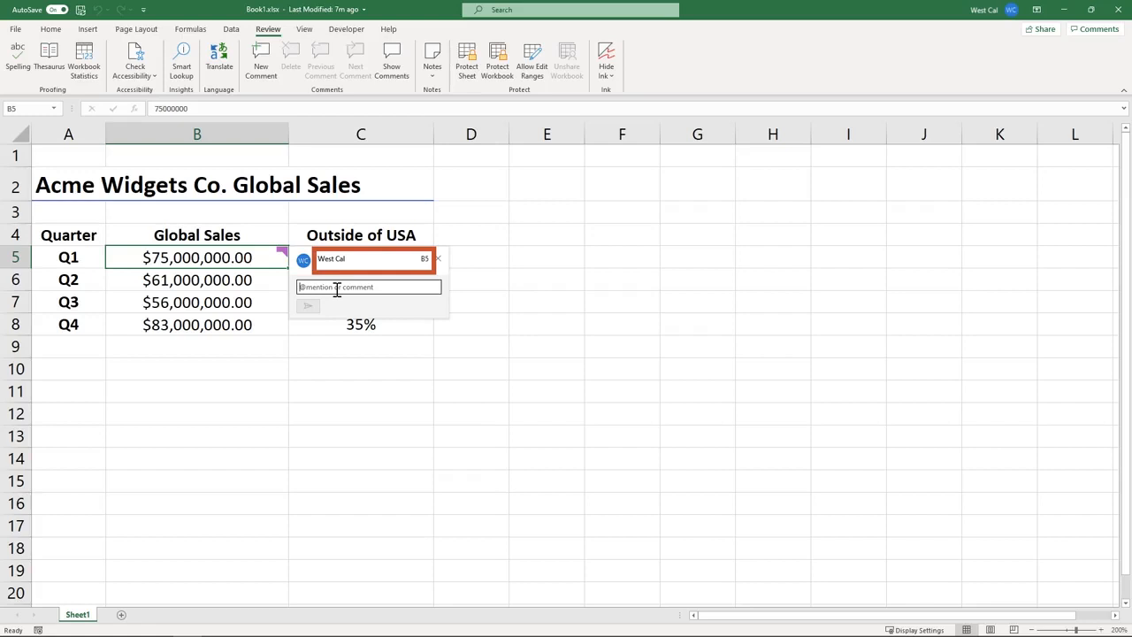
text(Is this US dollars?)
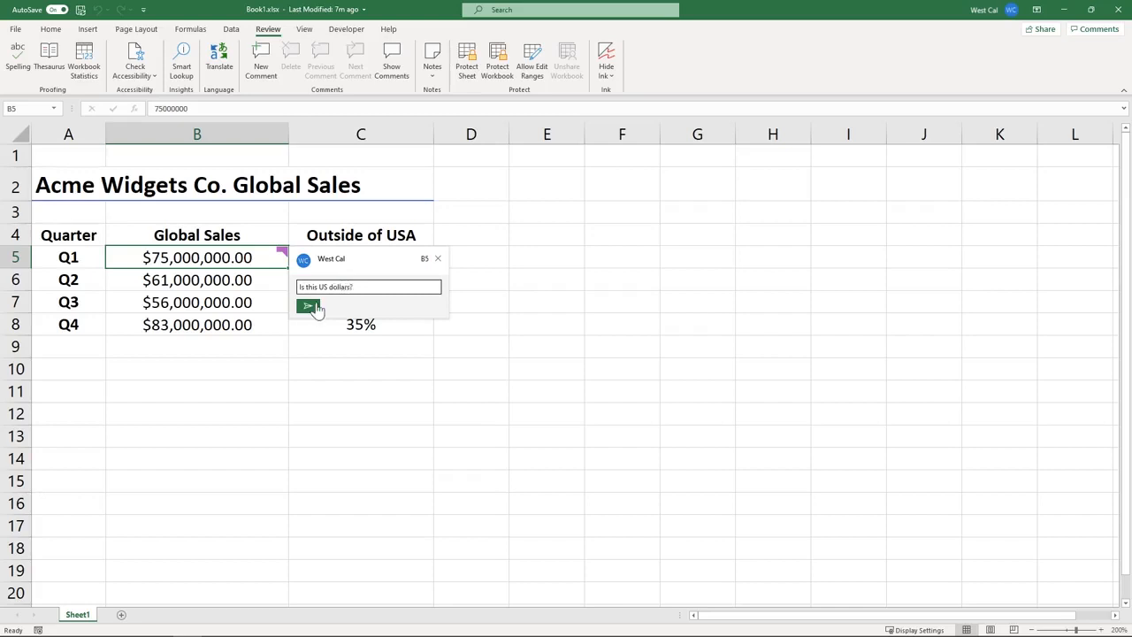
click(312, 307)
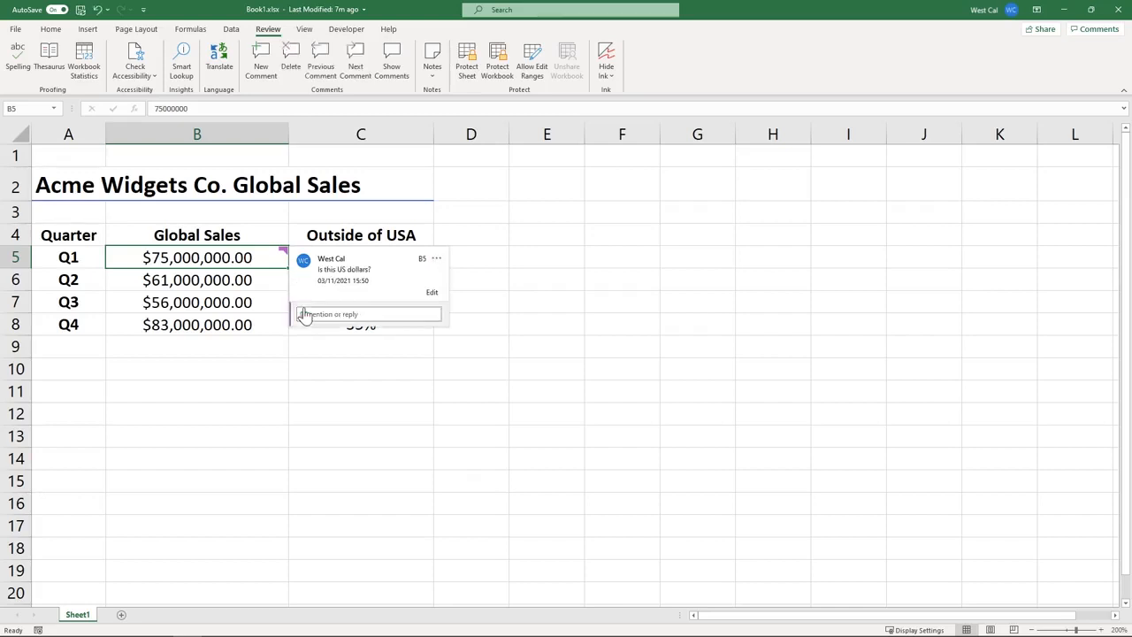
click(405, 367)
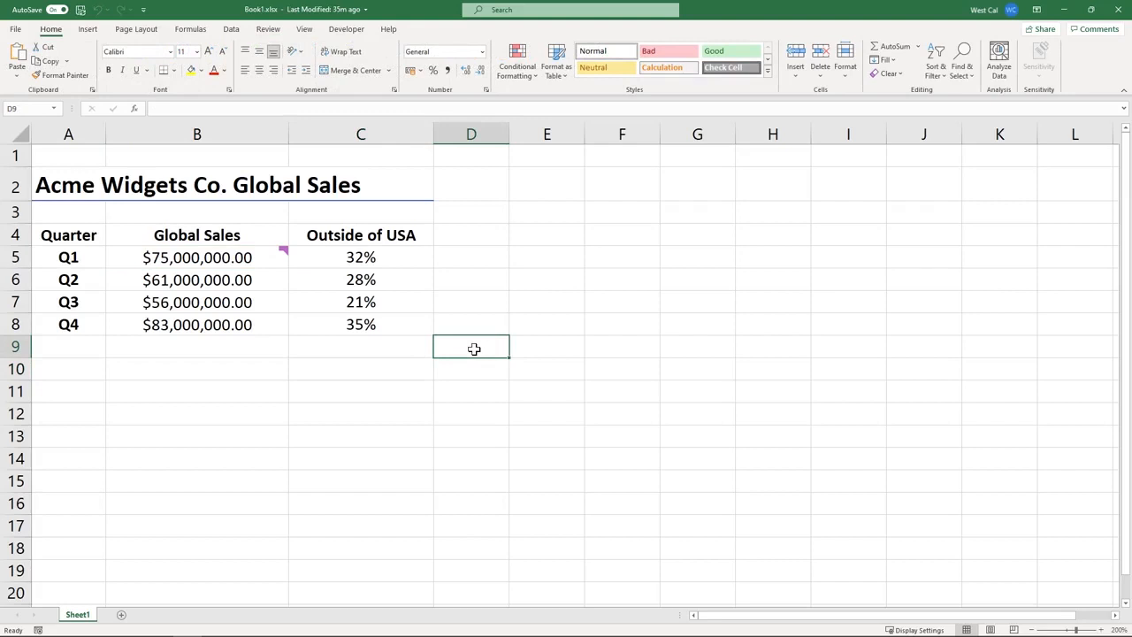
Reply 'Yes it is.' in cell B5's comment thread
mouse_move(283, 252)
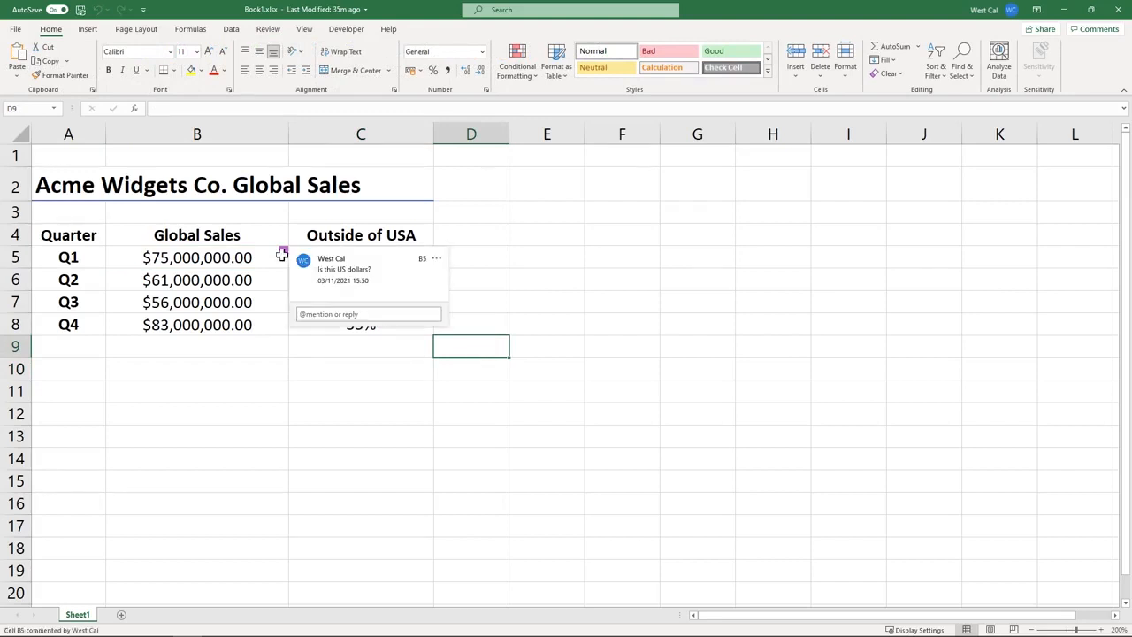
click(322, 315)
text(Yes it is)
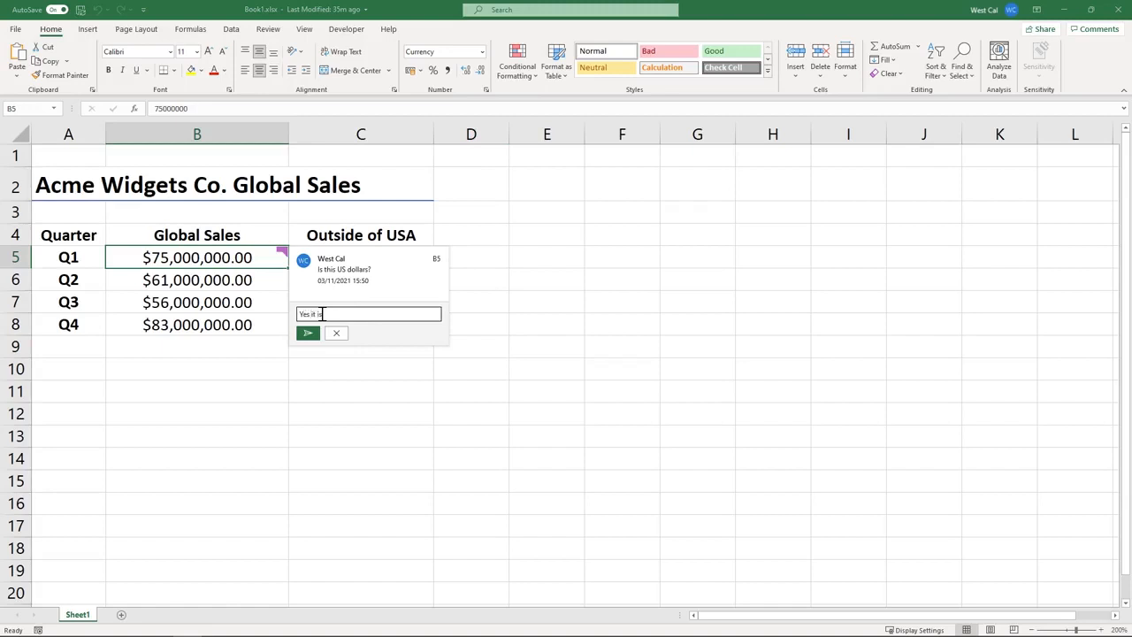
text(.)
click(308, 332)
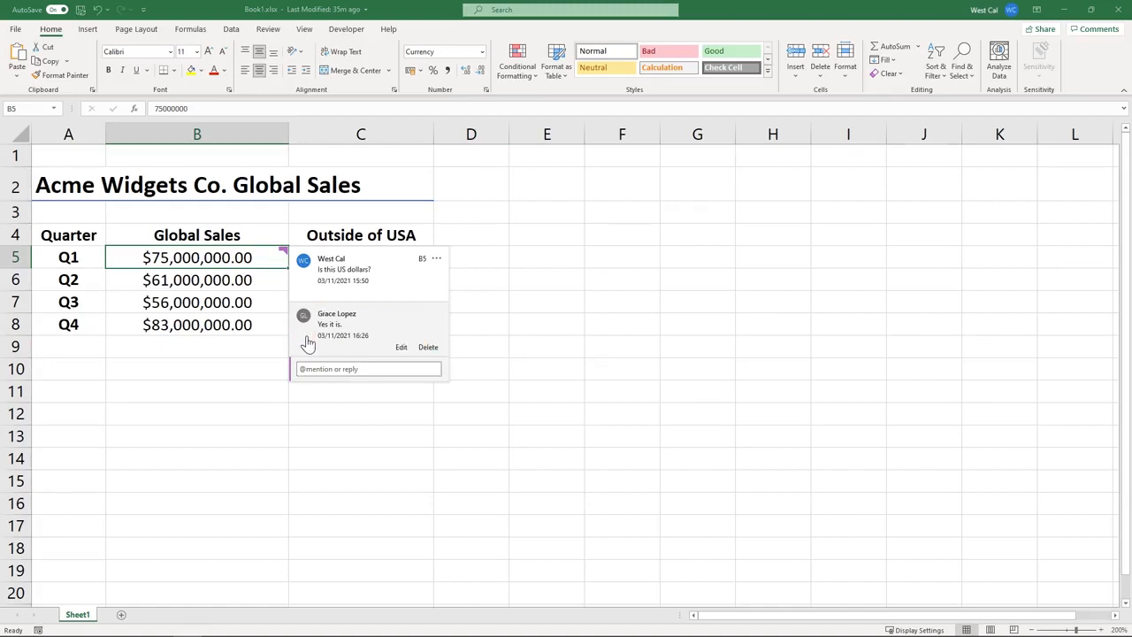
In the Comments pane, resolve the B5 comment thread, then delete it
click(265, 29)
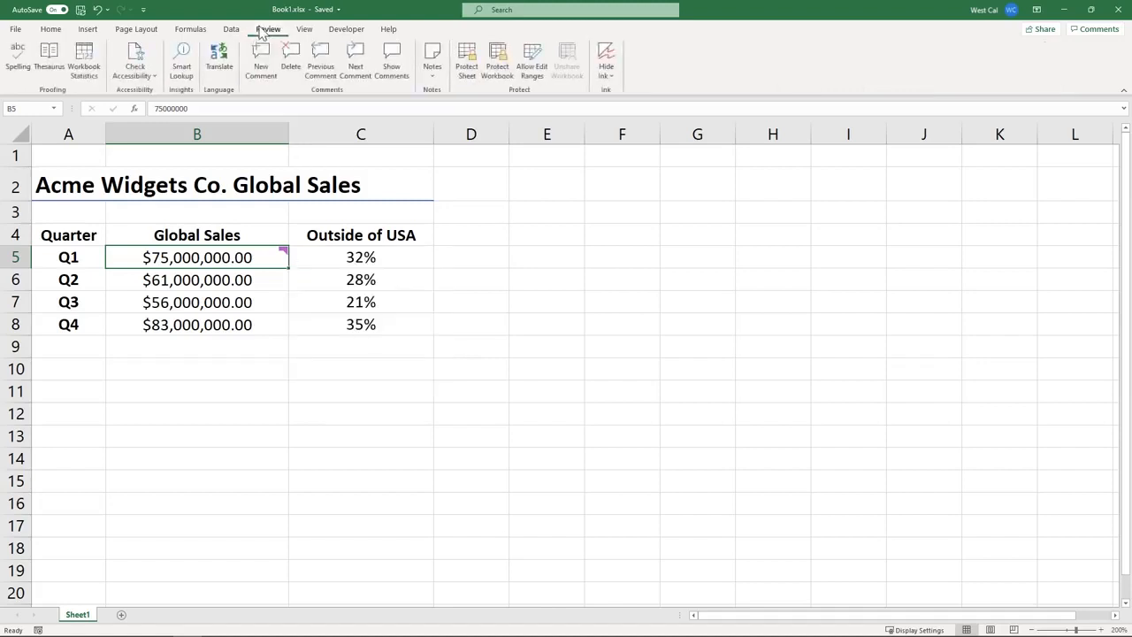
click(391, 69)
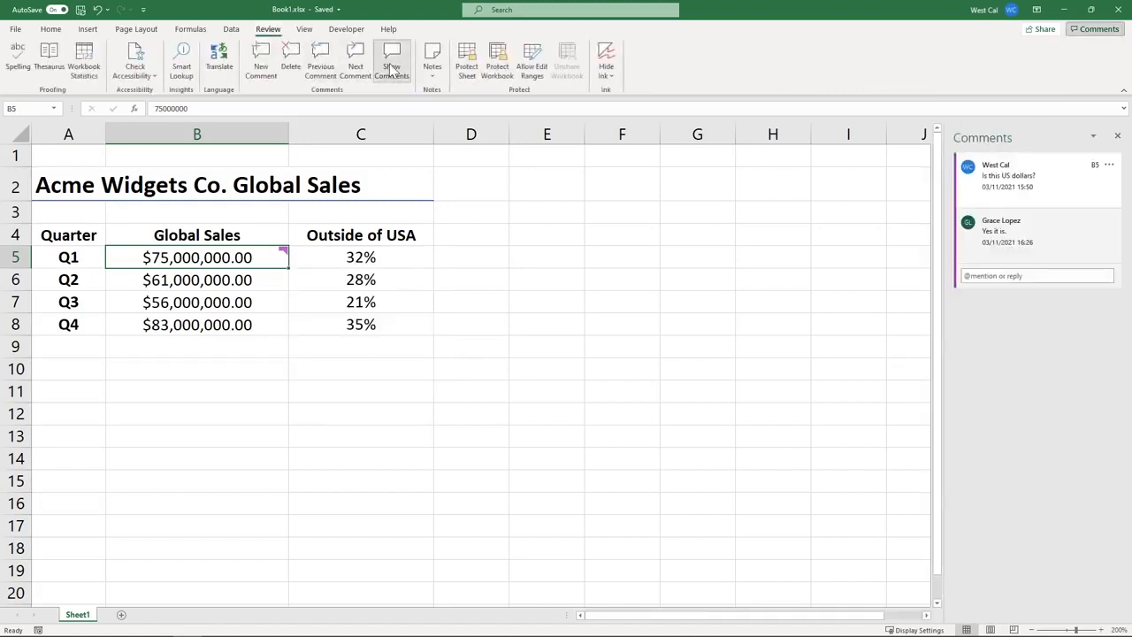
mouse_move(1058, 210)
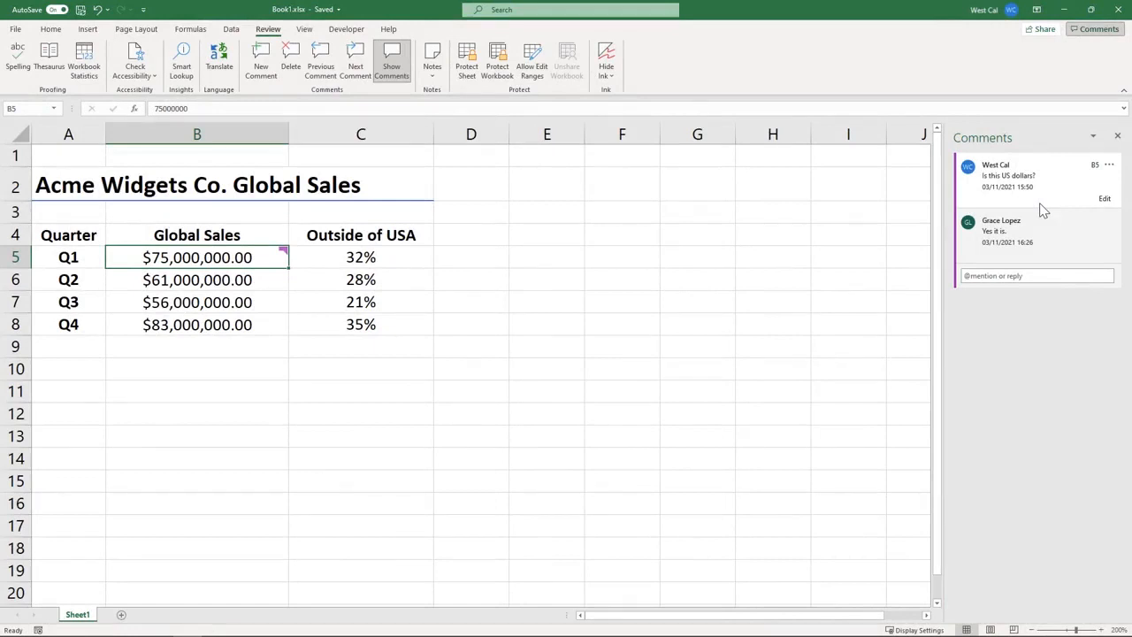
click(1109, 166)
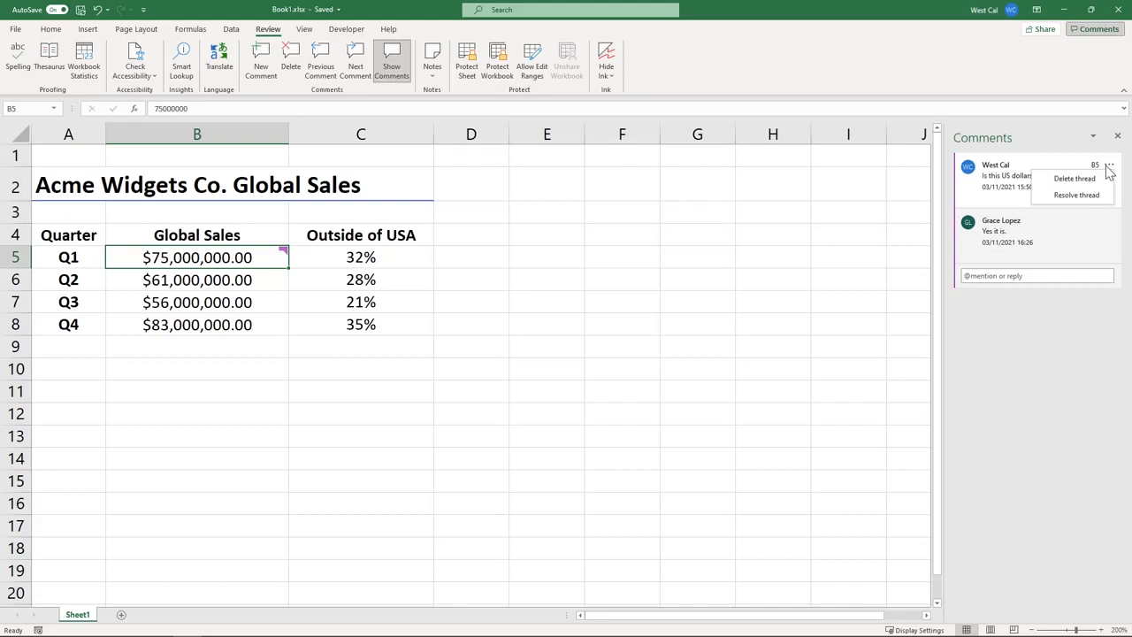
click(1086, 195)
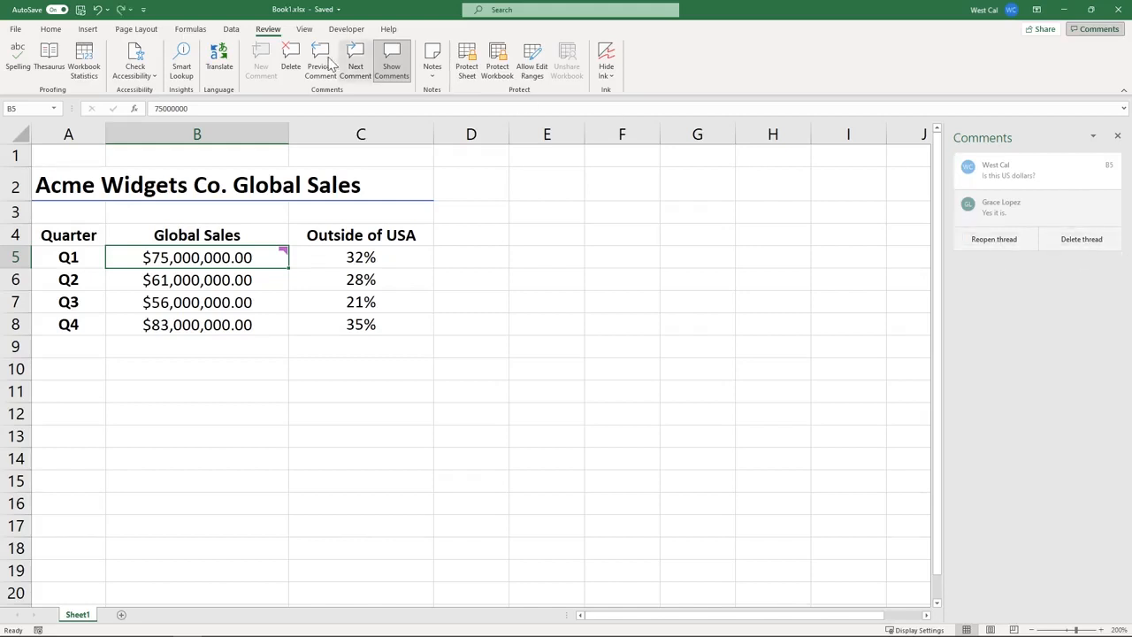
click(292, 62)
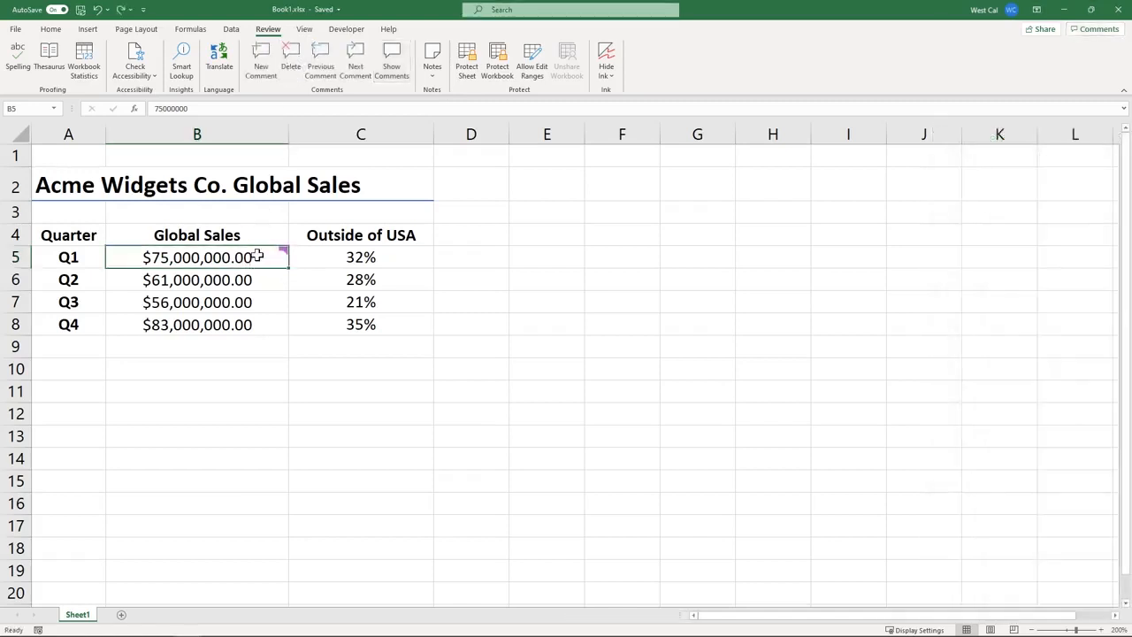
mouse_move(256, 255)
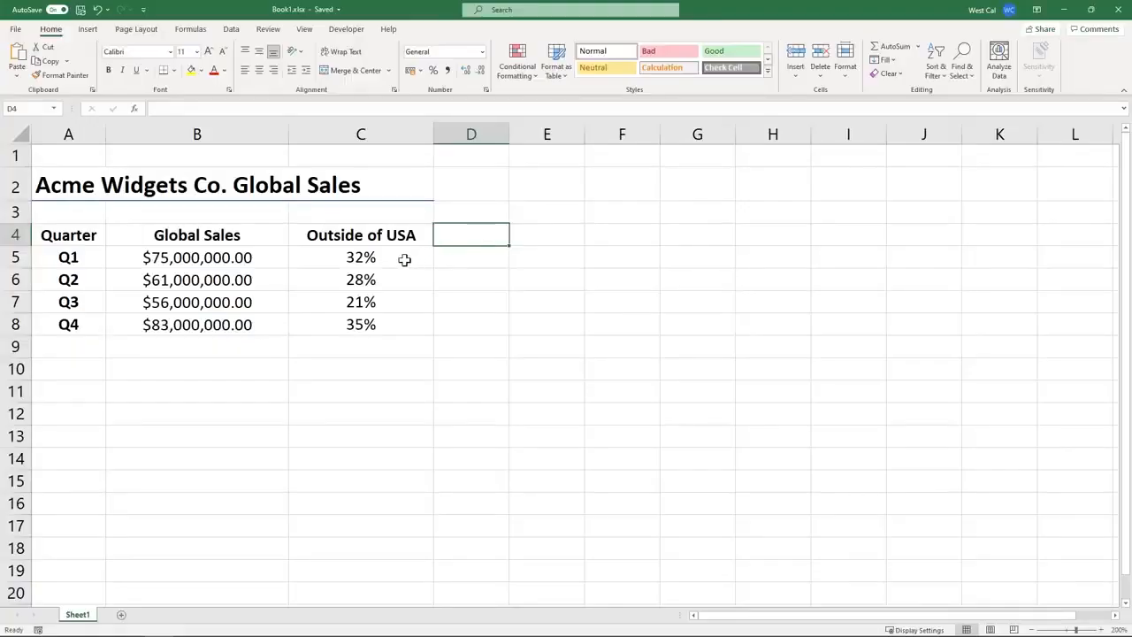
Add the note 'These include US territories' to cell C5
click(404, 258)
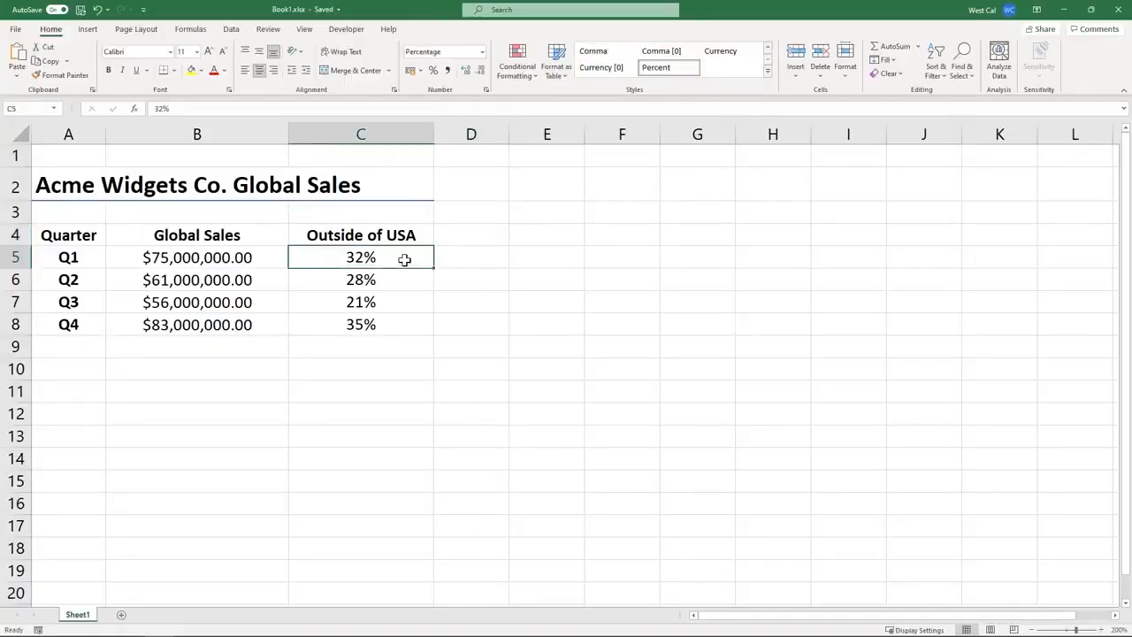
click(270, 30)
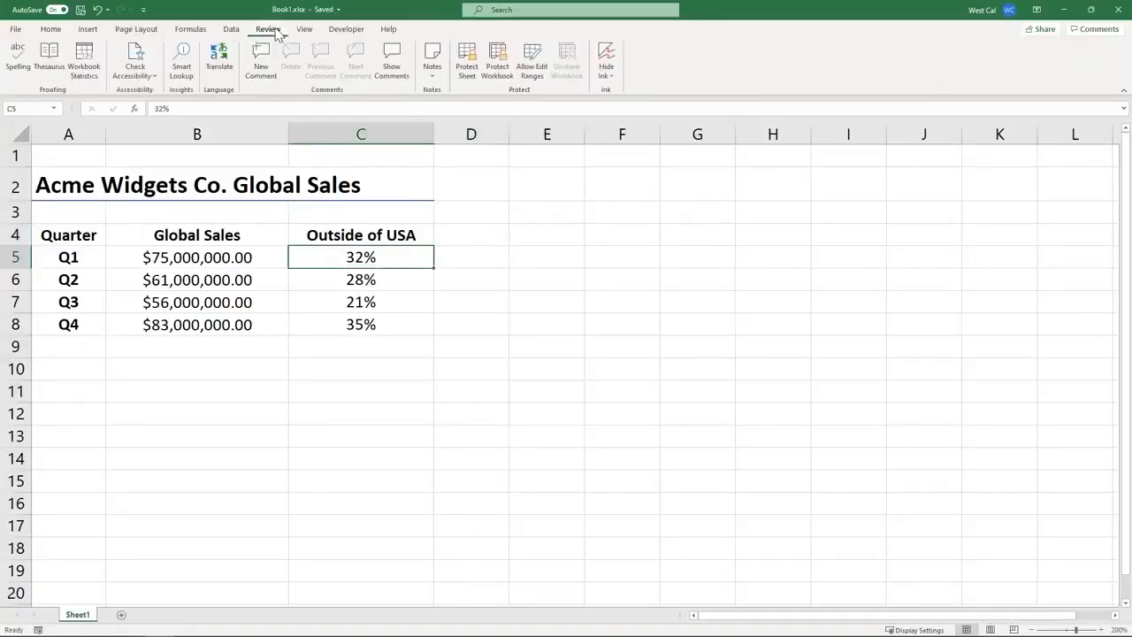
click(432, 71)
click(457, 92)
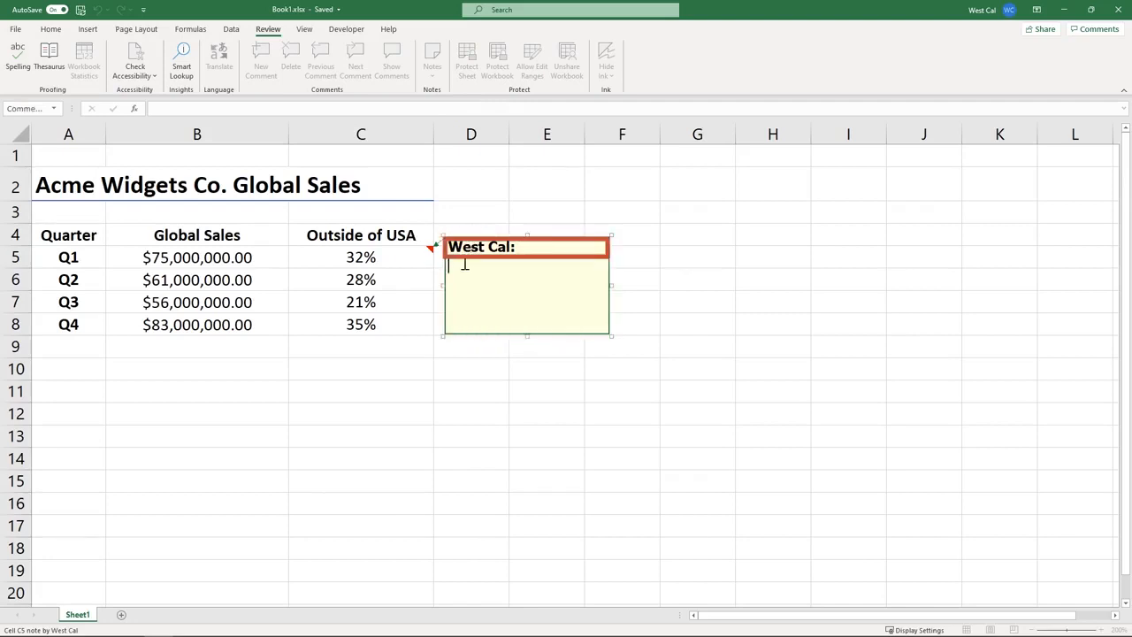
text(These include US territories)
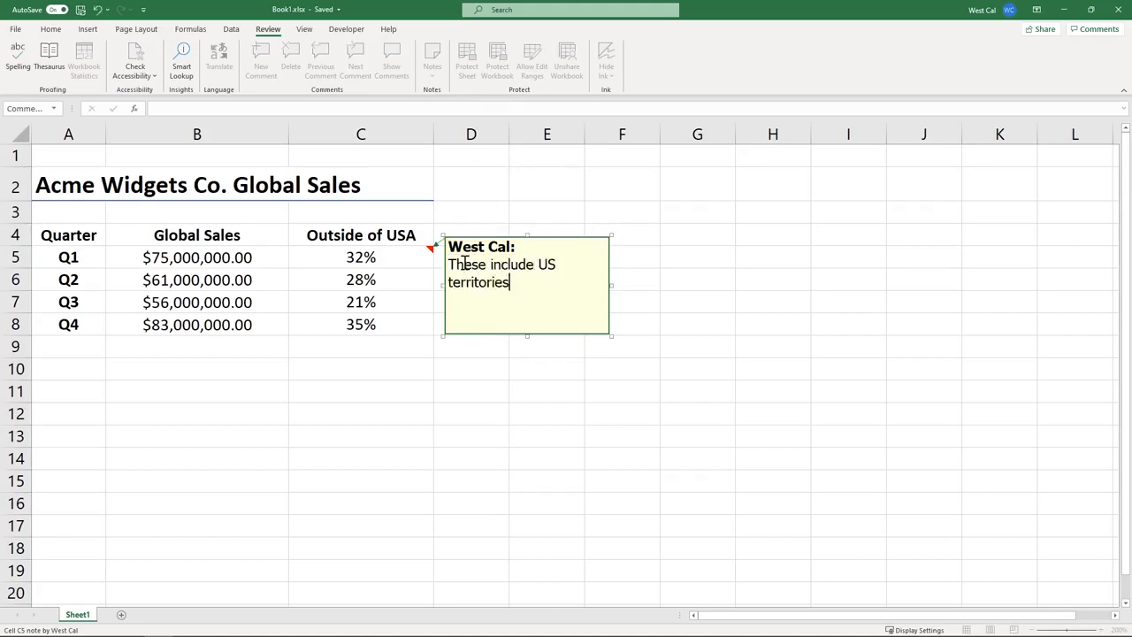
click(437, 349)
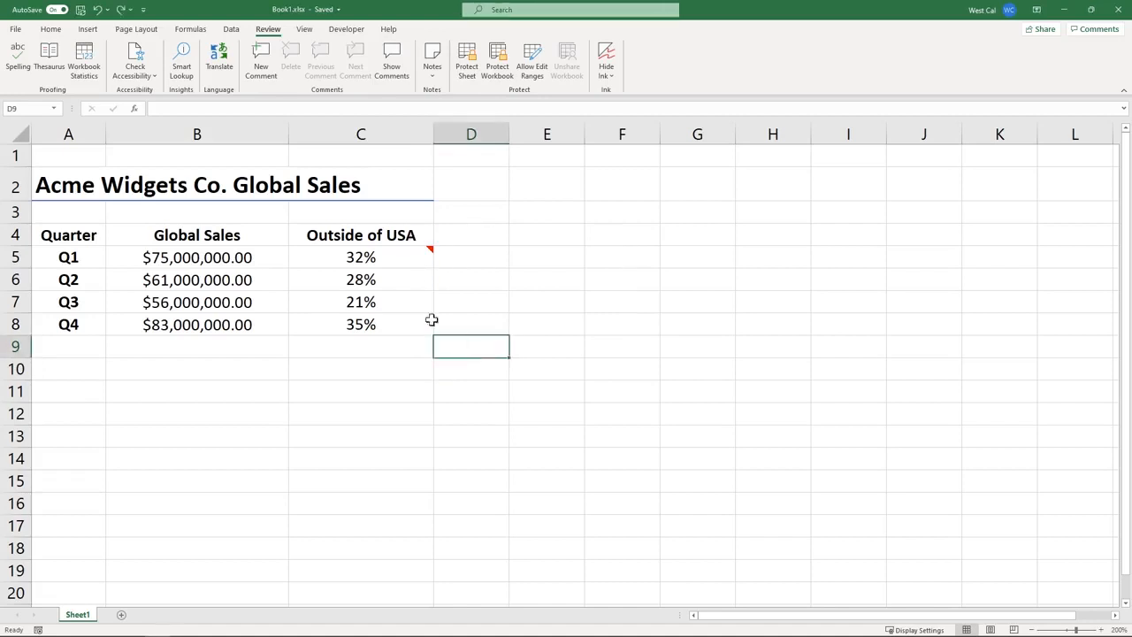
Widen C5's note box so its text fits on one line
click(389, 263)
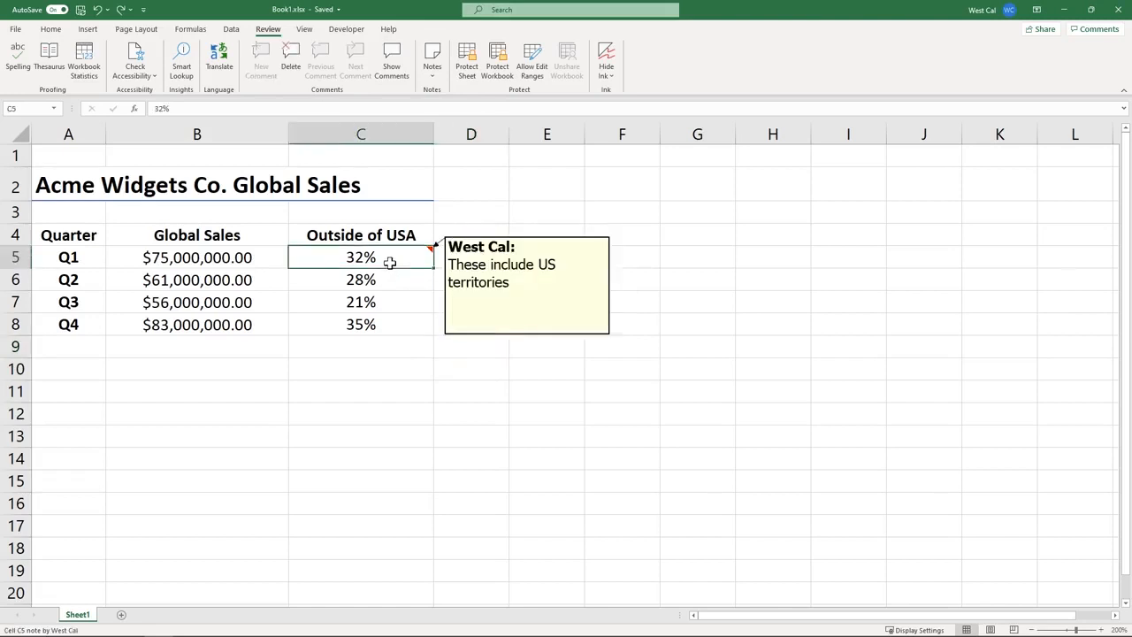
click(431, 69)
click(446, 92)
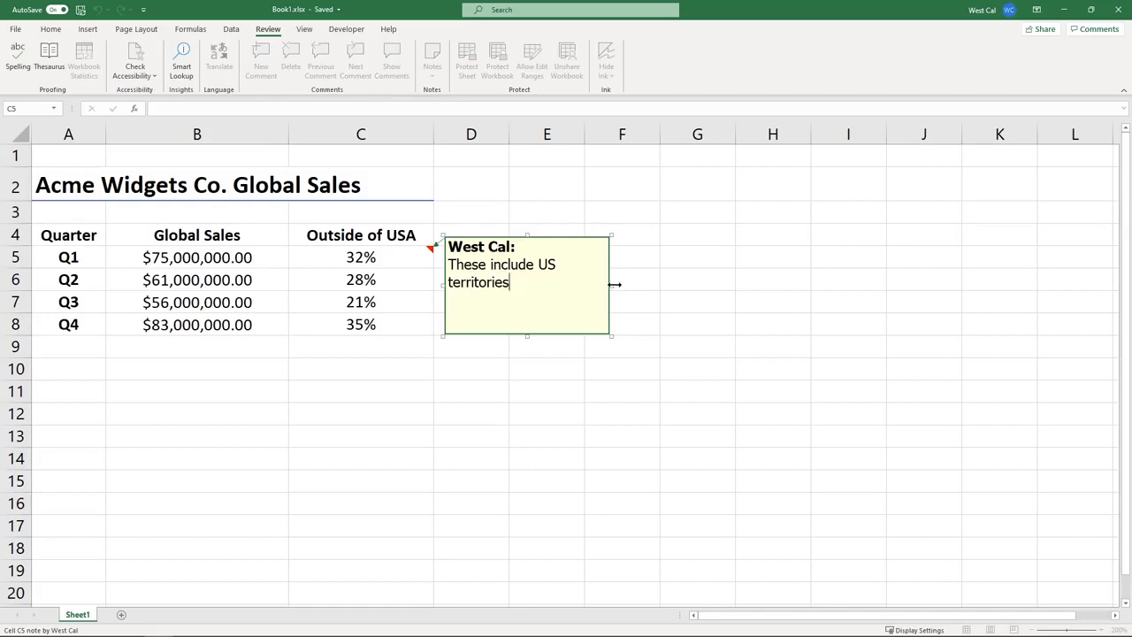
drag(612, 284, 697, 285)
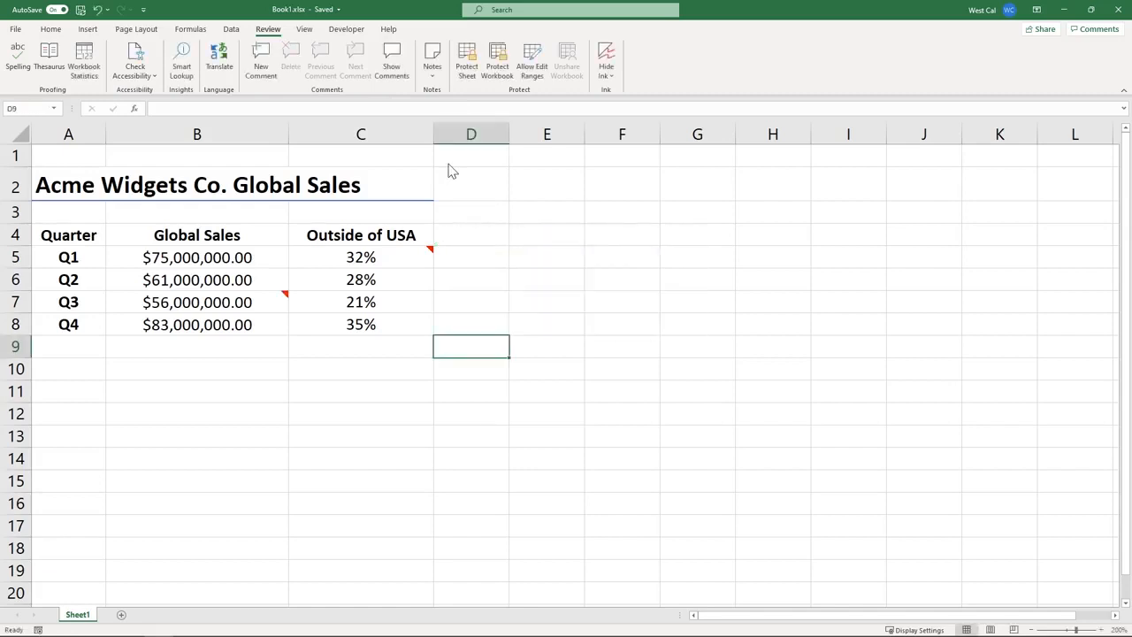
Show and then hide all notes, then choose to convert all notes into comments
click(437, 79)
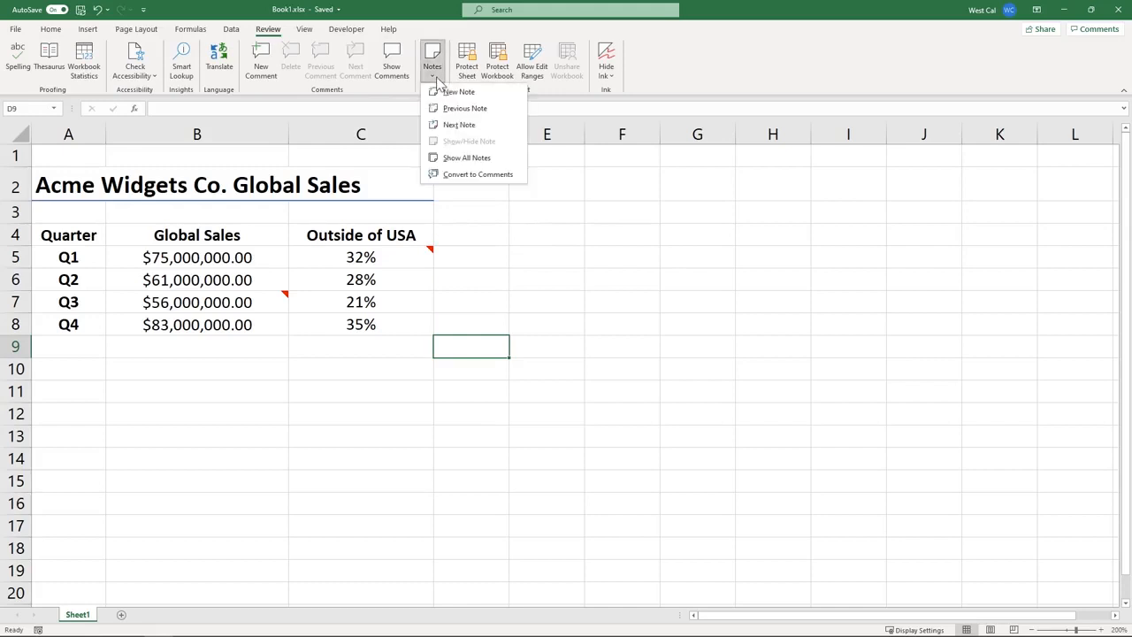
click(455, 157)
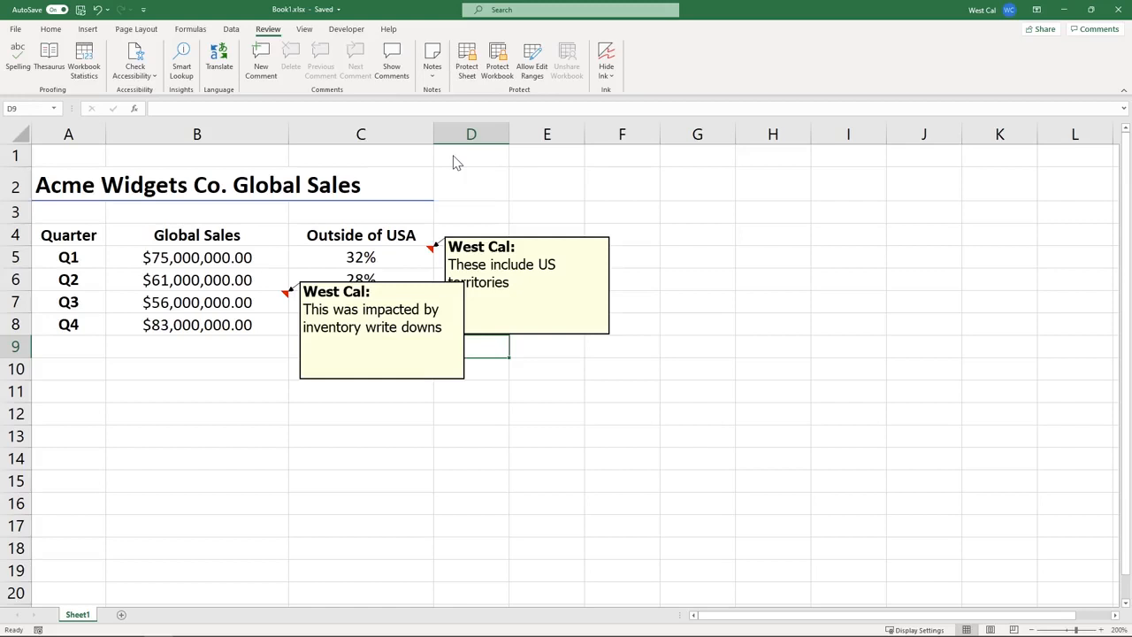
click(433, 71)
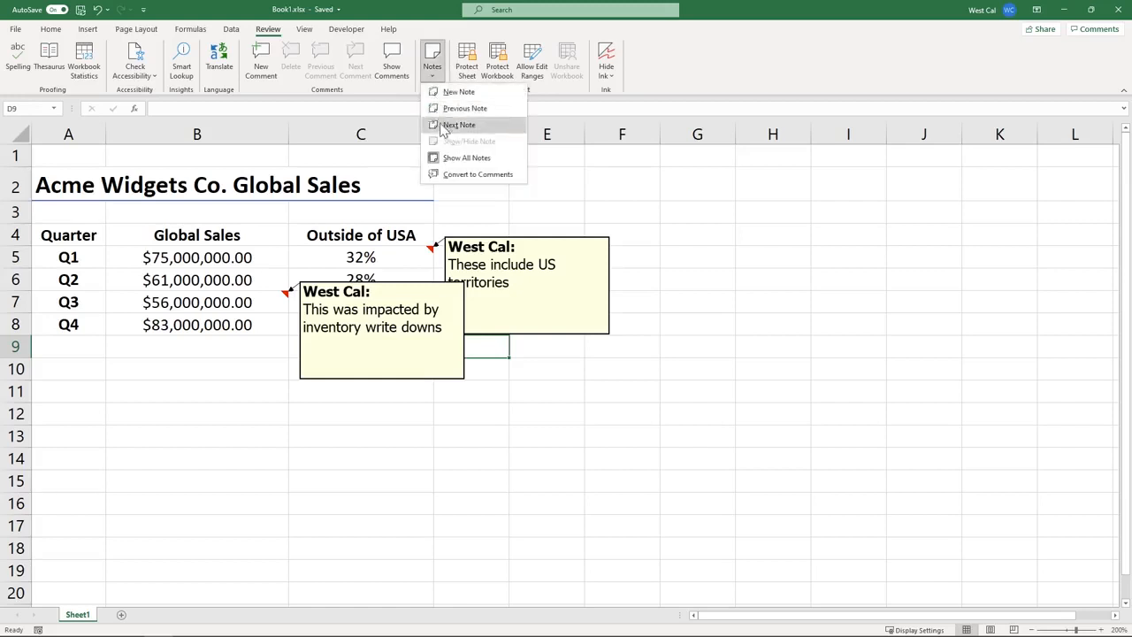
click(451, 157)
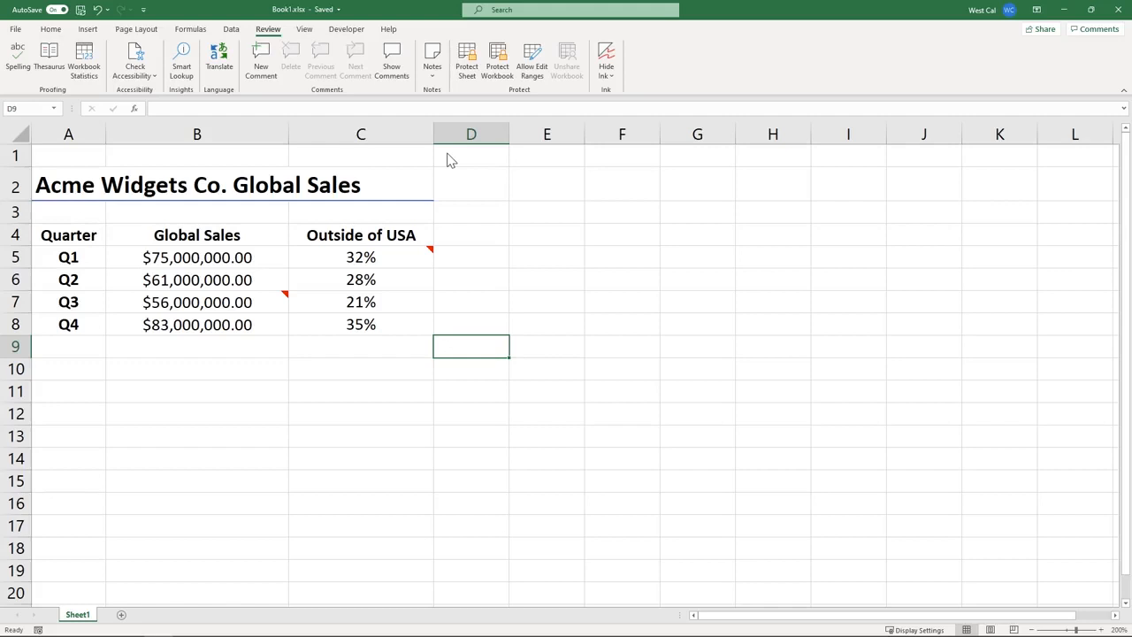
click(436, 72)
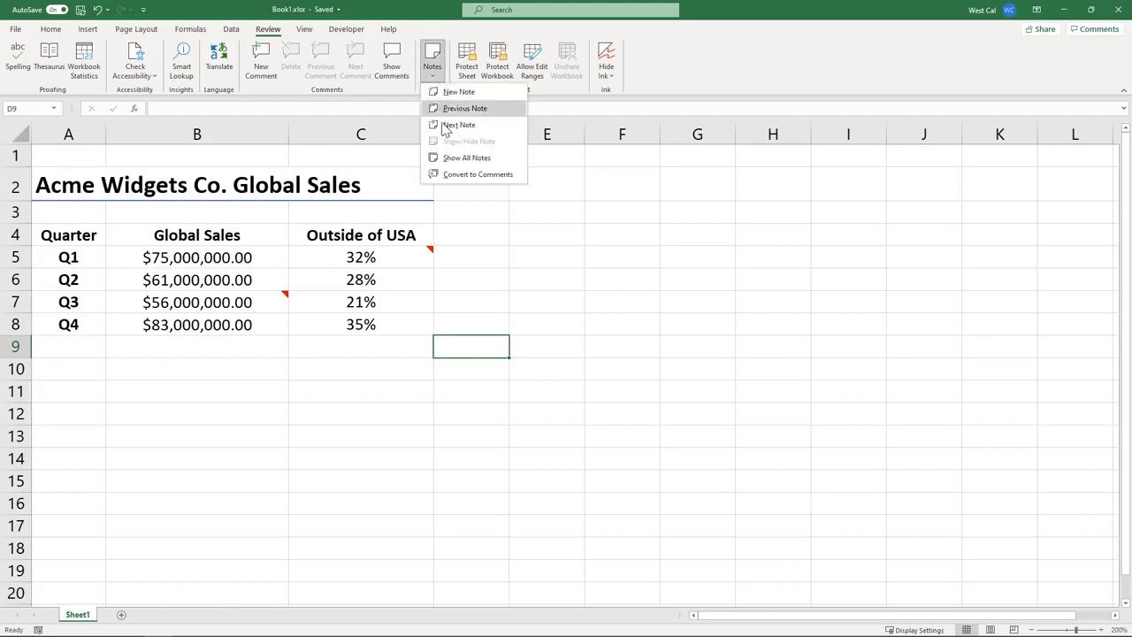
click(456, 175)
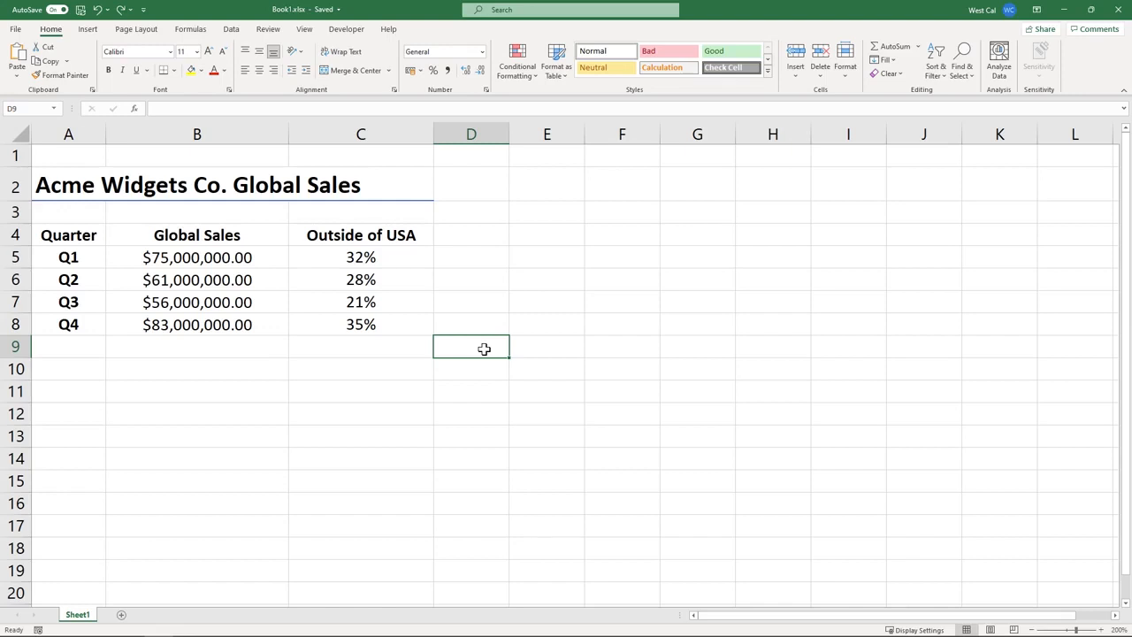
Insert a first-style WordArt box on the sheet and type DRAFT into it
click(87, 30)
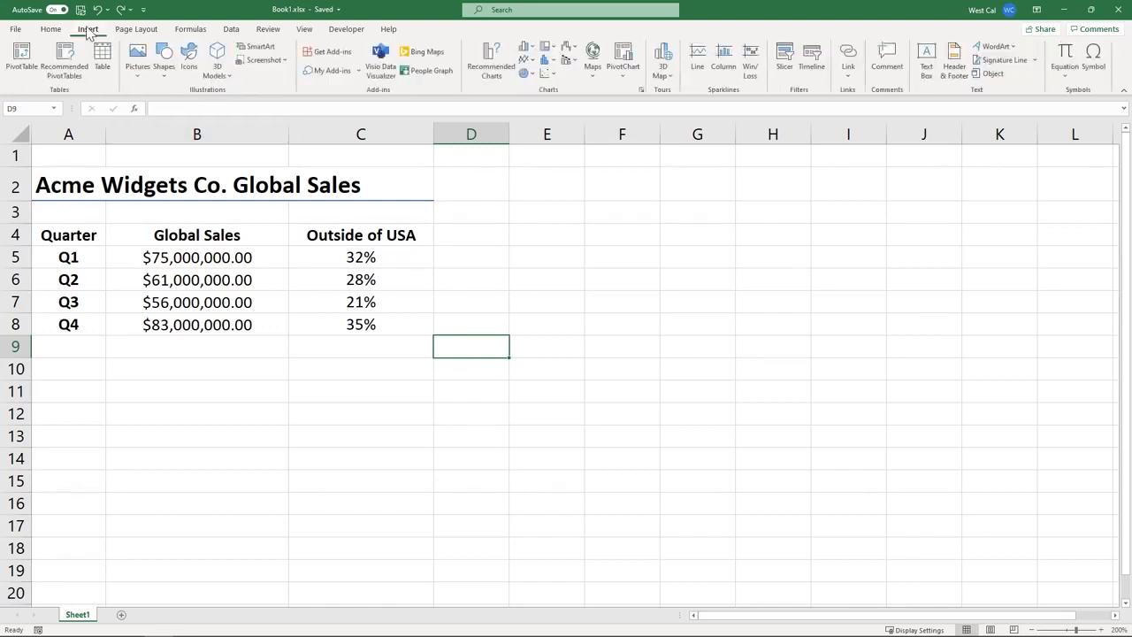
click(996, 47)
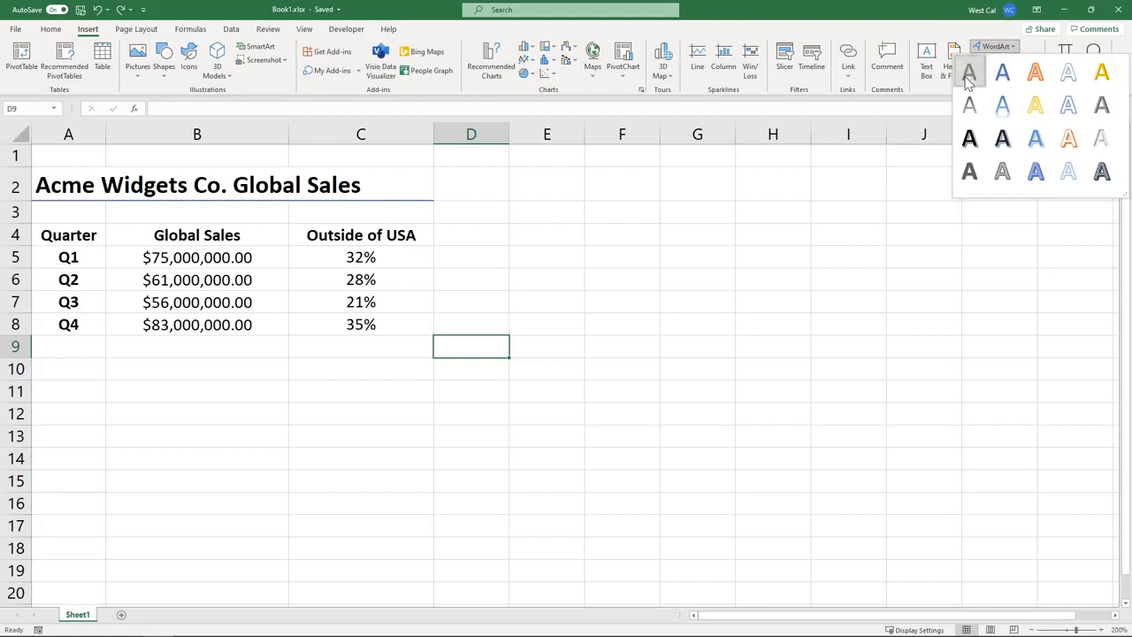
click(969, 74)
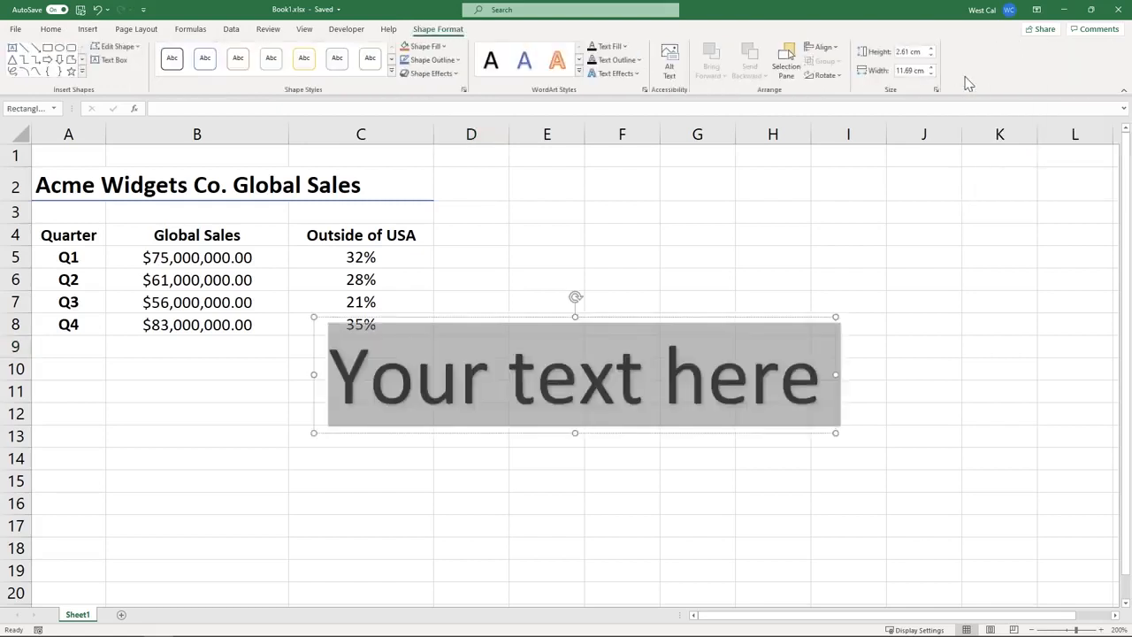
text(DRAFT)
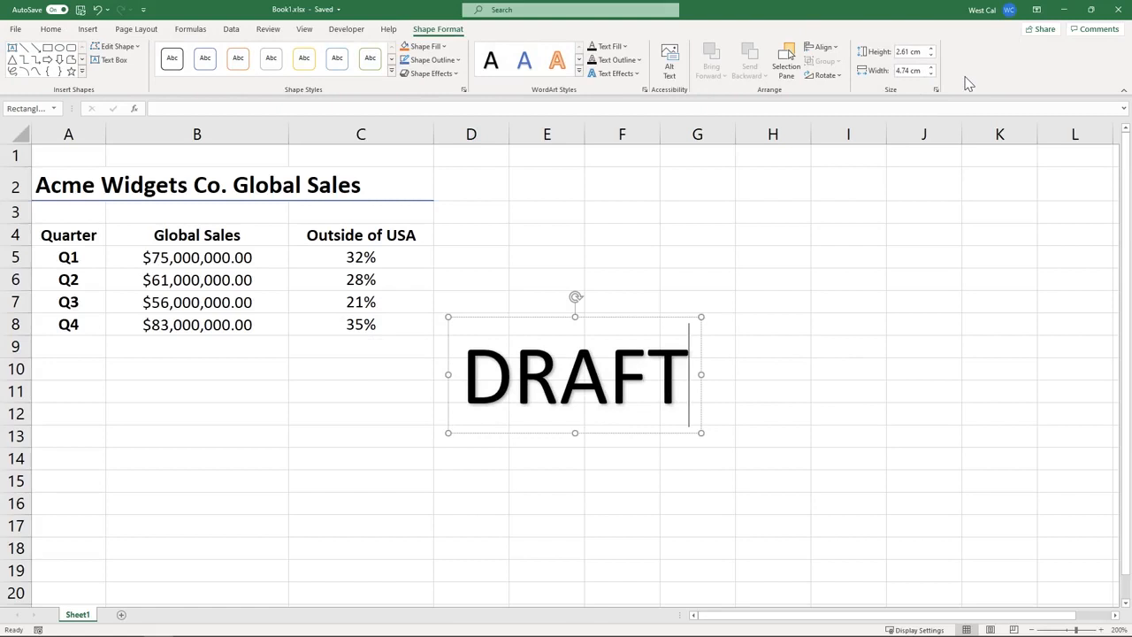
Set the DRAFT WordArt's text fill transparency to 85%
right_click(596, 392)
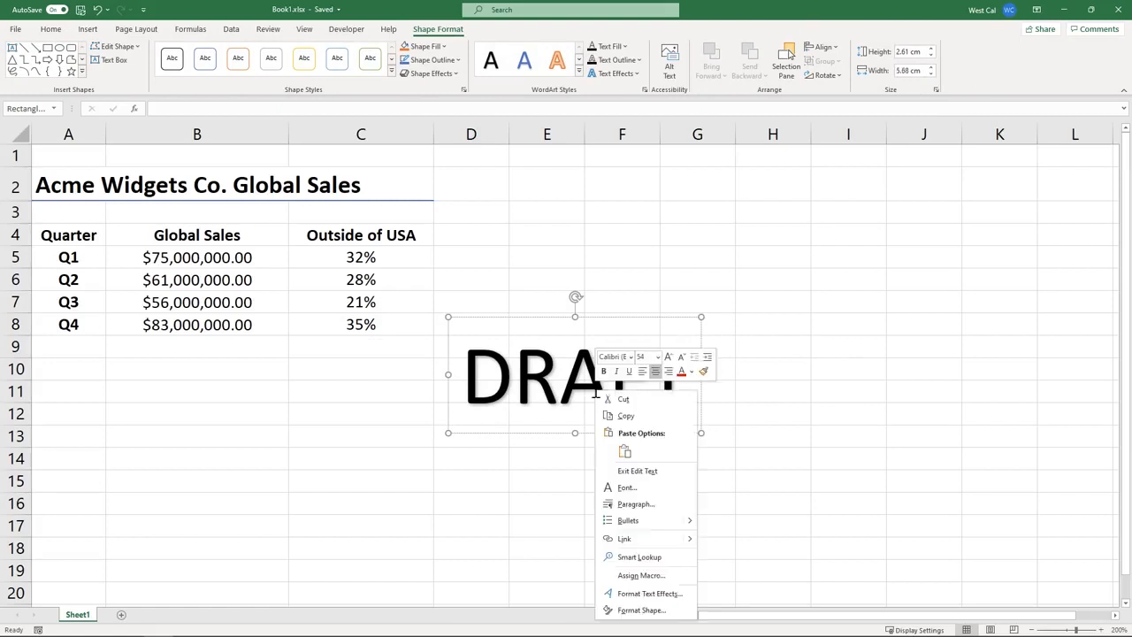
click(646, 610)
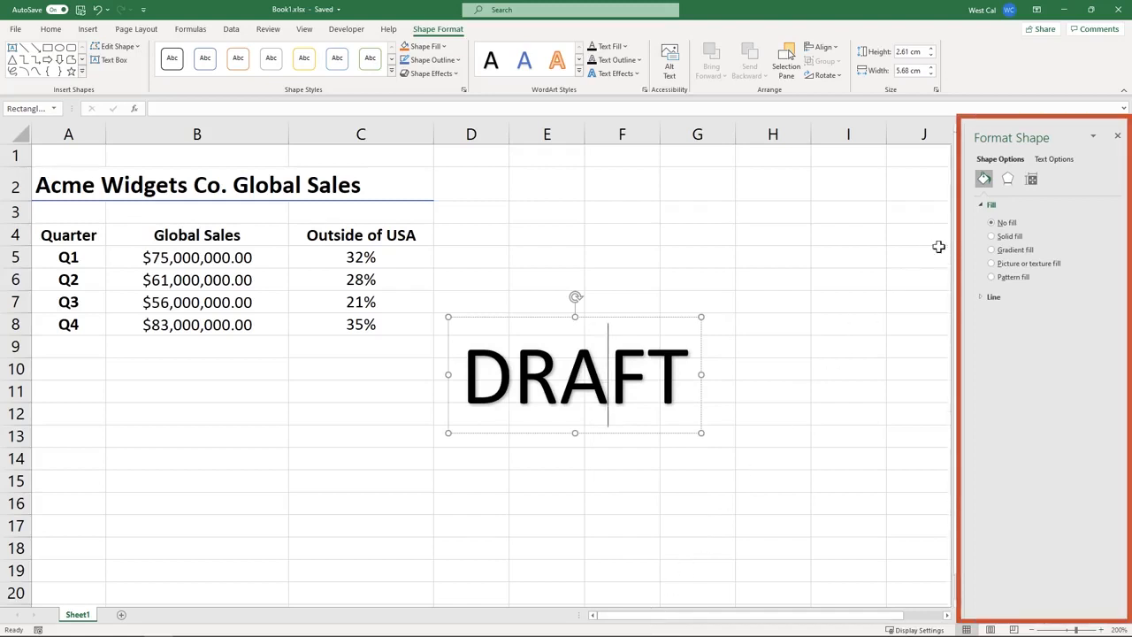
click(1053, 159)
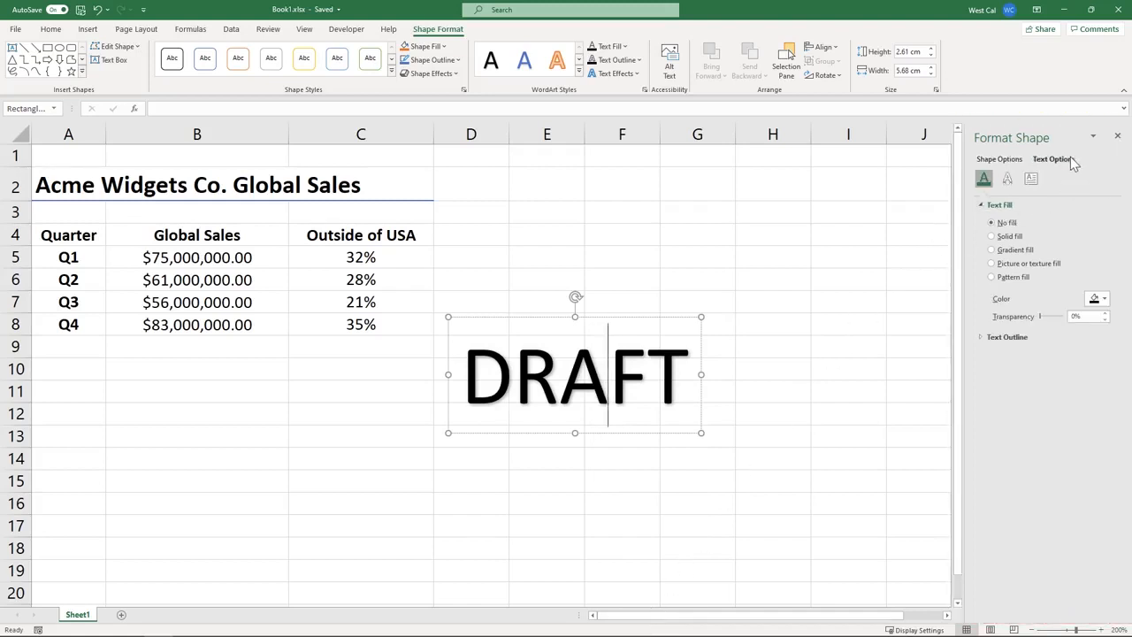
click(1072, 317)
text(85)
key(Return)
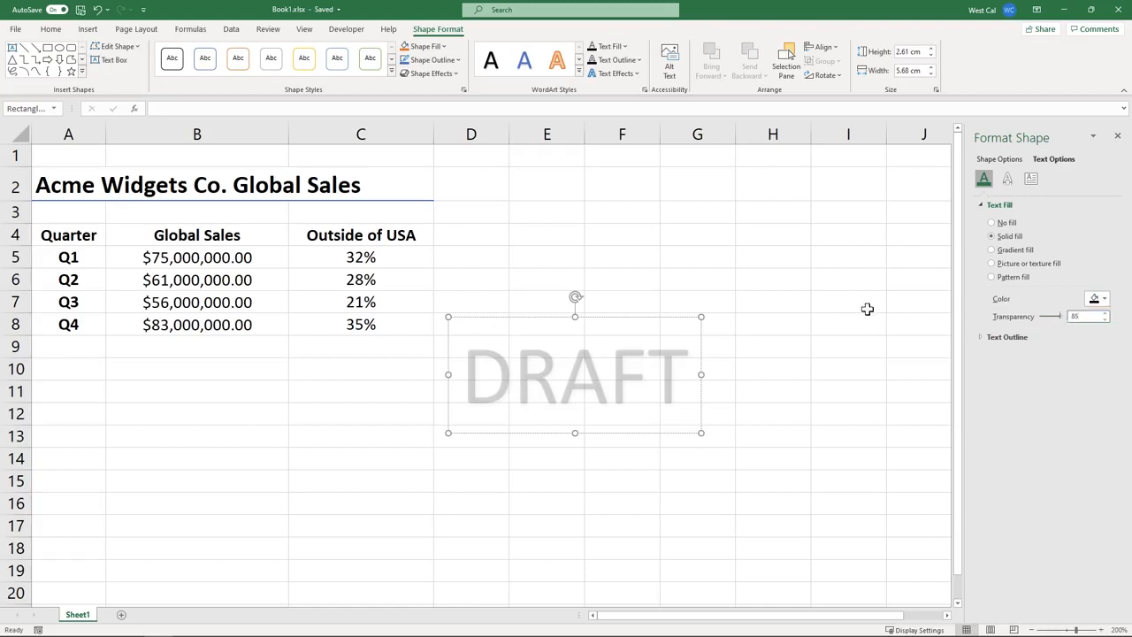
Tilt the DRAFT watermark to about 30 degrees and move it up and left over the table
drag(573, 298, 548, 353)
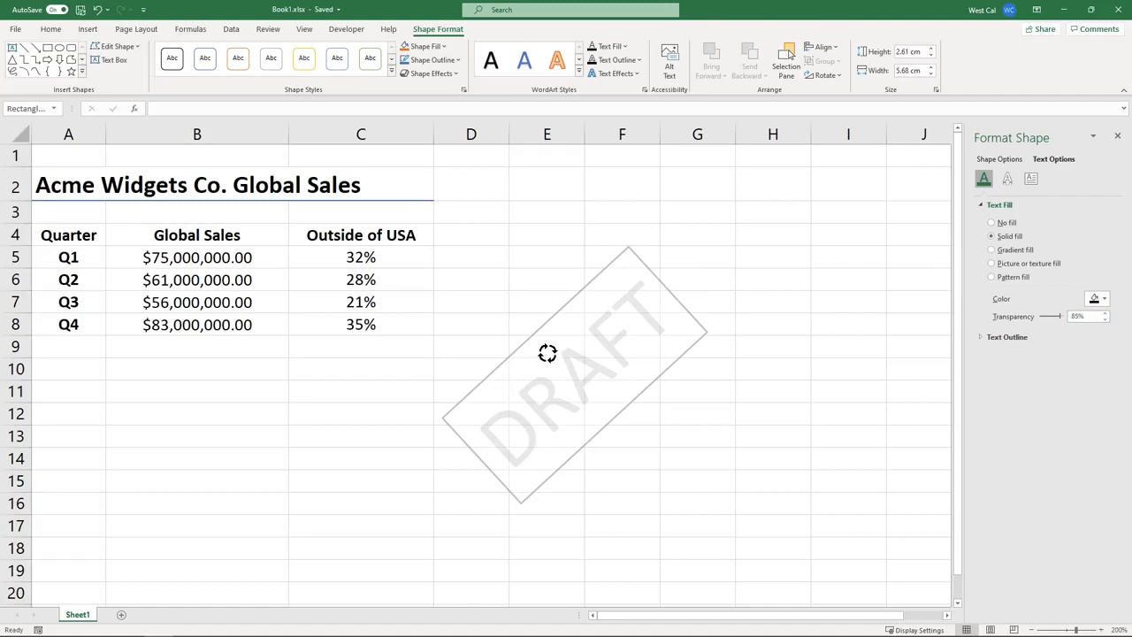
drag(548, 353, 541, 331)
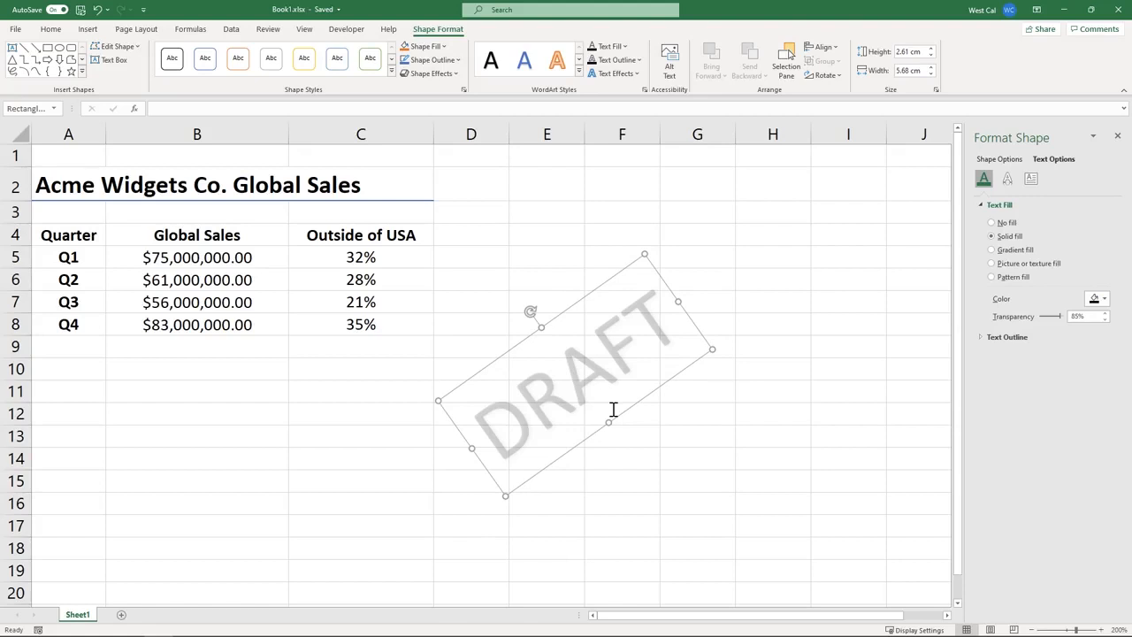
drag(613, 410, 224, 263)
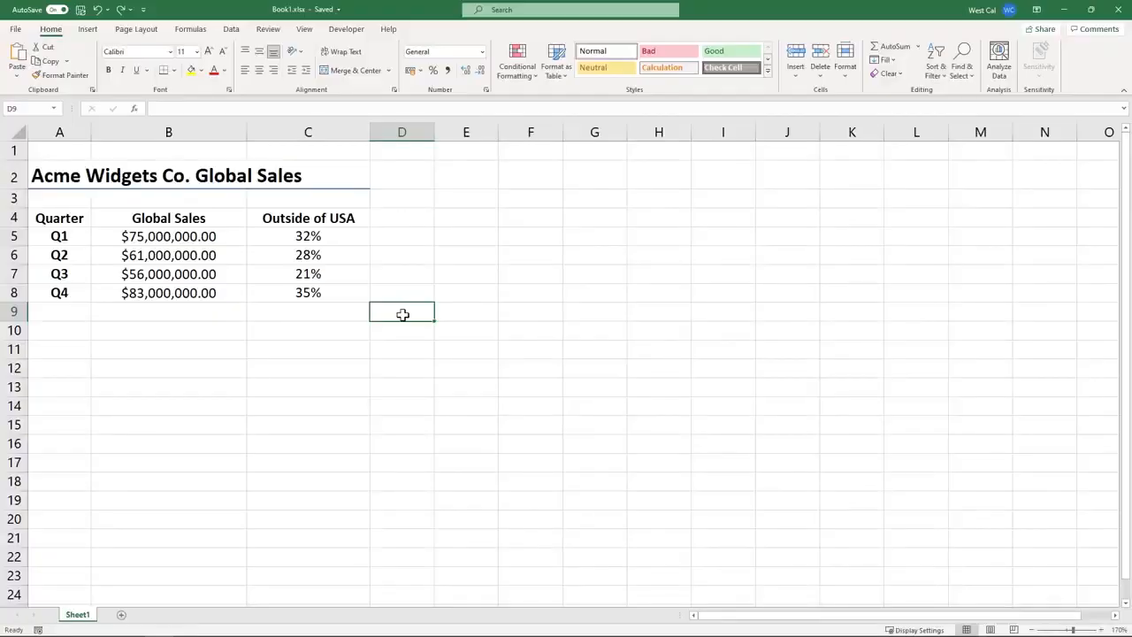
click(136, 29)
click(246, 59)
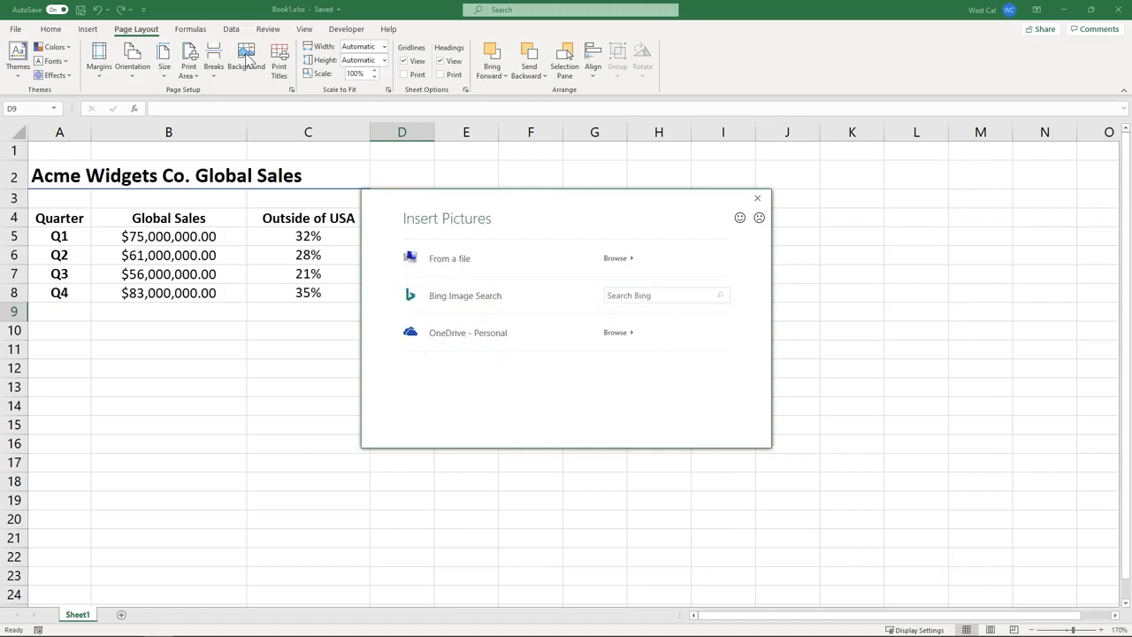
click(629, 293)
text(globe vector)
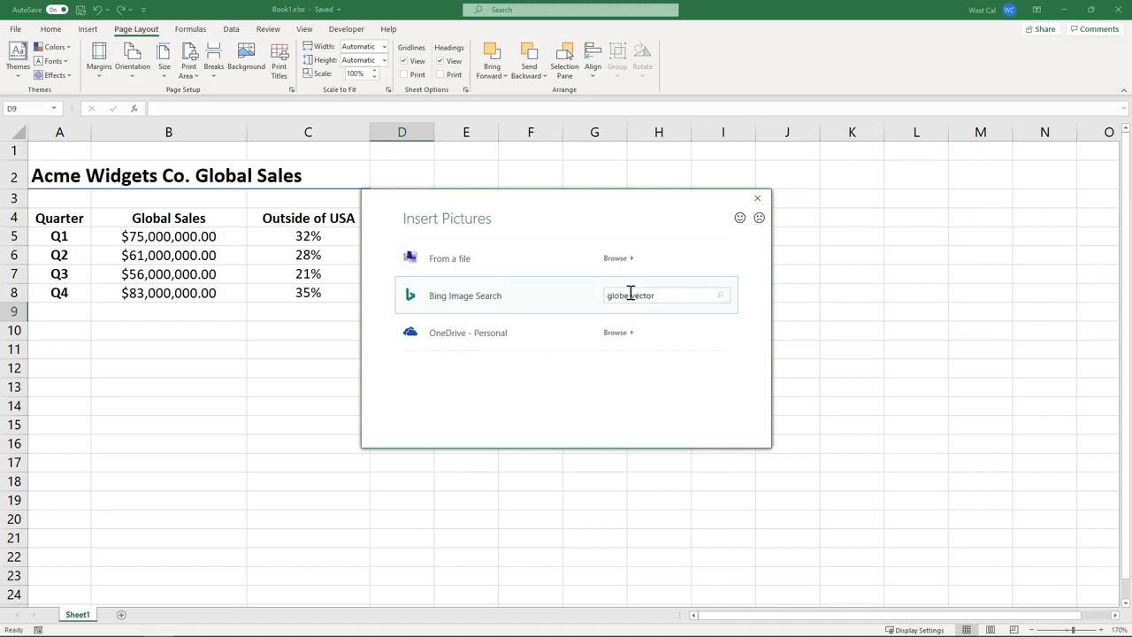
key(Return)
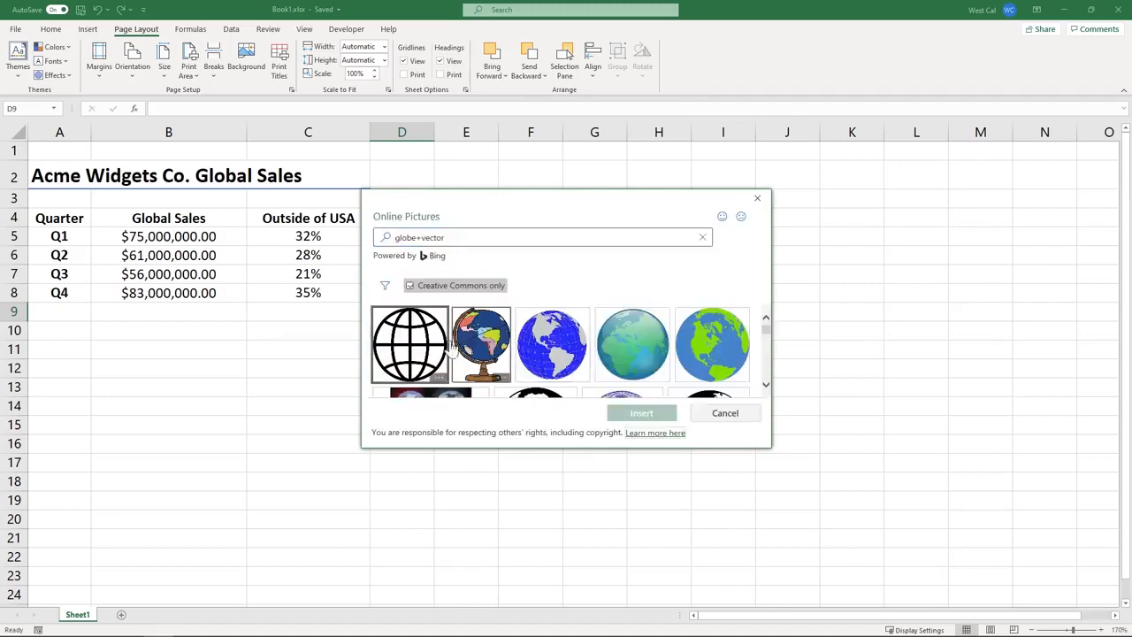
click(433, 351)
click(641, 413)
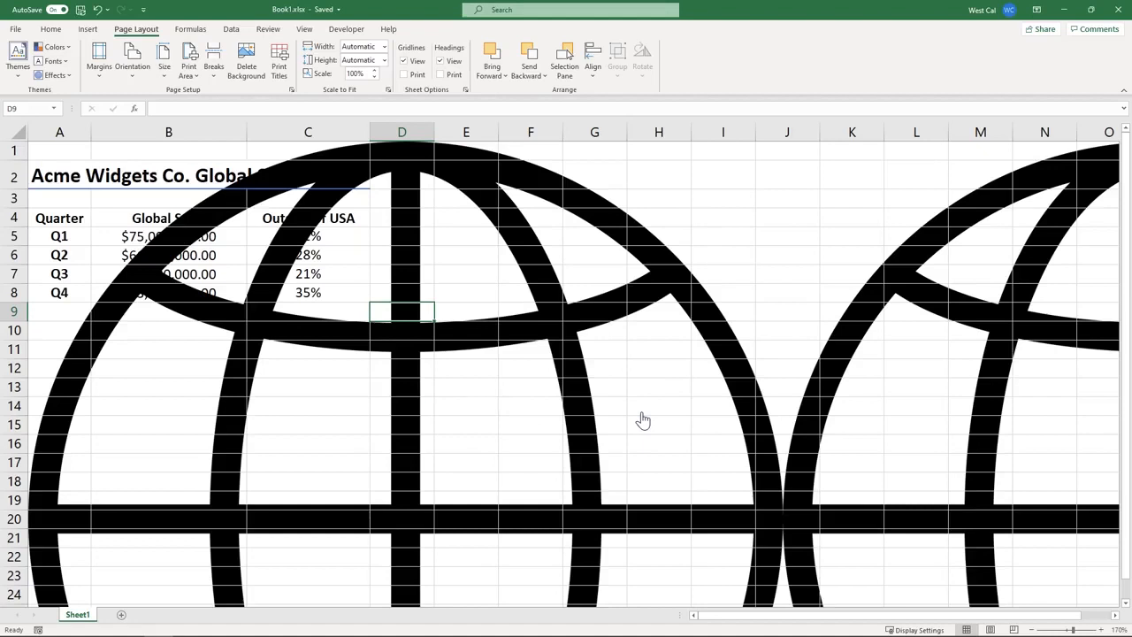
click(247, 71)
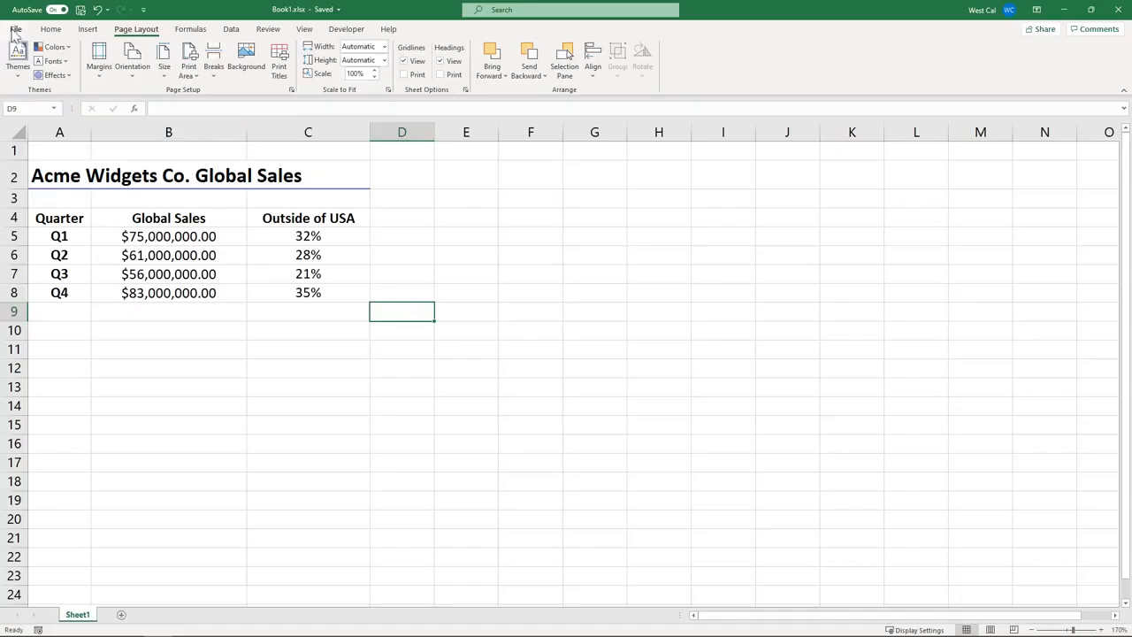
Open Book1.xlsx's Advanced Properties from the File Info page
click(15, 29)
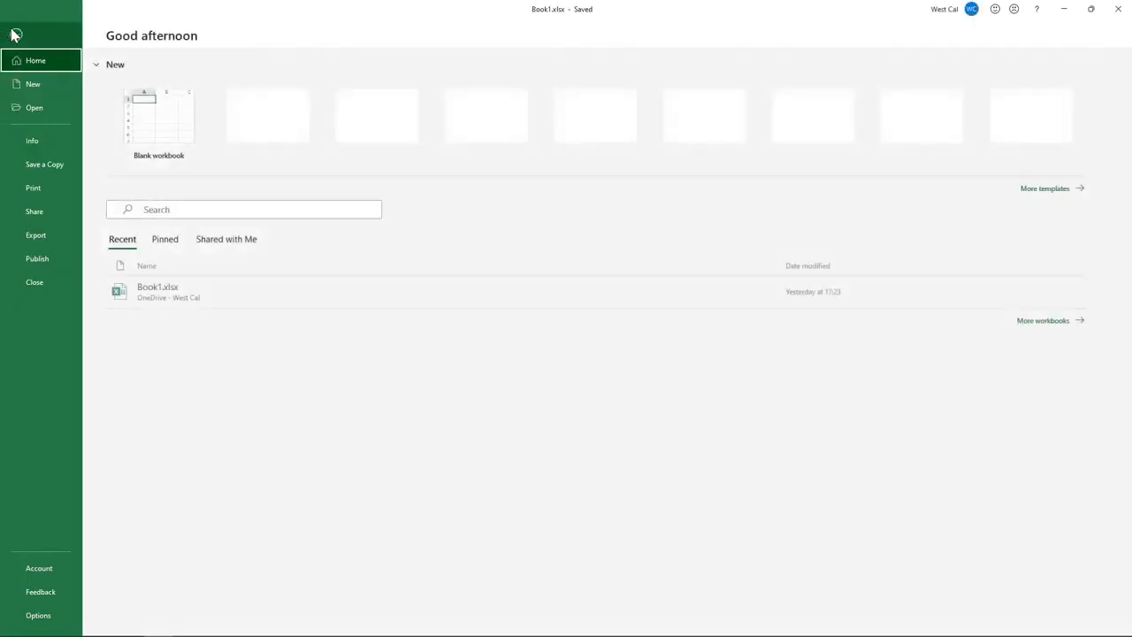
click(28, 142)
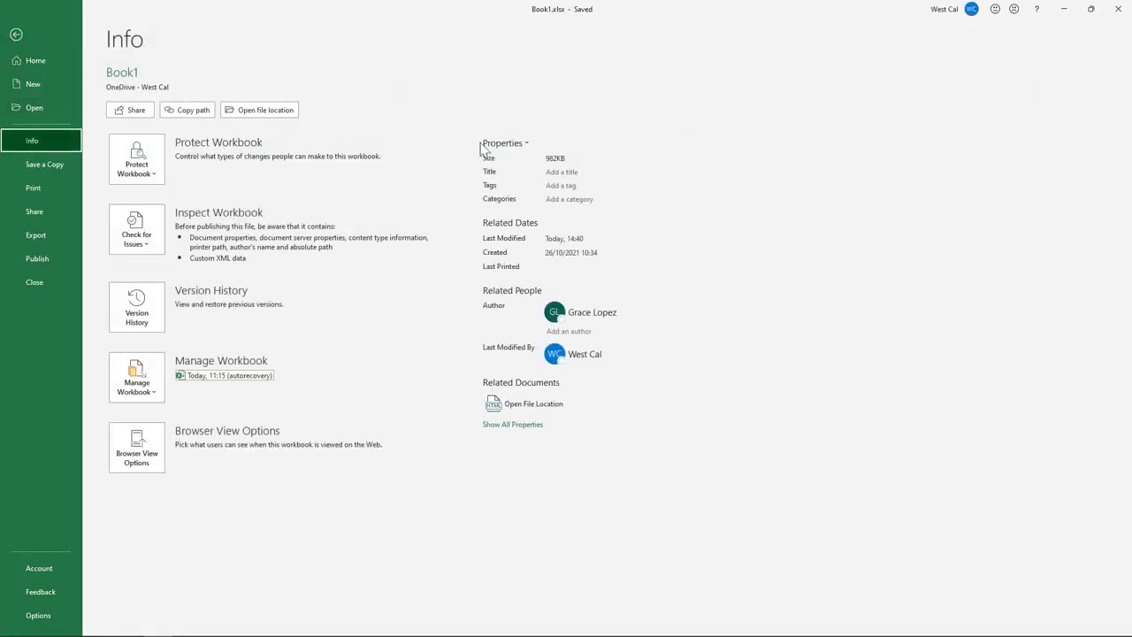
click(504, 143)
click(523, 162)
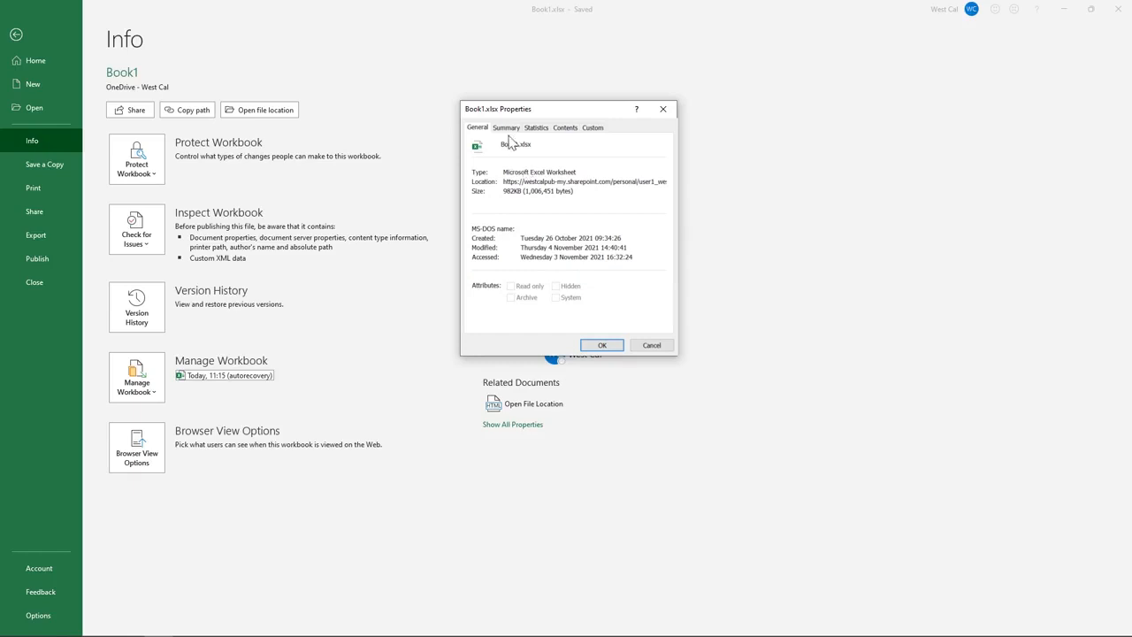
Review the Summary, Statistics, Contents and Custom tabs of the Book1.xlsx properties
click(507, 129)
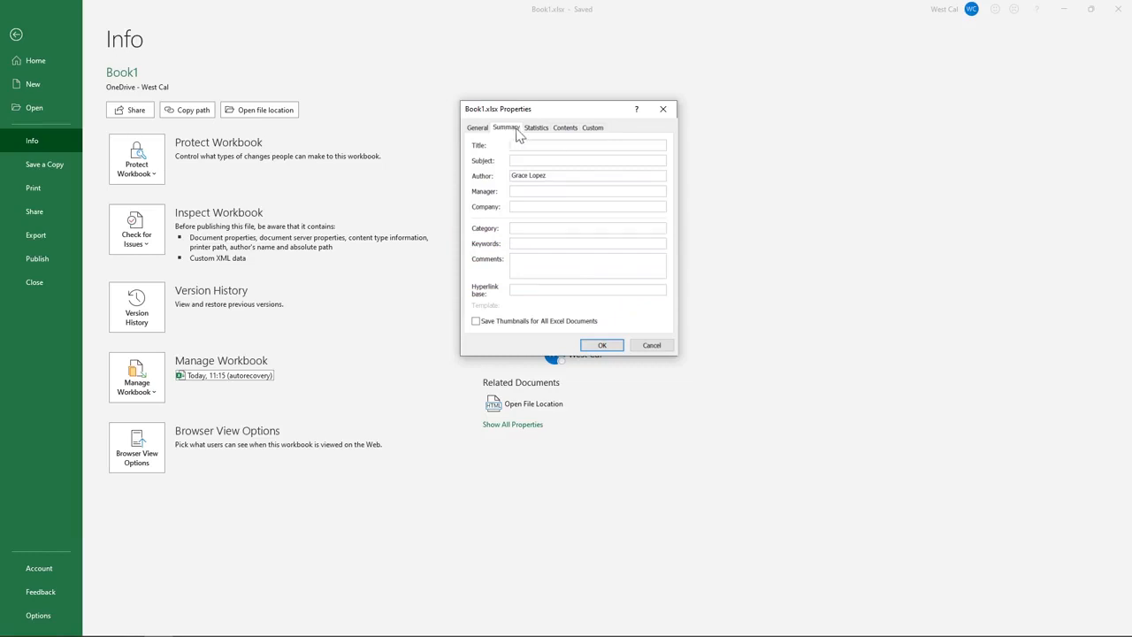
click(533, 130)
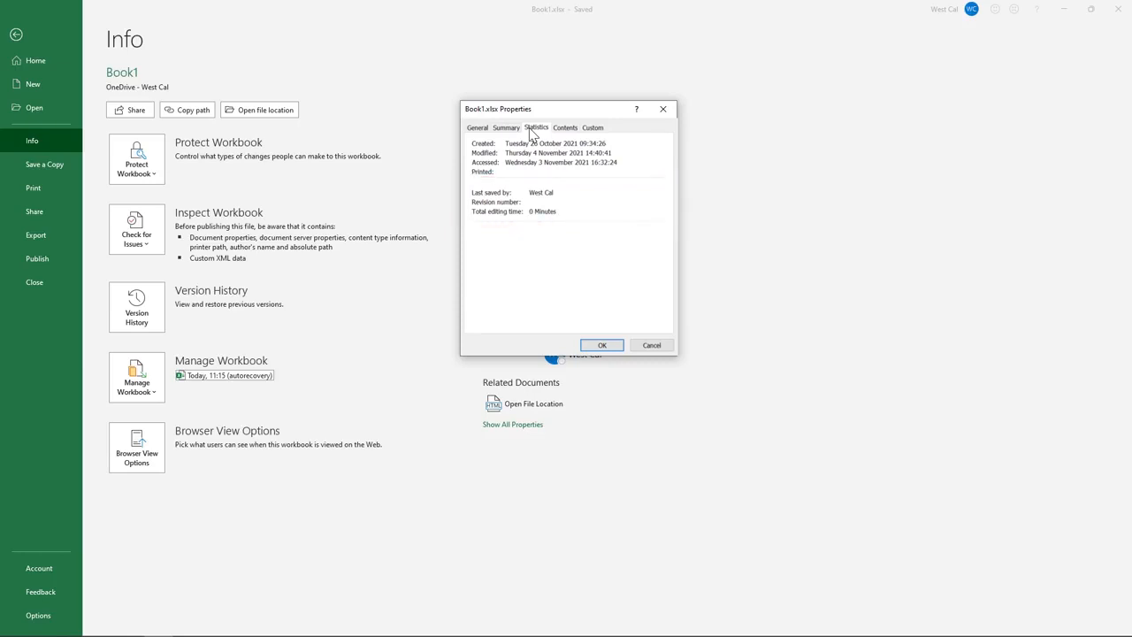
click(562, 128)
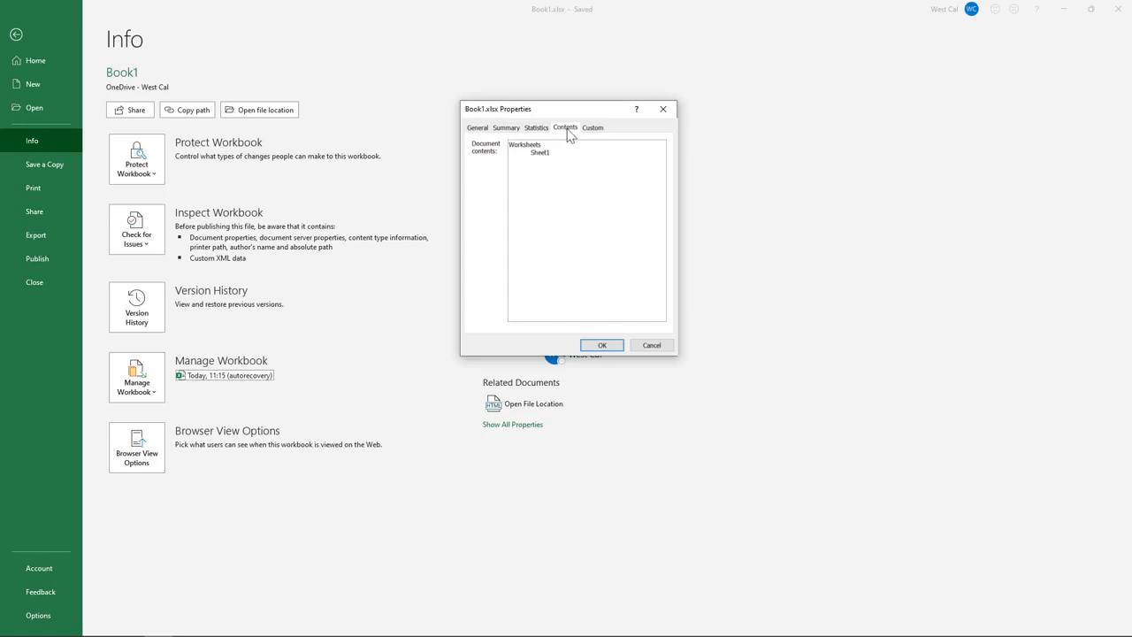
click(591, 129)
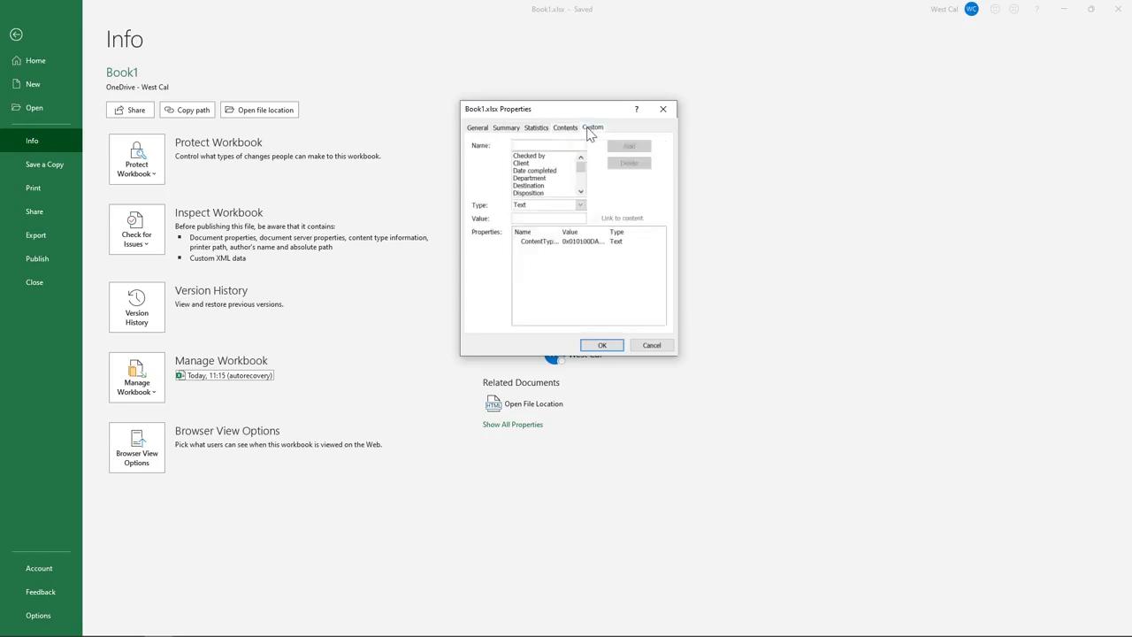
Check the custom property Type choices, leaving the type set to Text
mouse_move(581, 166)
mouse_down()
mouse_move(581, 189)
mouse_move(582, 164)
mouse_up()
click(581, 206)
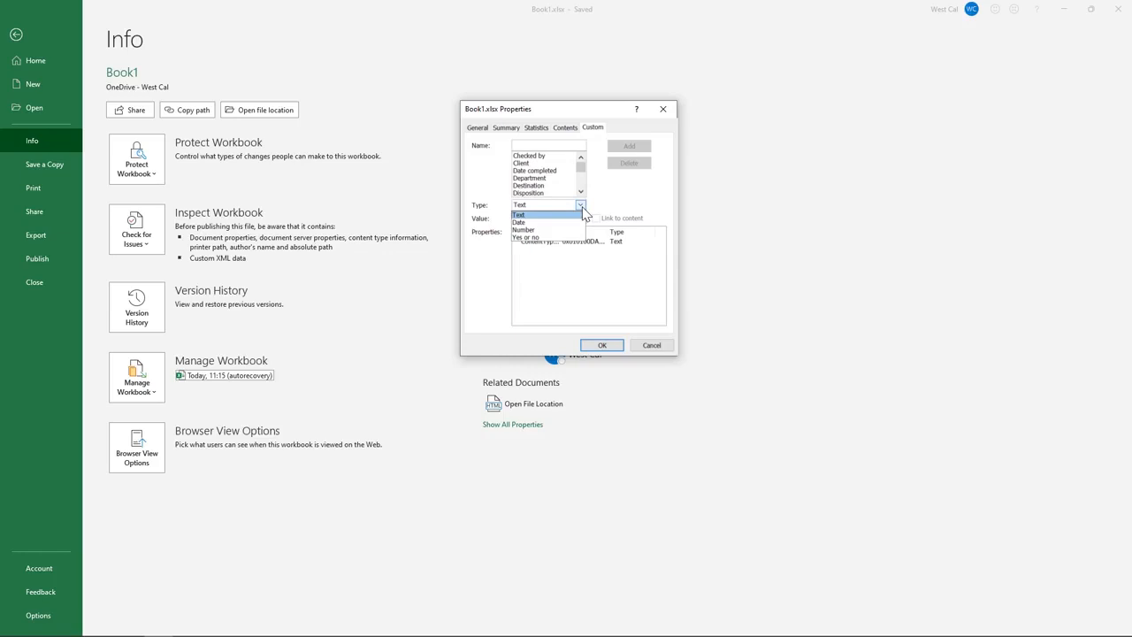
click(606, 209)
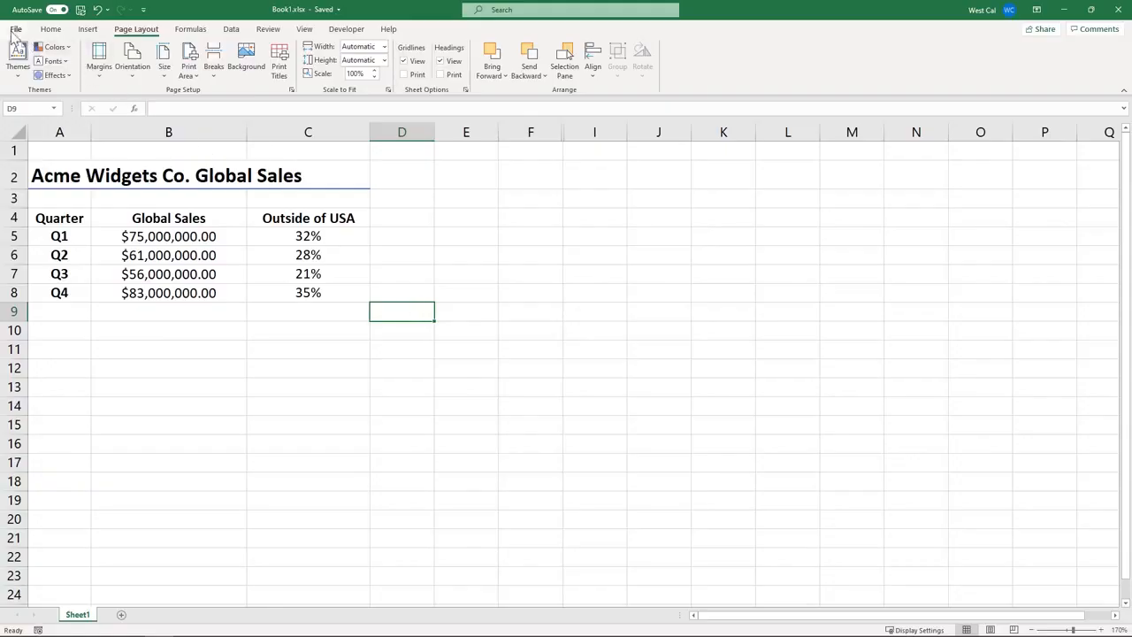
Launch Inspect Document from the Check for Issues options on the File Info page
click(13, 28)
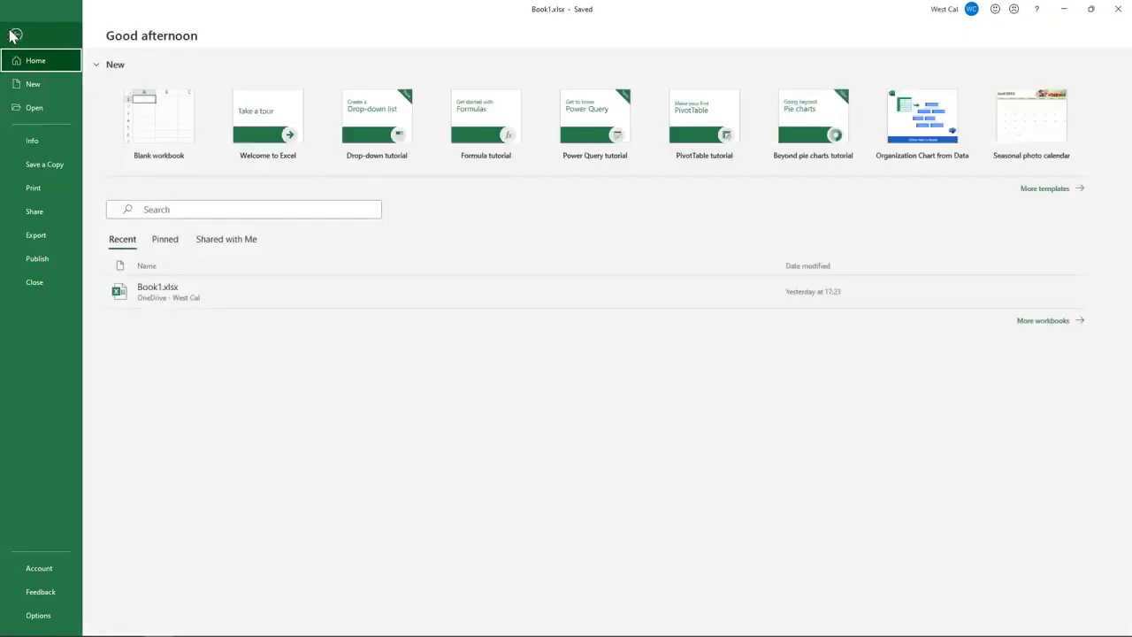
click(31, 141)
click(142, 246)
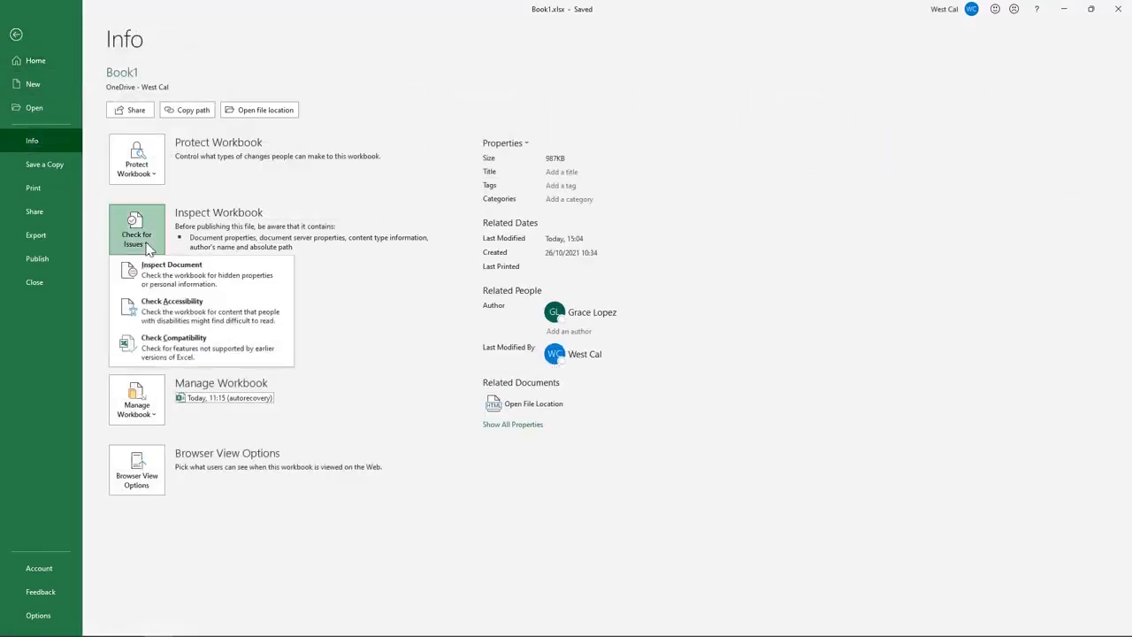
click(154, 263)
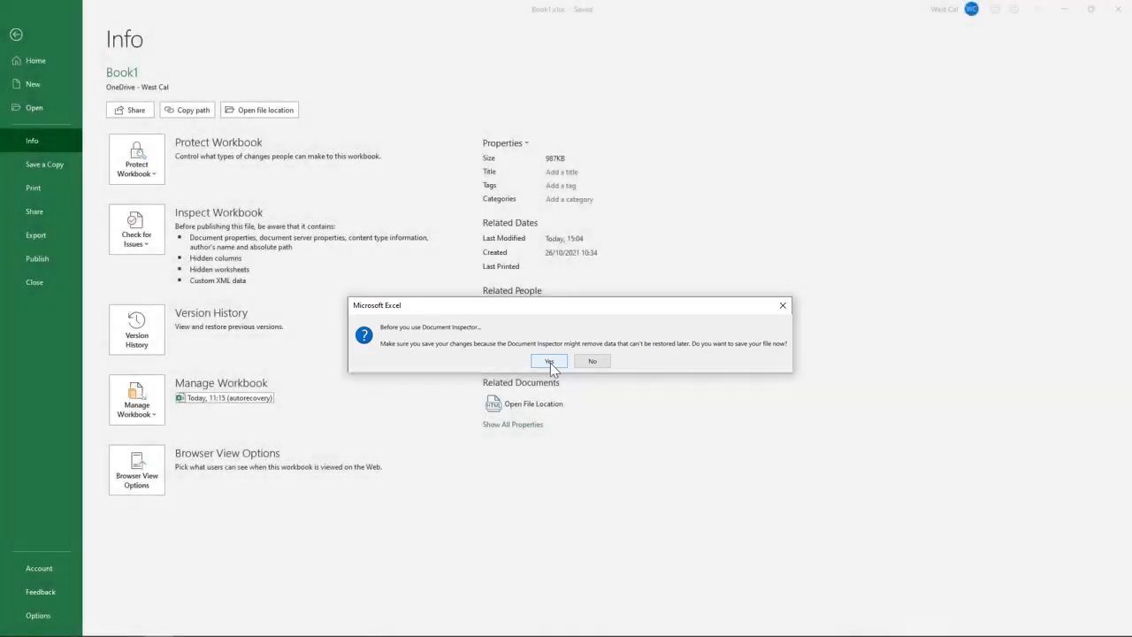
Save, inspect the workbook, remove all hidden worksheets, reinspect, and close the inspector
click(548, 361)
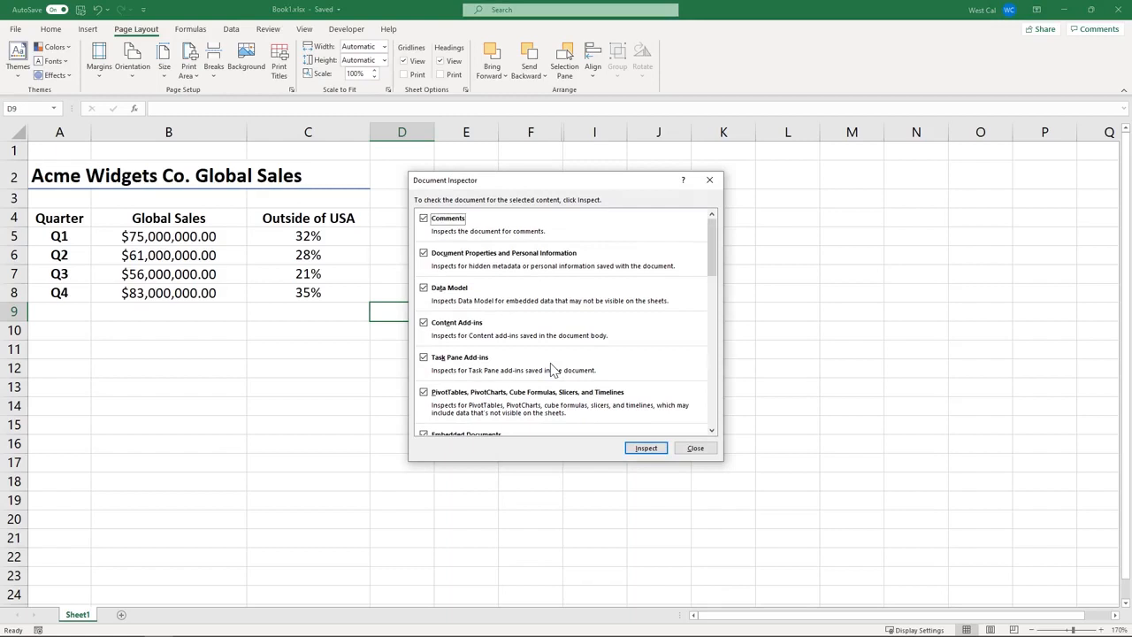
click(646, 449)
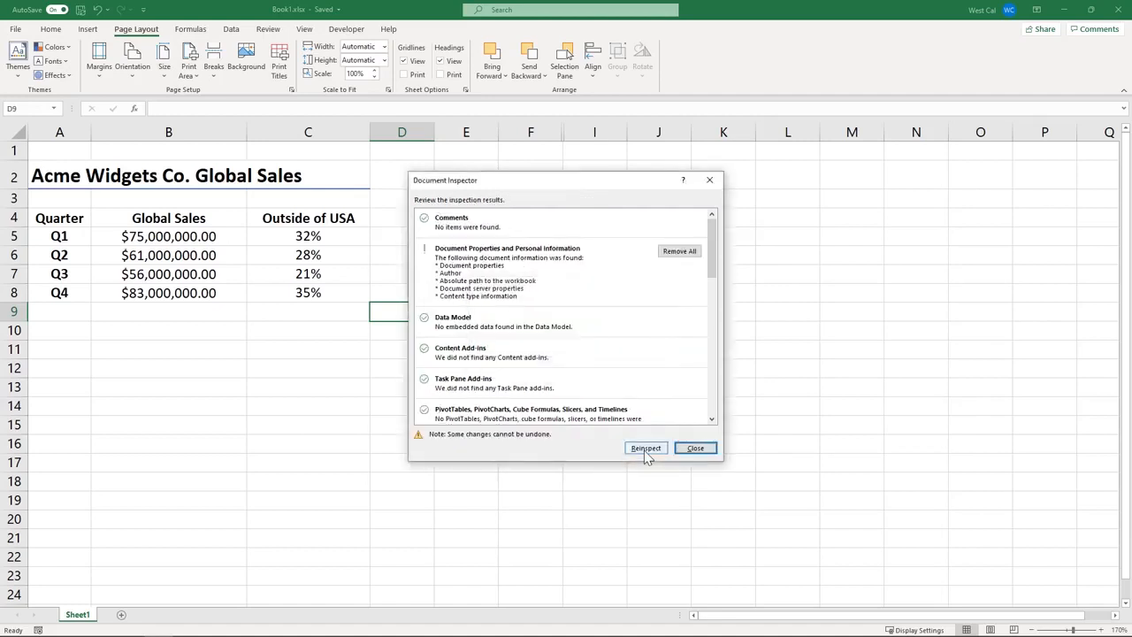
drag(710, 256, 713, 409)
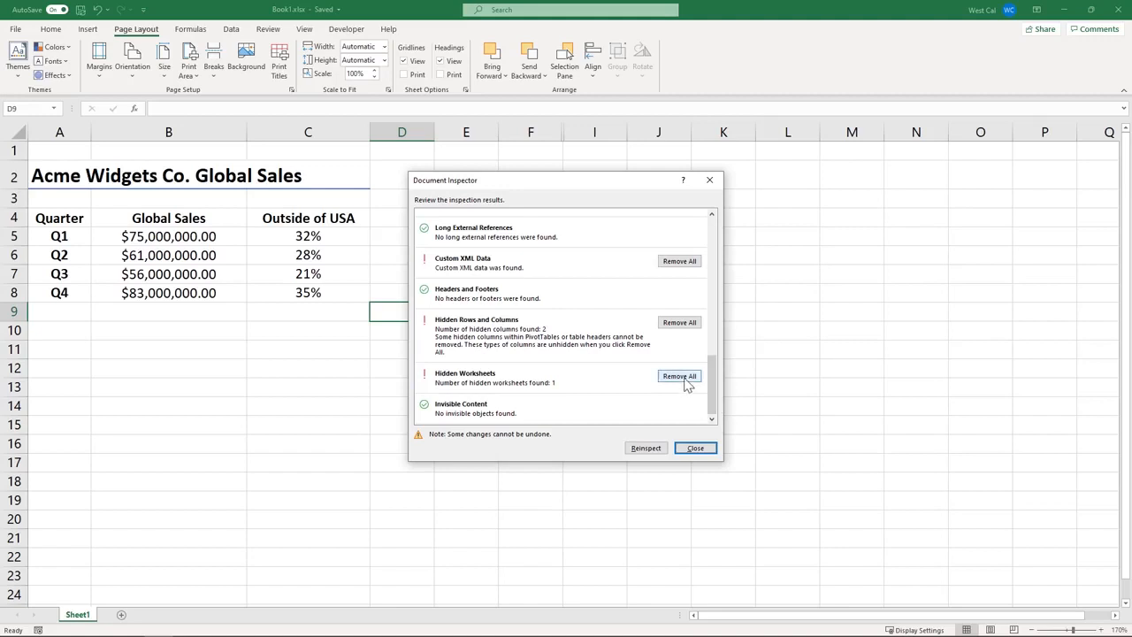
click(681, 377)
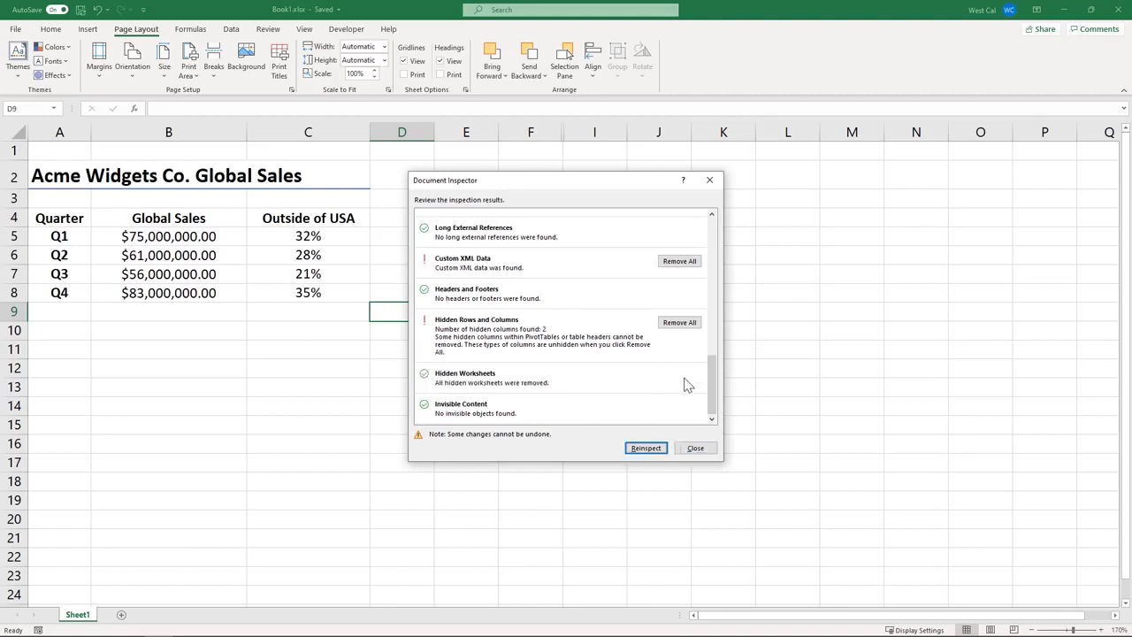
key(Return)
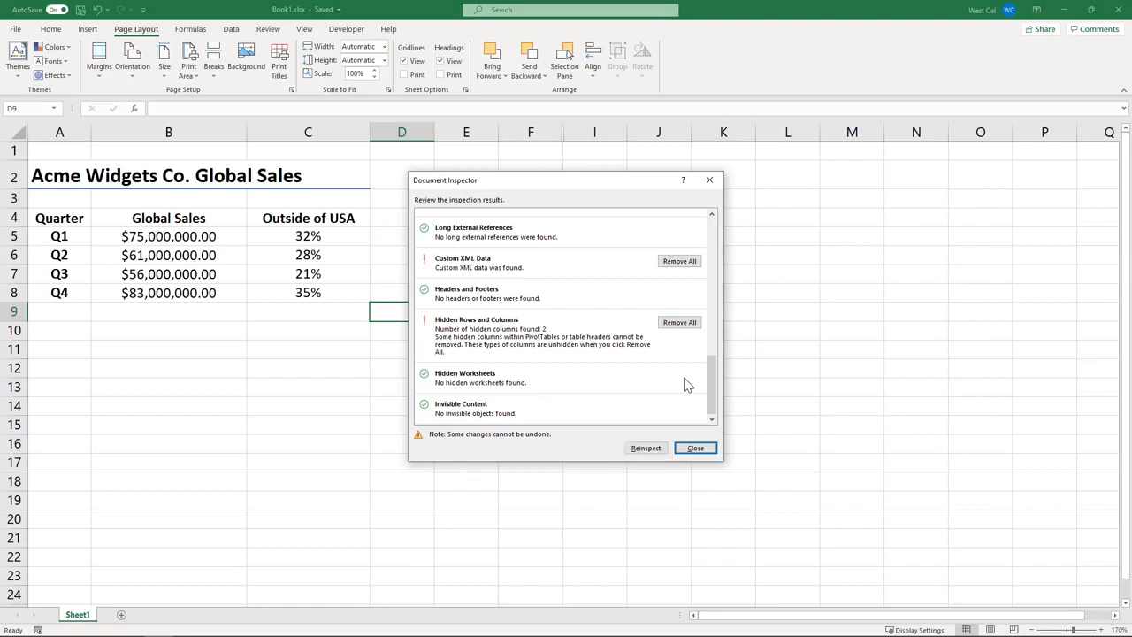
click(701, 447)
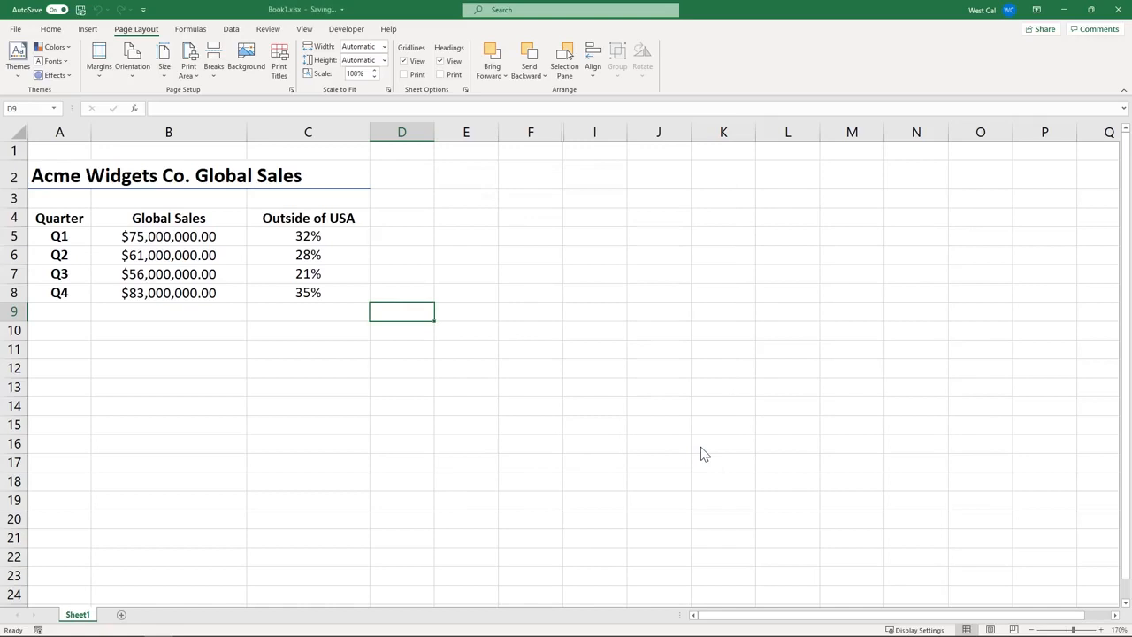
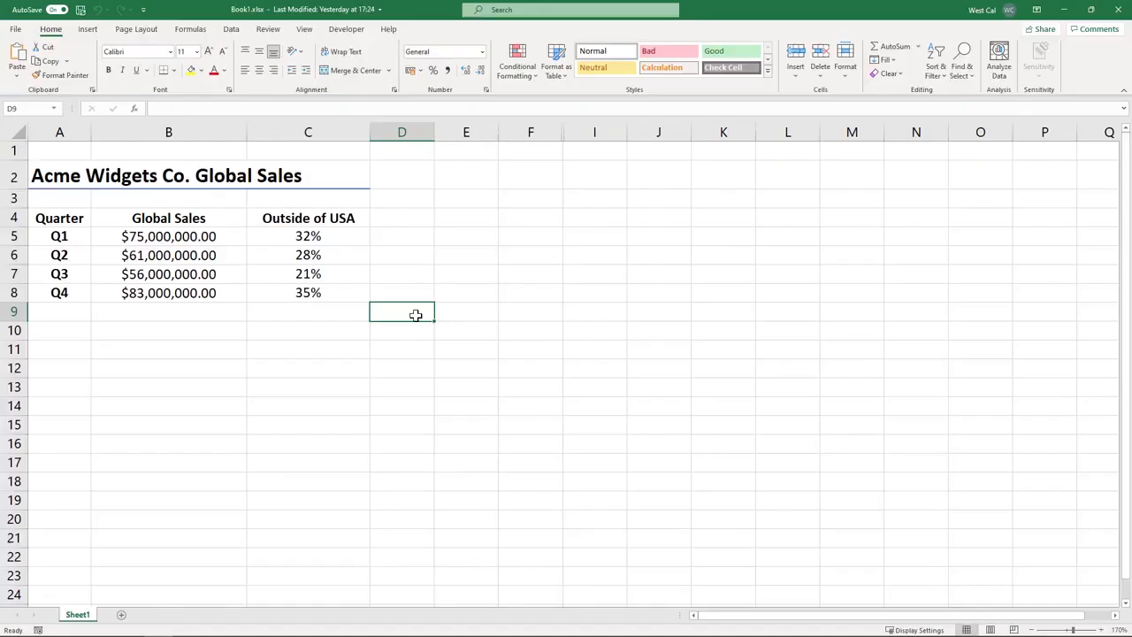
Export the workbook as Book1.pdf to Documents, keeping PDF as the file type
click(14, 31)
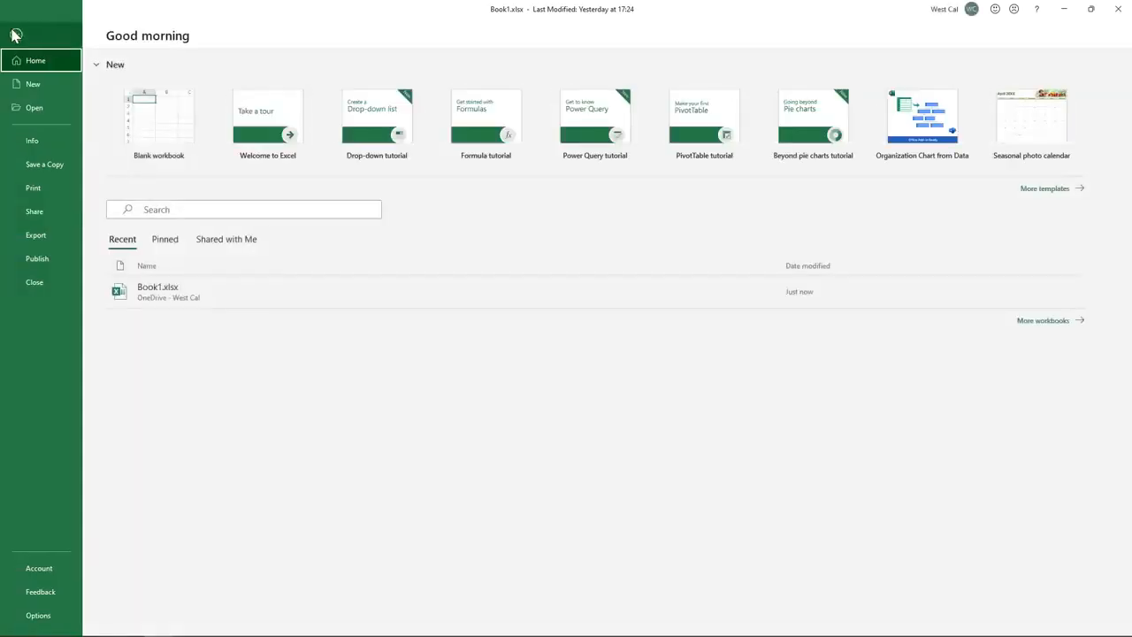
click(42, 237)
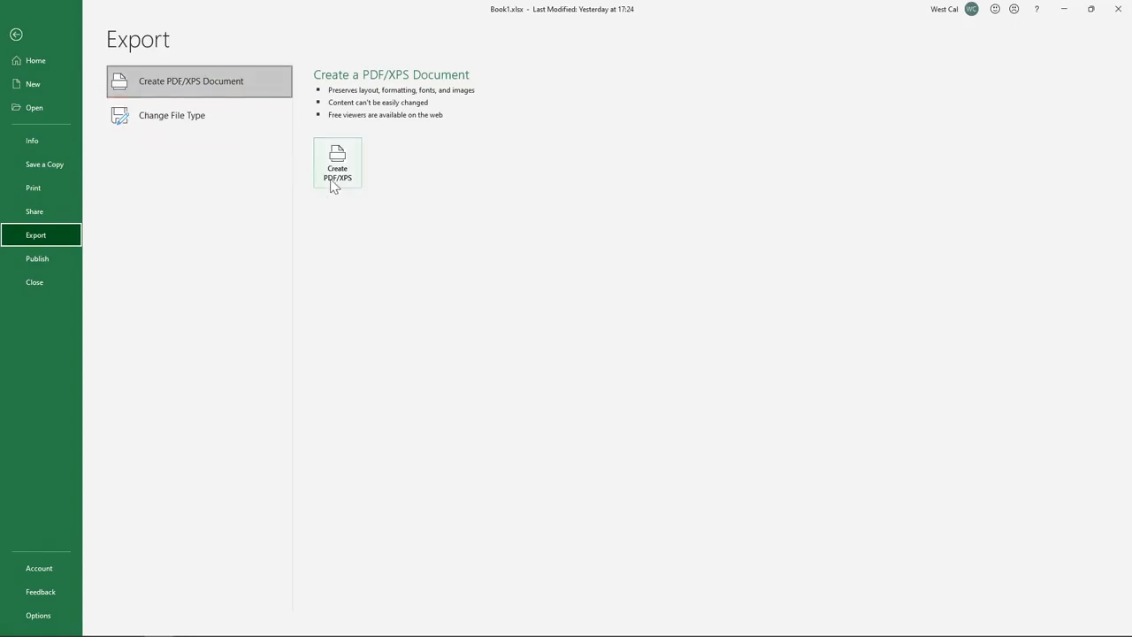
key(Escape)
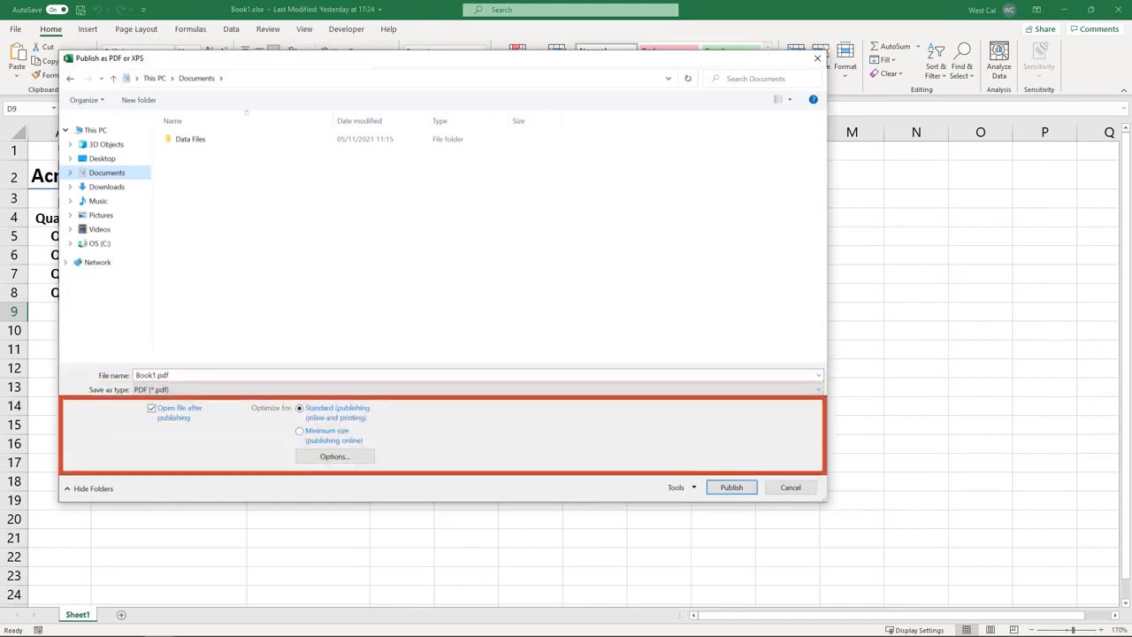
click(406, 392)
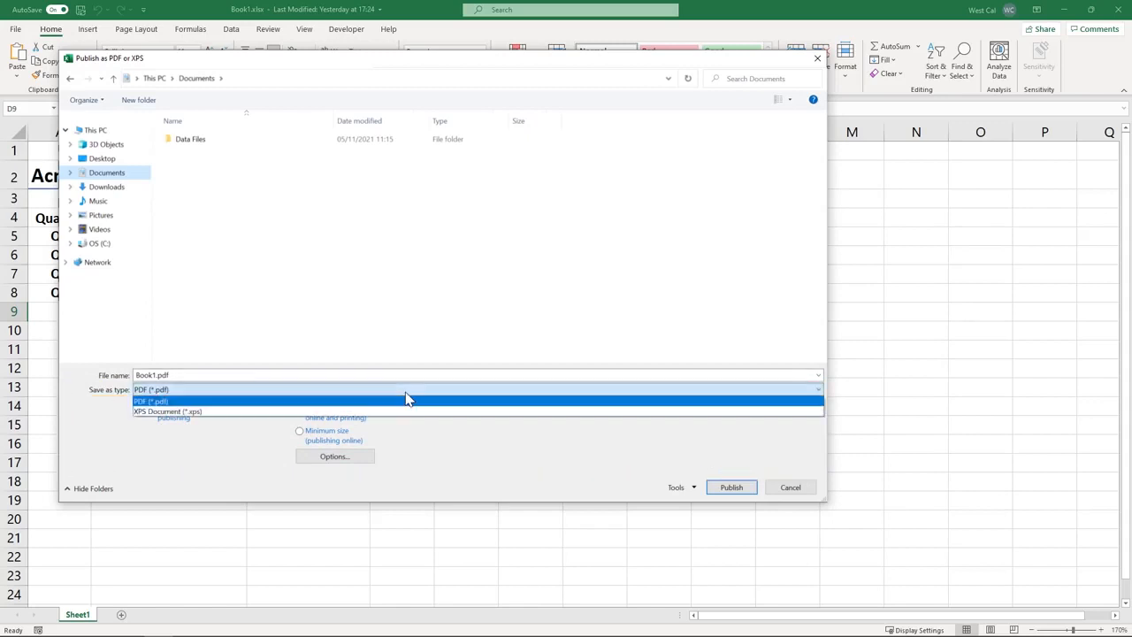
click(405, 400)
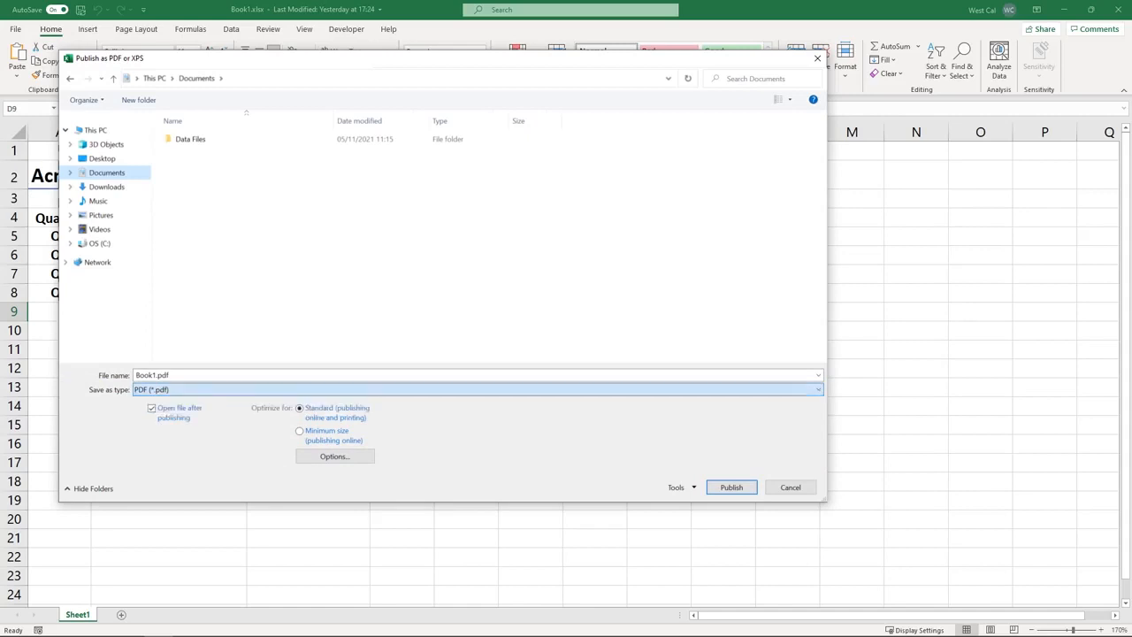
click(722, 494)
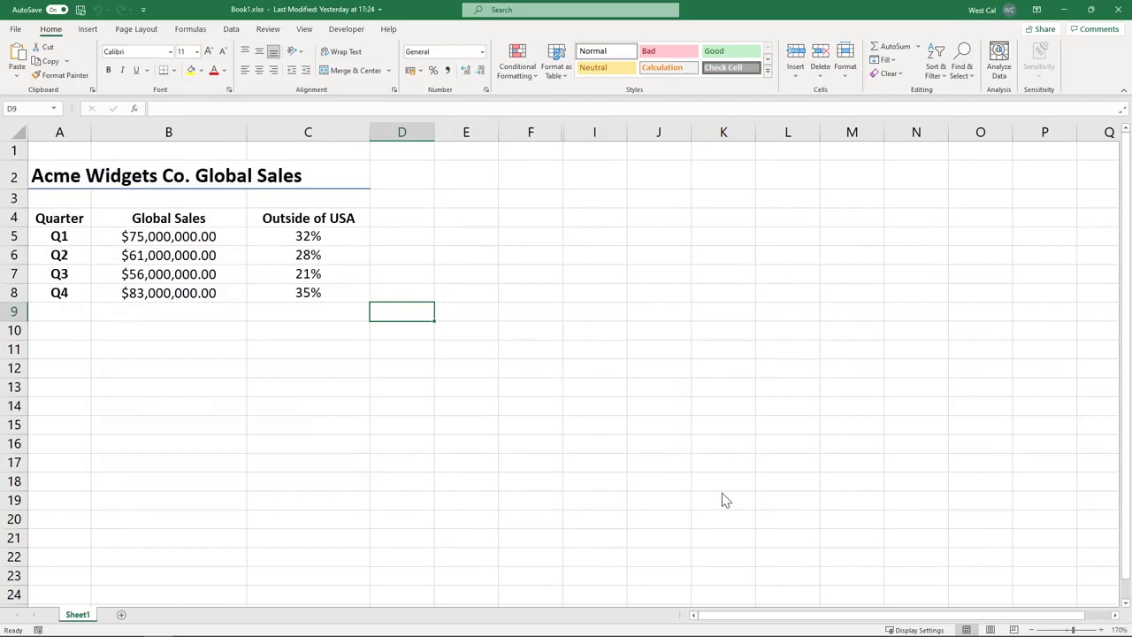
Save a copy of the workbook as Book1.csv in CSV (Comma delimited) format
click(15, 29)
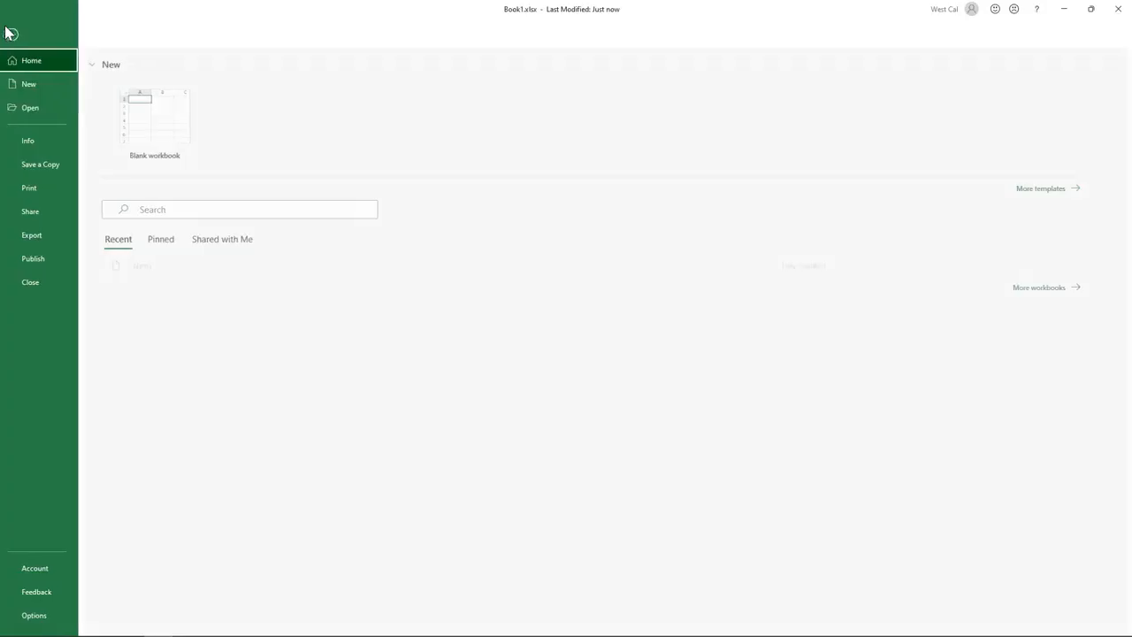
click(28, 239)
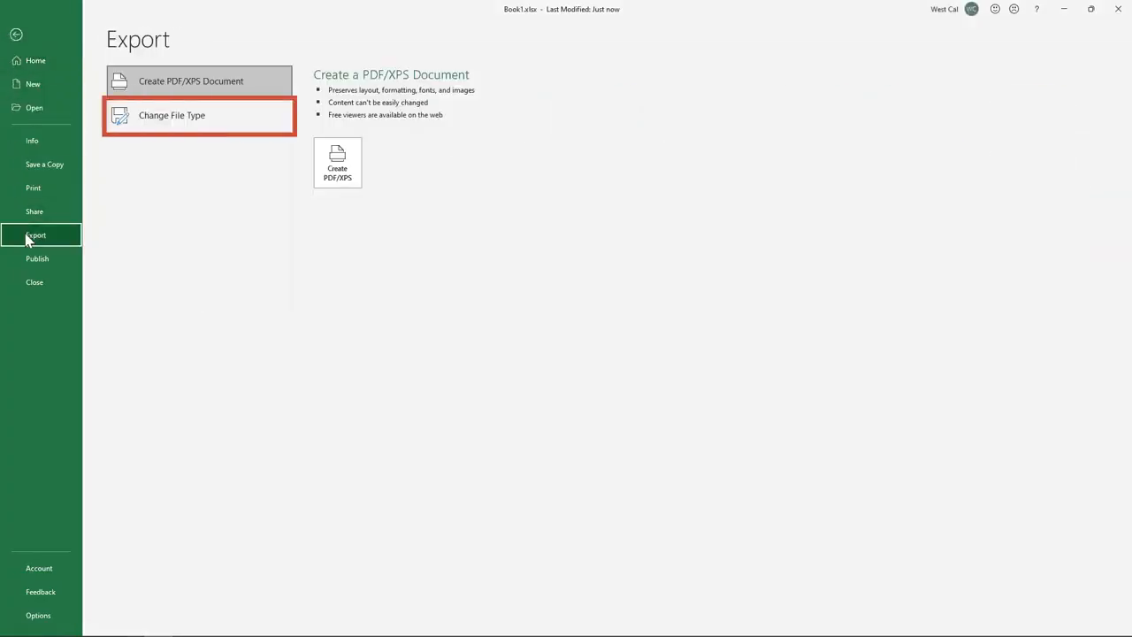
click(168, 114)
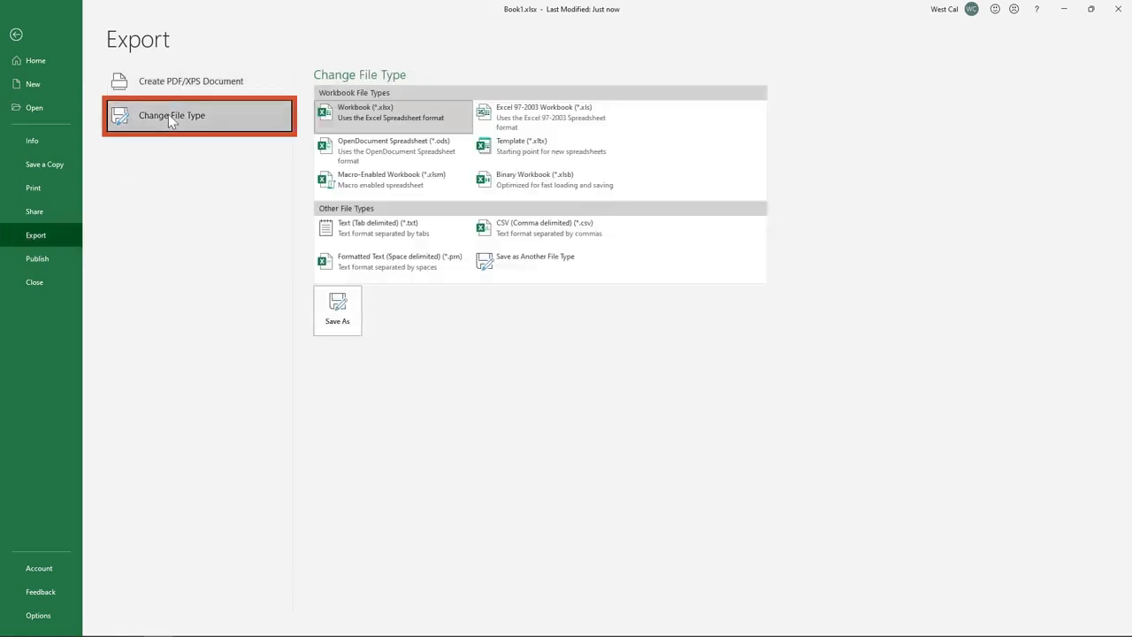
click(337, 310)
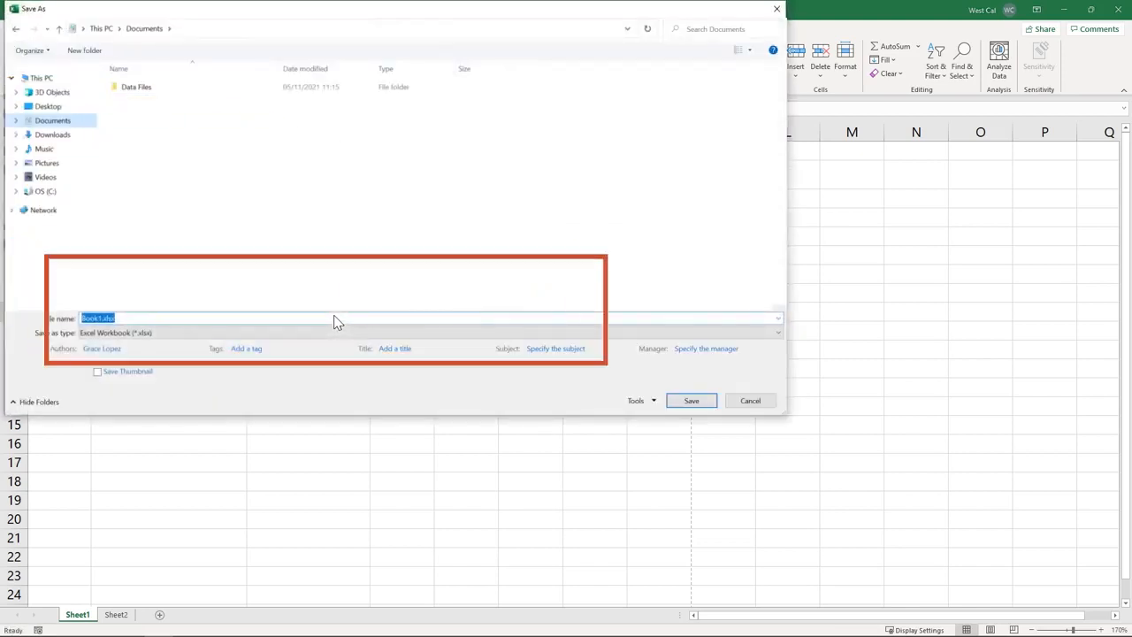
click(335, 332)
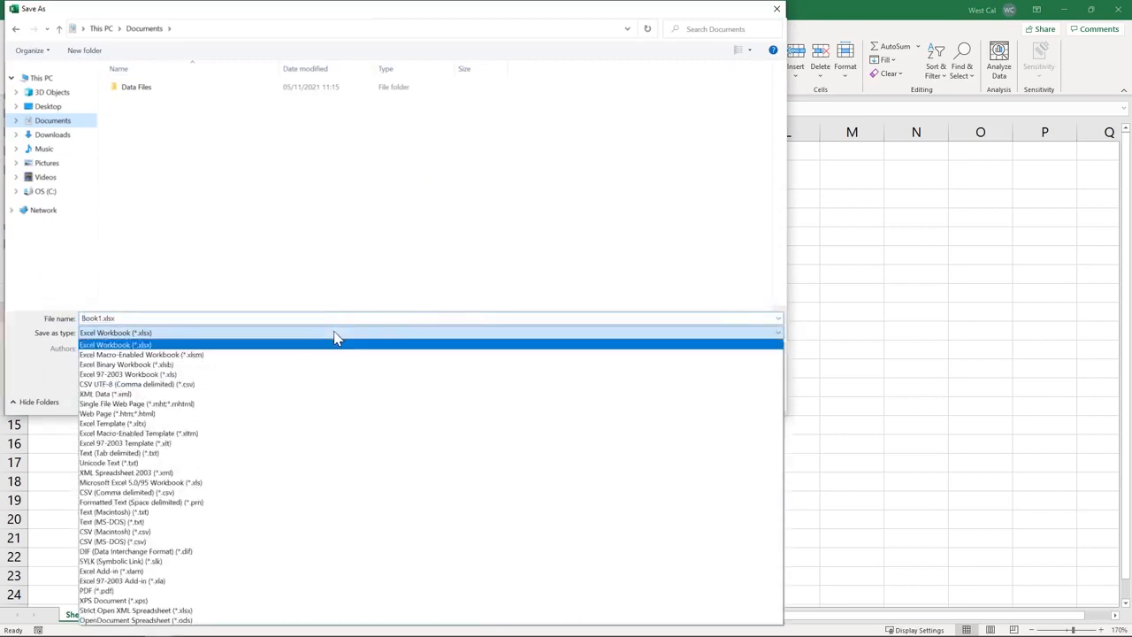
click(303, 494)
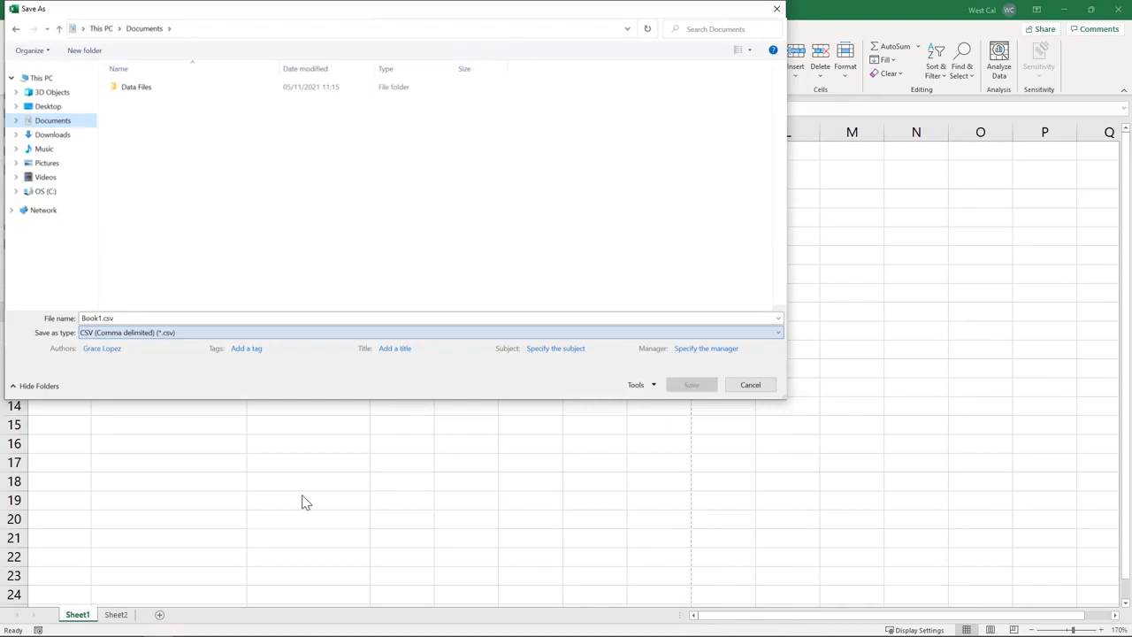
click(690, 387)
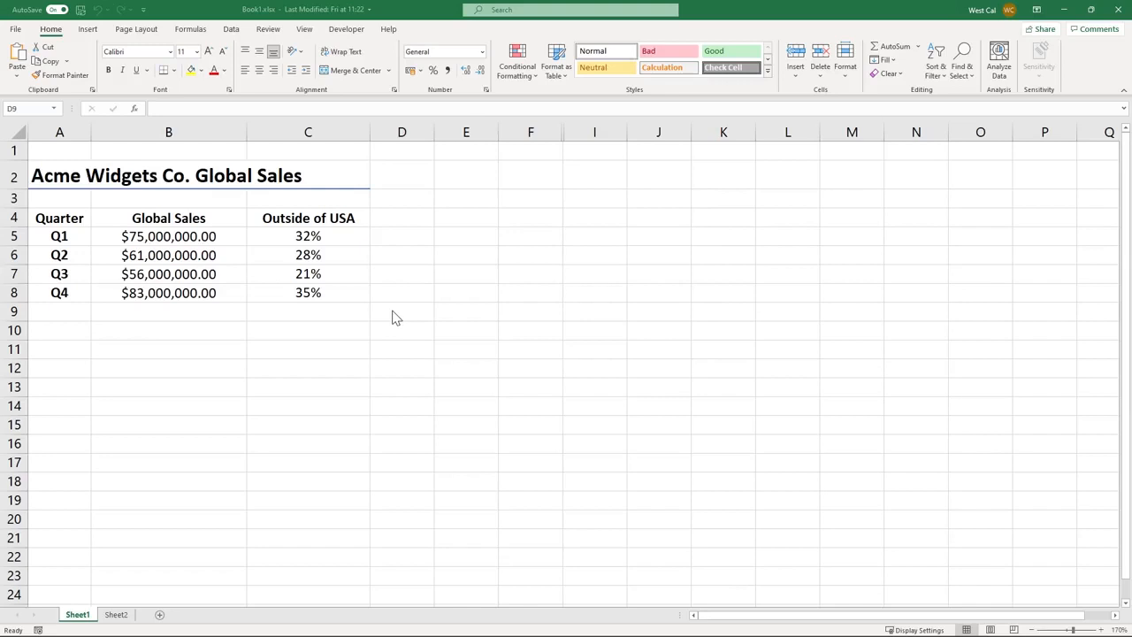
Show the Data tab and browse the Get Data From File and From Database submenus
click(236, 31)
click(234, 32)
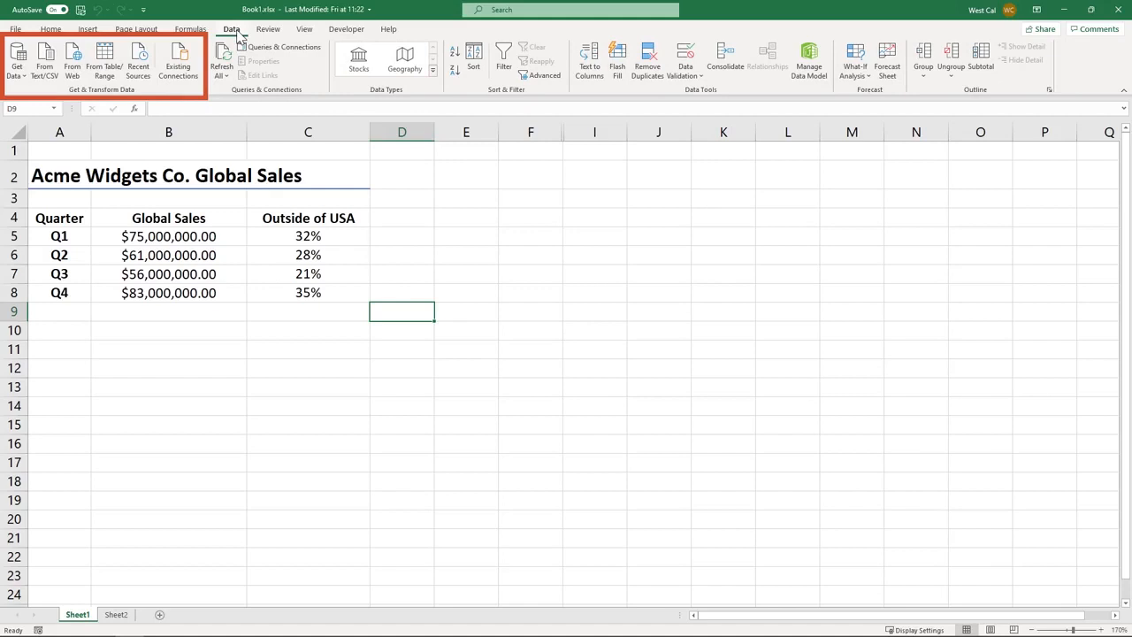
click(11, 75)
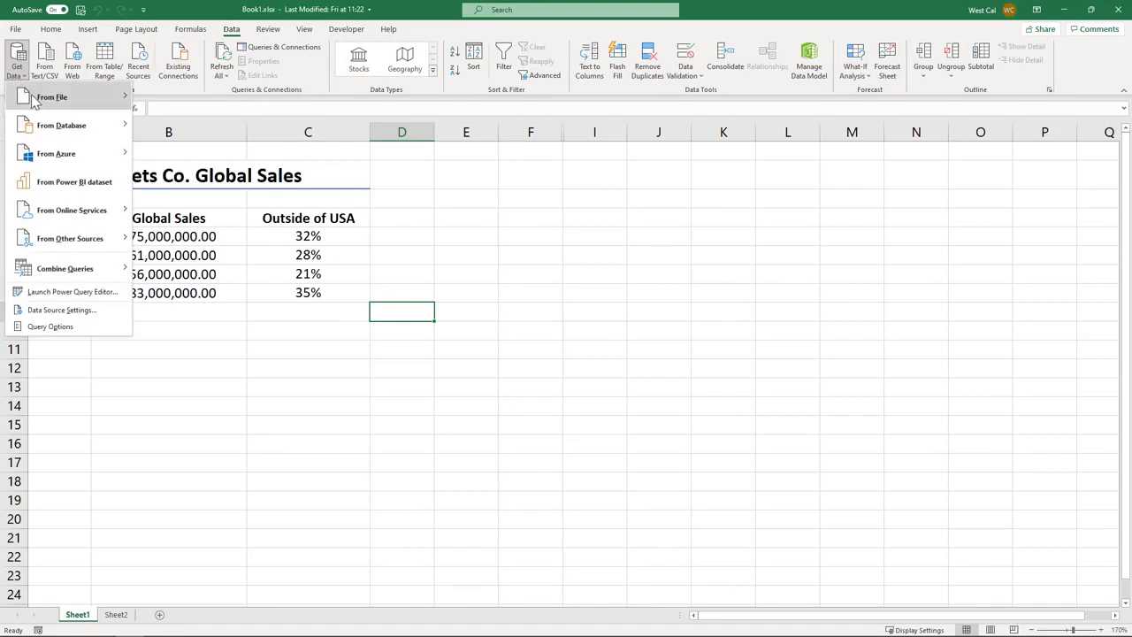
mouse_move(34, 101)
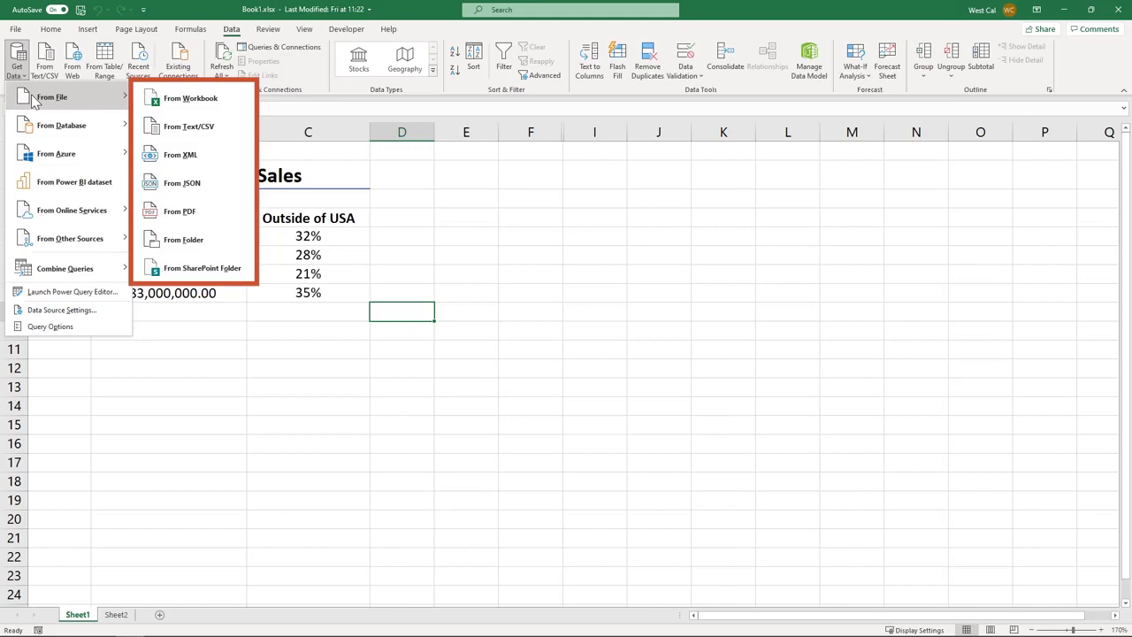
mouse_move(40, 127)
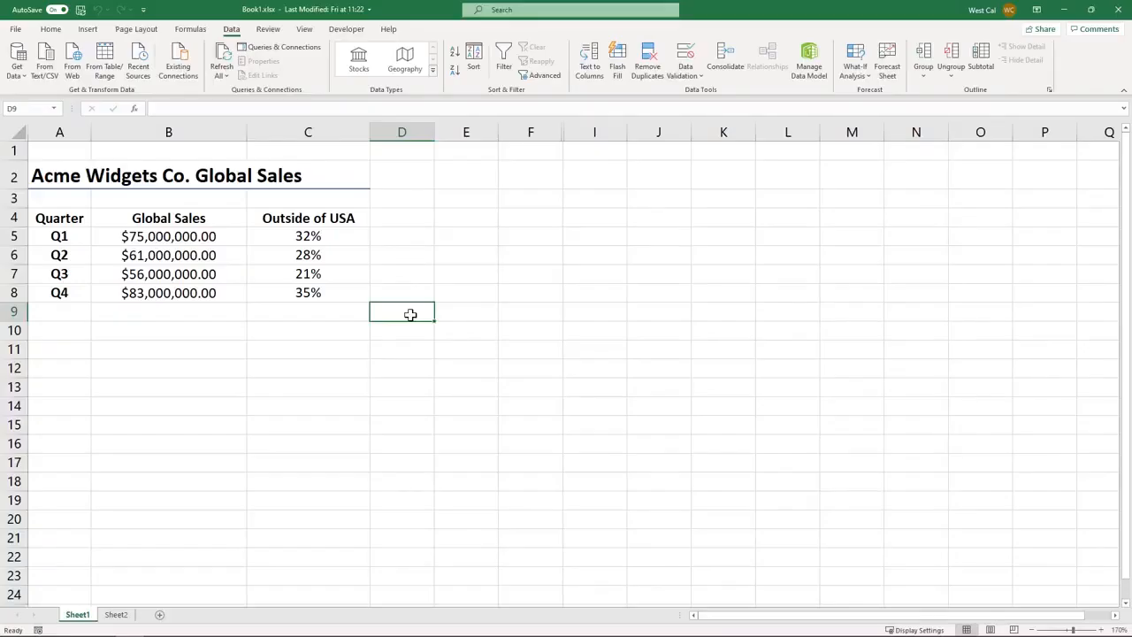
Open the Book1.xlsx workbook from the Recent workbooks list
click(17, 32)
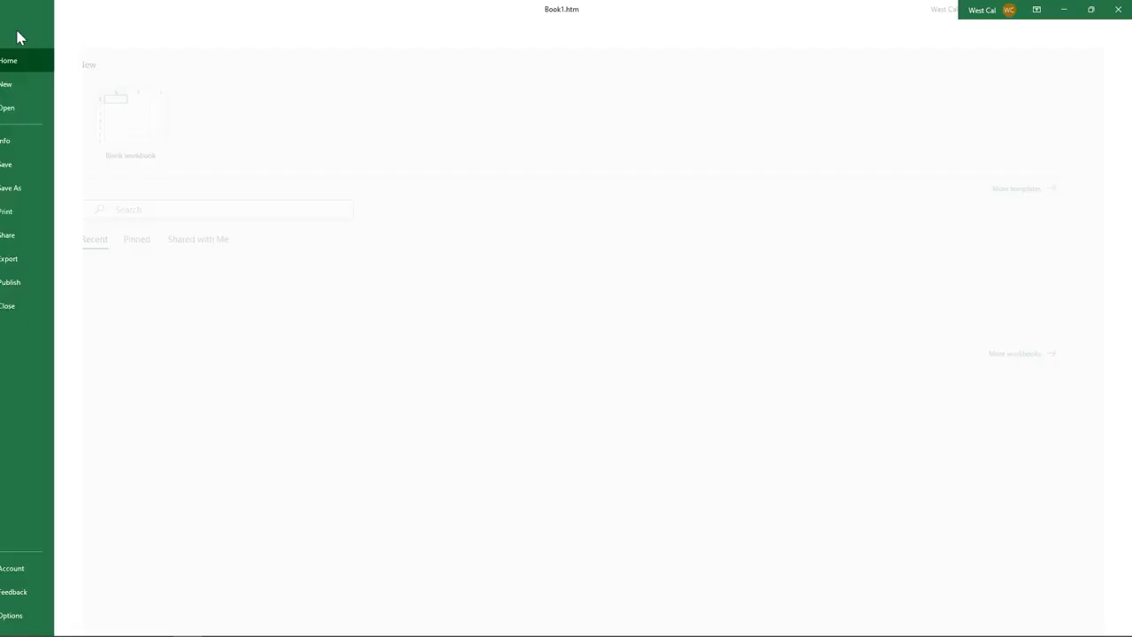
click(32, 107)
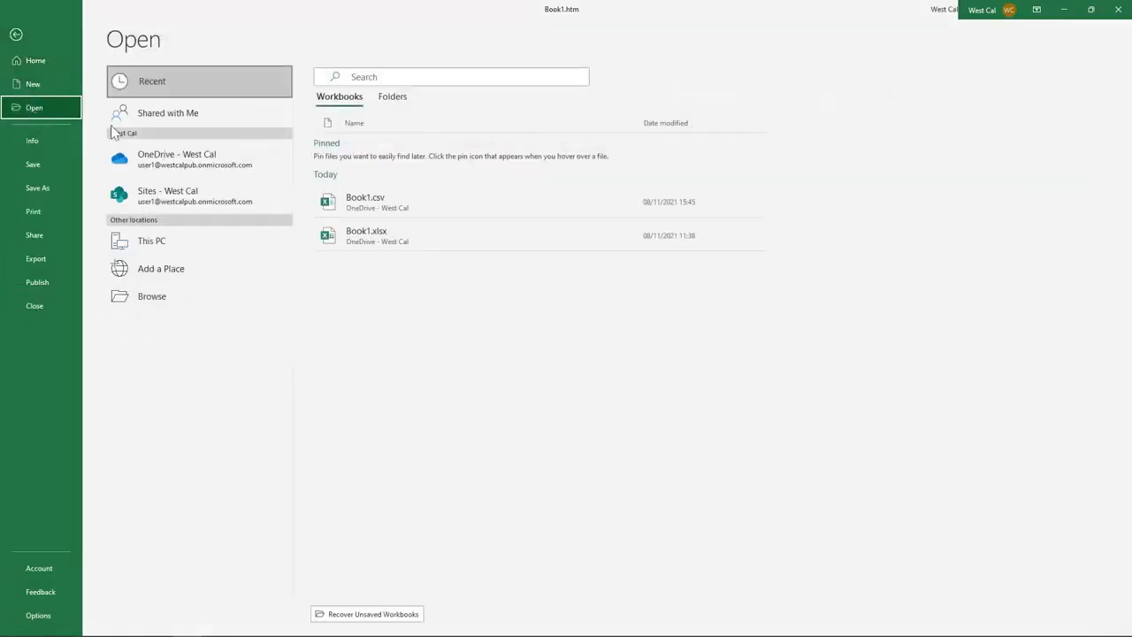
click(397, 207)
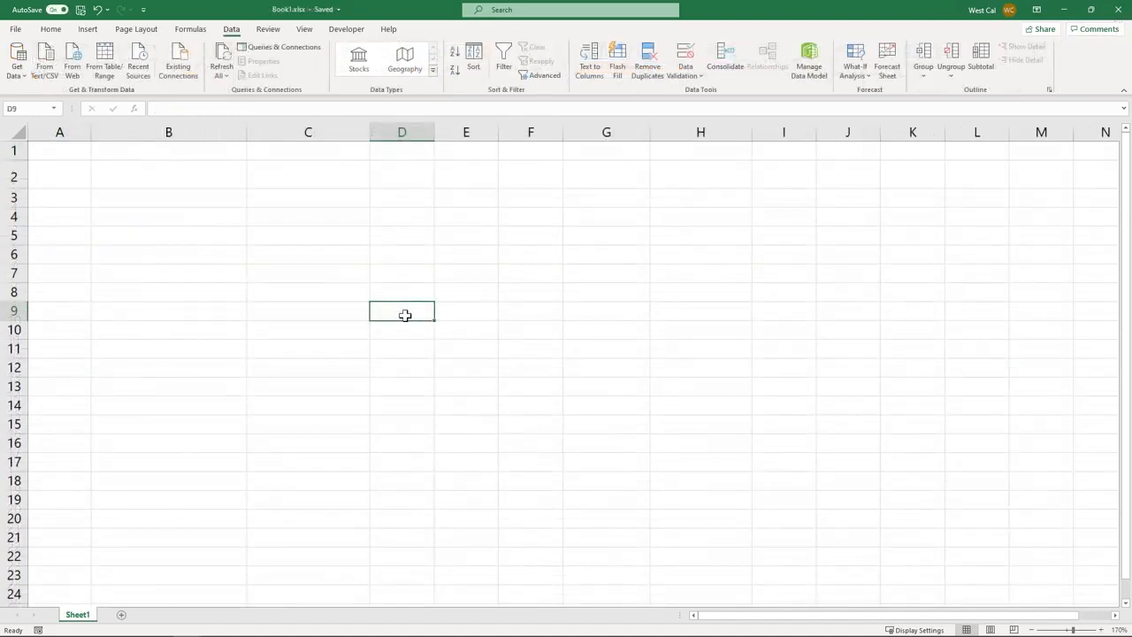
Choose Book1.txt as the text file to import
click(44, 62)
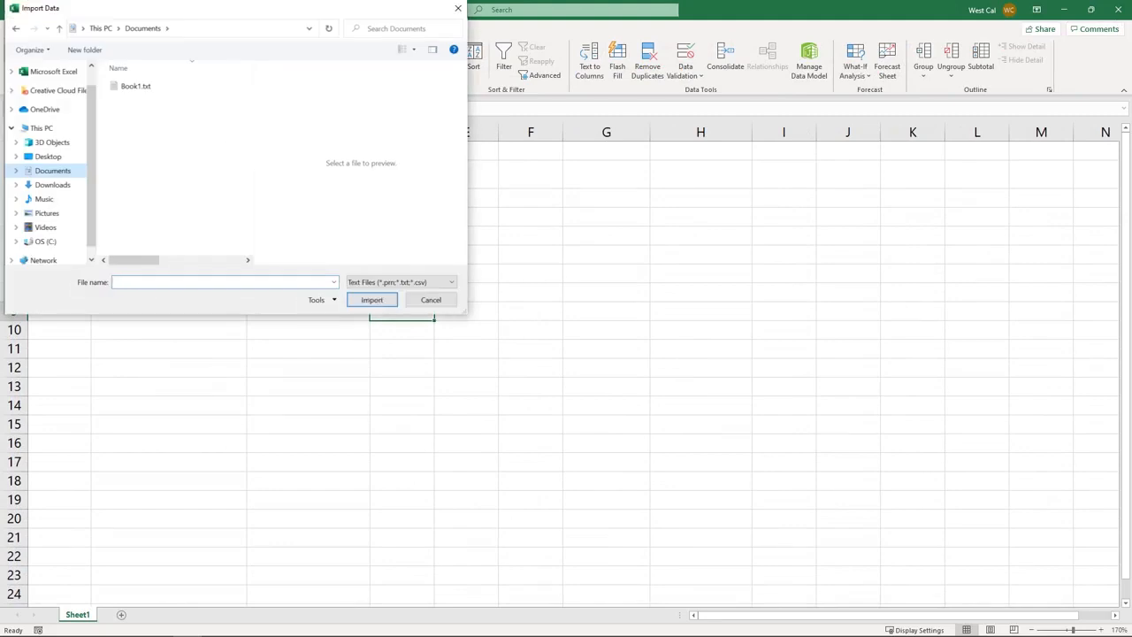
click(135, 86)
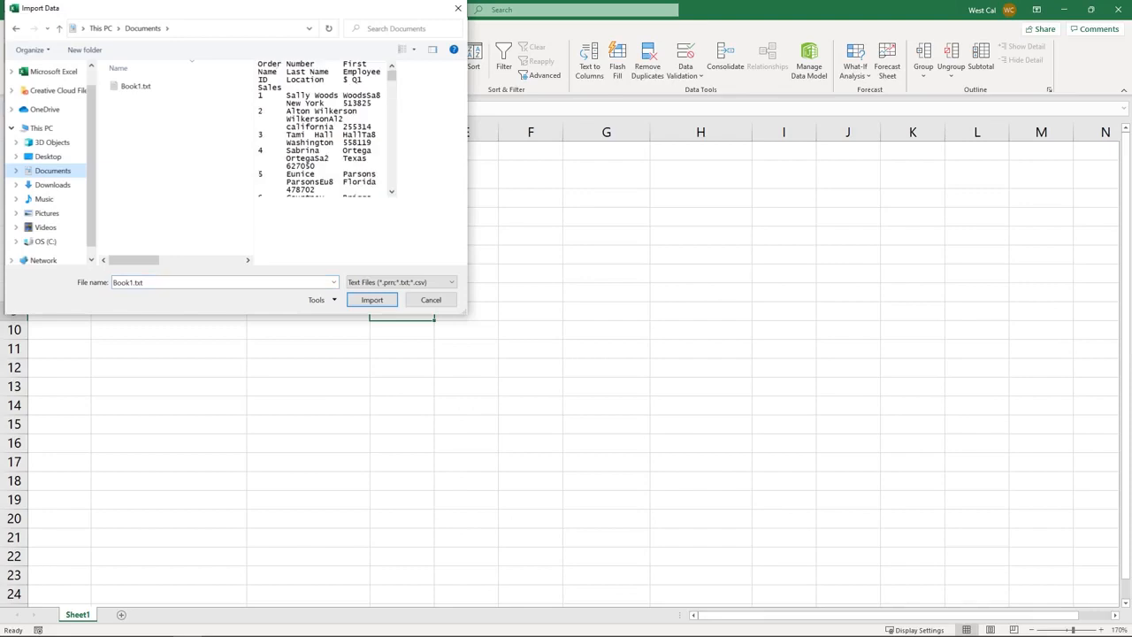
click(373, 301)
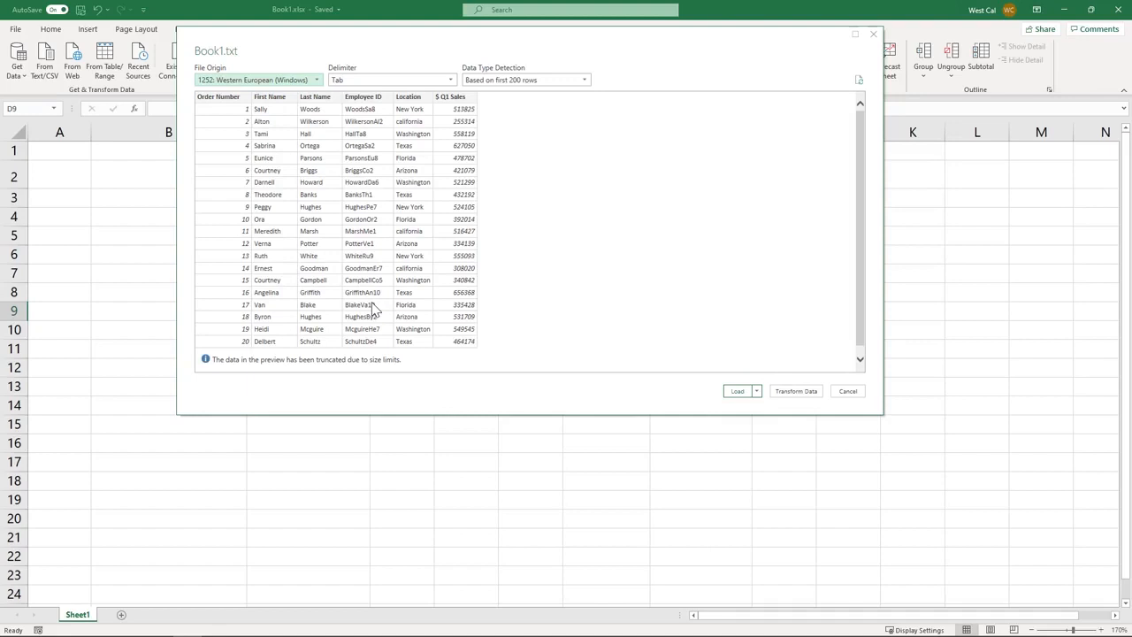
Load the imported Book1 table into the existing Sheet1 starting at cell A1
click(757, 391)
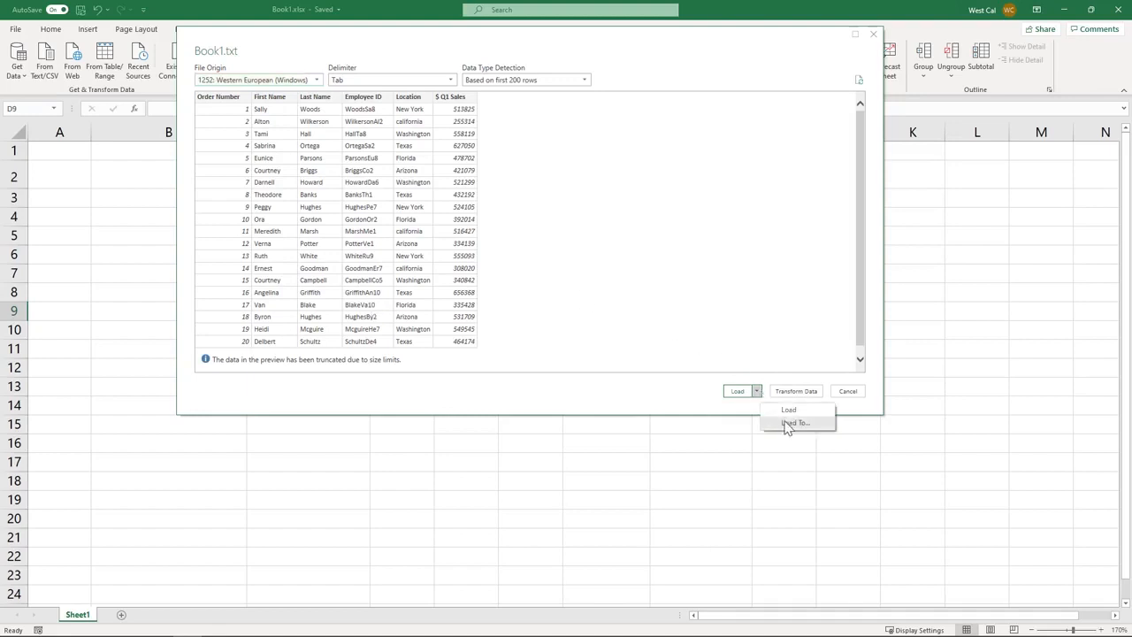
click(794, 423)
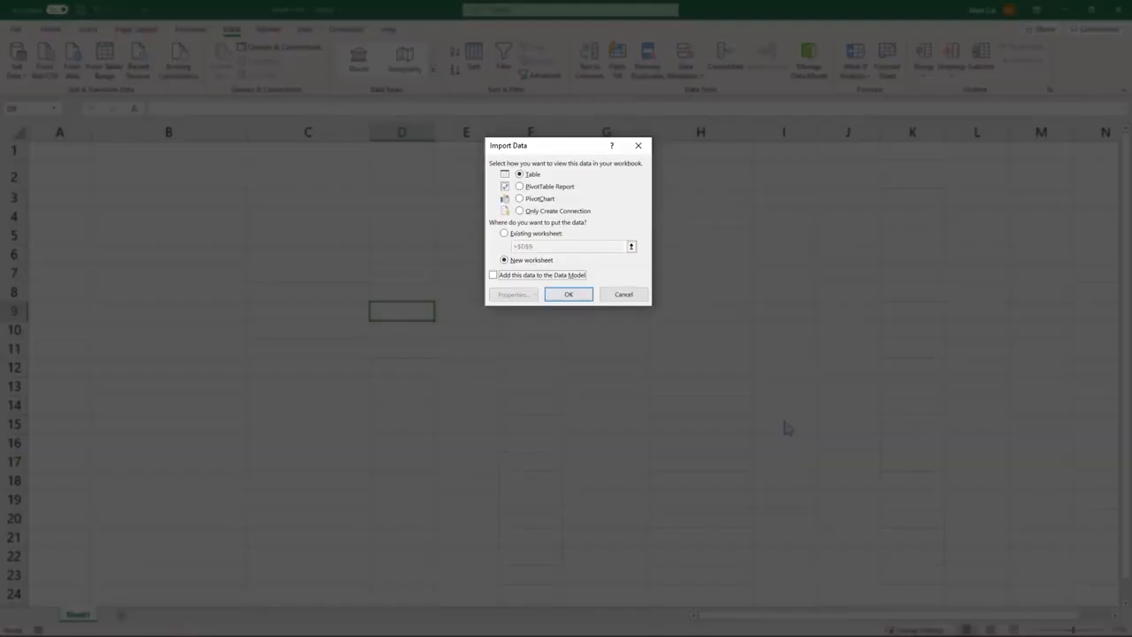
click(504, 234)
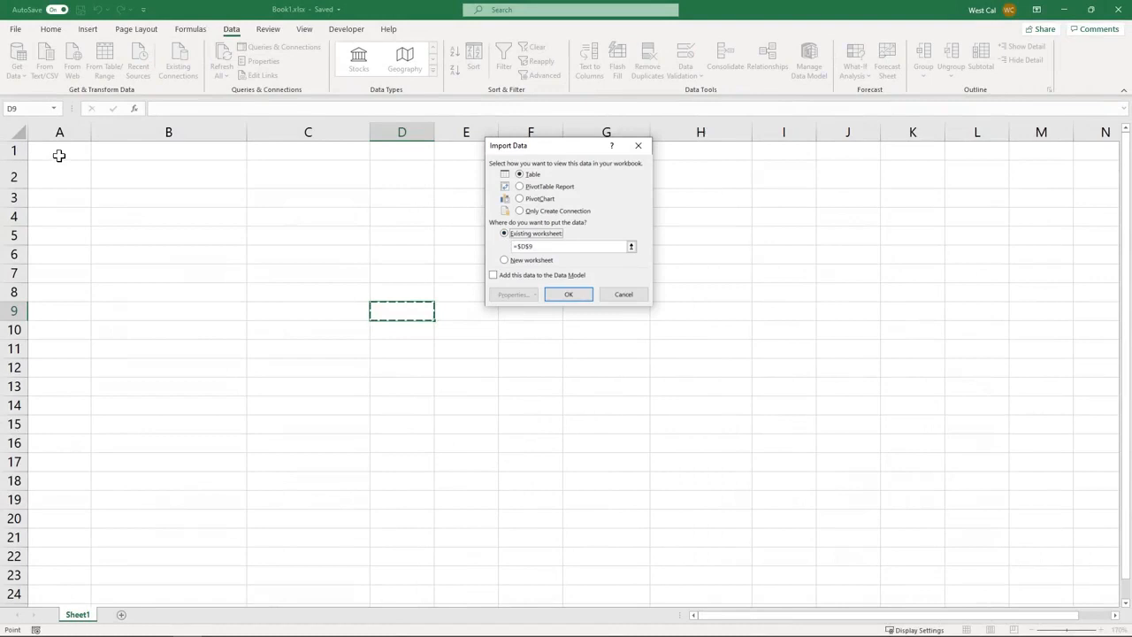
click(59, 155)
click(571, 295)
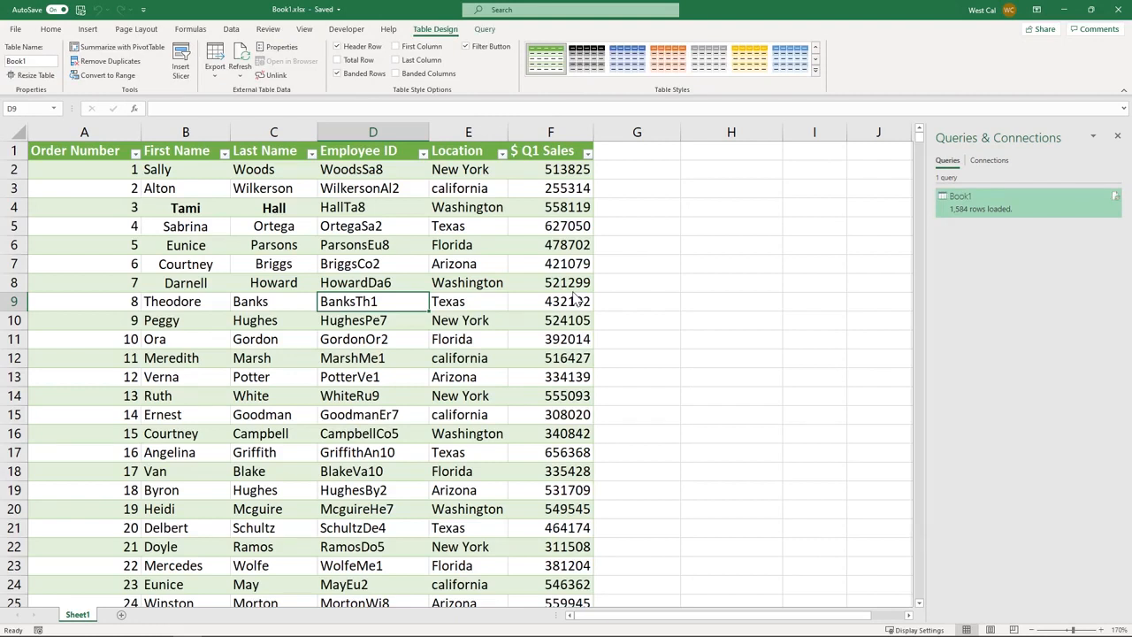
click(625, 290)
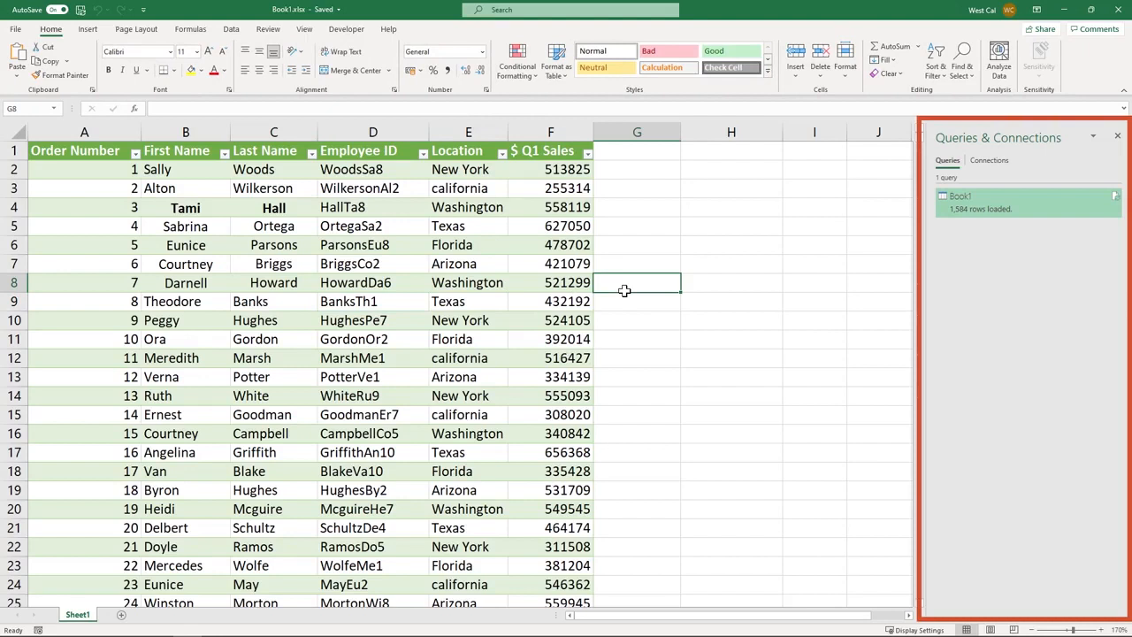
click(633, 297)
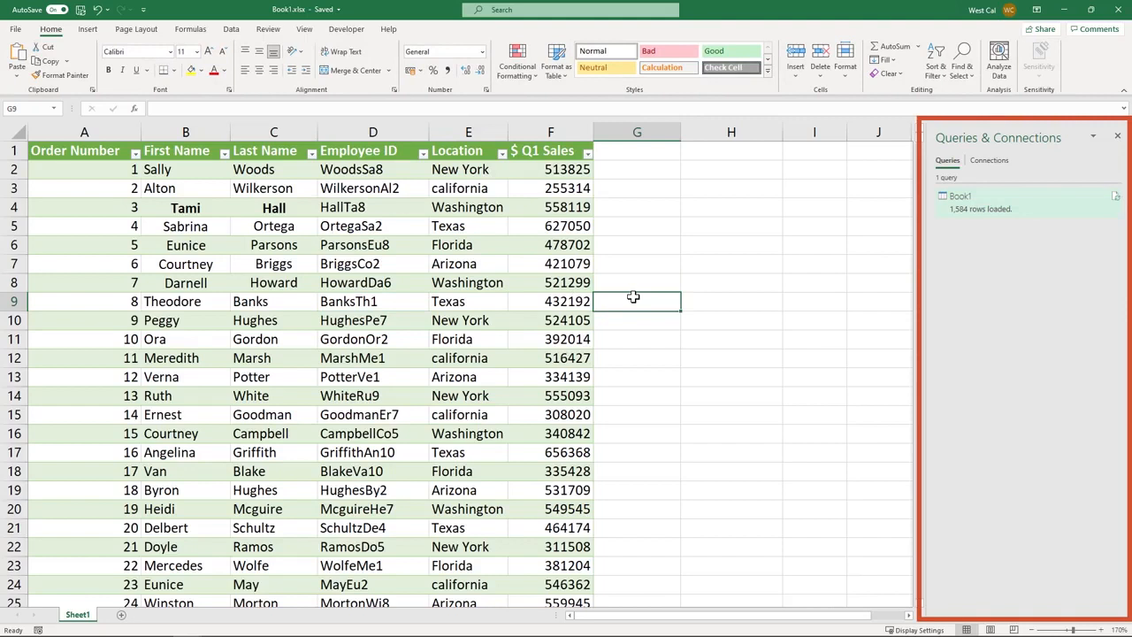
mouse_move(989, 213)
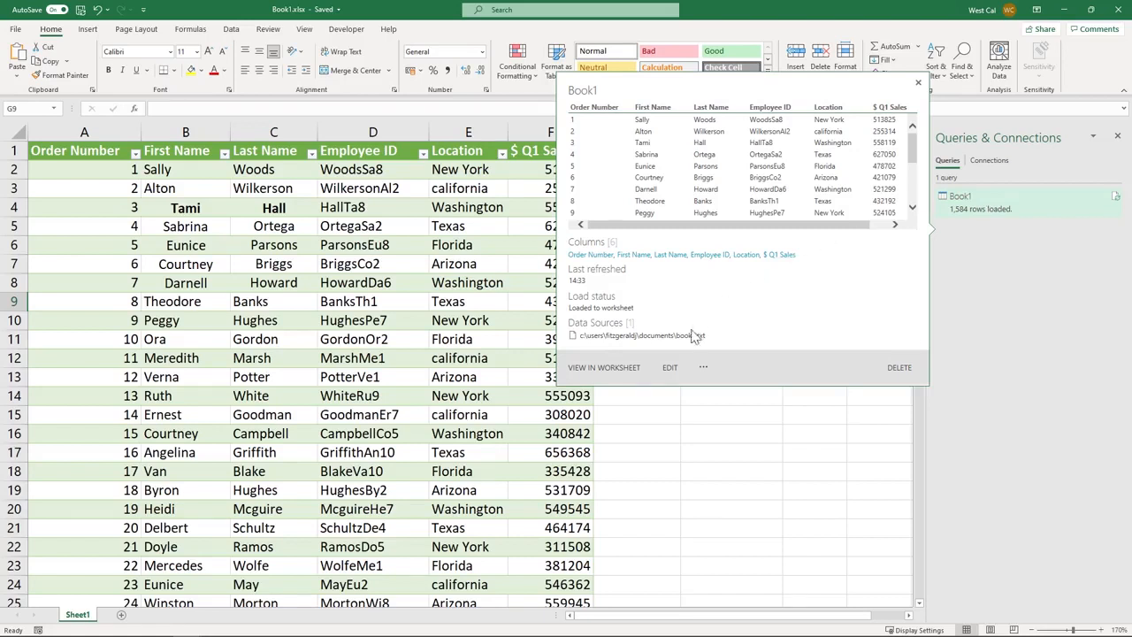
click(670, 370)
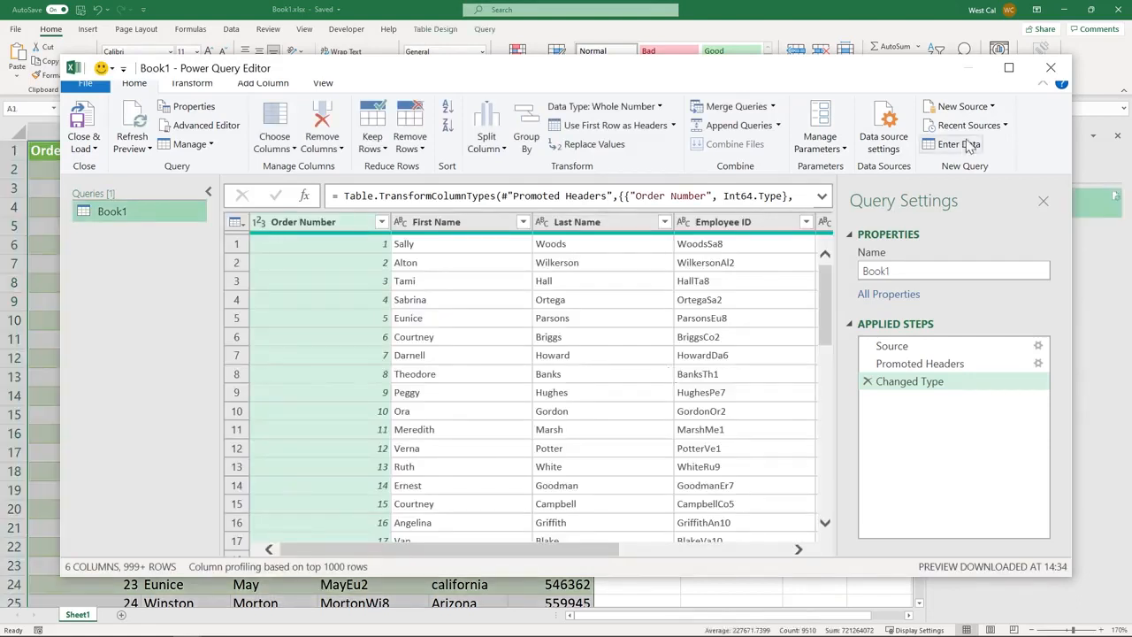
click(1051, 67)
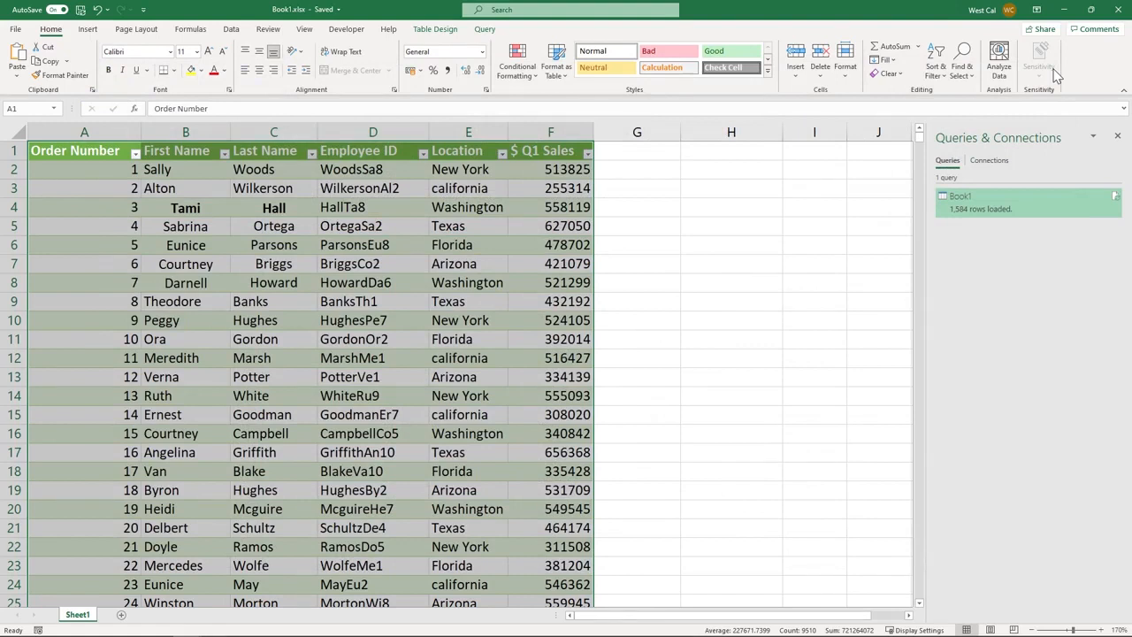
Convert the Book1 table to a normal range, confirming removal of its query definition
click(442, 34)
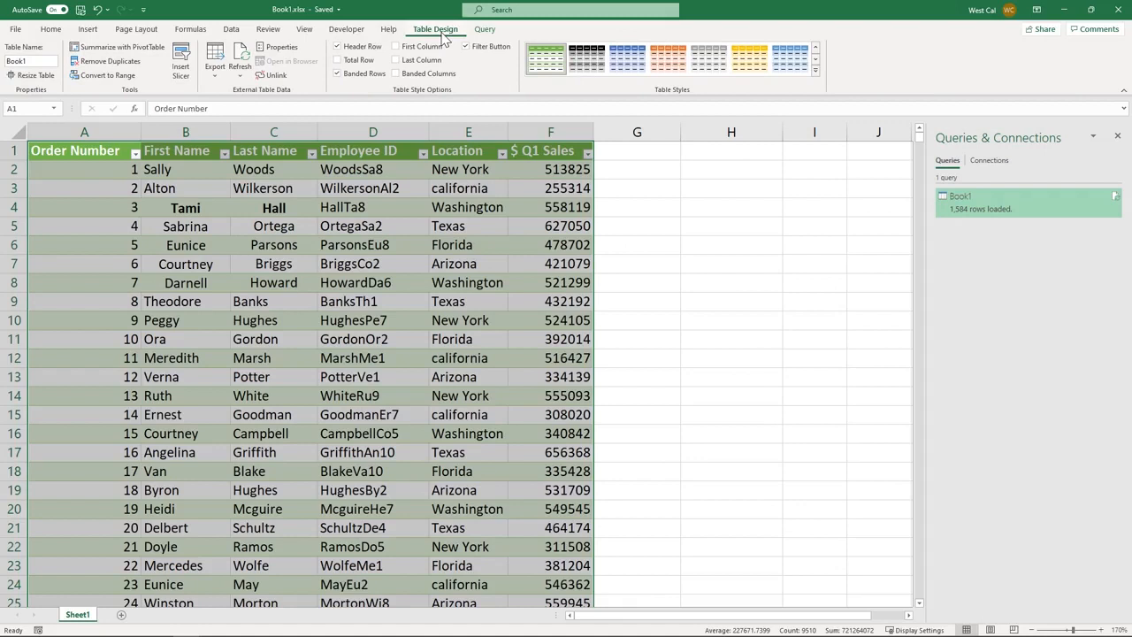
click(109, 78)
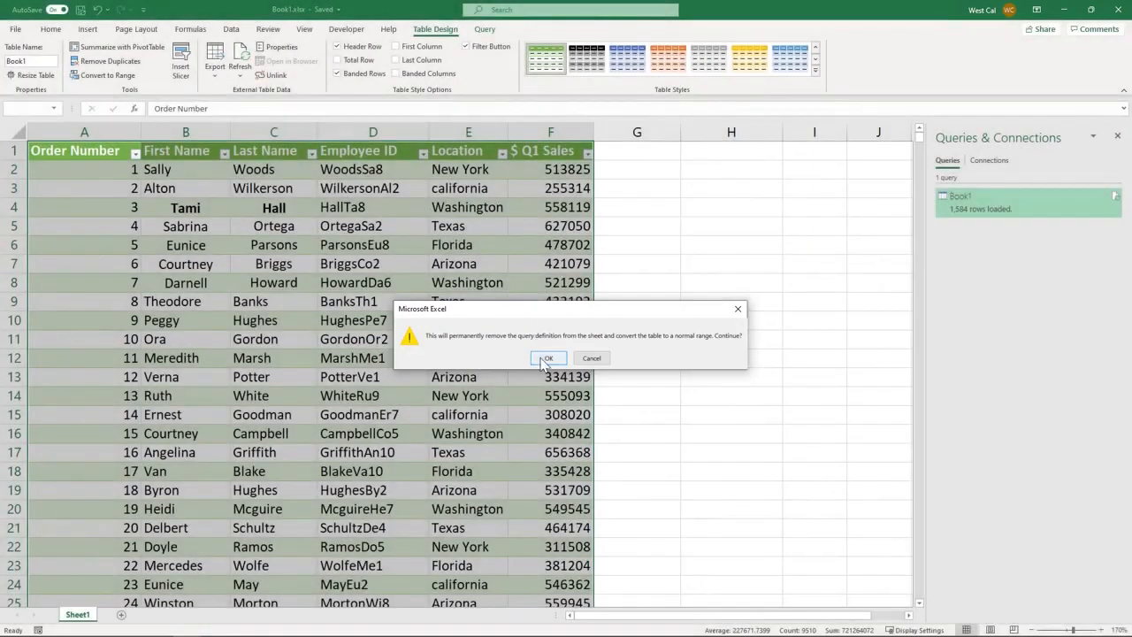
click(546, 360)
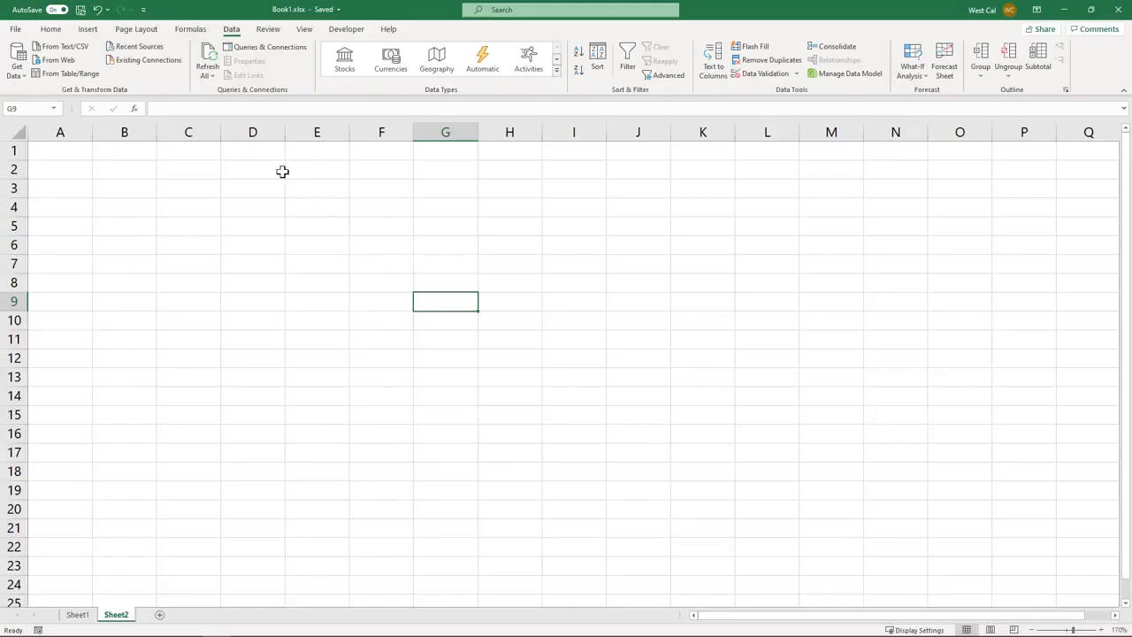
Import From Web using the pasted united-nations page address, connecting with anonymous access
click(59, 60)
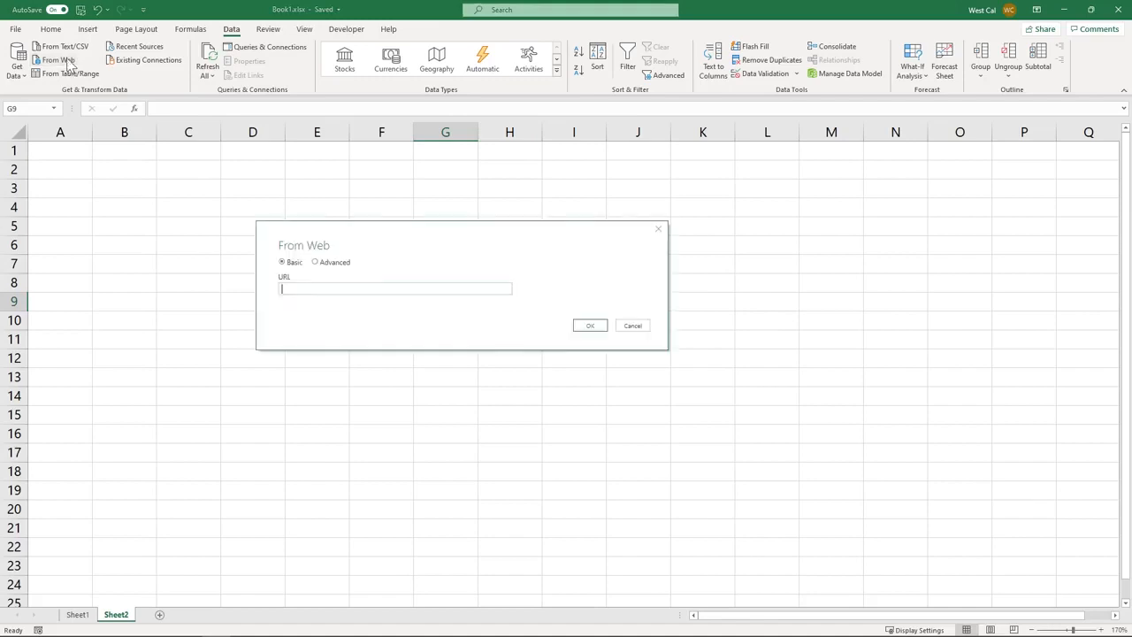
text(https://www.westcalpublishers.info/united-nations/)
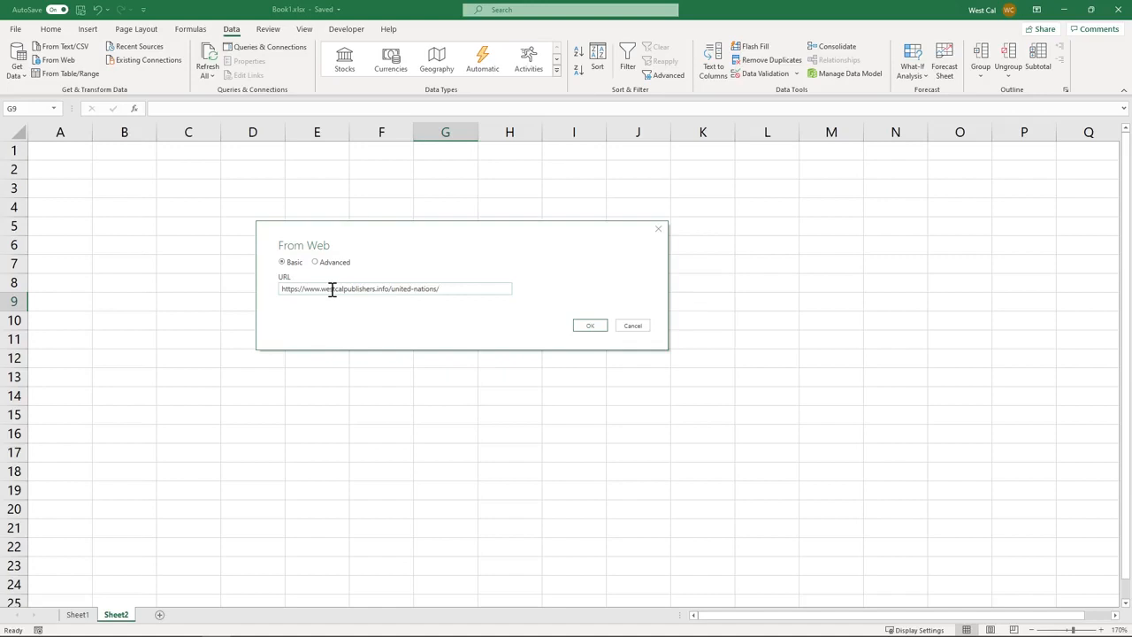
click(589, 326)
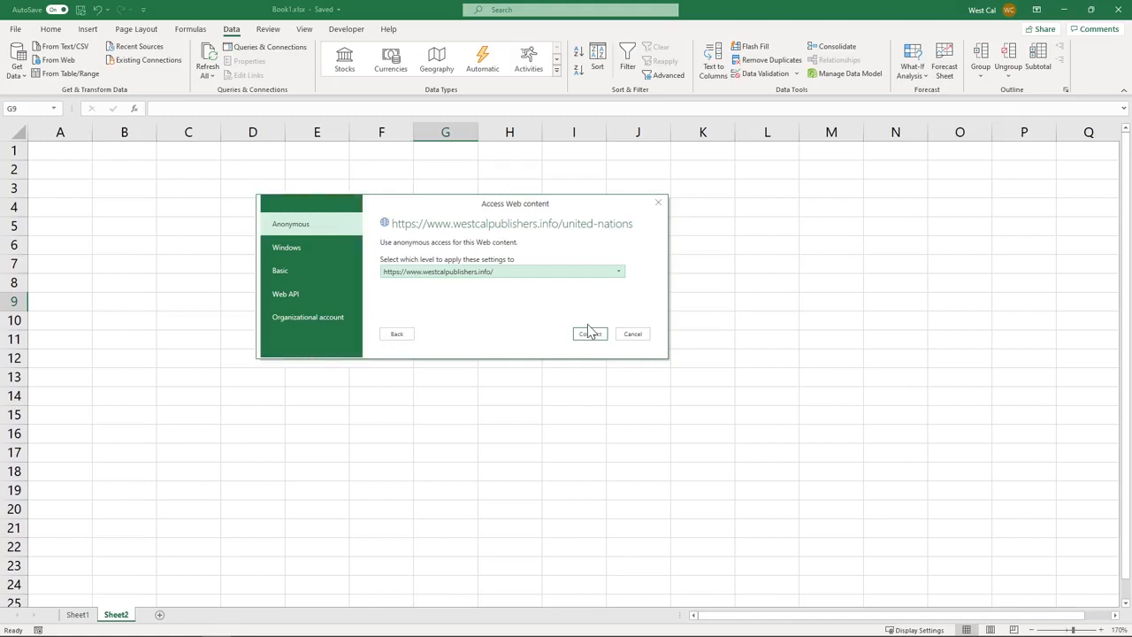
click(590, 333)
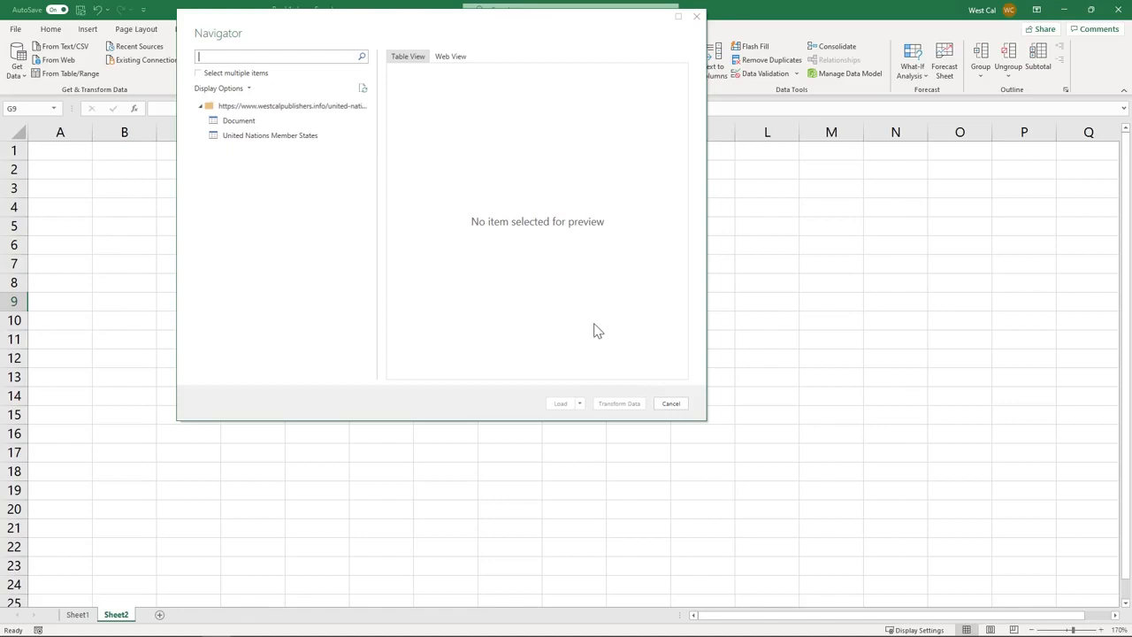
Load the United Nations Member States table into the existing Sheet2 at cell A1
click(311, 142)
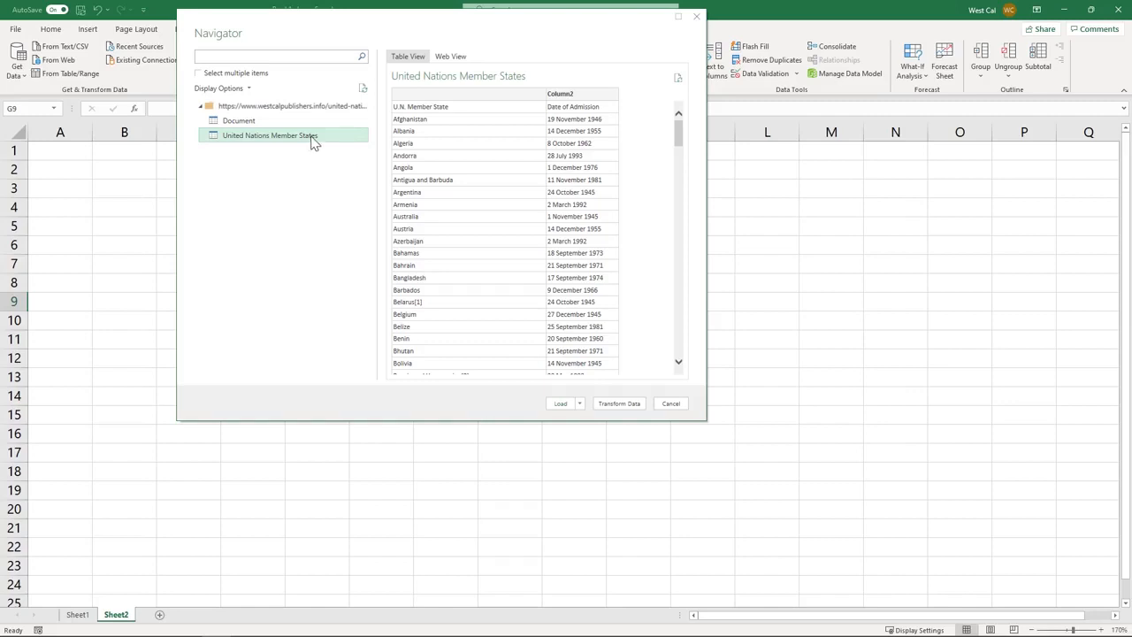
click(580, 404)
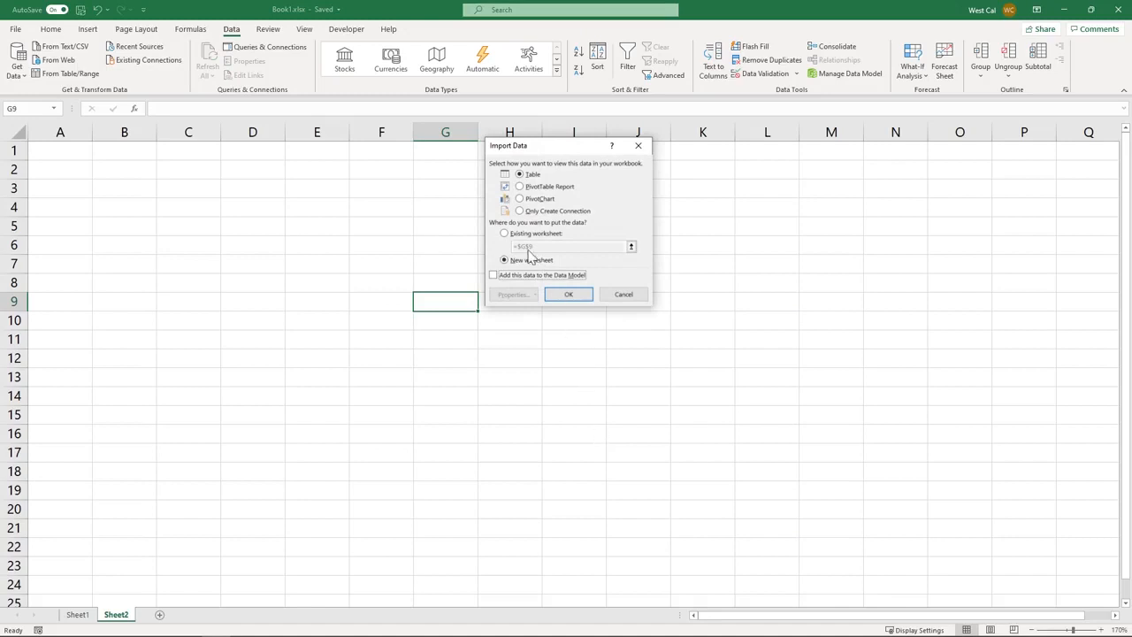
click(505, 234)
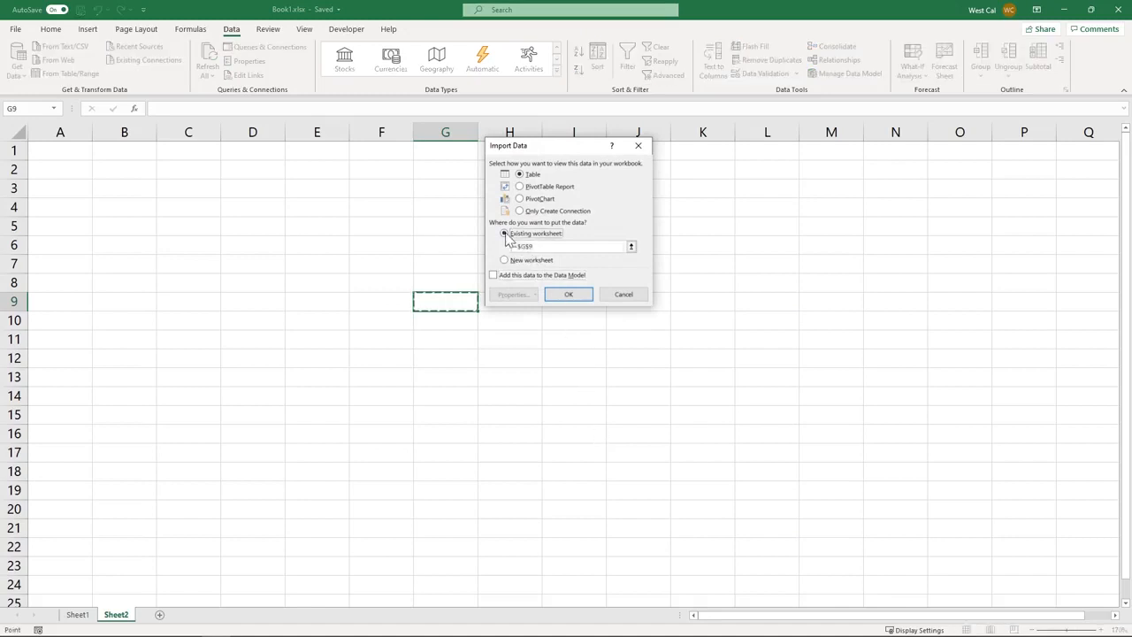
click(73, 155)
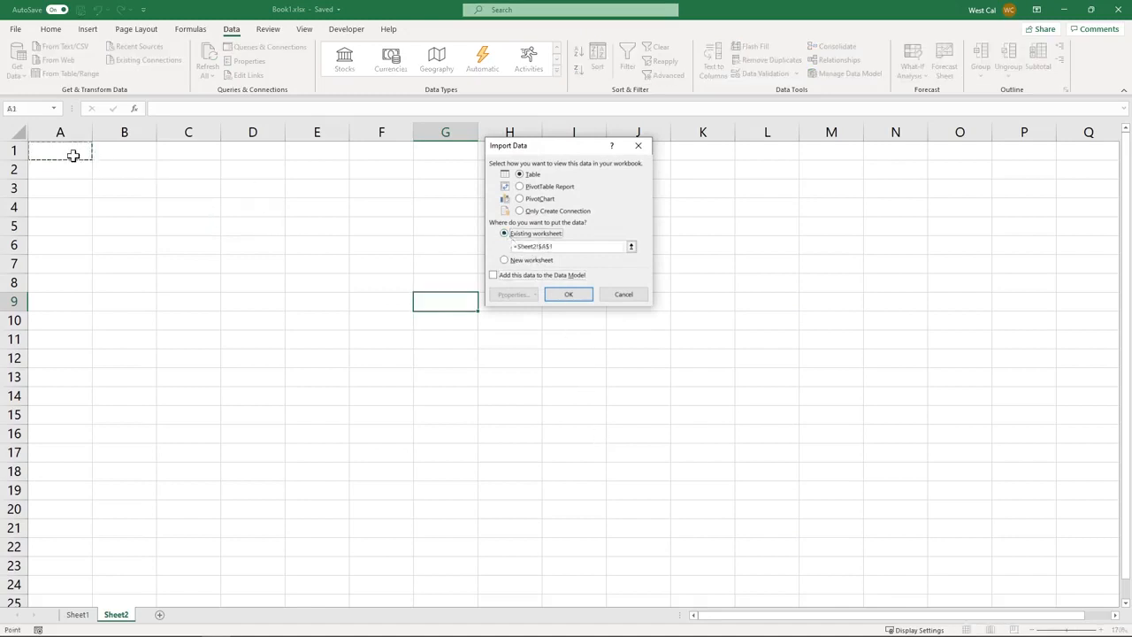
click(573, 297)
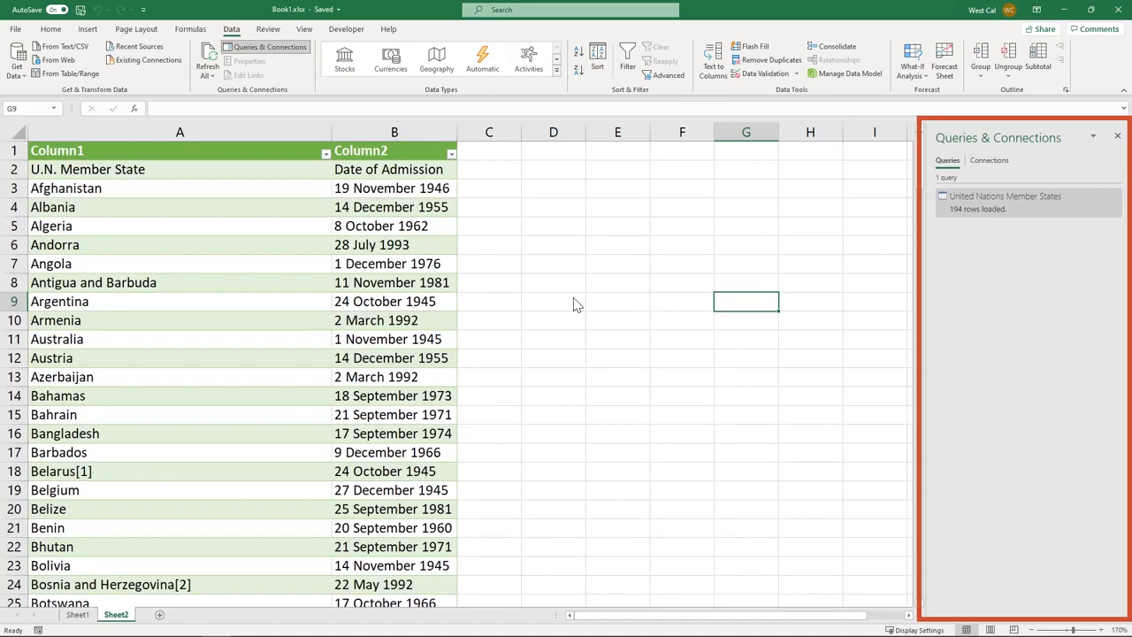
Edit the United Nations Member States query and reload it with Close & Load
mouse_move(994, 210)
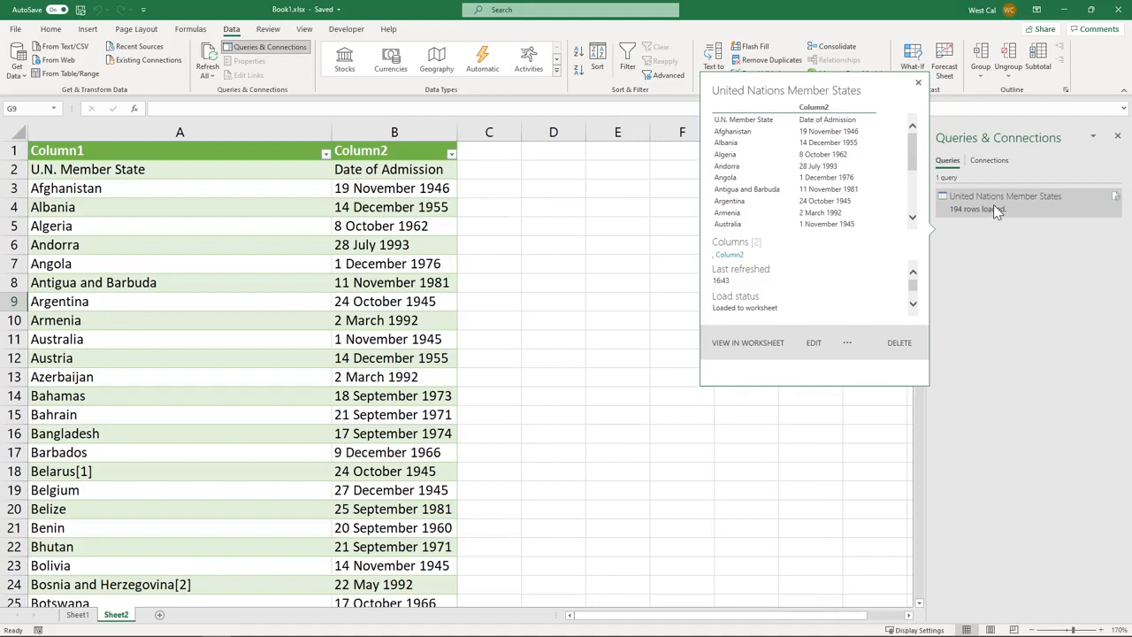
click(811, 350)
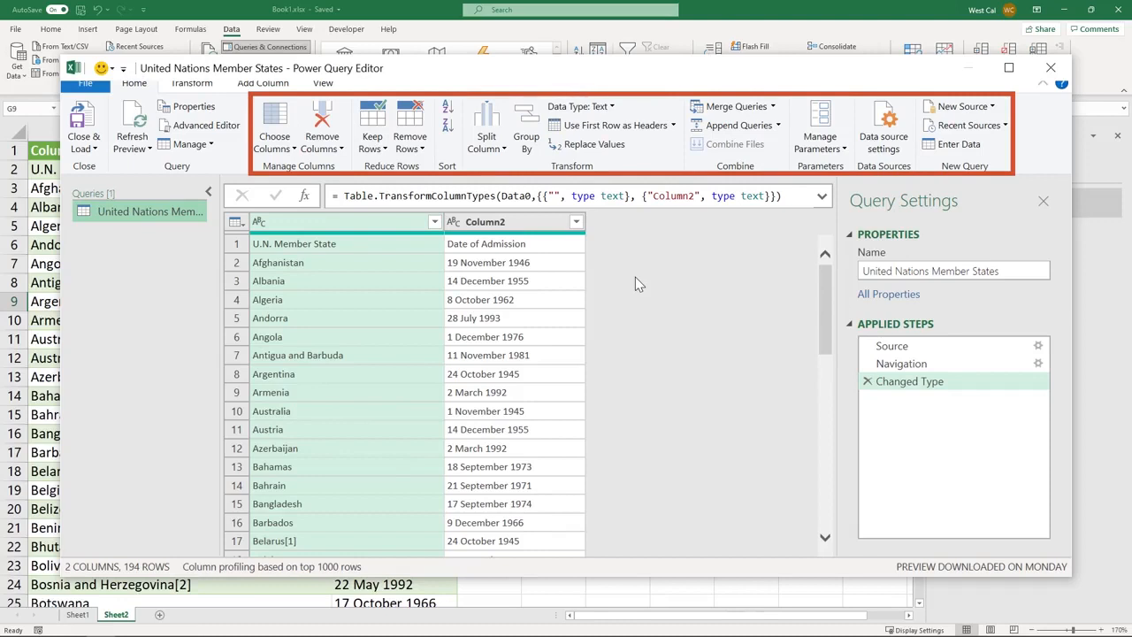
click(84, 144)
click(115, 166)
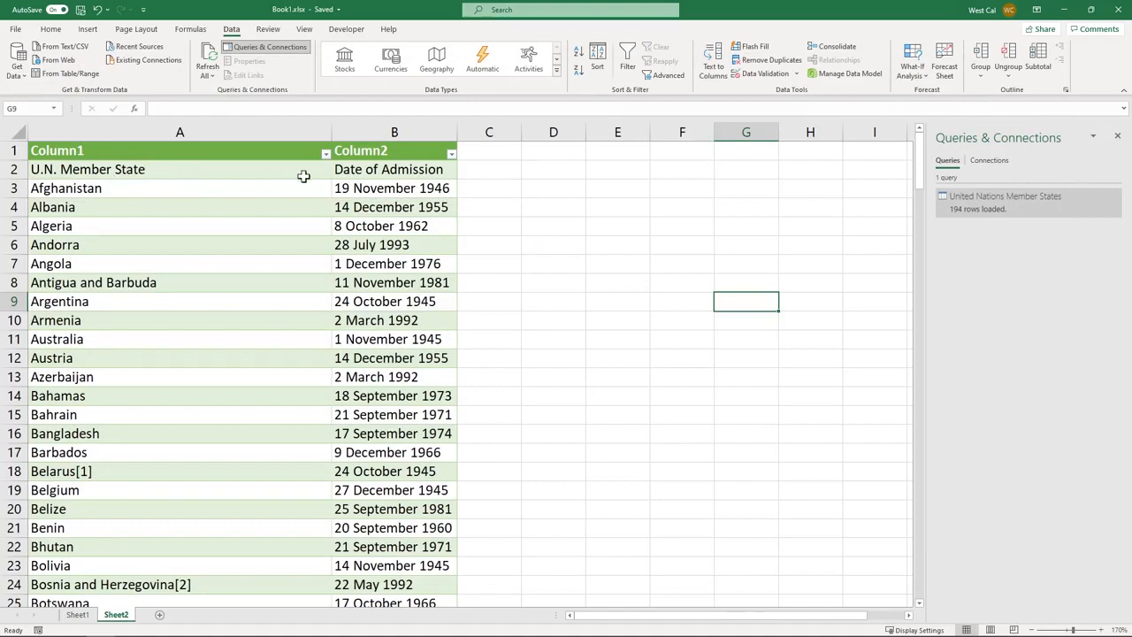
Select cell B2 in the table and refresh all workbook data connections
click(375, 176)
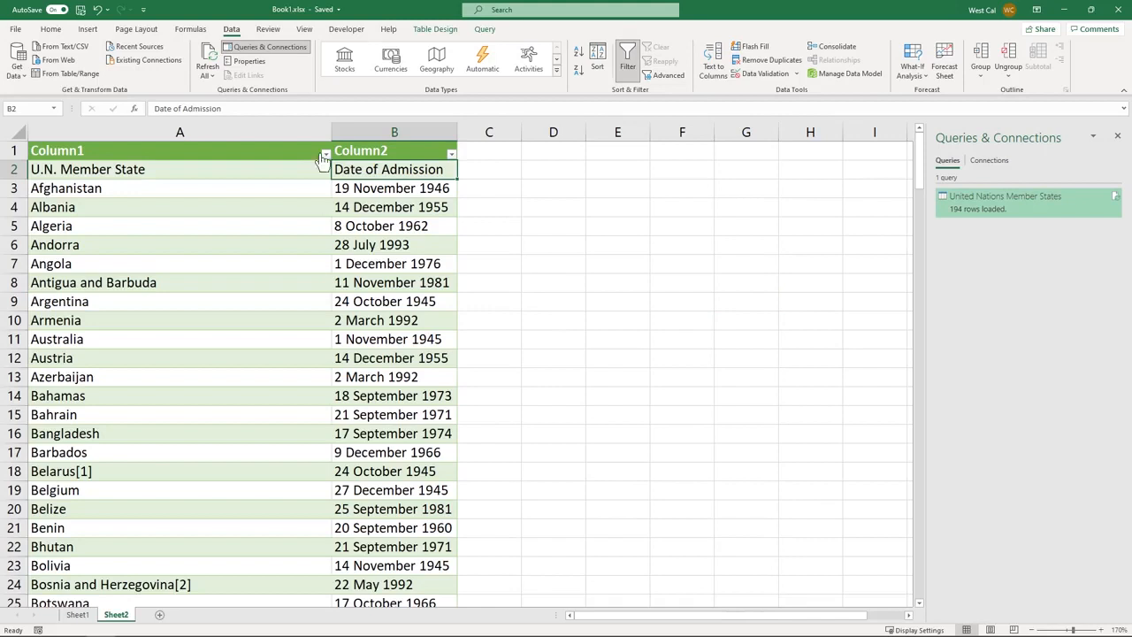
click(210, 77)
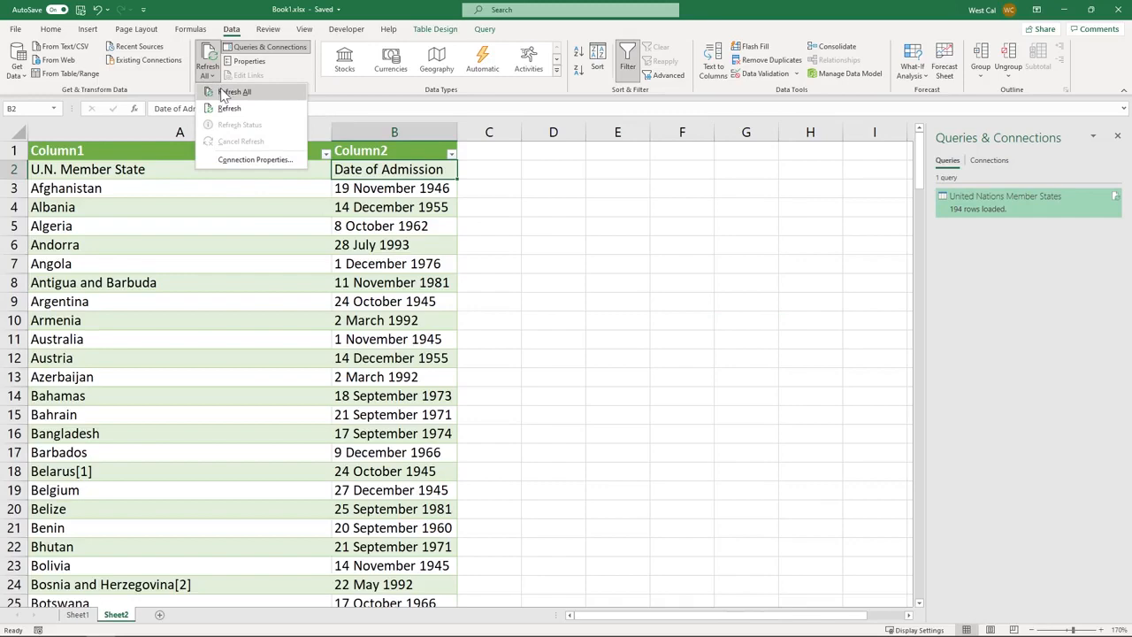
click(227, 92)
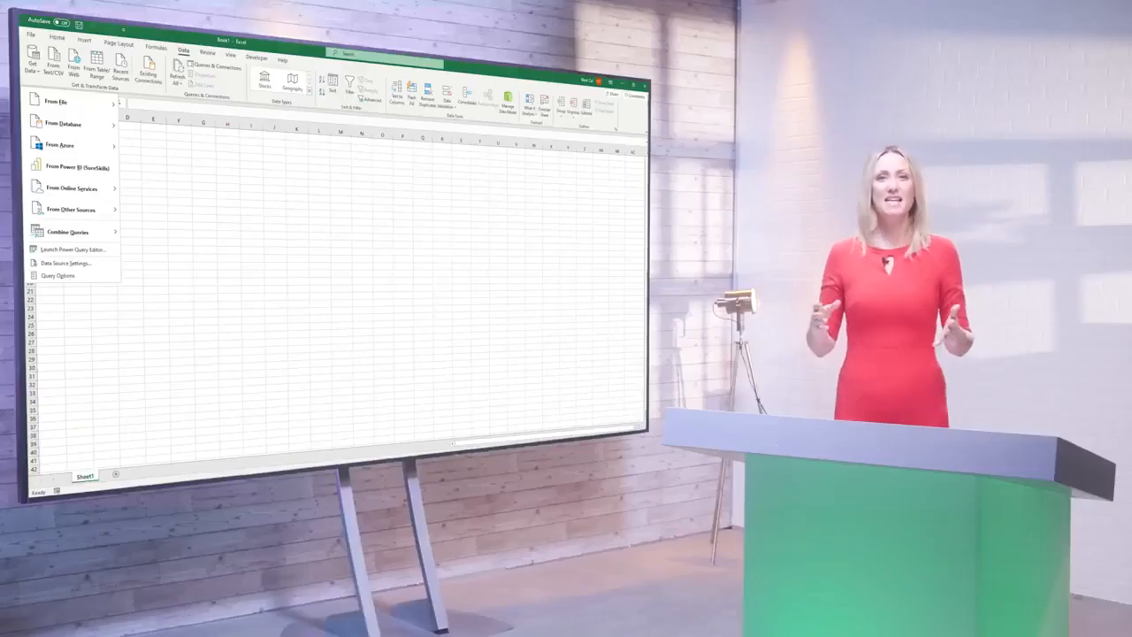